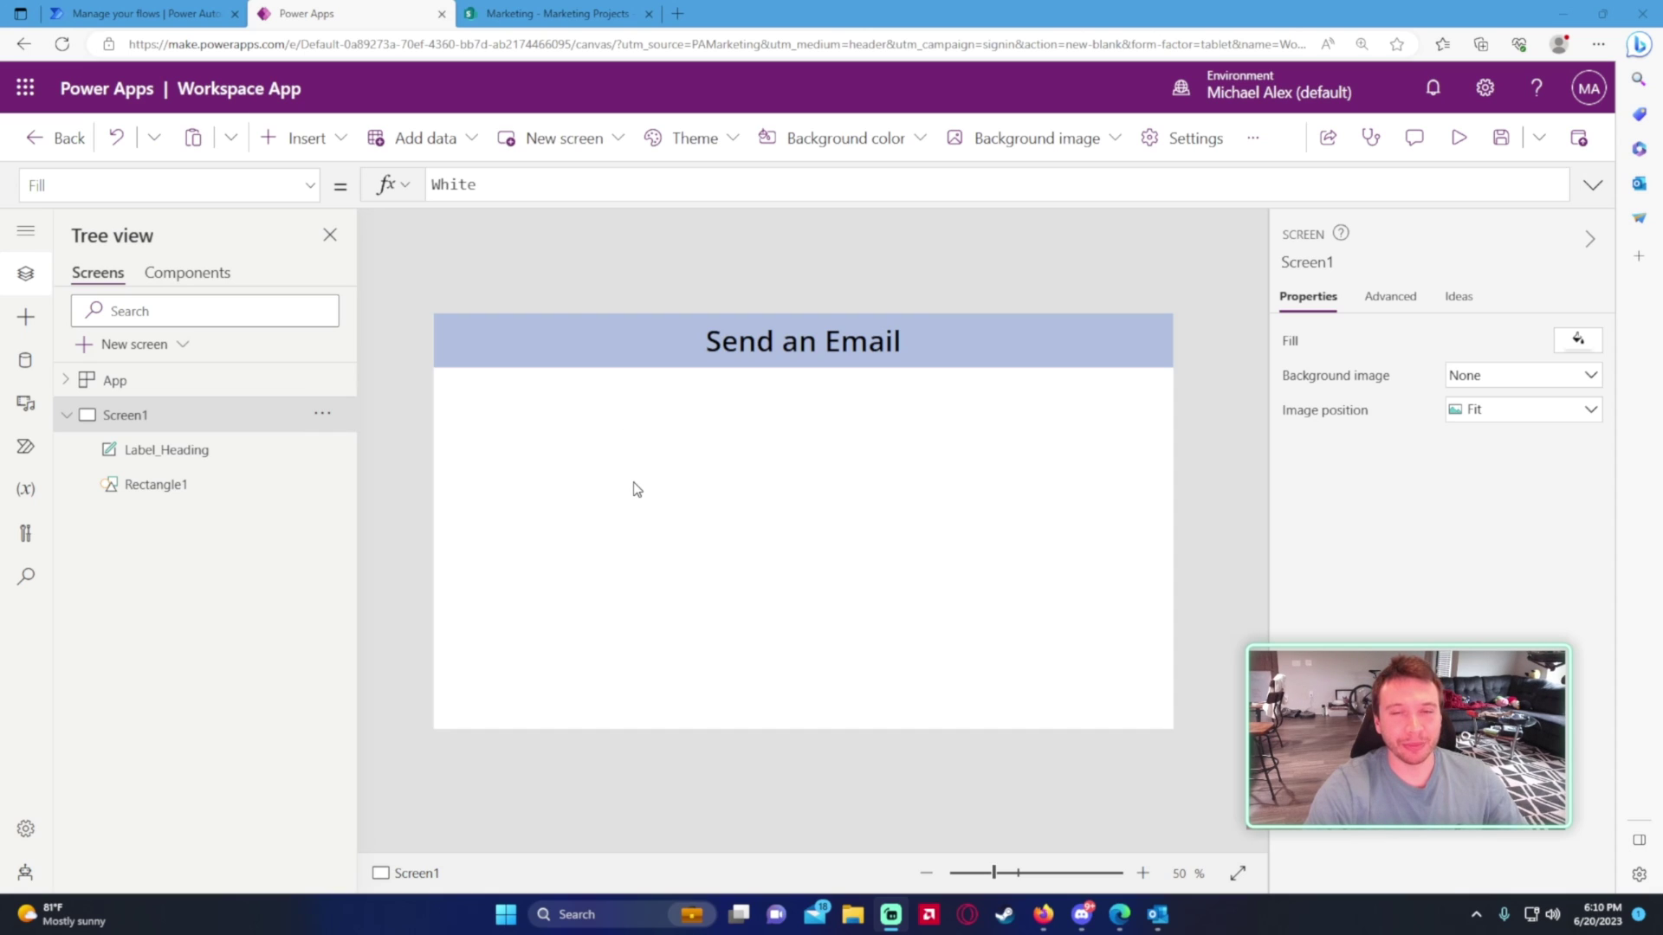
- Start a new instant cloud flow from the Power Automate flows page
left_click(167, 16)
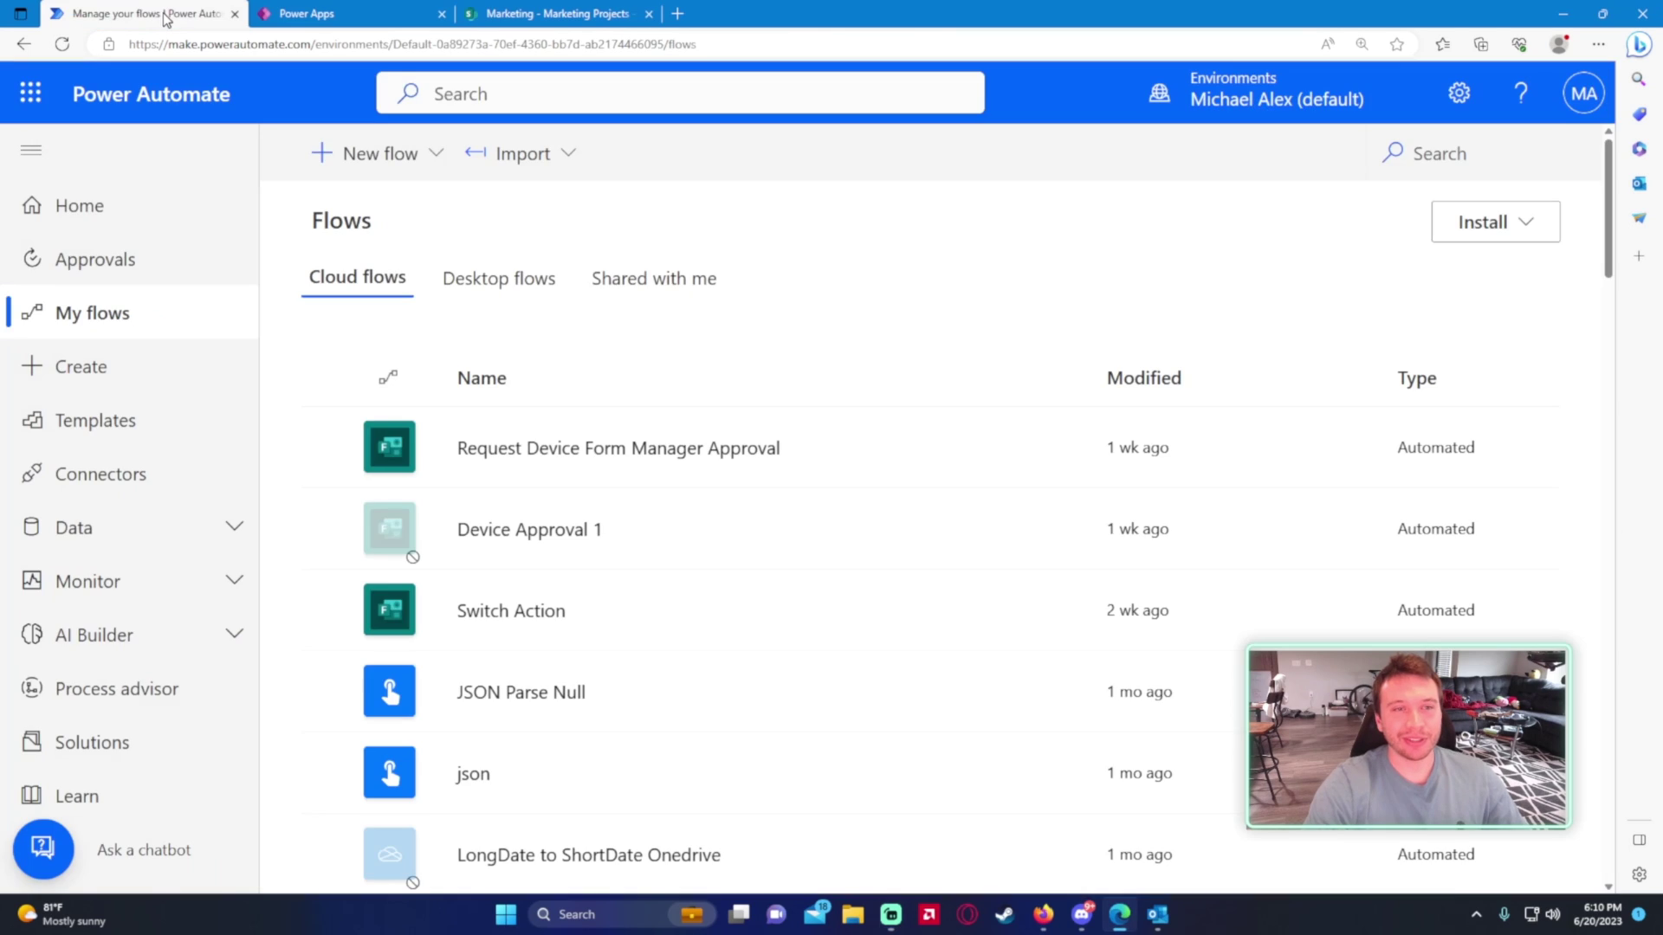
left_click(347, 14)
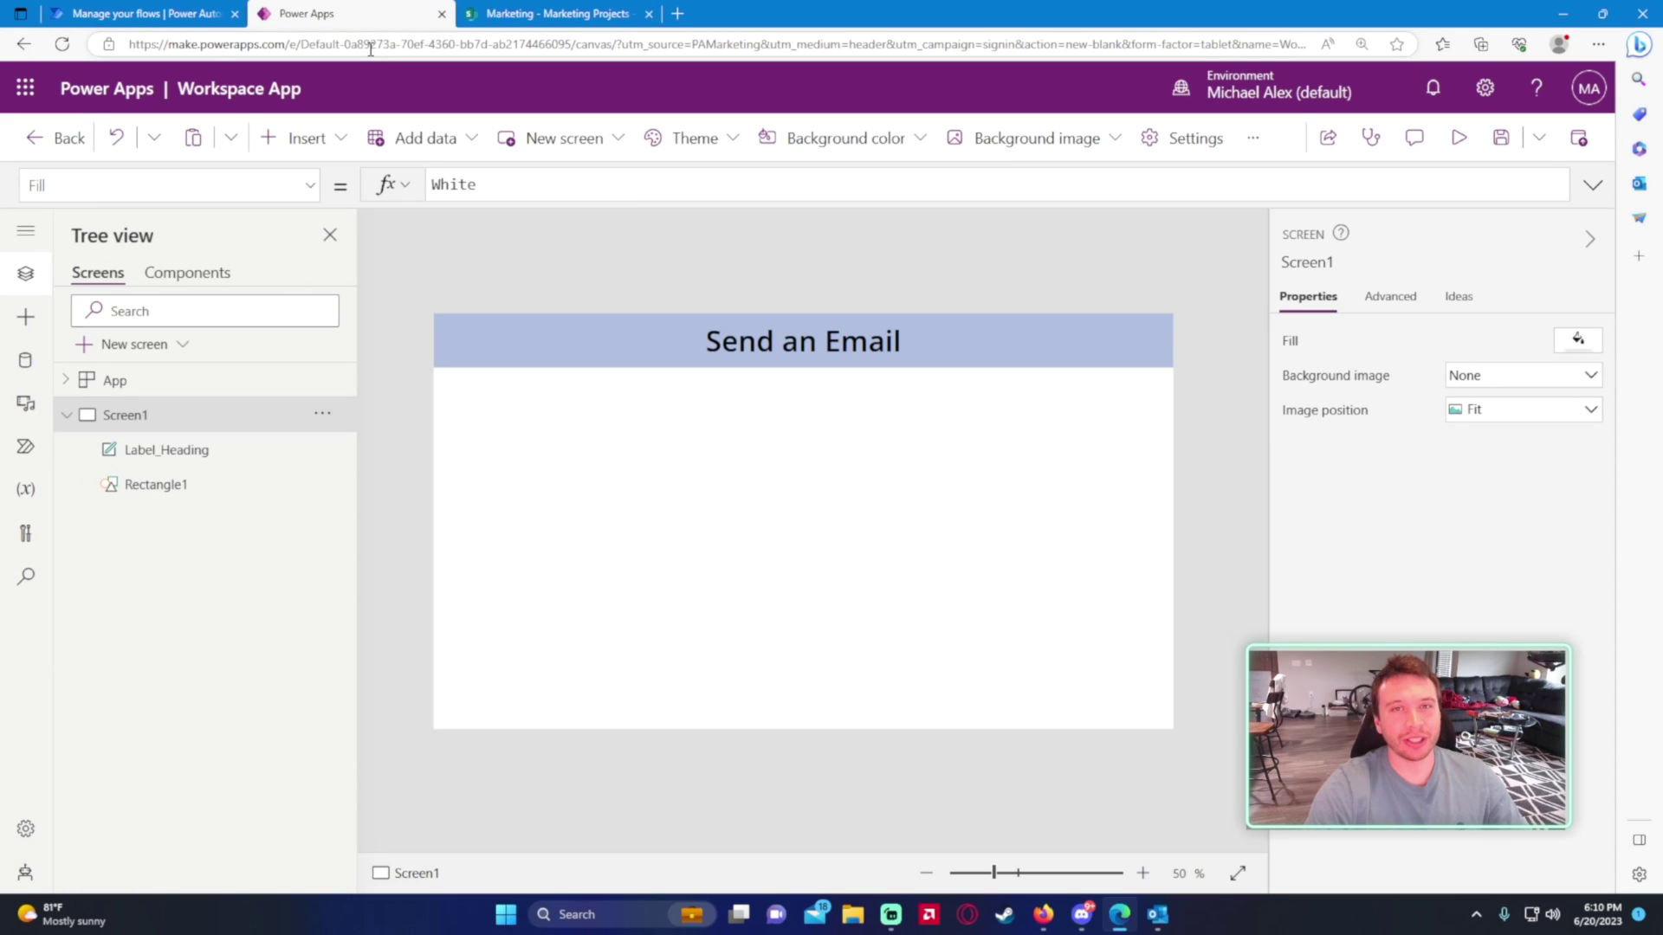
left_click(143, 14)
left_click(381, 154)
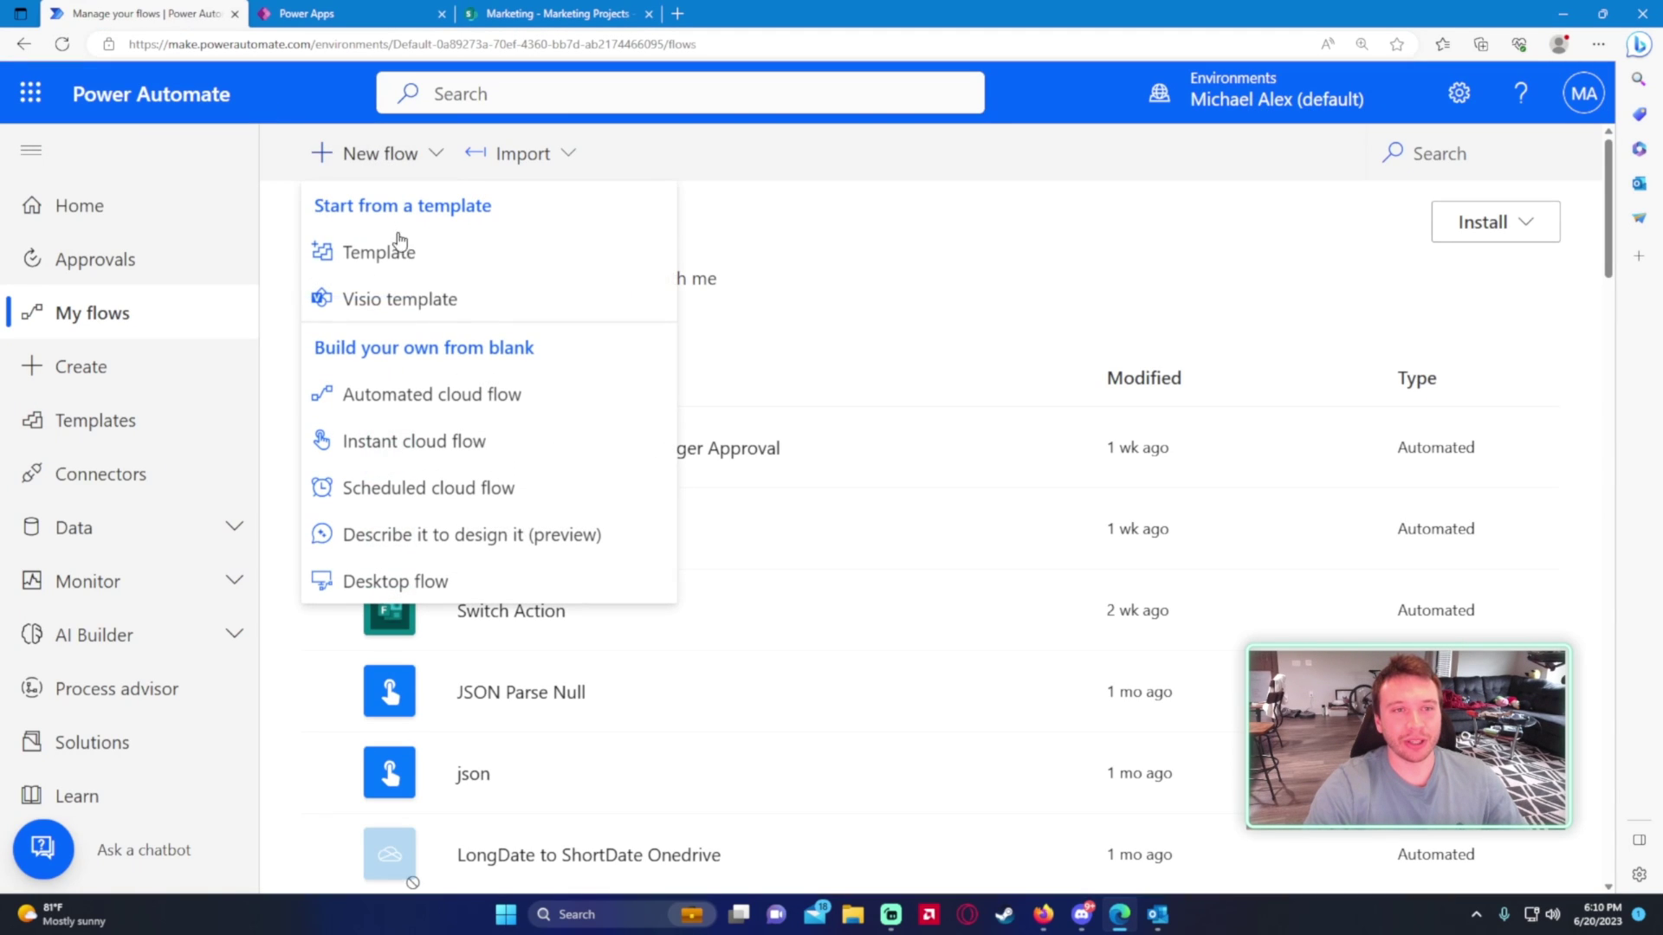
left_click(438, 441)
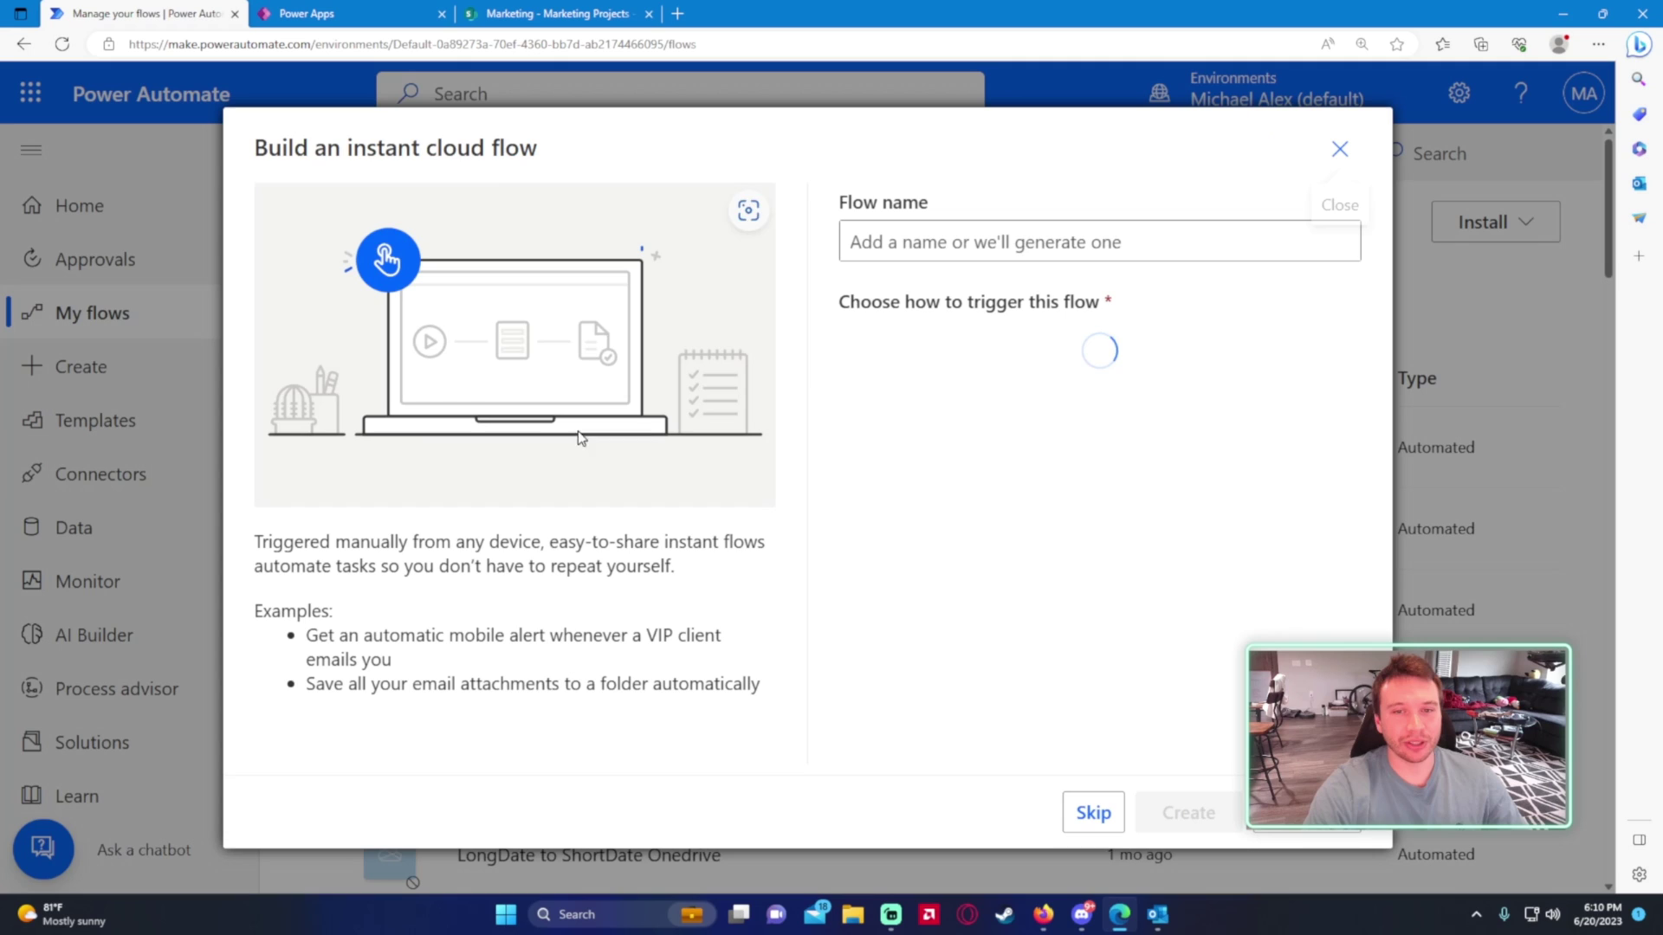
- Name the flow 'Sending an Email Powerapps', choose the PowerApps trigger, and create it
left_click(860, 259)
type("Sneding an")
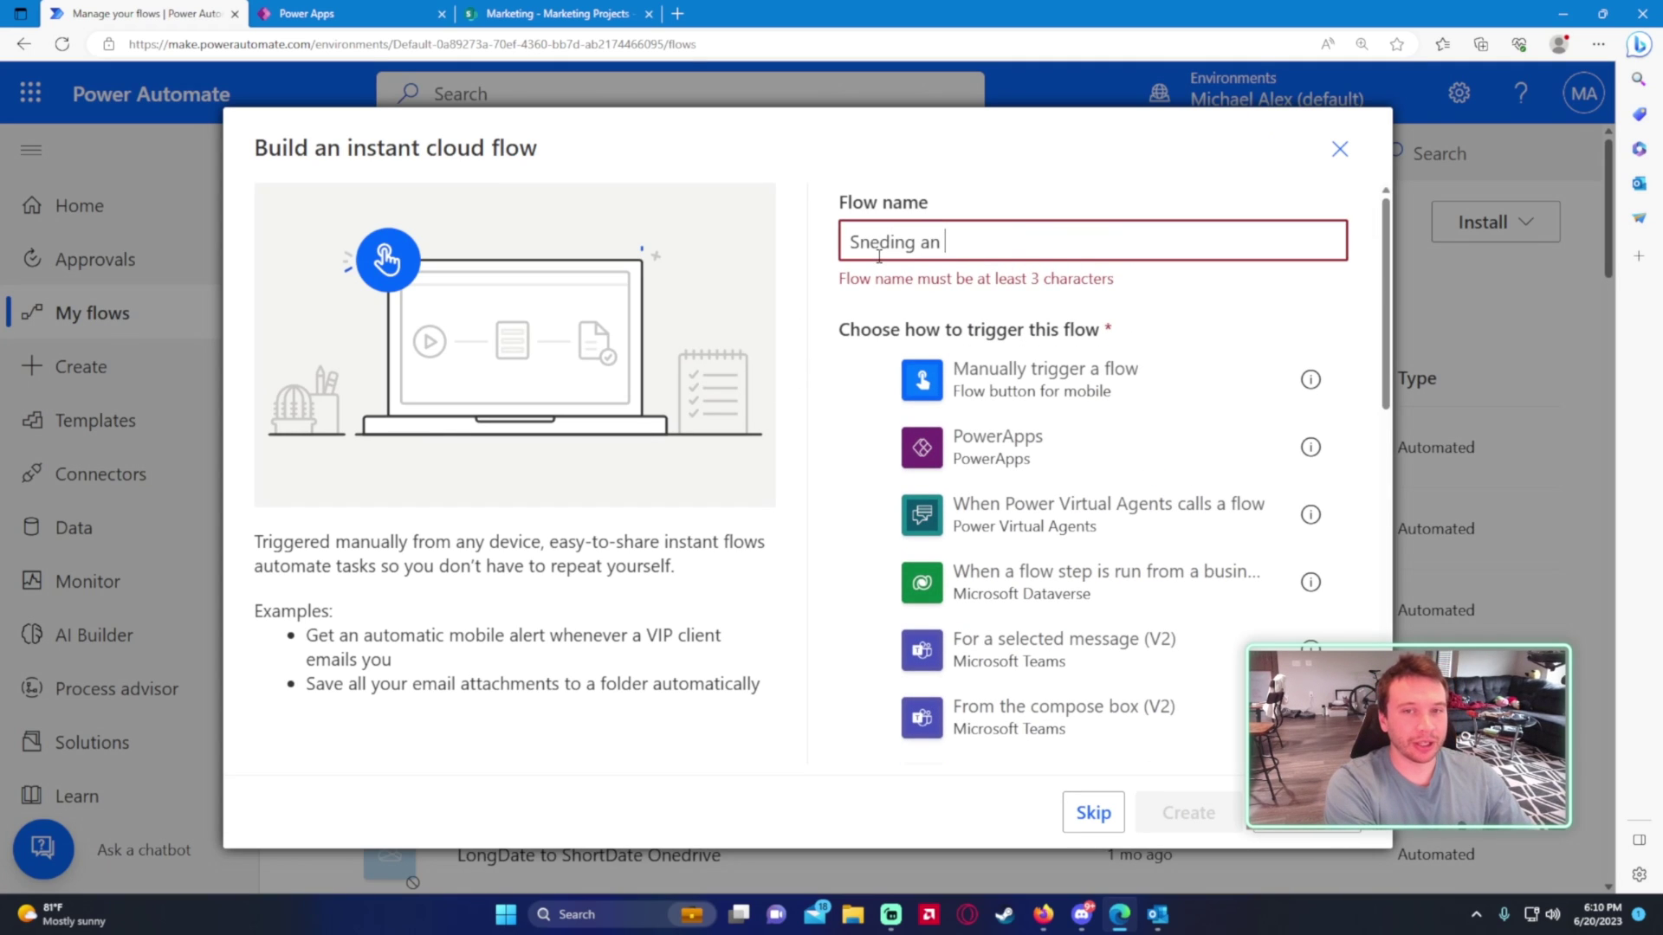
key("ctrl+a")
type("Send")
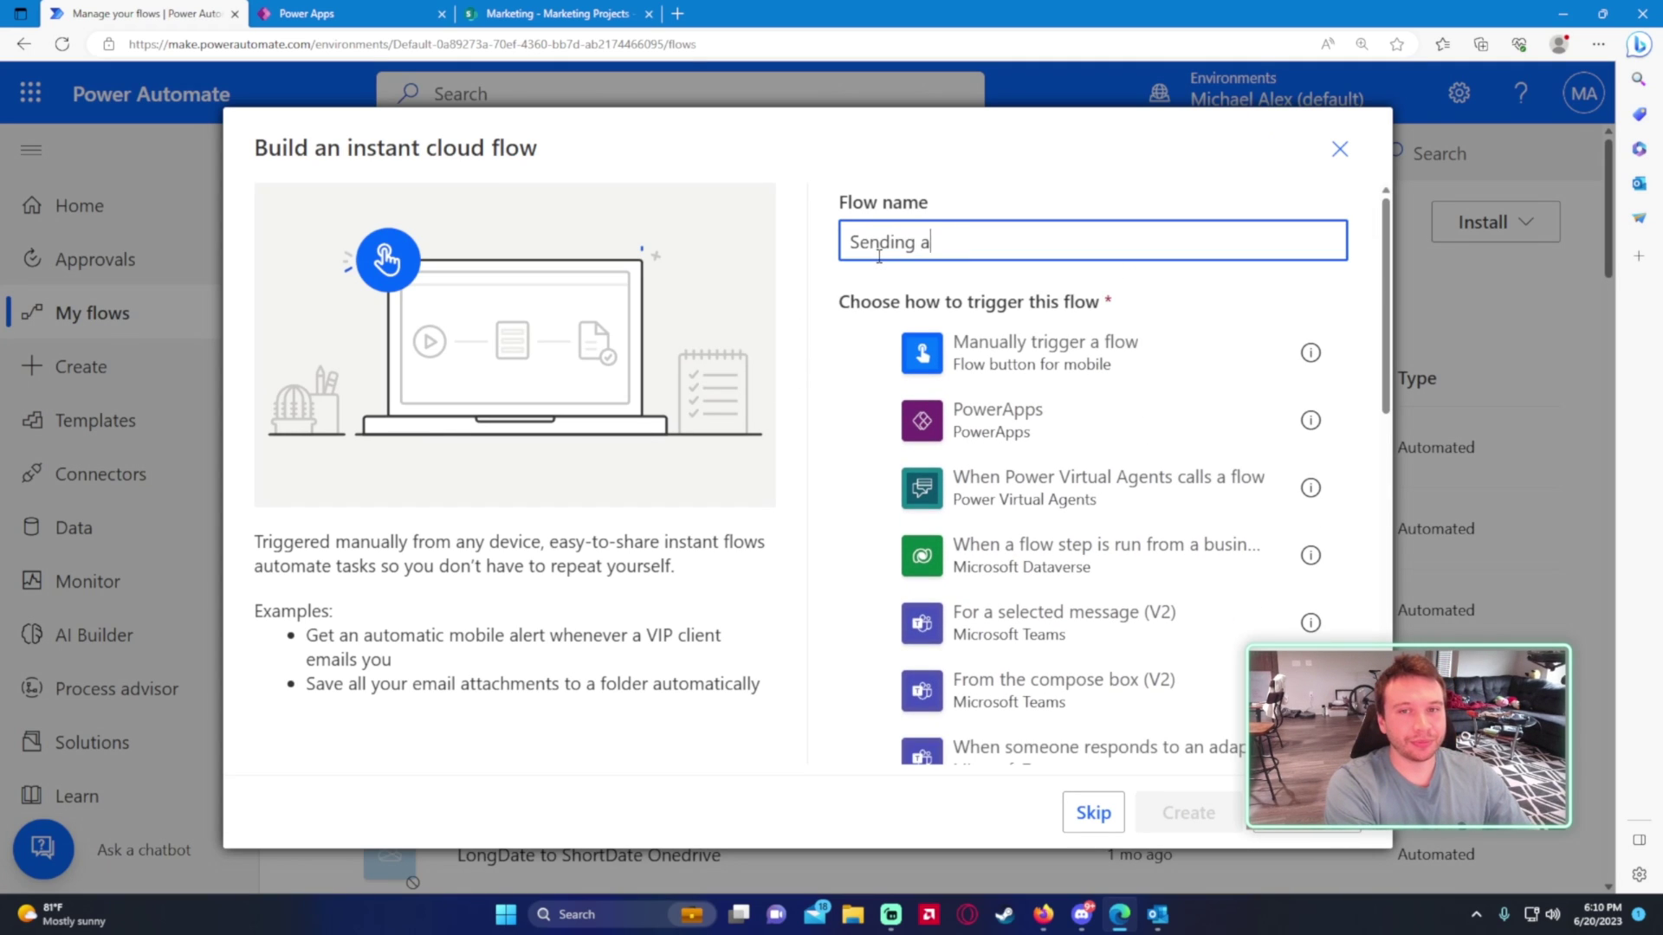
type("ing an Email Power")
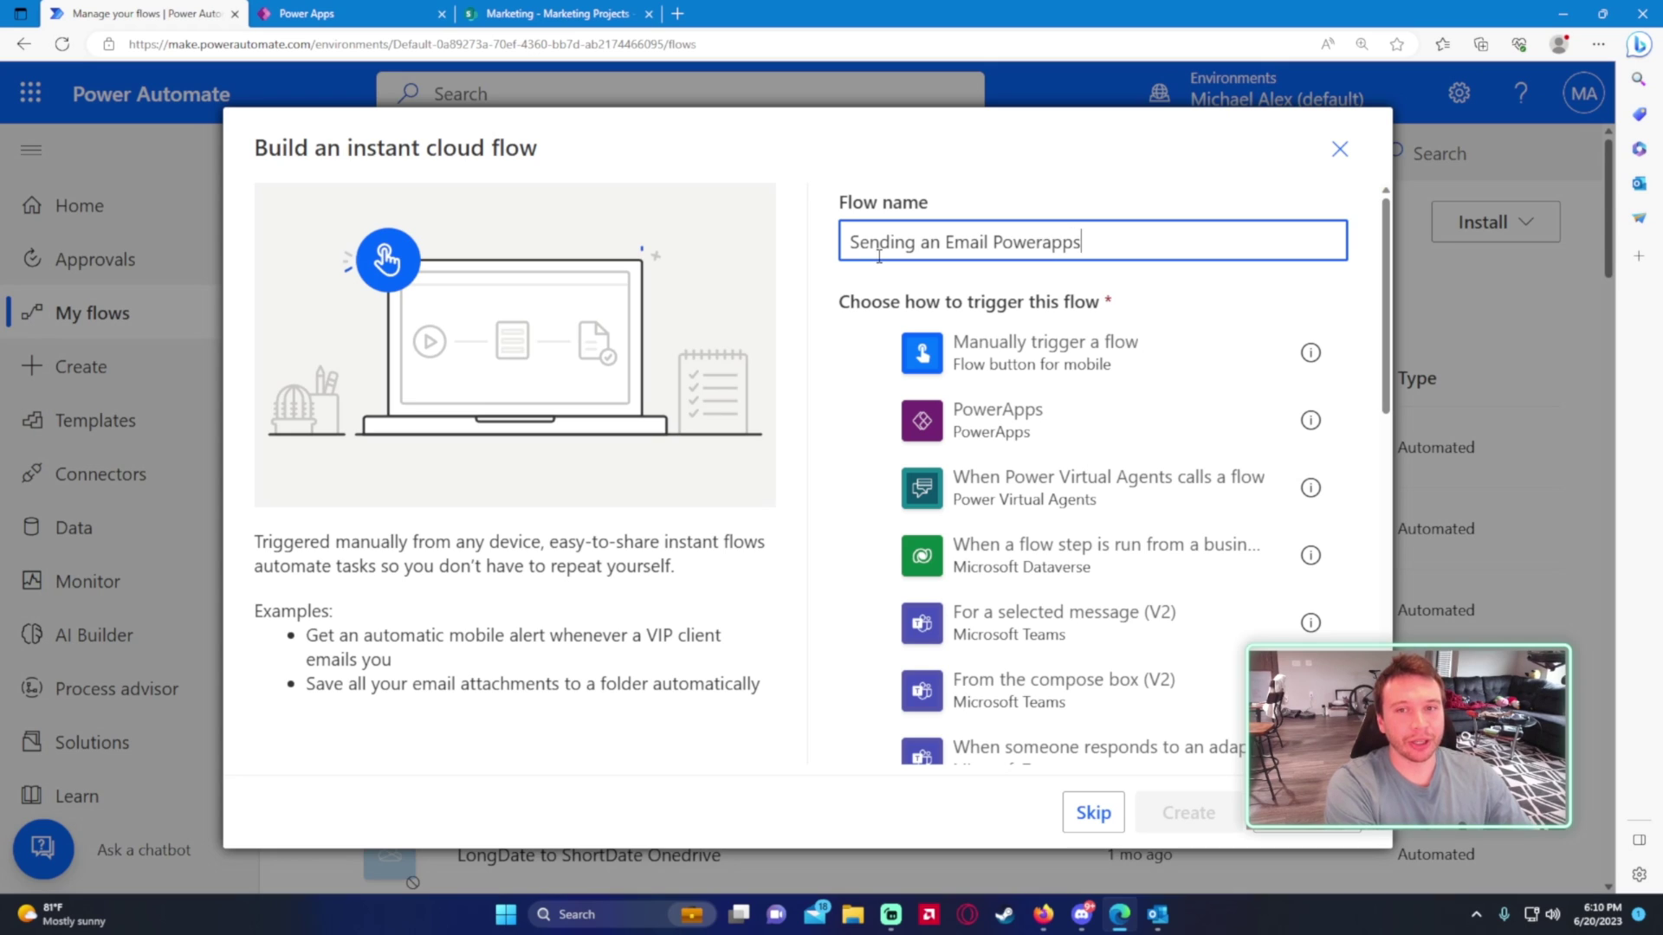
type("apps")
left_click(918, 420)
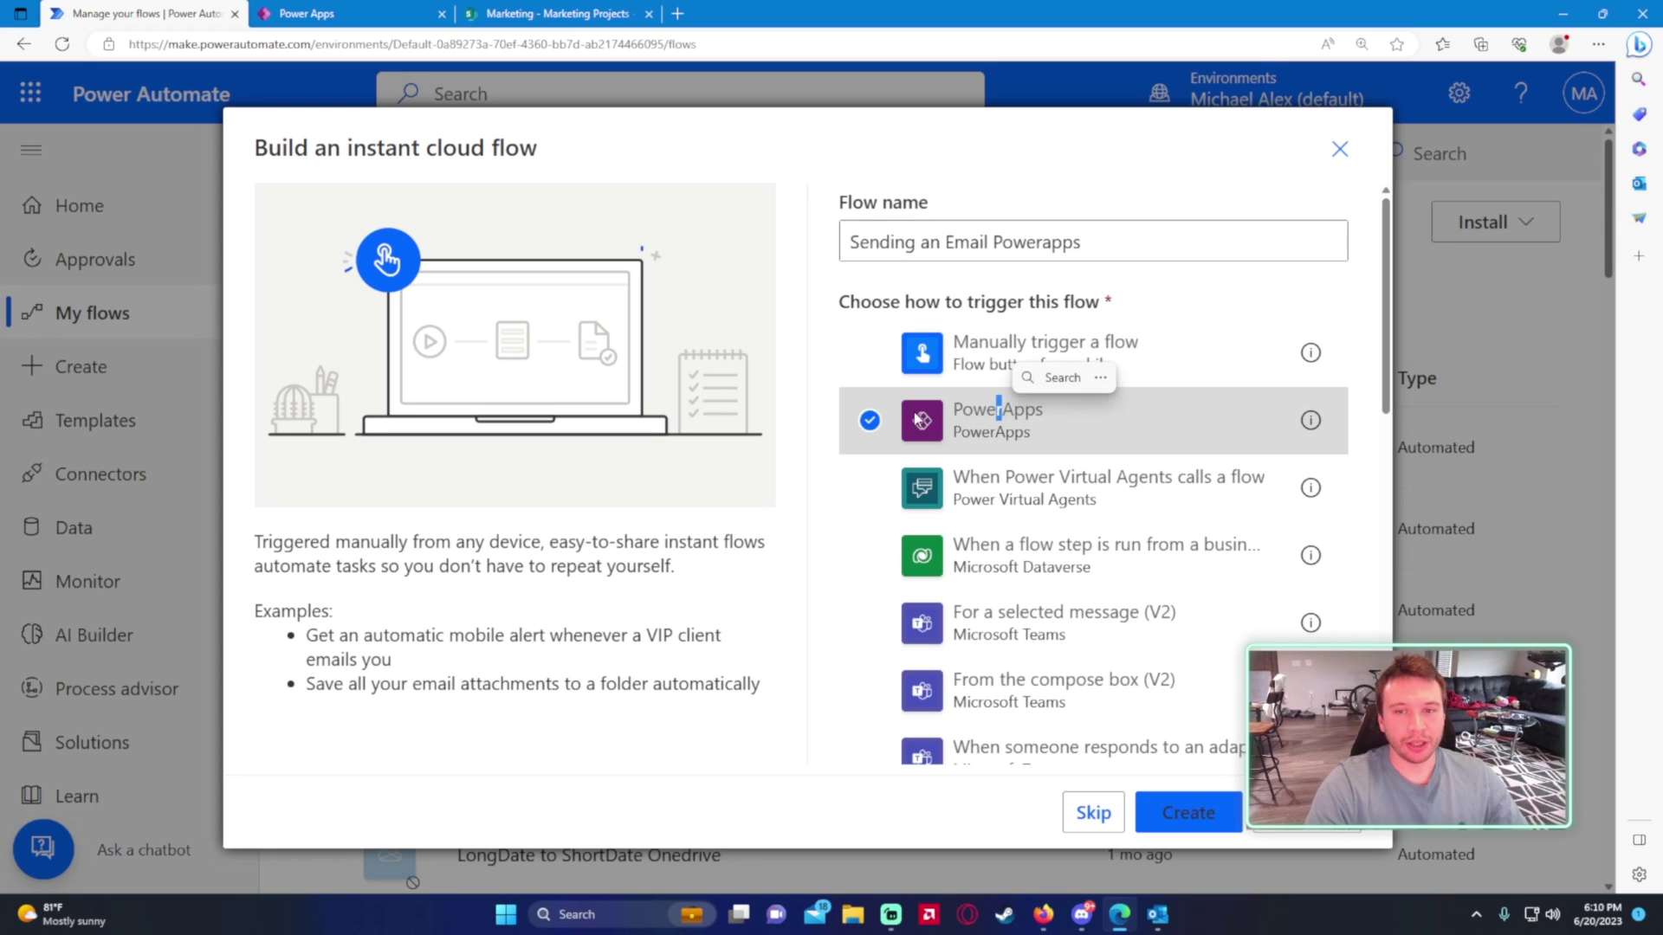
left_click(1188, 816)
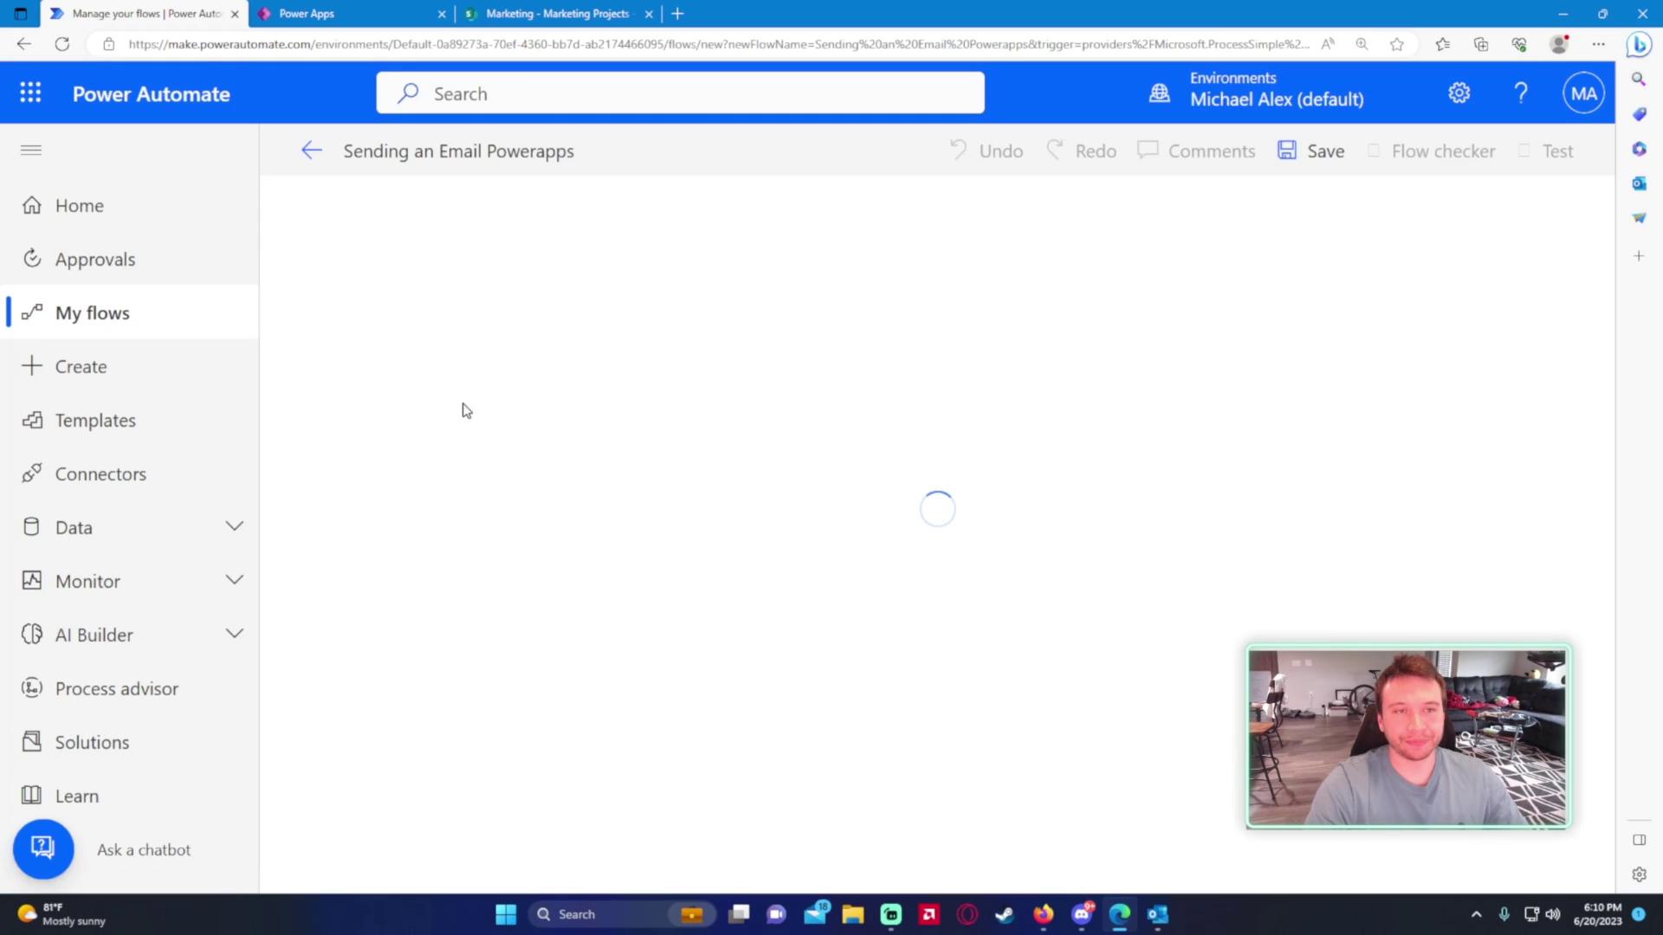
- Add the Office 365 Outlook 'Send an email (V2)' action below the PowerApps trigger
left_click(873, 346)
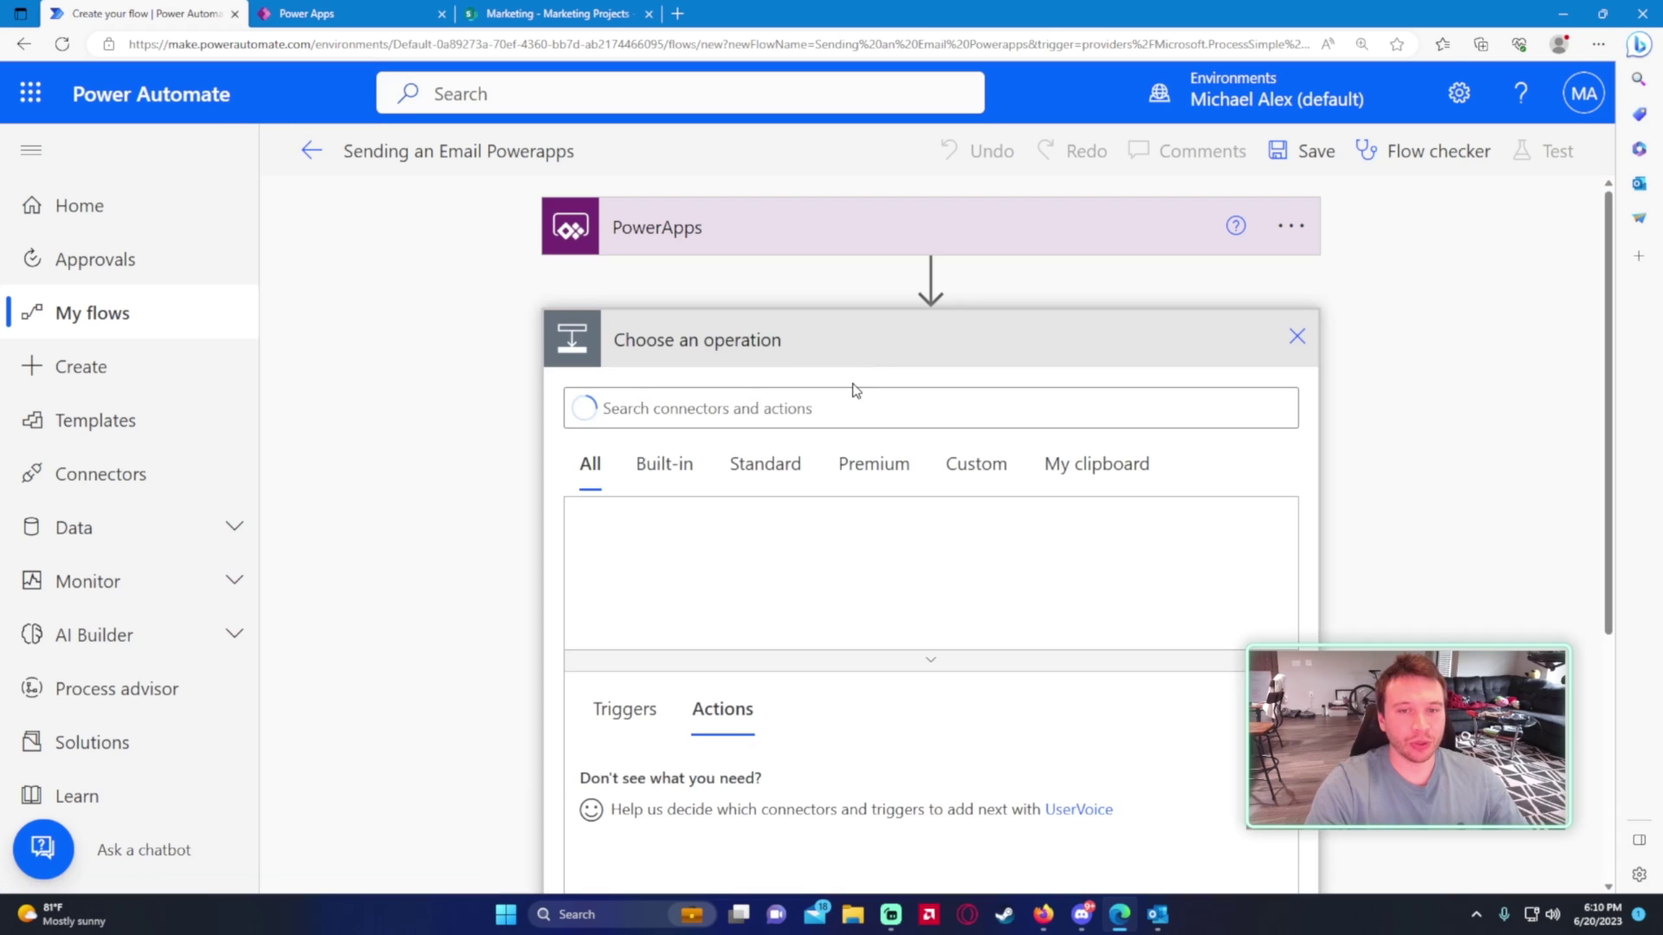
type("sned")
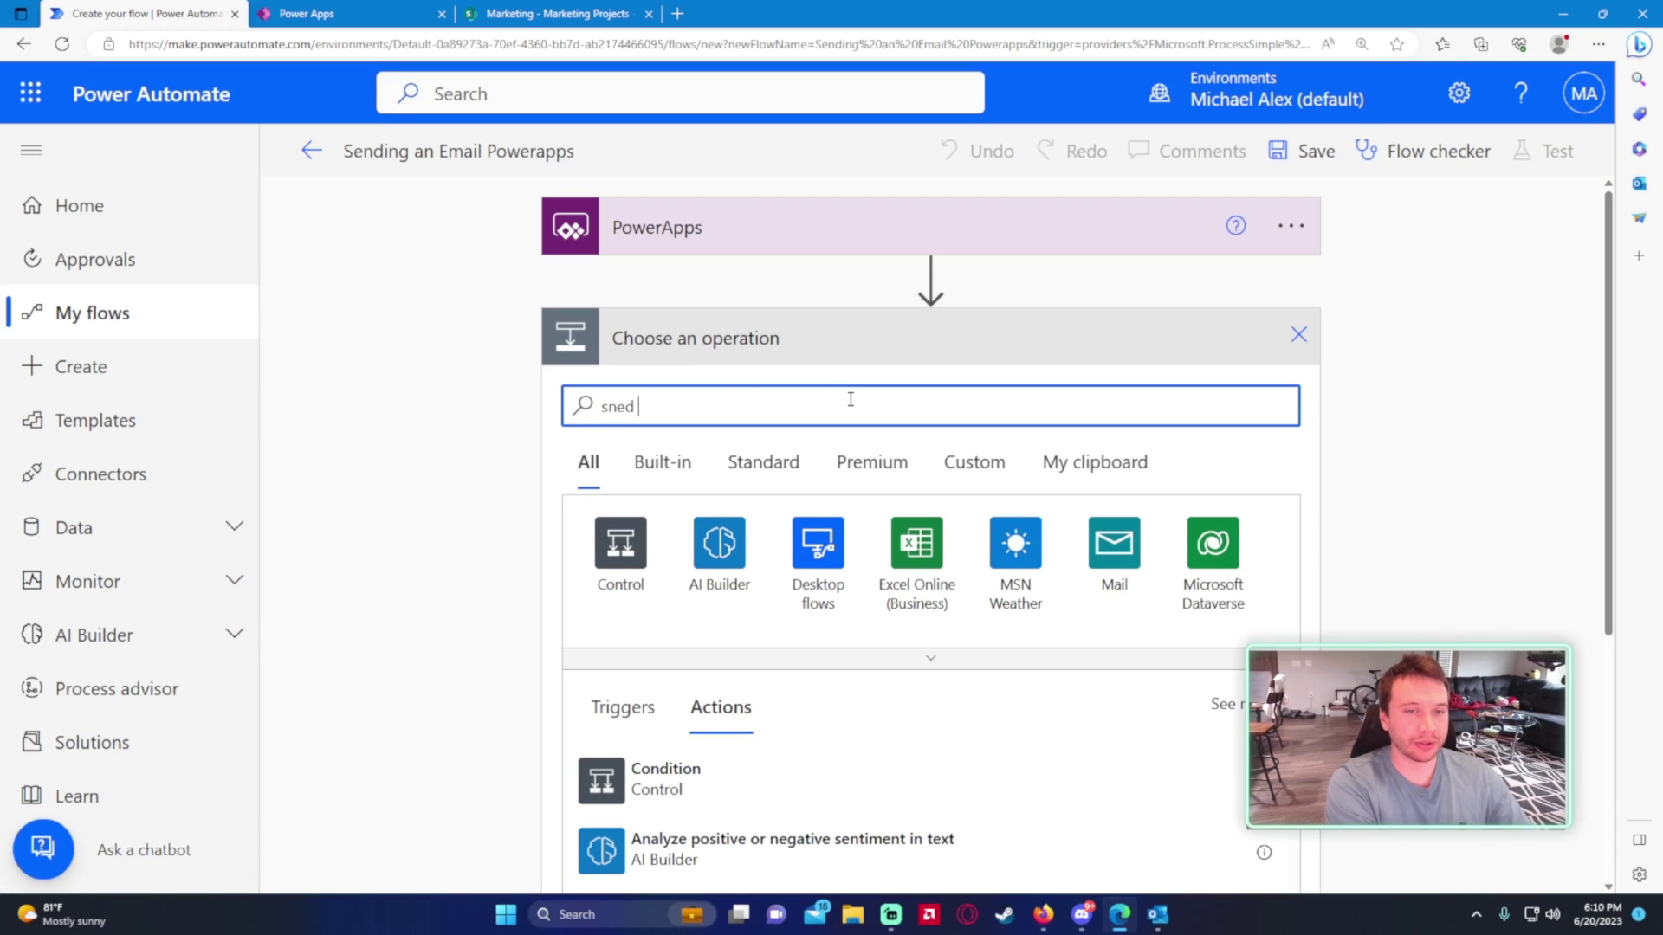
key("ctrl+a")
type("send an emai")
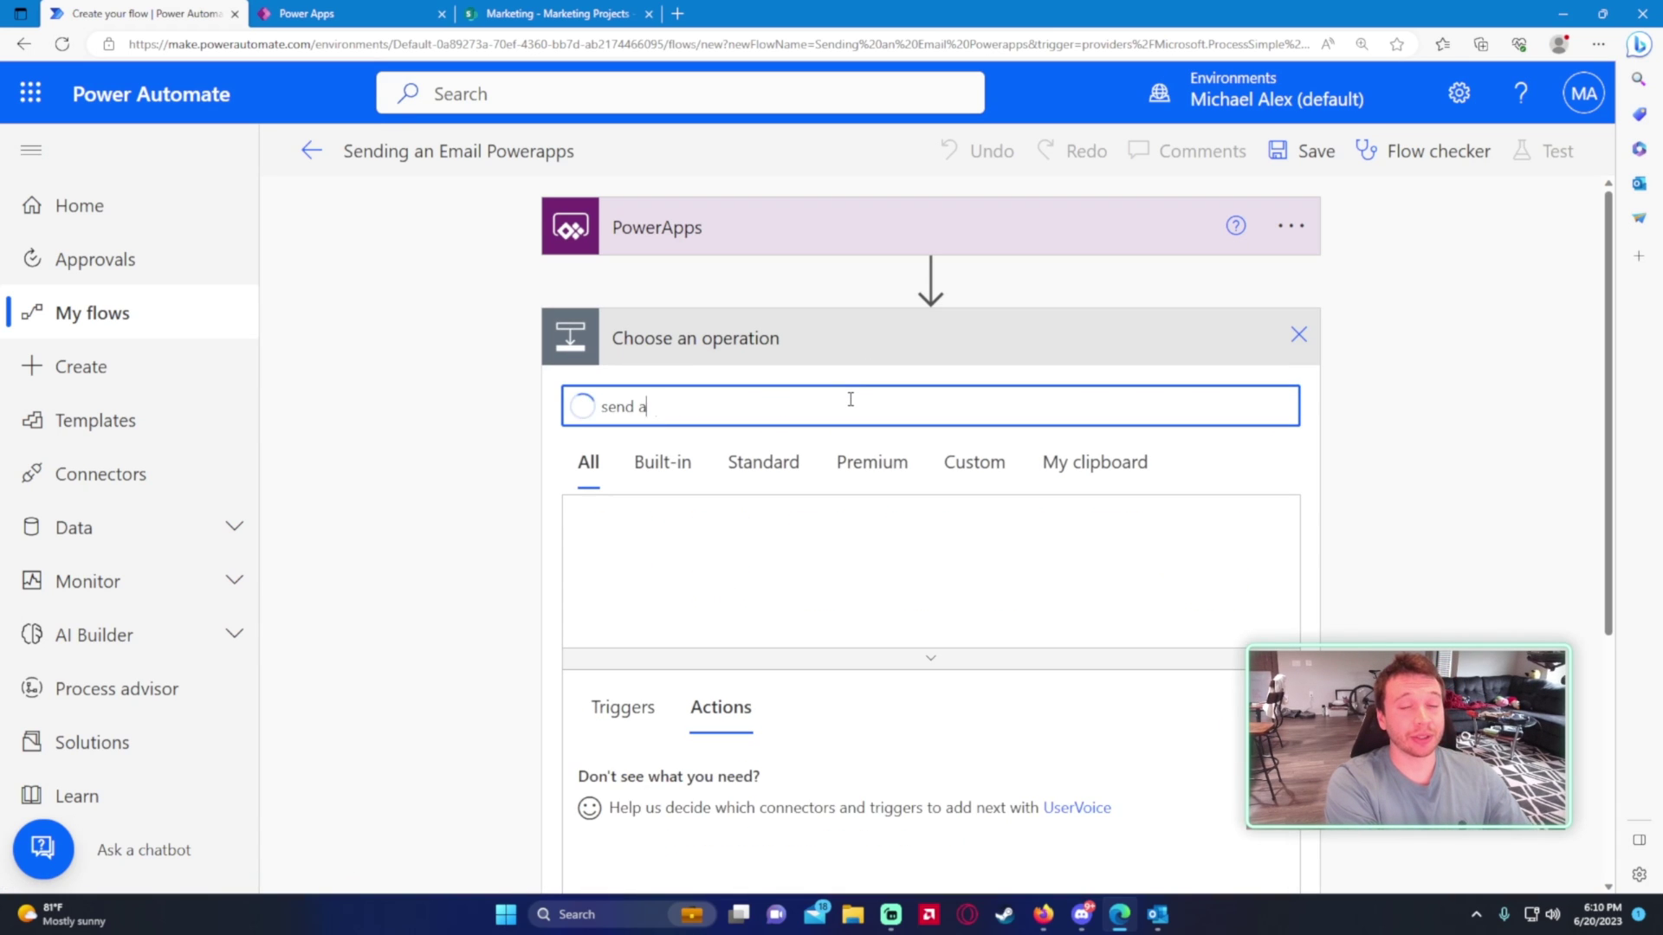
scroll(727, 606, "down", 2)
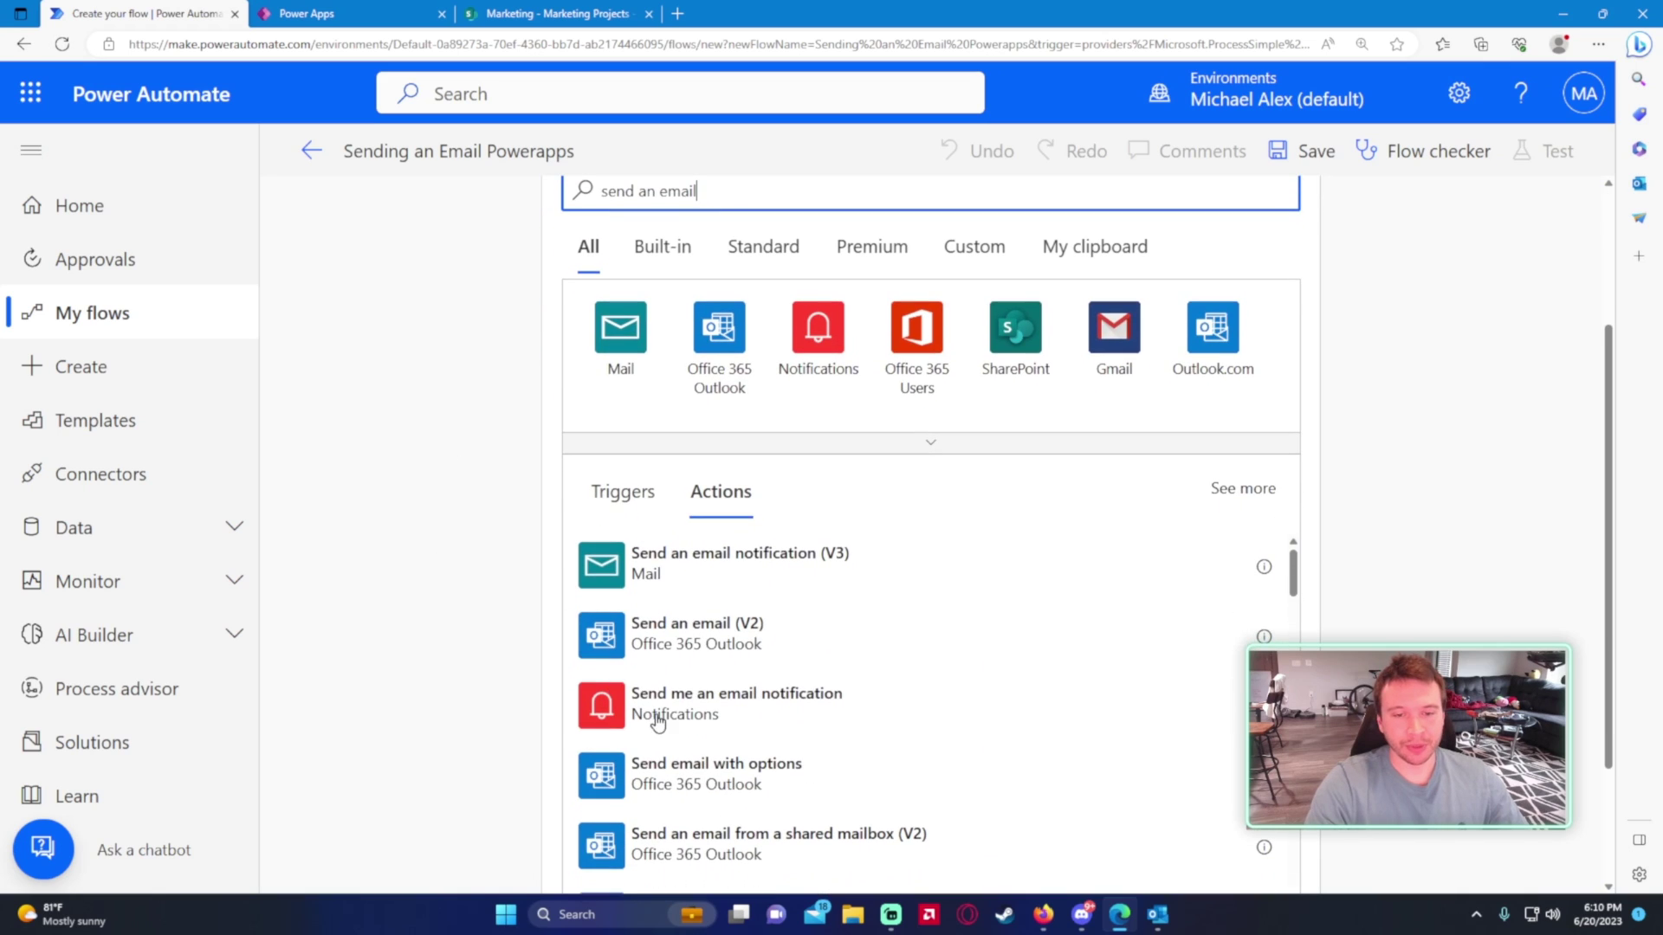
left_click(685, 623)
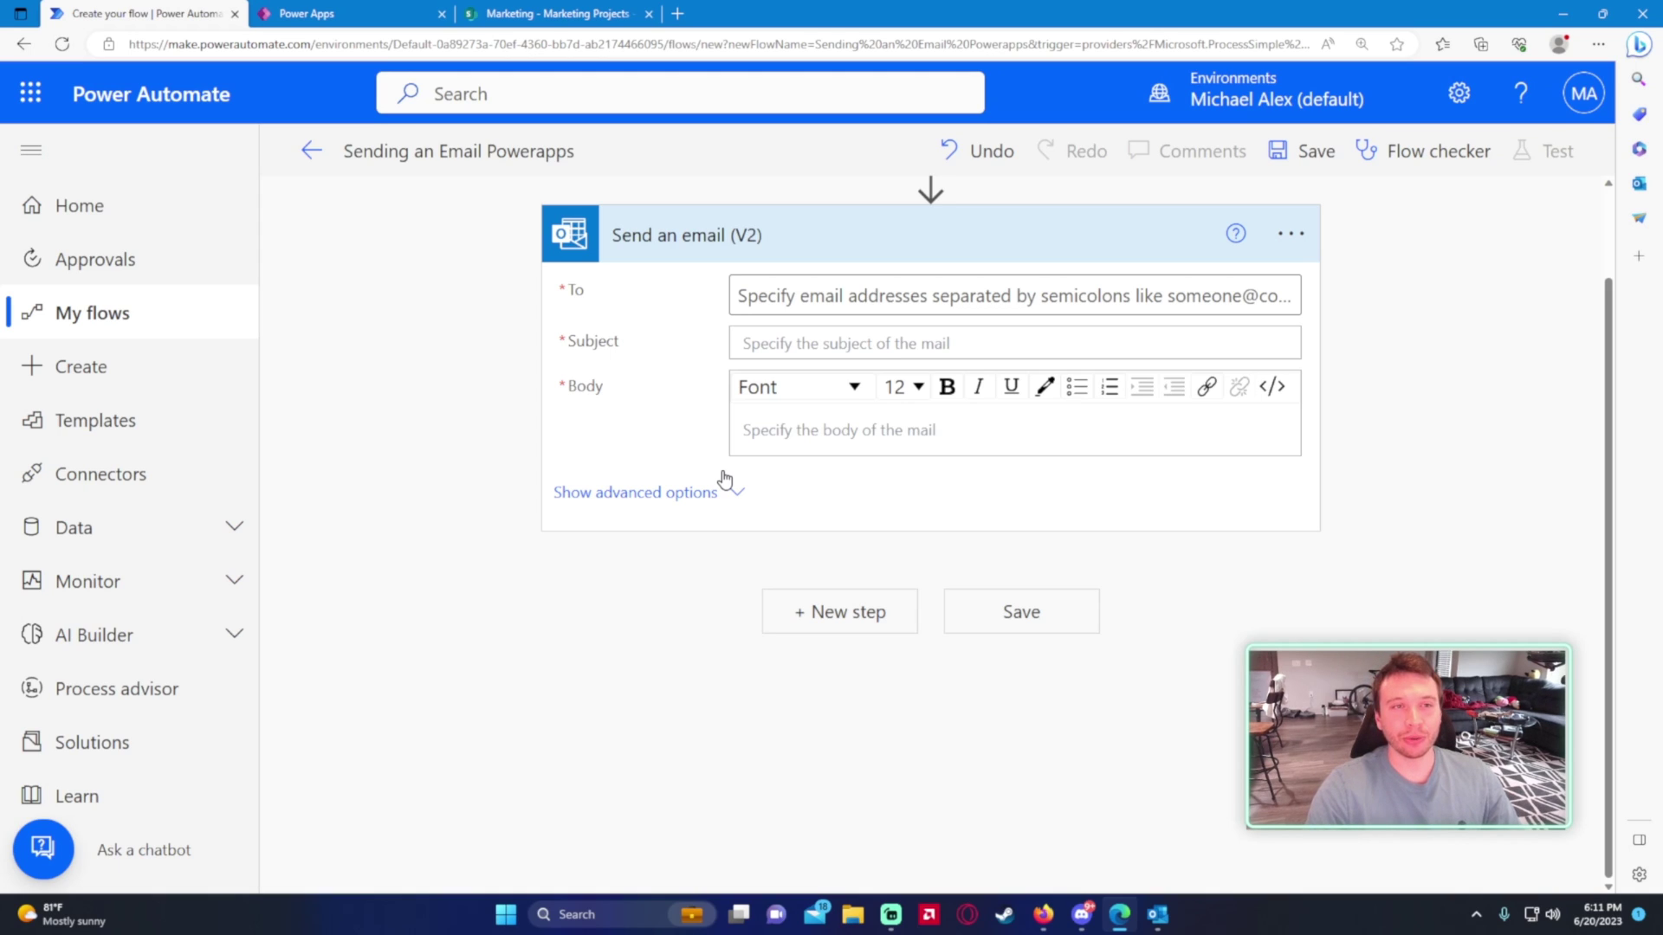
scroll(479, 396, "up", 2)
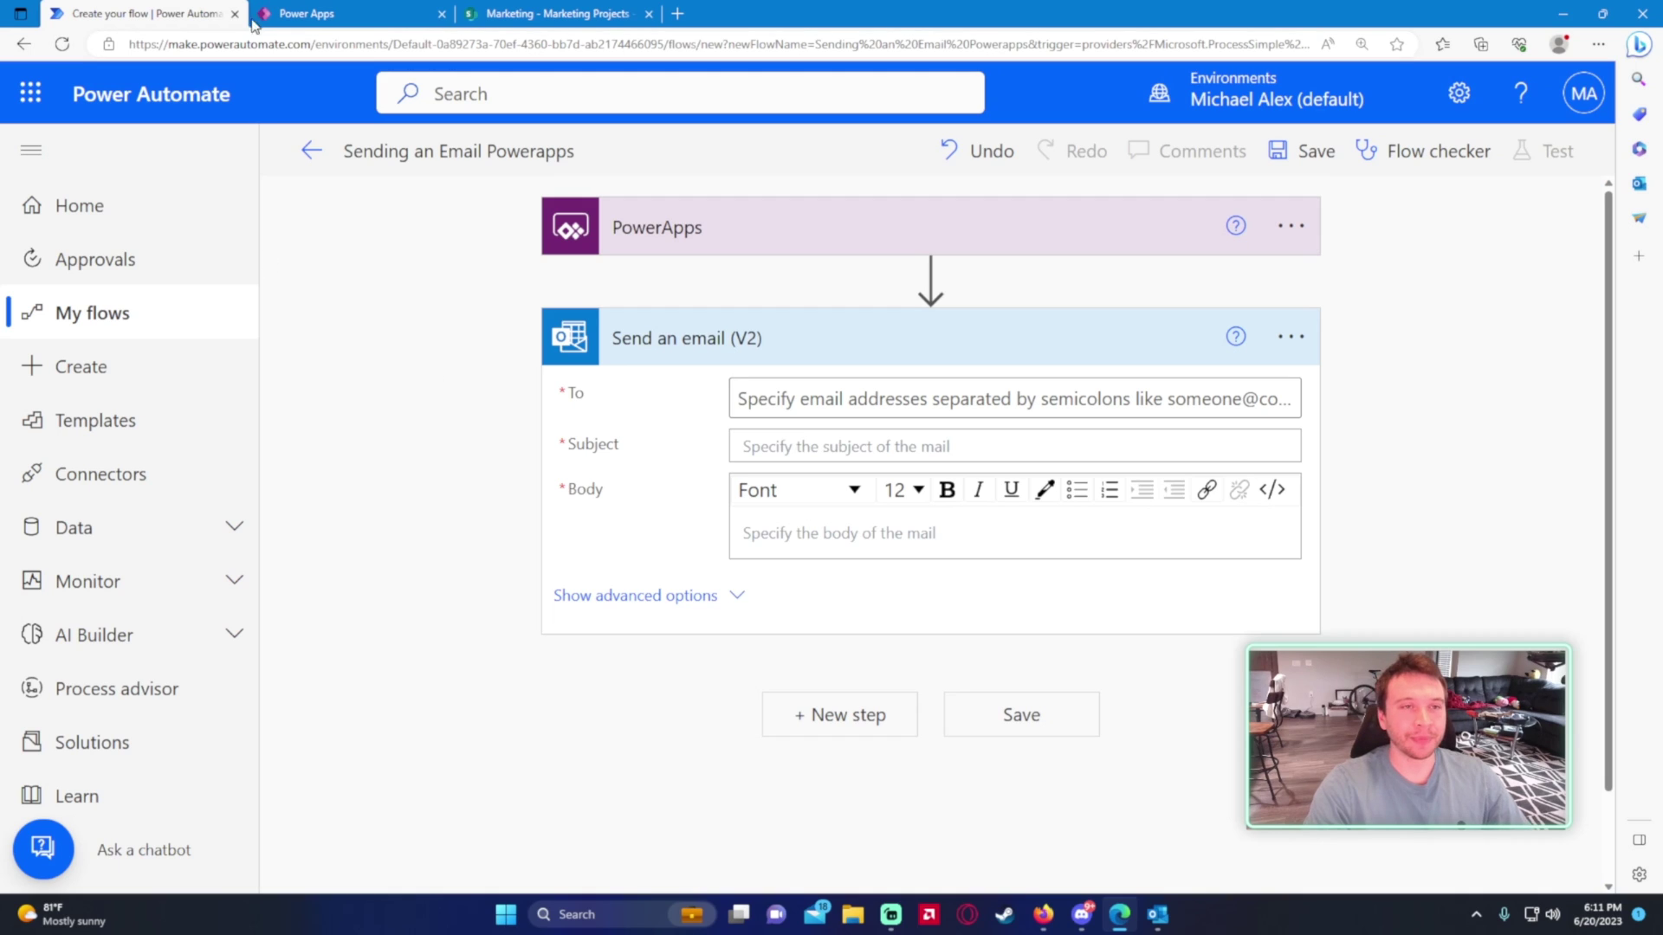
left_click(294, 13)
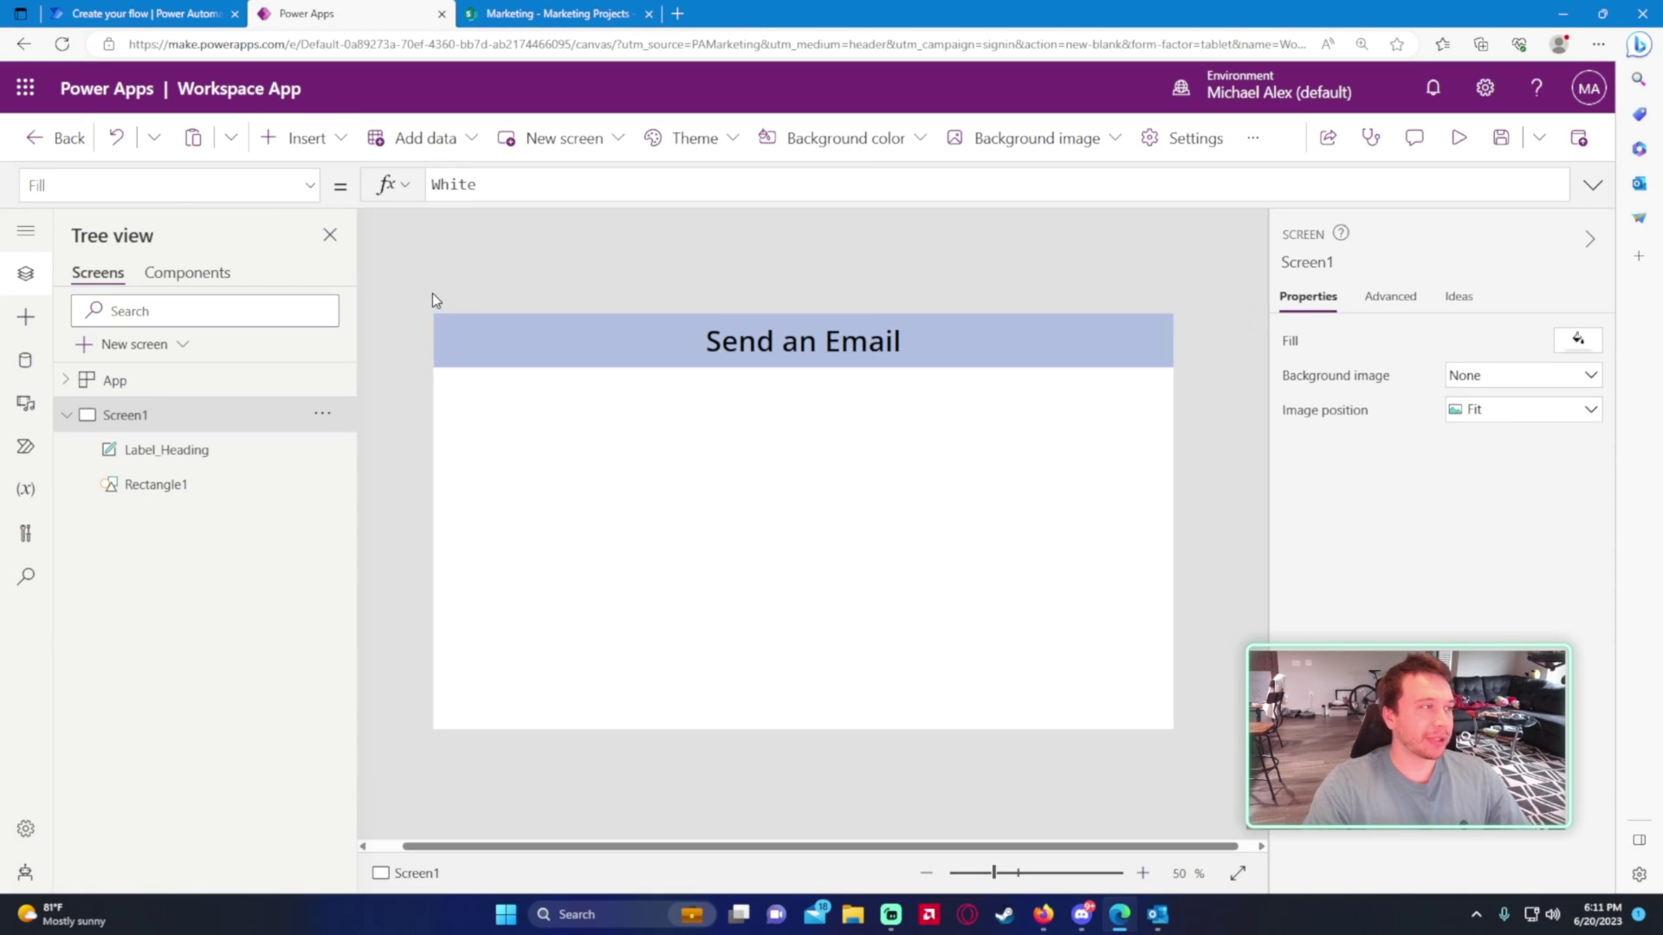
left_click(582, 345)
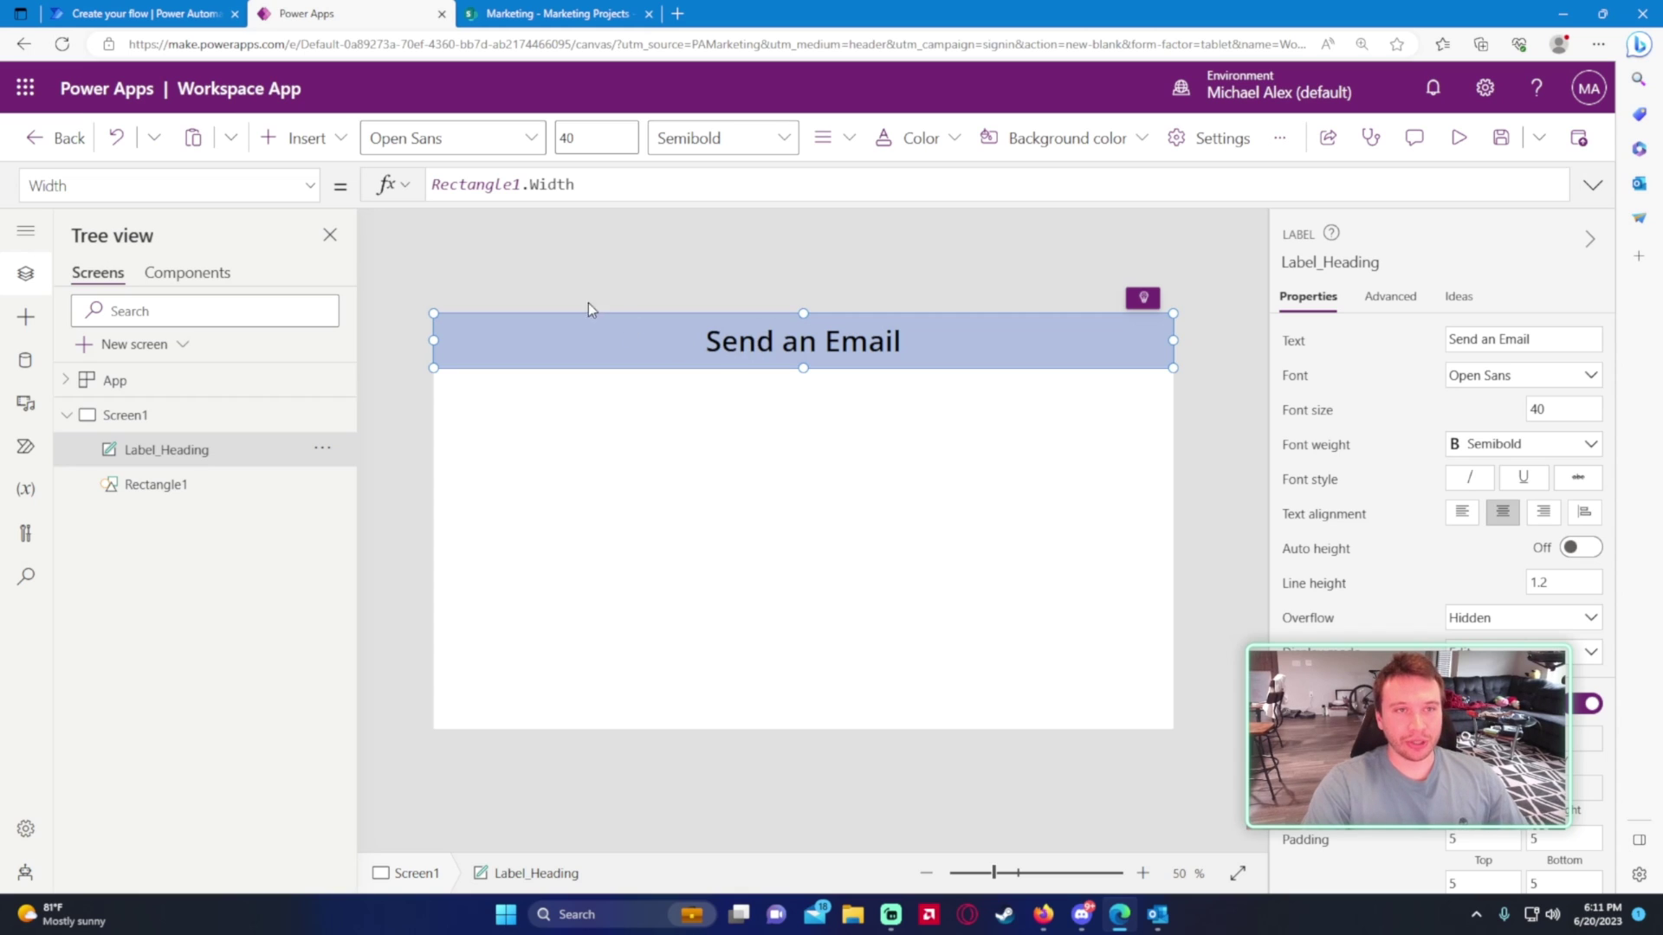
left_click(143, 13)
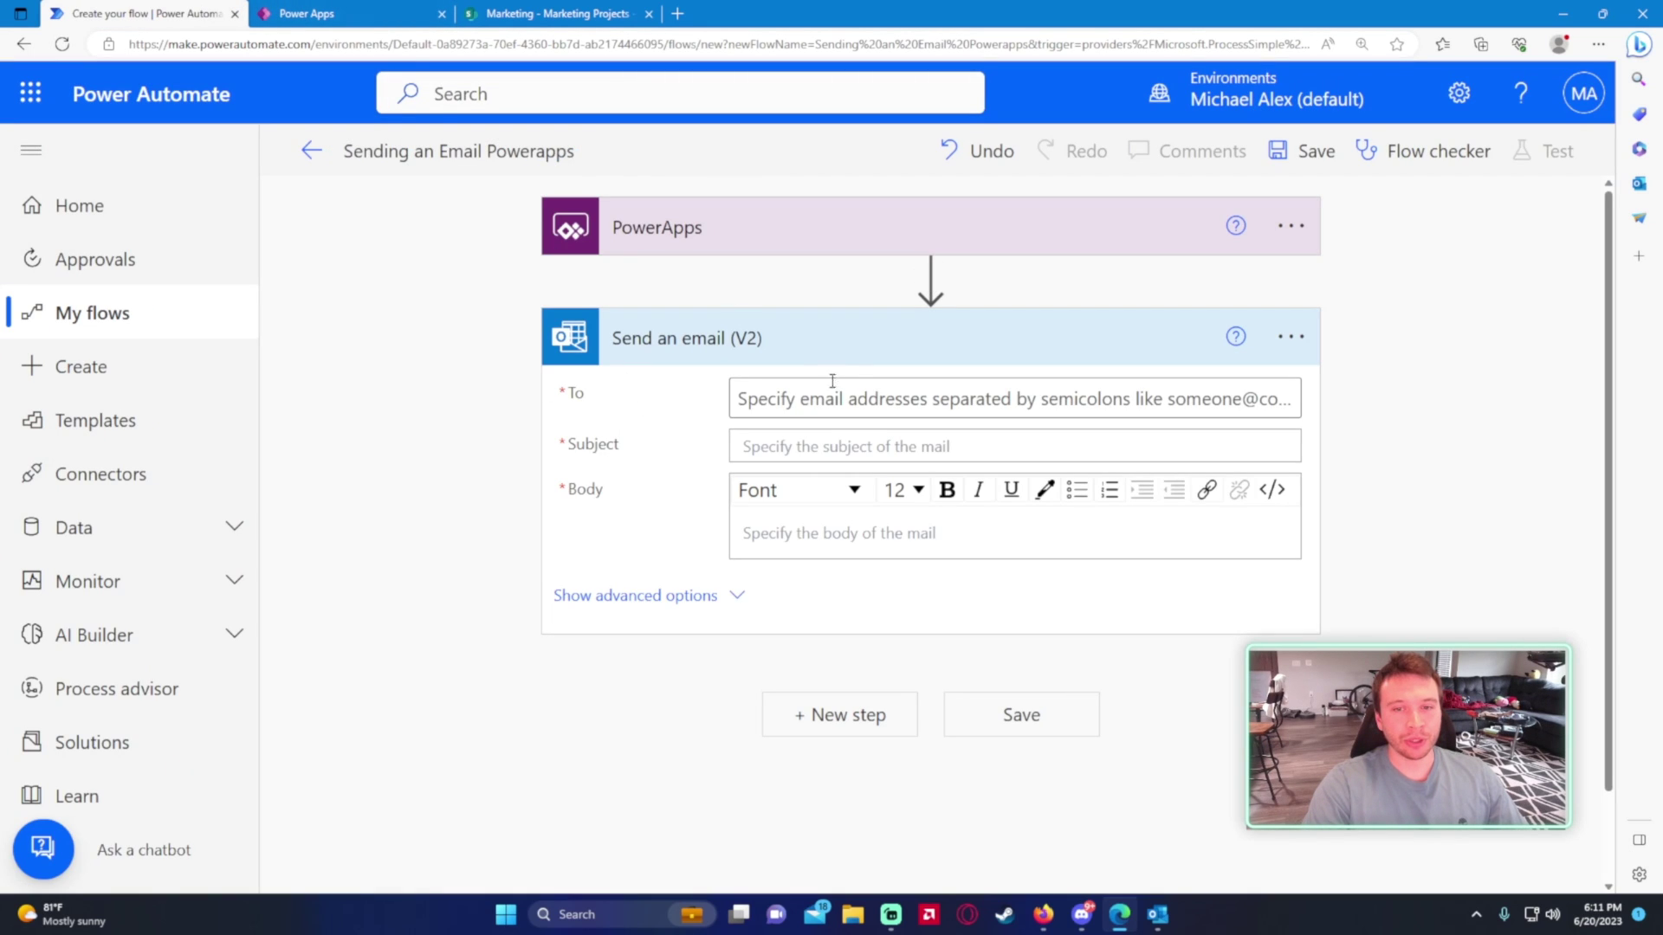
left_click(420, 10)
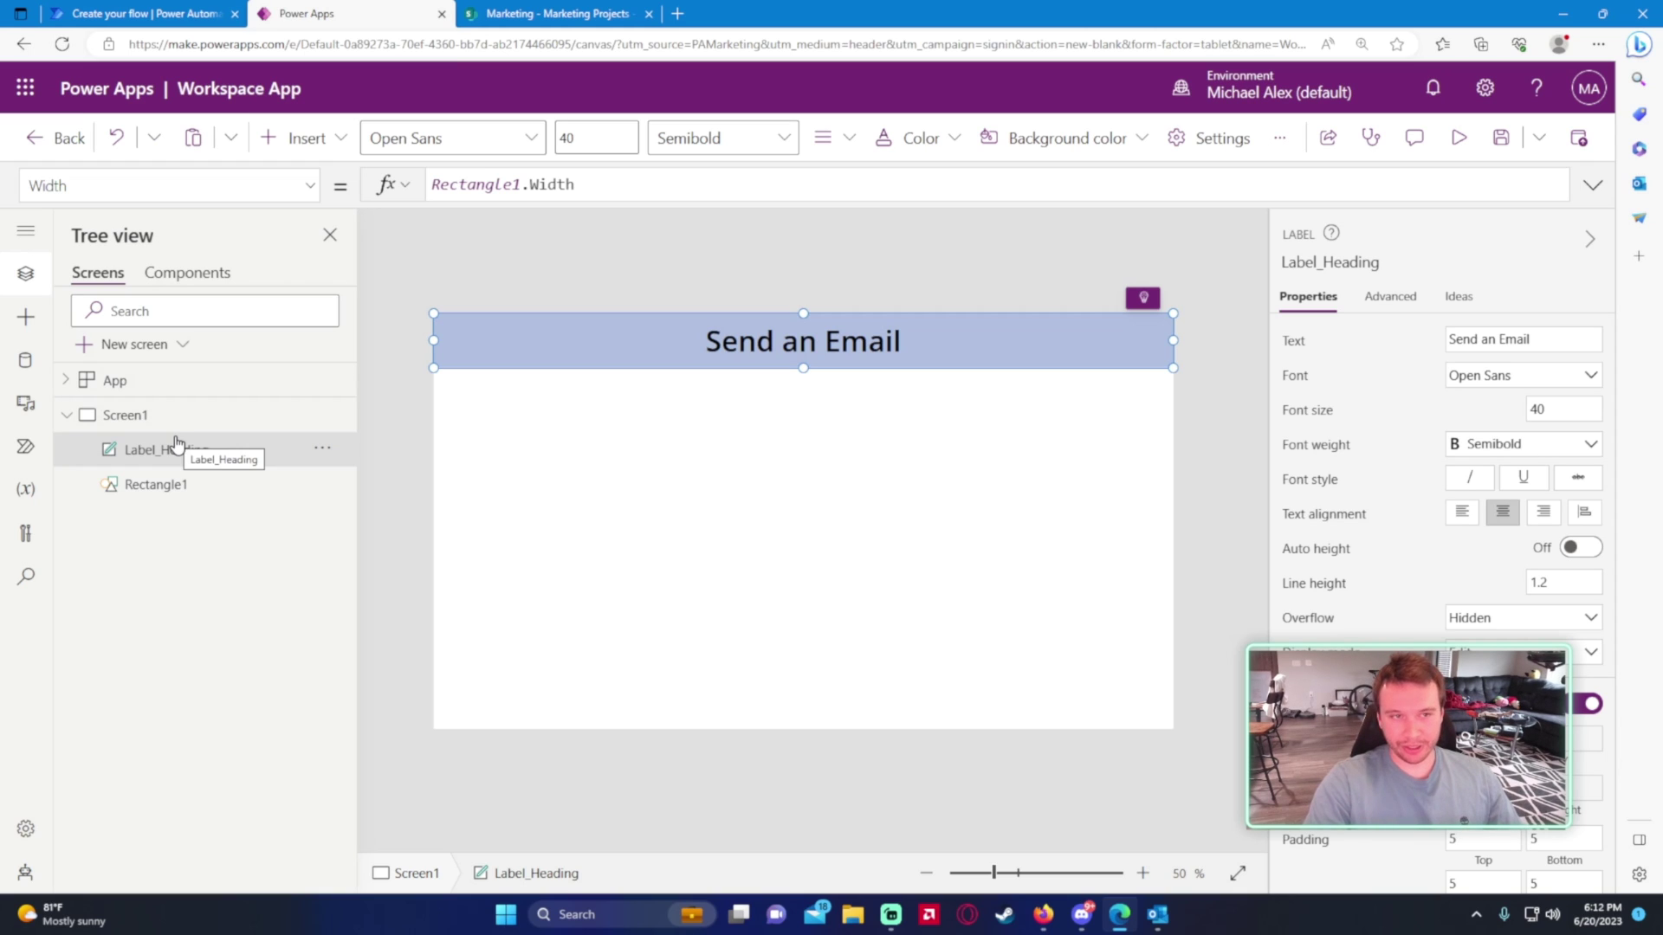
- Insert a text label below the heading, shorten its box and clear its text
left_click(303, 138)
left_click(342, 271)
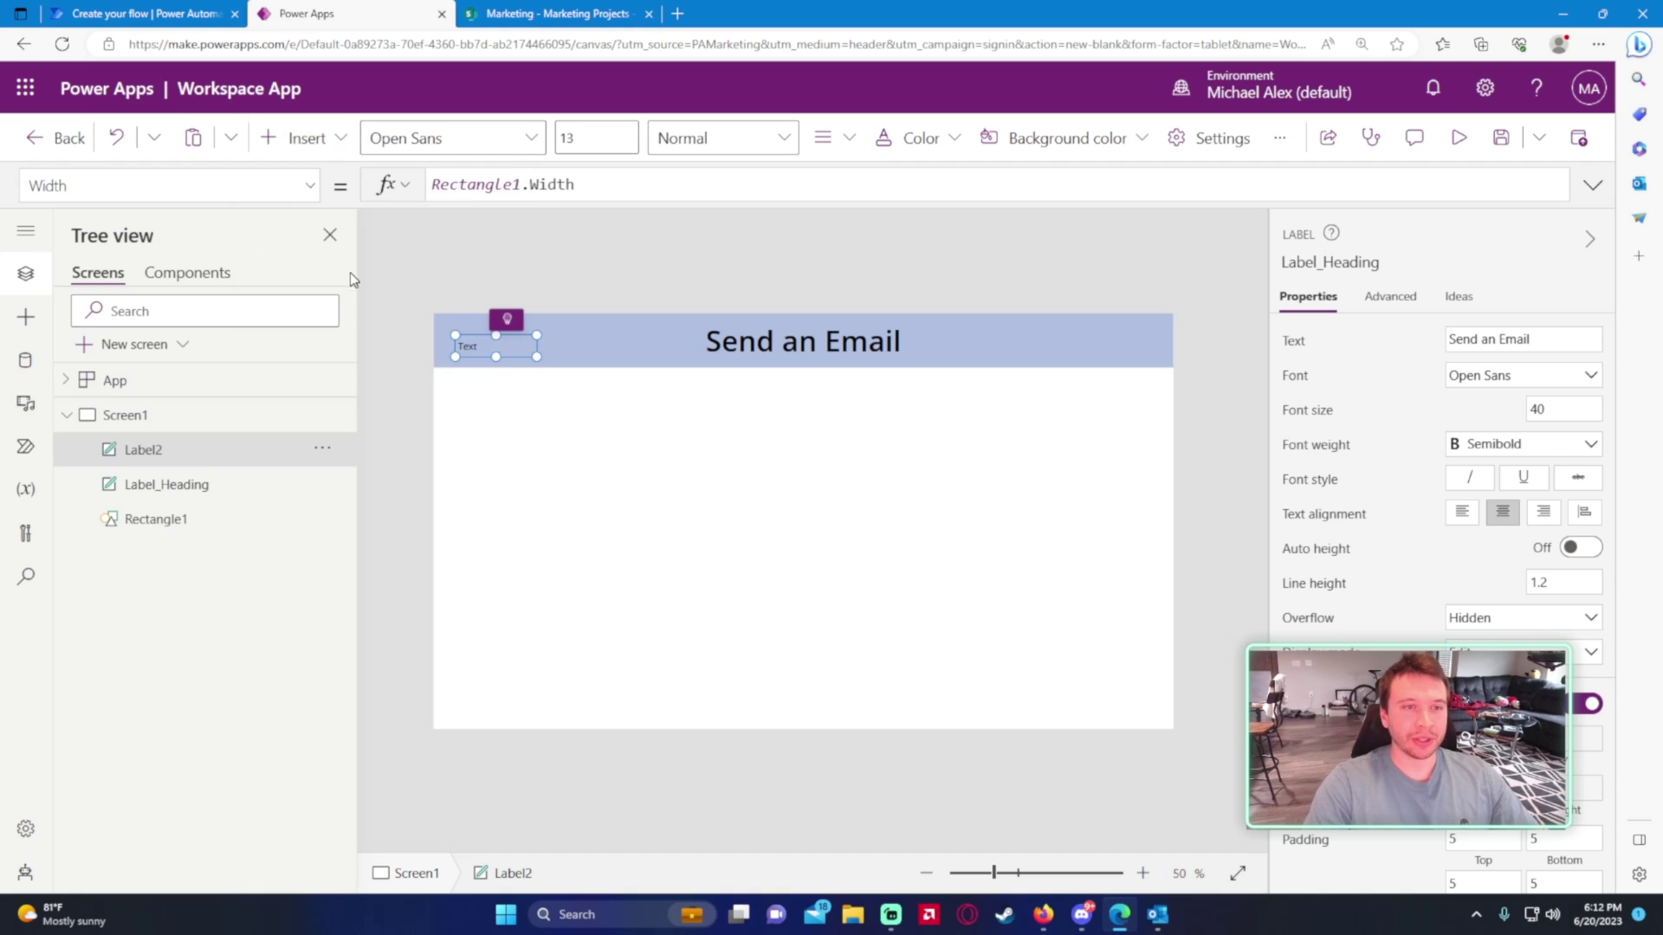
left_click_drag(472, 346, 717, 444)
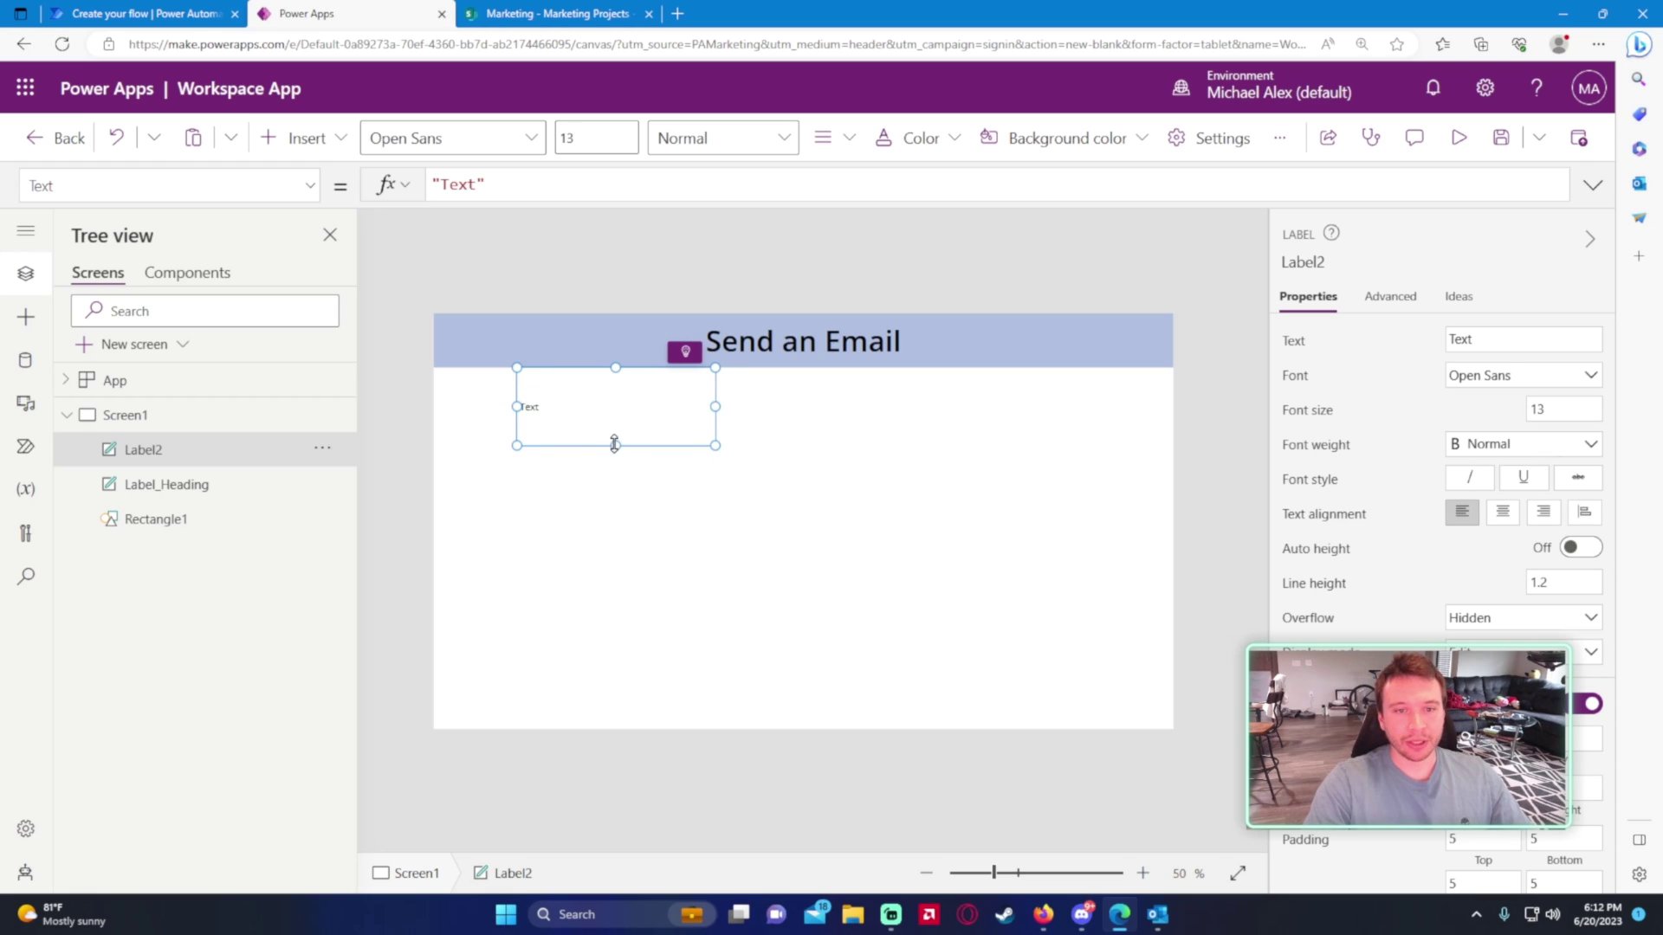
left_click_drag(615, 445, 615, 428)
left_click_drag(476, 184, 439, 183)
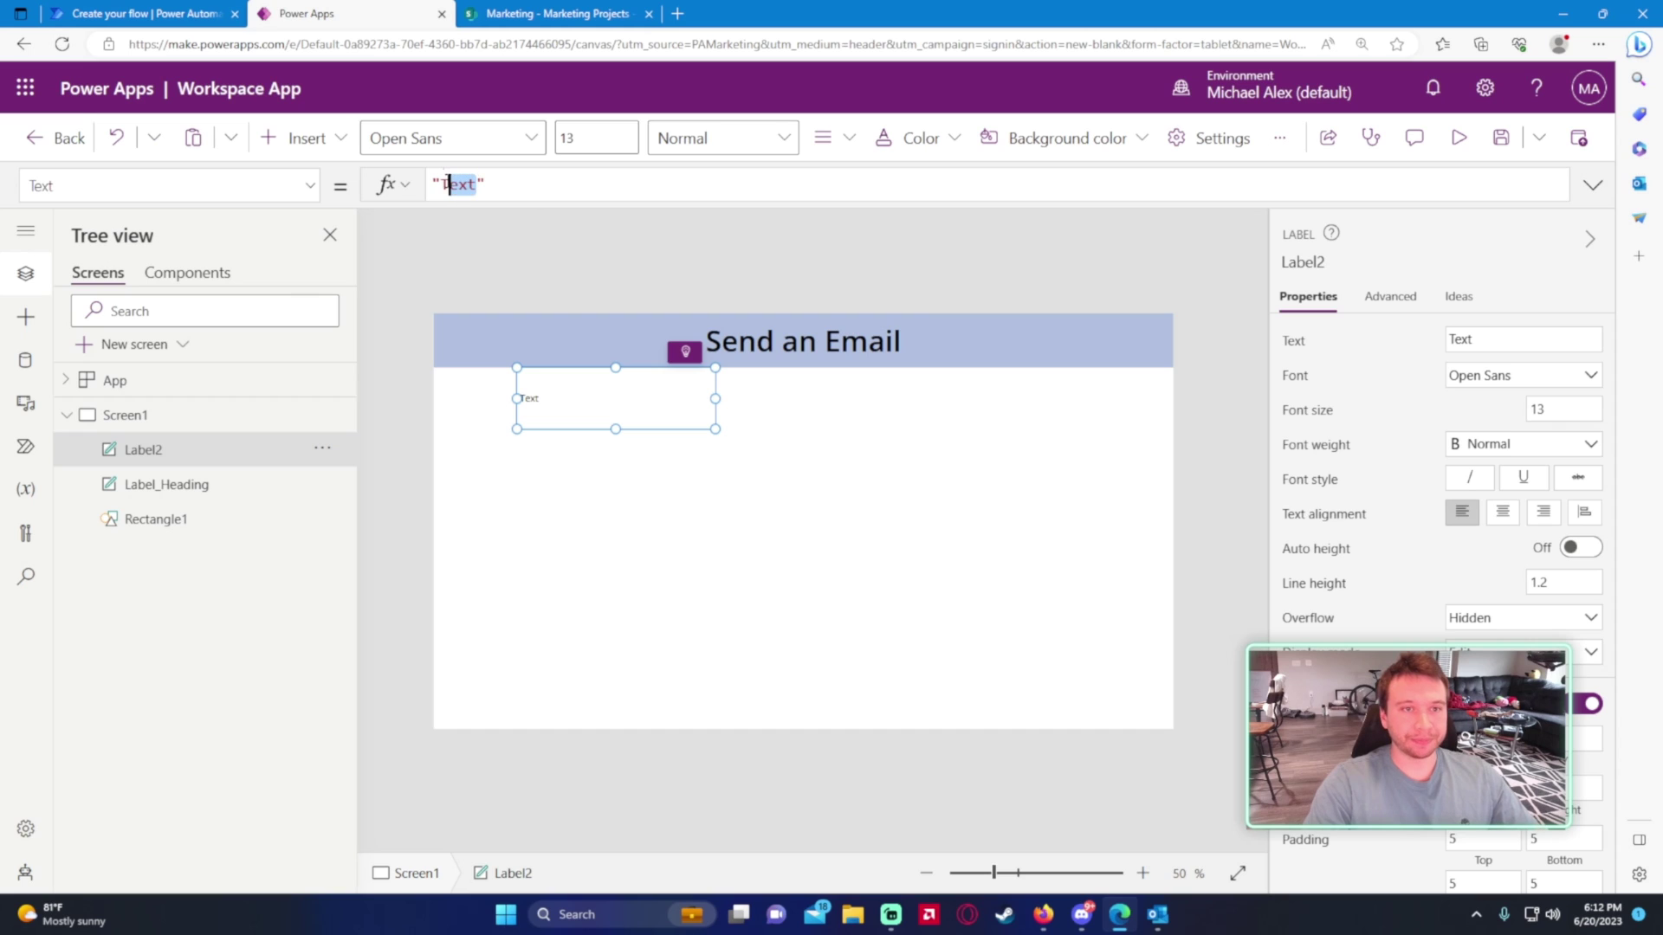
type("Se")
key("BackSpace")
key("BackSpace")
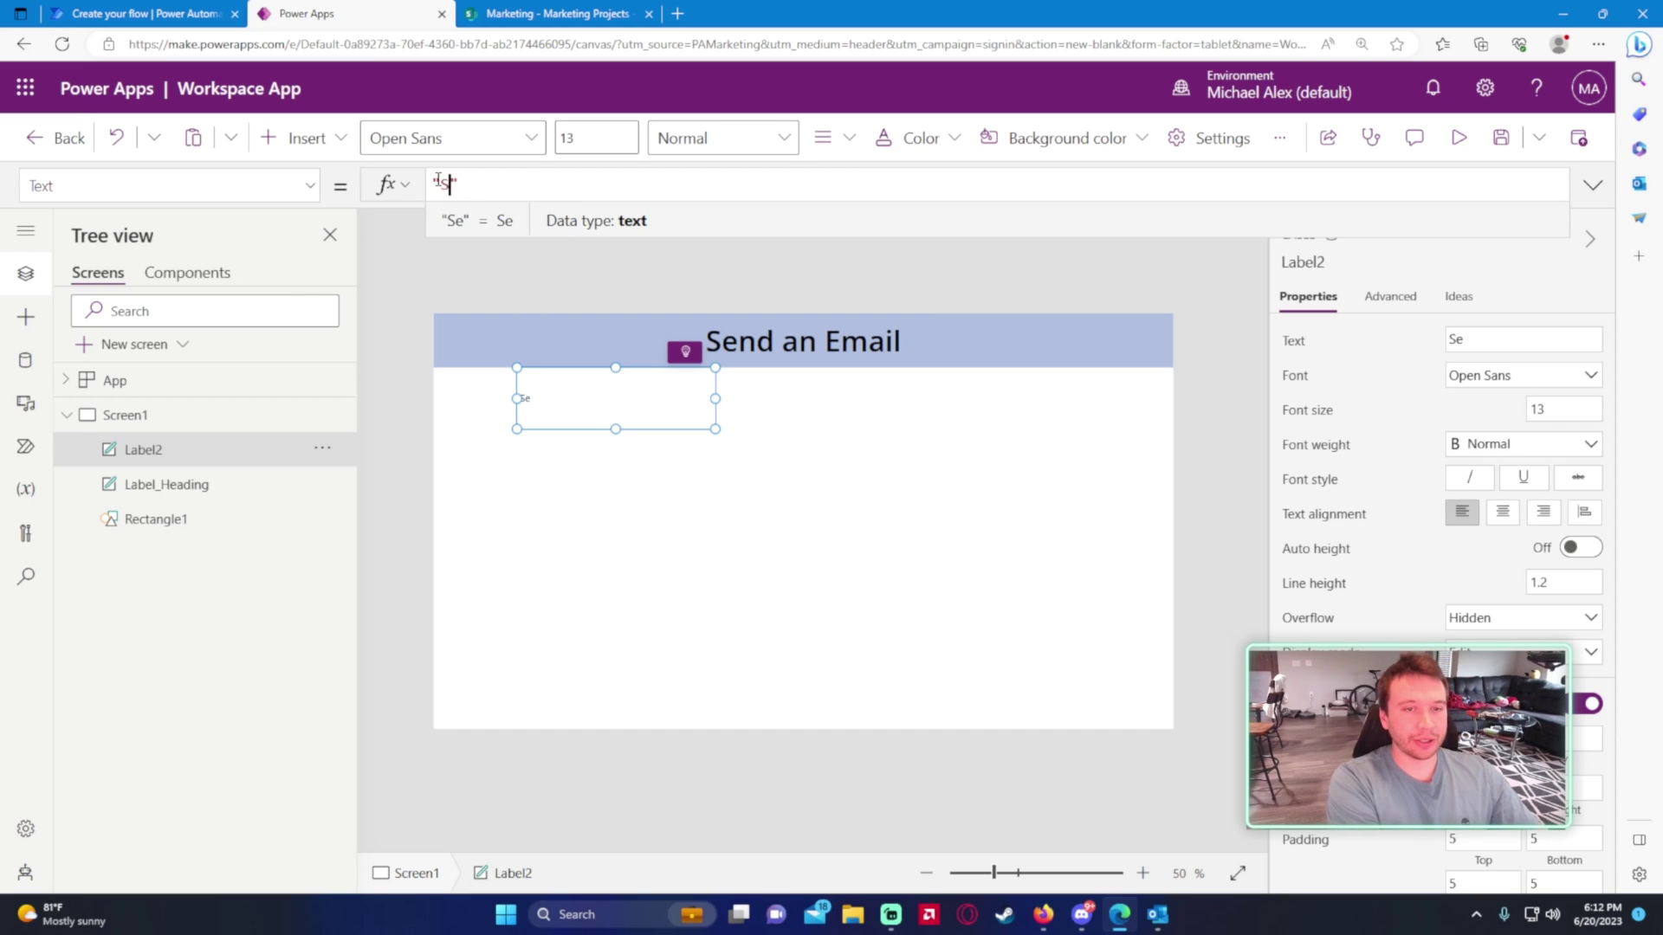
left_click(139, 13)
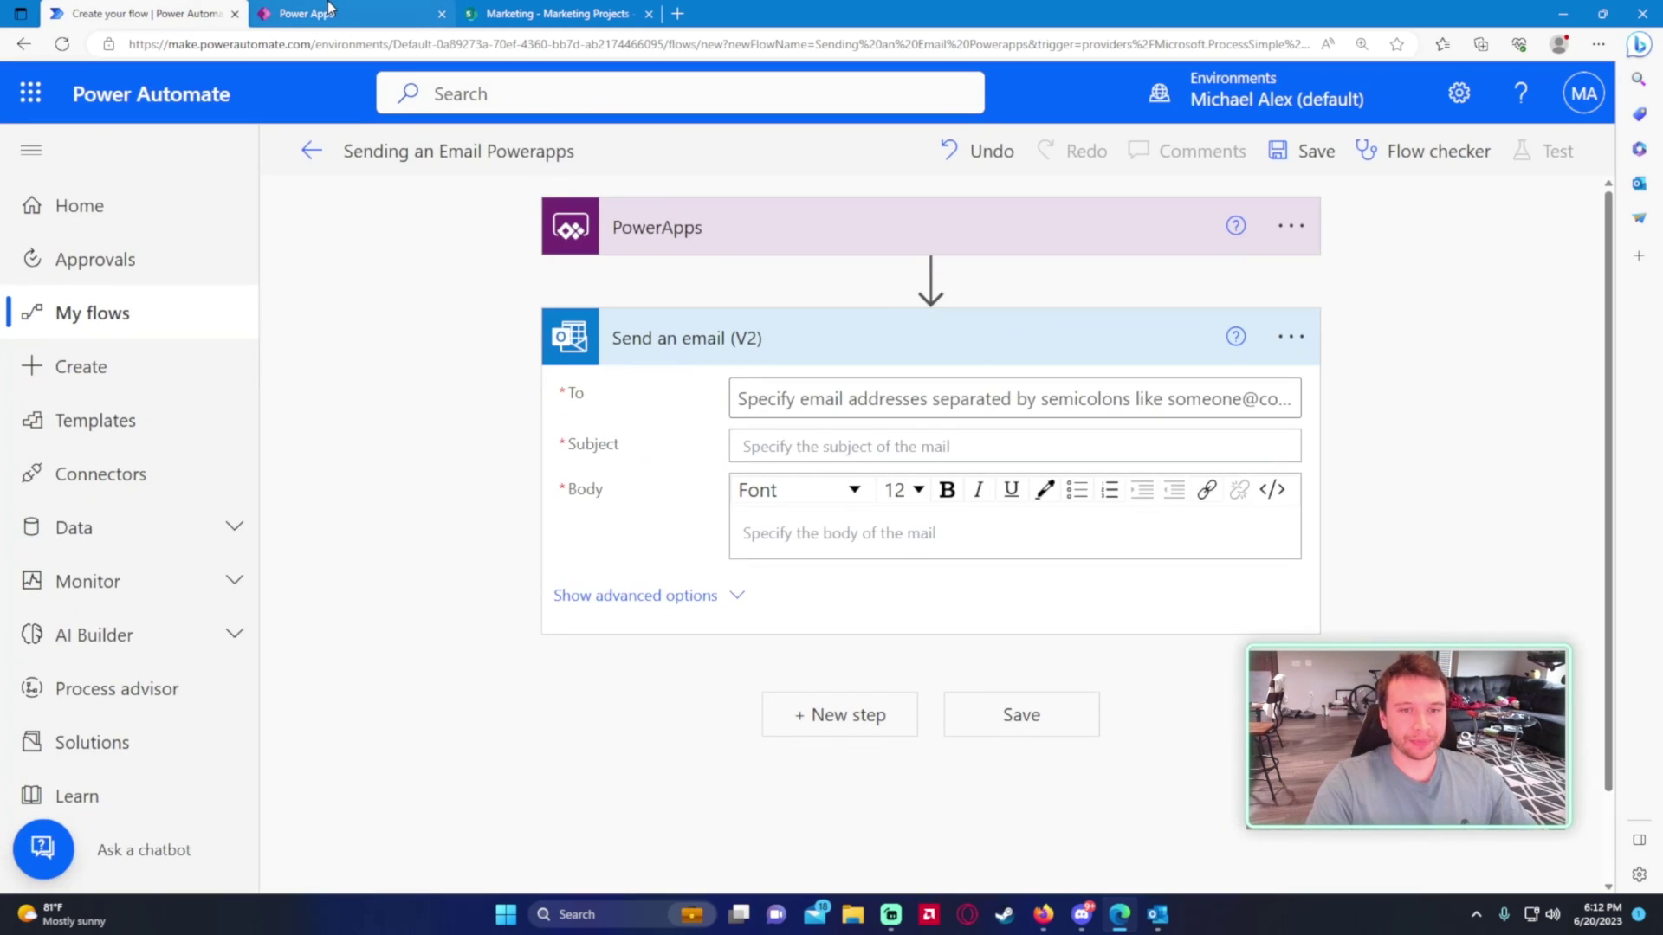
left_click(292, 10)
- Set the label text to 'To:', center it, apply font size 20, and nudge it lower
left_click(597, 412)
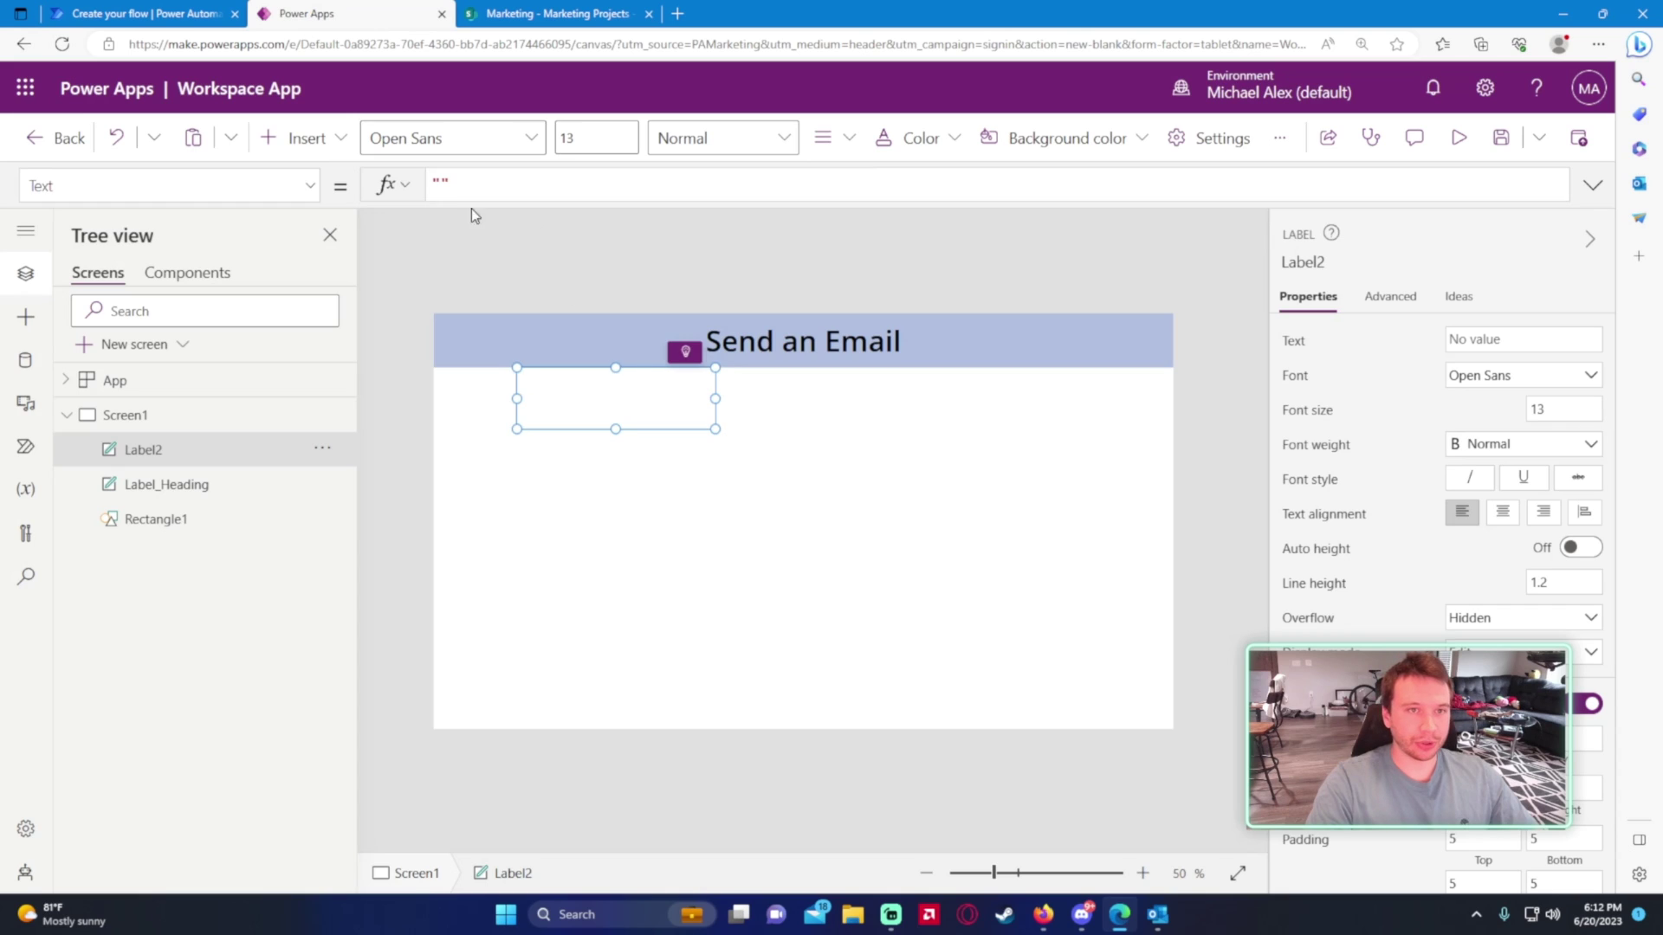
type("TO:")
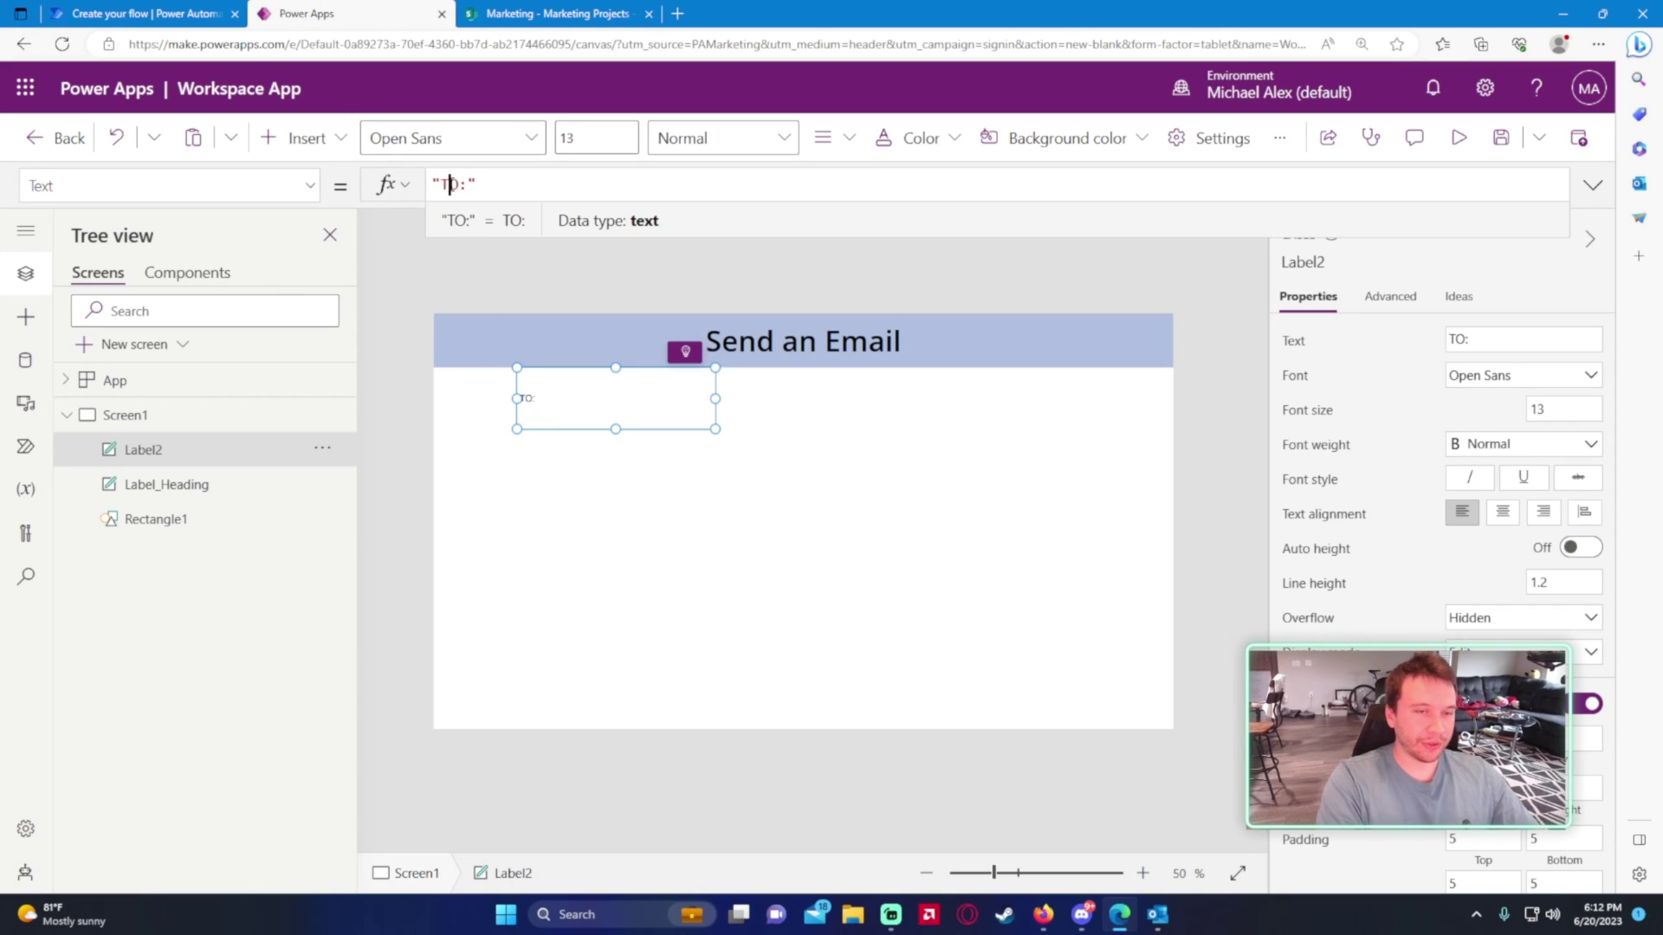
key("BackSpace")
type("o")
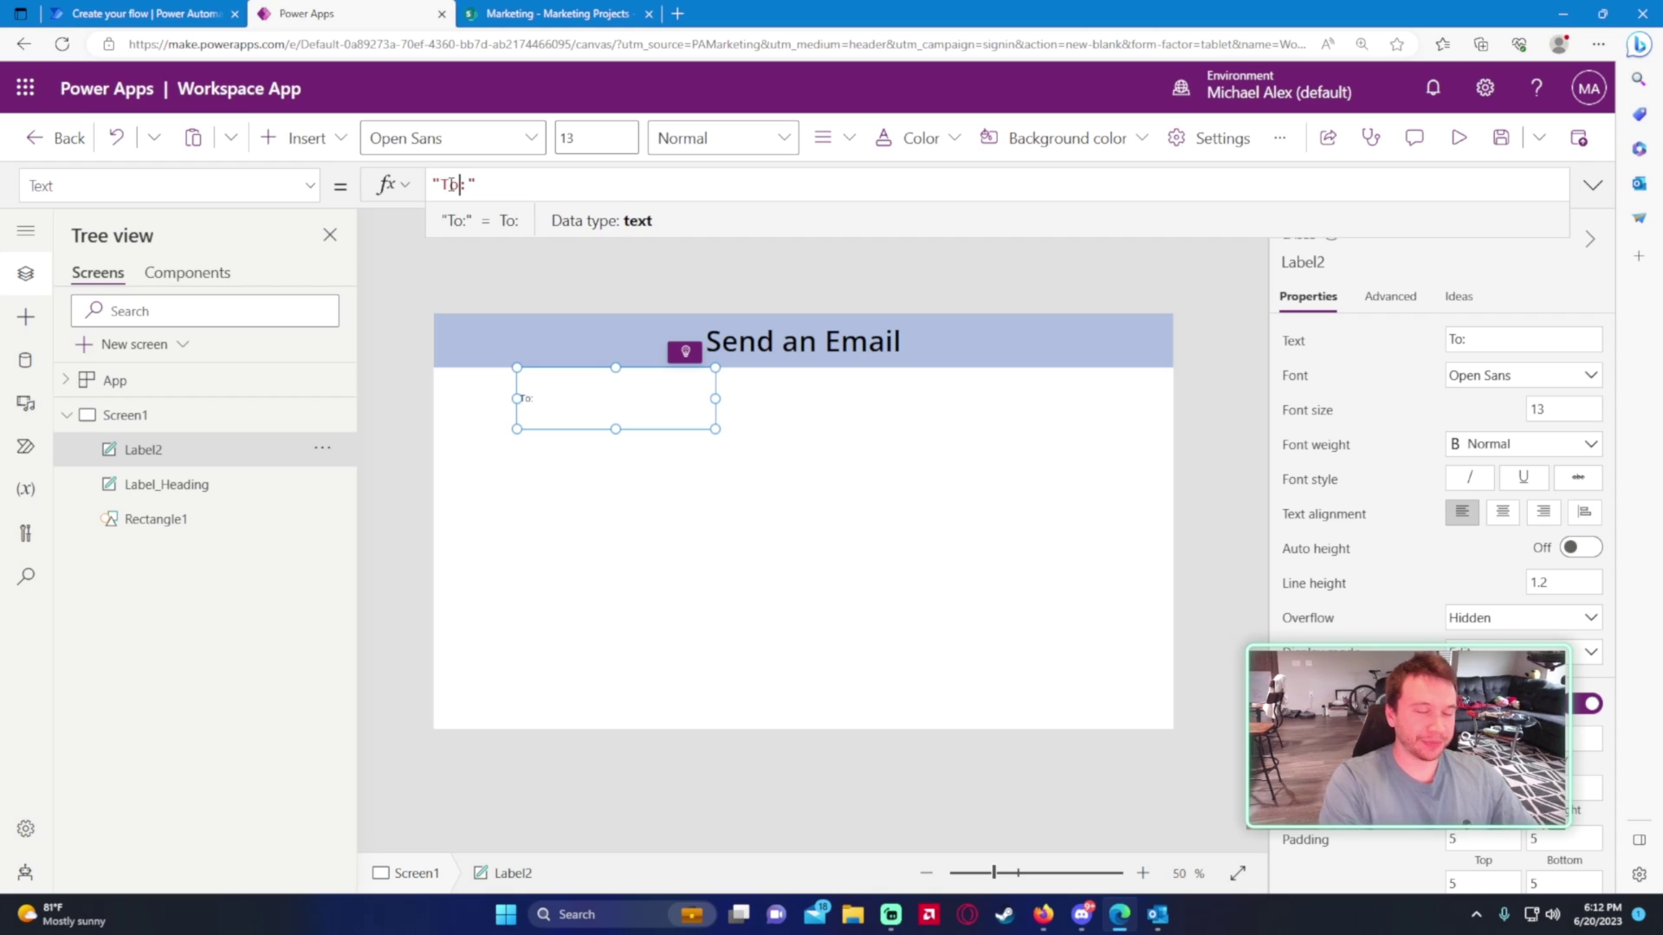
left_click(1502, 512)
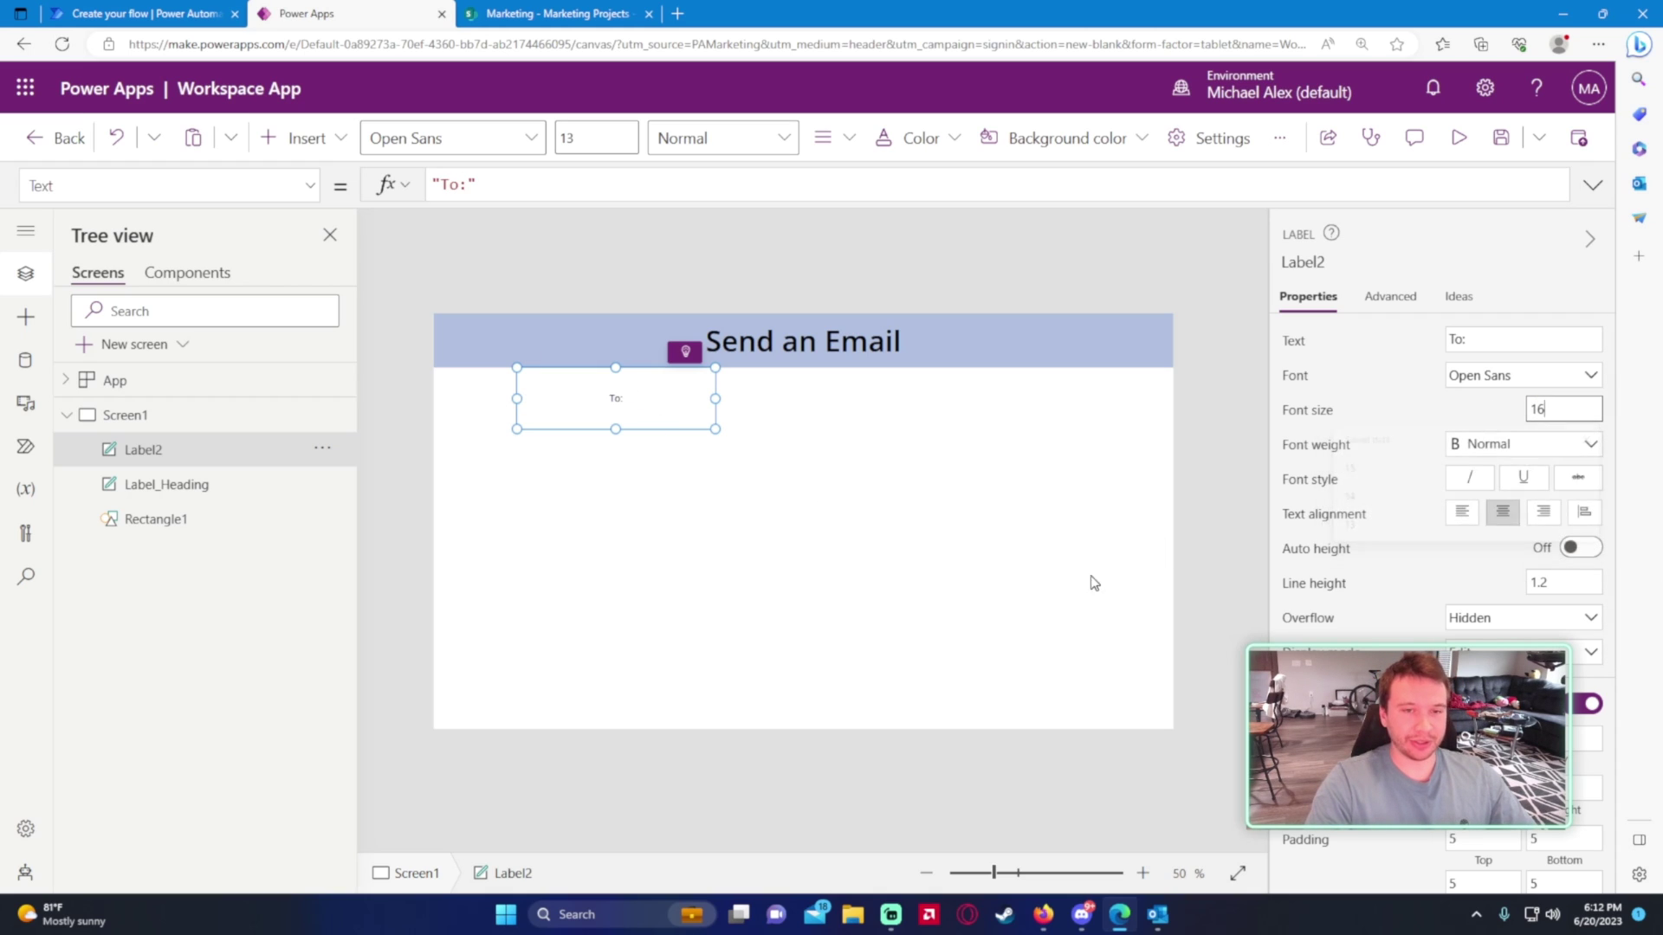
key("Return")
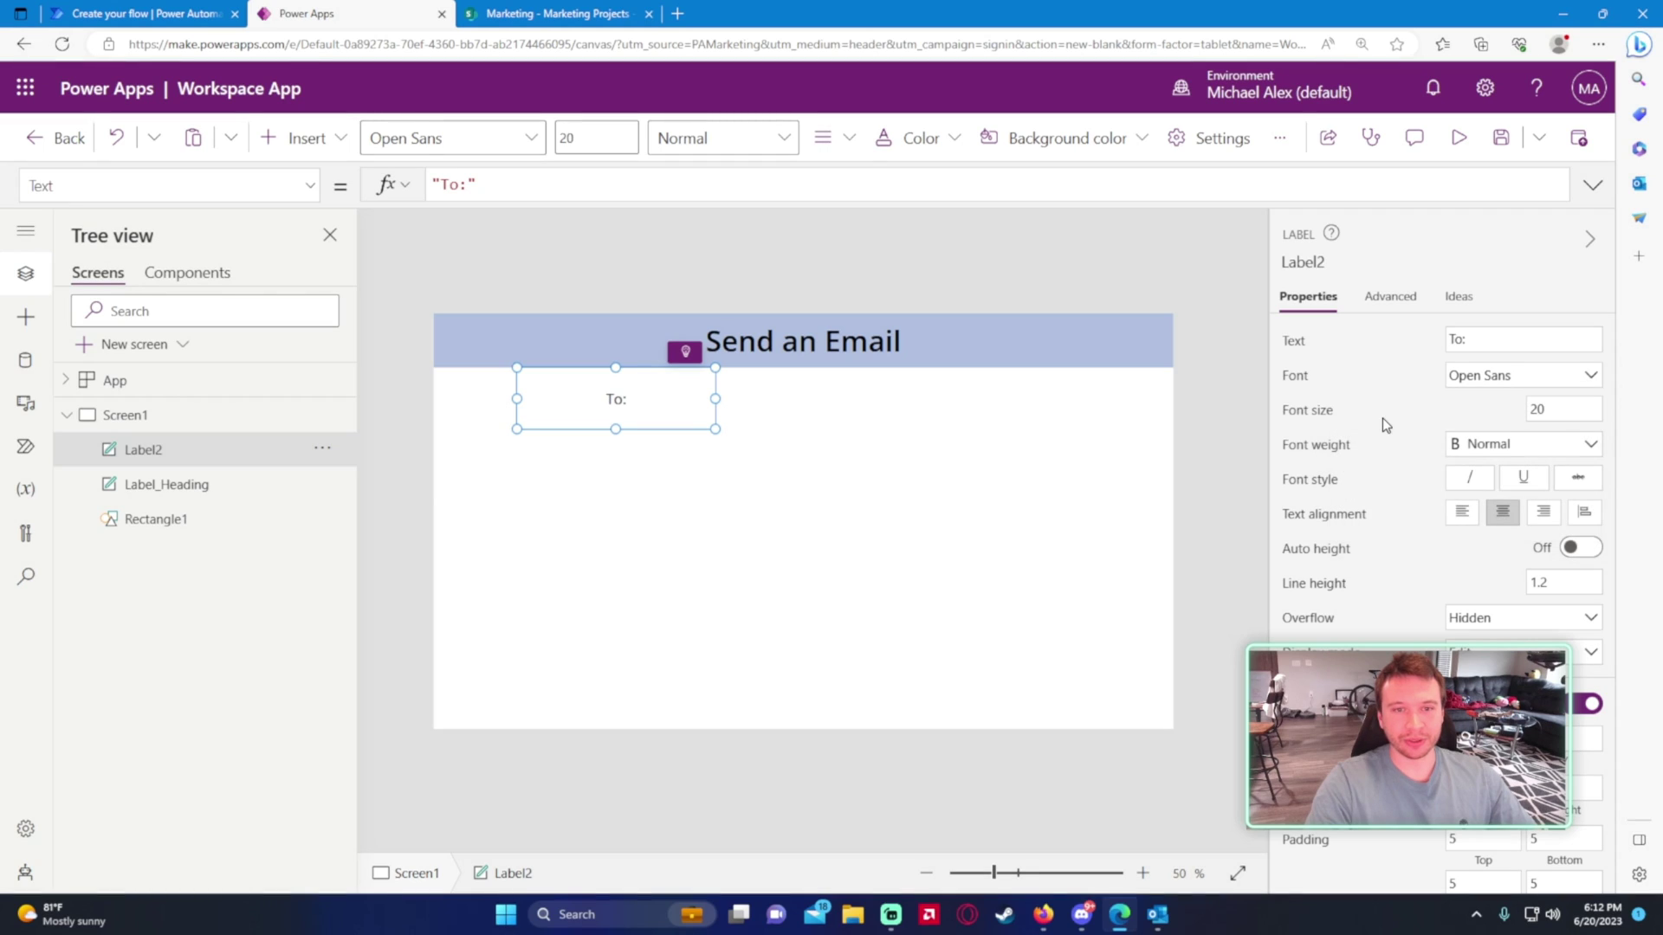
left_click_drag(638, 396, 668, 401)
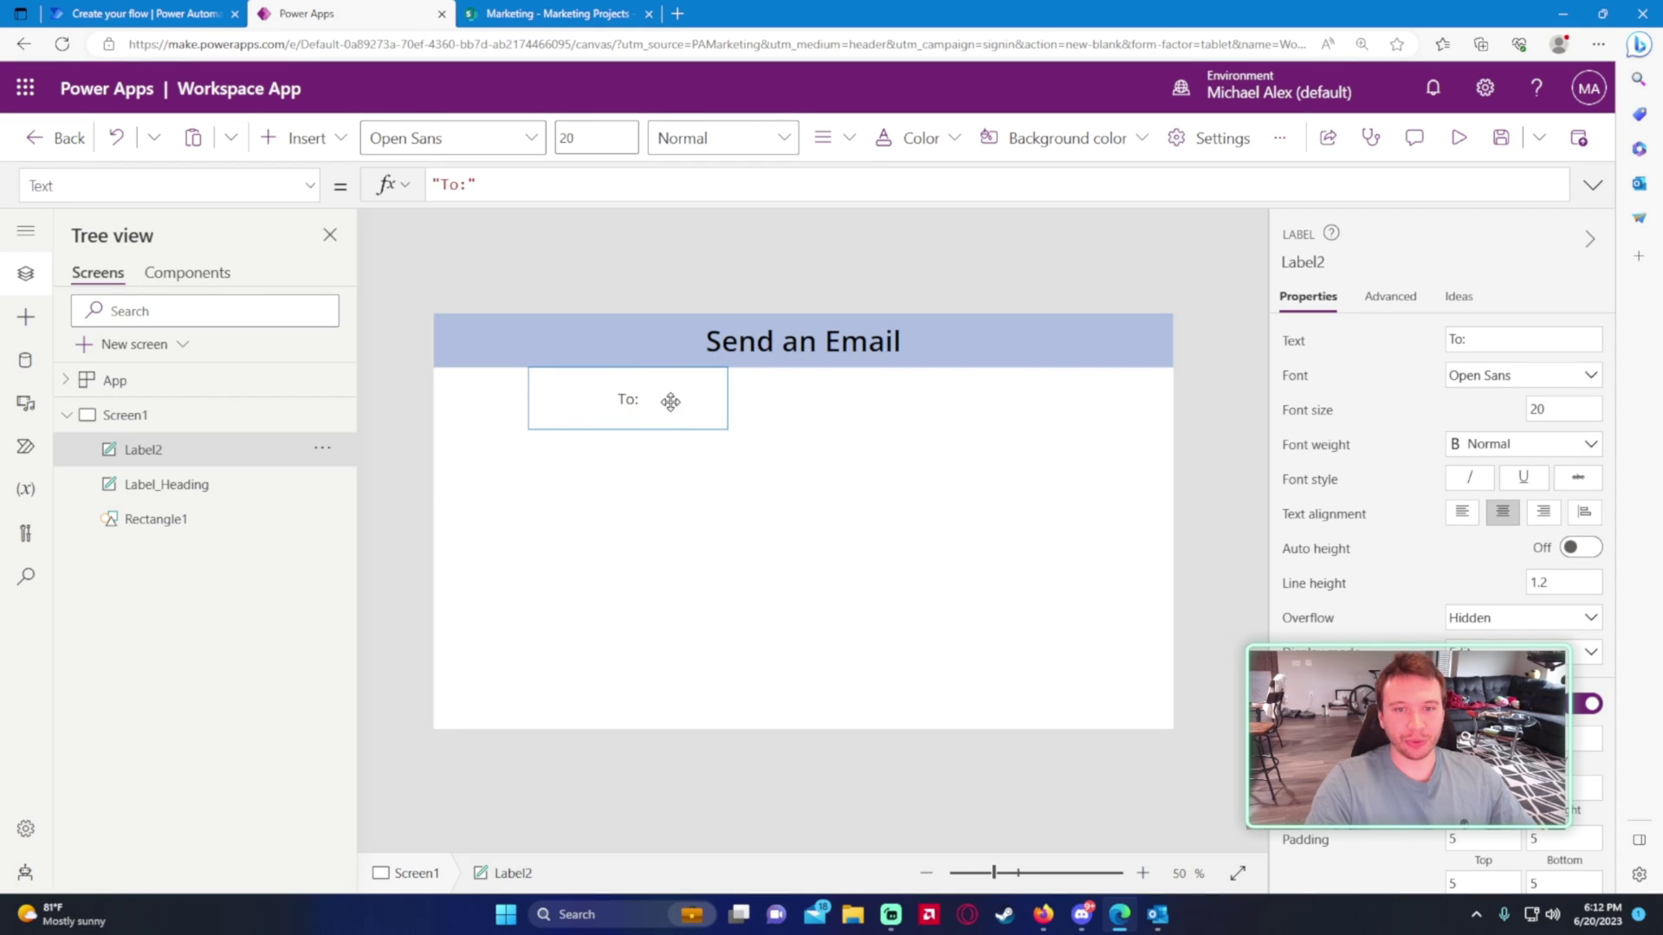
- Insert a text input beside the To: label and set its X to 700
left_click(335, 137)
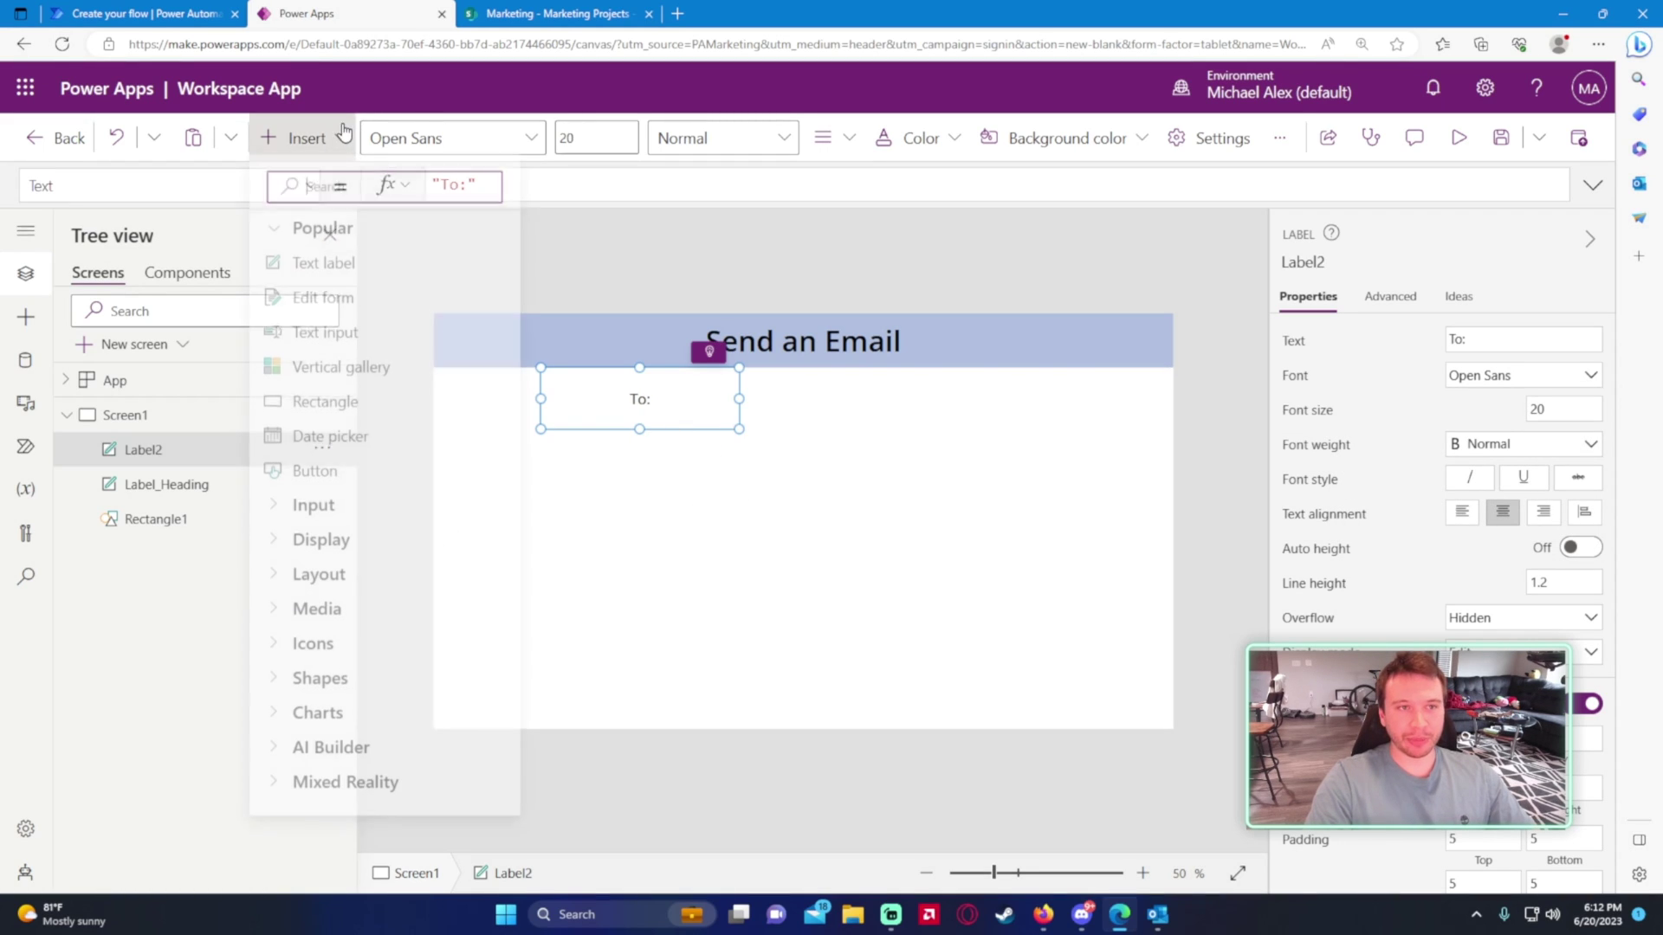
left_click(336, 338)
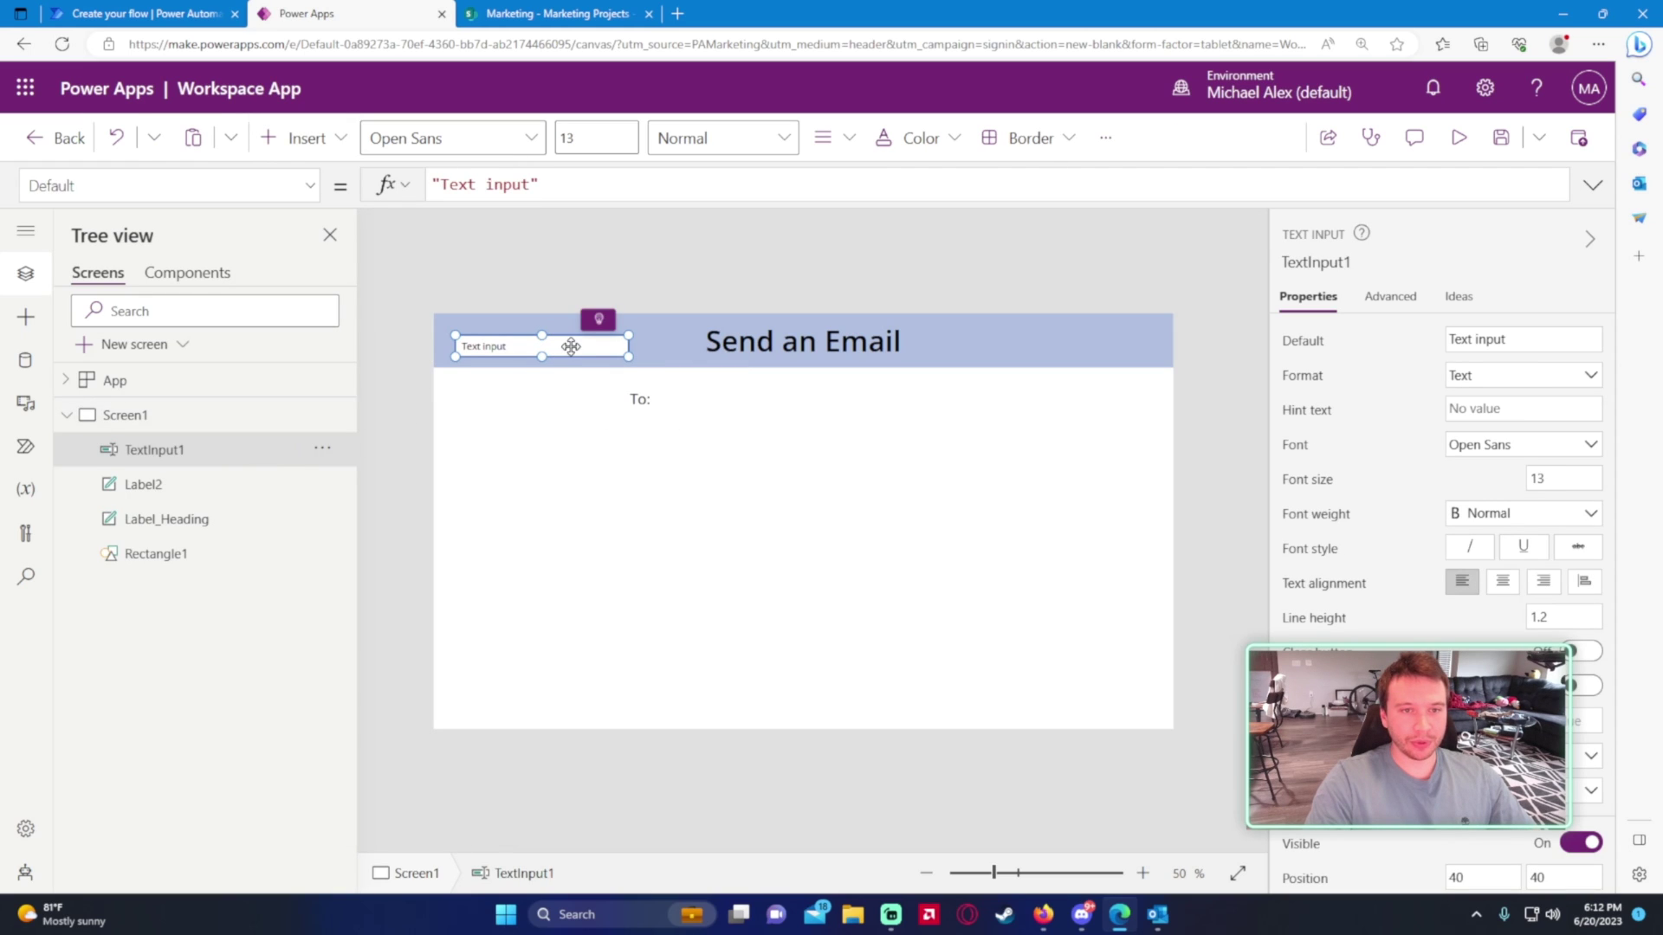
left_click_drag(571, 346, 875, 383)
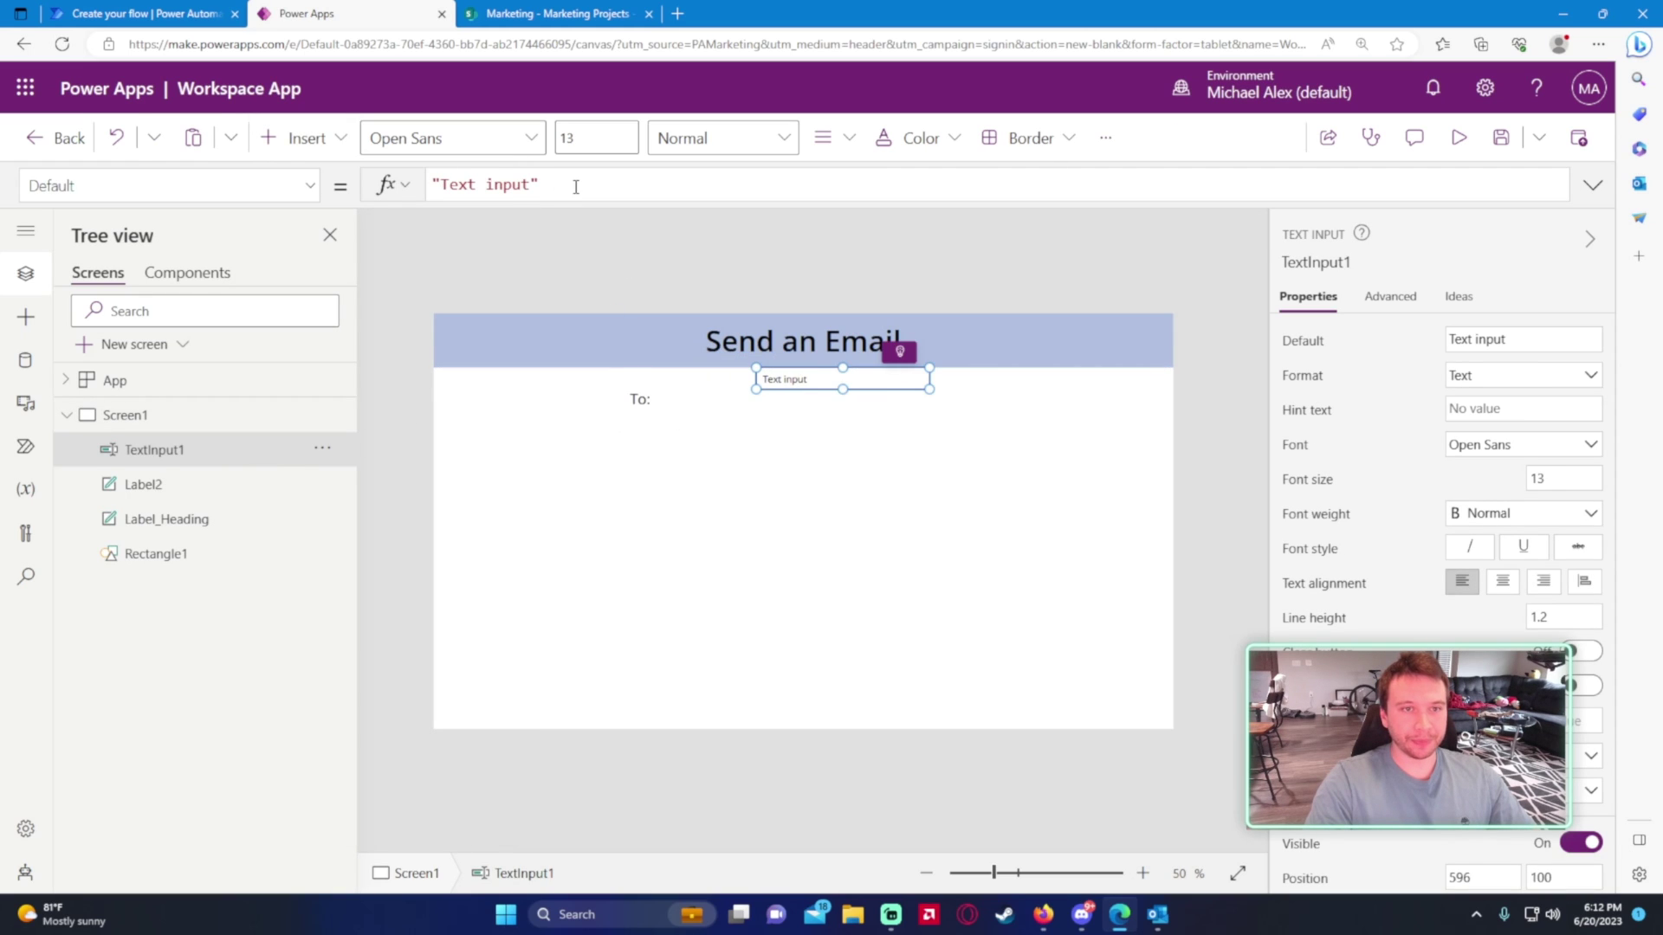
left_click(107, 182)
scroll(151, 580, "down", 5)
scroll(145, 585, "down", 5)
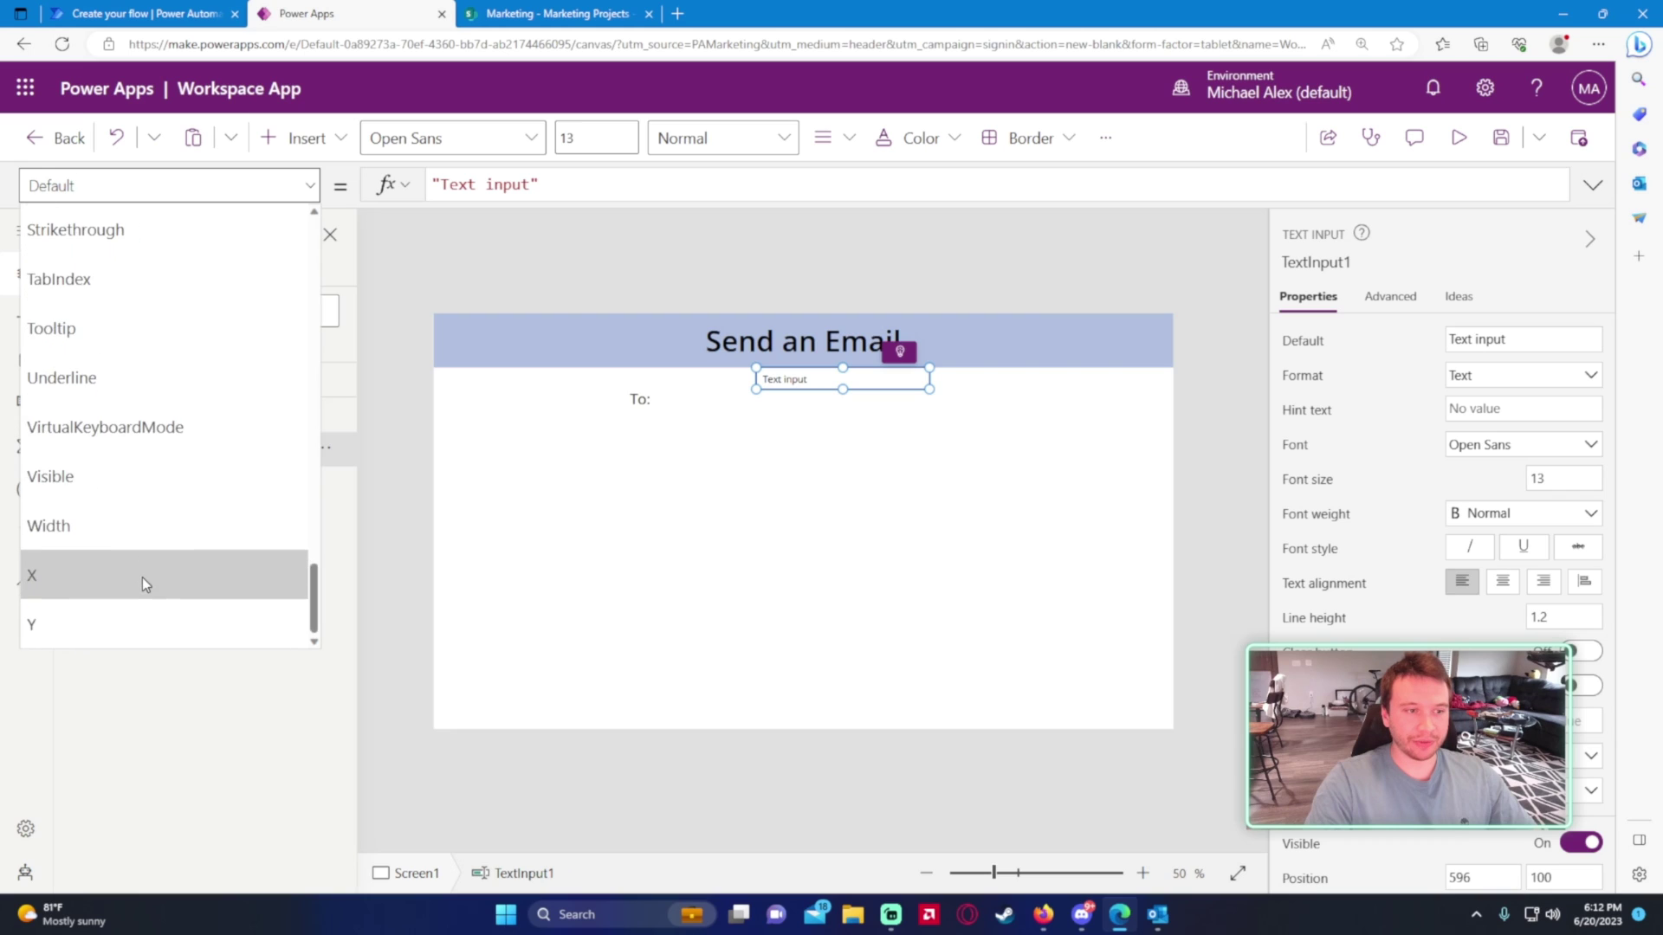
left_click(142, 577)
double_click(503, 192)
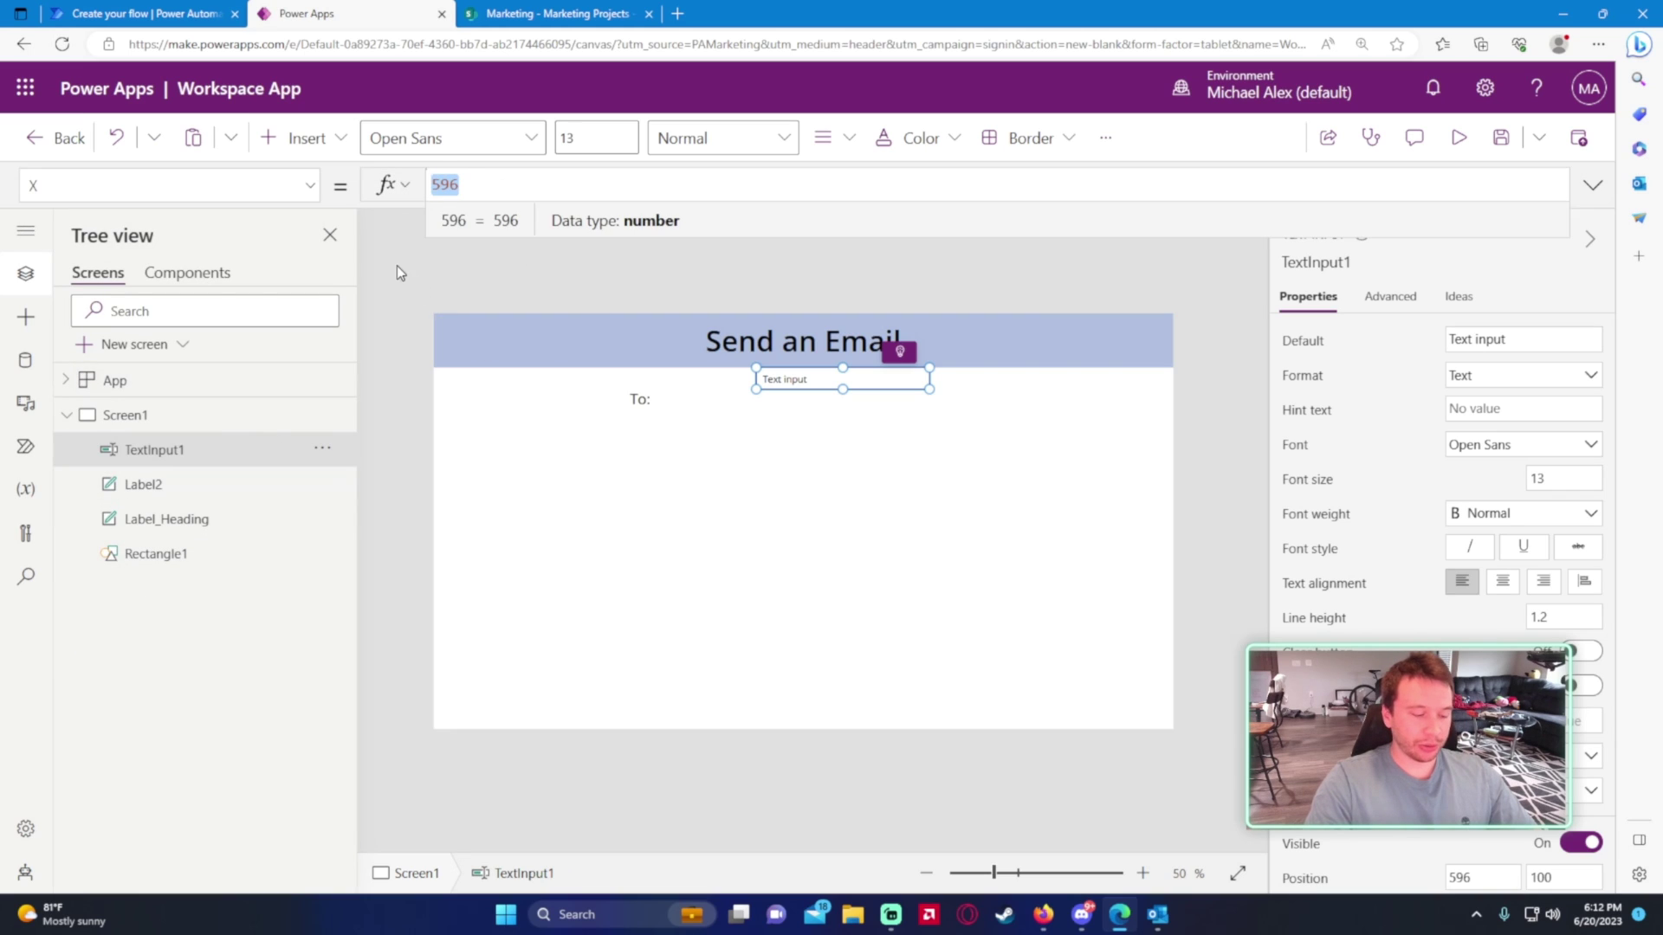
type("700")
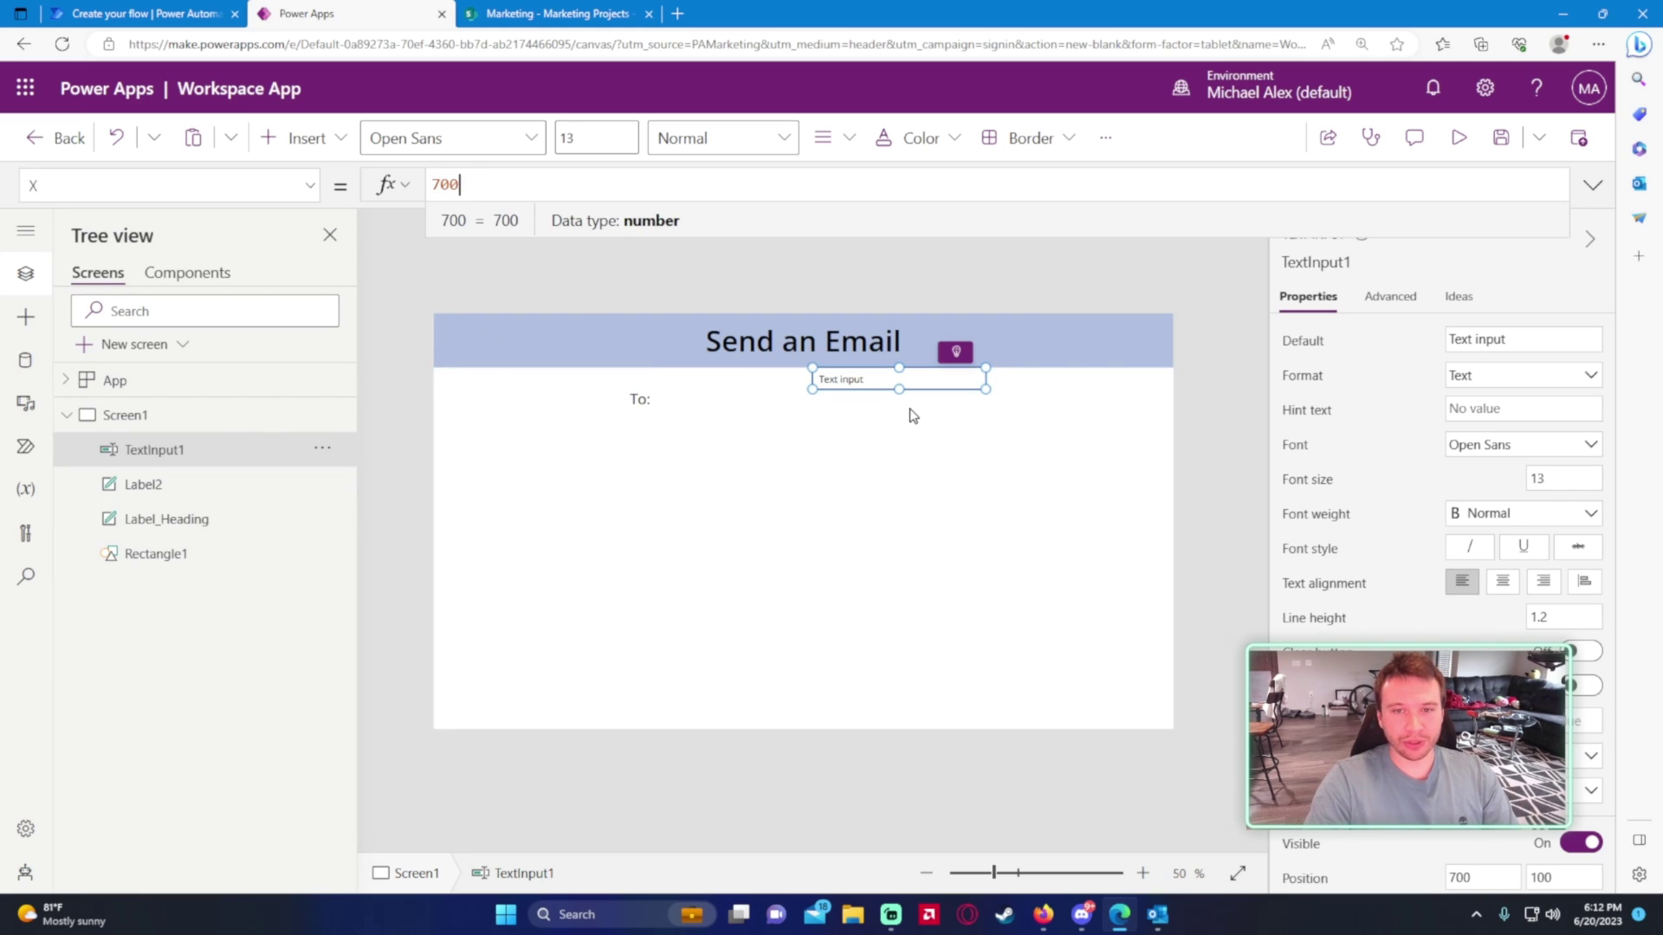
- Set the text input's Height to Label2.Height so it matches the label
left_click(212, 185)
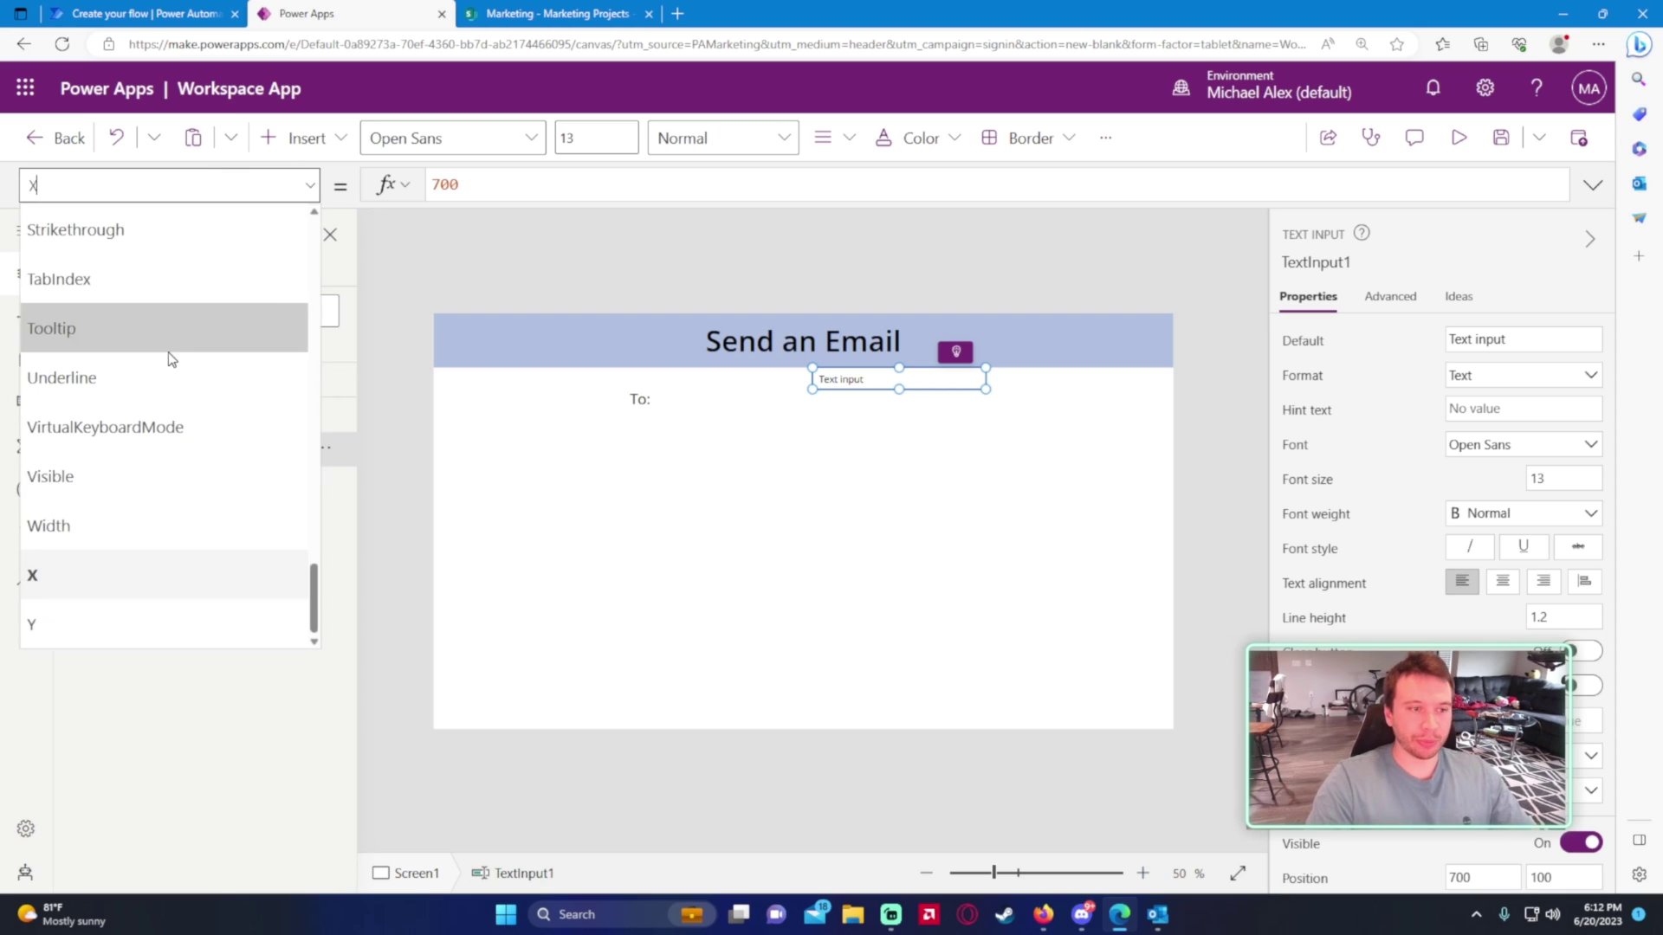
scroll(155, 420, "up", 3)
scroll(154, 412, "up", 6)
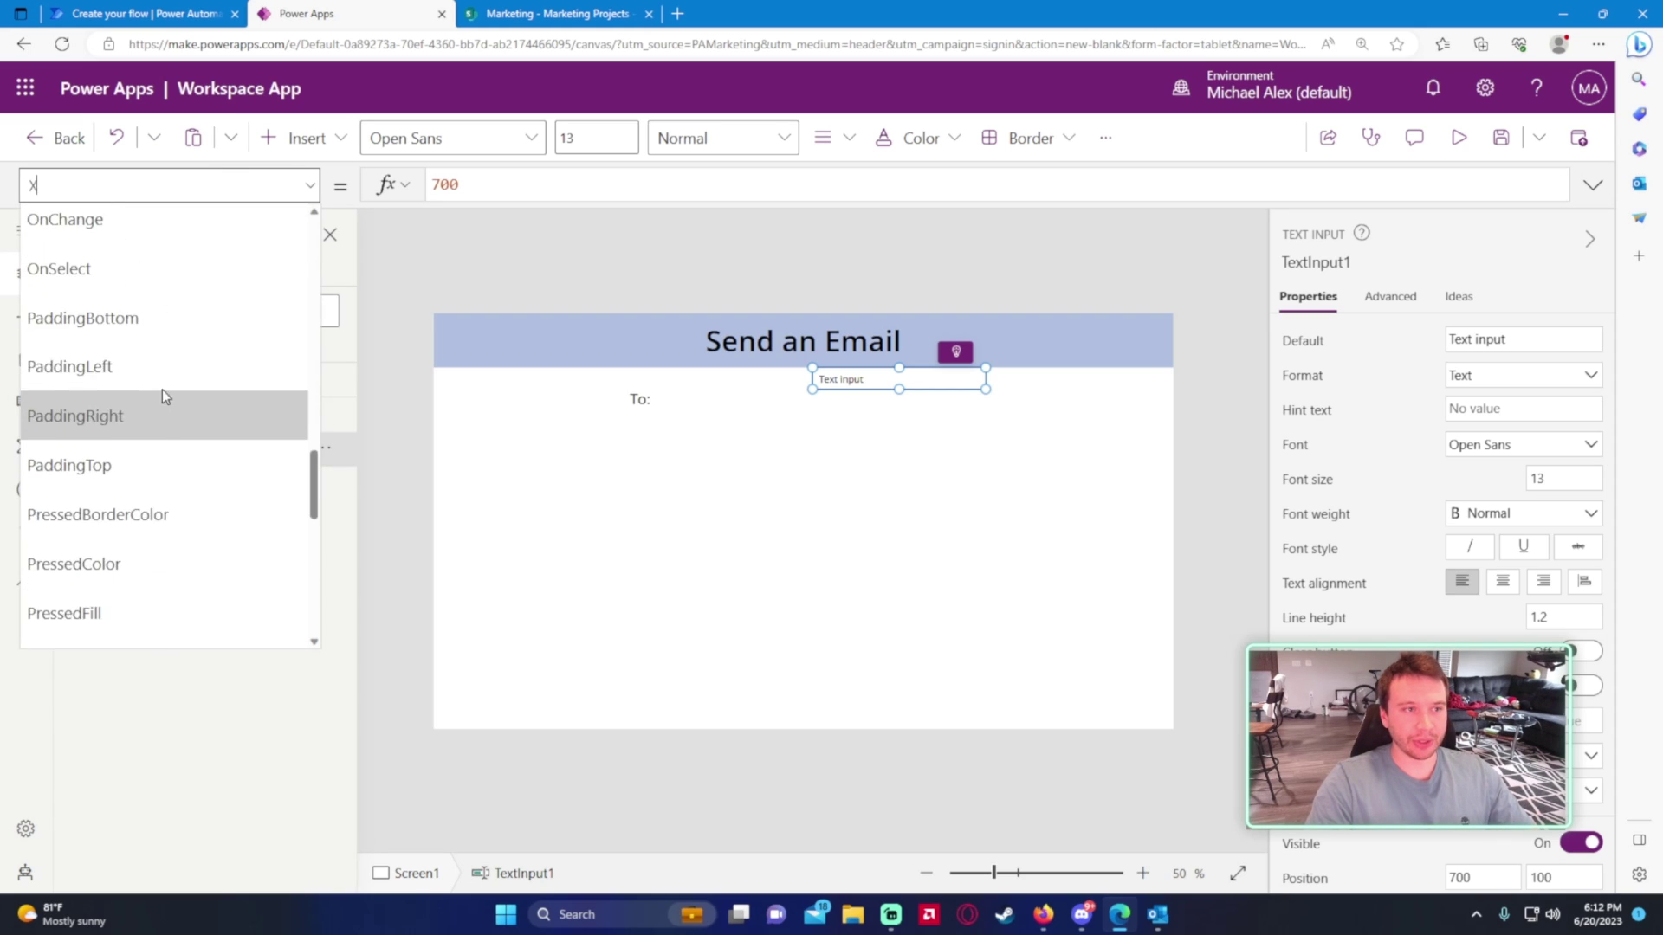
scroll(169, 364, "up", 5)
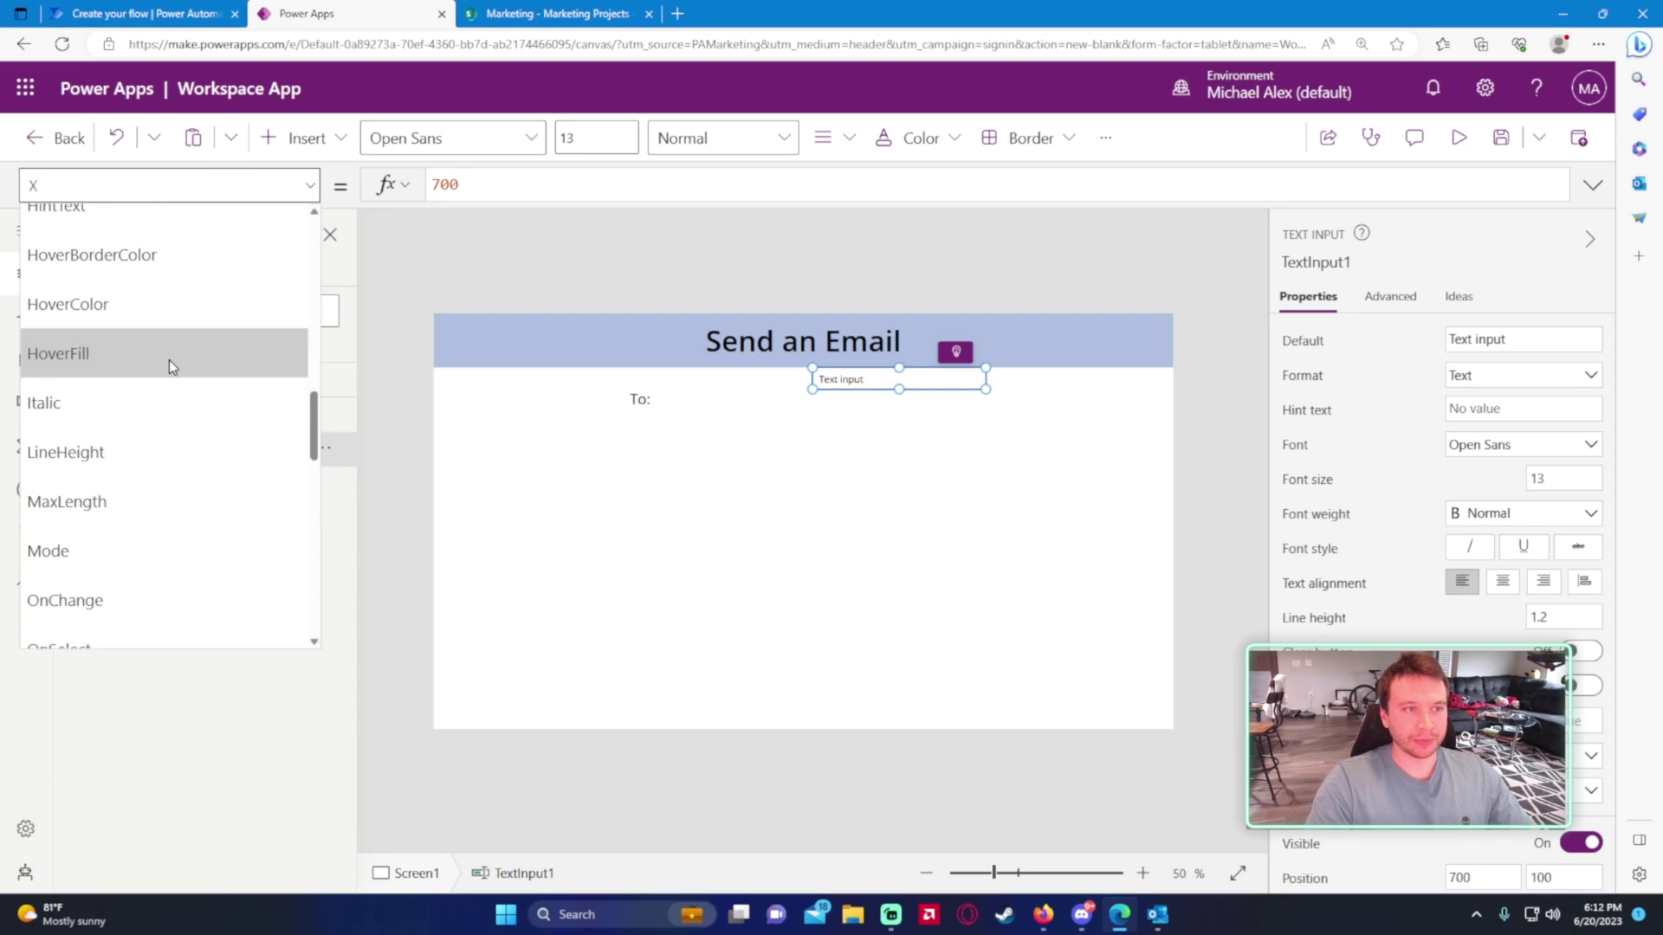
left_click(135, 262)
triple_click(519, 184)
type("L")
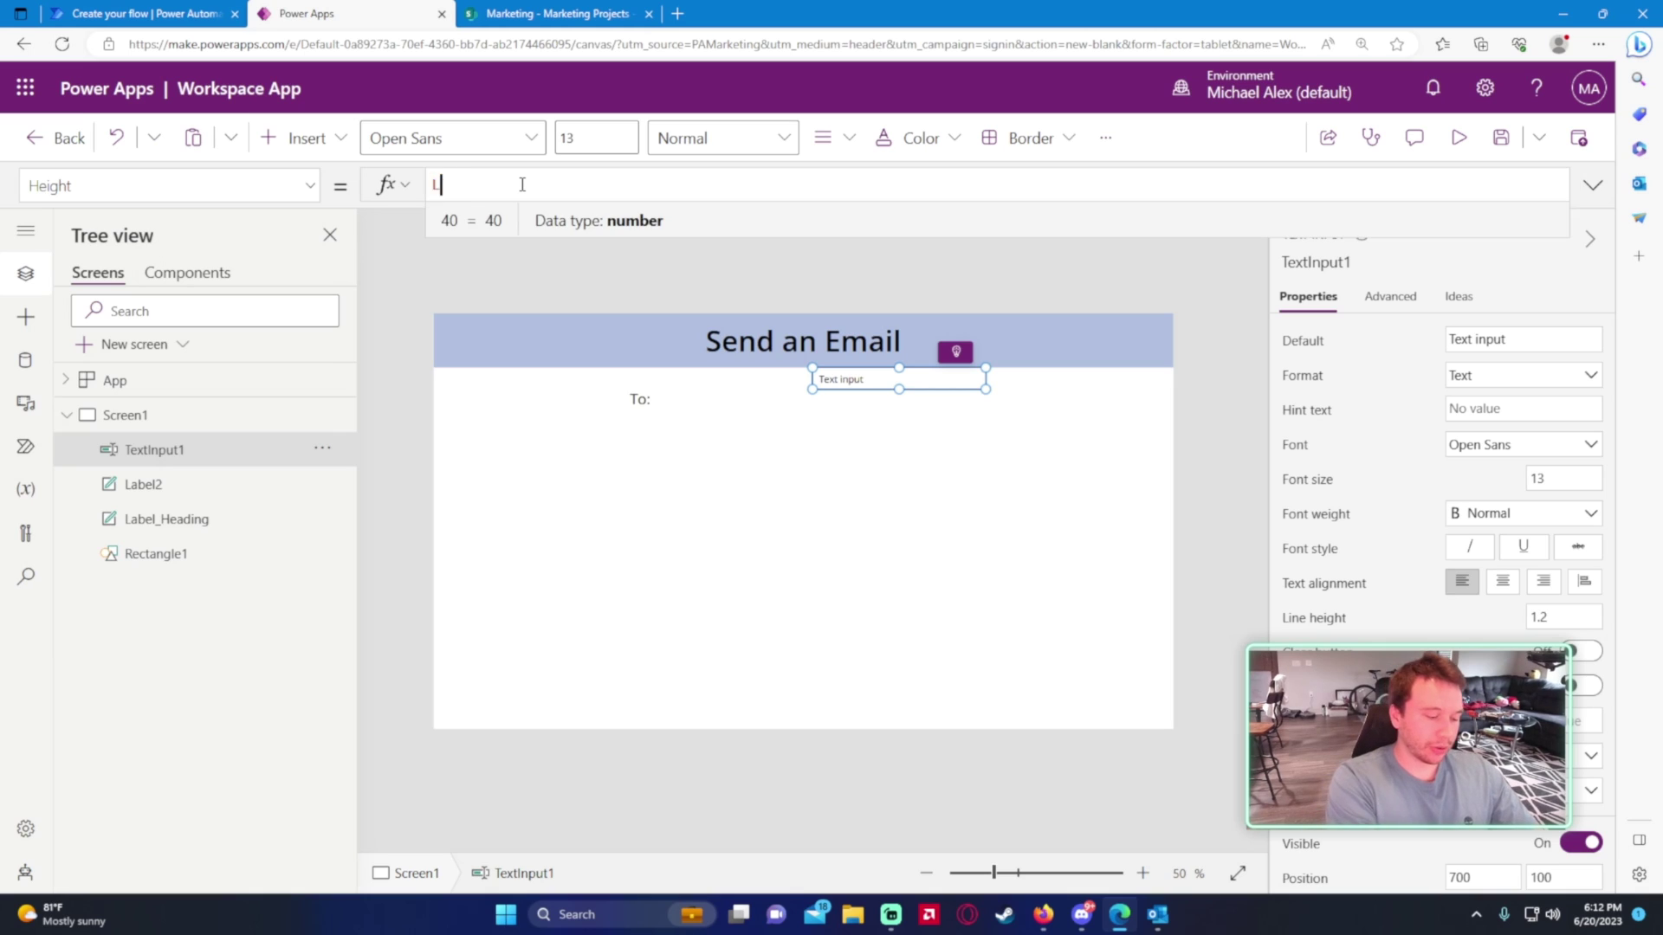
type("abel2.Hiegh")
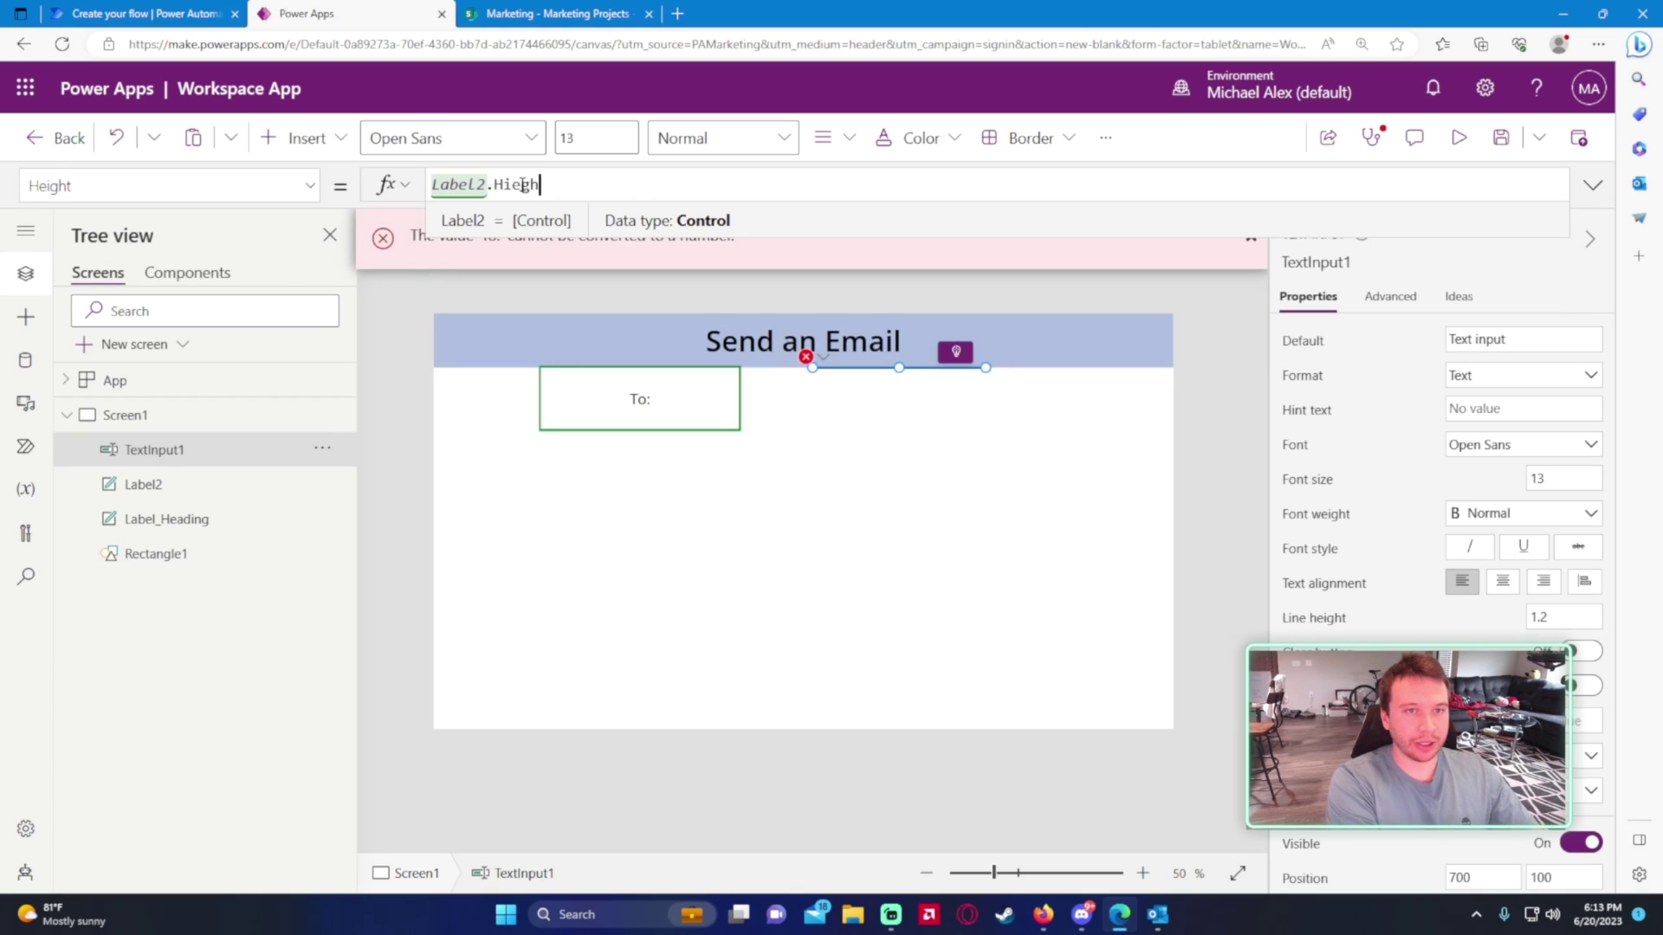
key("BackSpace")
key("BackSpace")
key("BackSpace")
key("BackSpace")
type("eight")
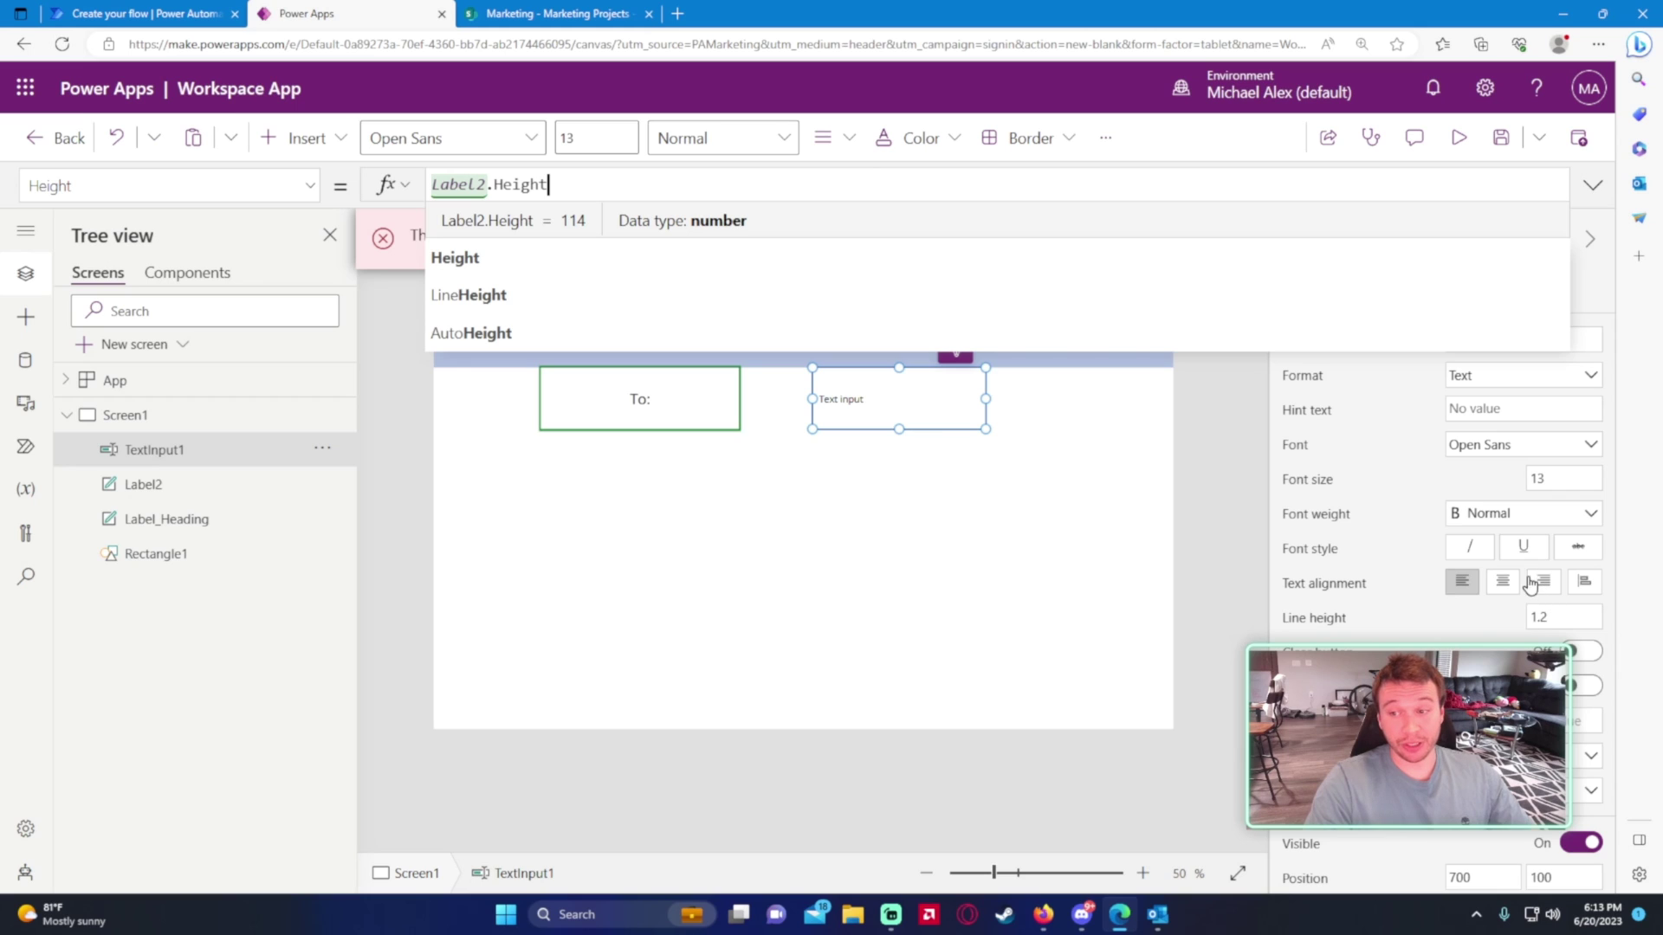
scroll(1484, 600, "down", 2)
scroll(1442, 597, "down", 3)
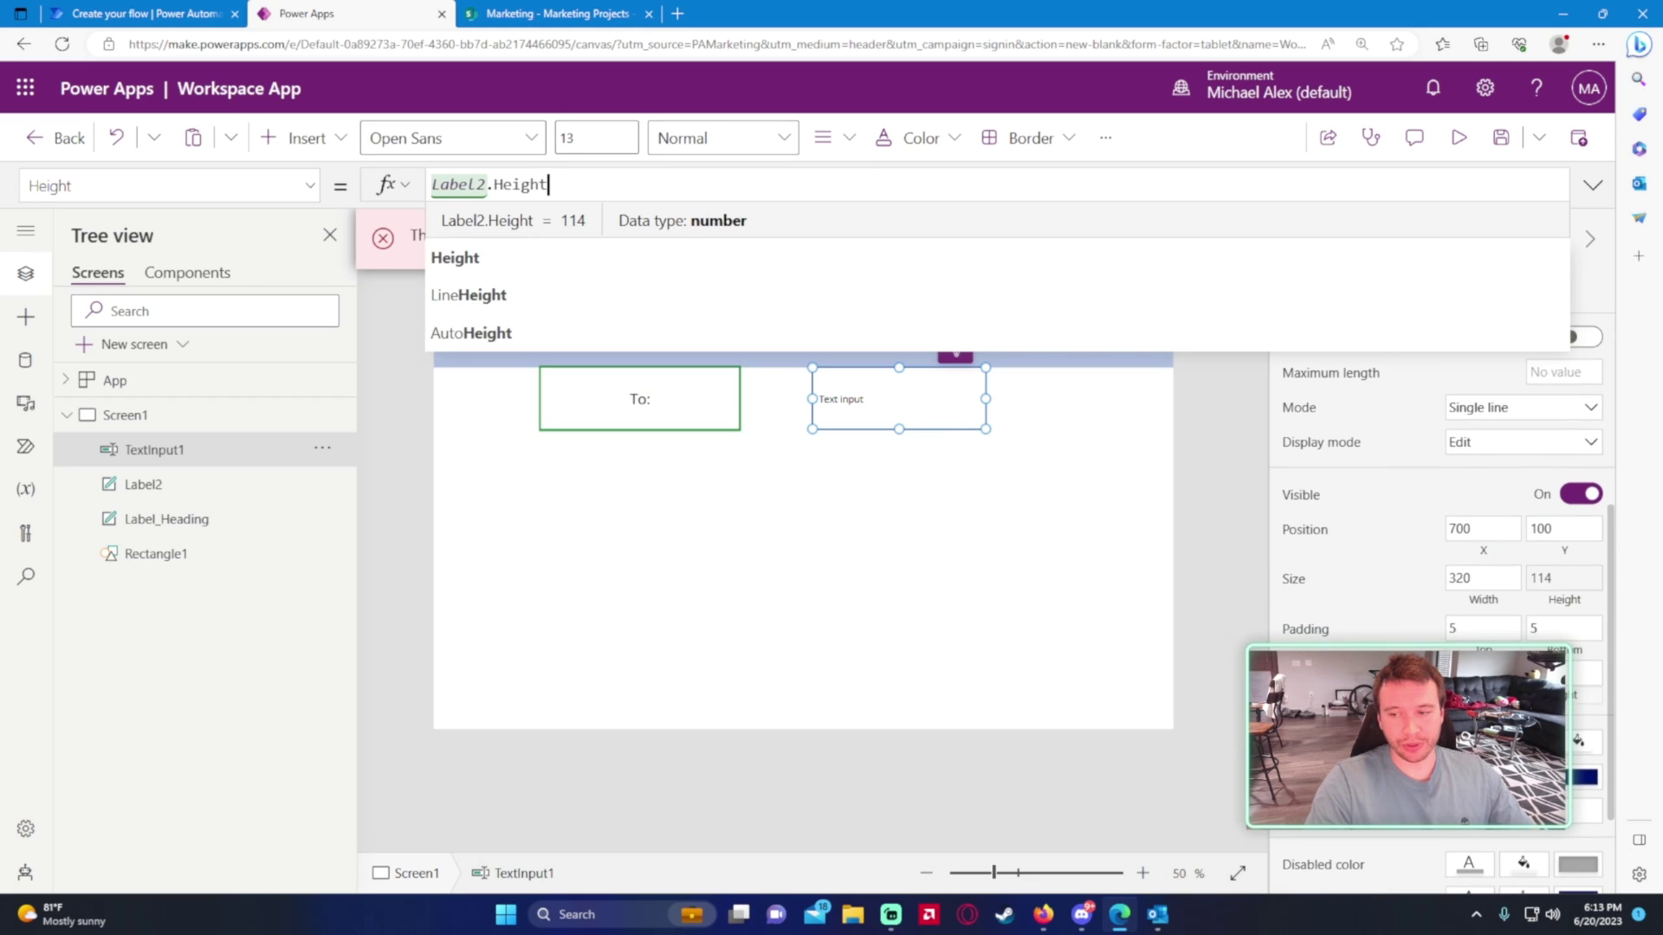
key("Escape")
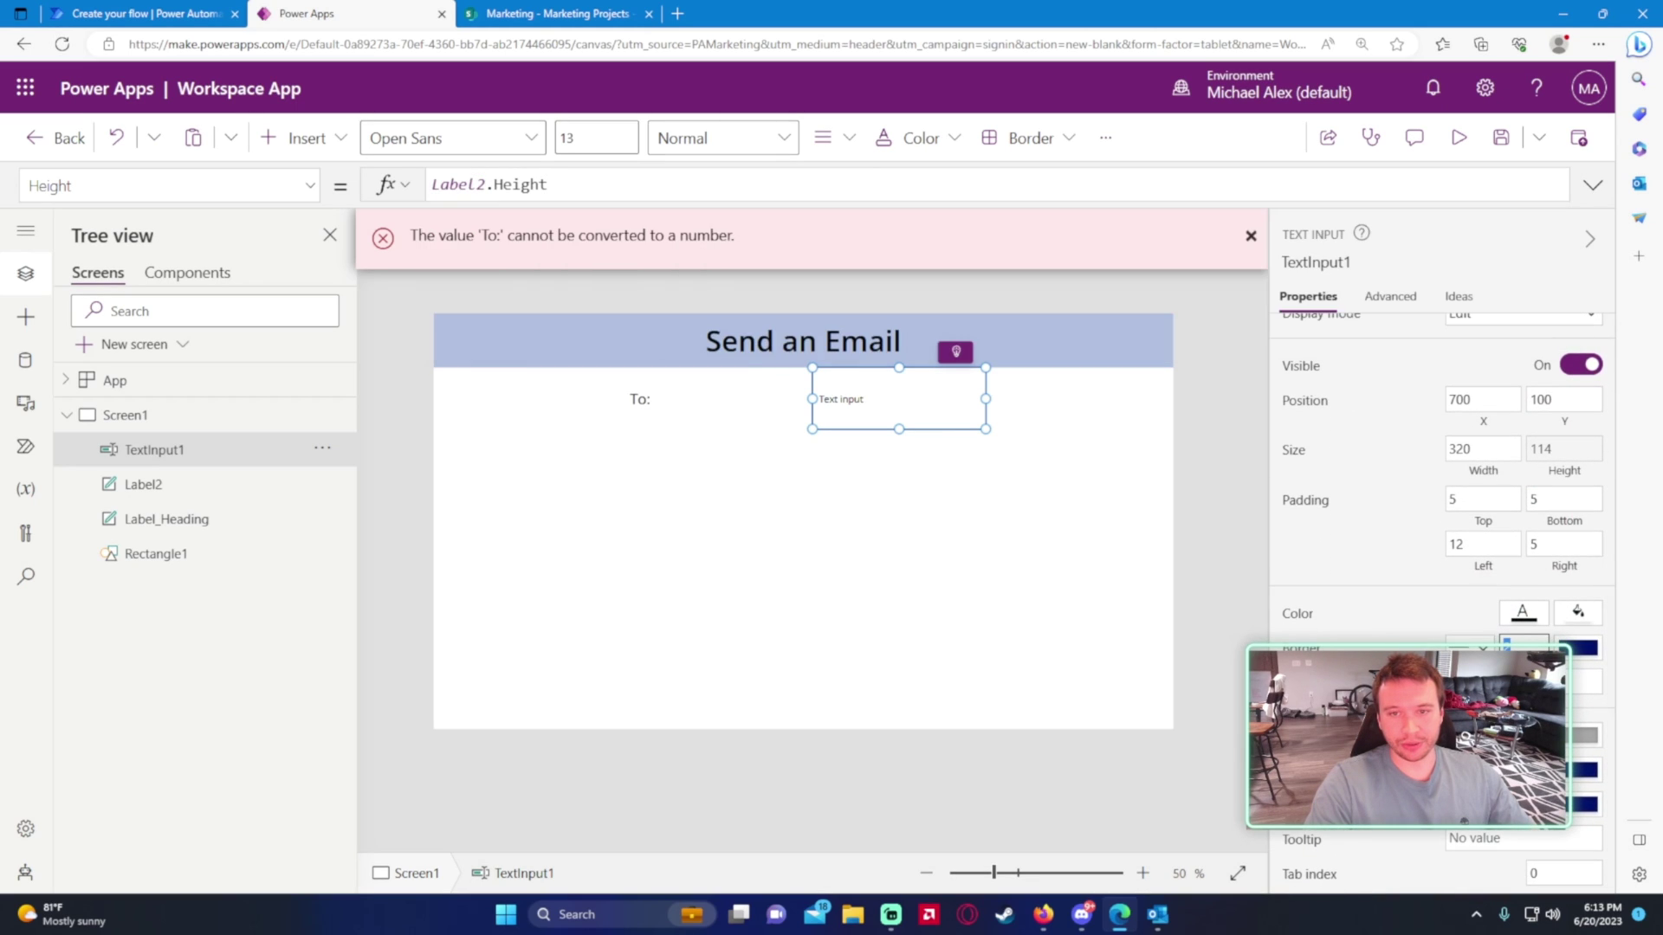
- Widen the text input to the right edge and the To: label to fill the left side
left_click(1075, 576)
left_click(916, 399)
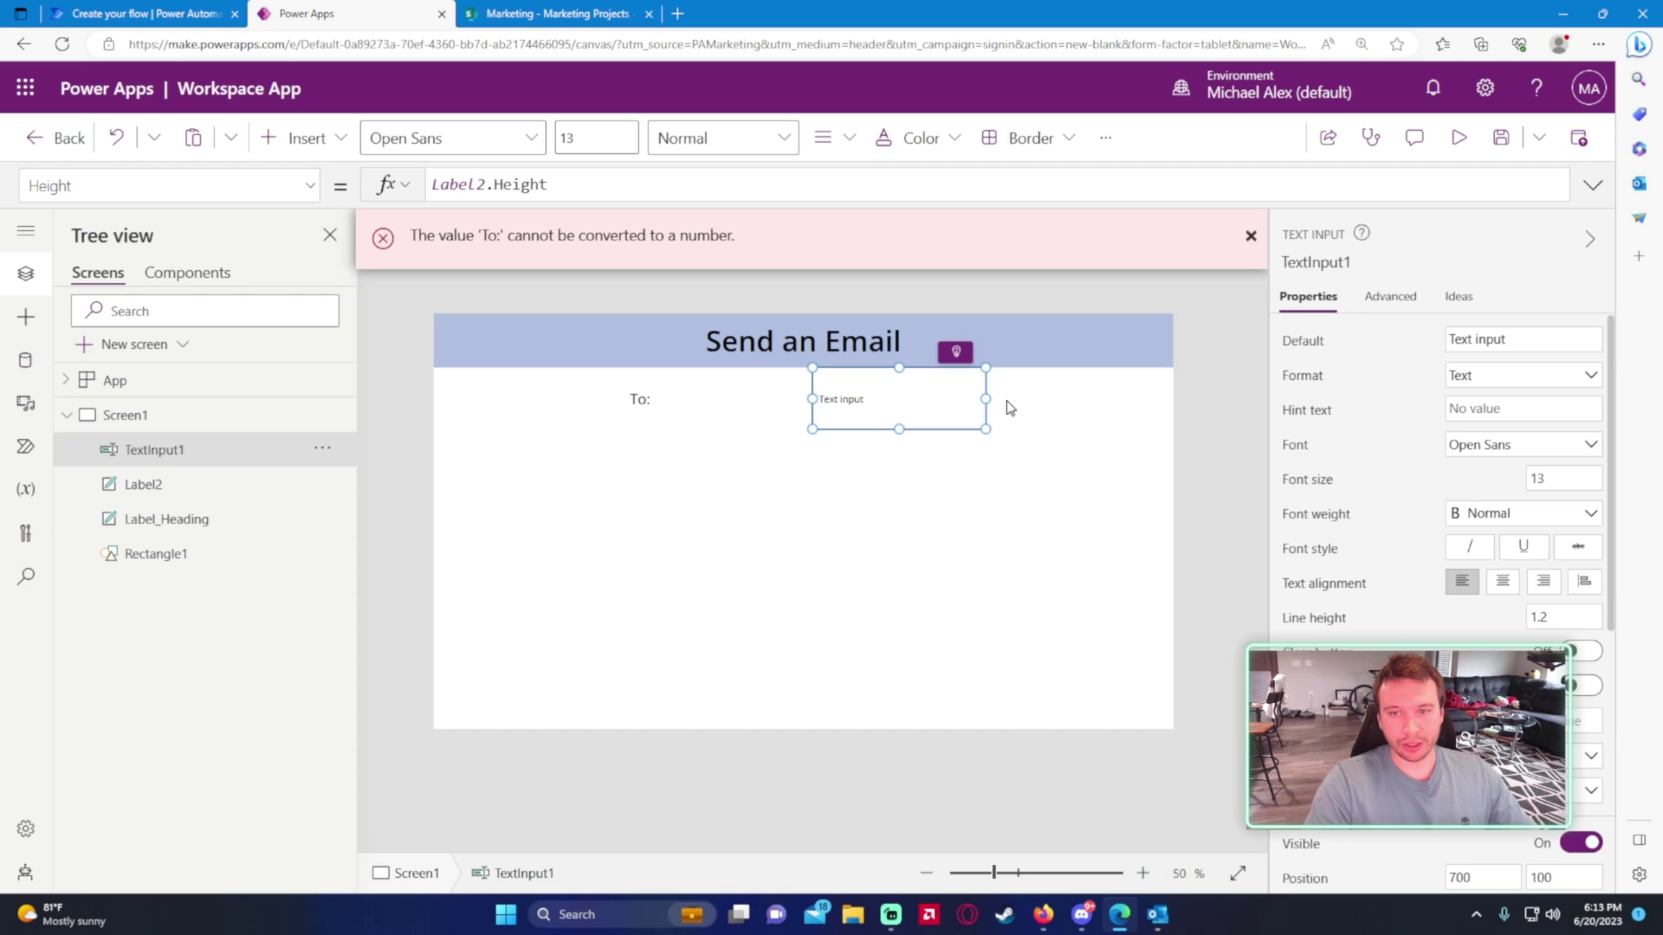
left_click_drag(986, 398, 1174, 398)
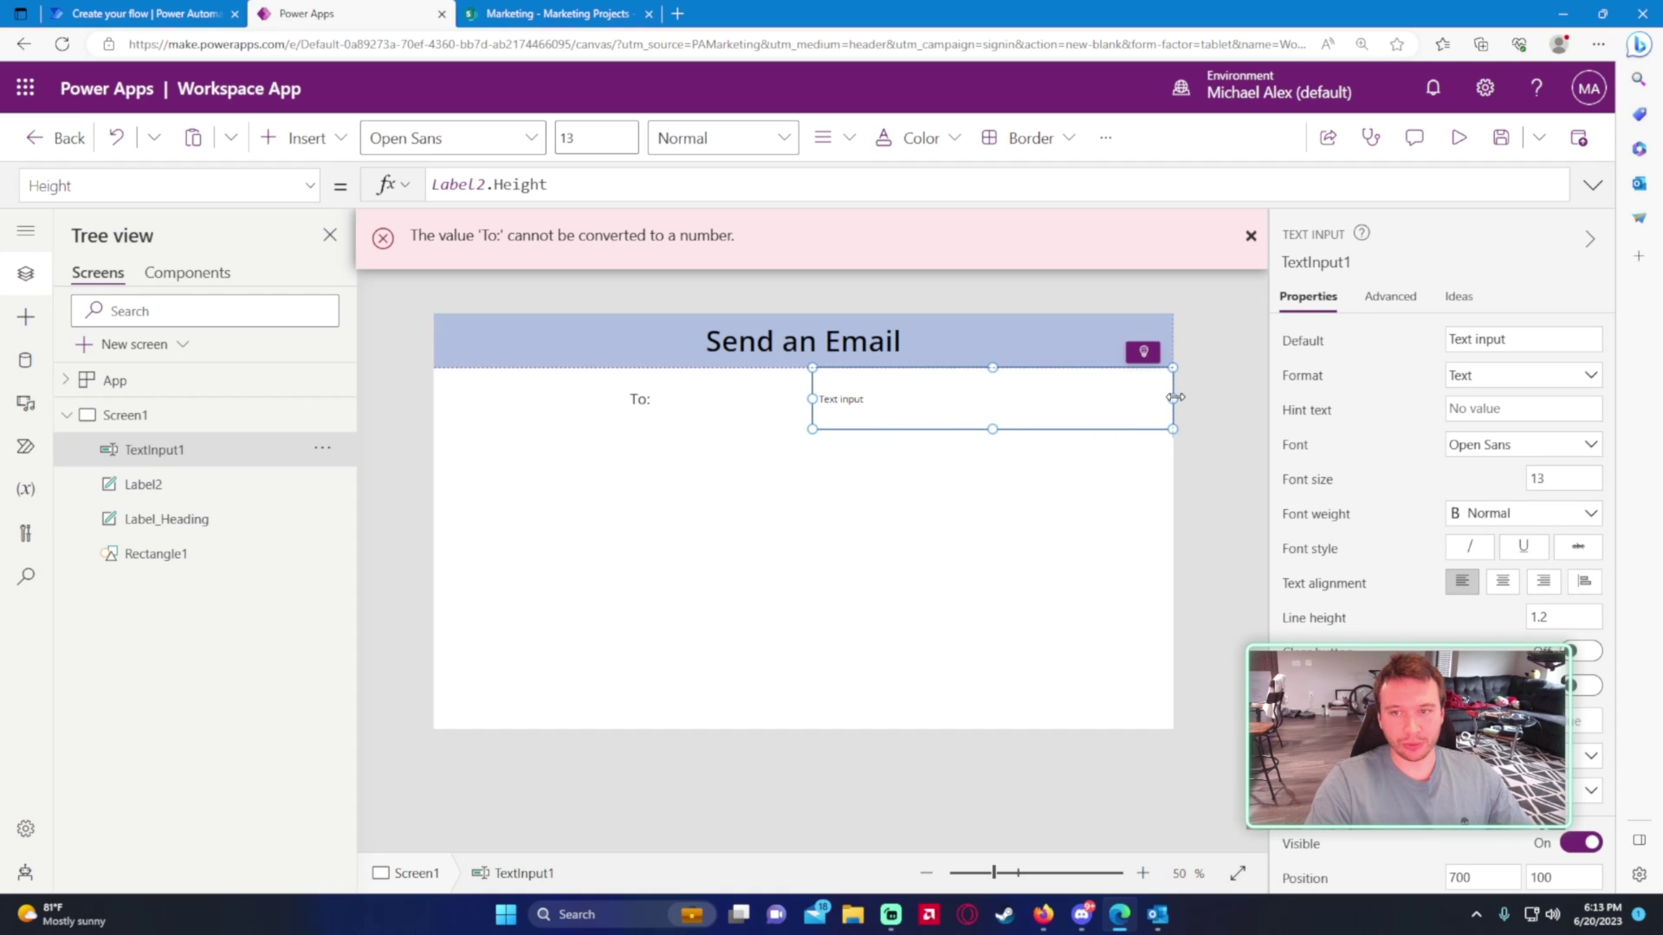
left_click(648, 402)
scroll(1438, 519, "down", 5)
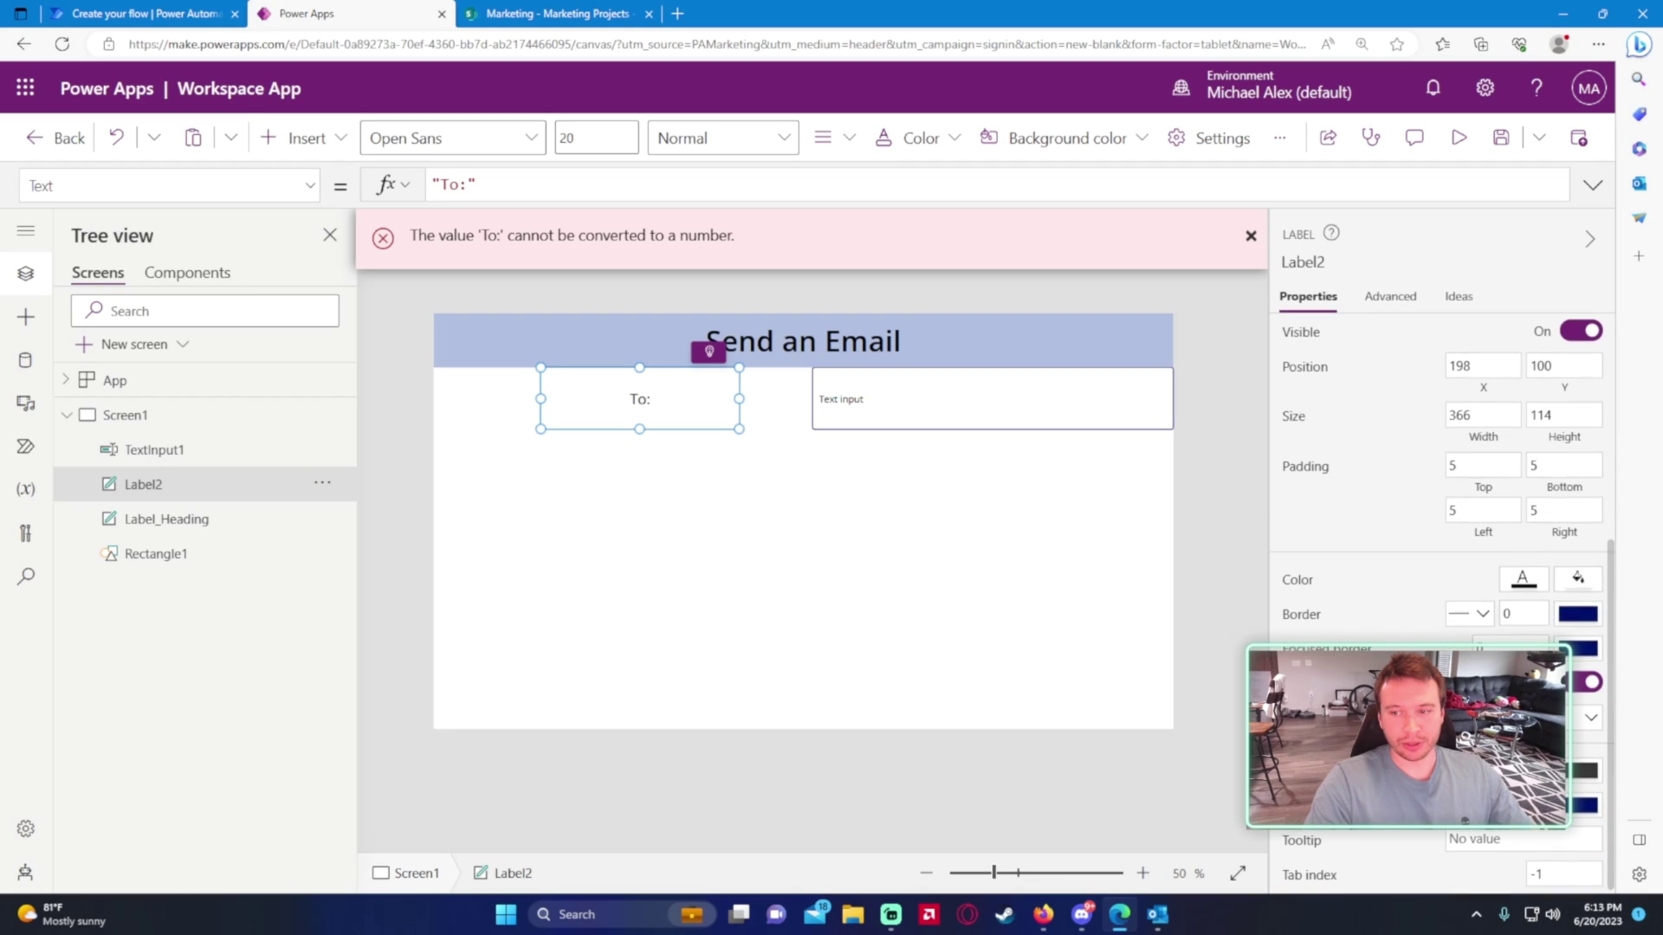
left_click(935, 591)
left_click(673, 413)
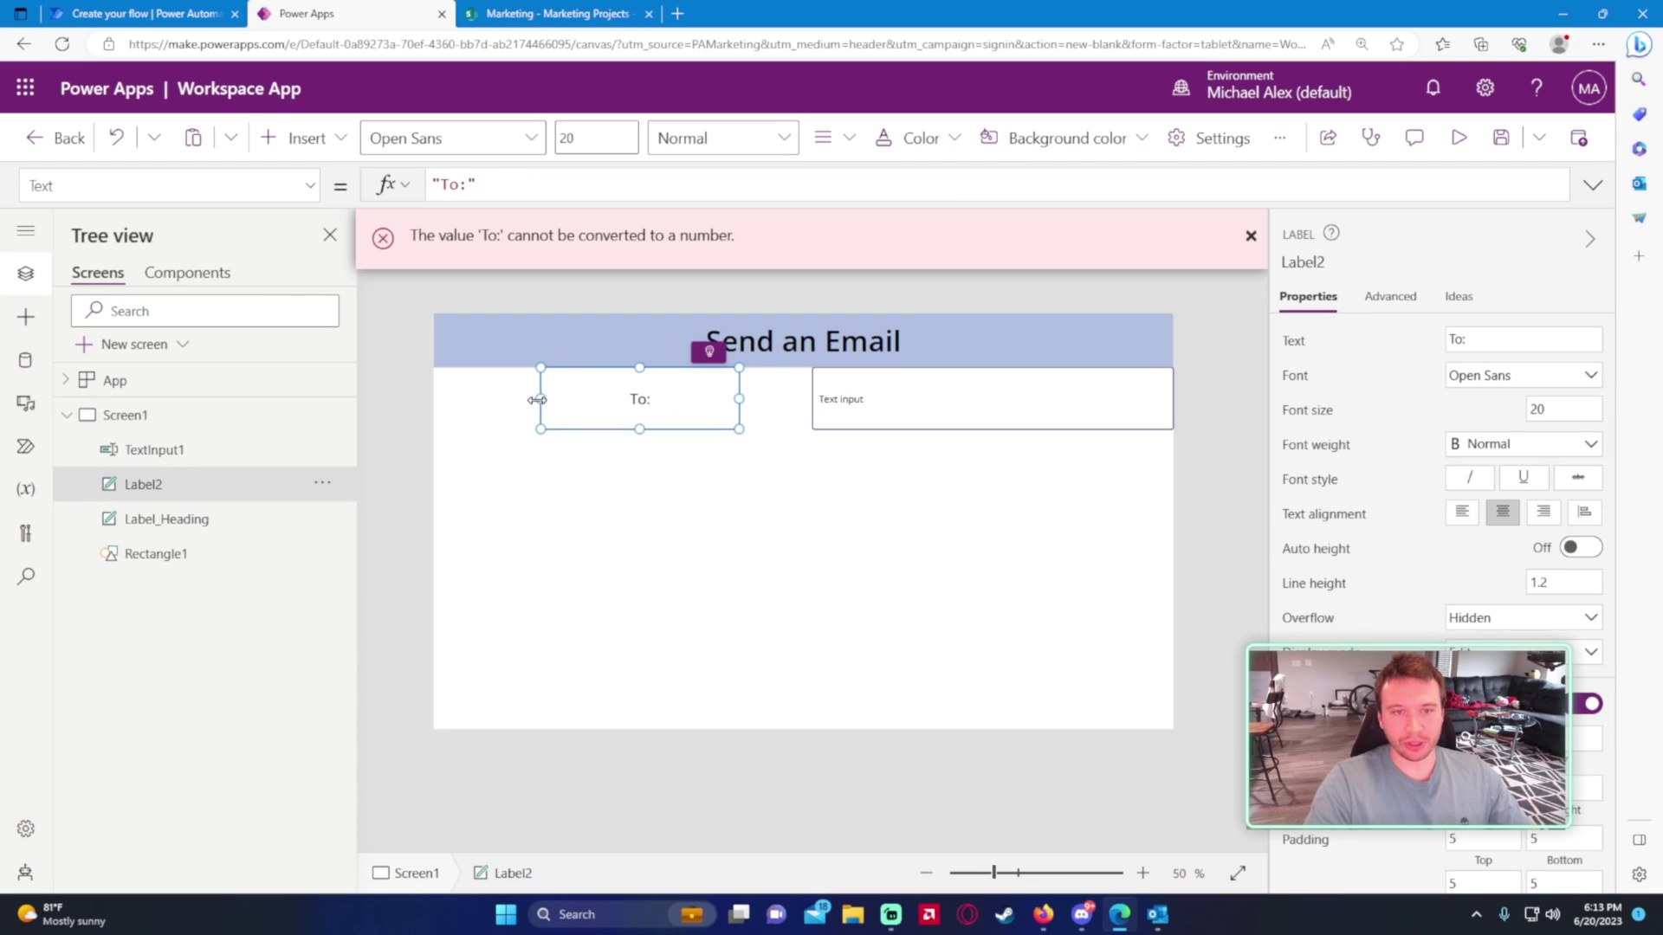
left_click_drag(540, 398, 570, 400)
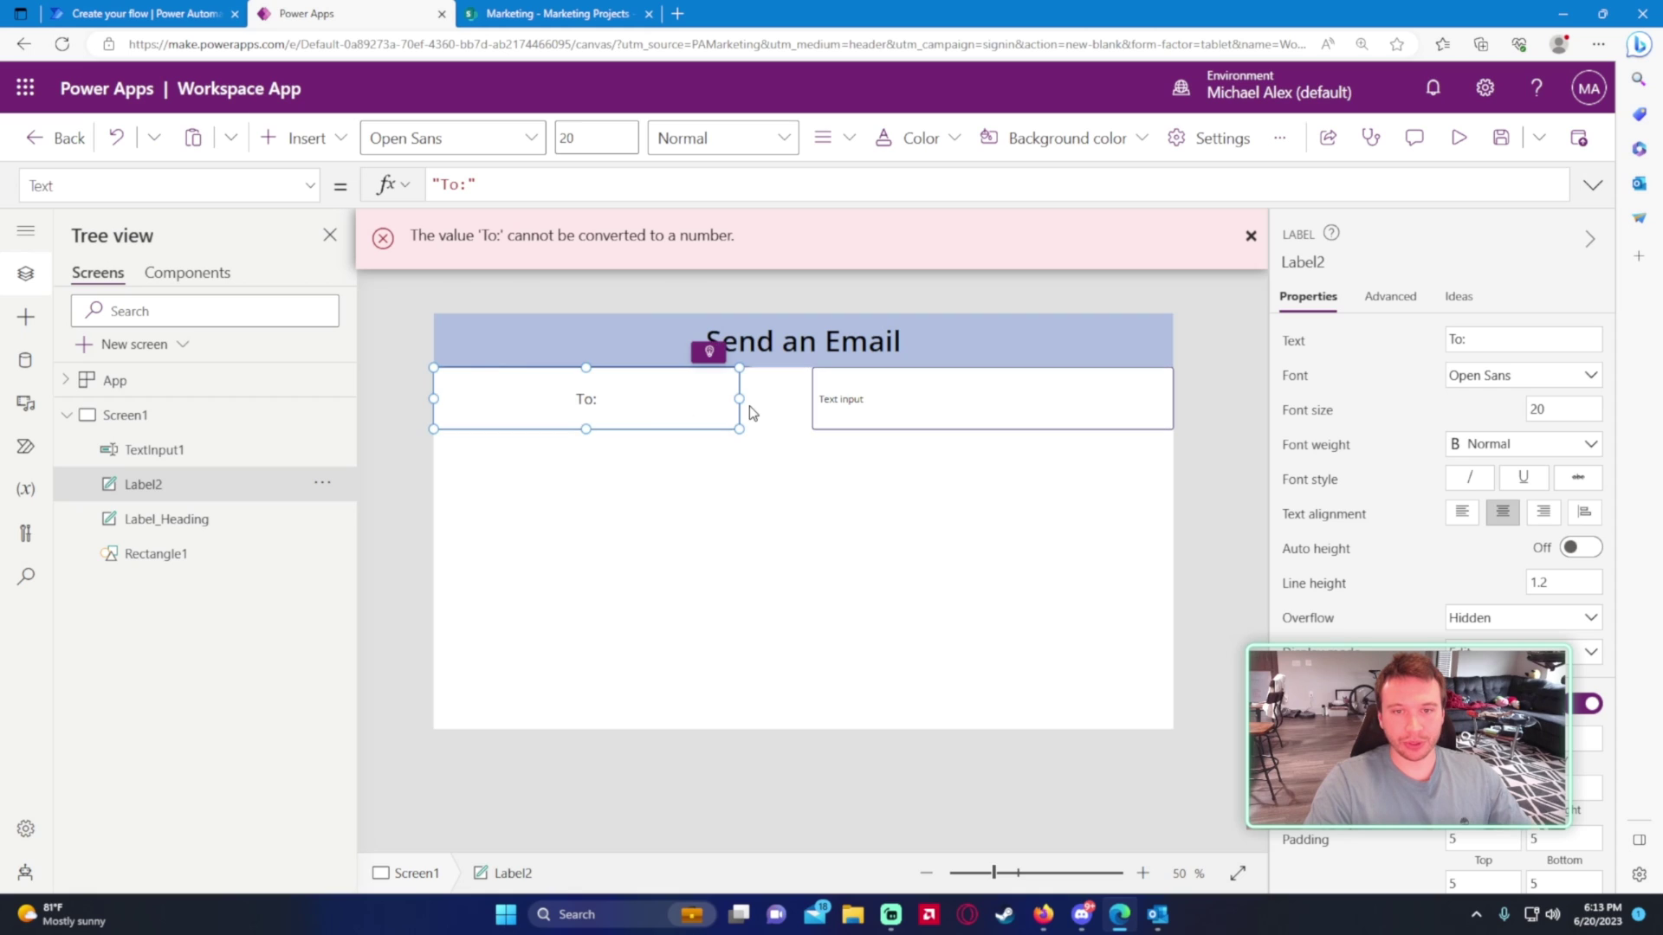
left_click_drag(746, 400, 808, 401)
left_click(782, 534)
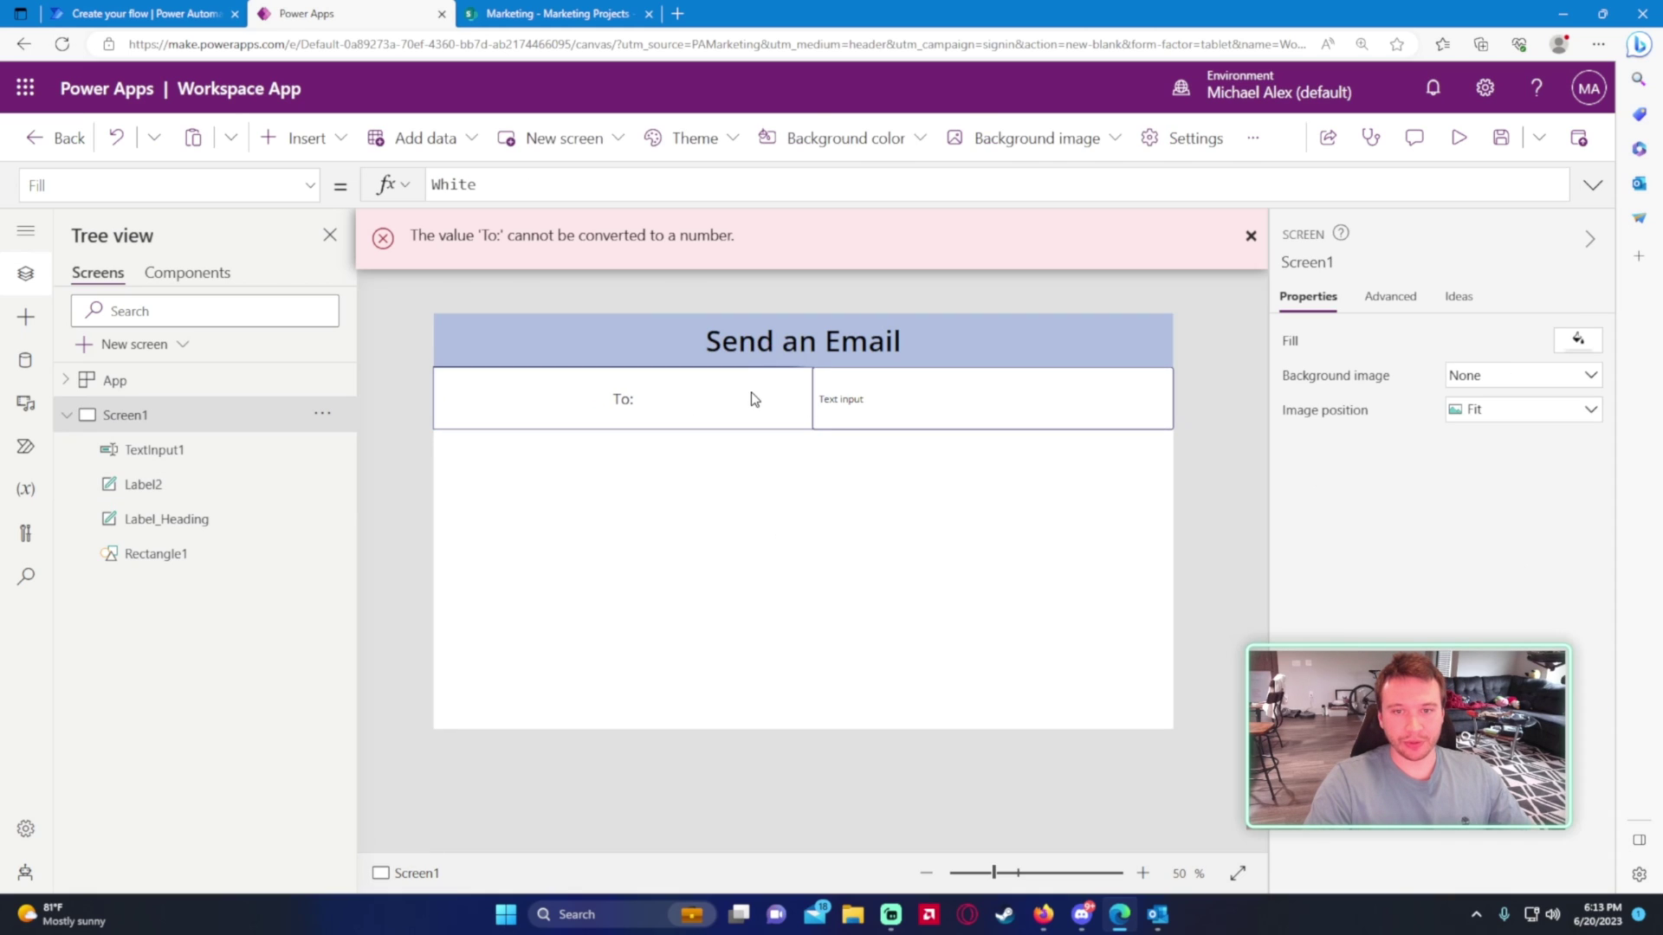
left_click(750, 396)
left_click(880, 594)
left_click(702, 423)
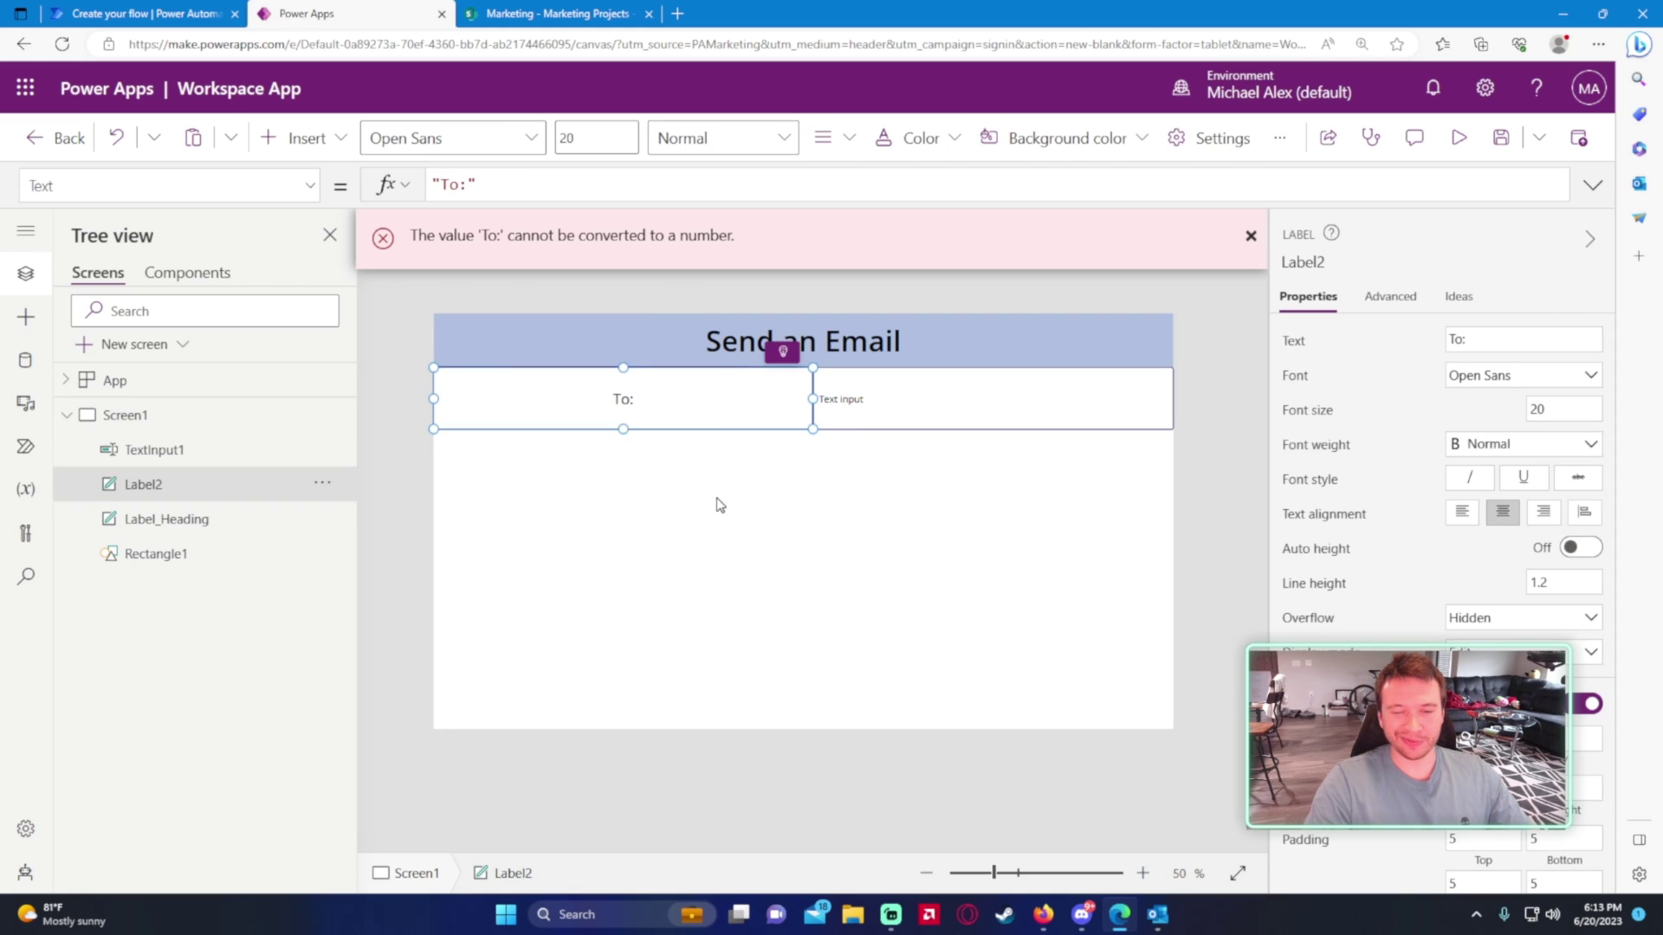
left_click(814, 592)
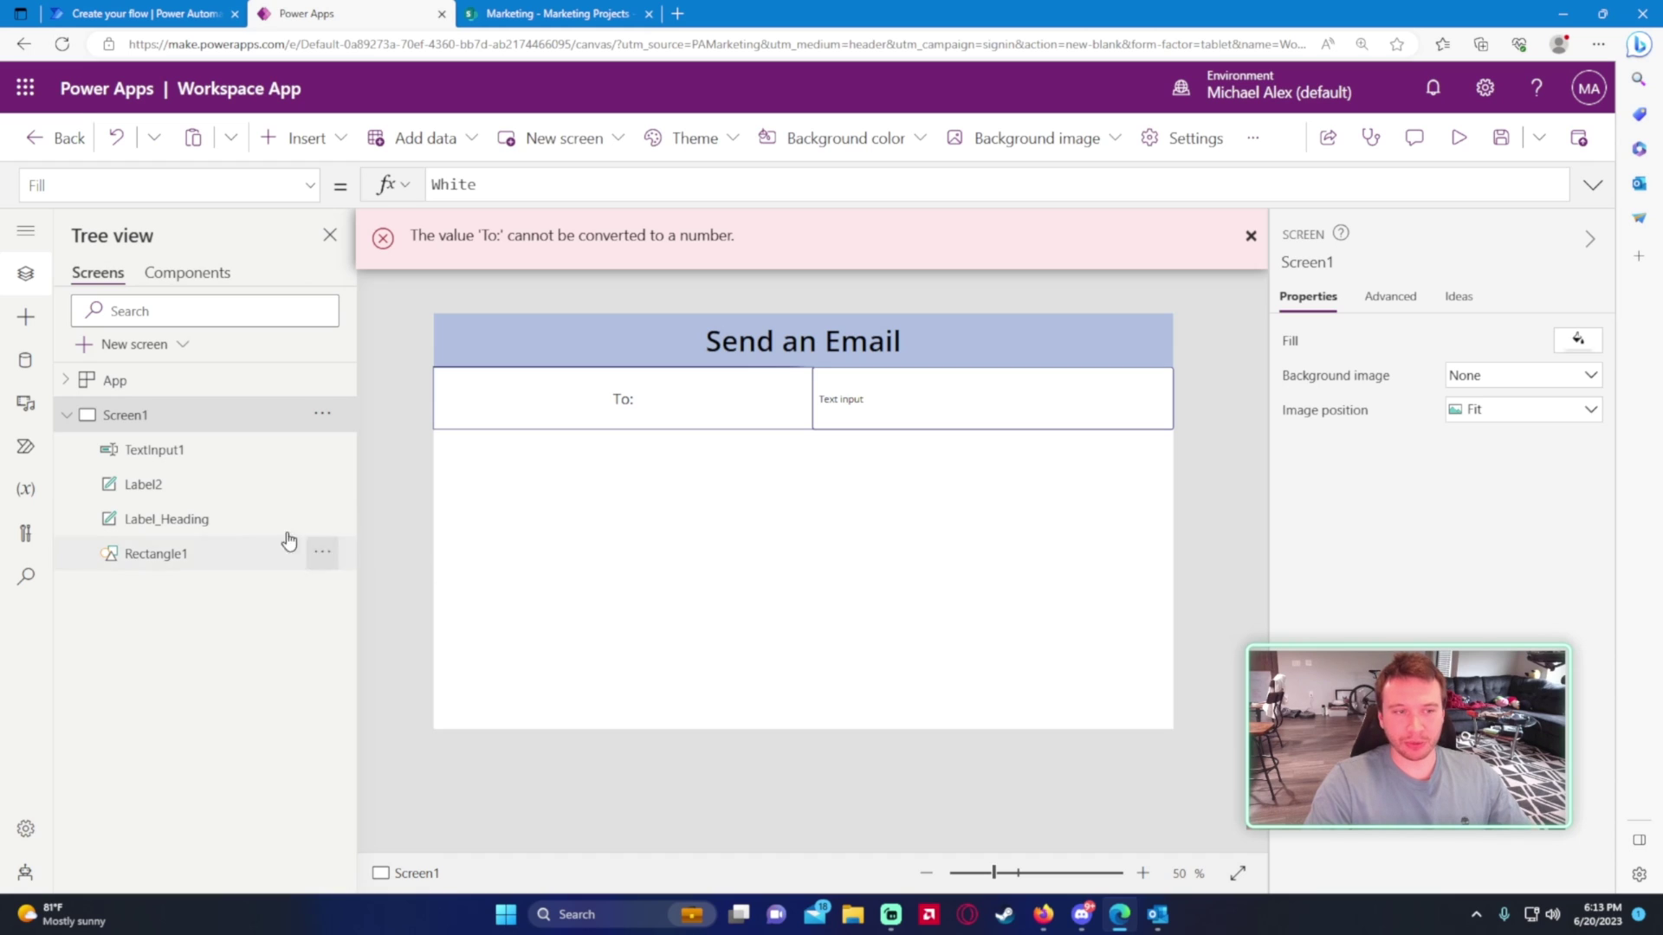
- Rename the label to Label_To and the text input to Input_Email
left_click(223, 497)
double_click(223, 496)
type("Label")
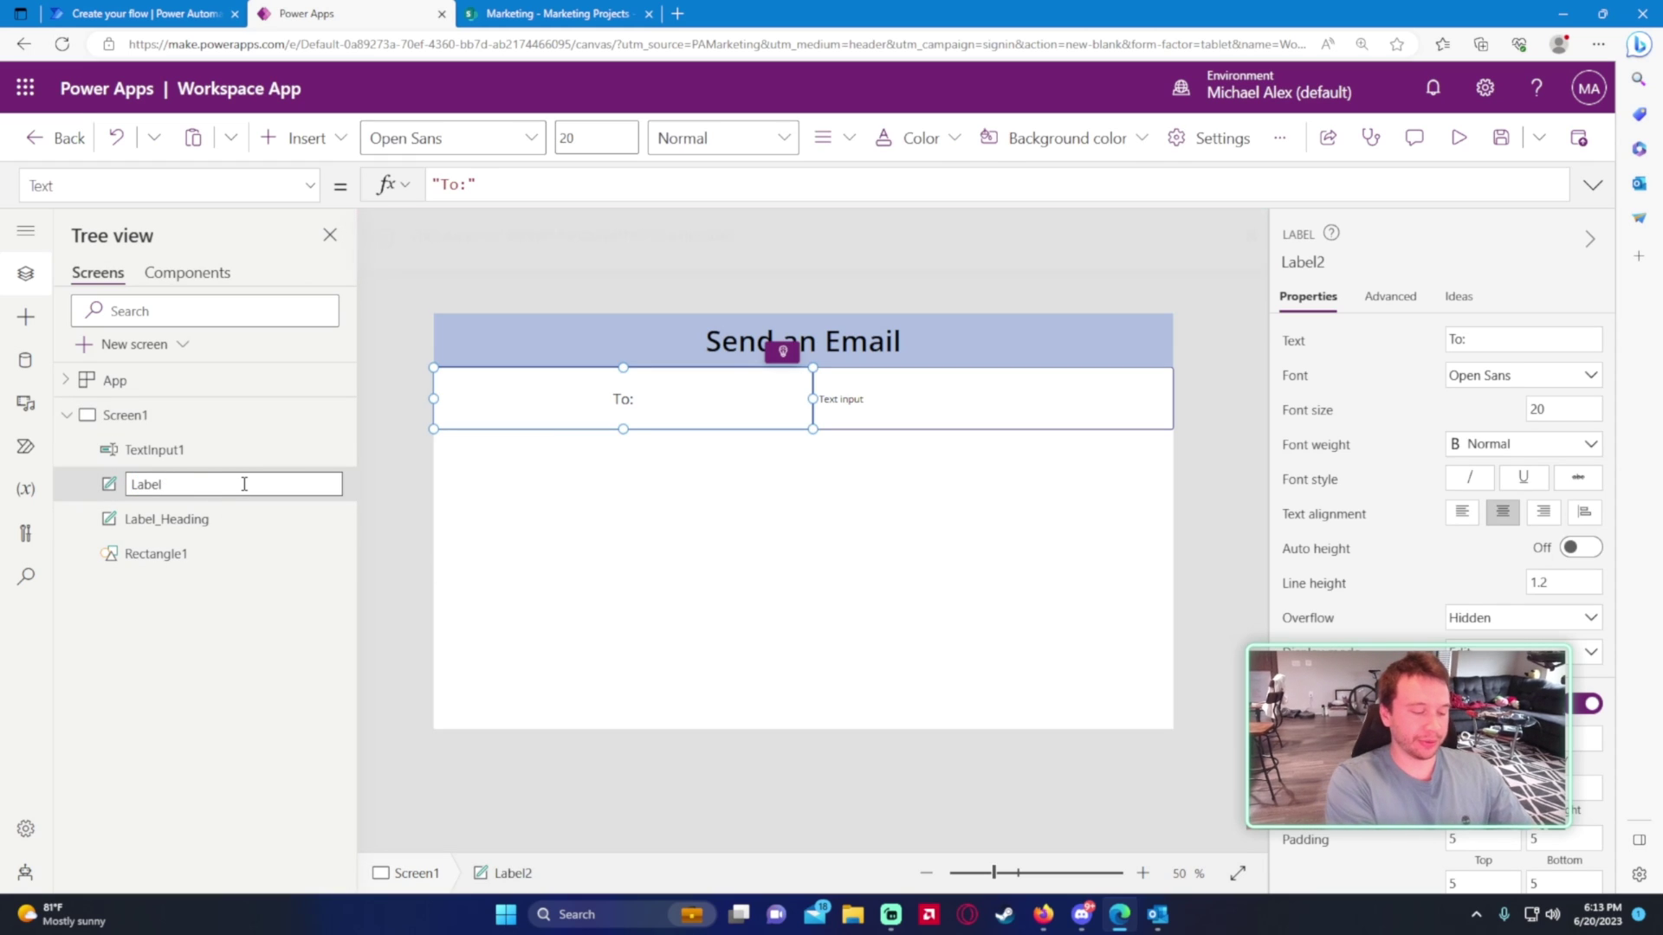
type("_To")
key("Return")
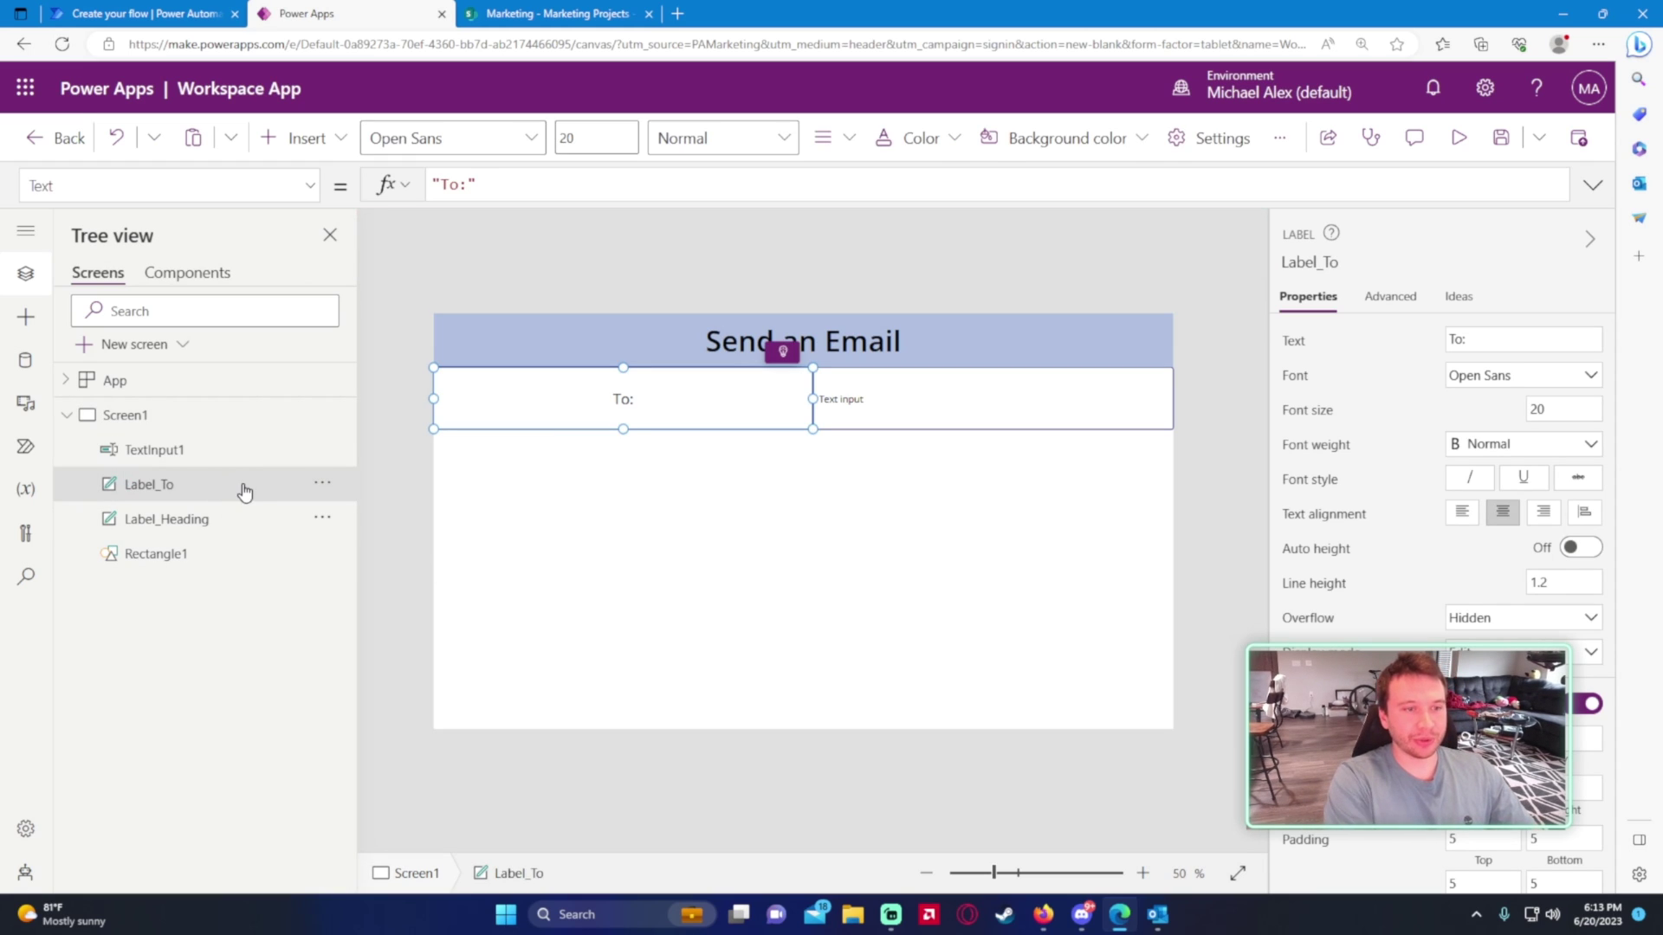
double_click(270, 451)
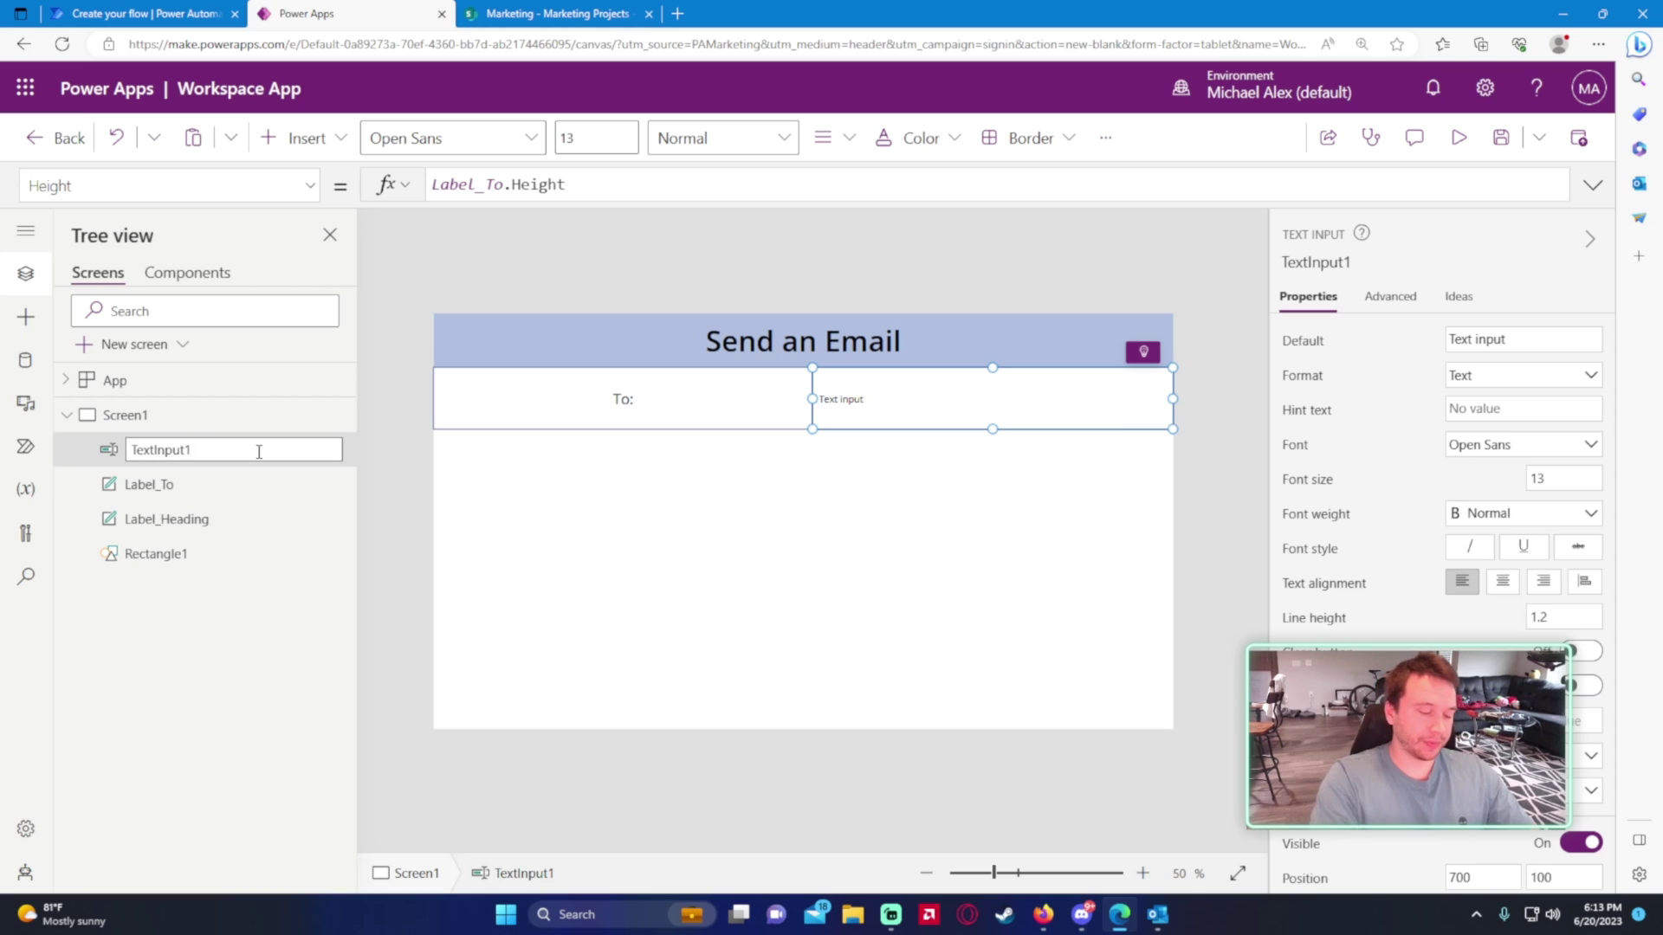
type("Inpu")
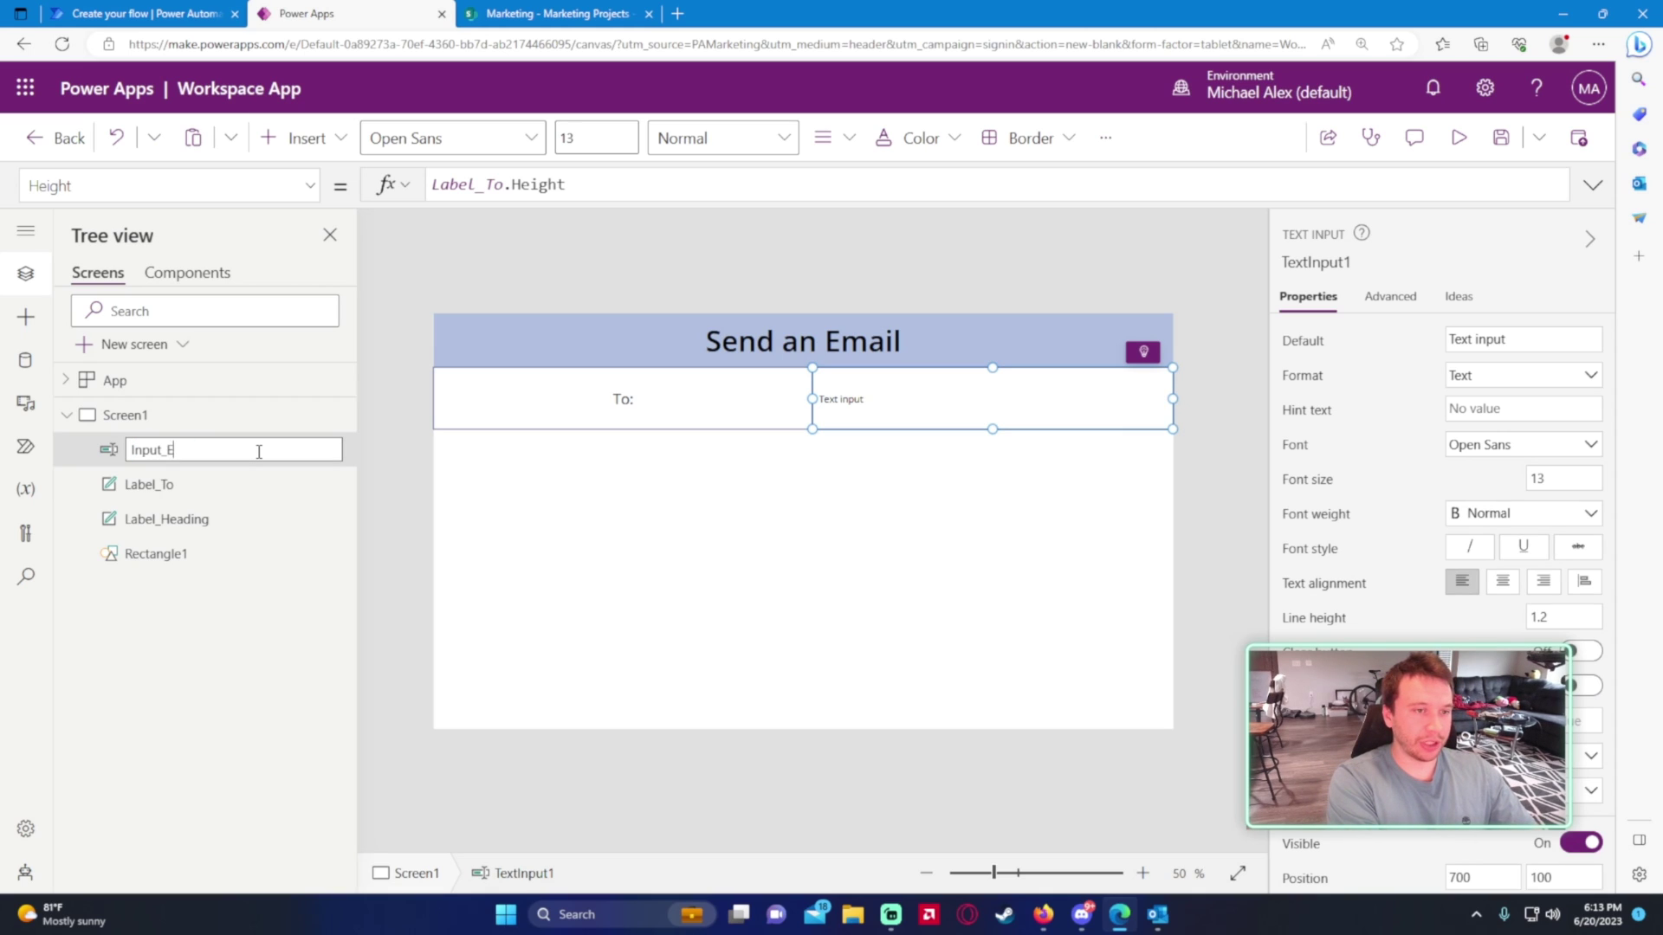
key("Return")
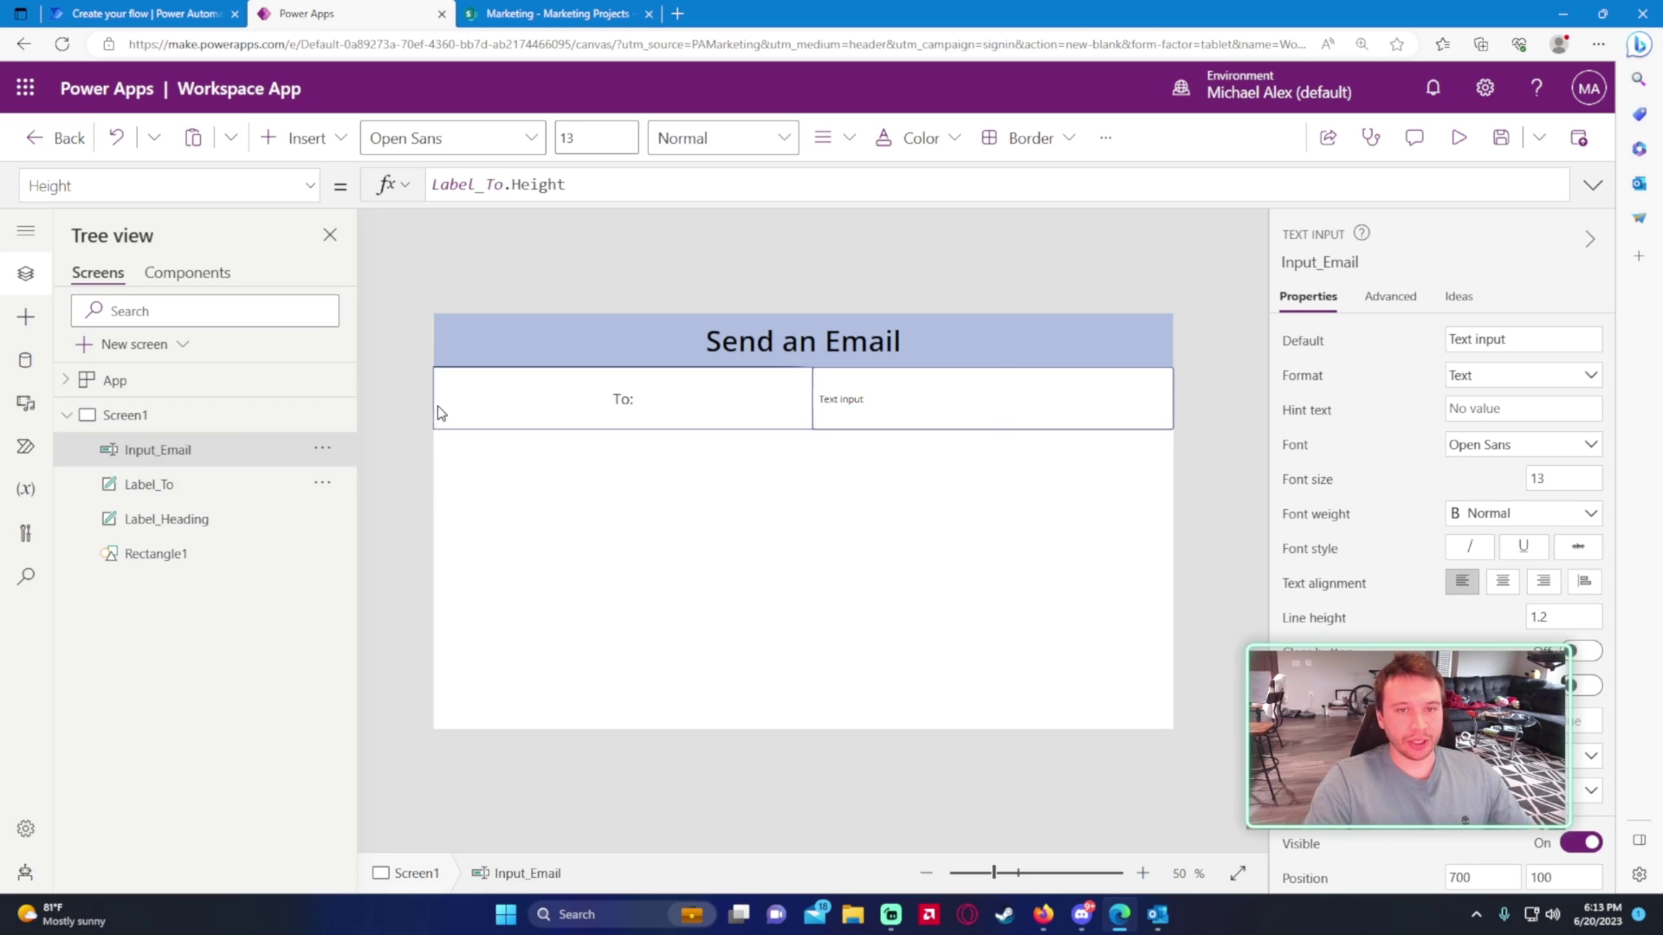
- Narrow the To: label and extend Input_Email left to meet it
left_click(624, 421)
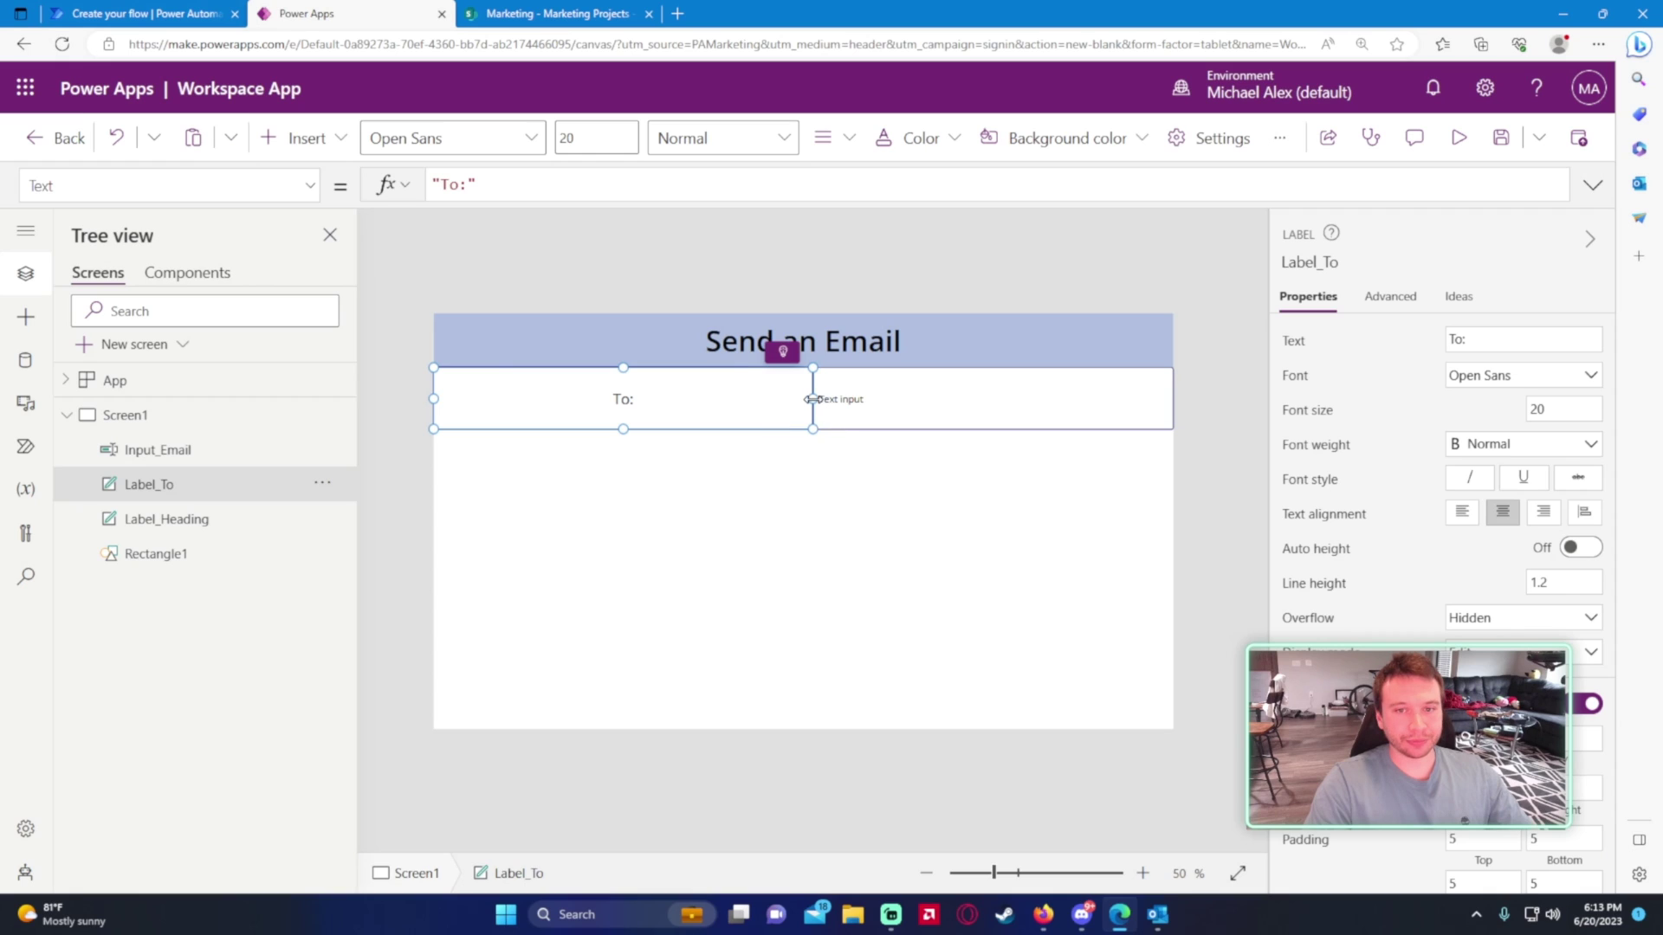
left_click_drag(812, 399, 694, 405)
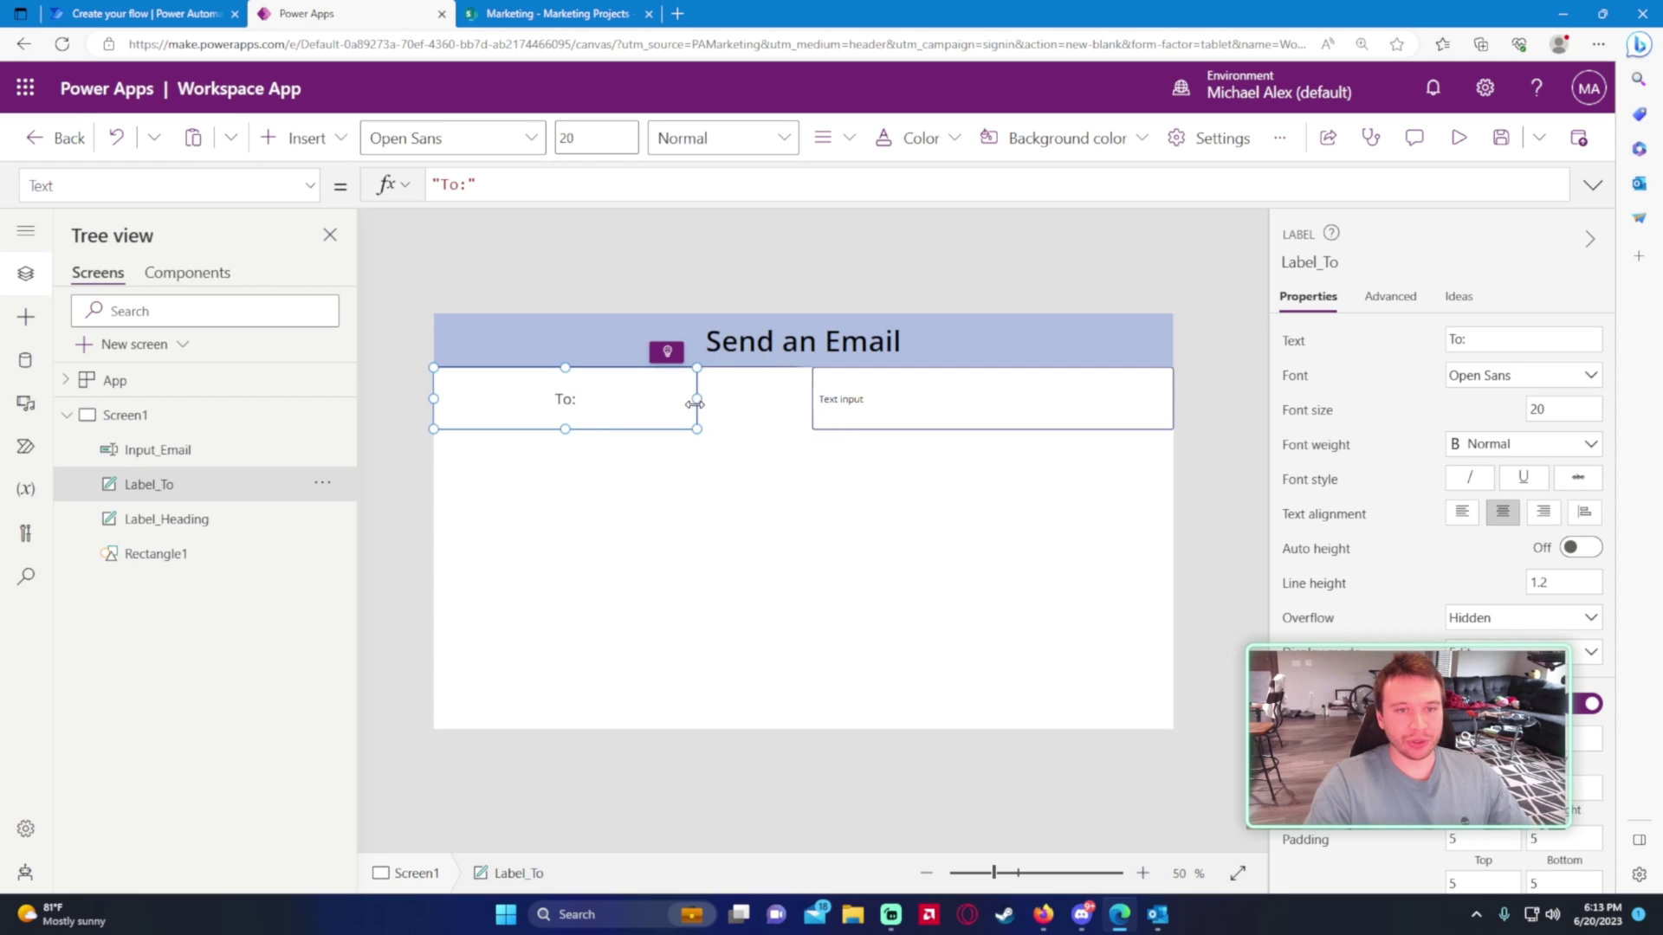
left_click(823, 405)
left_click_drag(805, 399, 697, 399)
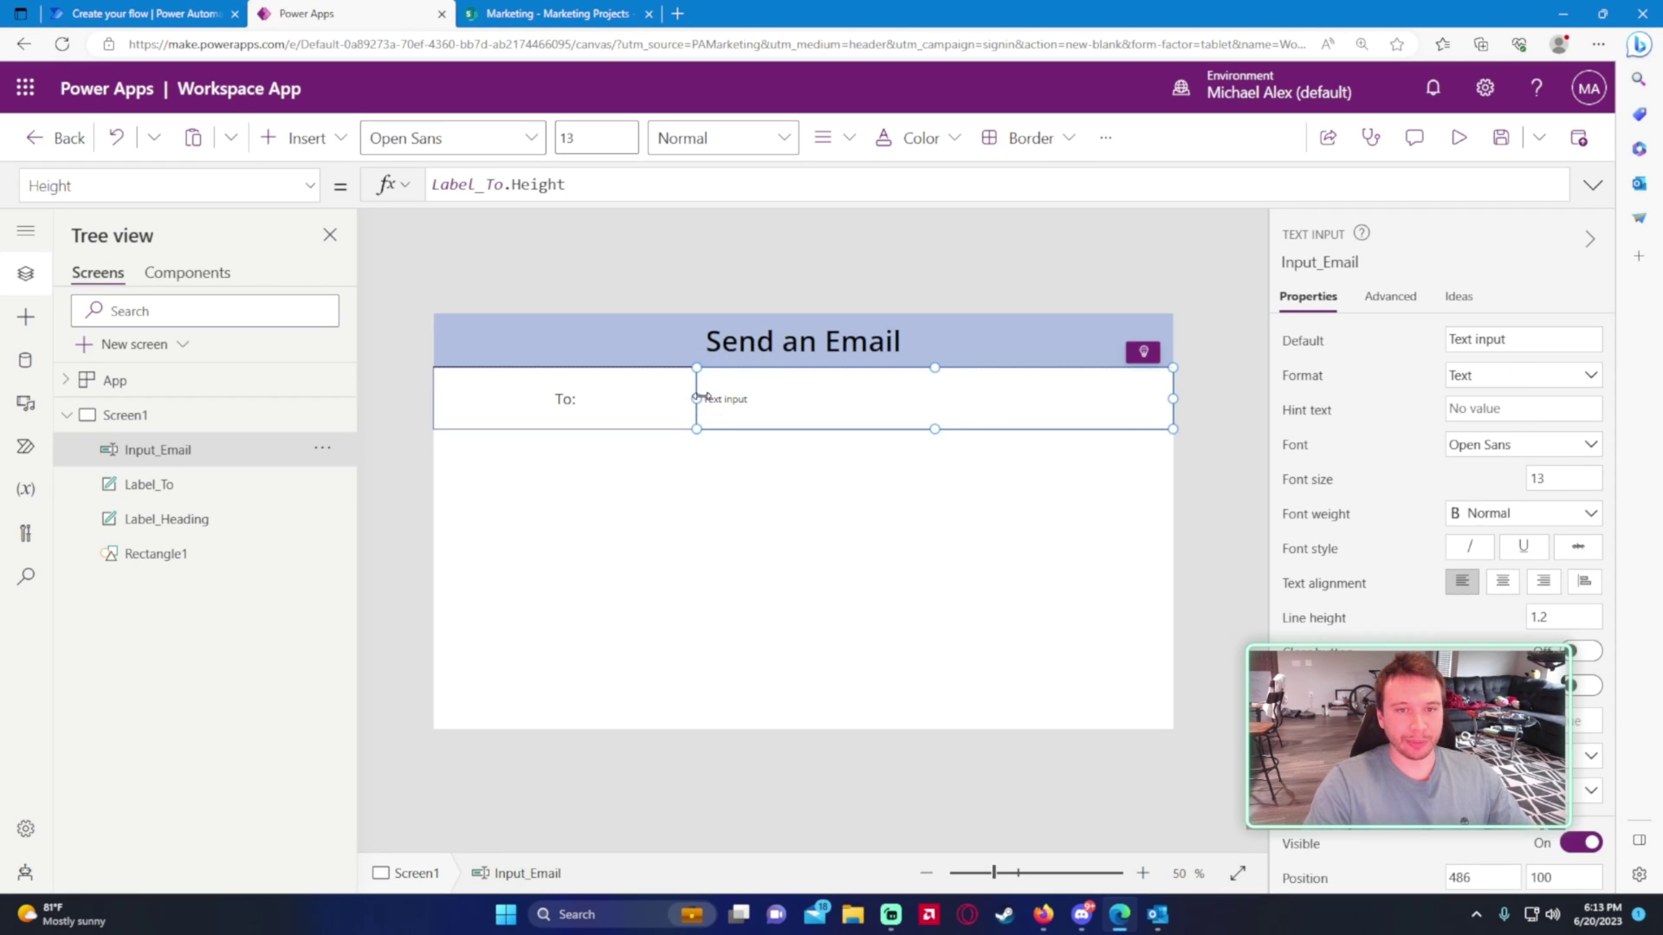
left_click(750, 537)
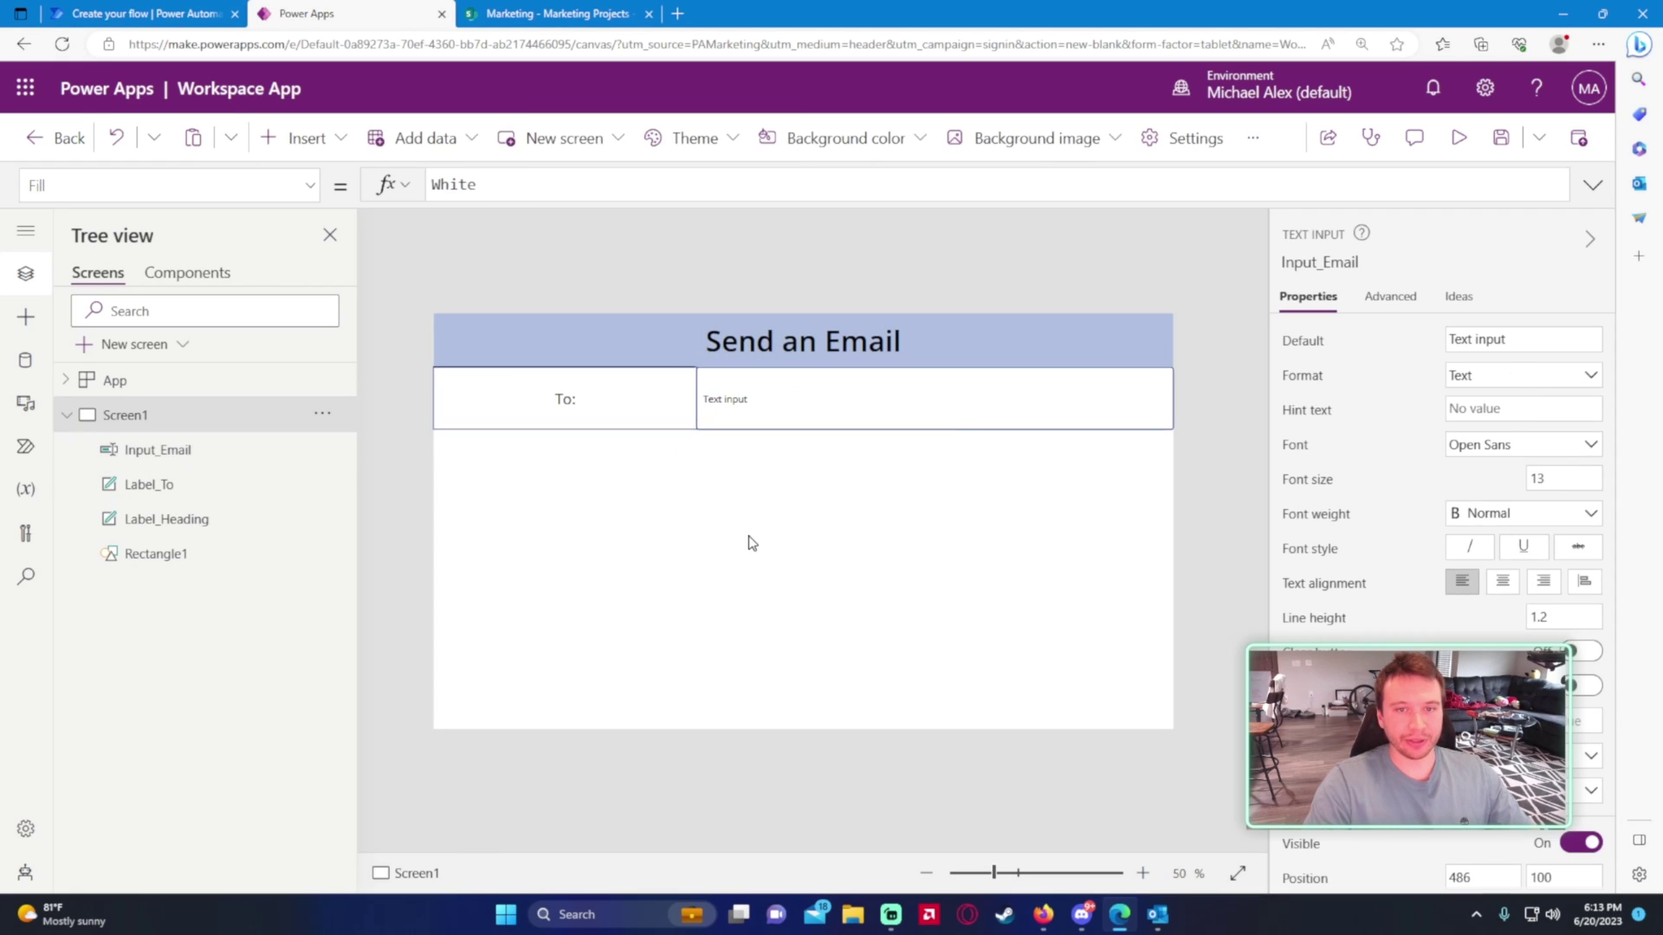
left_click(238, 483)
left_click(245, 452)
left_click(530, 495)
left_click(513, 424)
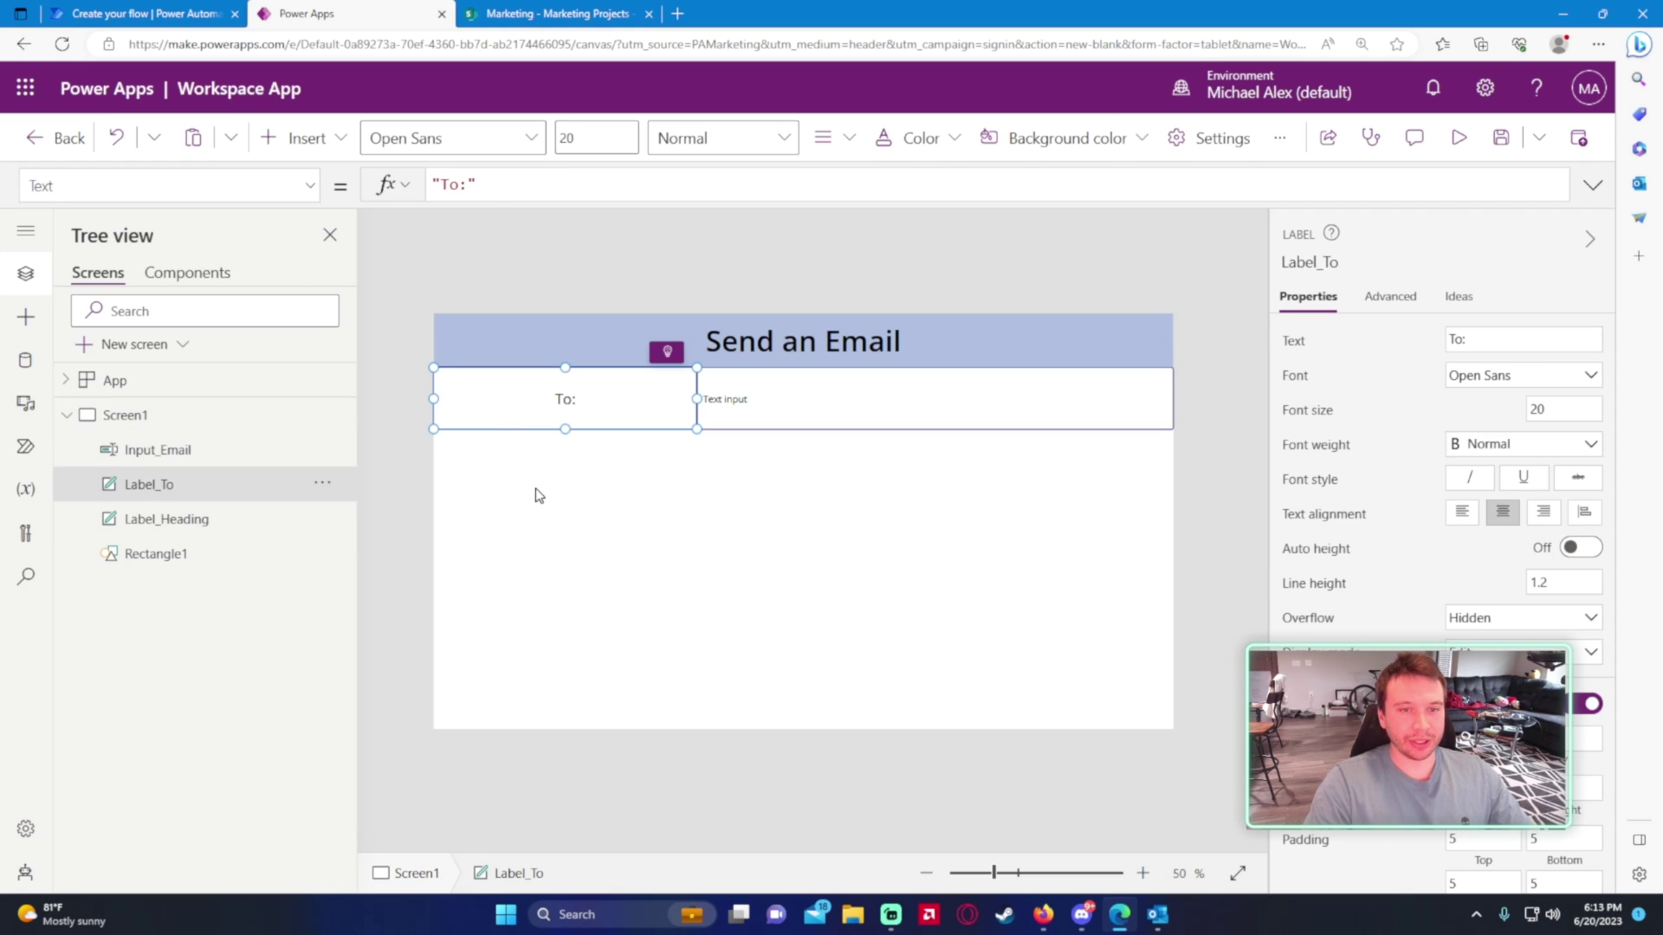
- Duplicate the To: label below the first row and change its text to 'Subject:'
key("ctrl+c")
key("ctrl+v")
left_click_drag(594, 427, 582, 468)
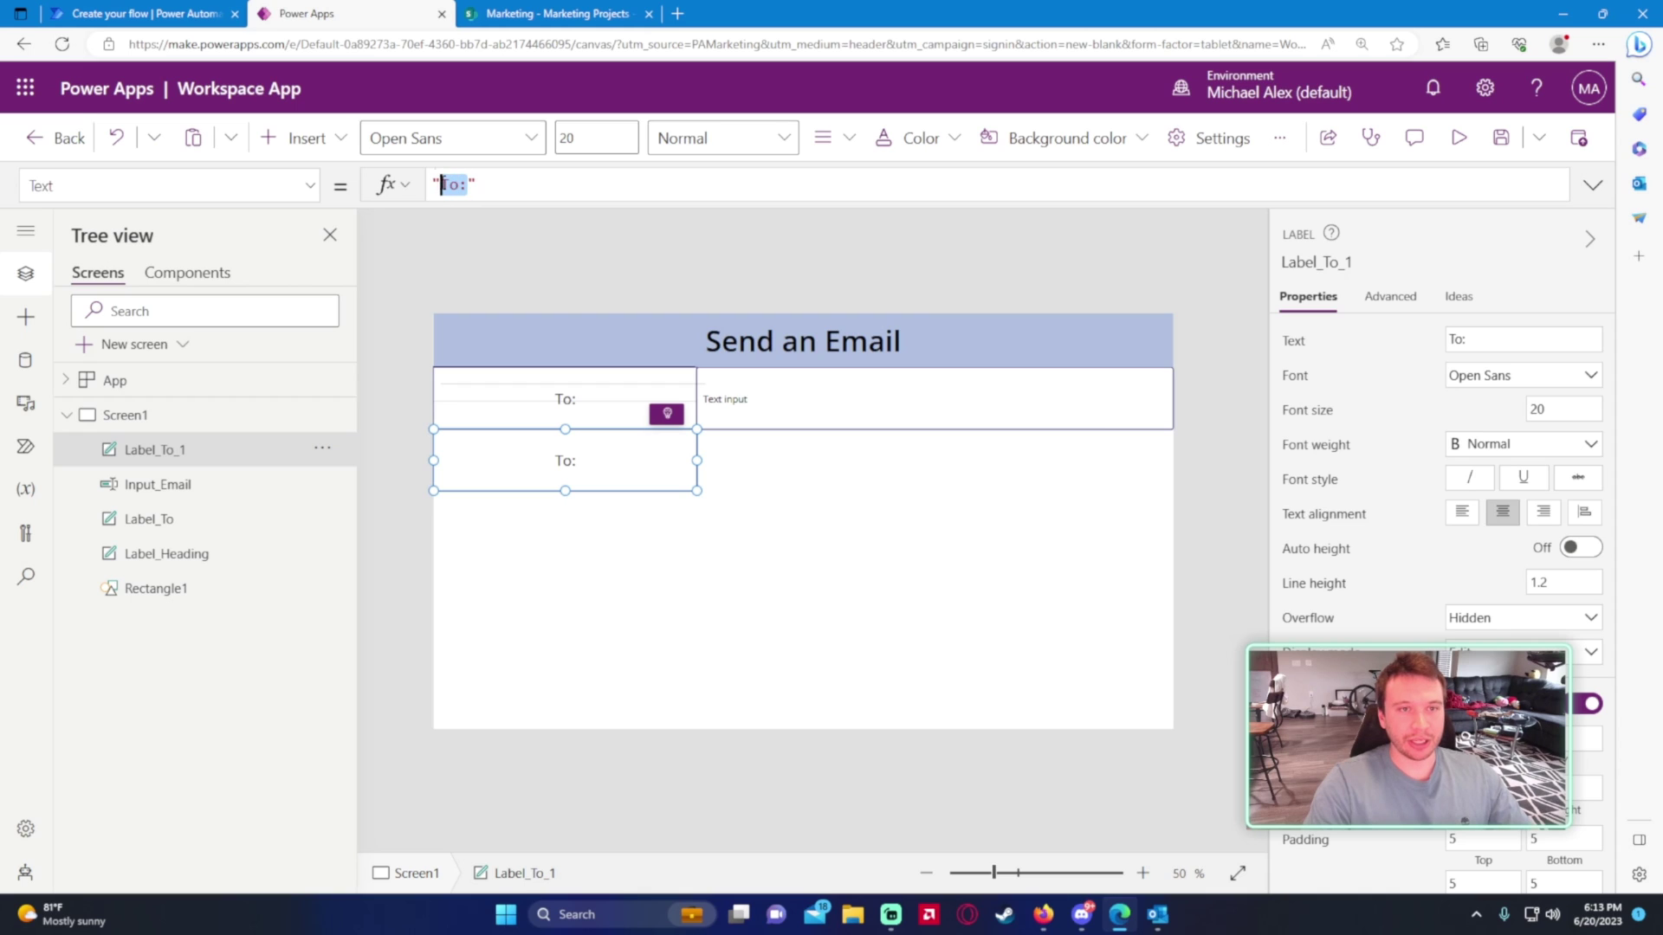
left_click(139, 13)
left_click(303, 13)
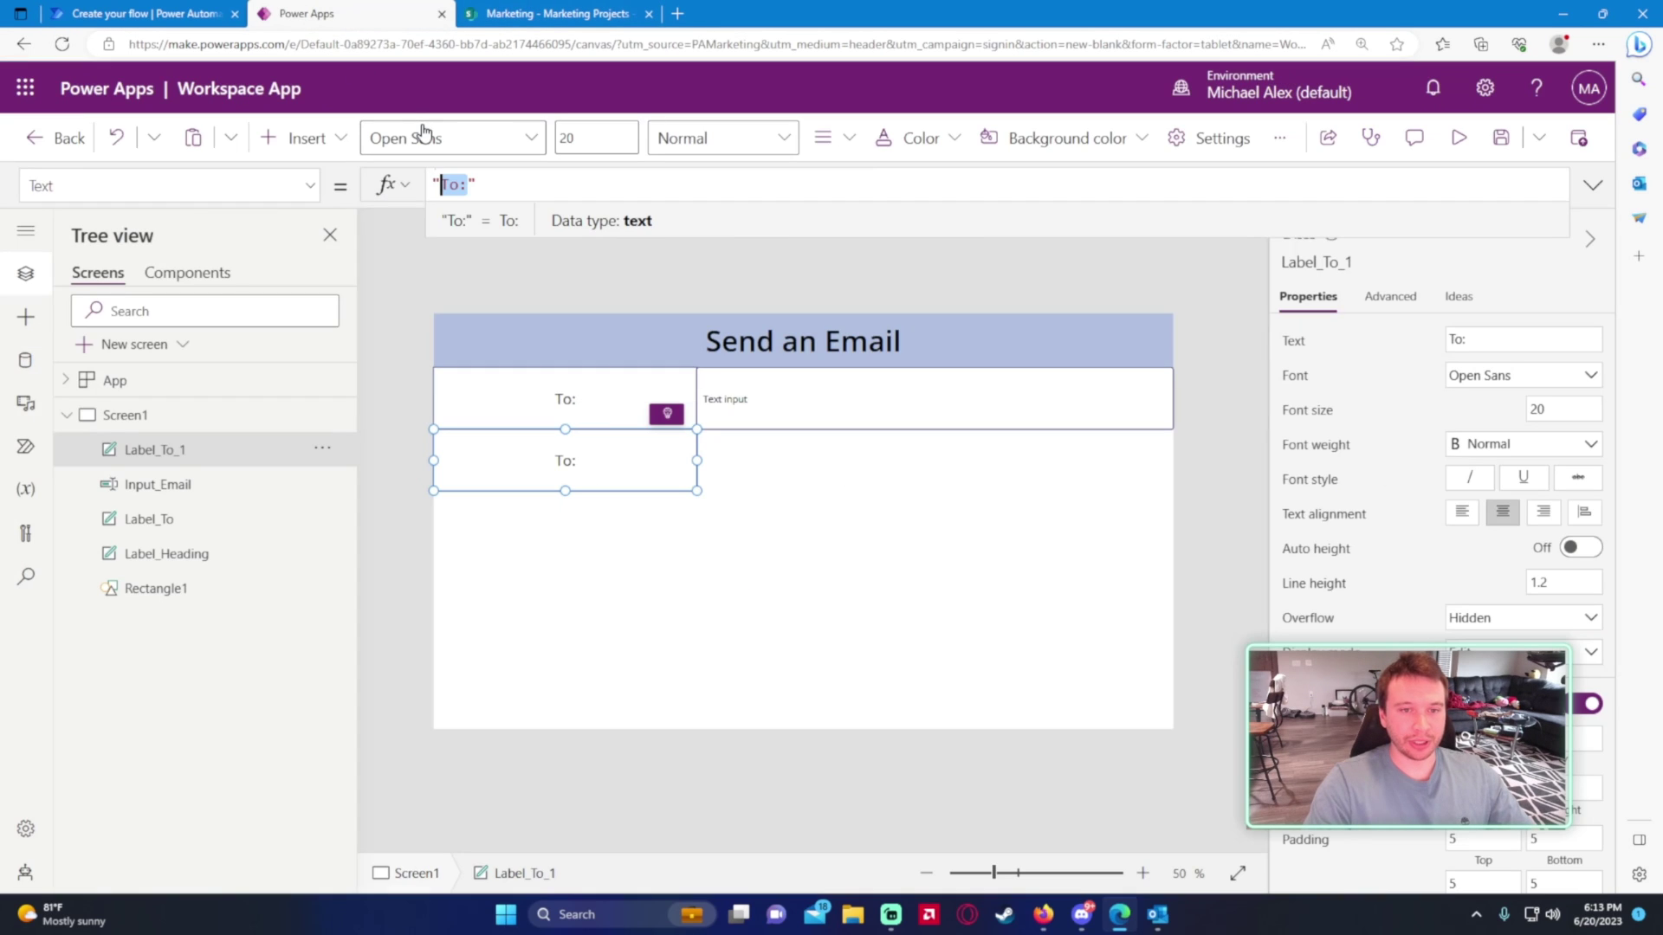
type("Sibject:")
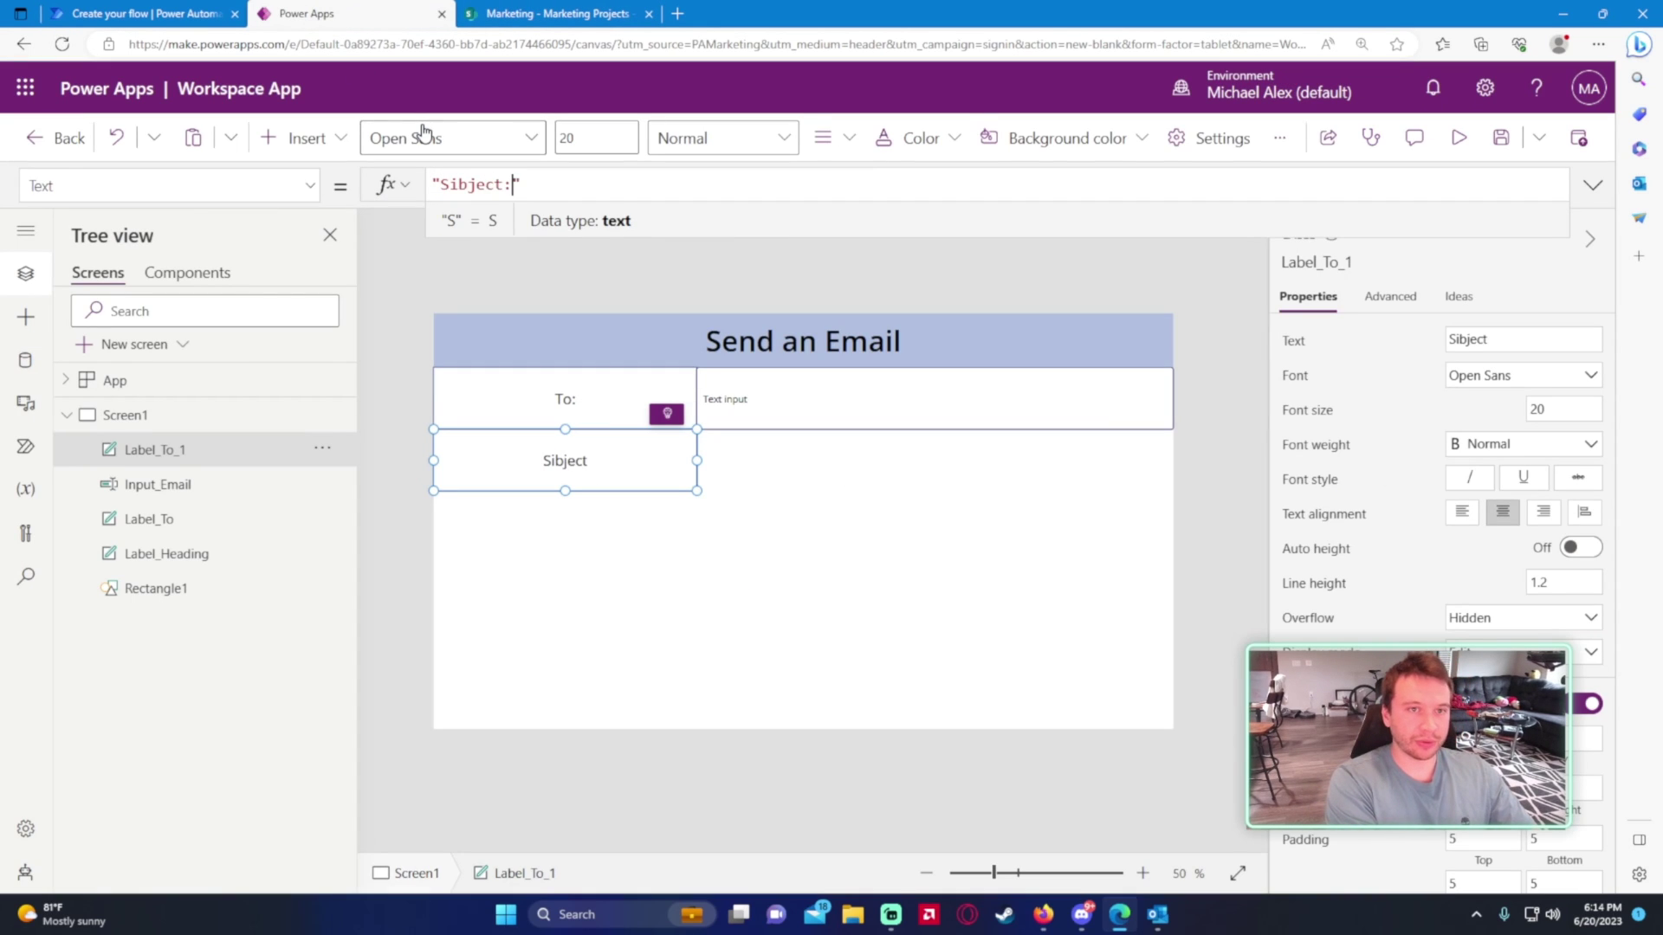
left_click(353, 511)
- Duplicate Input_Email and place the copy beside the Subject: label
left_click(802, 381)
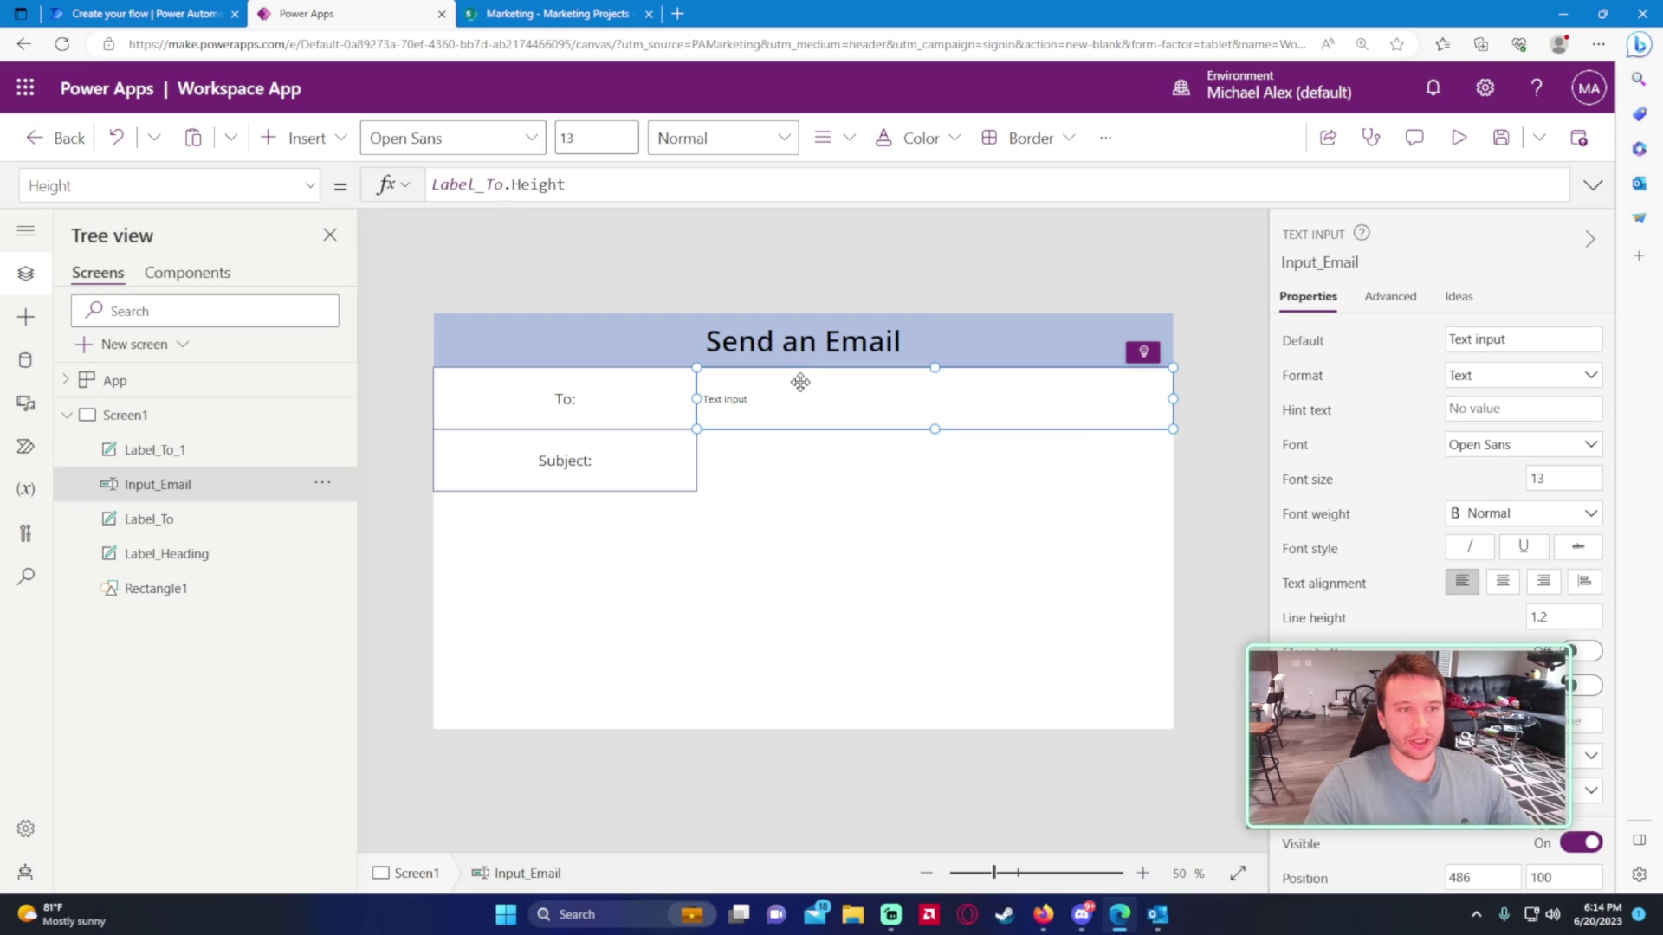
left_click(232, 459)
left_click(222, 479)
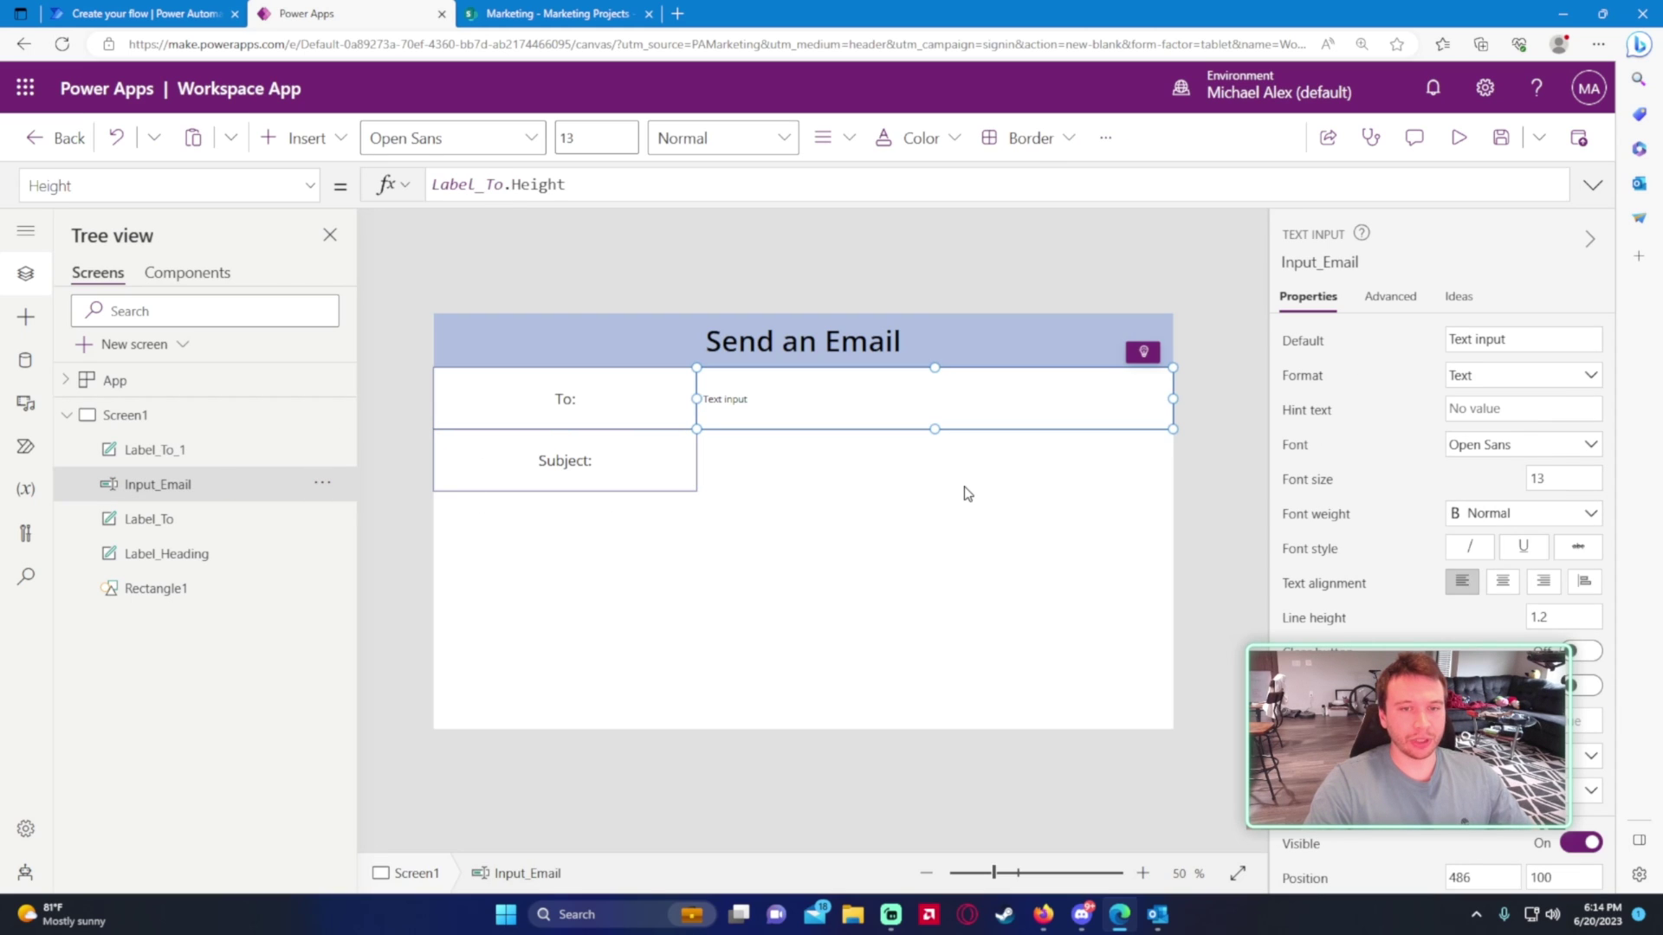
key("ctrl+c")
key("ctrl+v")
left_click_drag(850, 423, 854, 464)
left_click(863, 624)
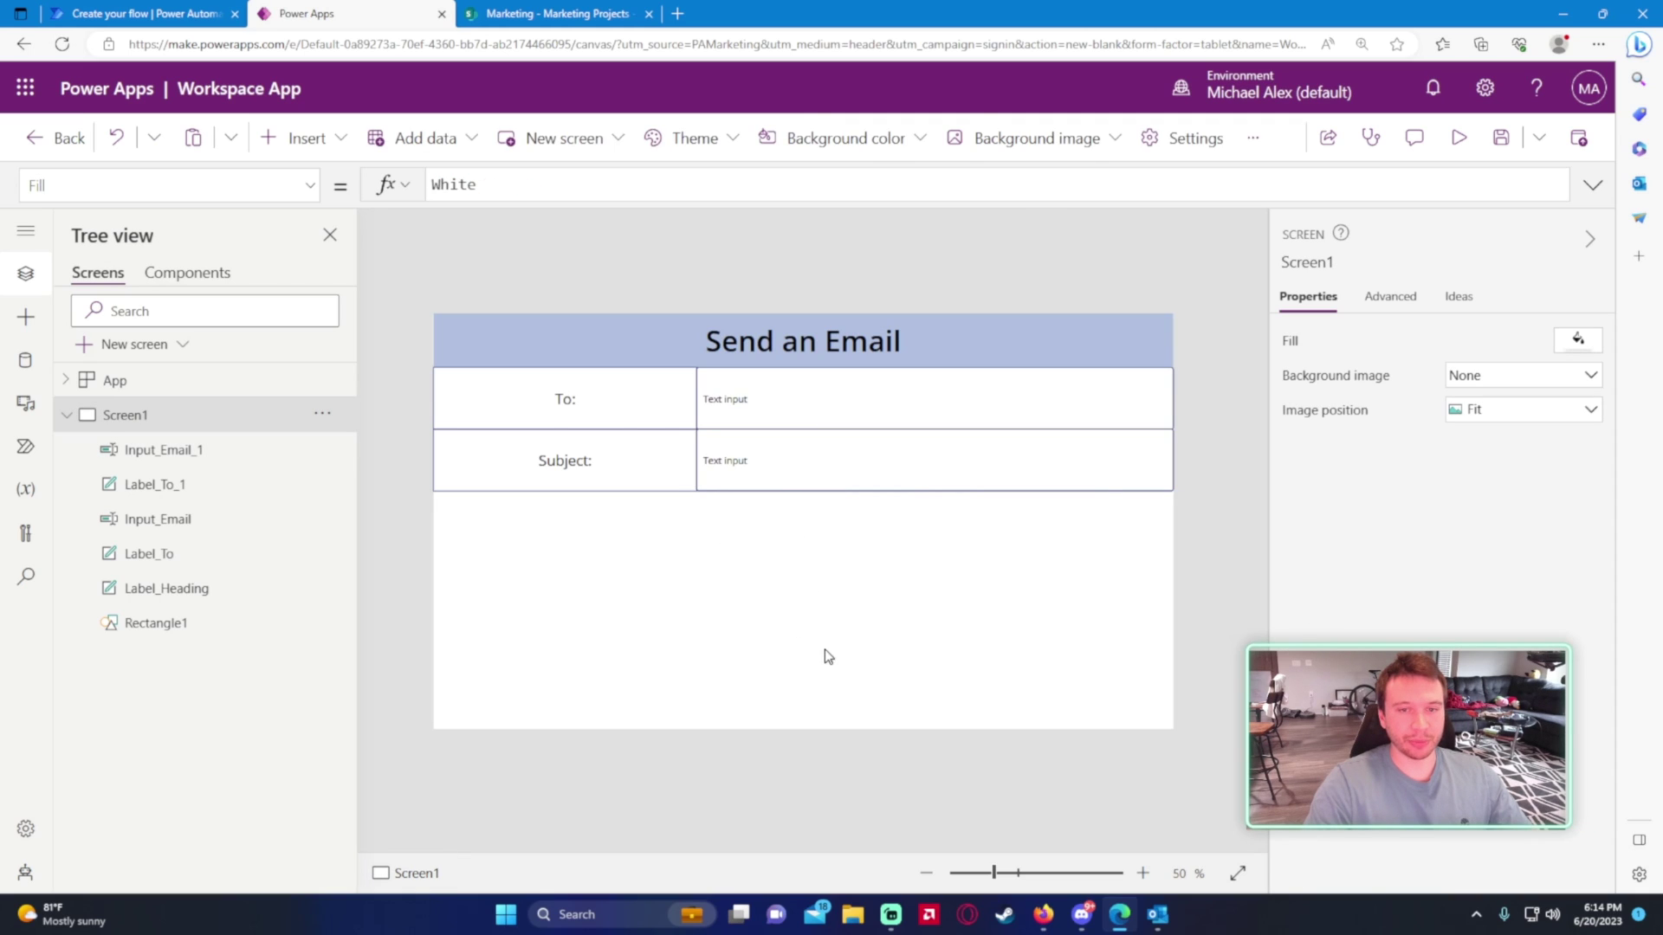
left_click(816, 482)
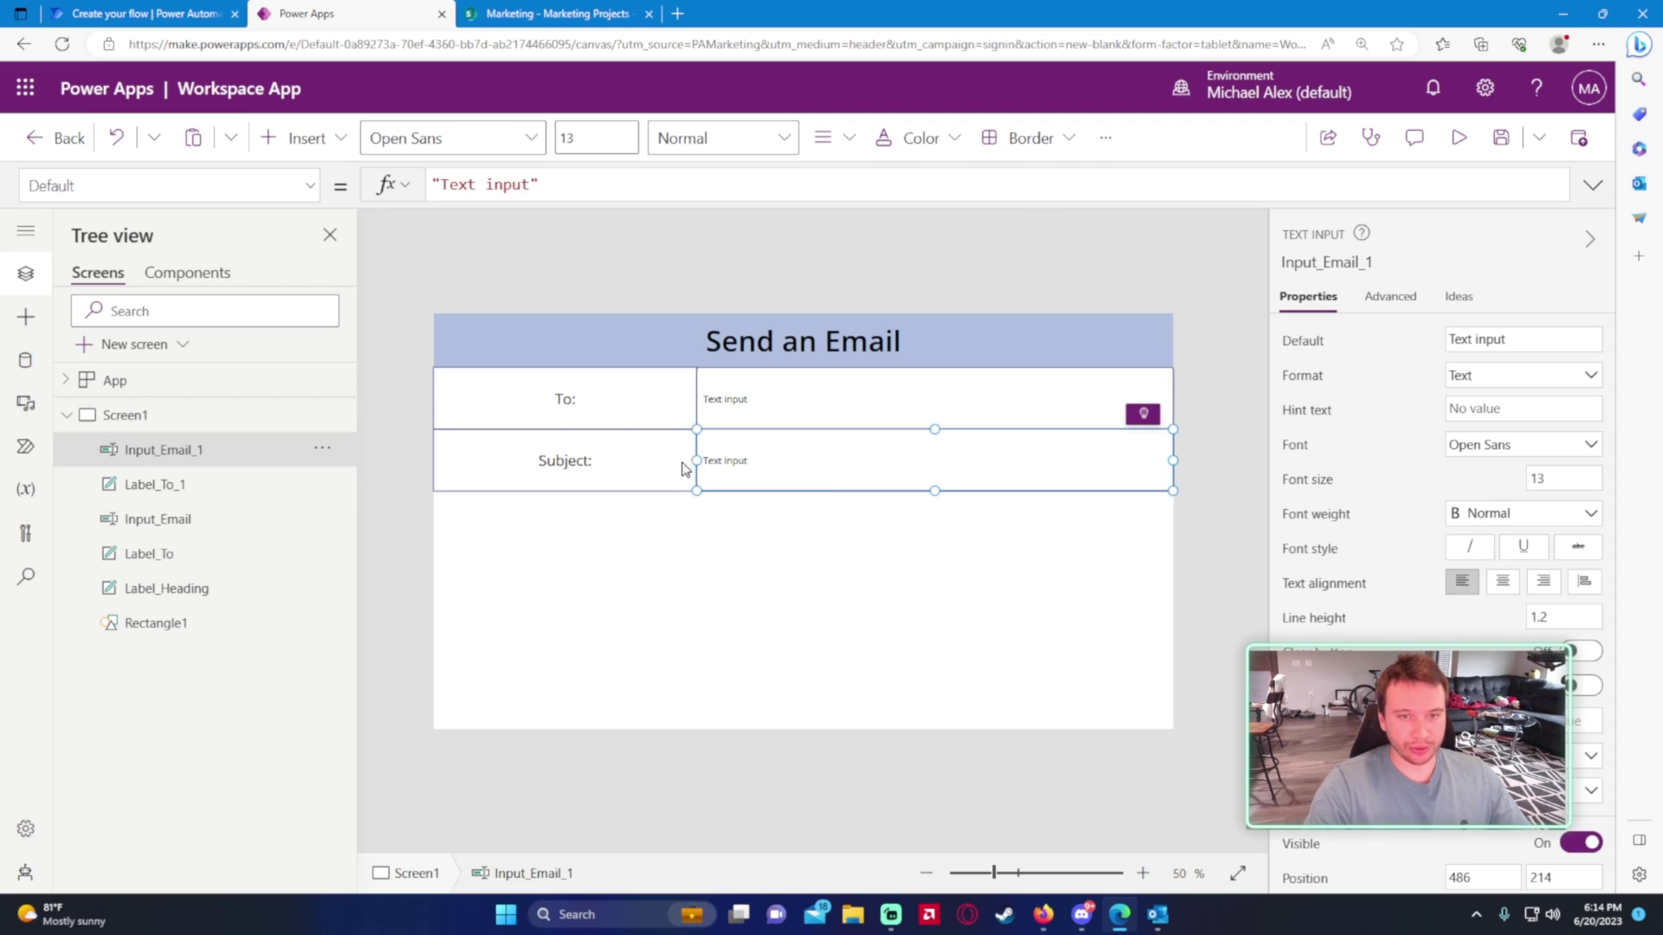
- Multi-select the form's labels and text inputs to review their shared properties
left_click(639, 452)
left_click(565, 399, "shift")
left_click(934, 399, "shift")
left_click(934, 460, "shift")
scroll(1528, 589, "down", 5)
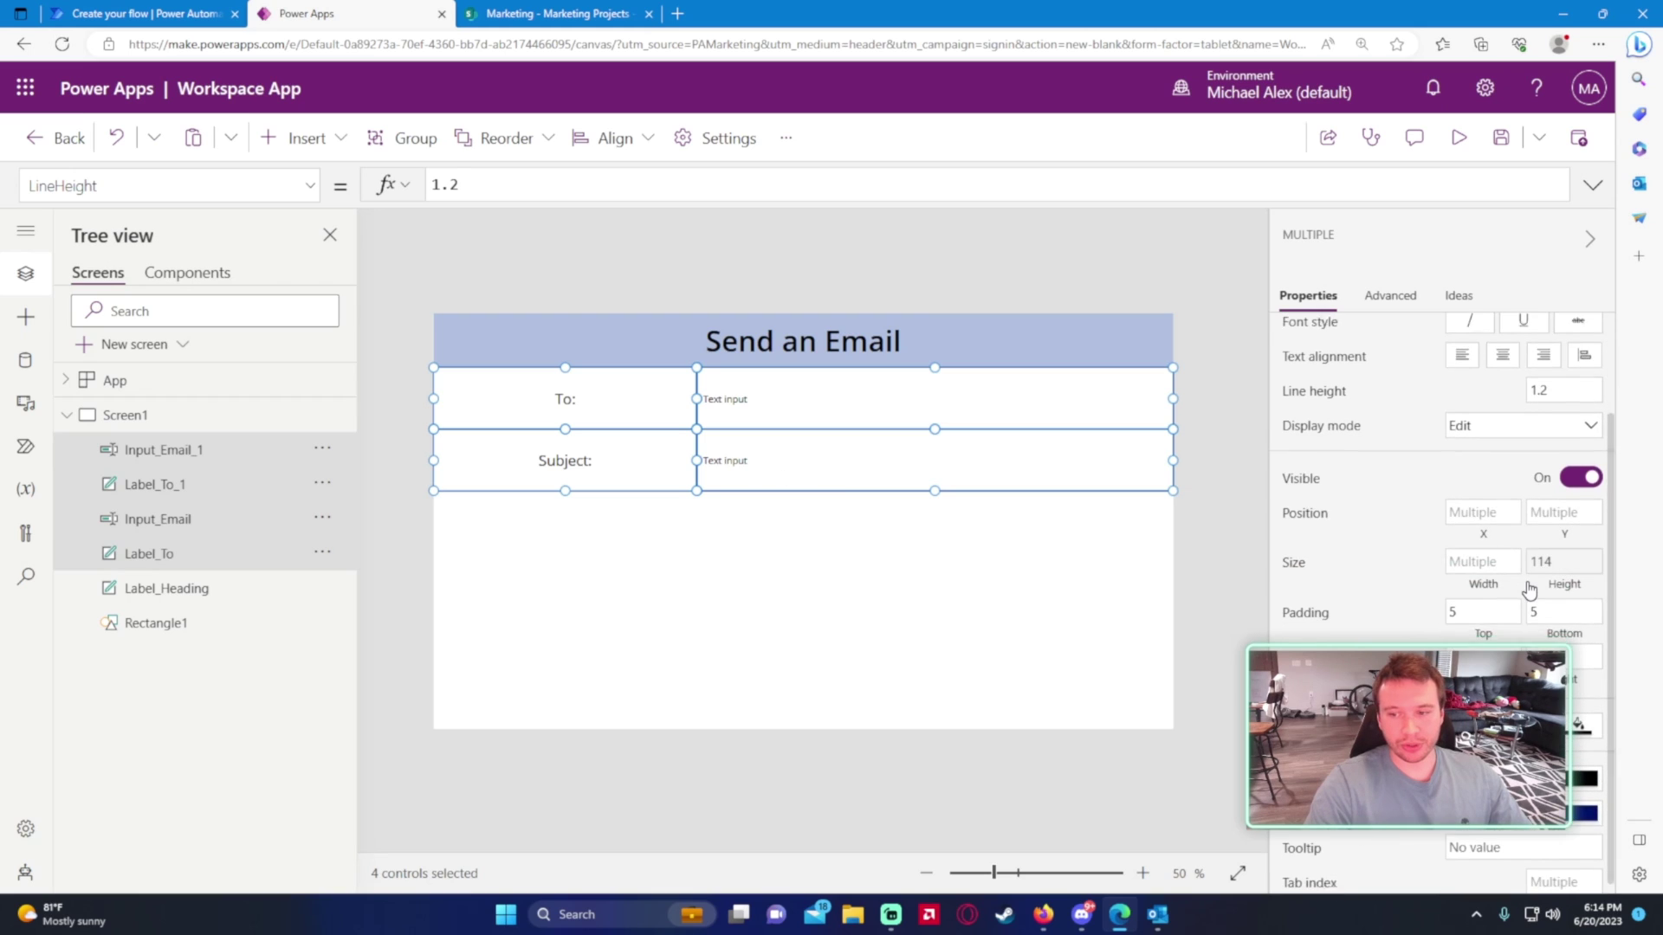
left_click(875, 523)
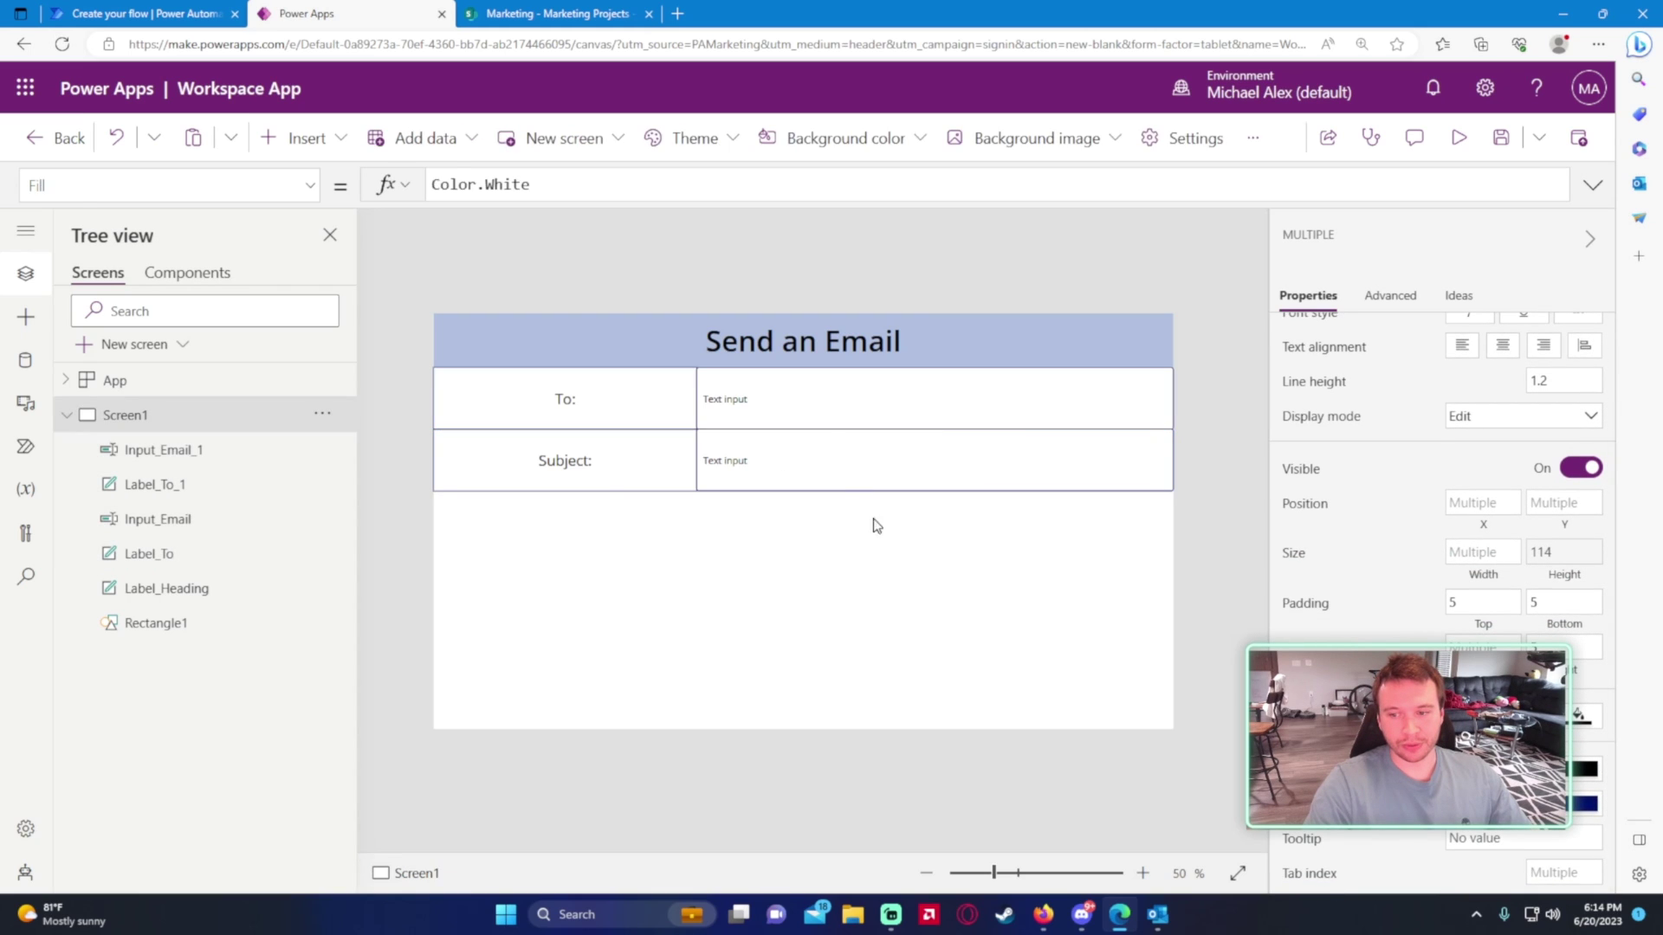
left_click(812, 415)
left_click(810, 460, "shift")
scroll(1528, 519, "down", 5)
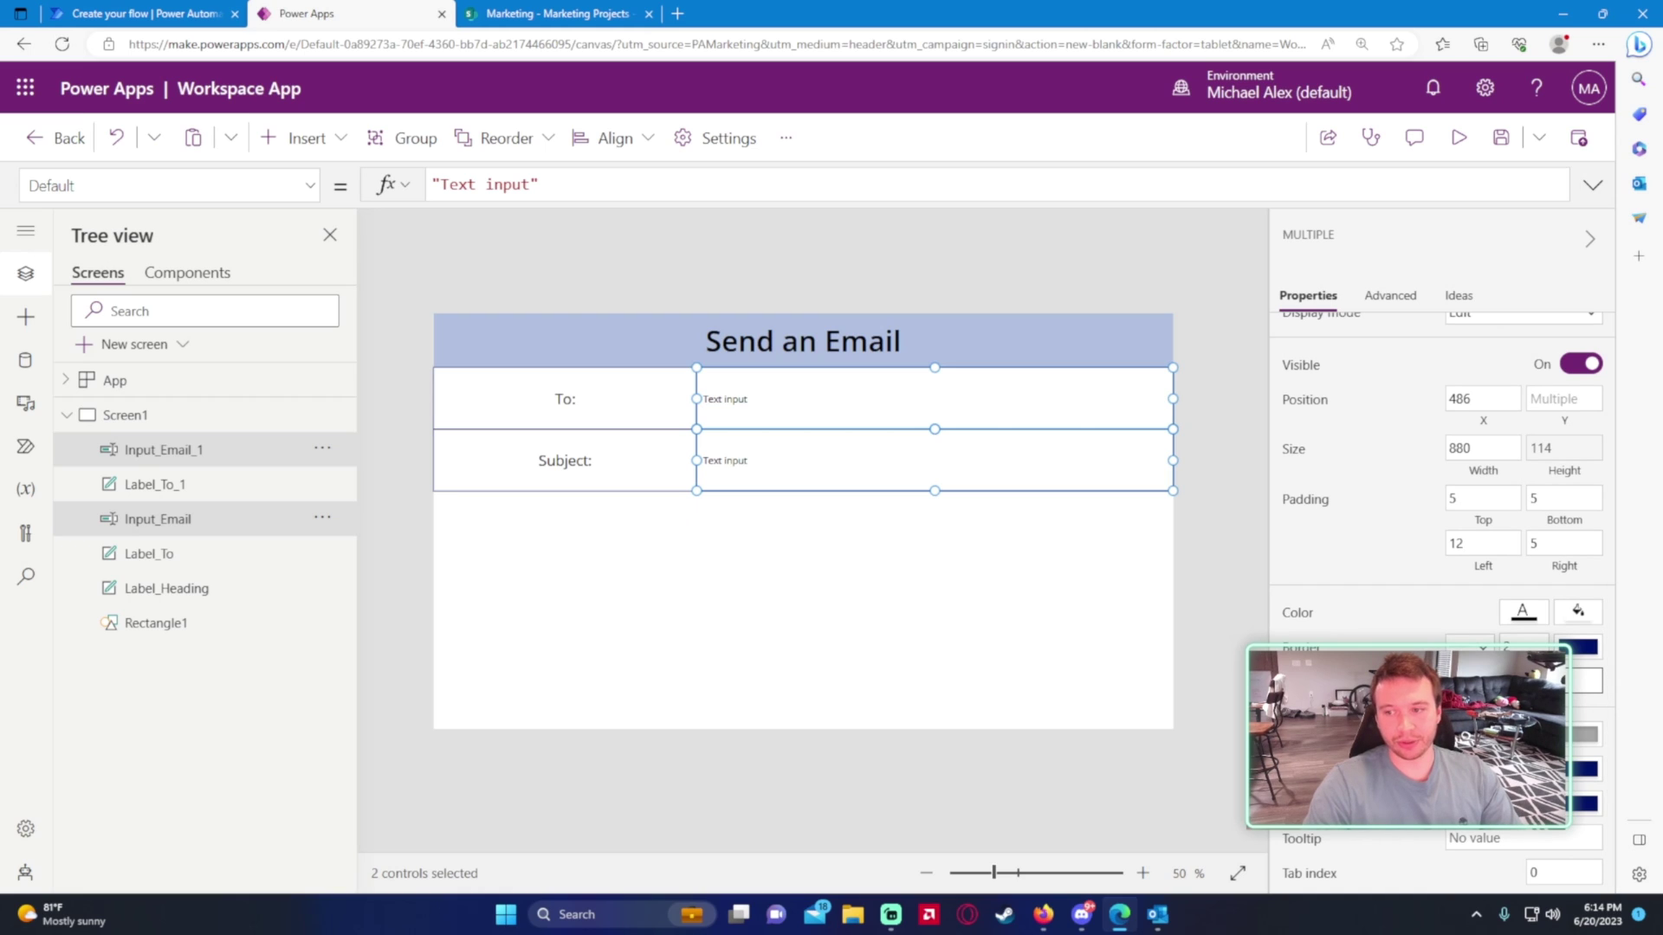
left_click(923, 608)
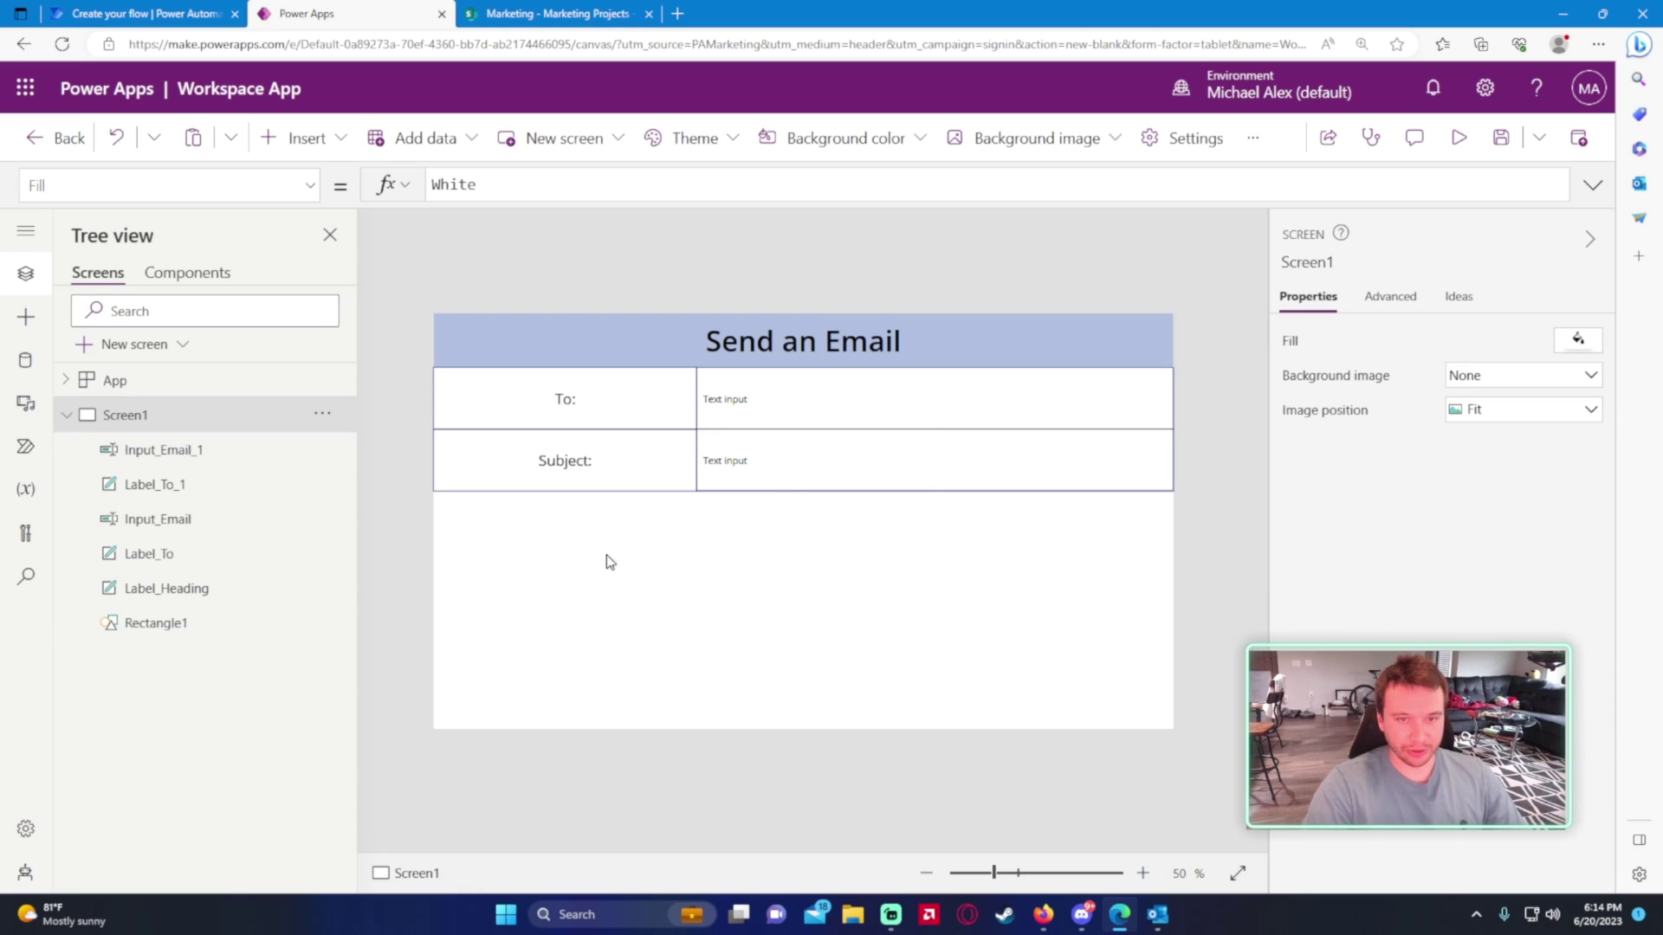
- Set the border thickness of the To: and Subject: labels to 0
left_click(605, 468)
left_click(605, 416, "shift")
scroll(1385, 606, "down", 4)
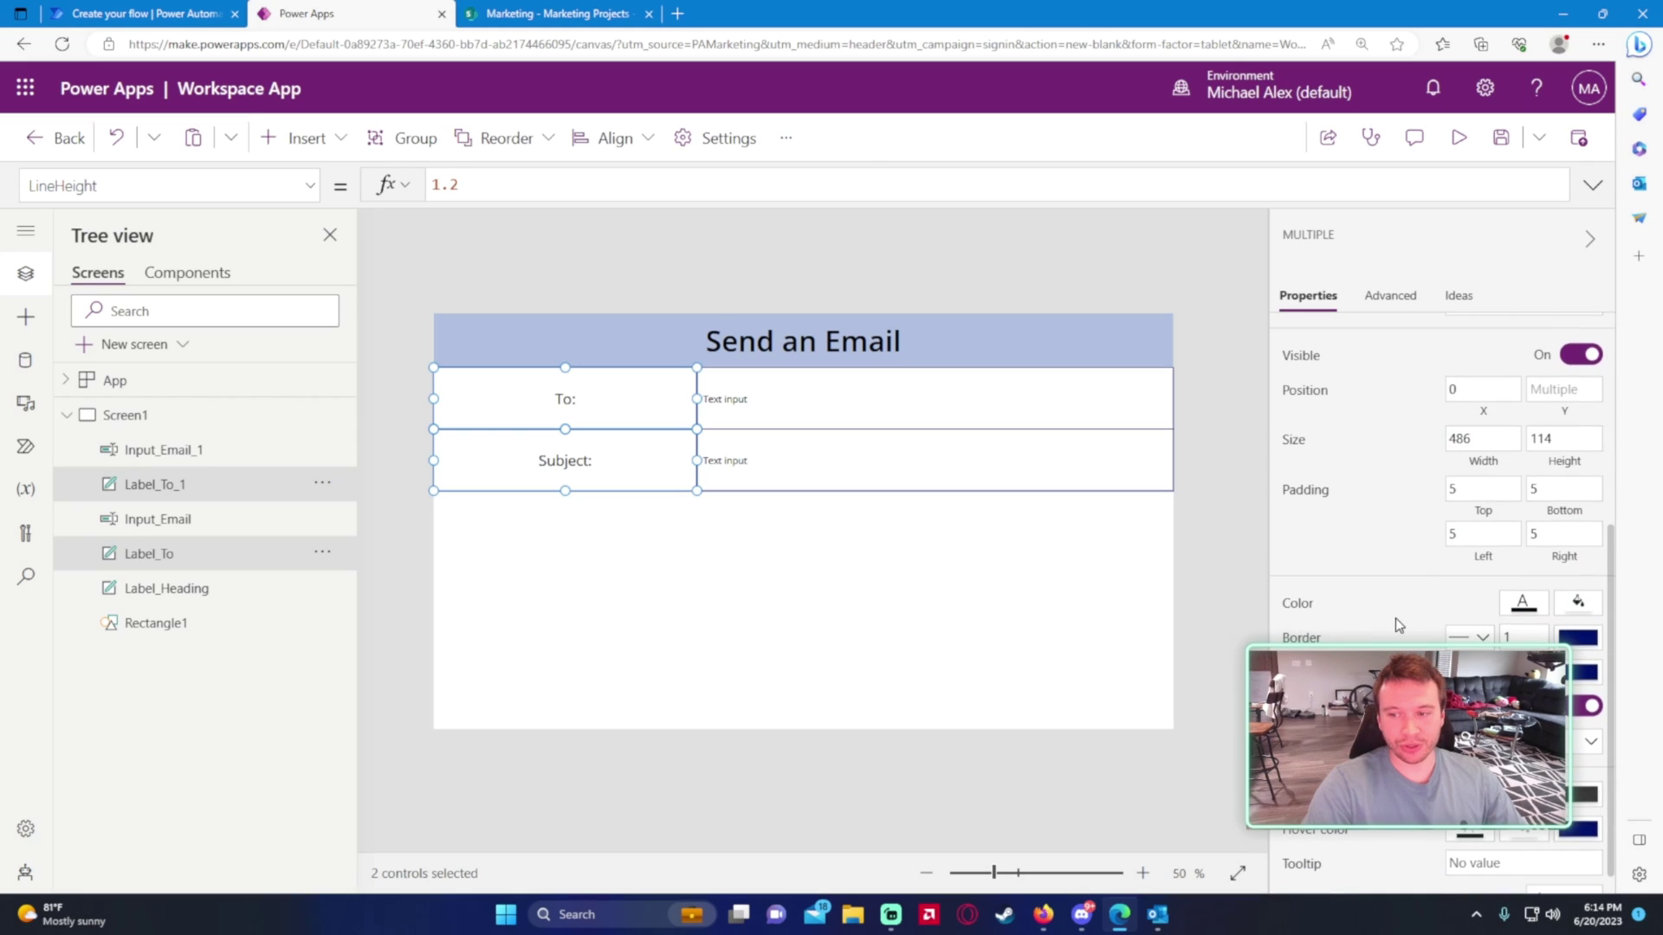
left_click(1517, 636)
left_click(740, 678)
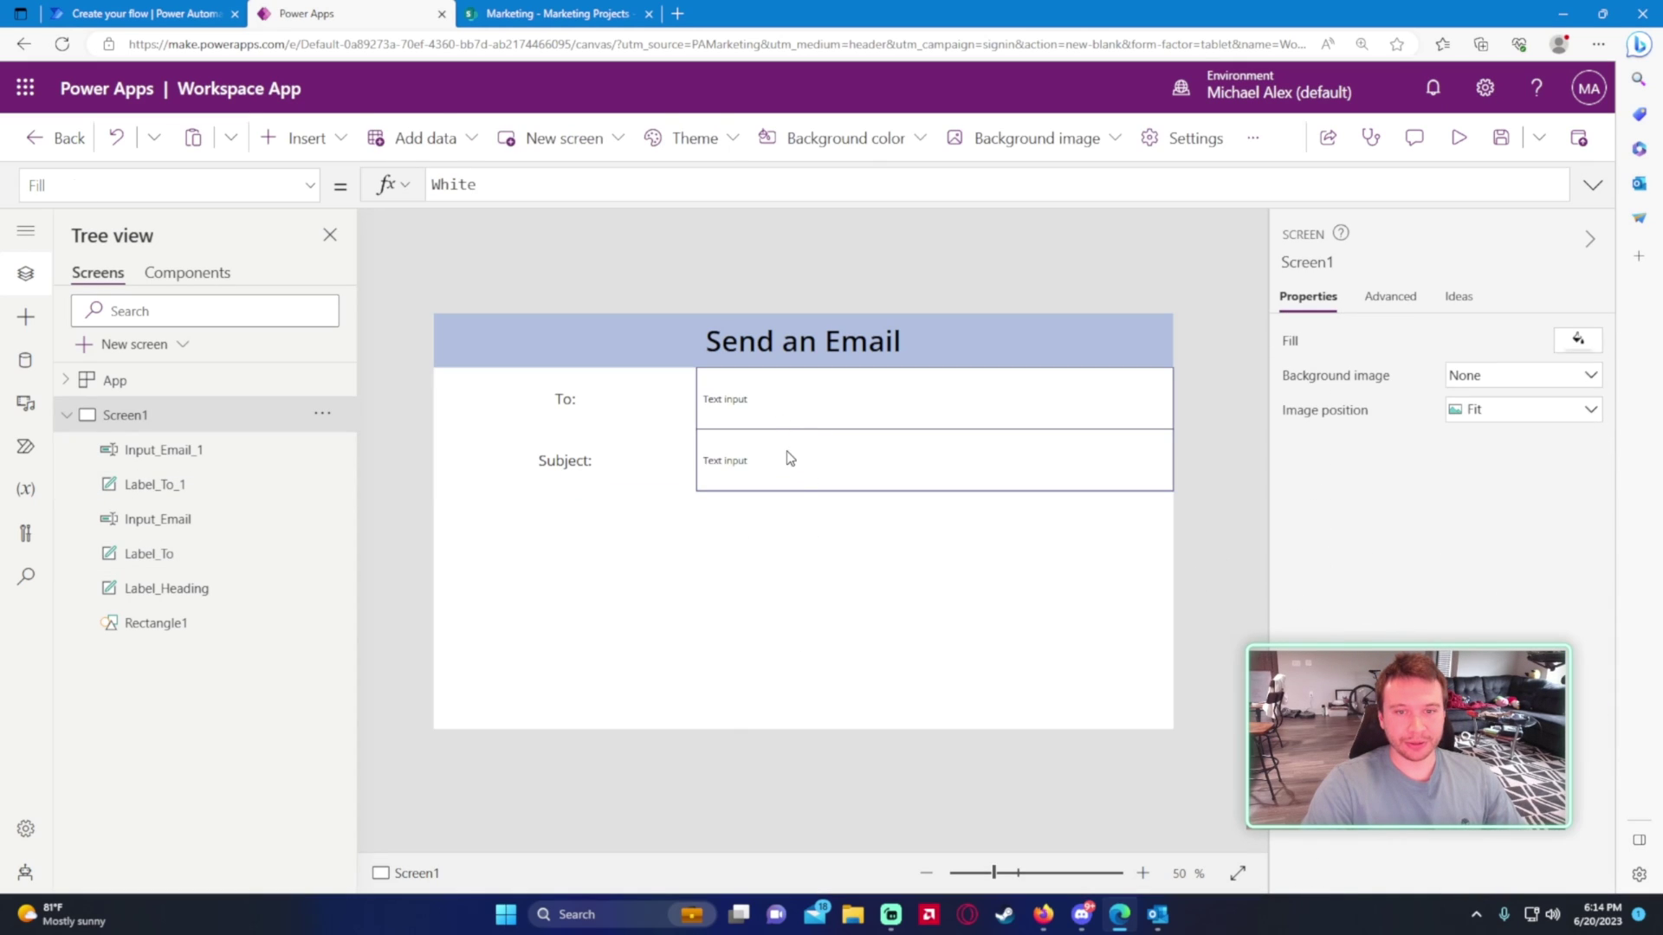
left_click(788, 418)
- Delete the 'Text input' wording from the To: input's Default property
left_click(252, 184)
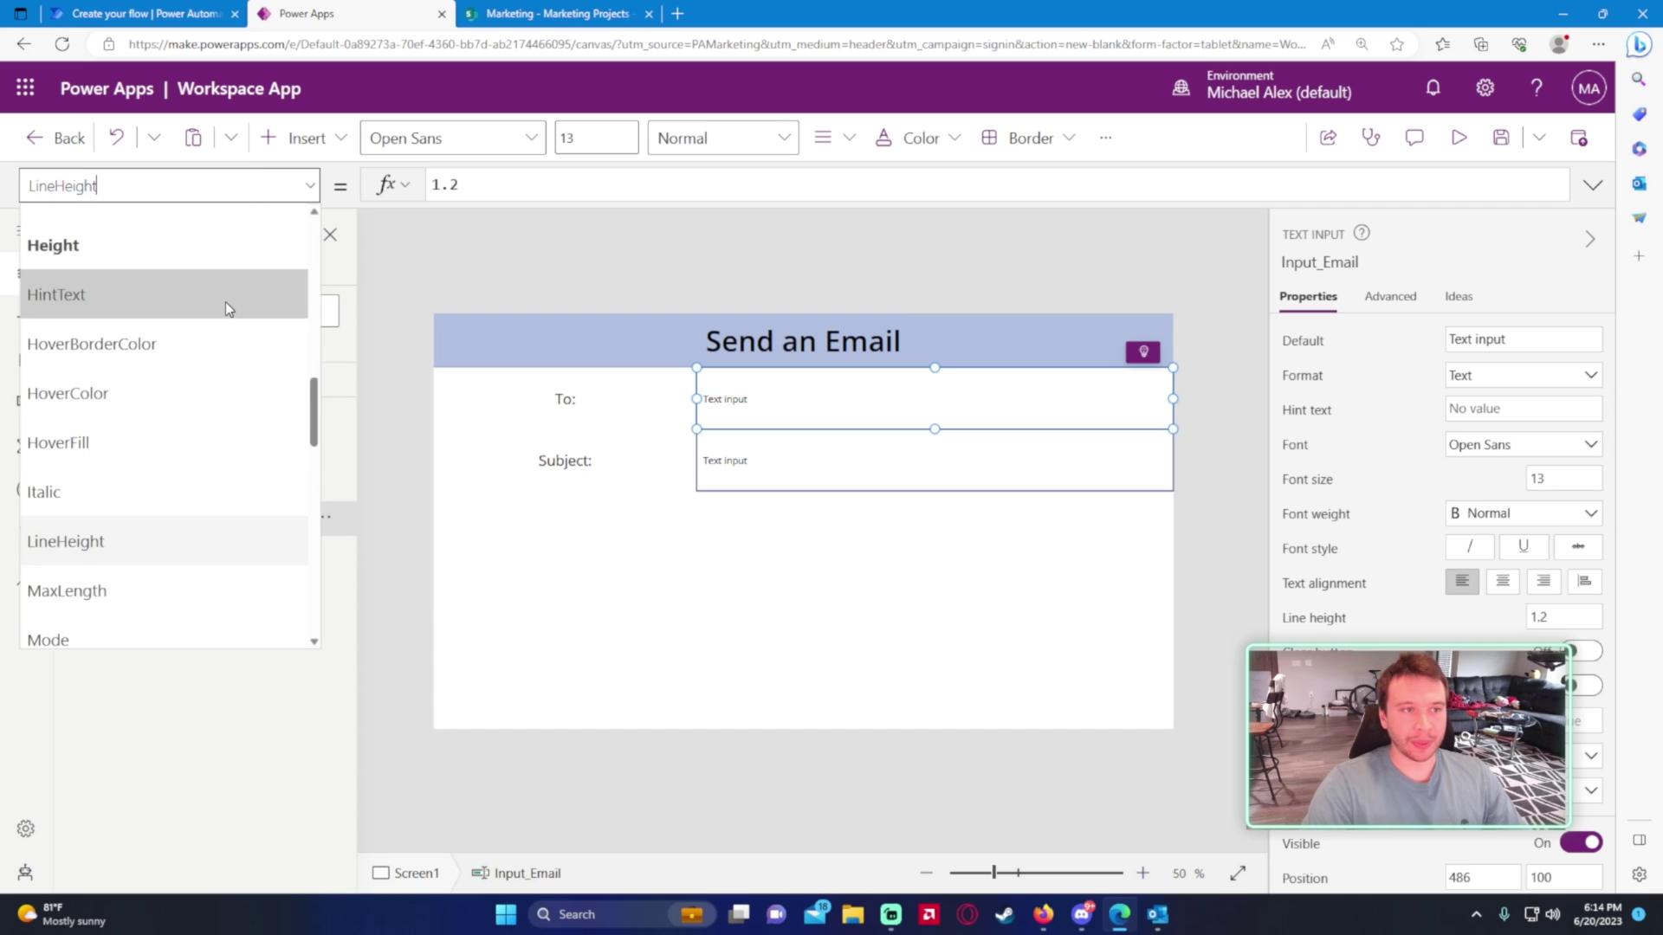
scroll(173, 389, "up", 2)
scroll(139, 440, "down", 4)
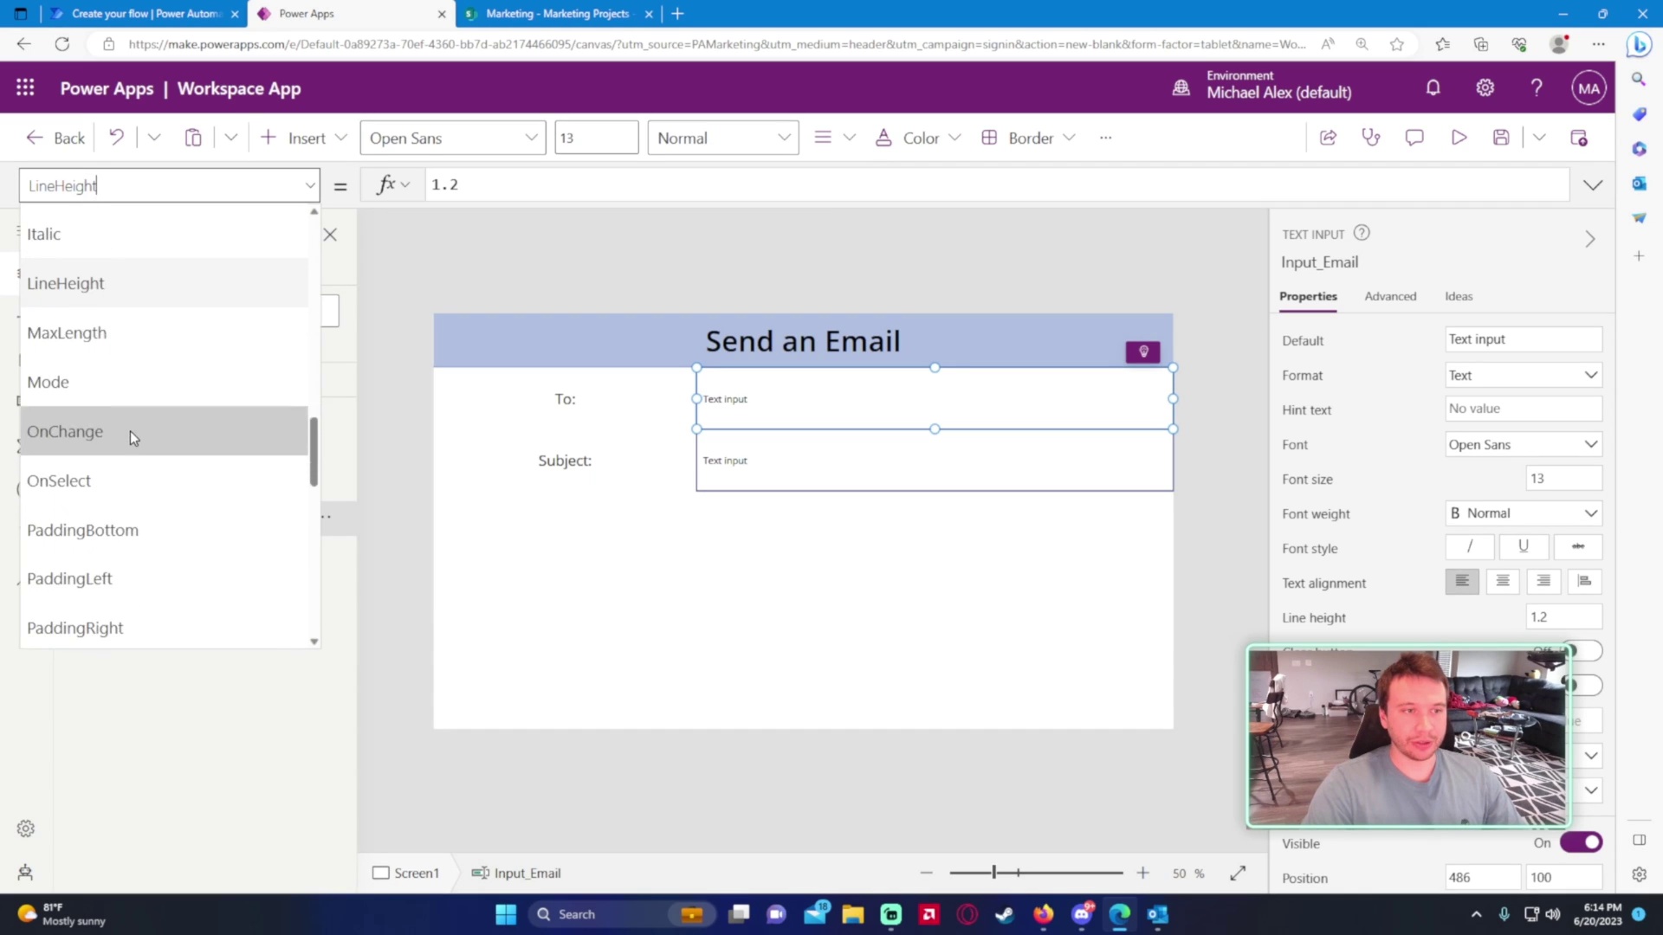
scroll(131, 437, "down", 5)
scroll(138, 476, "up", 5)
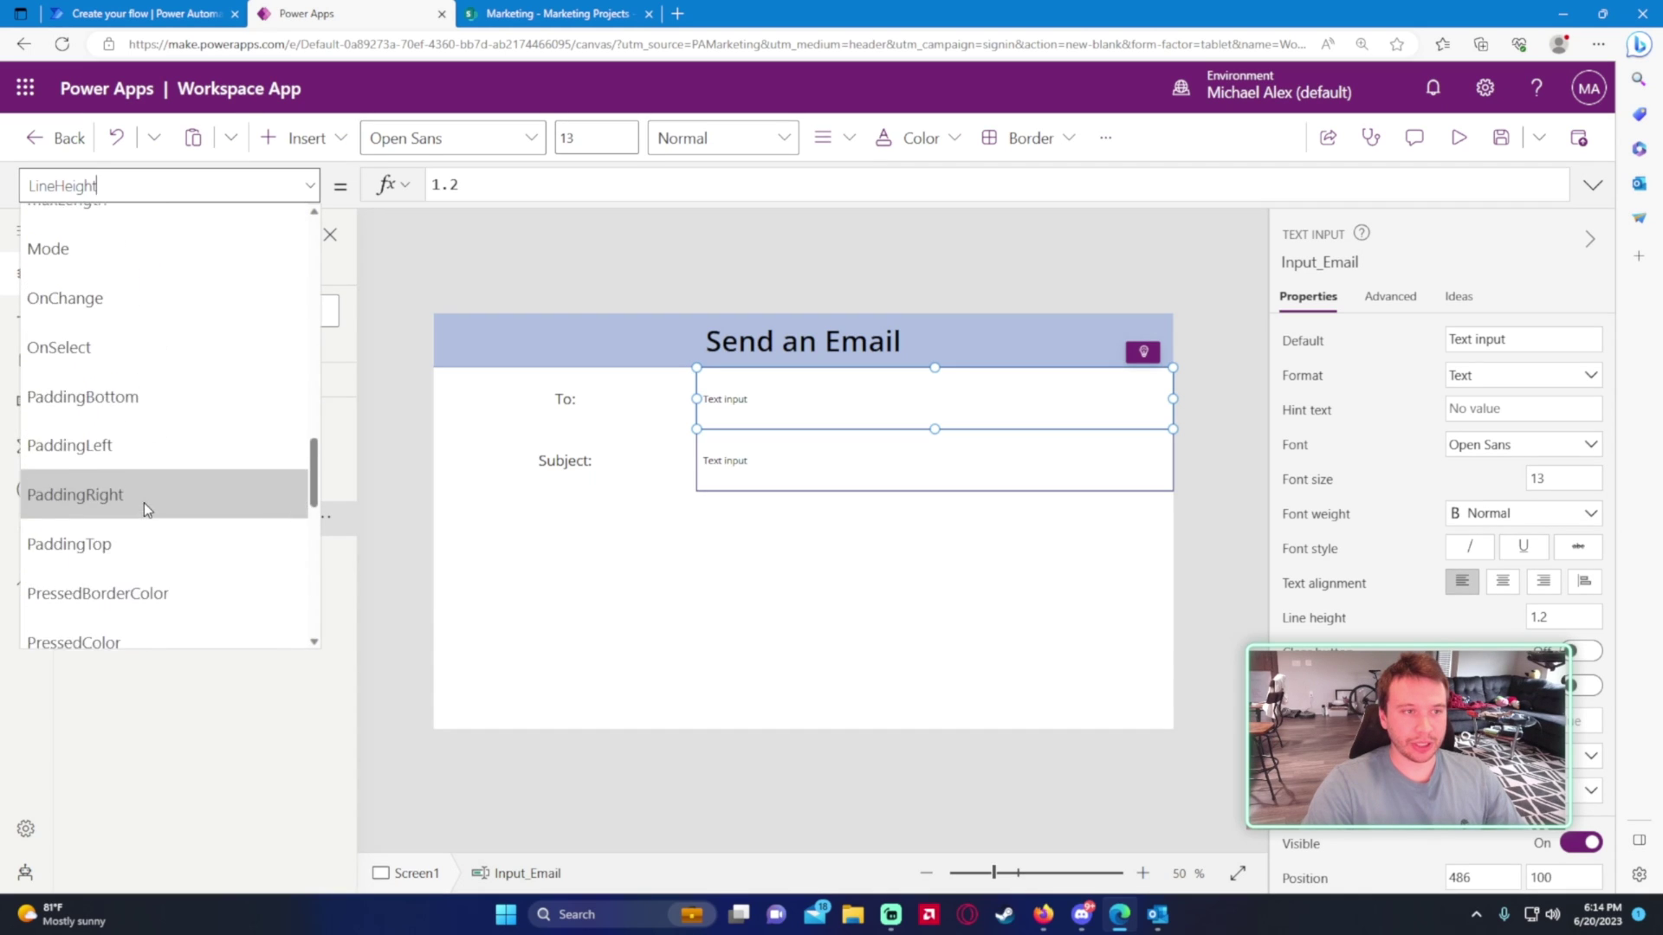
scroll(144, 503, "up", 2)
left_click(113, 252)
scroll(174, 390, "up", 5)
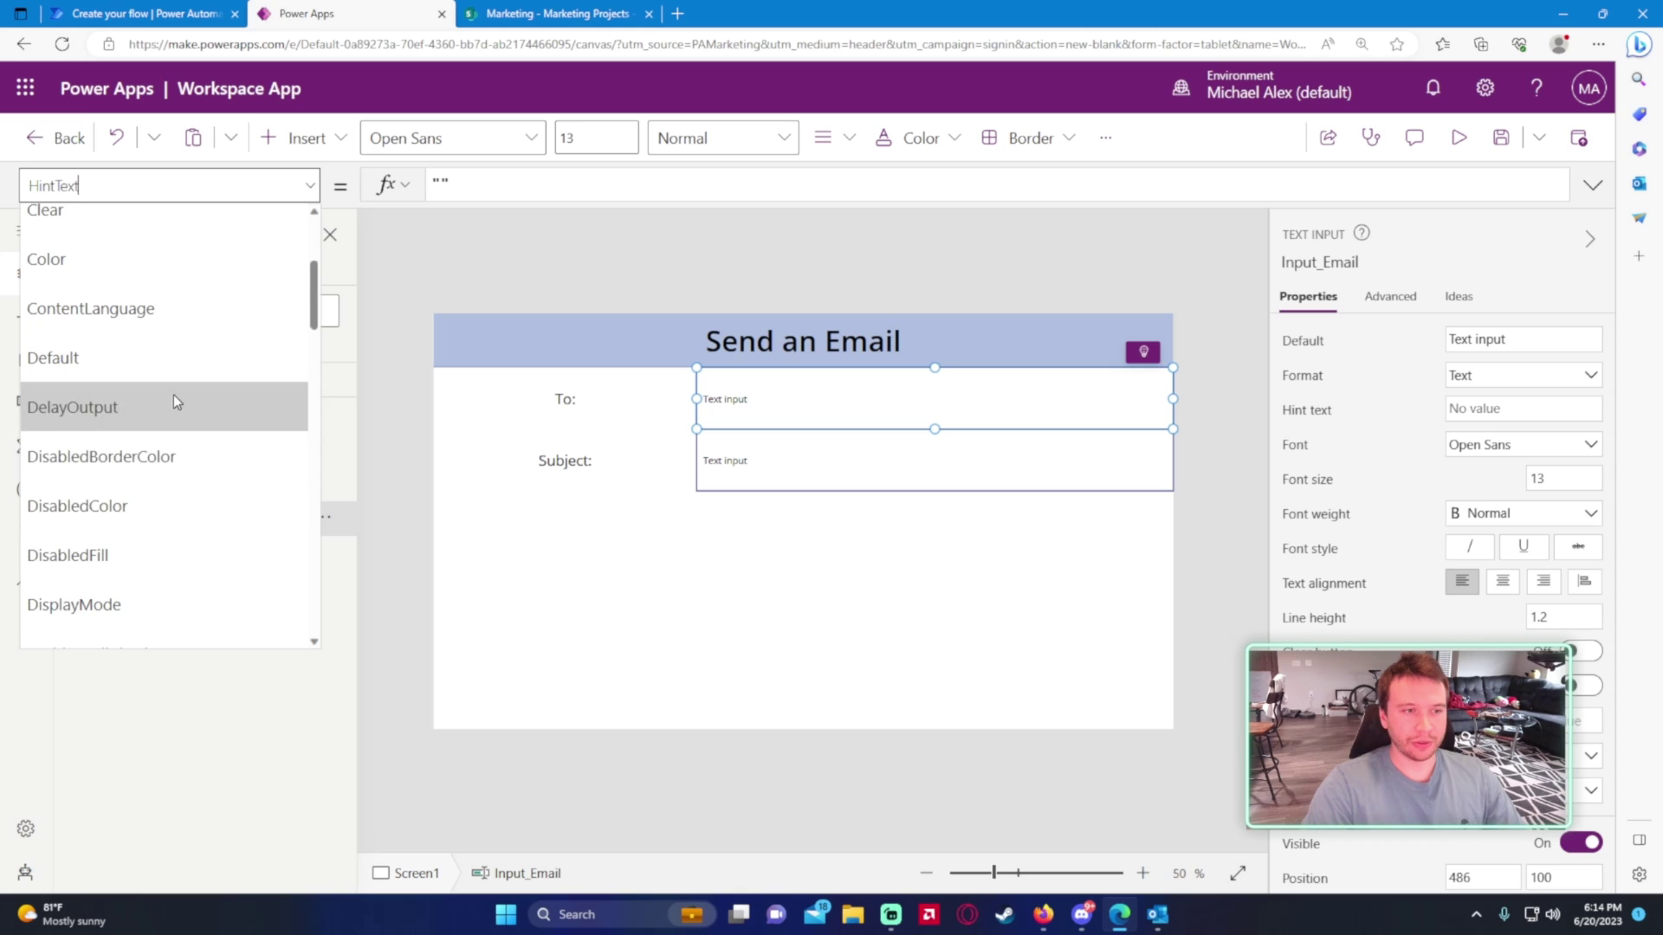
left_click(167, 358)
left_click_drag(532, 184, 442, 183)
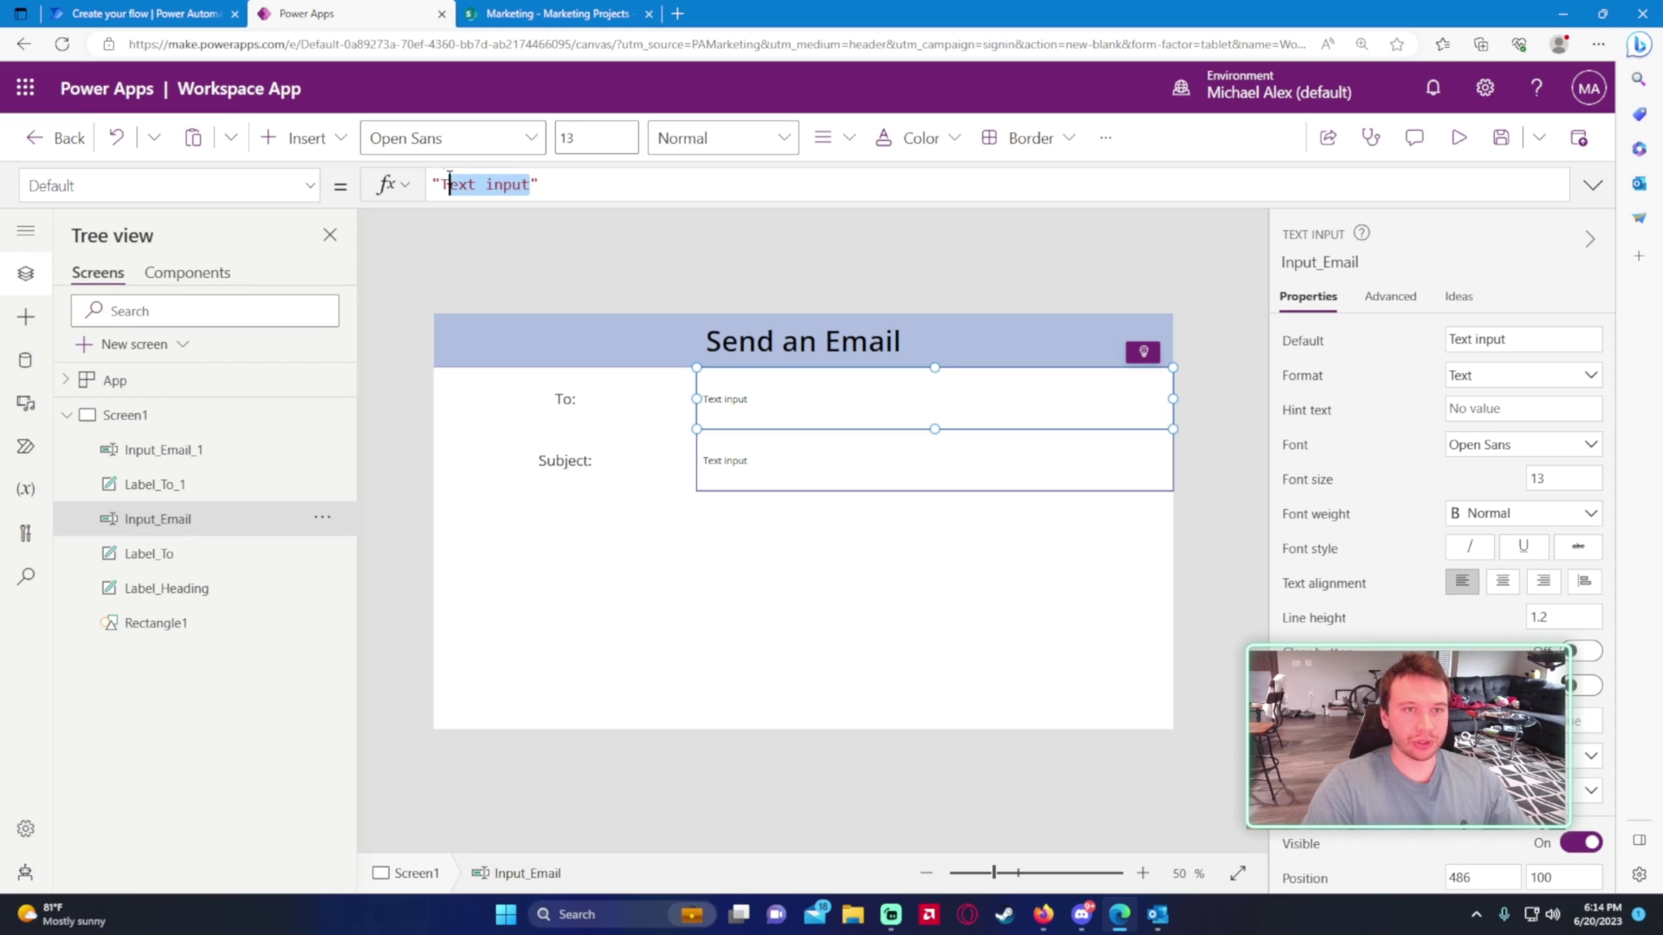
key("BackSpace")
- Clear the Subject input's 'Text input' default as well
left_click(827, 486)
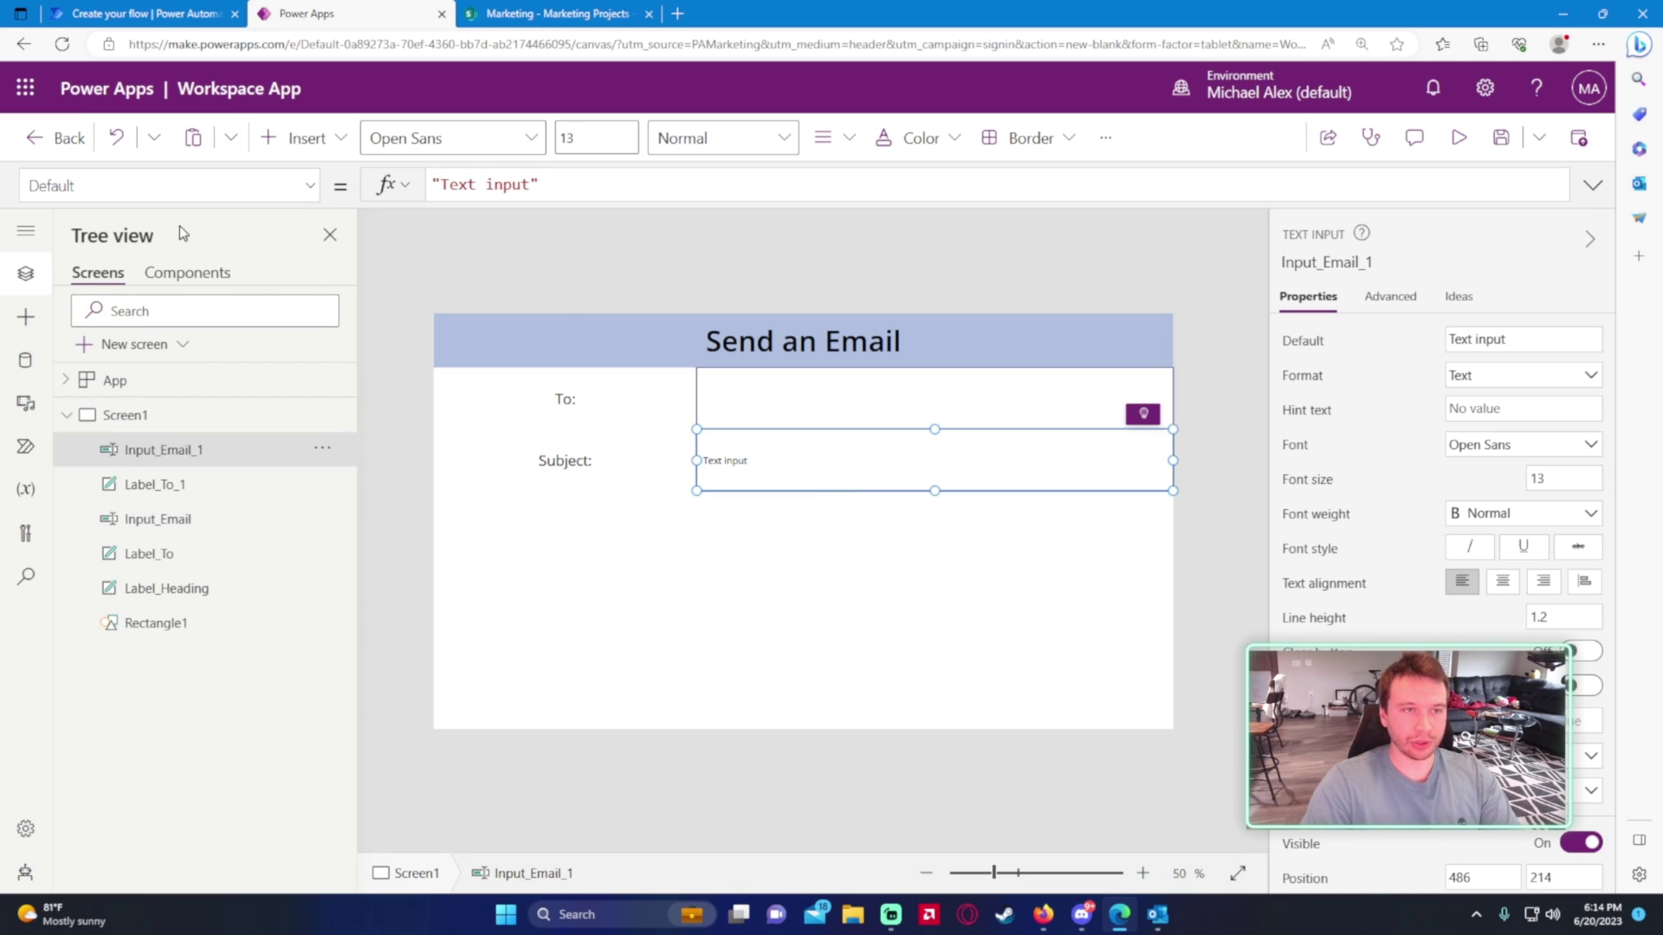
left_click_drag(527, 185, 450, 184)
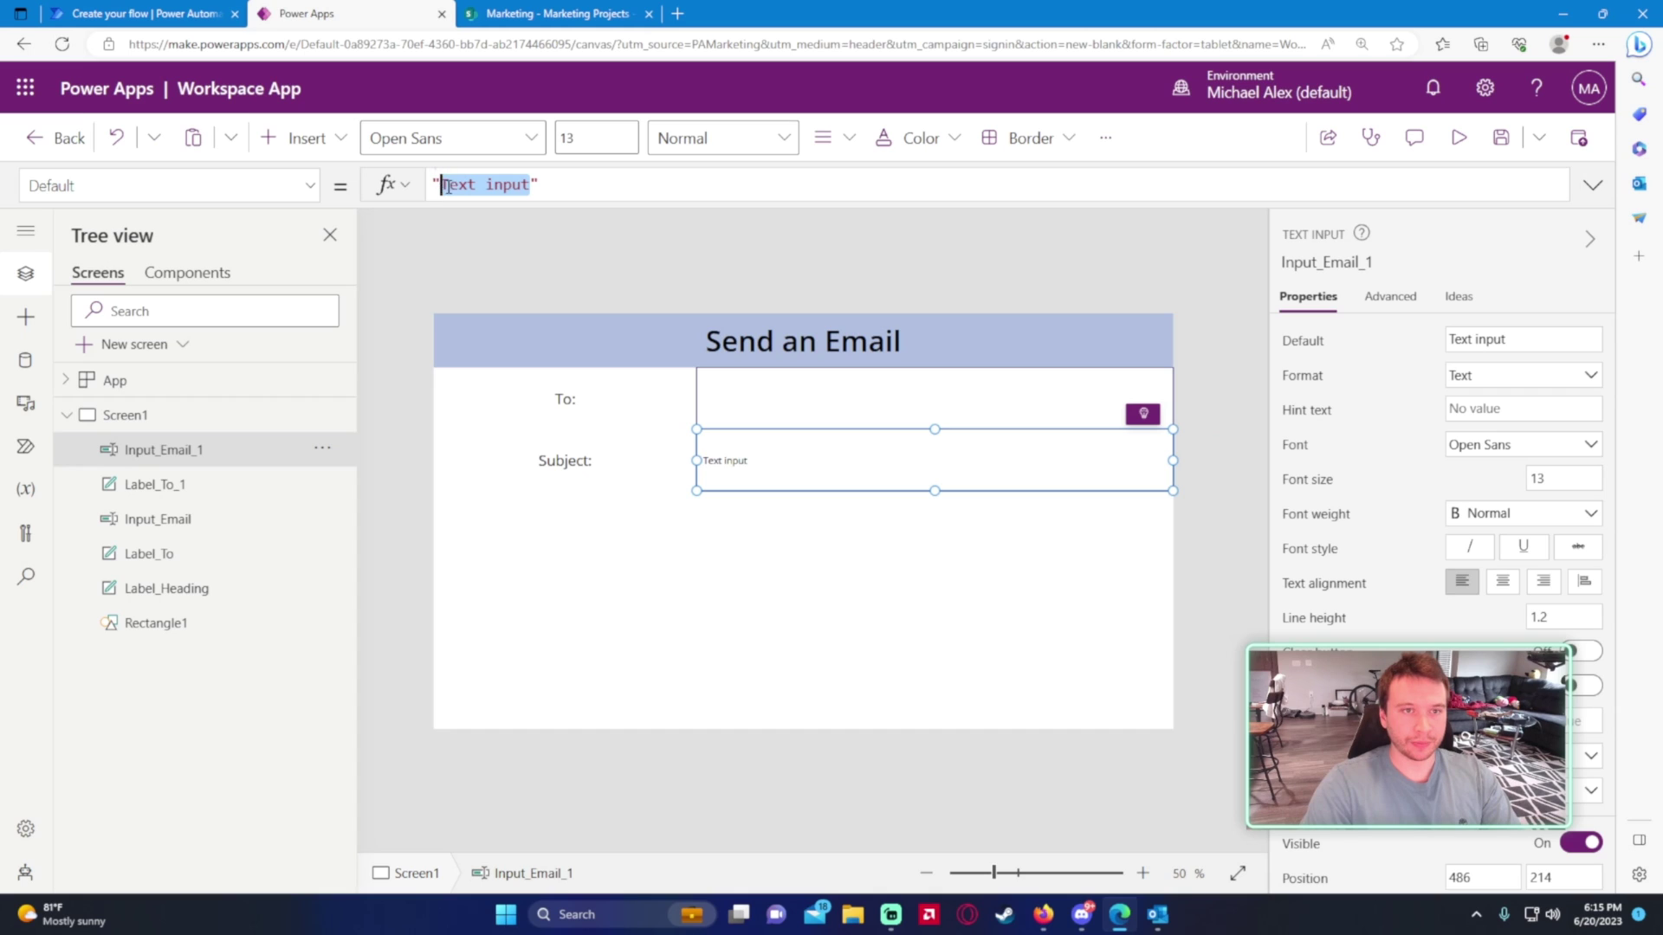
left_click(649, 595)
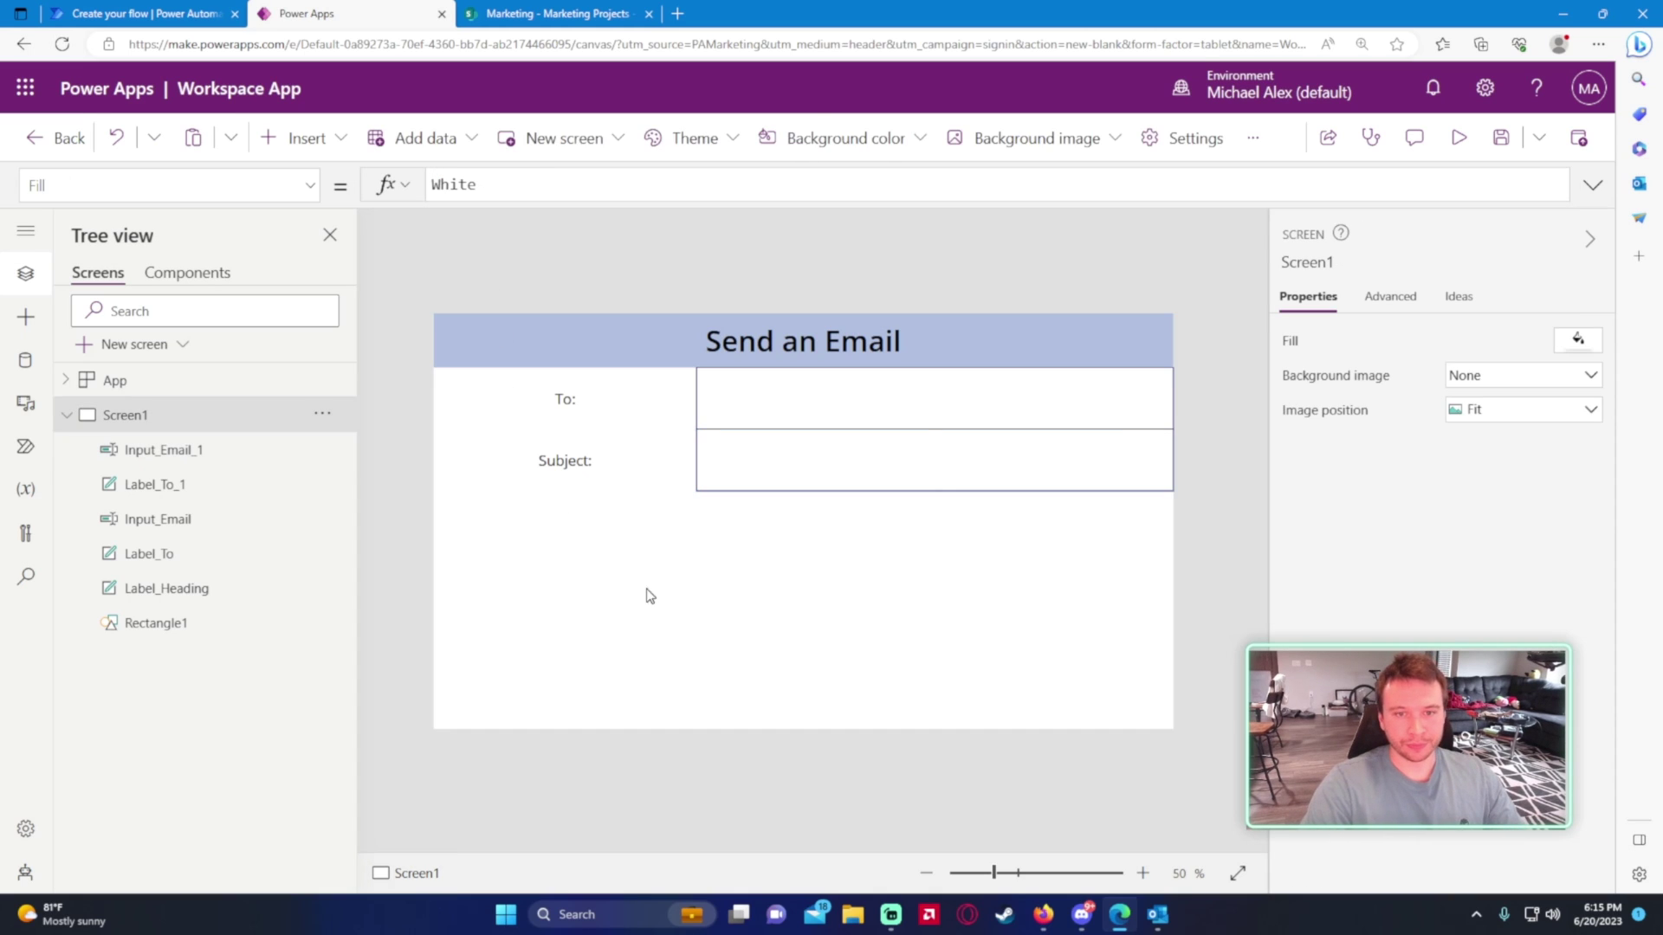
key("ctrl+Tab")
key("ctrl+Tab")
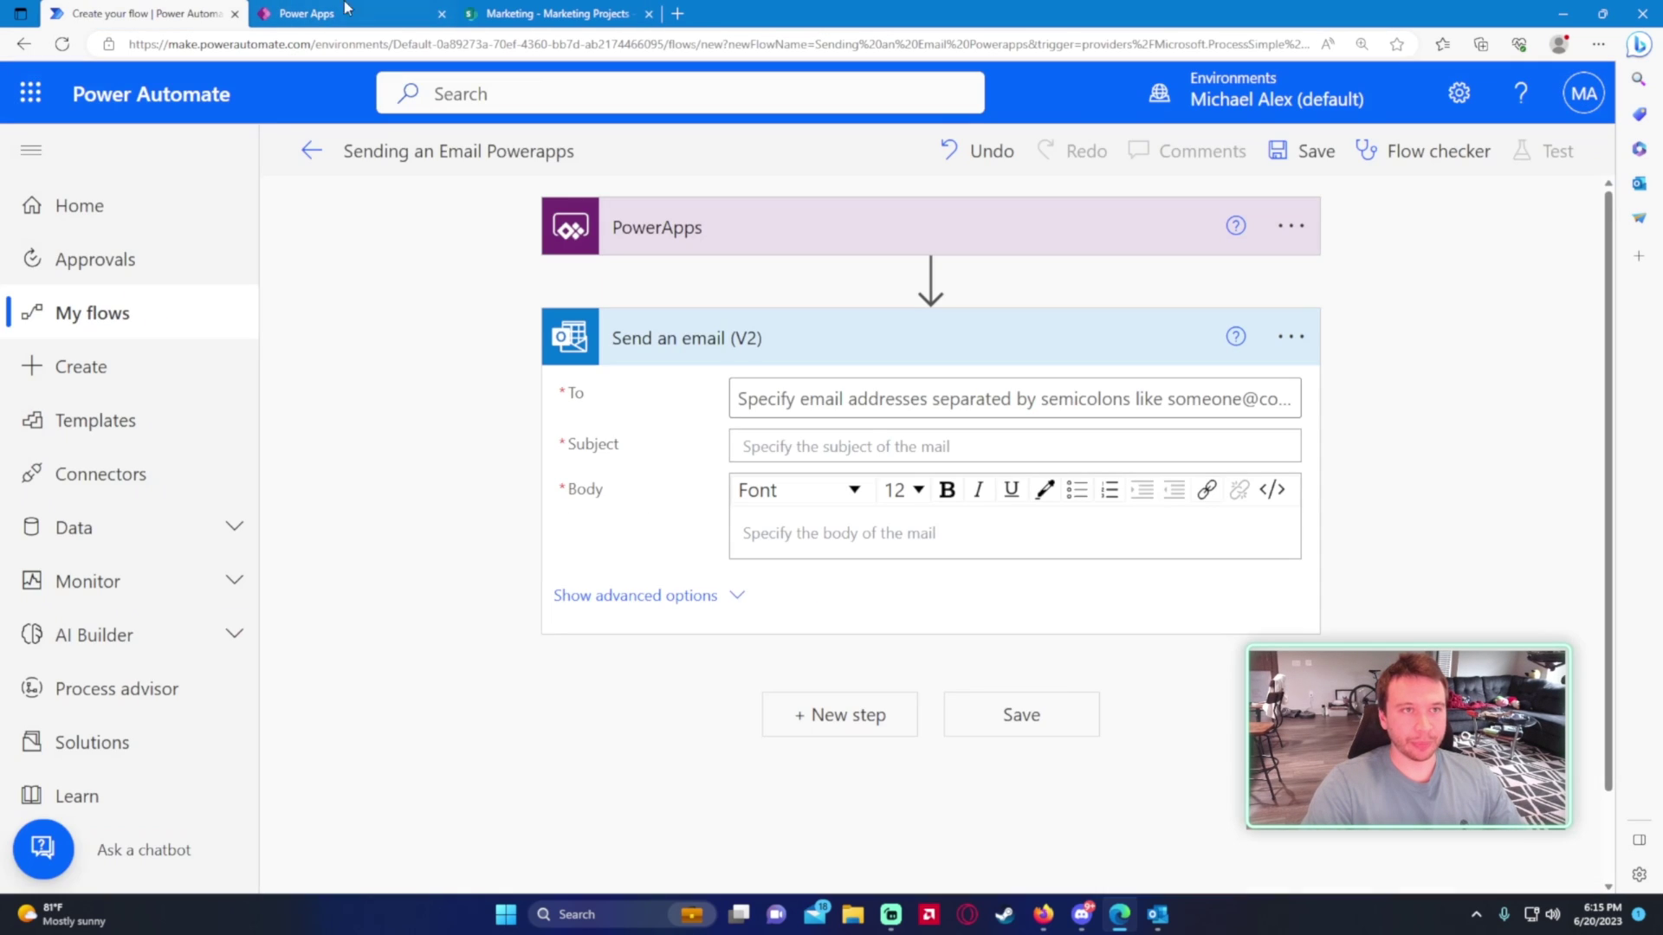
key("ctrl+Tab")
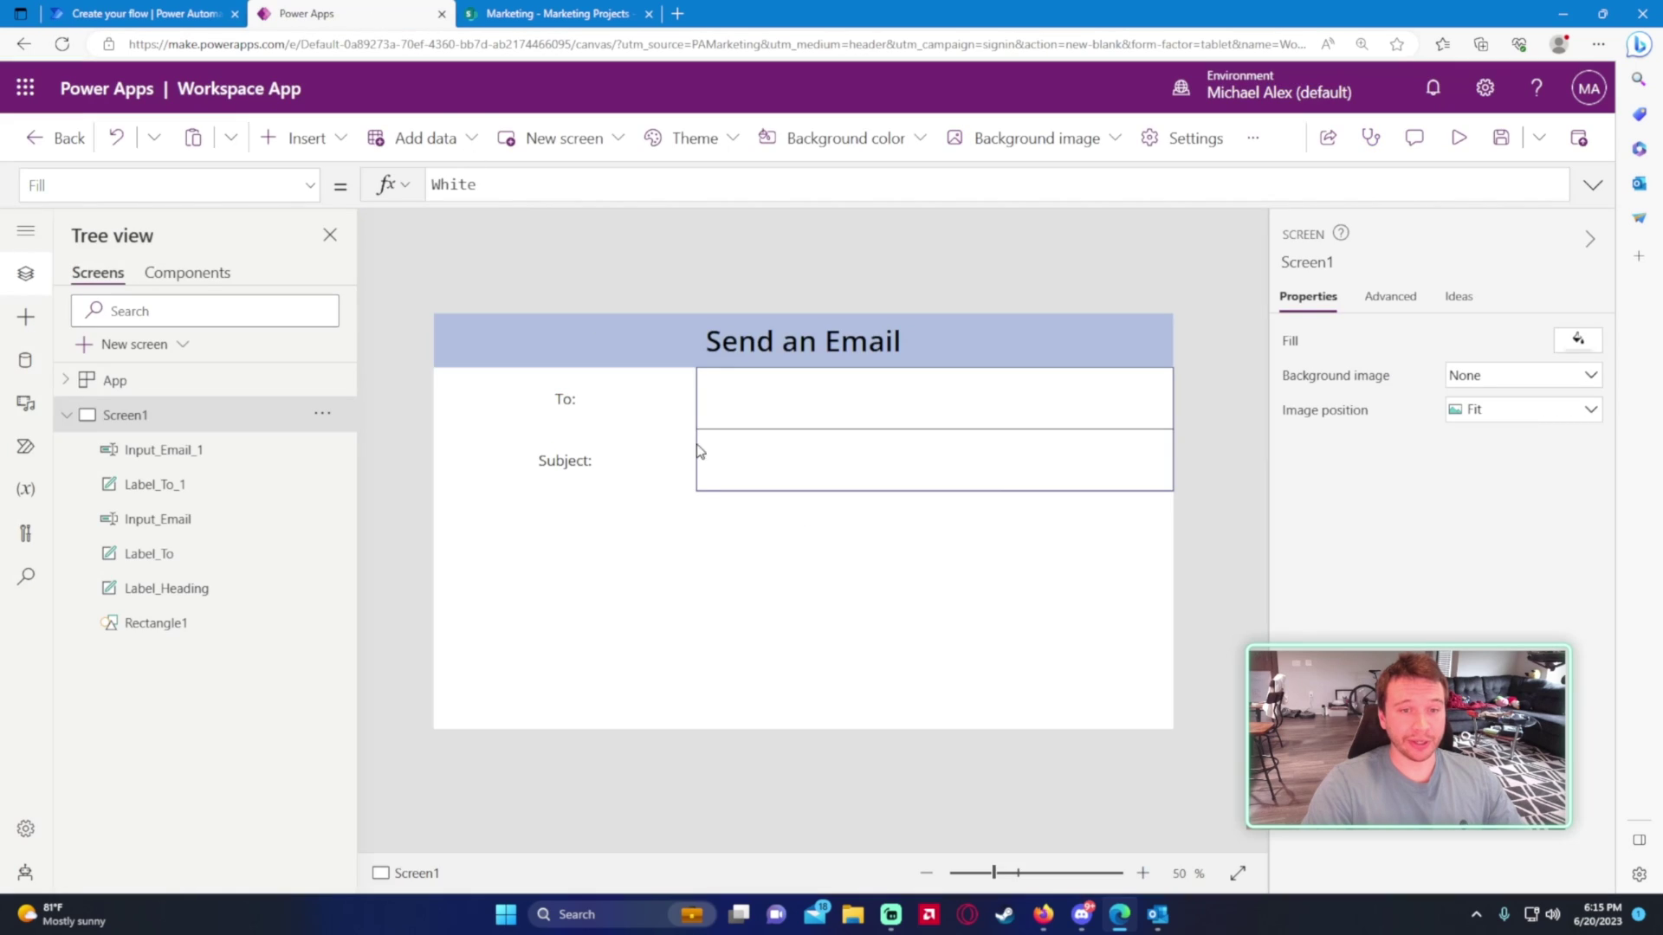
- Rename Label_To_1 to Label_Subject and Input_Email_1 to Input_Subject
double_click(259, 486)
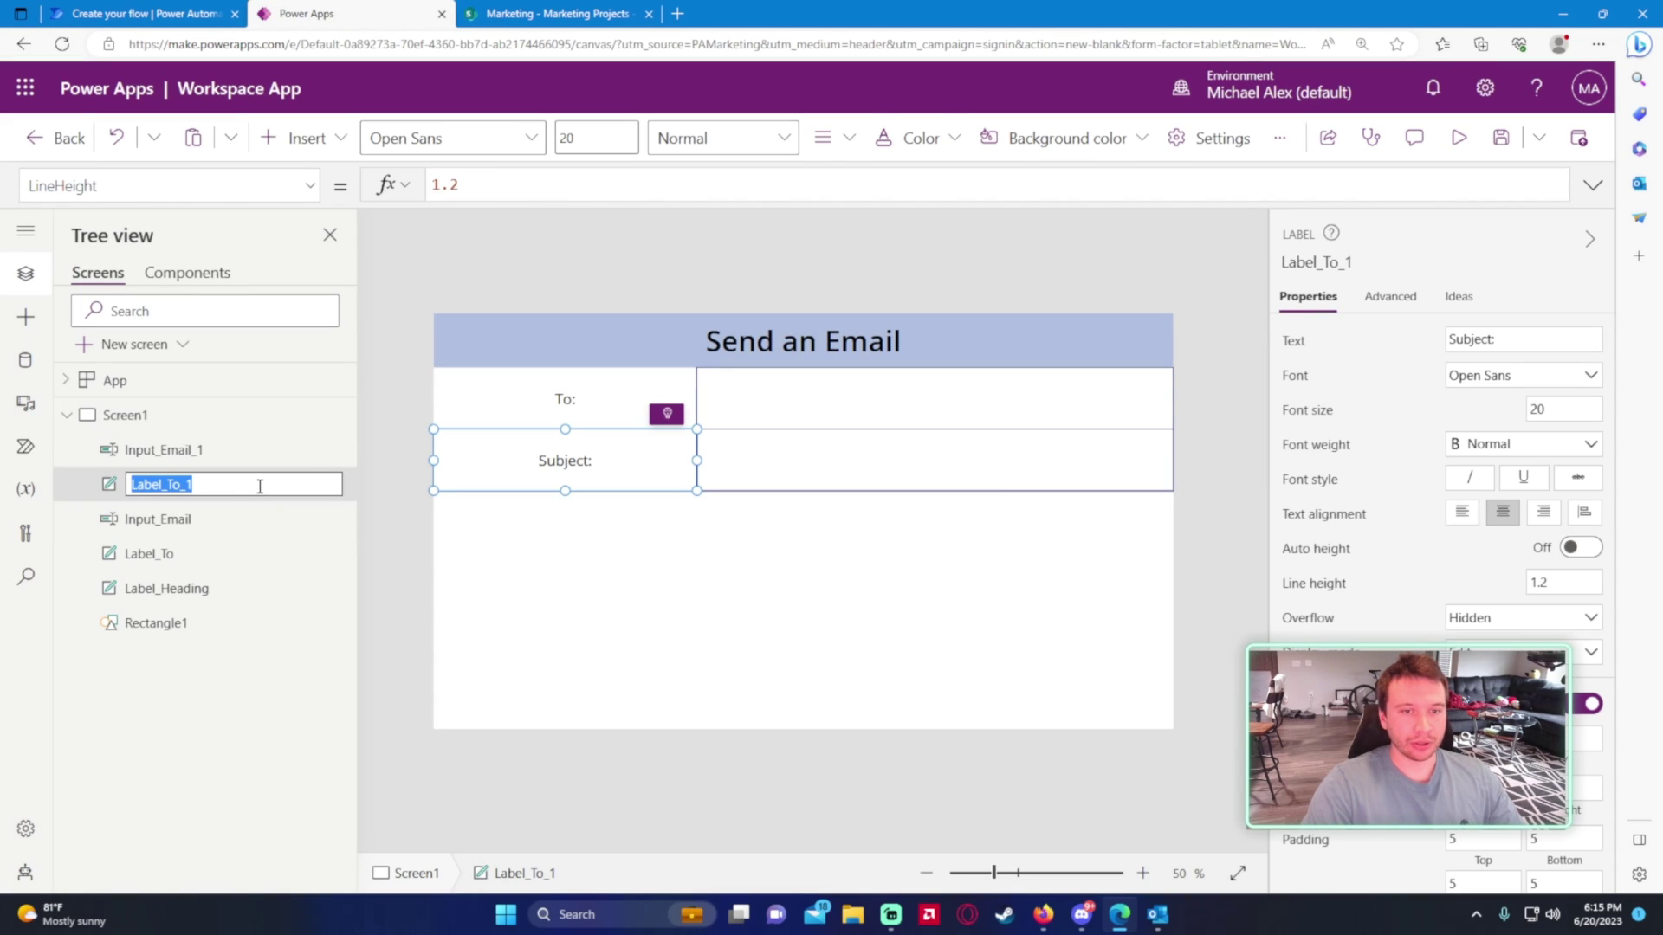
left_click(263, 488)
key("ctrl+a")
type("La")
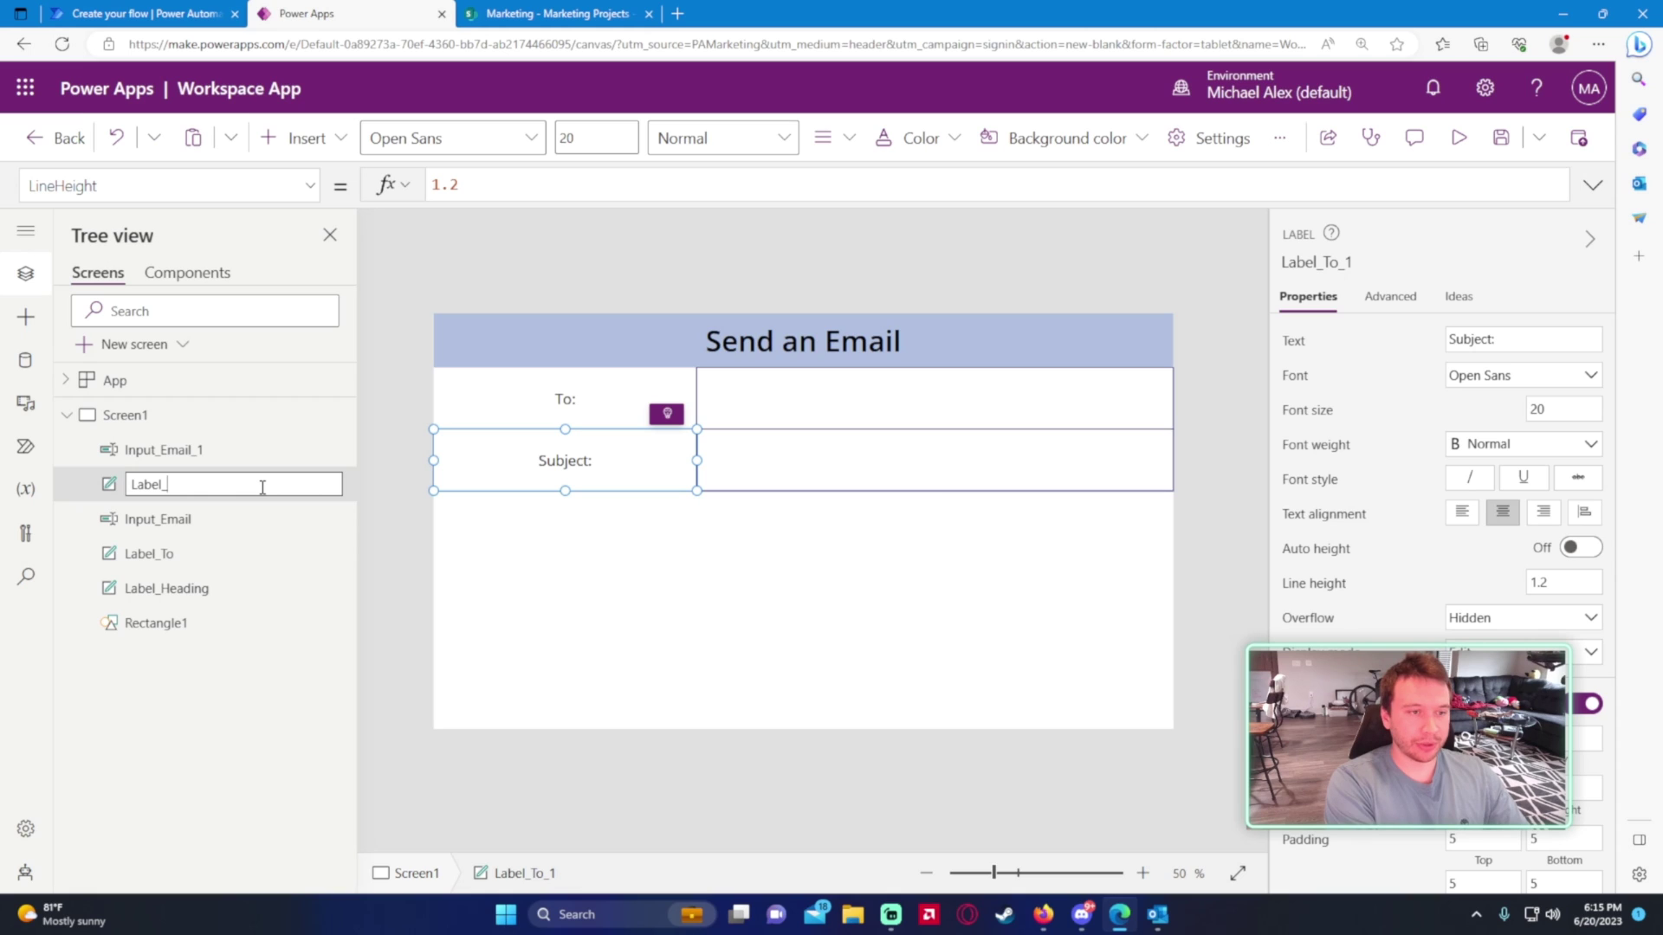
type("bel_Subject")
key("Return")
double_click(249, 450)
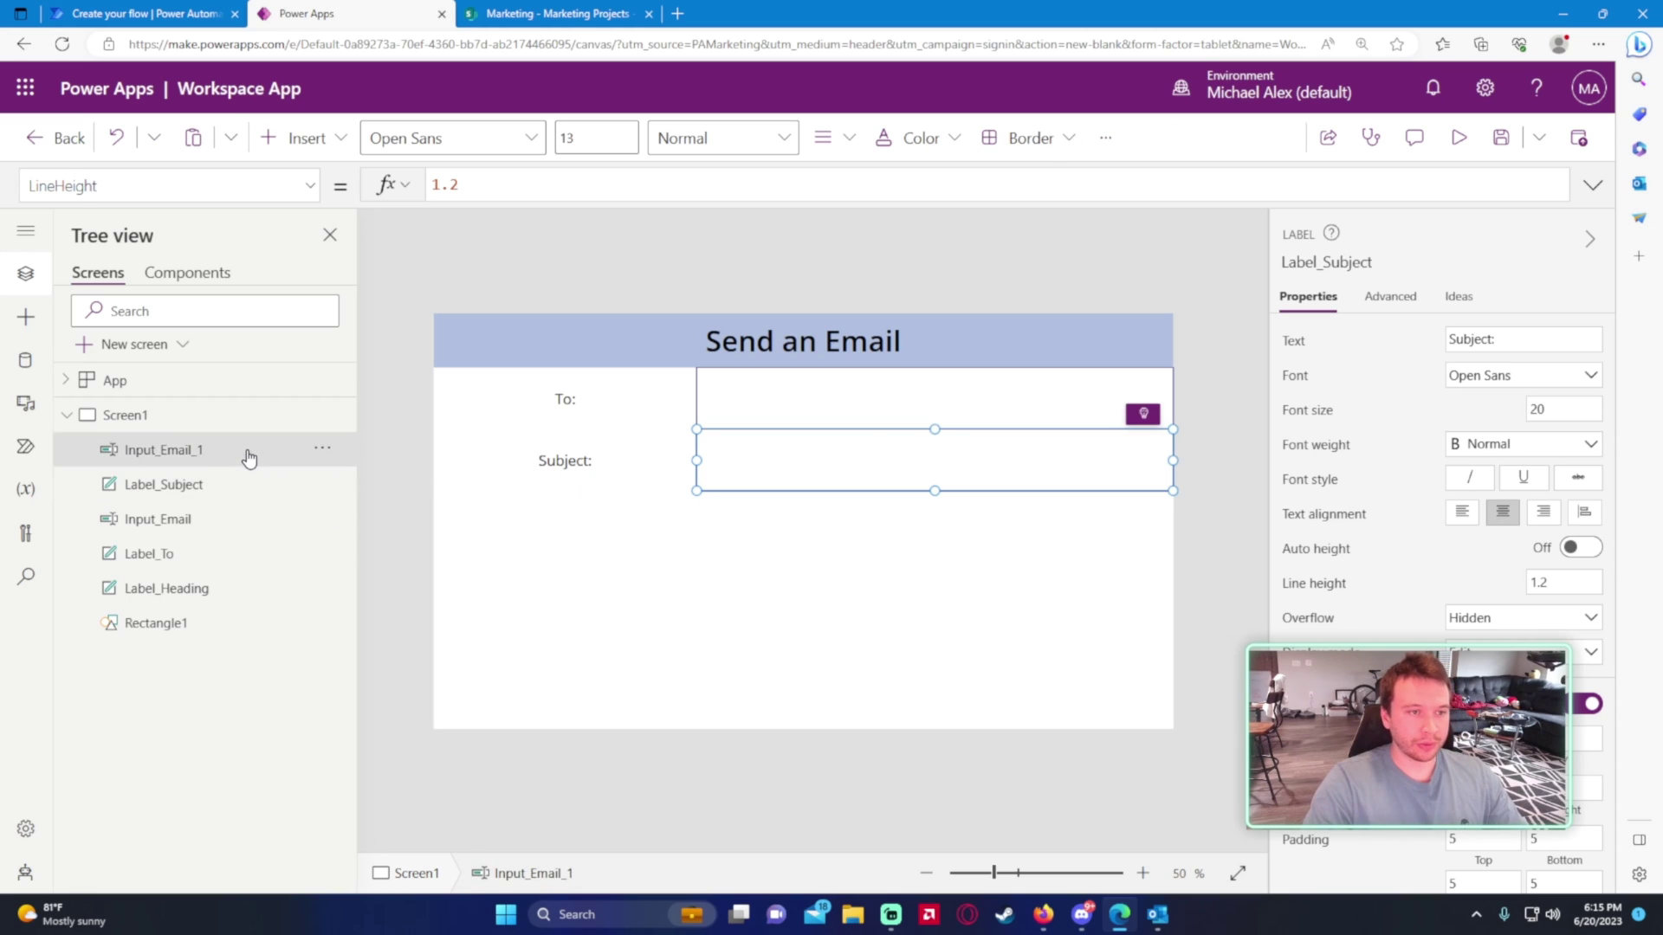
type("IN")
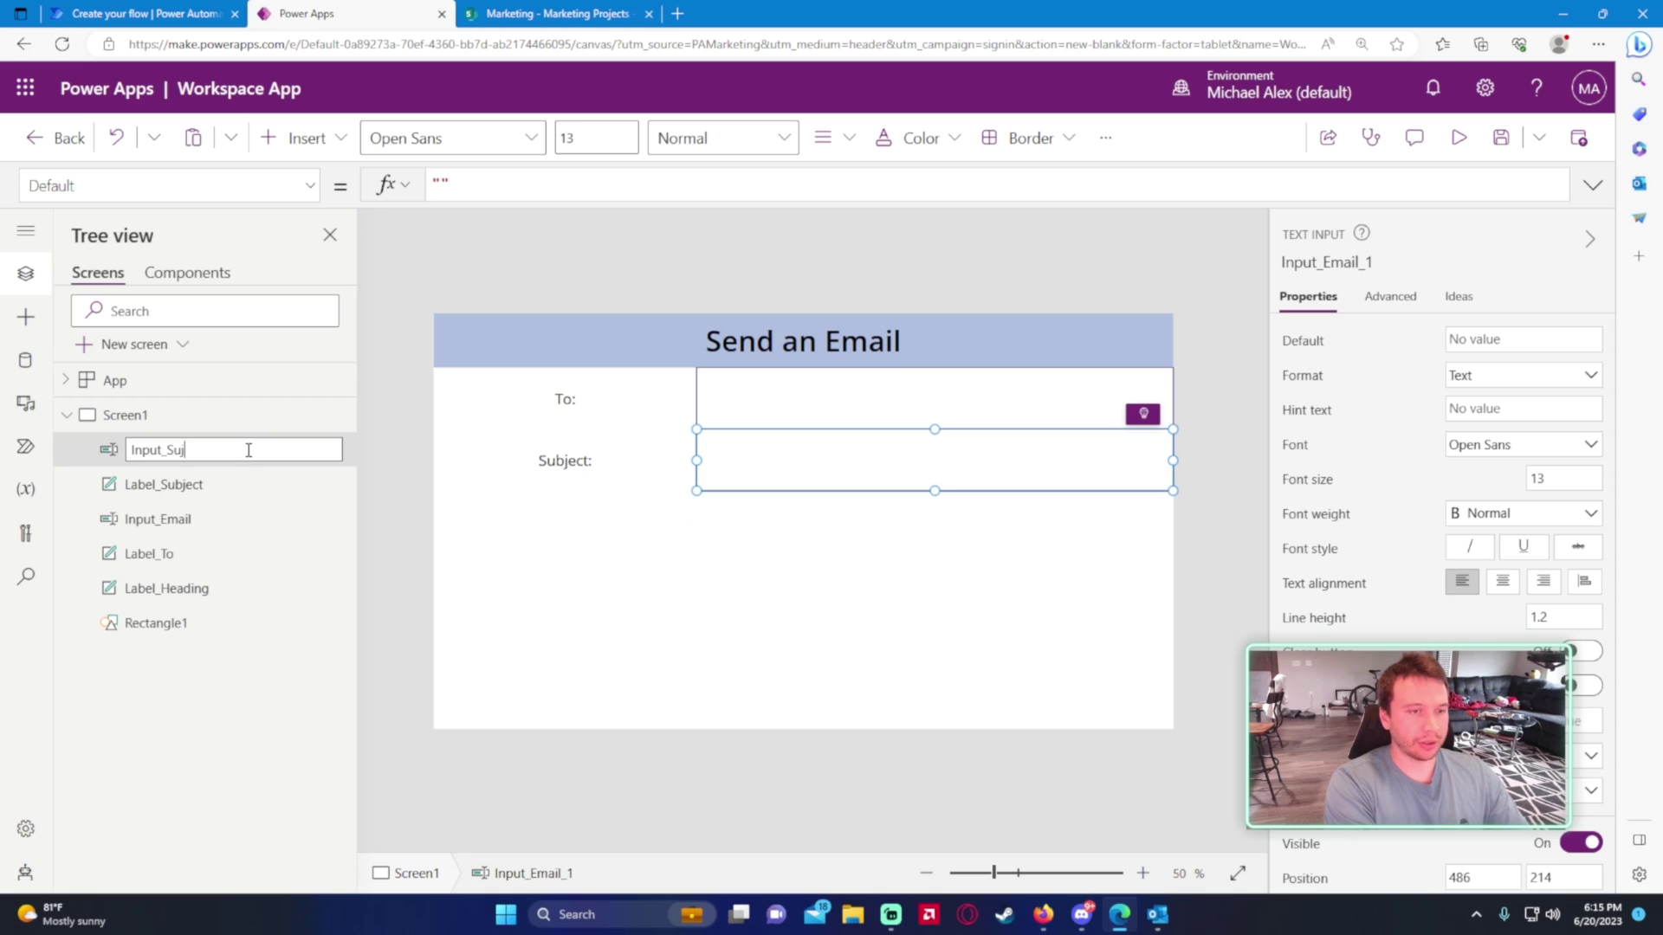
key("Return")
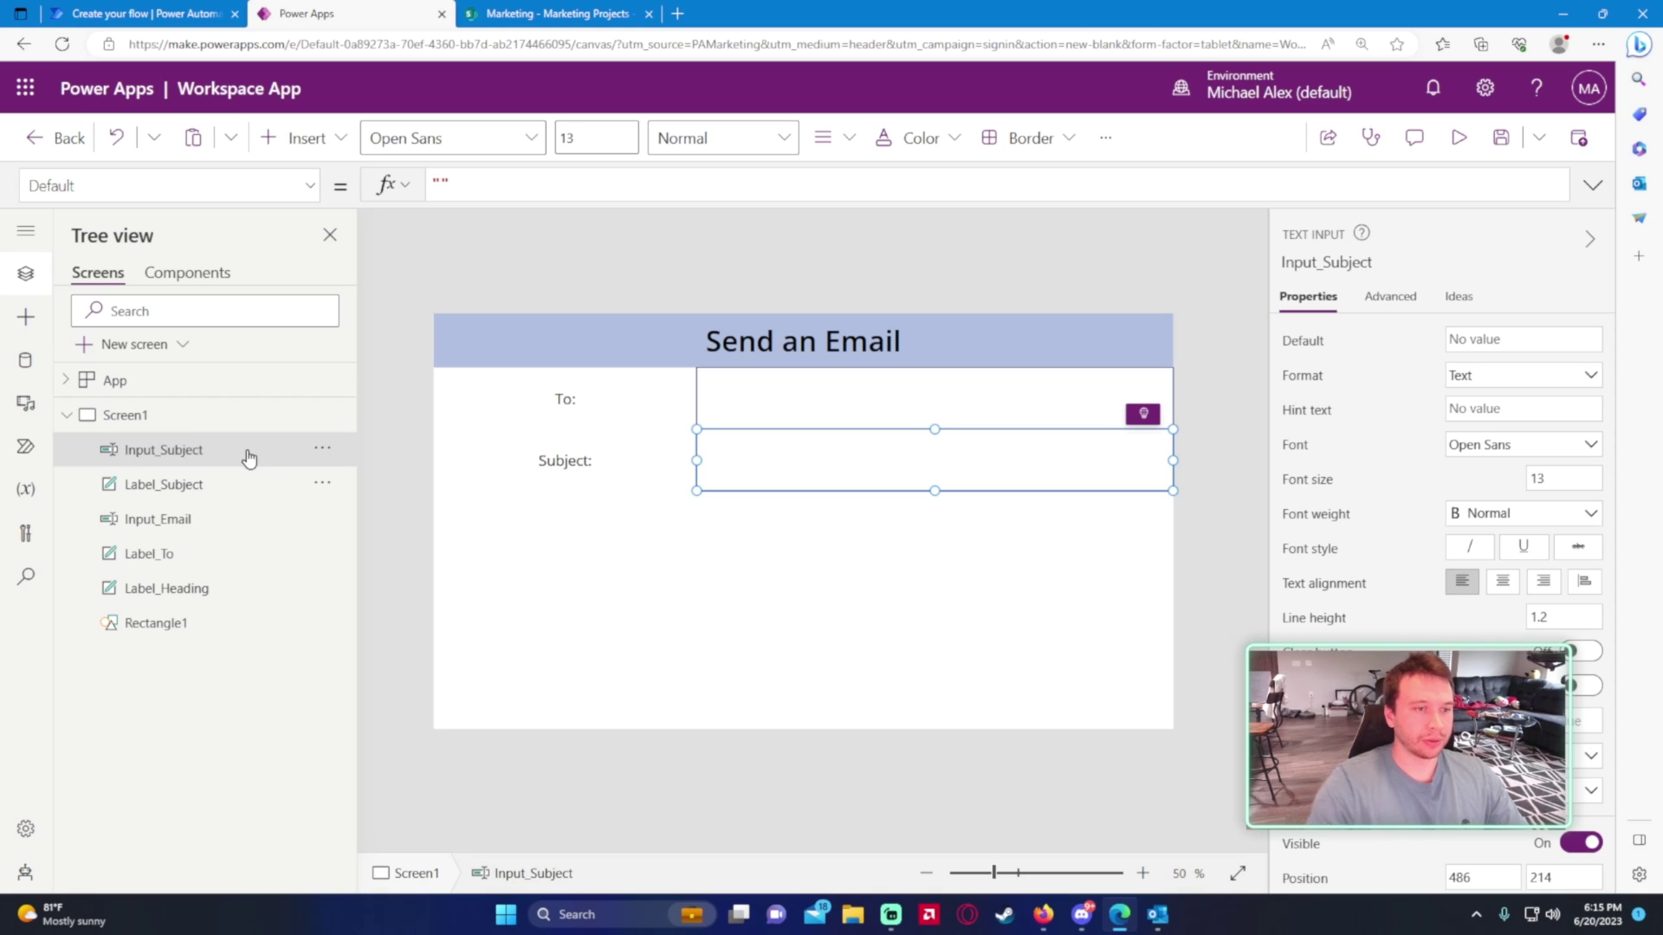
- Duplicate the Subject label below the Subject row and rename the copy Label_Body
left_click(230, 488)
key("ctrl+c")
key("ctrl+v")
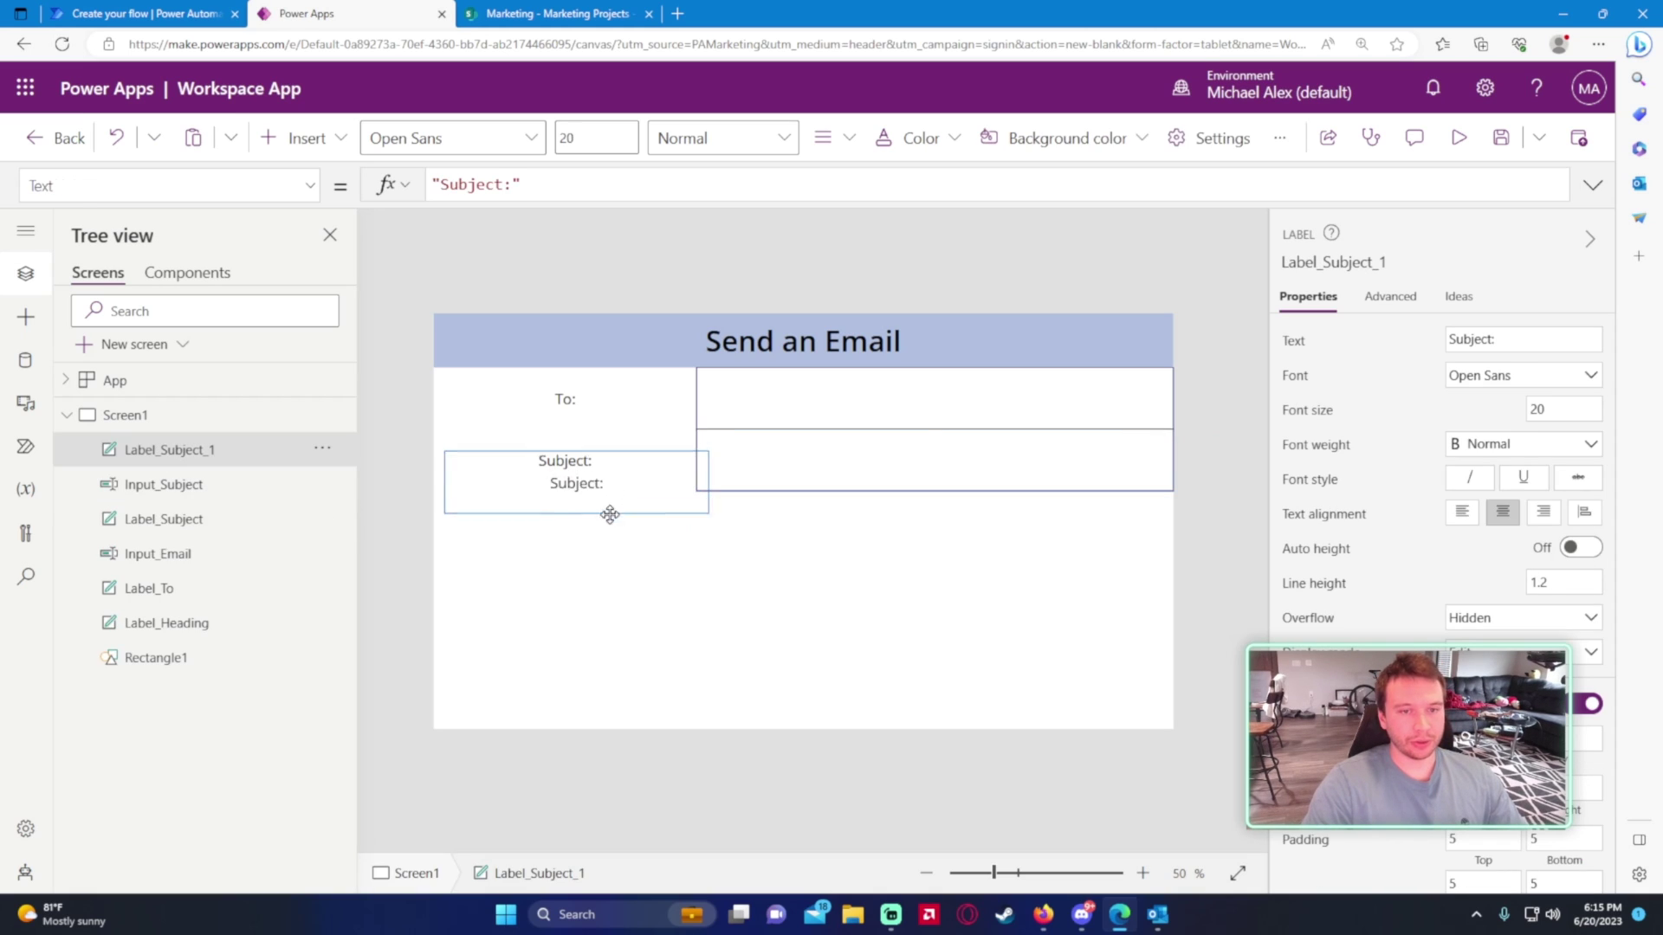
left_click_drag(609, 516, 597, 534)
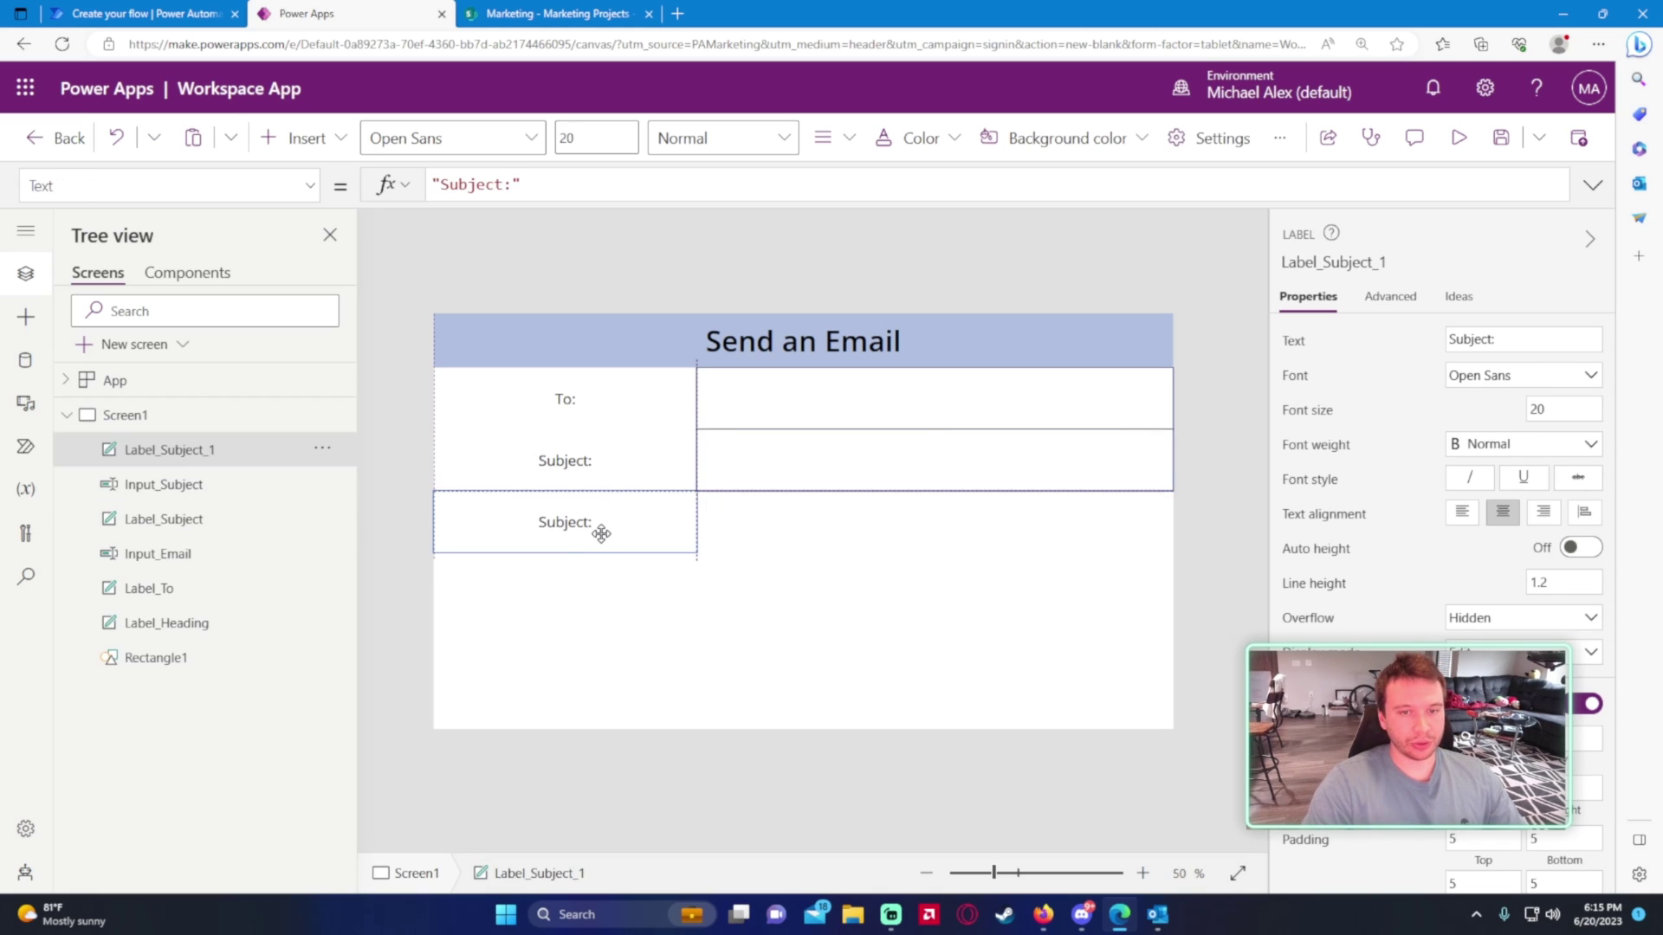
double_click(188, 449)
type("Label_Bo")
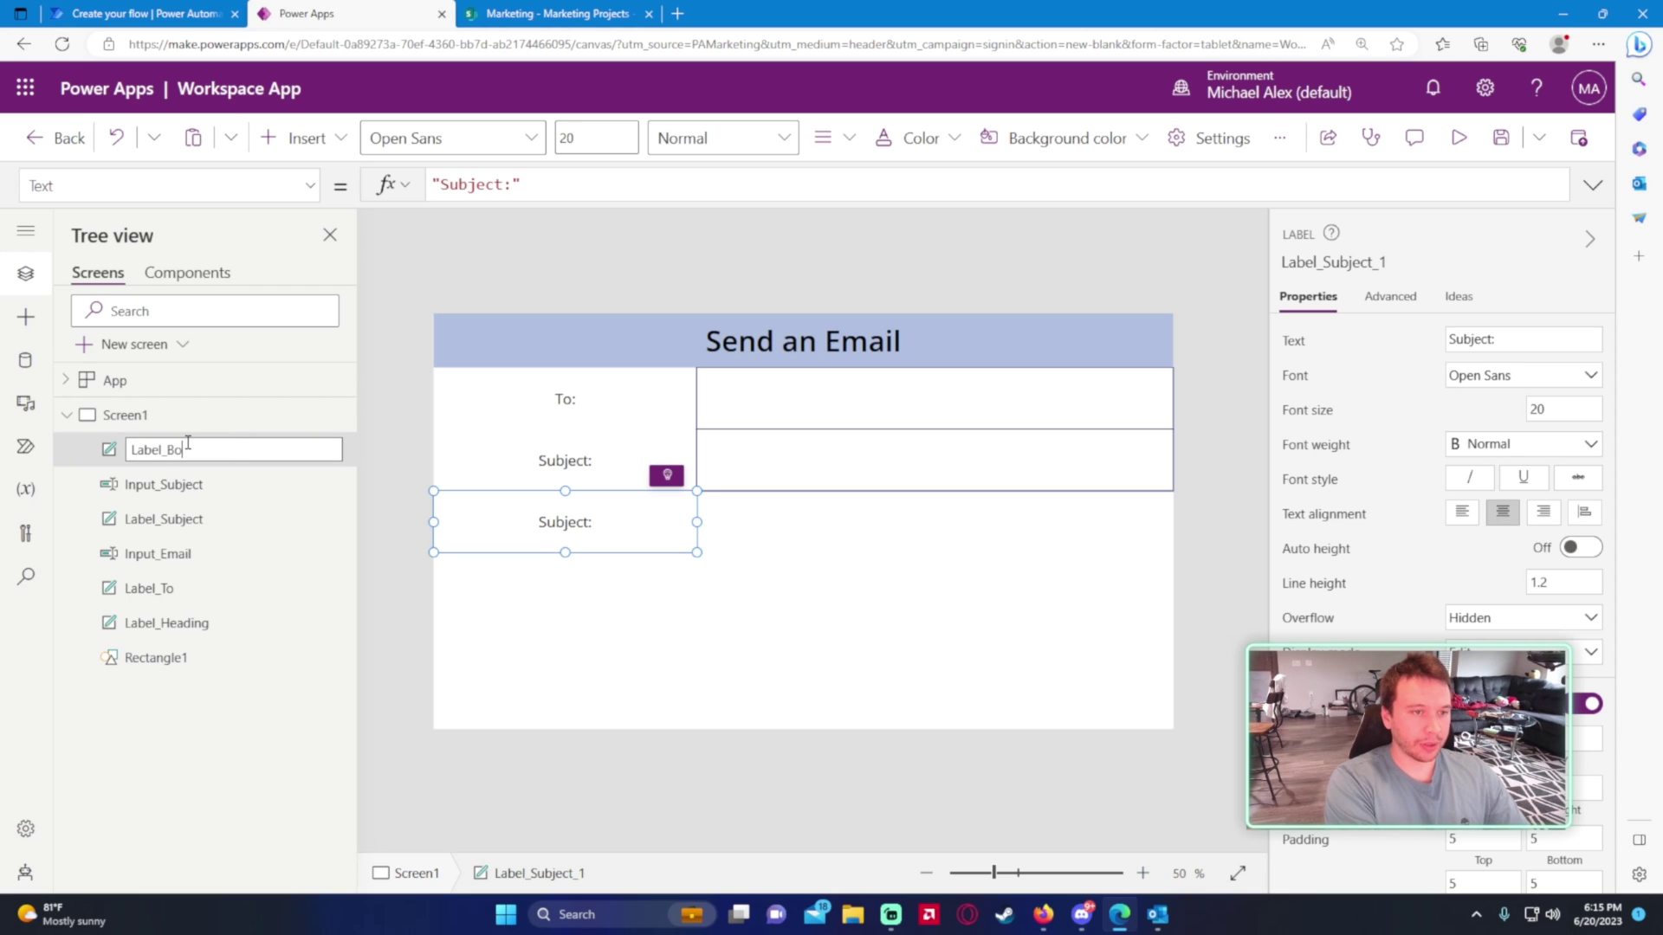
key("Escape")
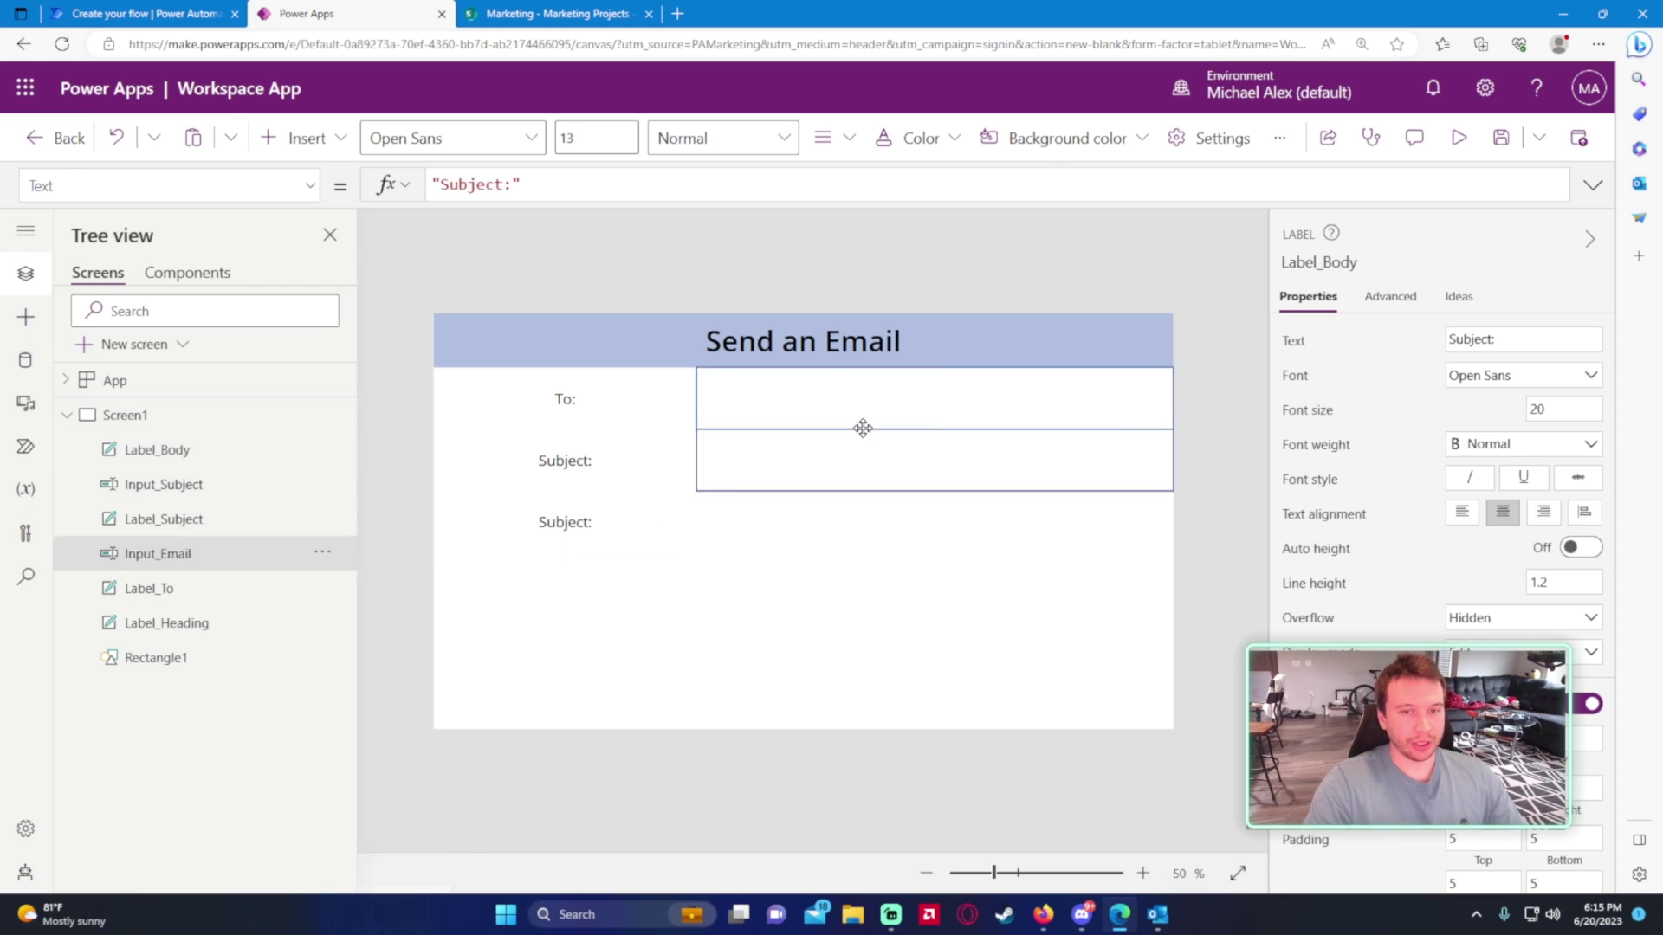
- Duplicate the Subject input box beside the new label and rename it Input_Body
left_click(832, 458)
key("ctrl+c")
key("ctrl+v")
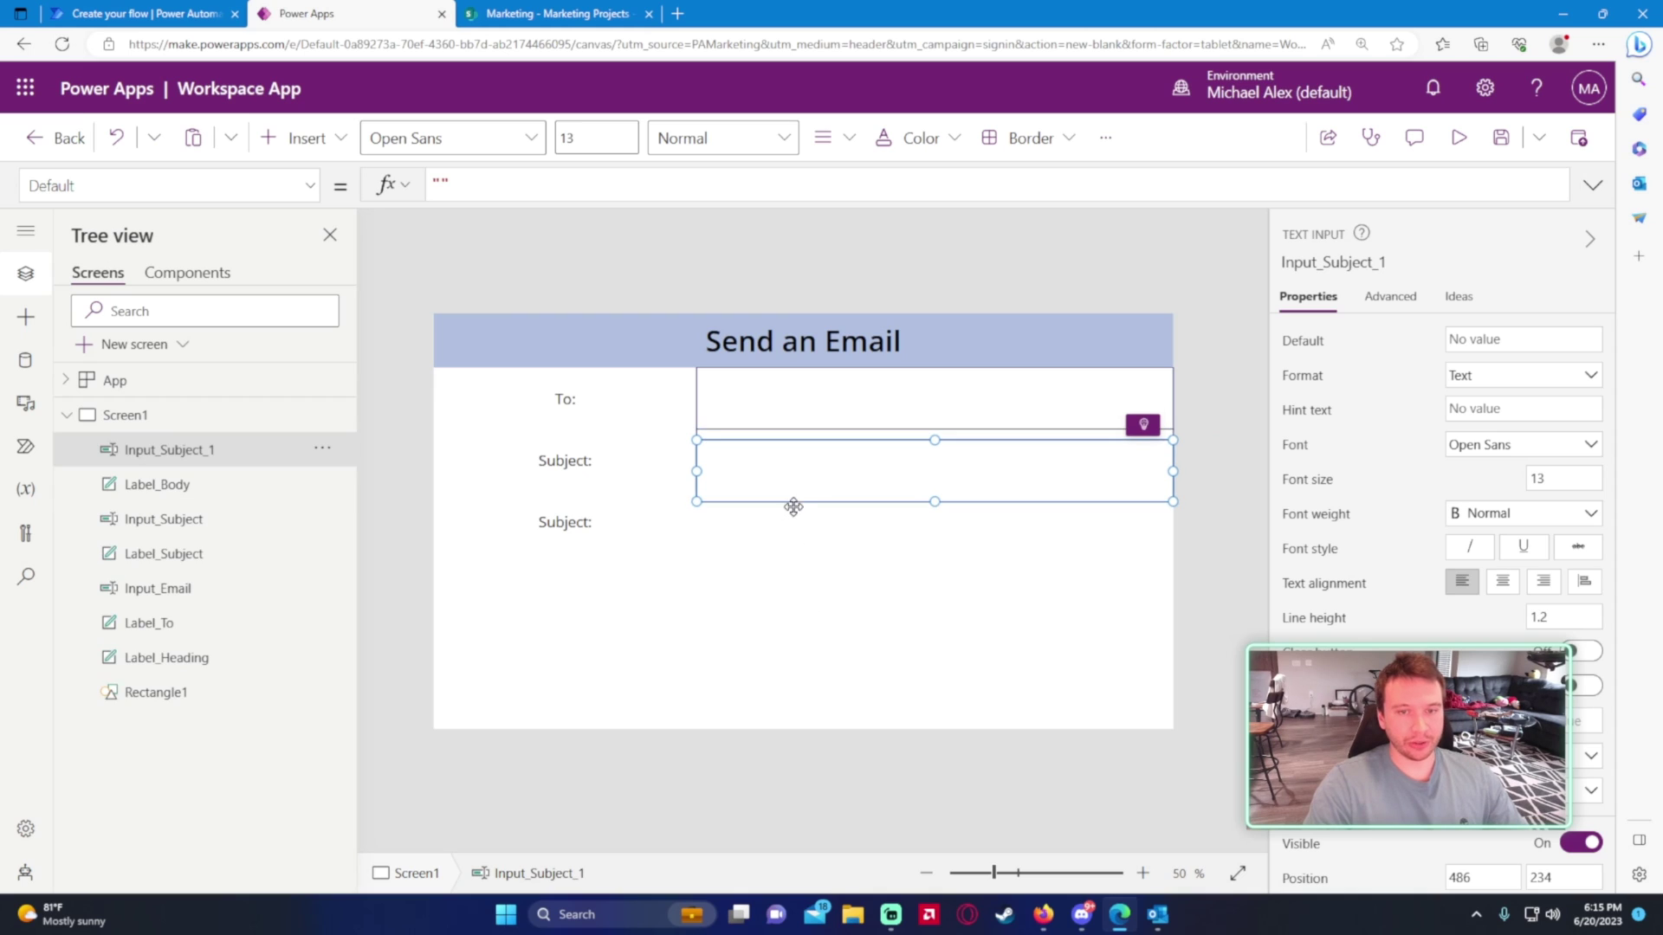
left_click_drag(792, 506, 792, 535)
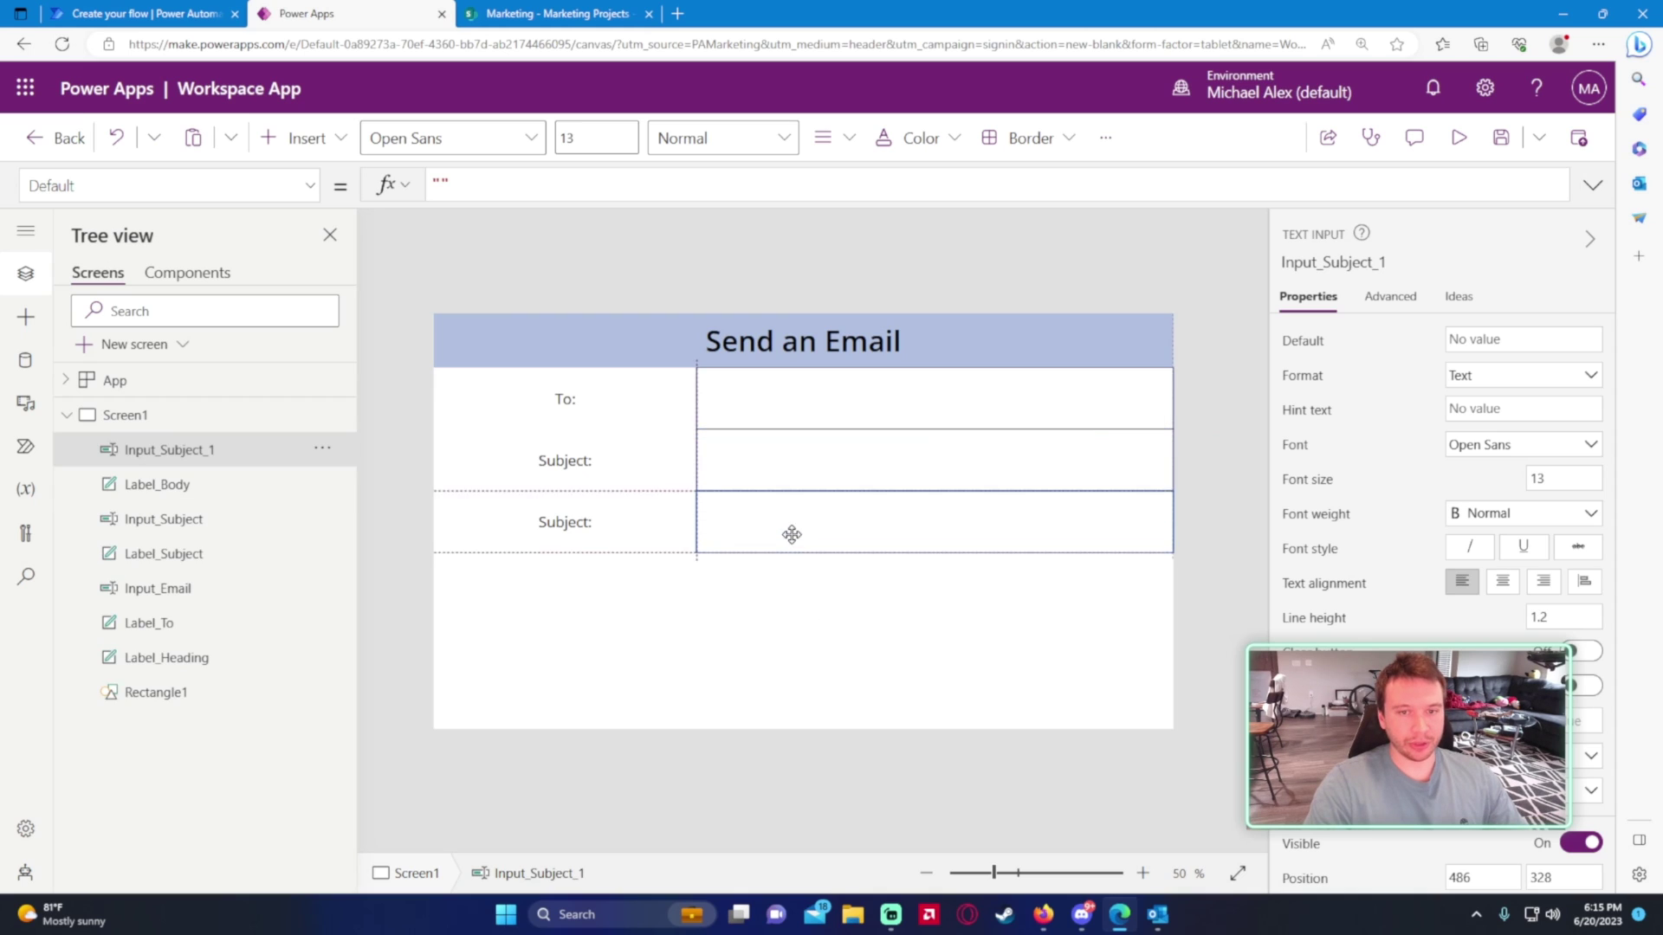
double_click(173, 452)
type("Input")
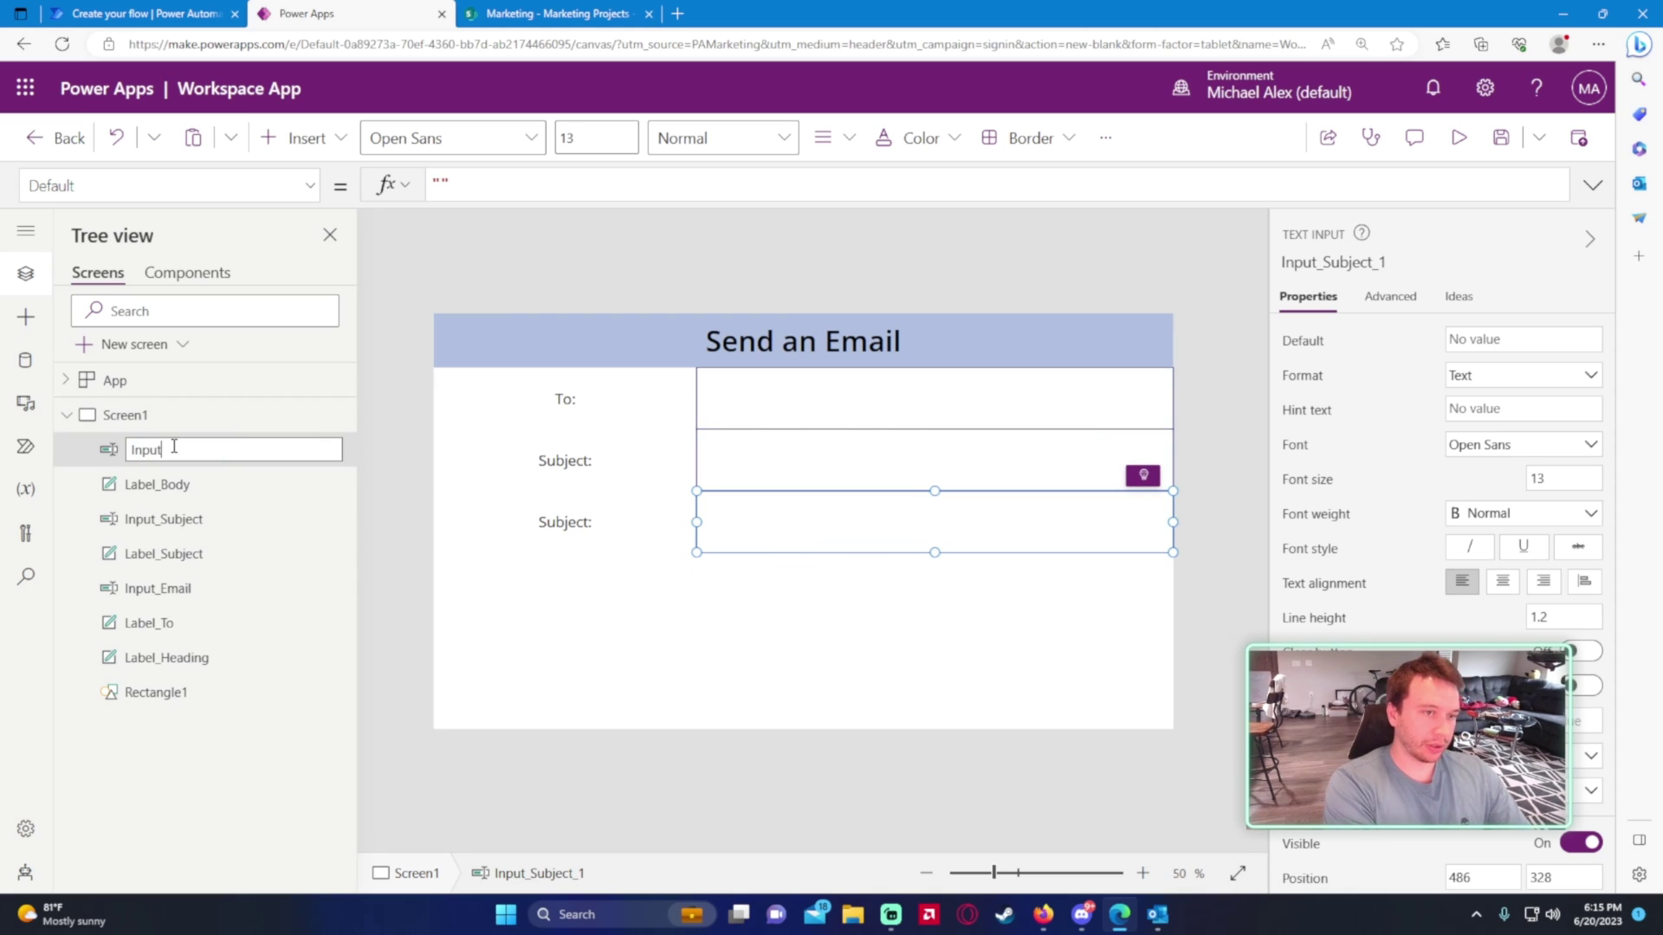
type("_Body")
key("Return")
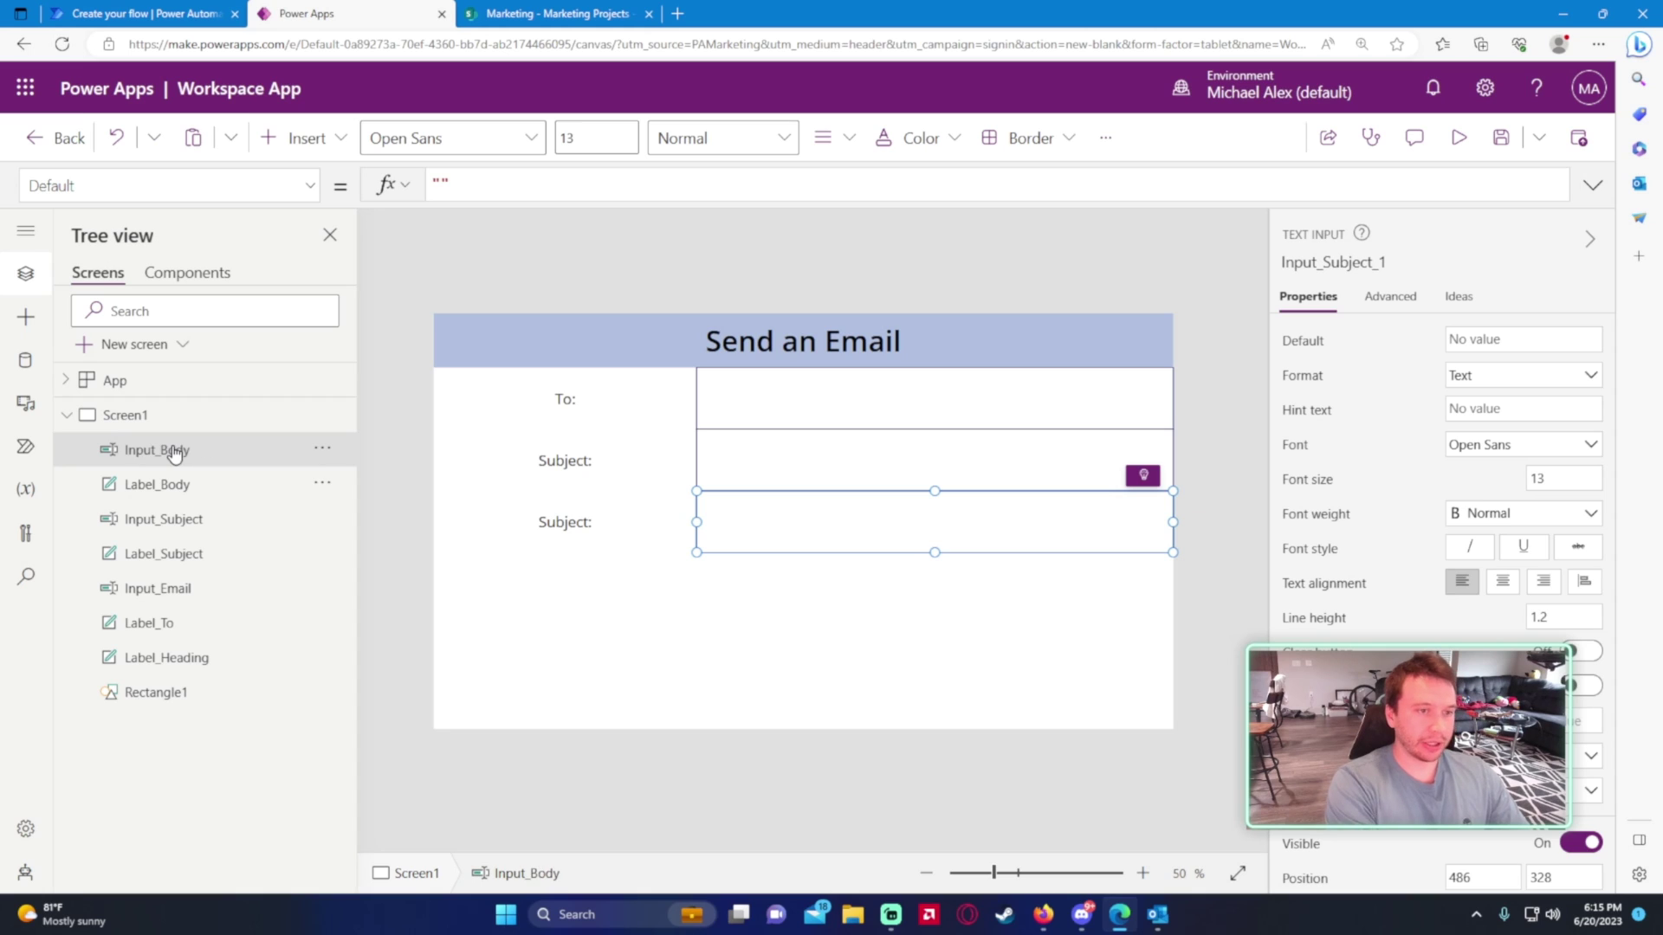
- Set Input_Body's HintText to 'Enter Body', keeping its default text empty
left_click(440, 182)
type("Enter Body")
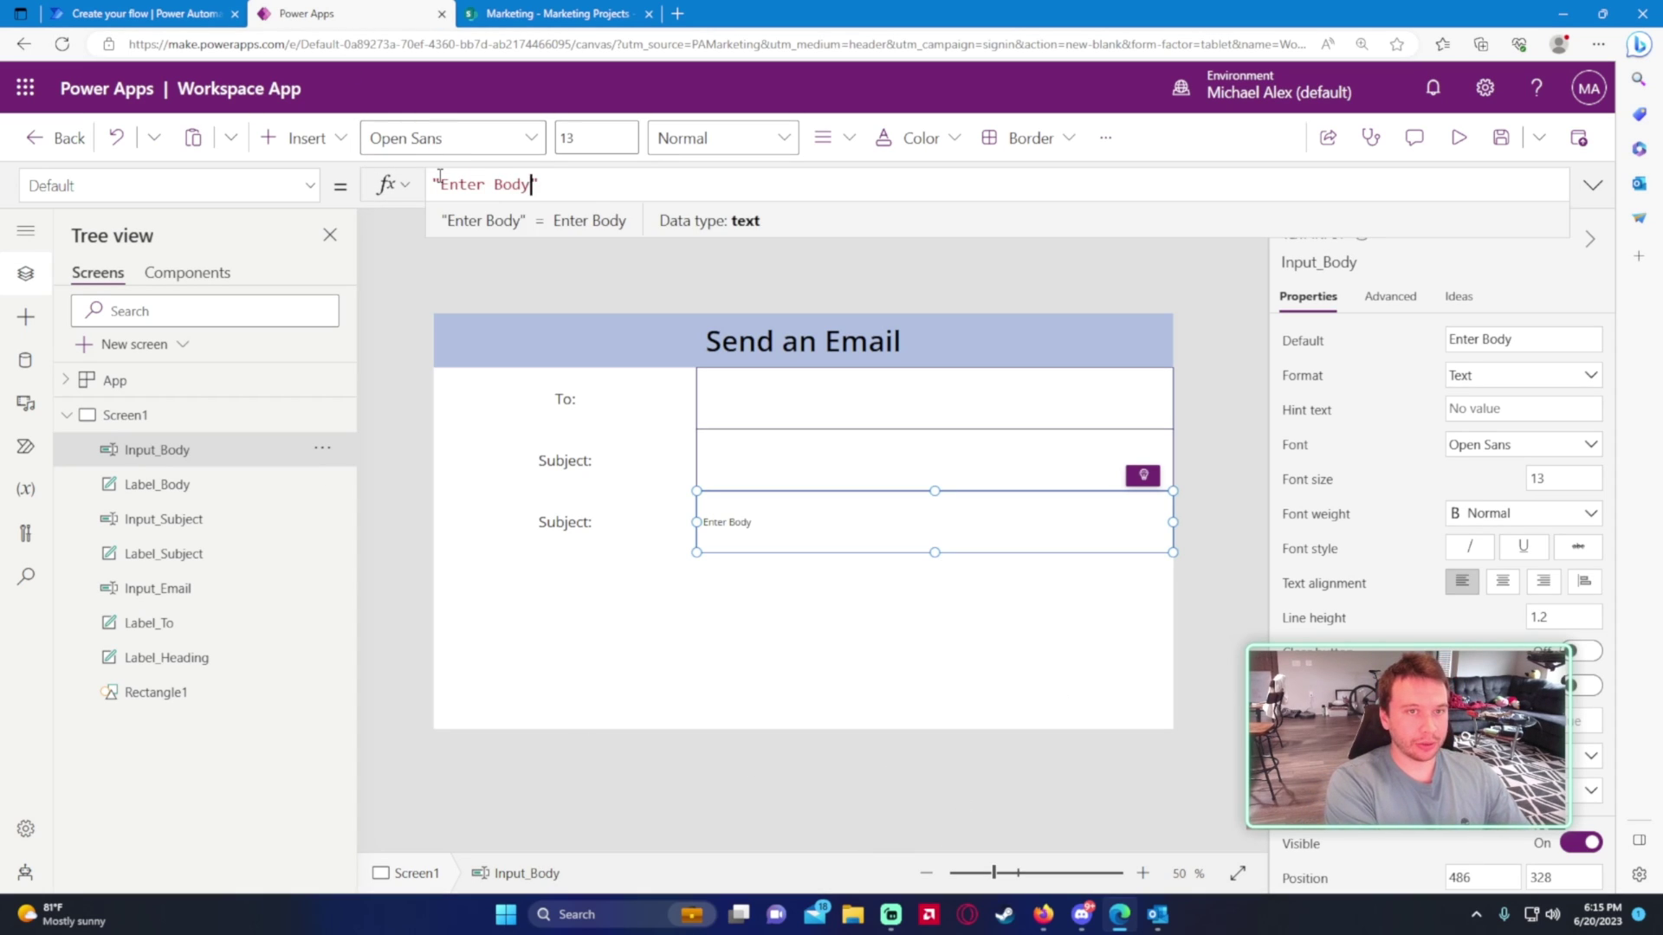
key("BackSpace")
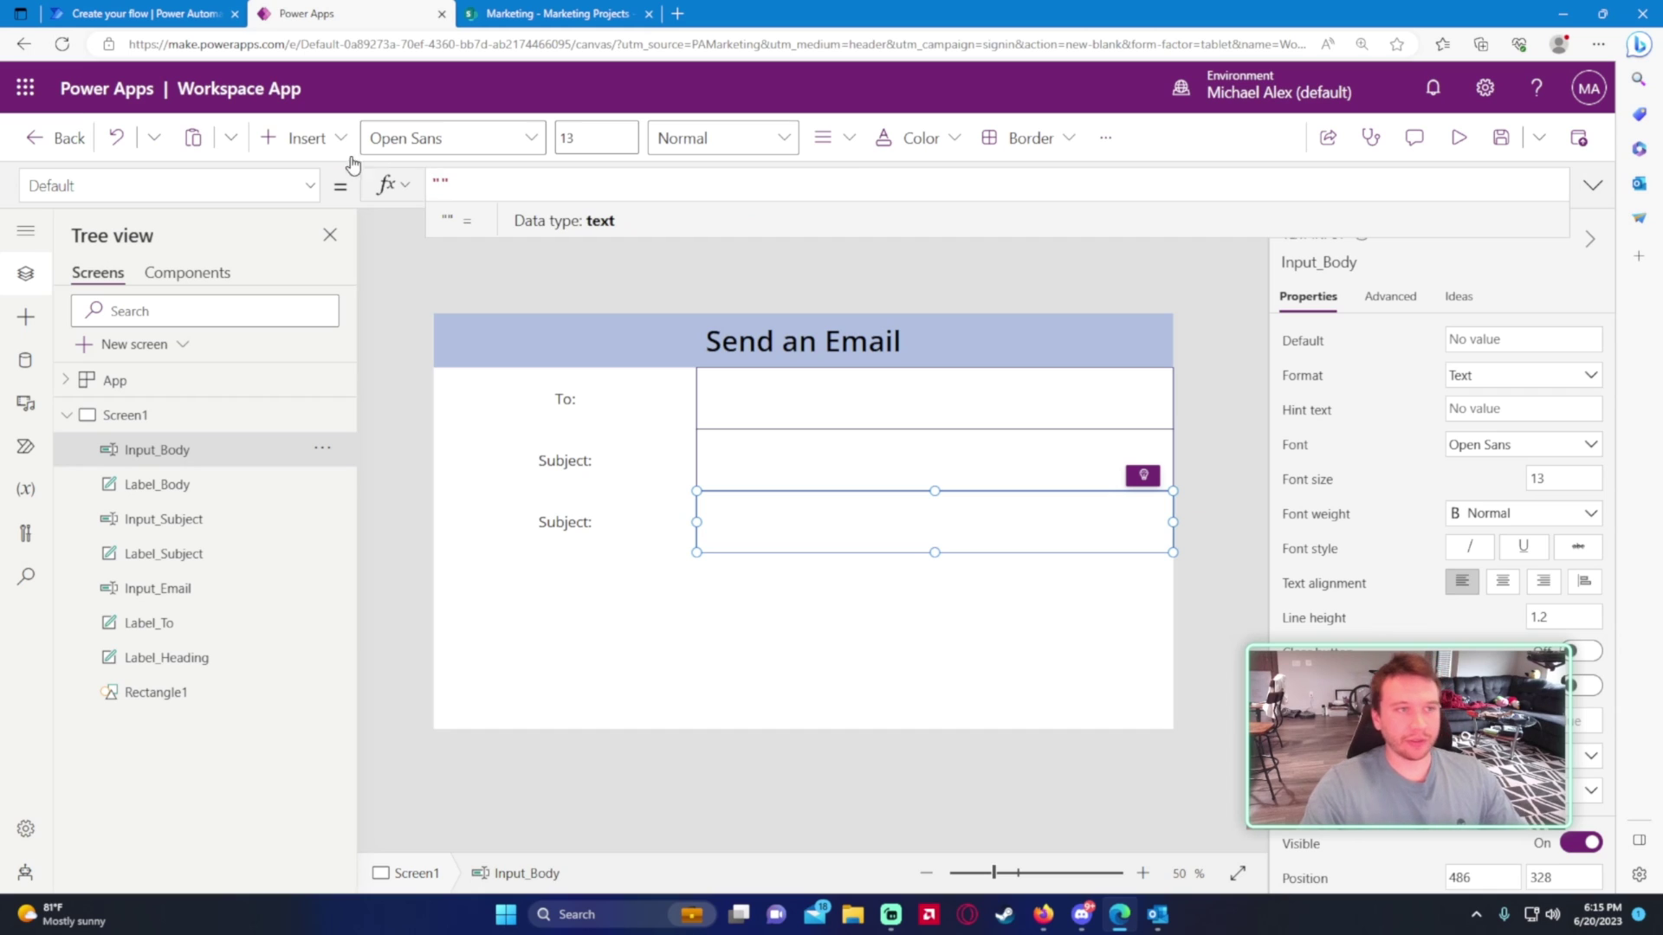
left_click(230, 192)
scroll(230, 346, "down", 3)
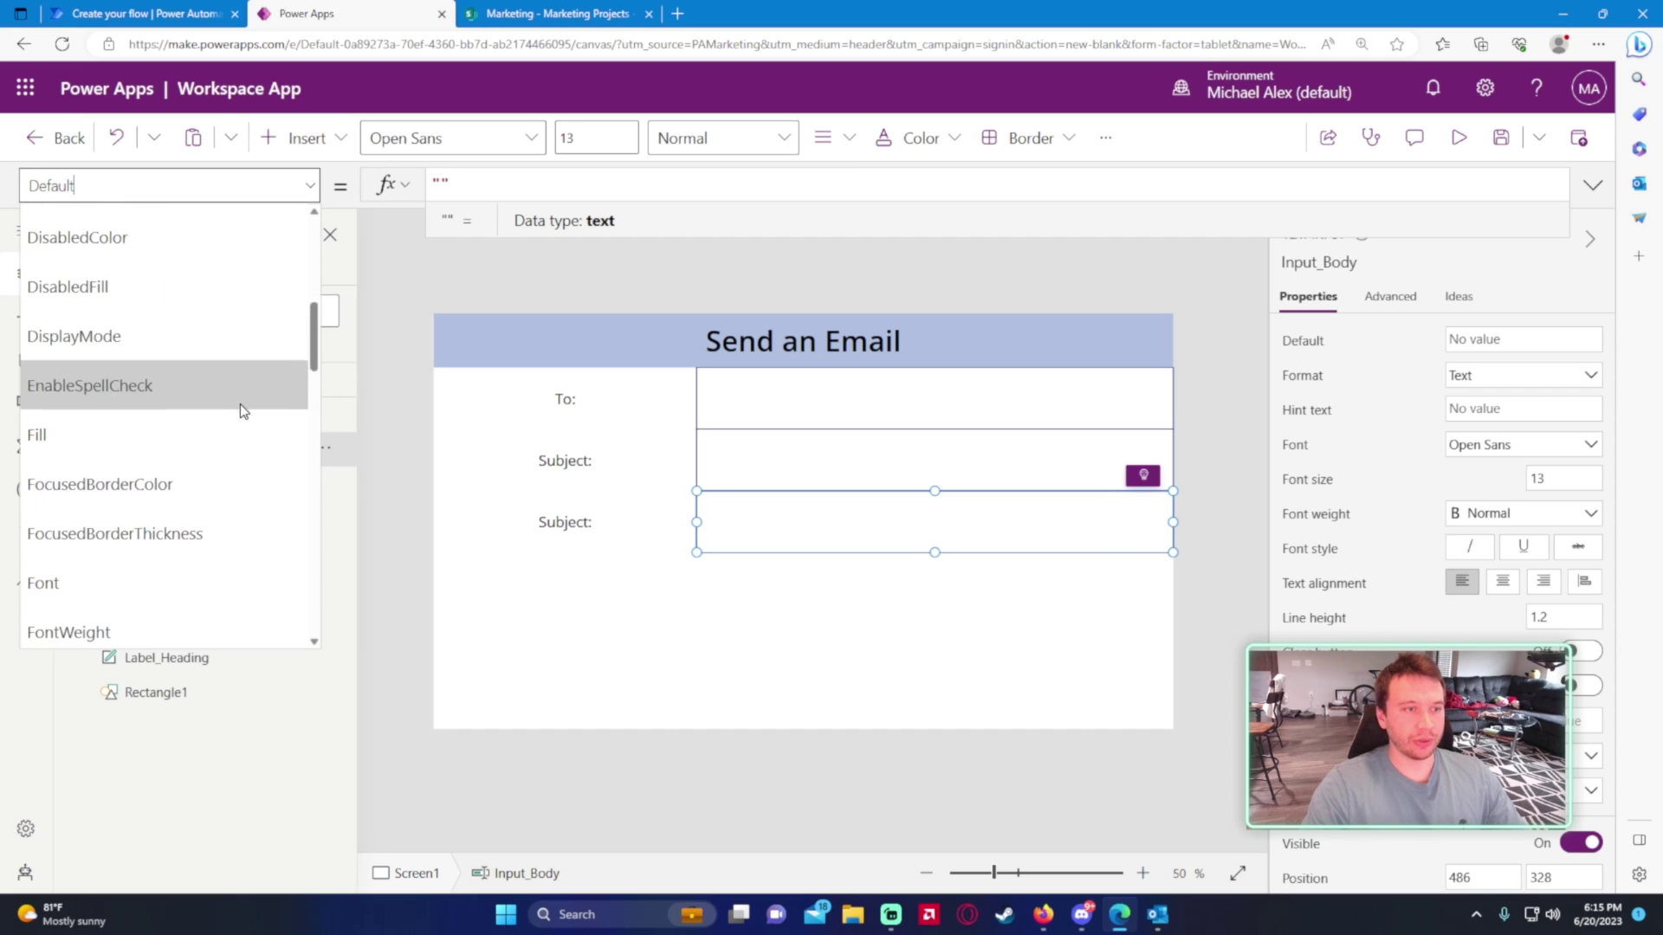
scroll(239, 428, "down", 4)
left_click(233, 458)
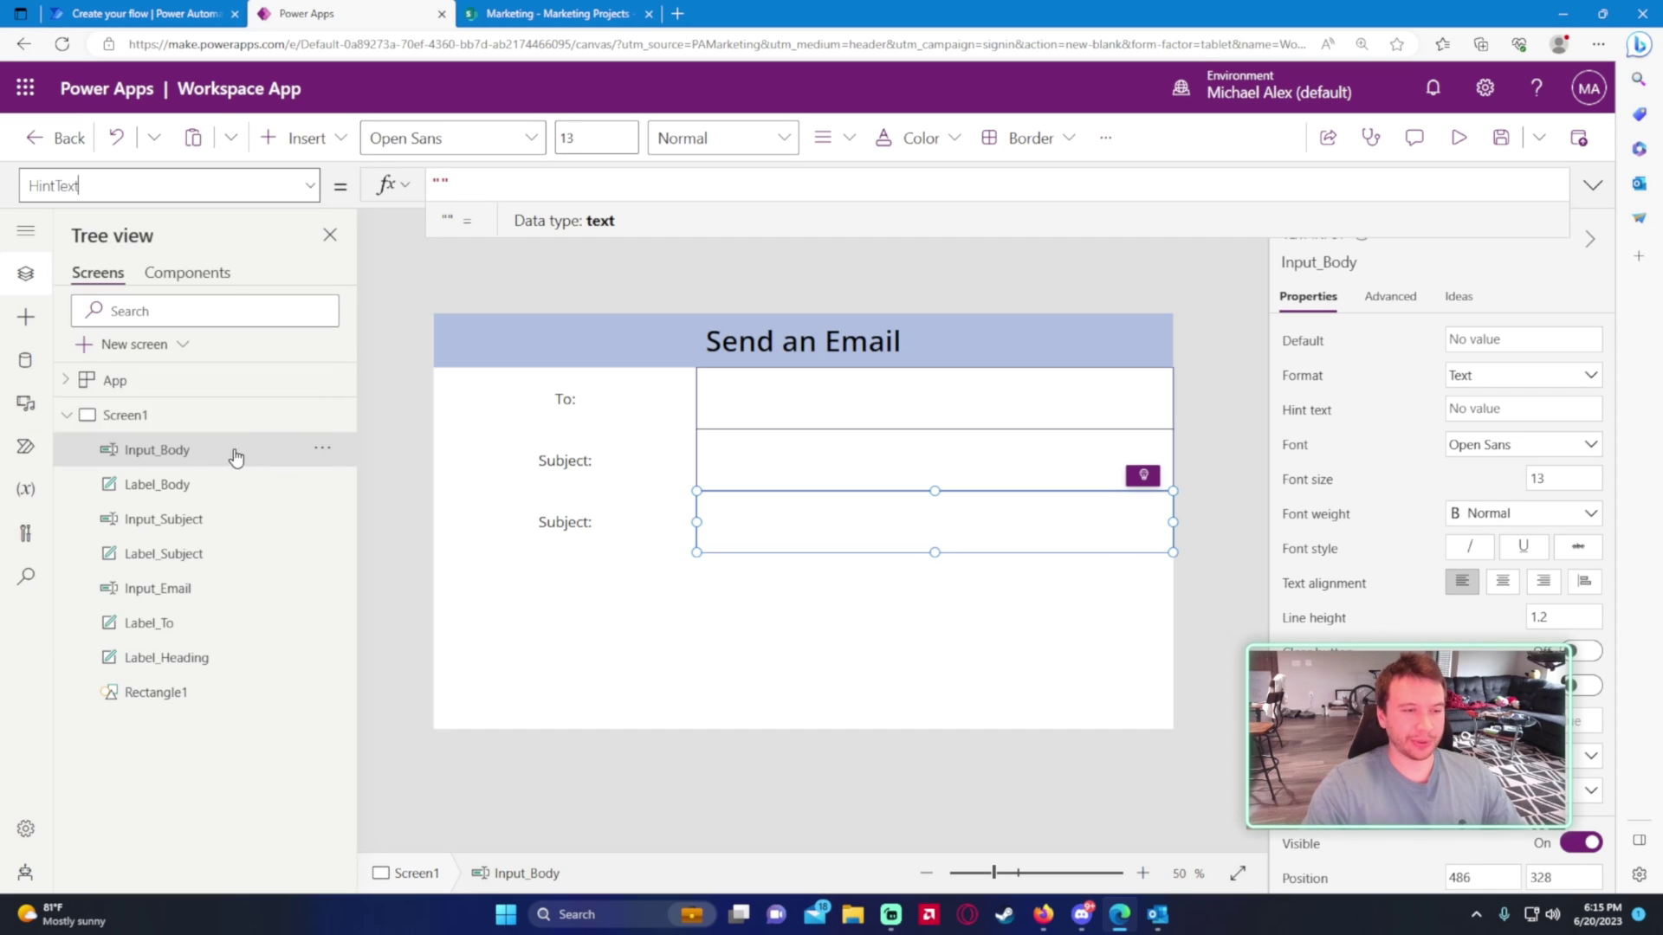
left_click(442, 184)
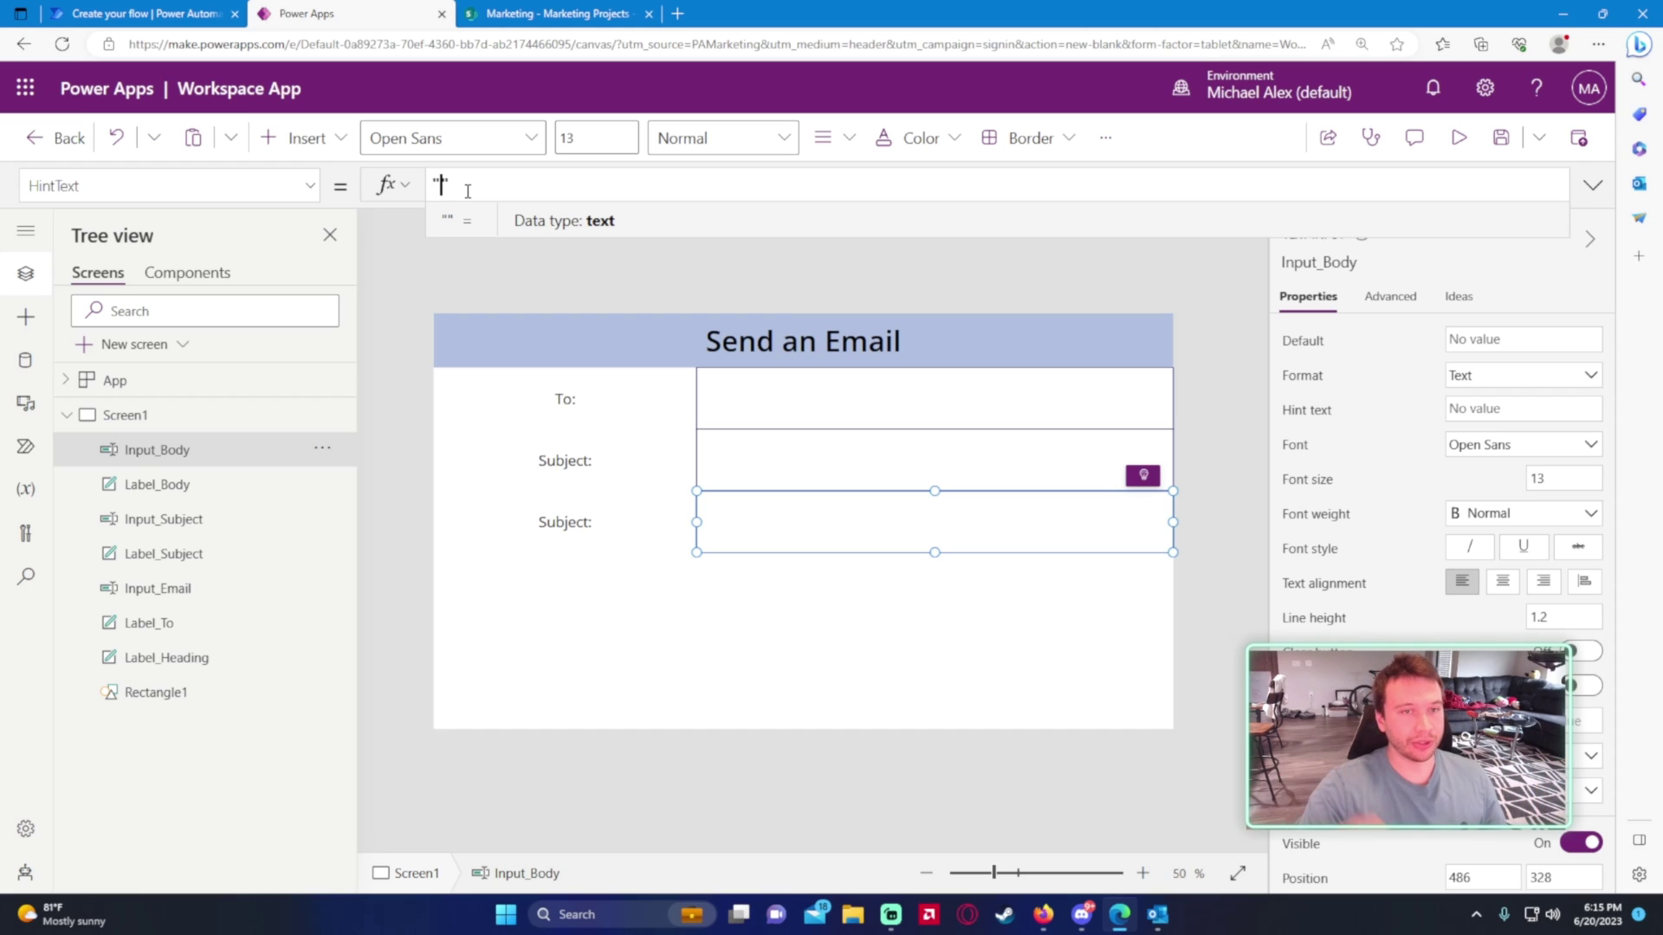
type("Ent")
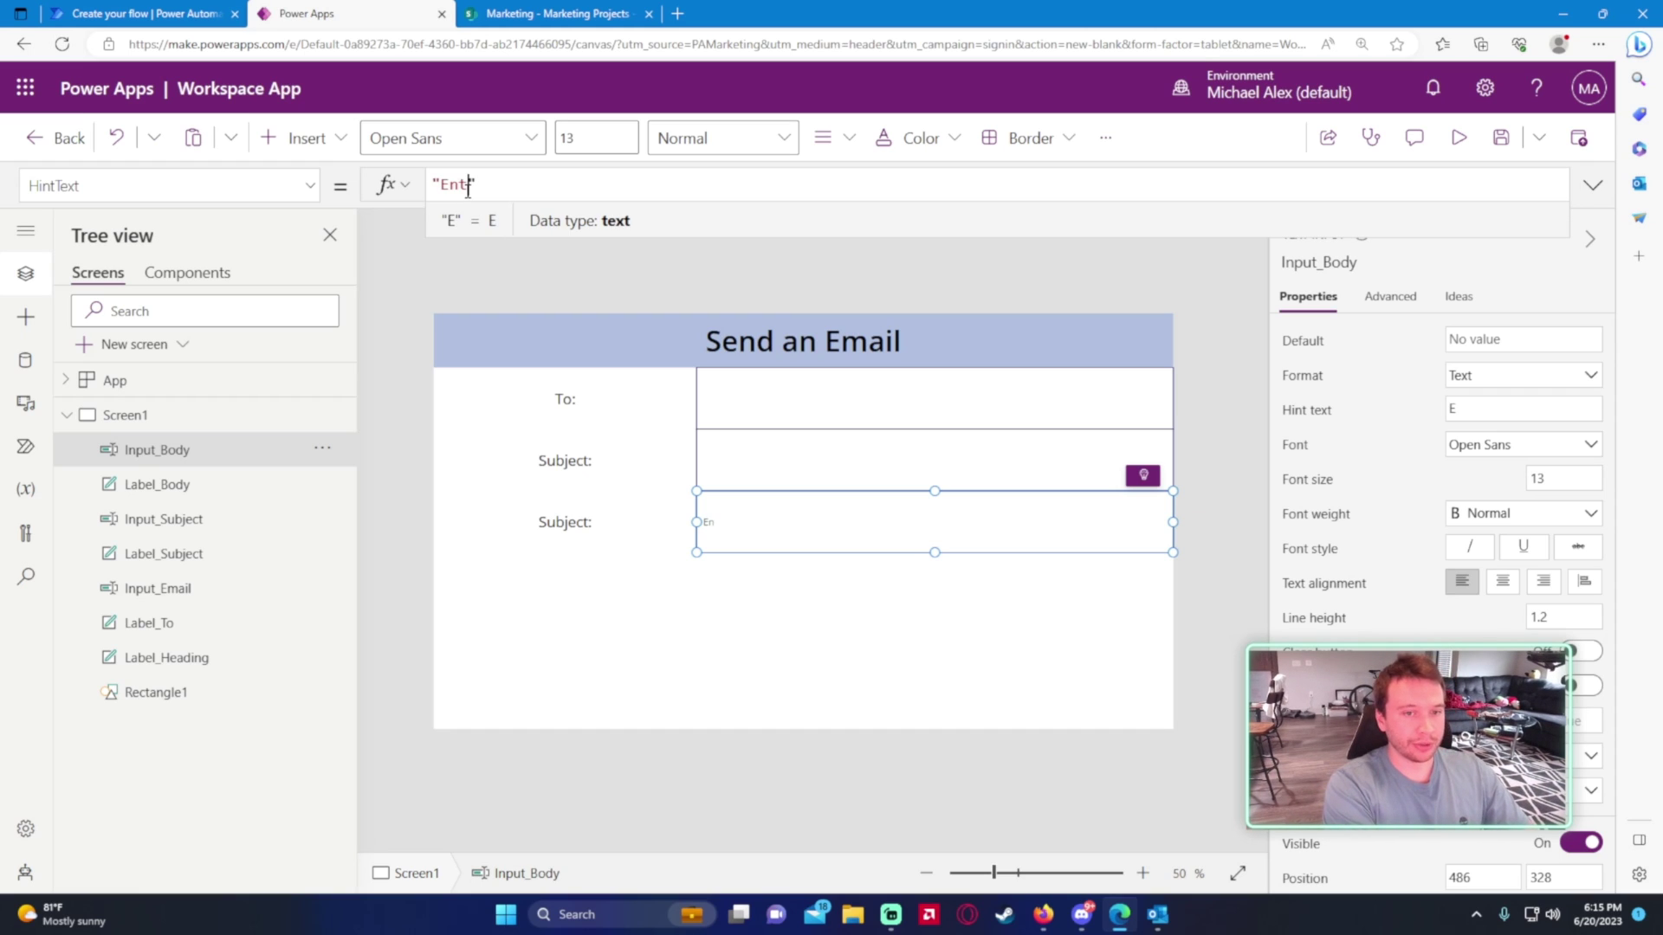
type("er Body")
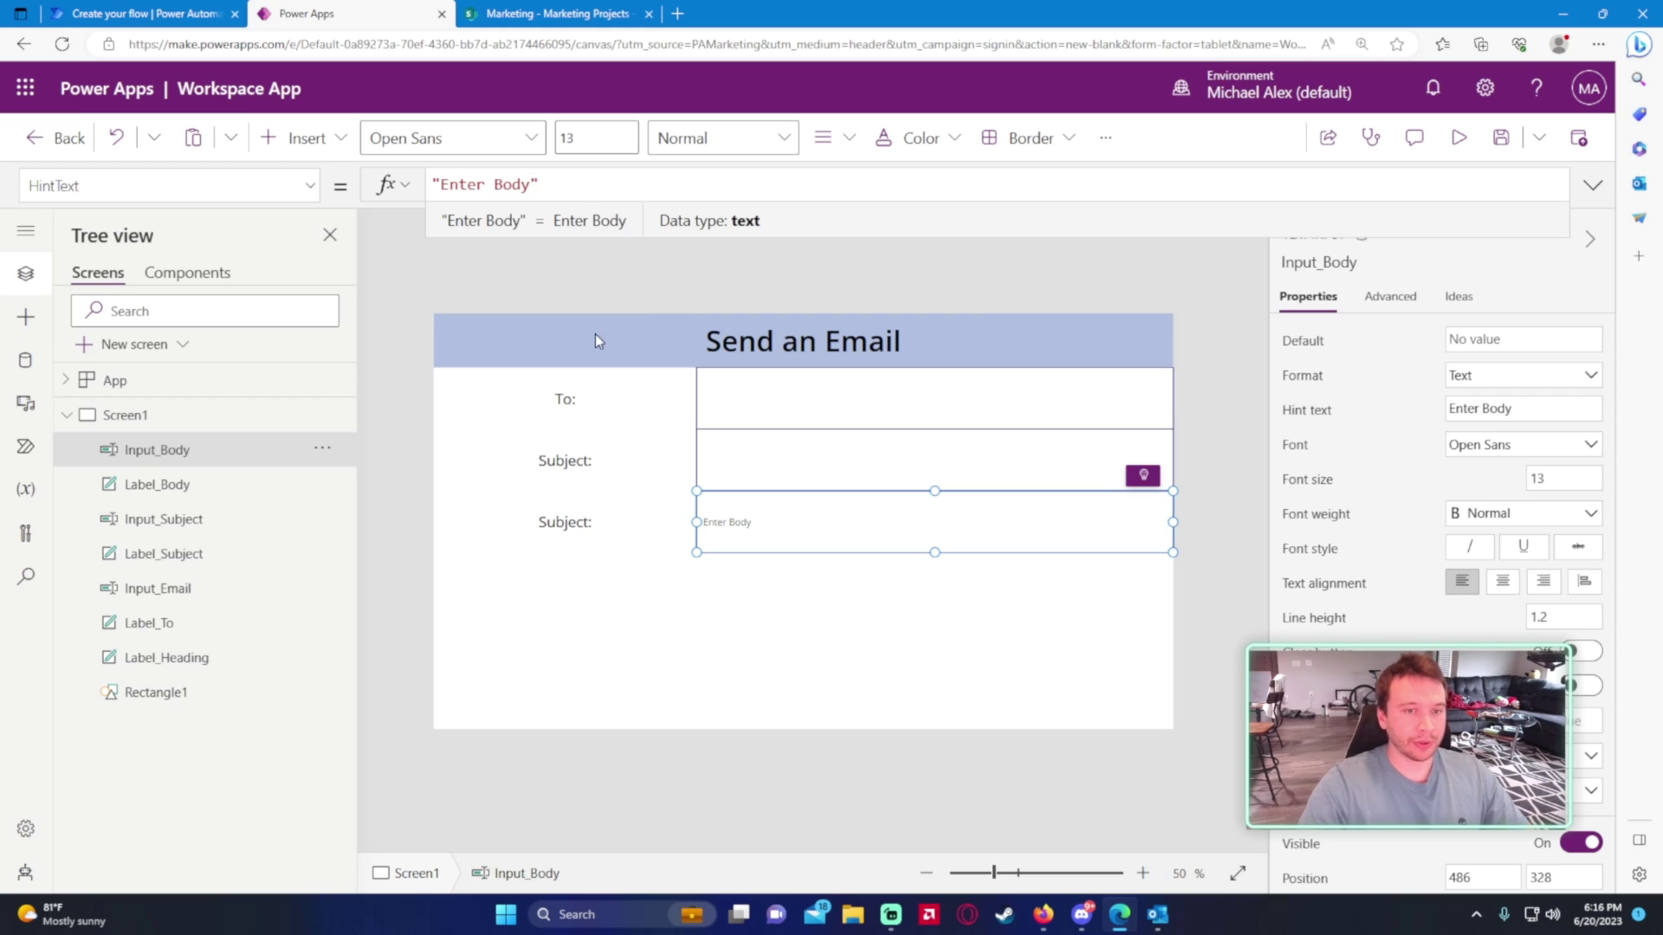
- Change the third row's label text from 'Subject:' to 'Body:'
left_click(582, 528)
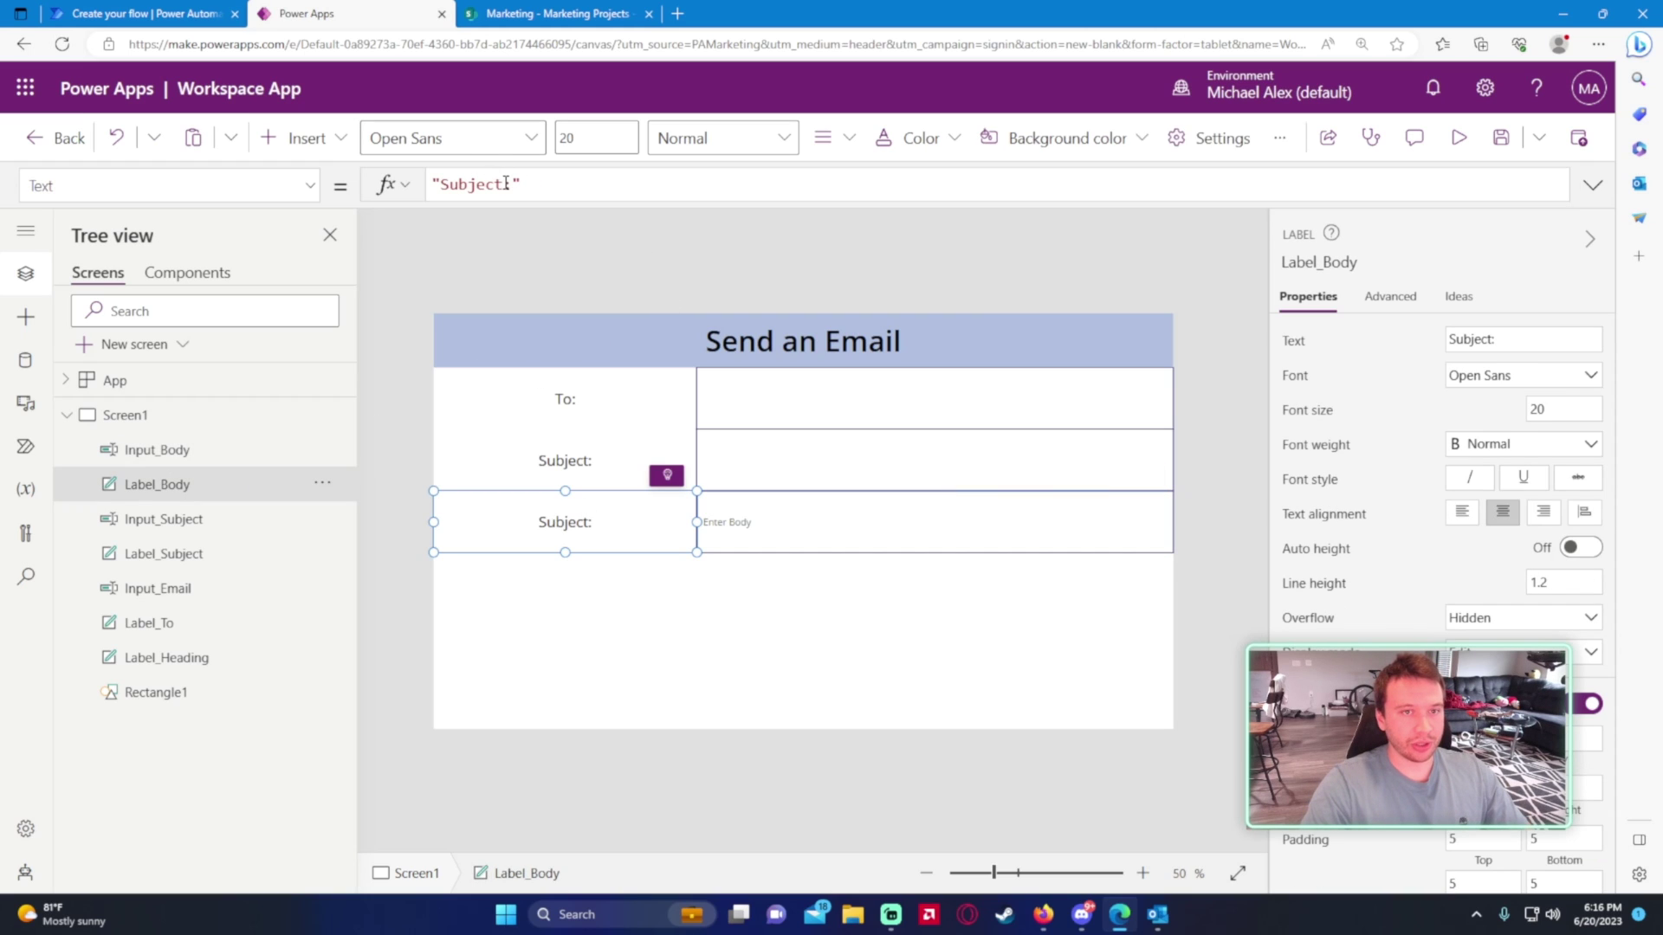
left_click_drag(504, 184, 436, 185)
type("Body")
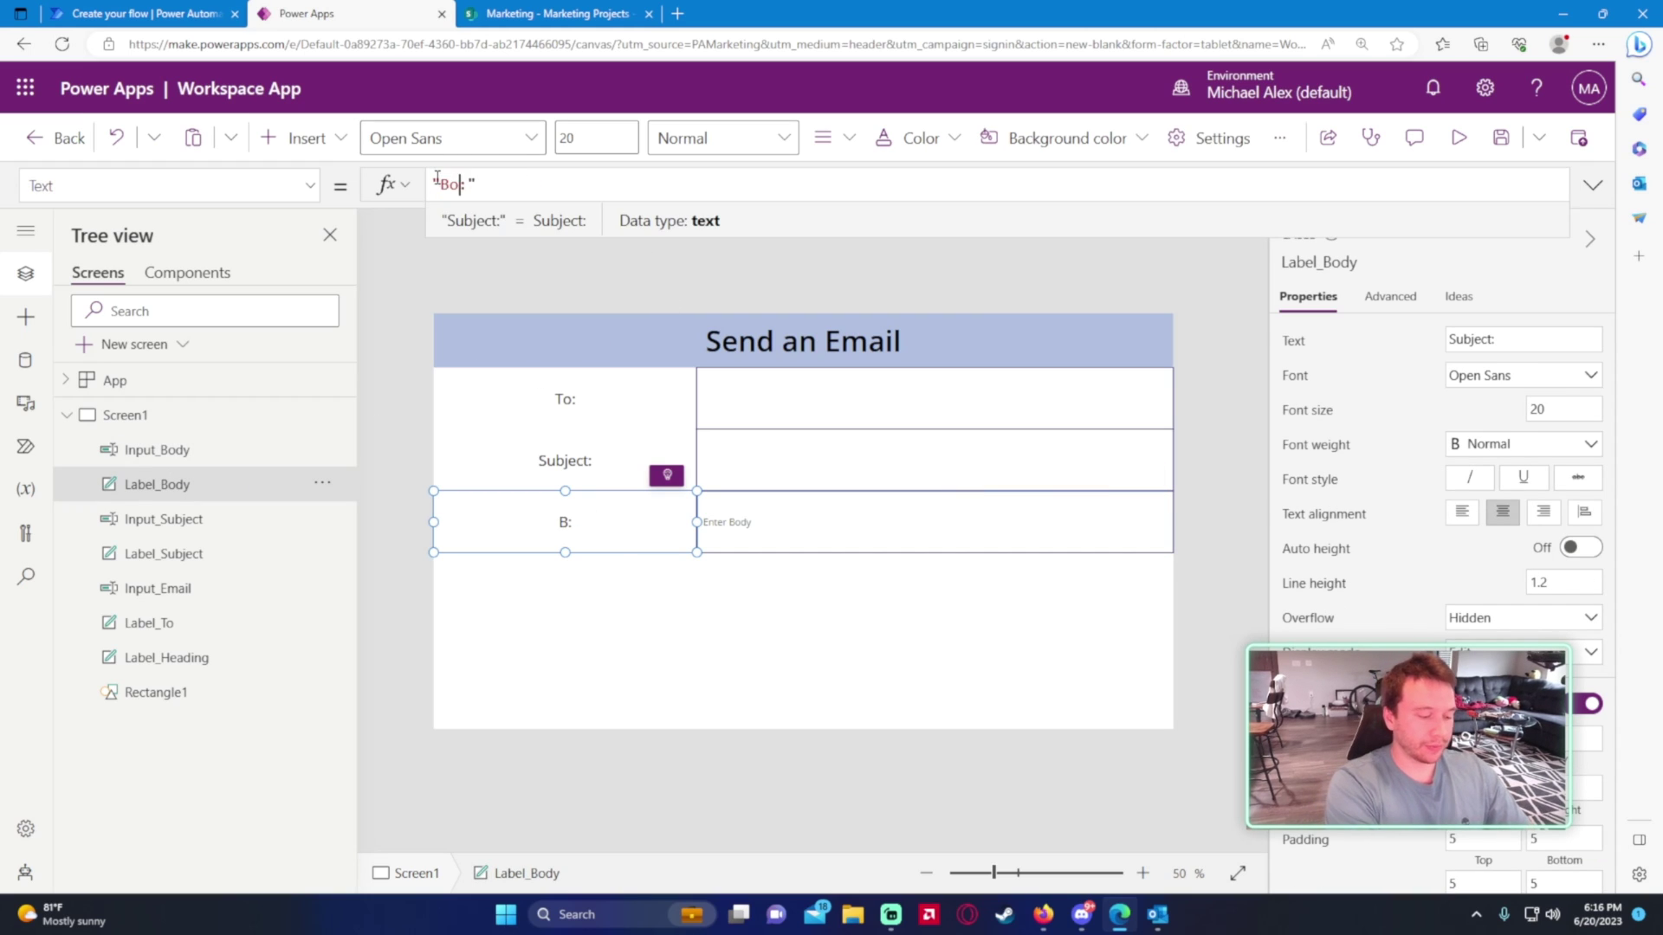
left_click(664, 690)
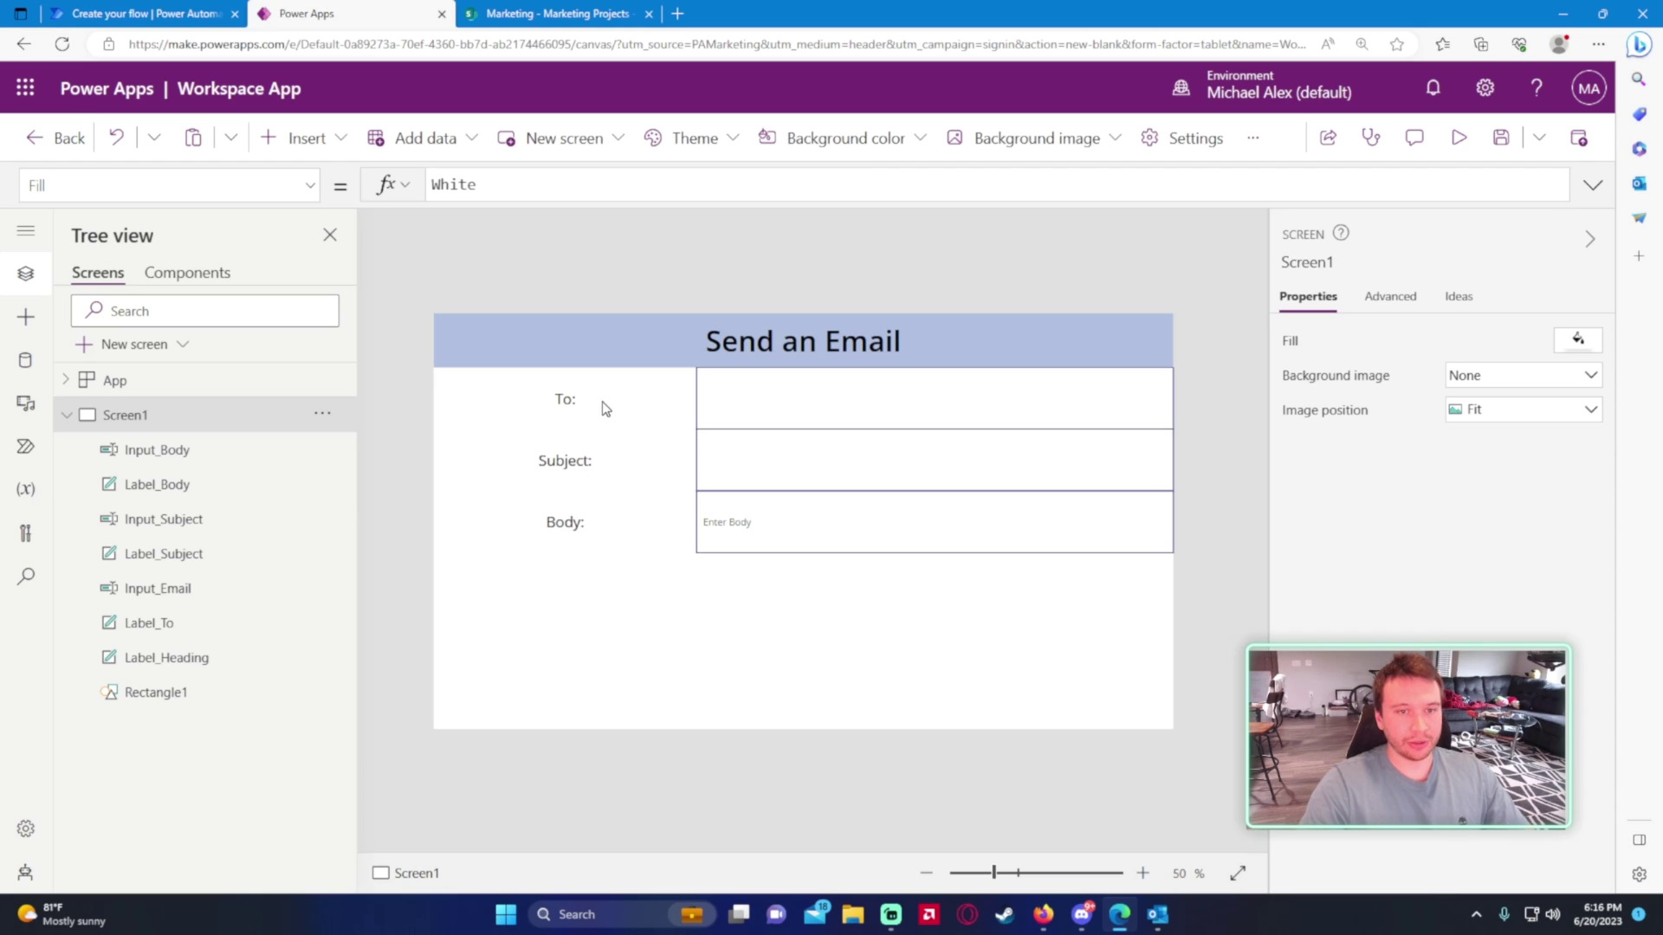
- Set the Subject input box's HintText to 'Enter Subject'
left_click(765, 470)
left_click(231, 186)
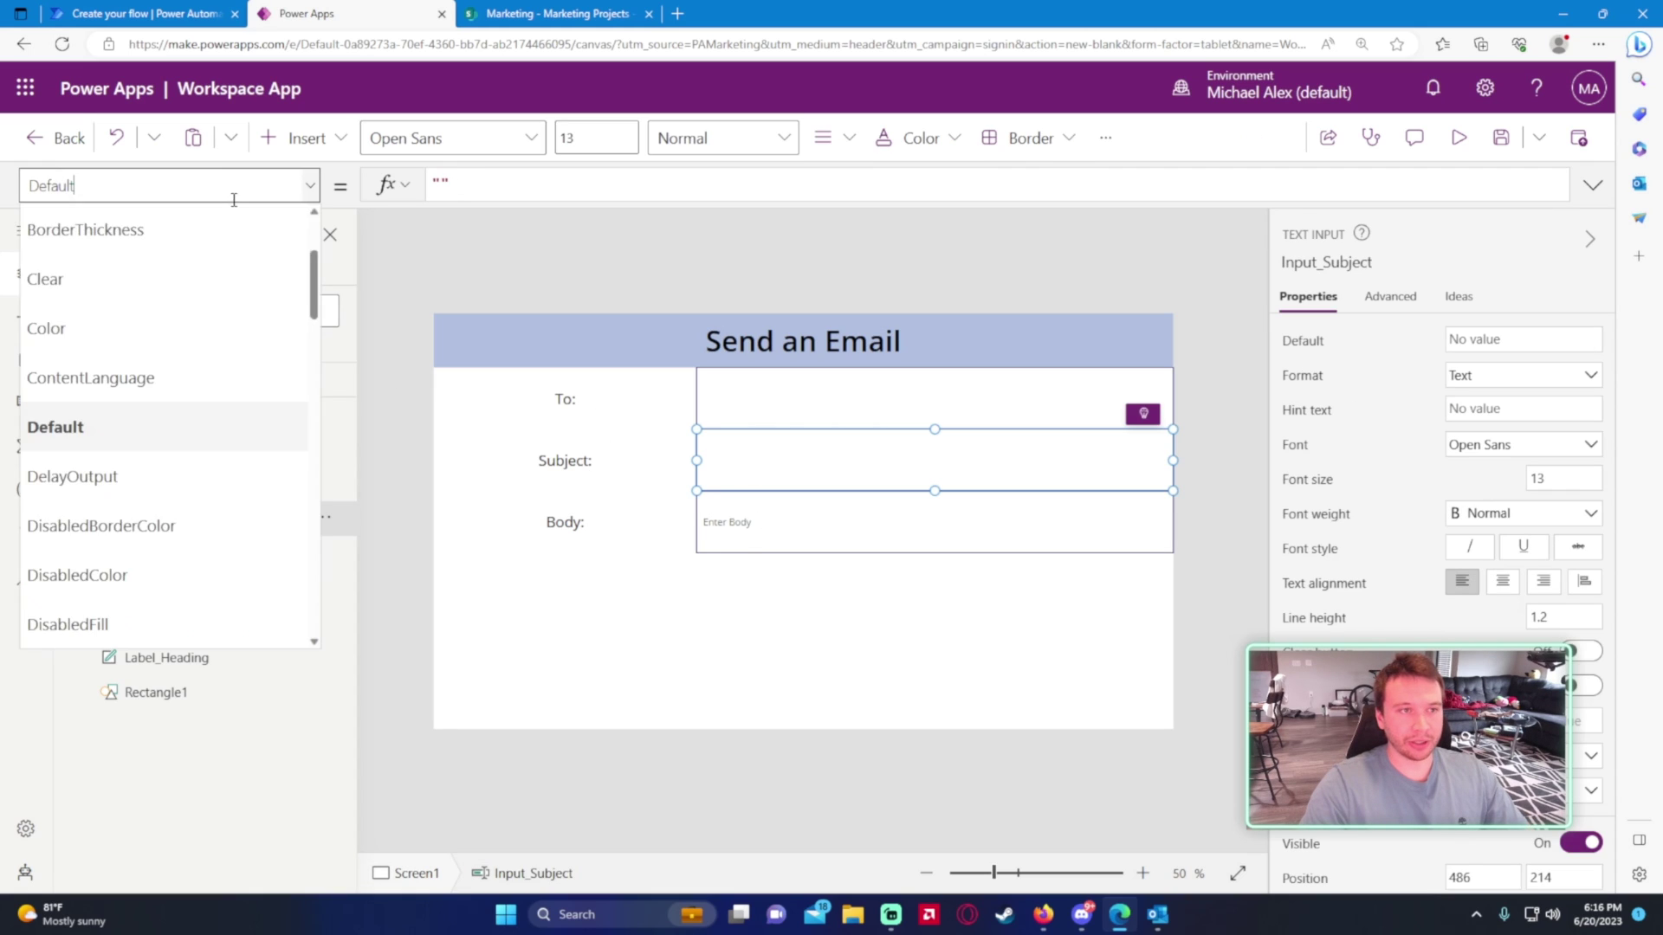
scroll(215, 387, "down", 5)
scroll(179, 476, "down", 3)
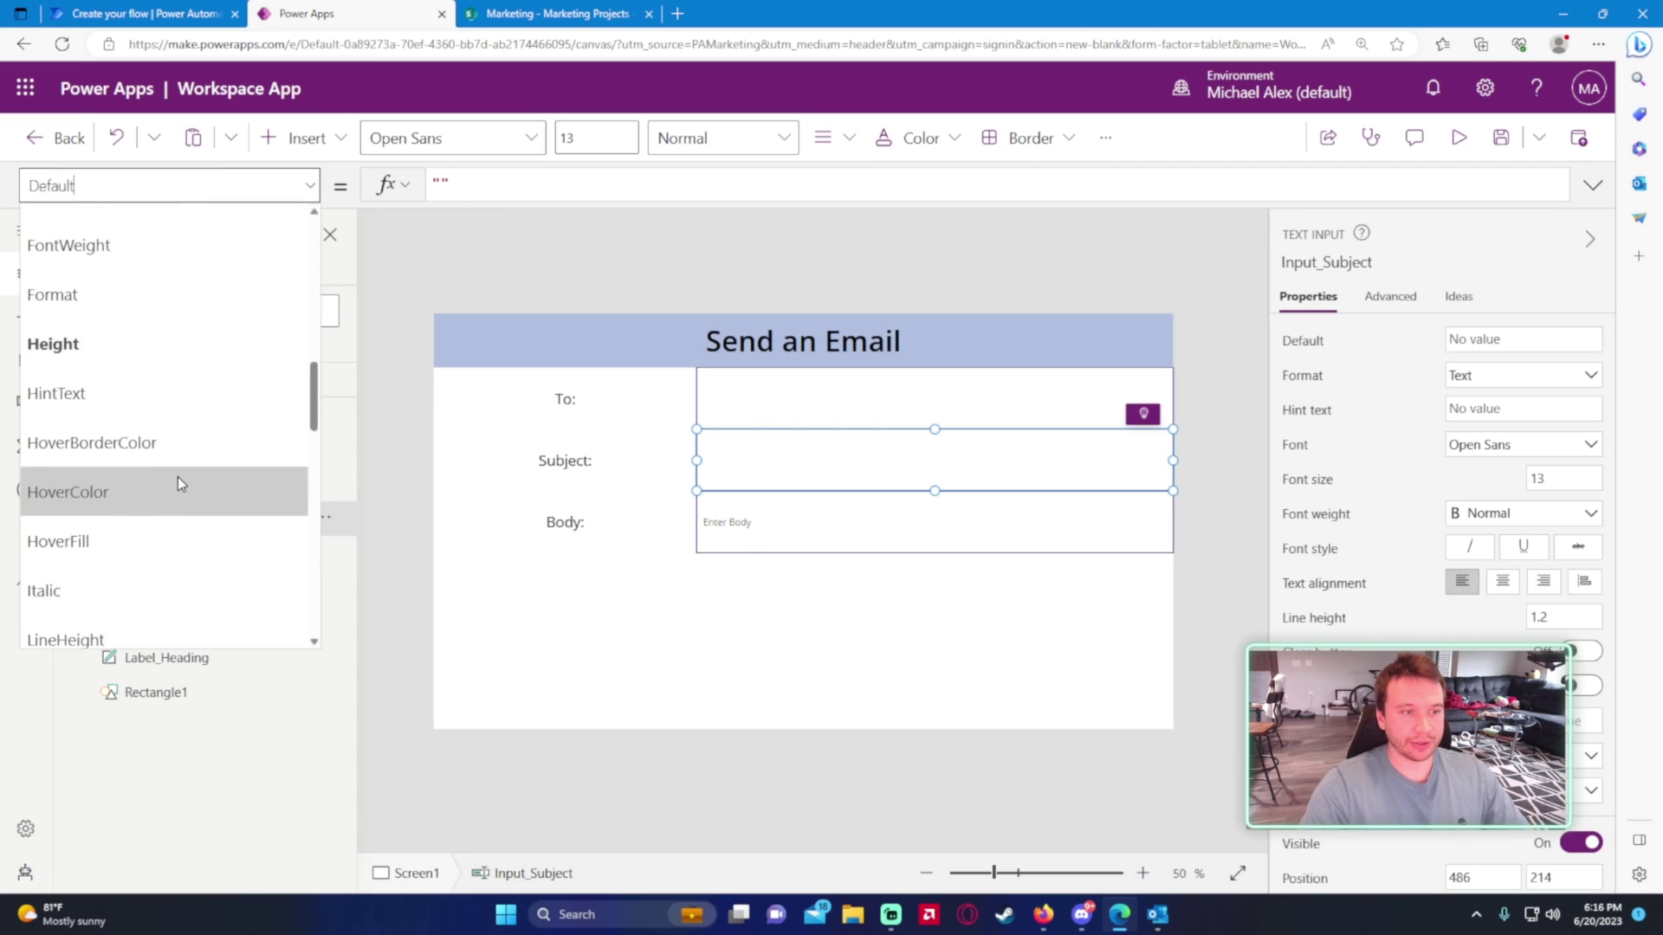
left_click(142, 377)
left_click(437, 184)
left_click(450, 185)
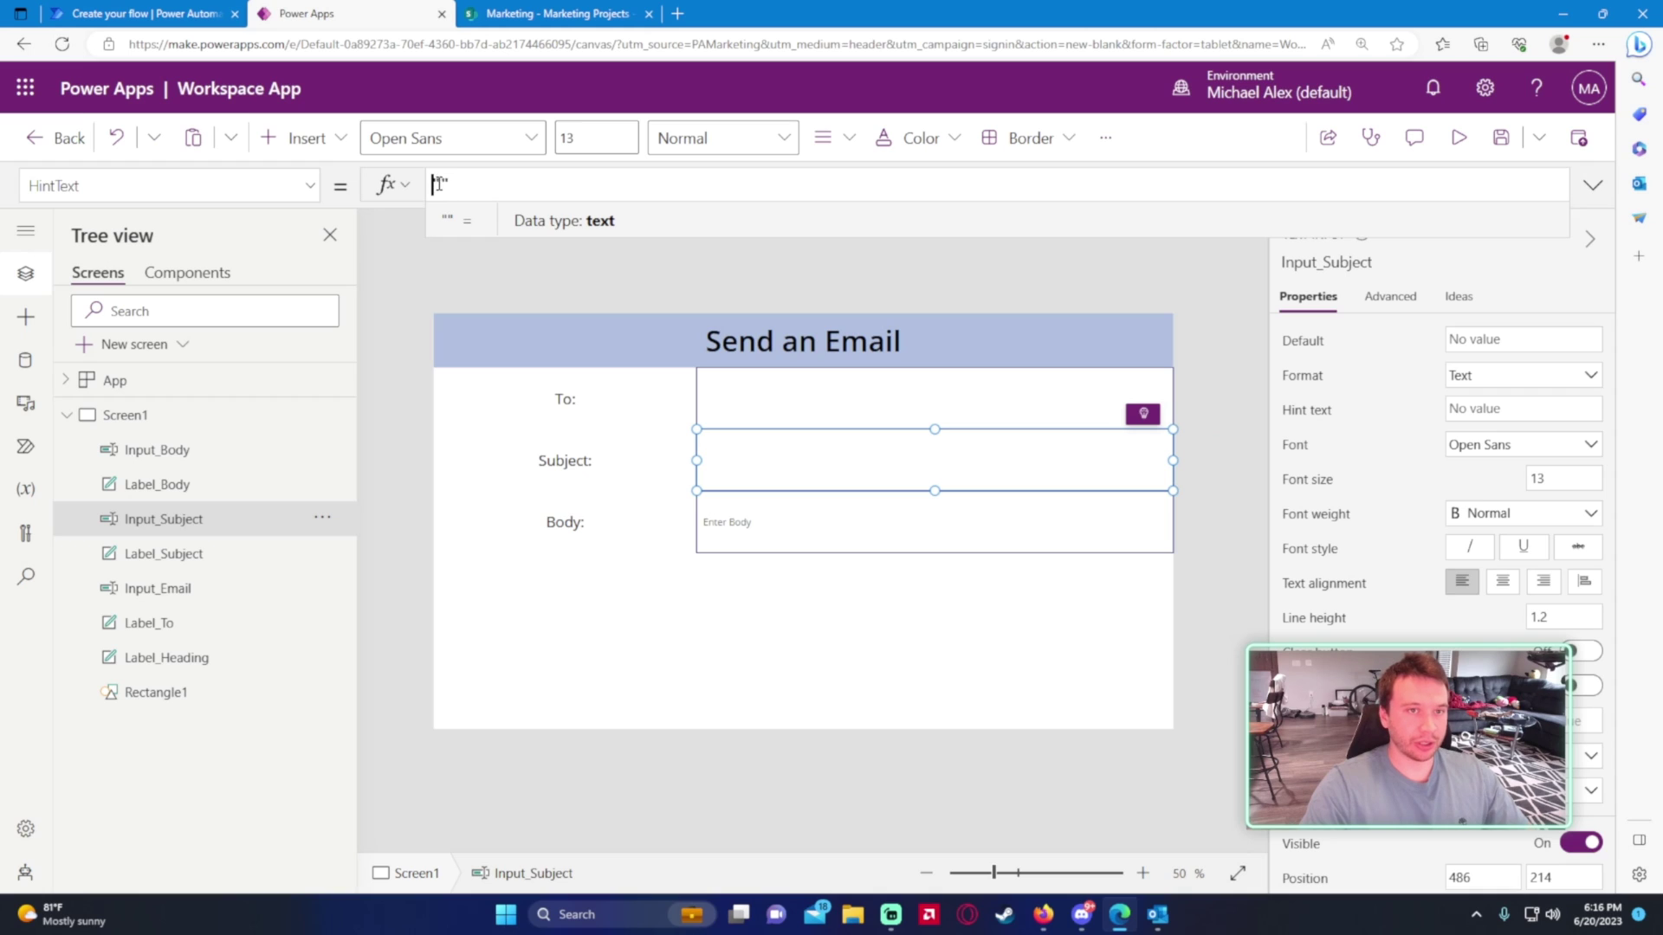
type("Enter Subject")
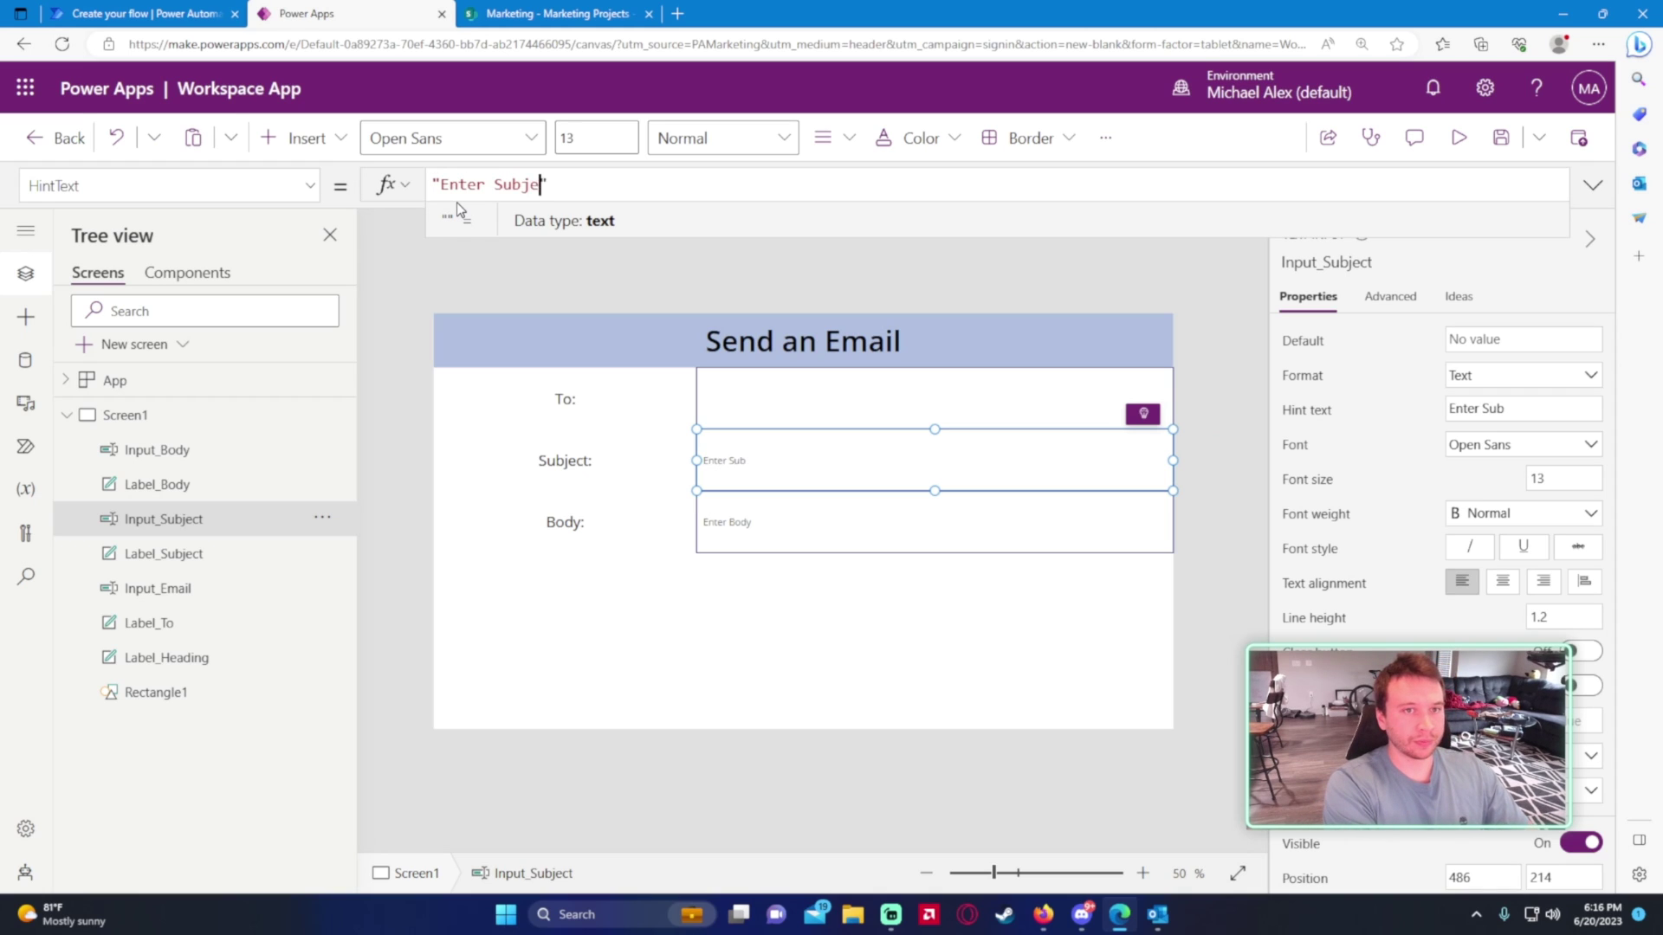
- Set the To email input box's HintText to 'Enter Email'
left_click(234, 598)
left_click(179, 186)
scroll(163, 426, "down", 7)
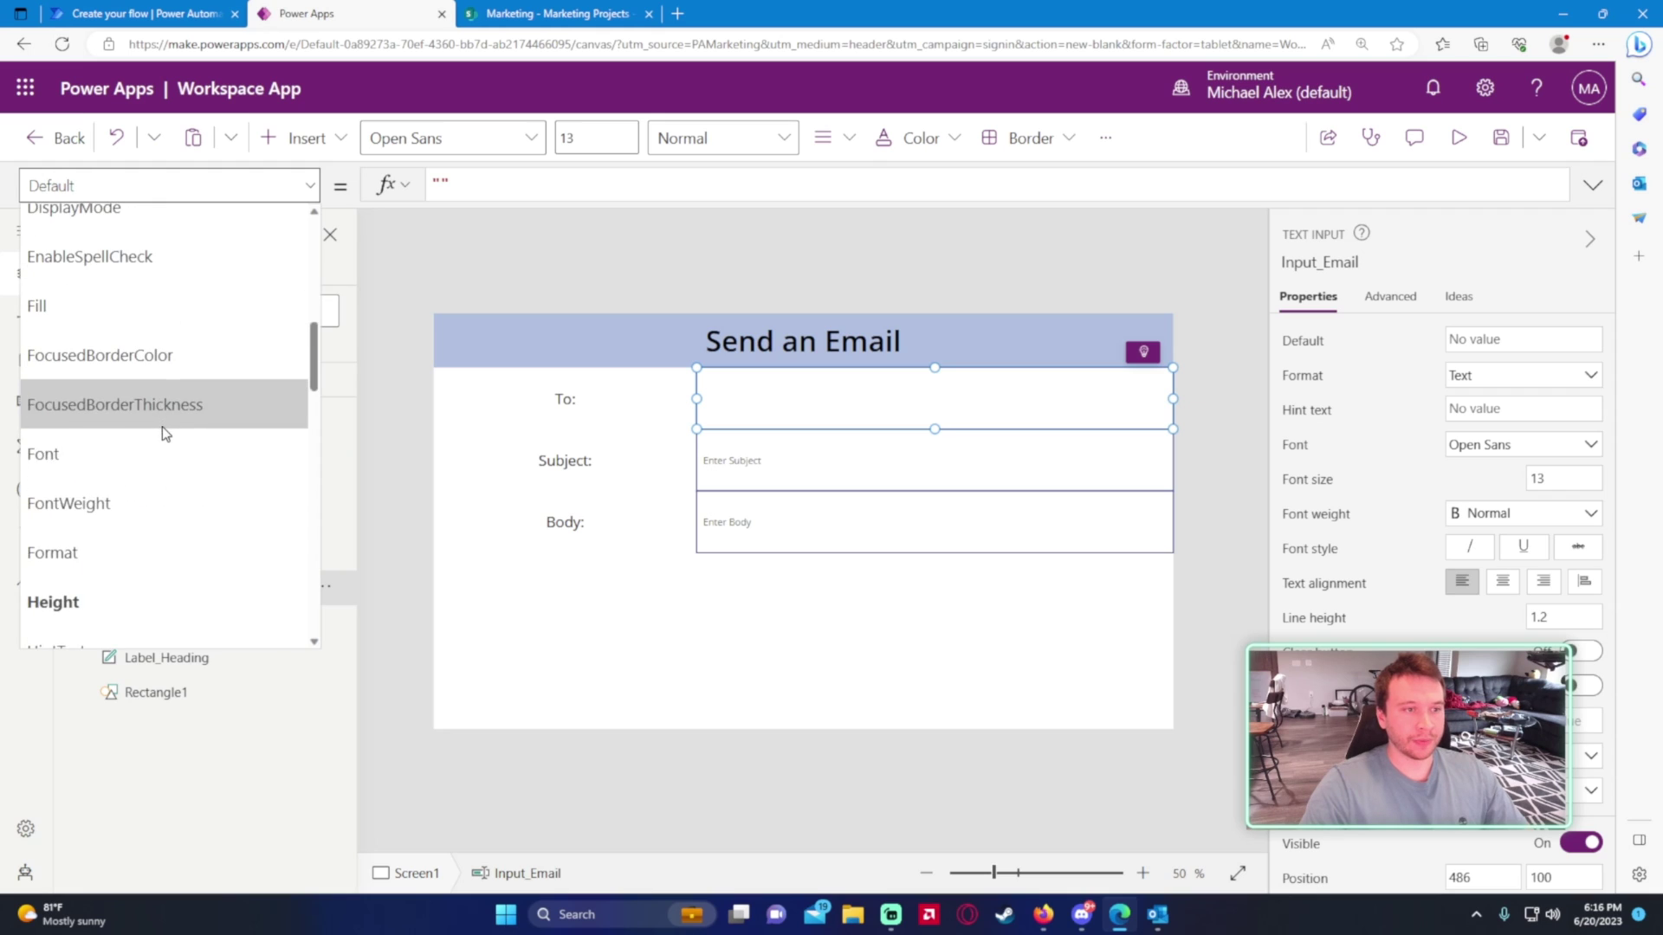
left_click(140, 458)
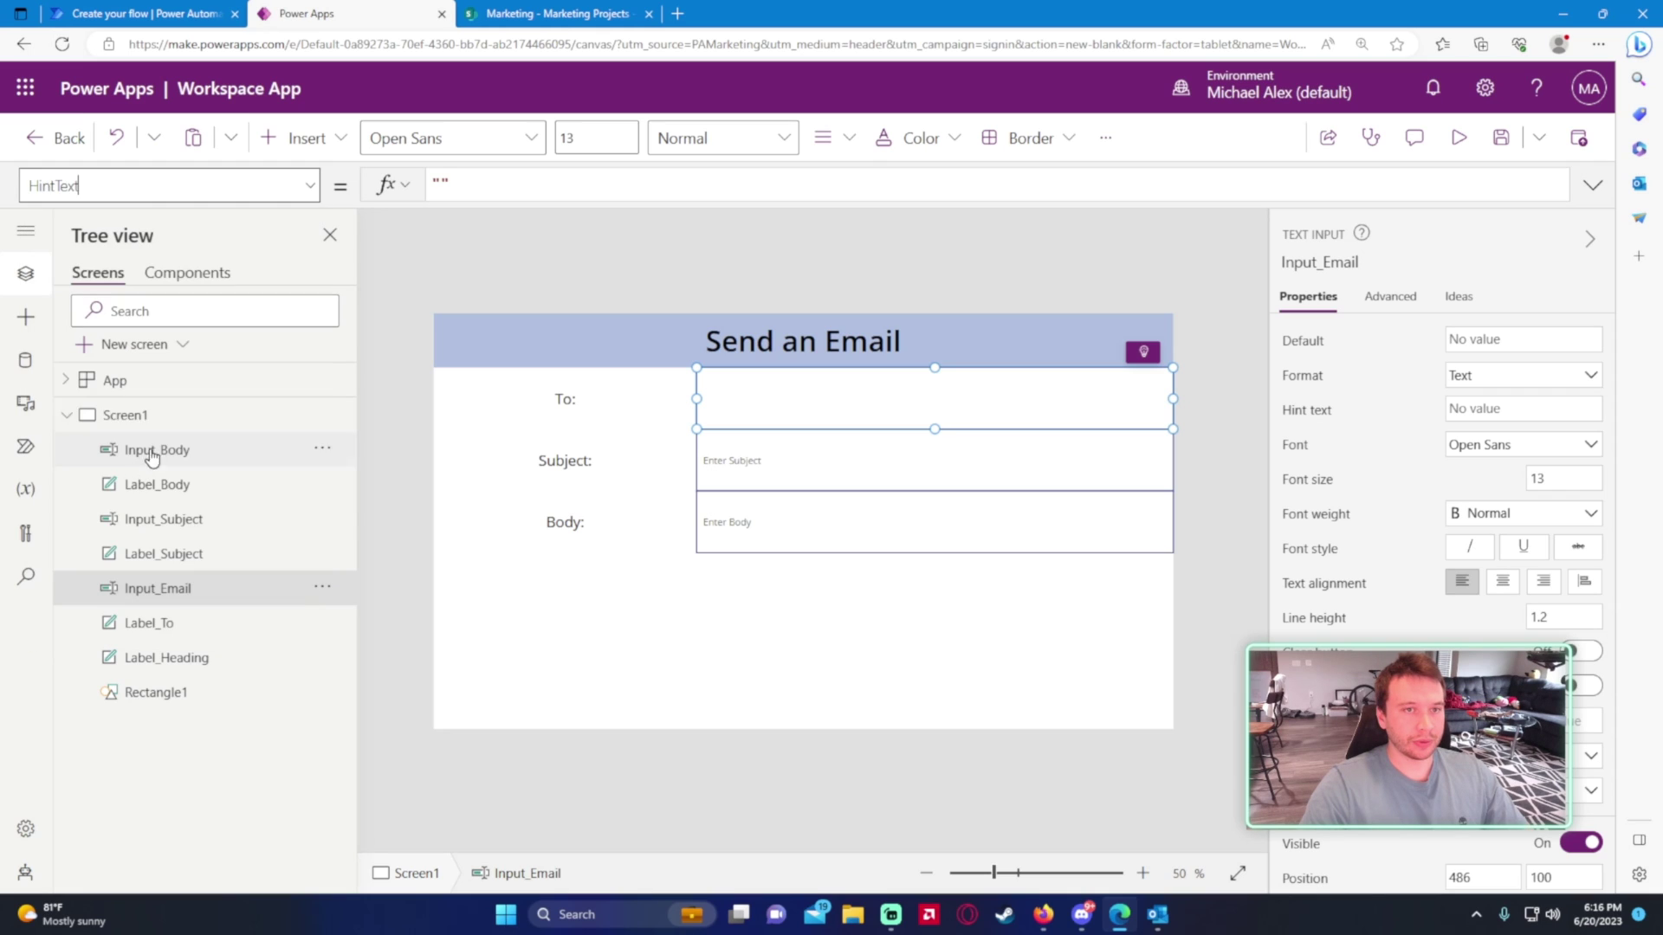
type("Enter Email")
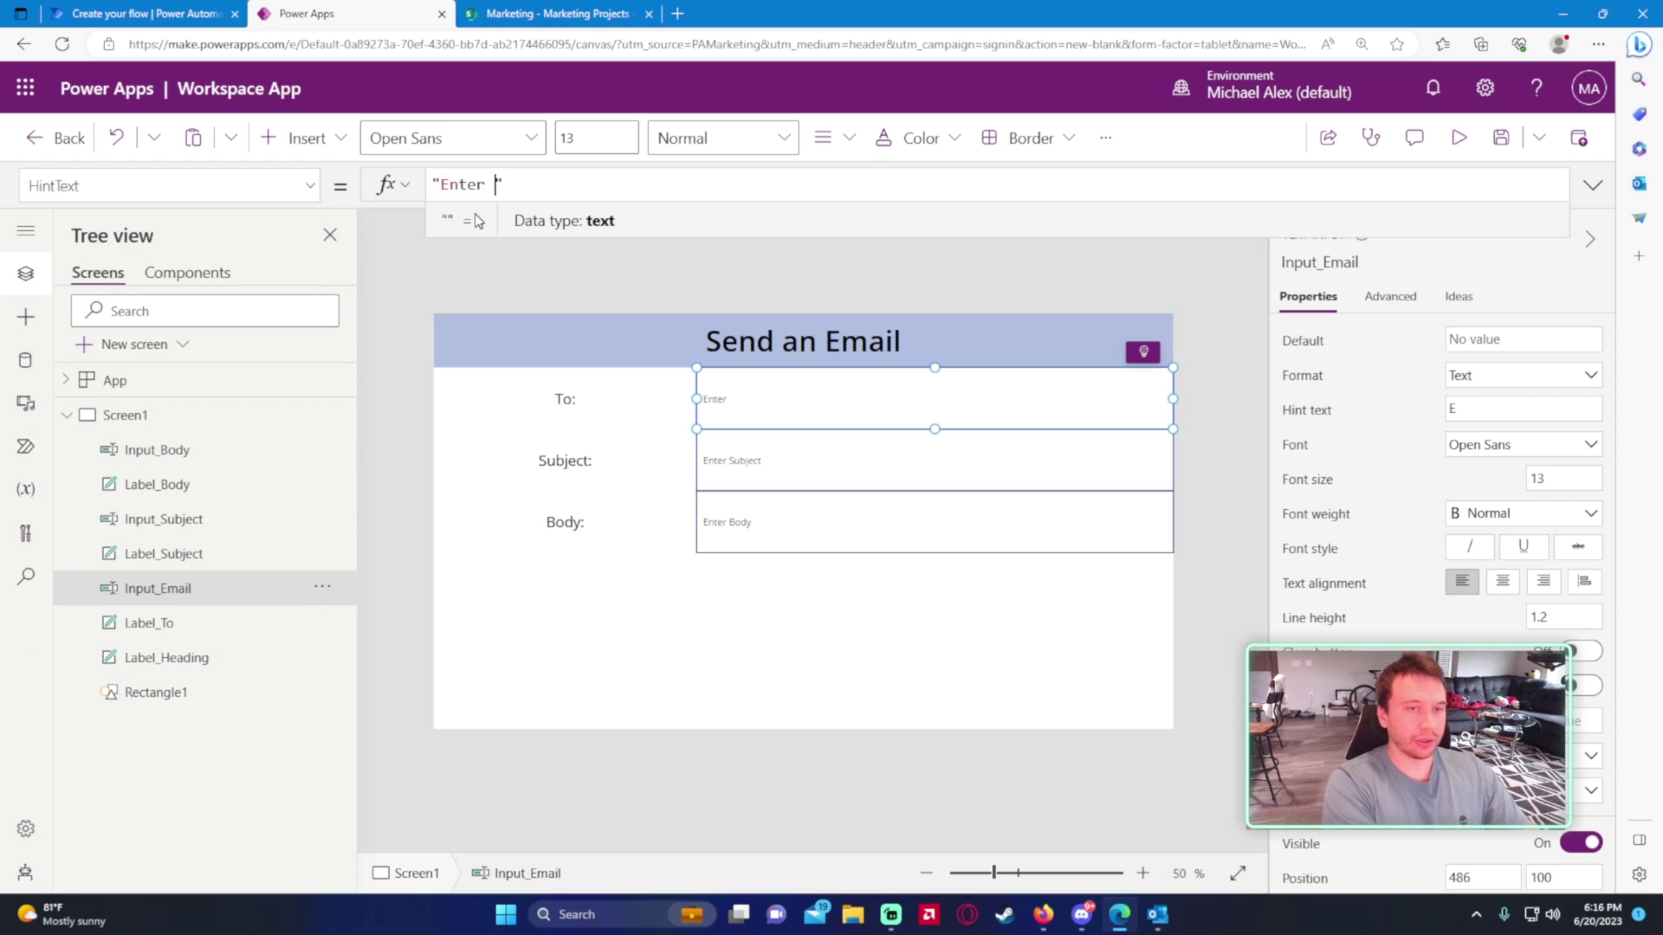
left_click(634, 734)
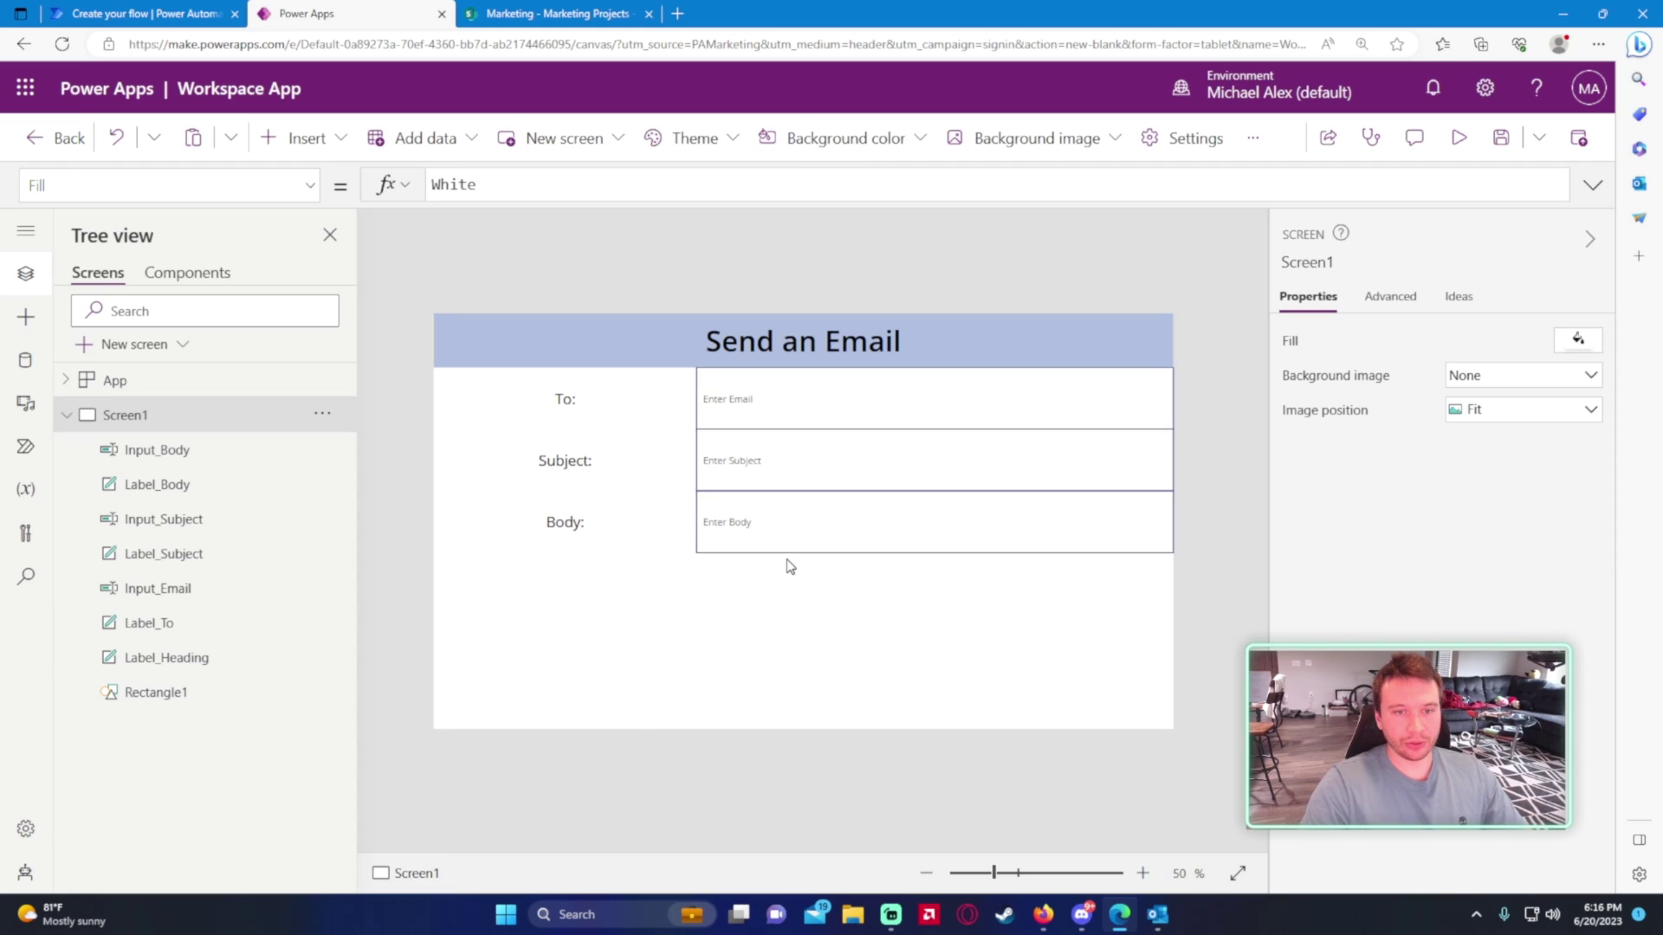
- Drag down the bottom edges of Label_Body and Input_Body to make the Body row taller
left_click(713, 534)
left_click(572, 532)
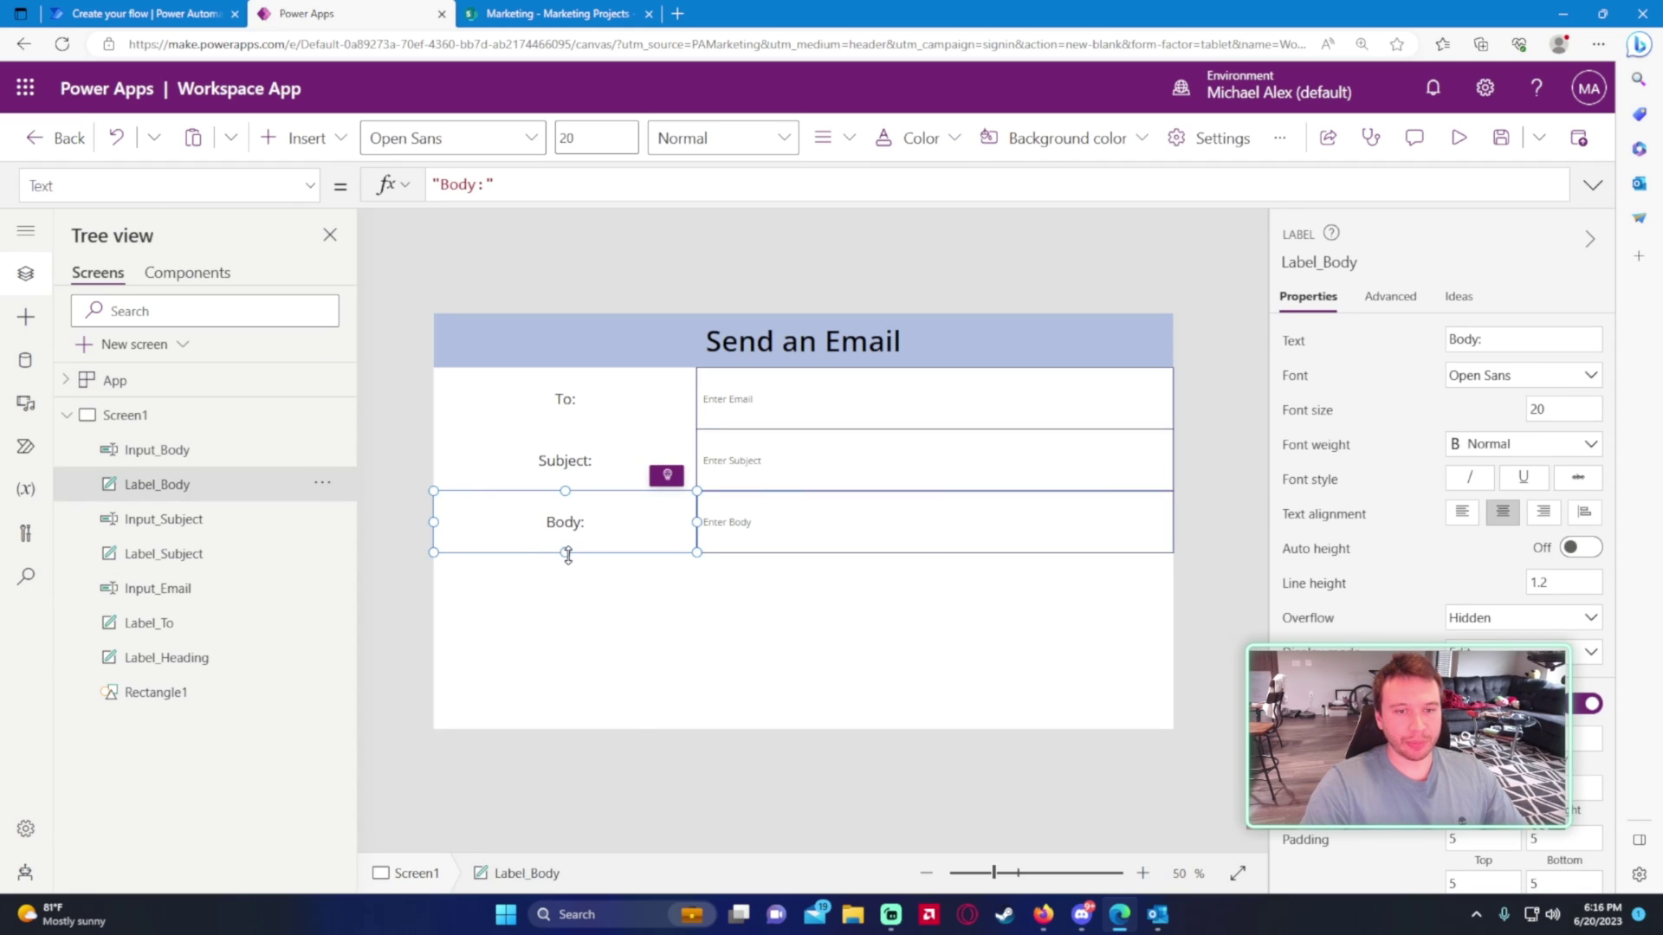
left_click_drag(565, 553, 576, 634)
left_click(811, 530)
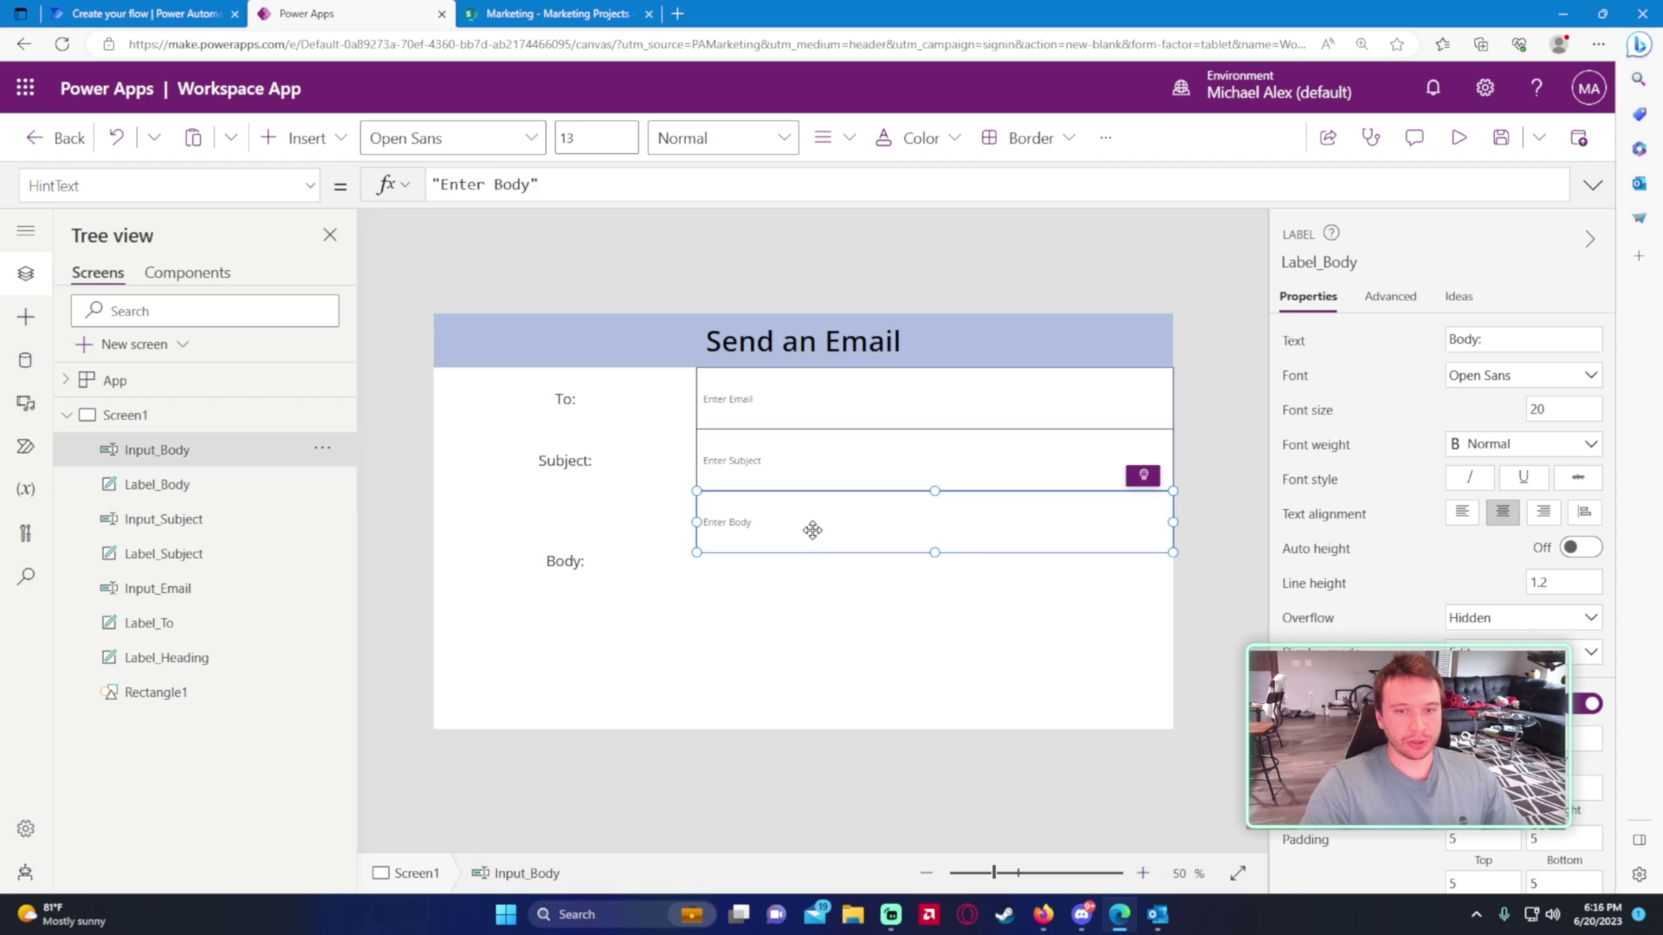
left_click_drag(936, 551, 932, 634)
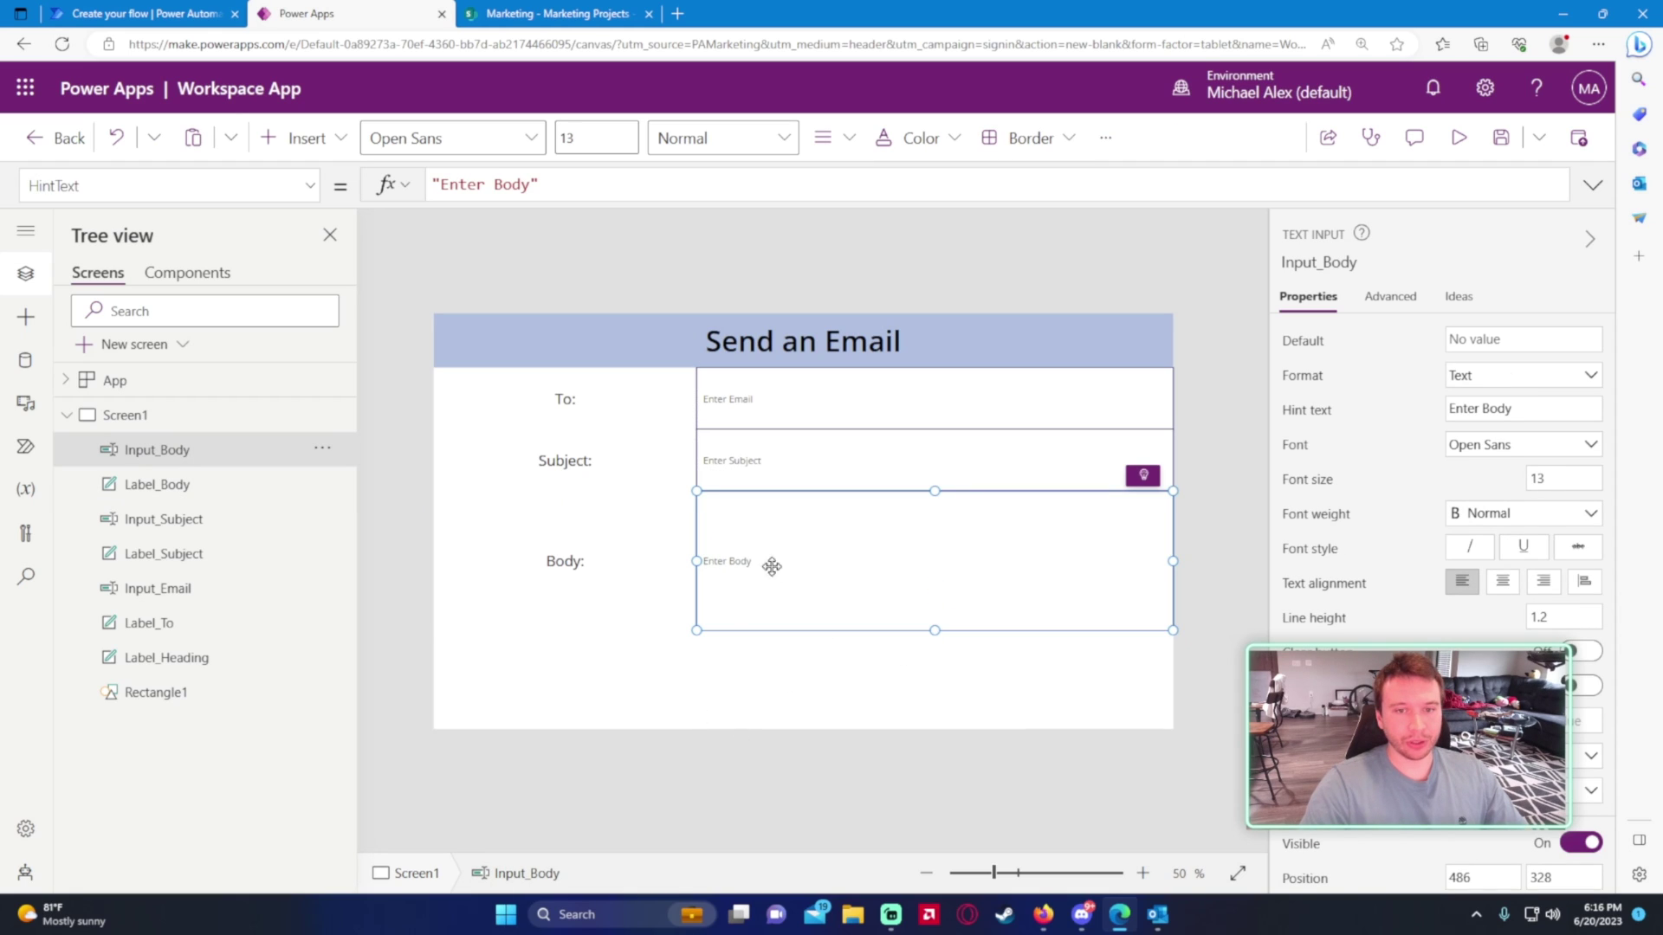
left_click(662, 674)
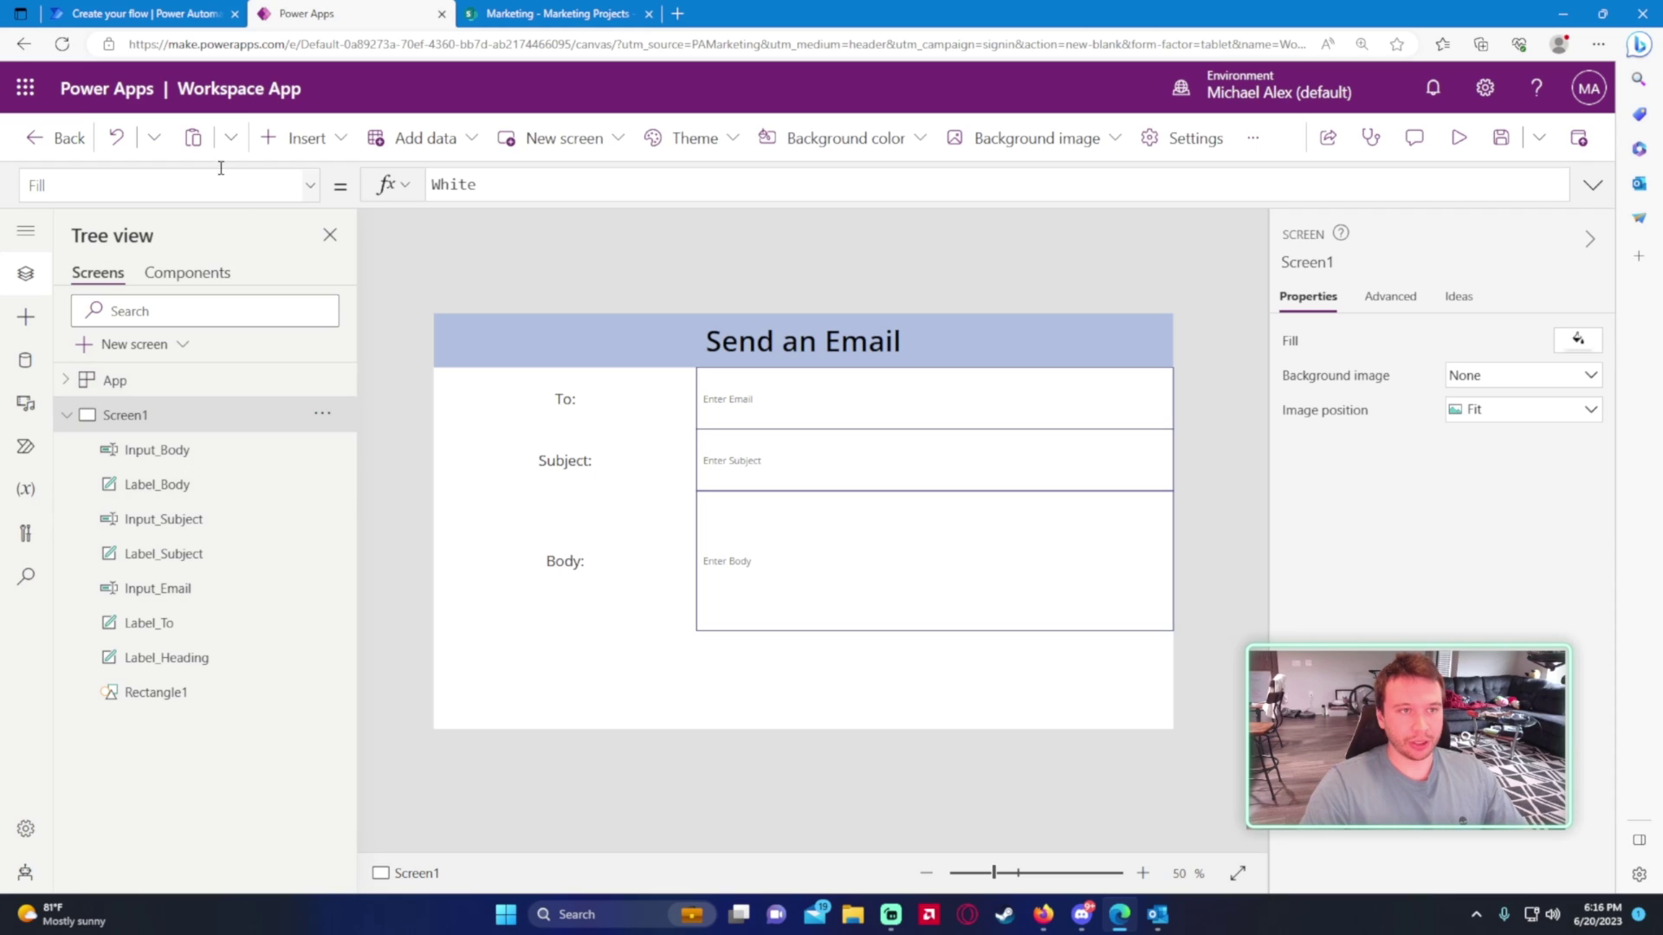
left_click(304, 137)
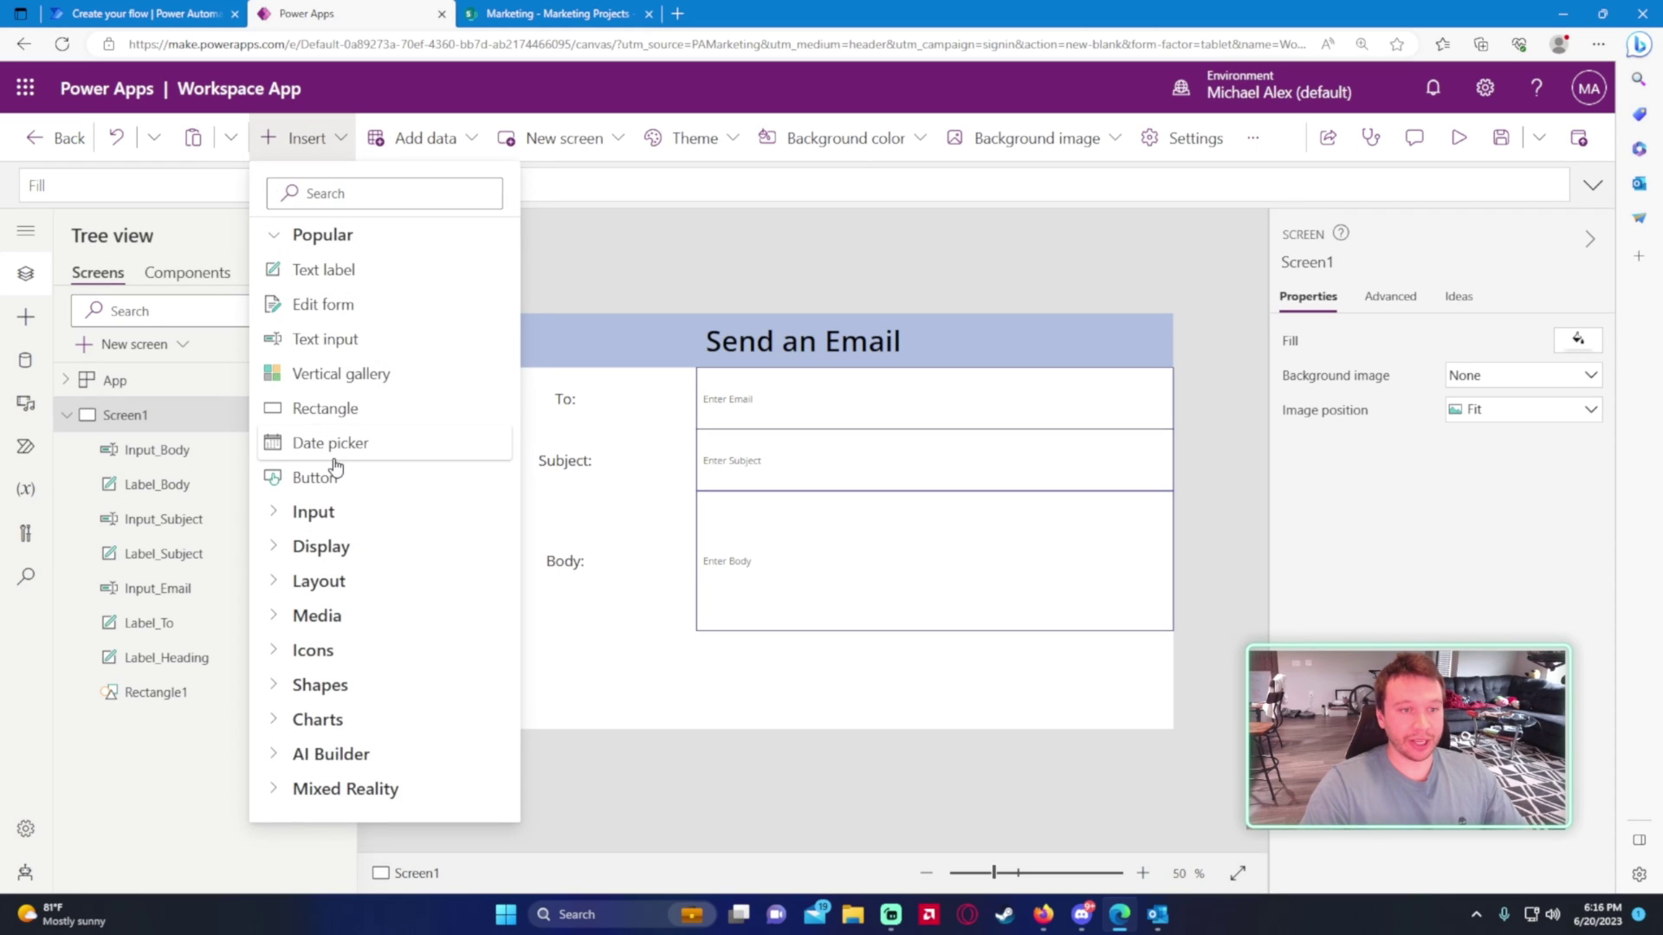
- Move the new button below the Body box at lower right and label it 'Send Email'
key("Escape")
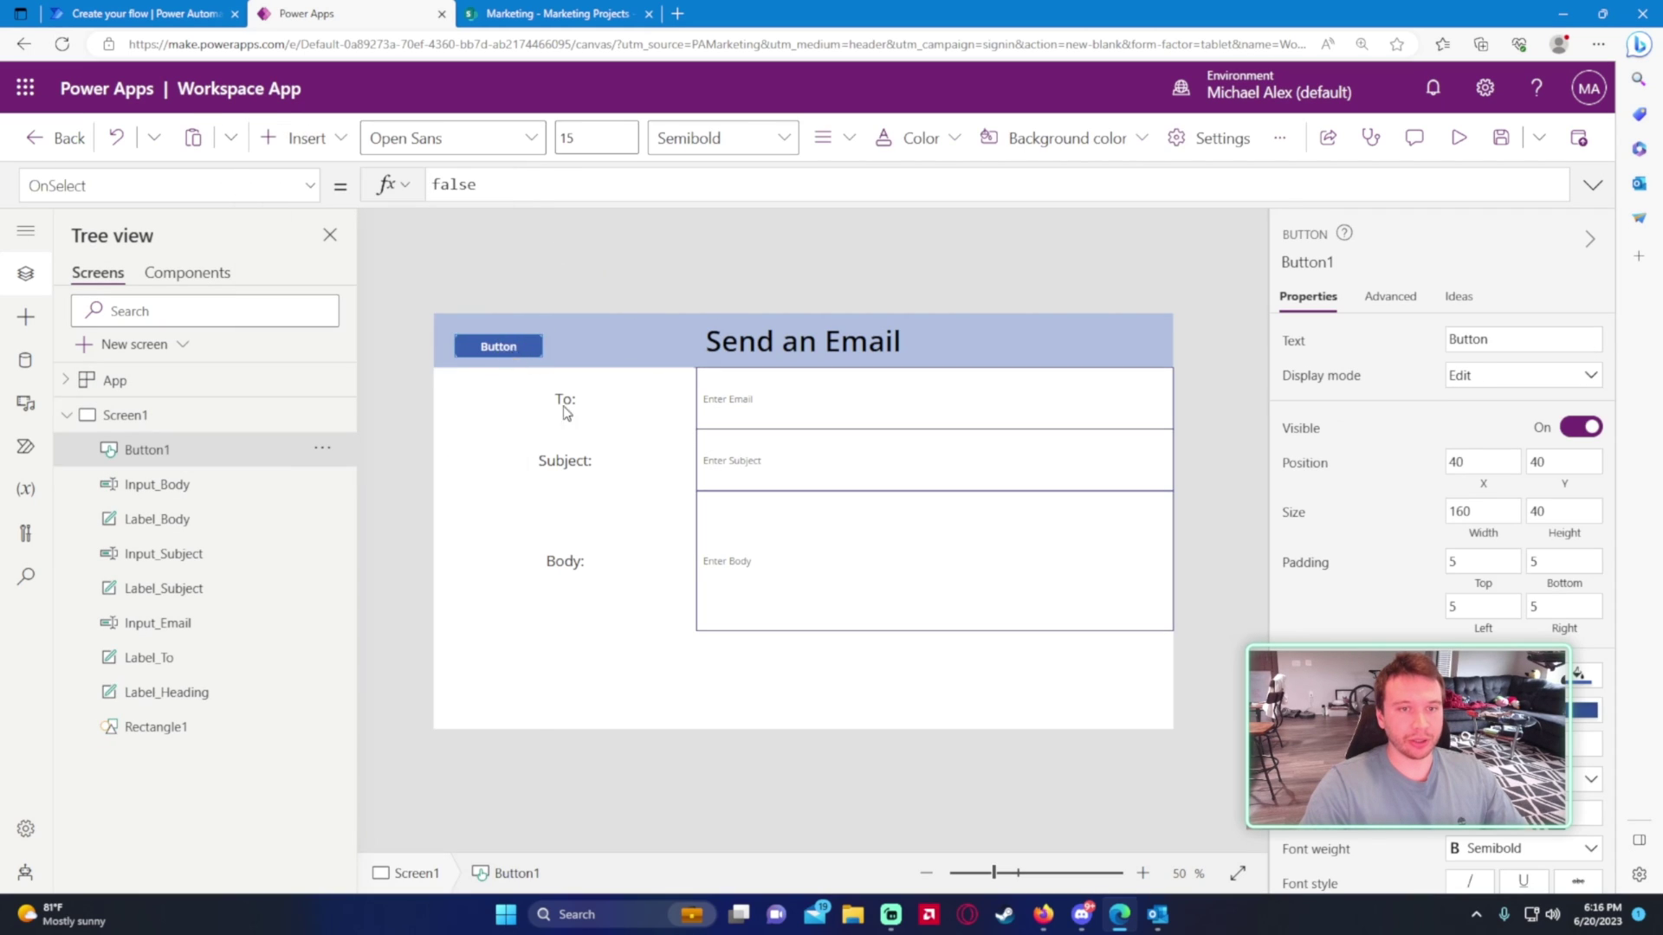
left_click_drag(498, 357, 1084, 684)
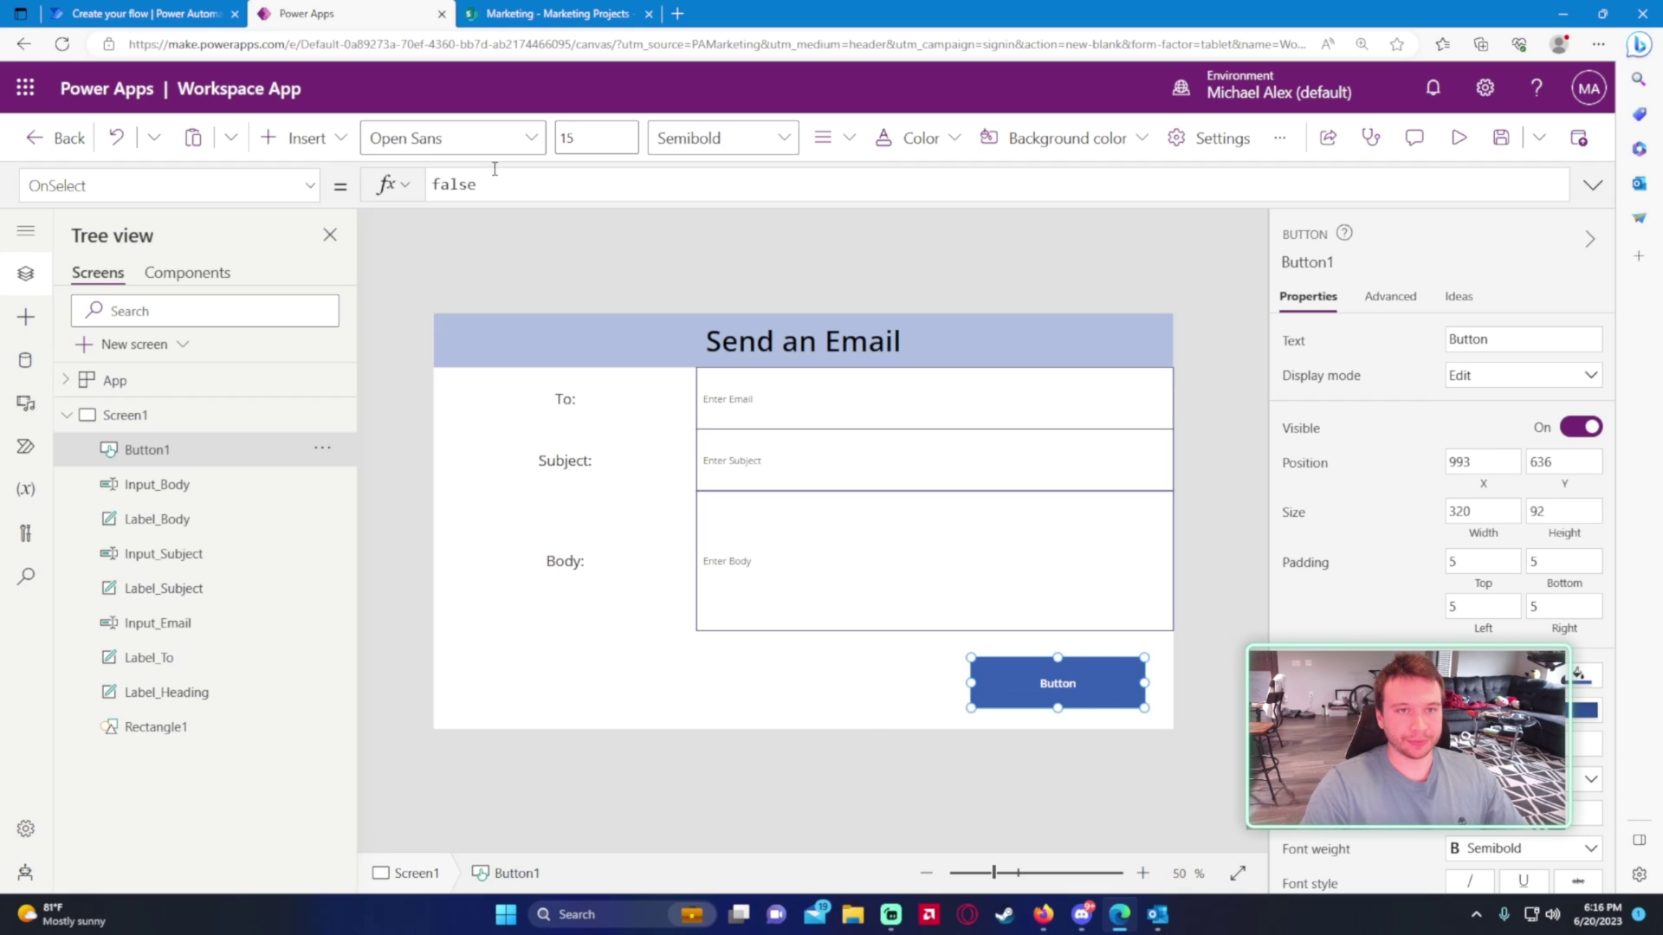
double_click(1514, 343)
type("Se")
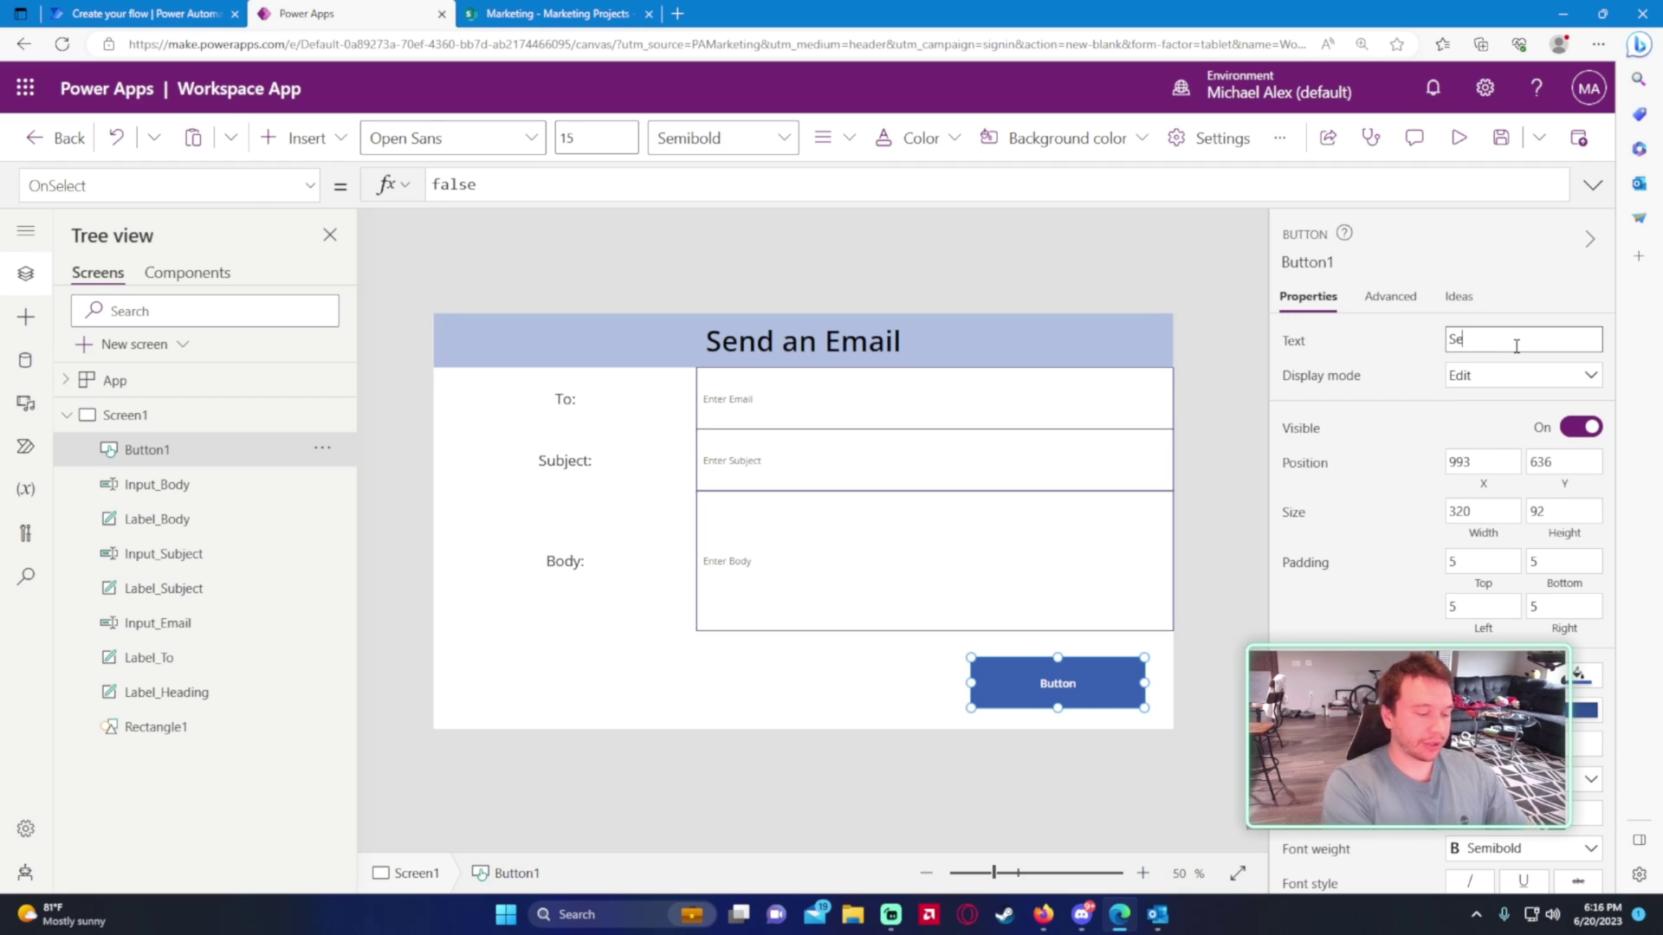
type("nd Email")
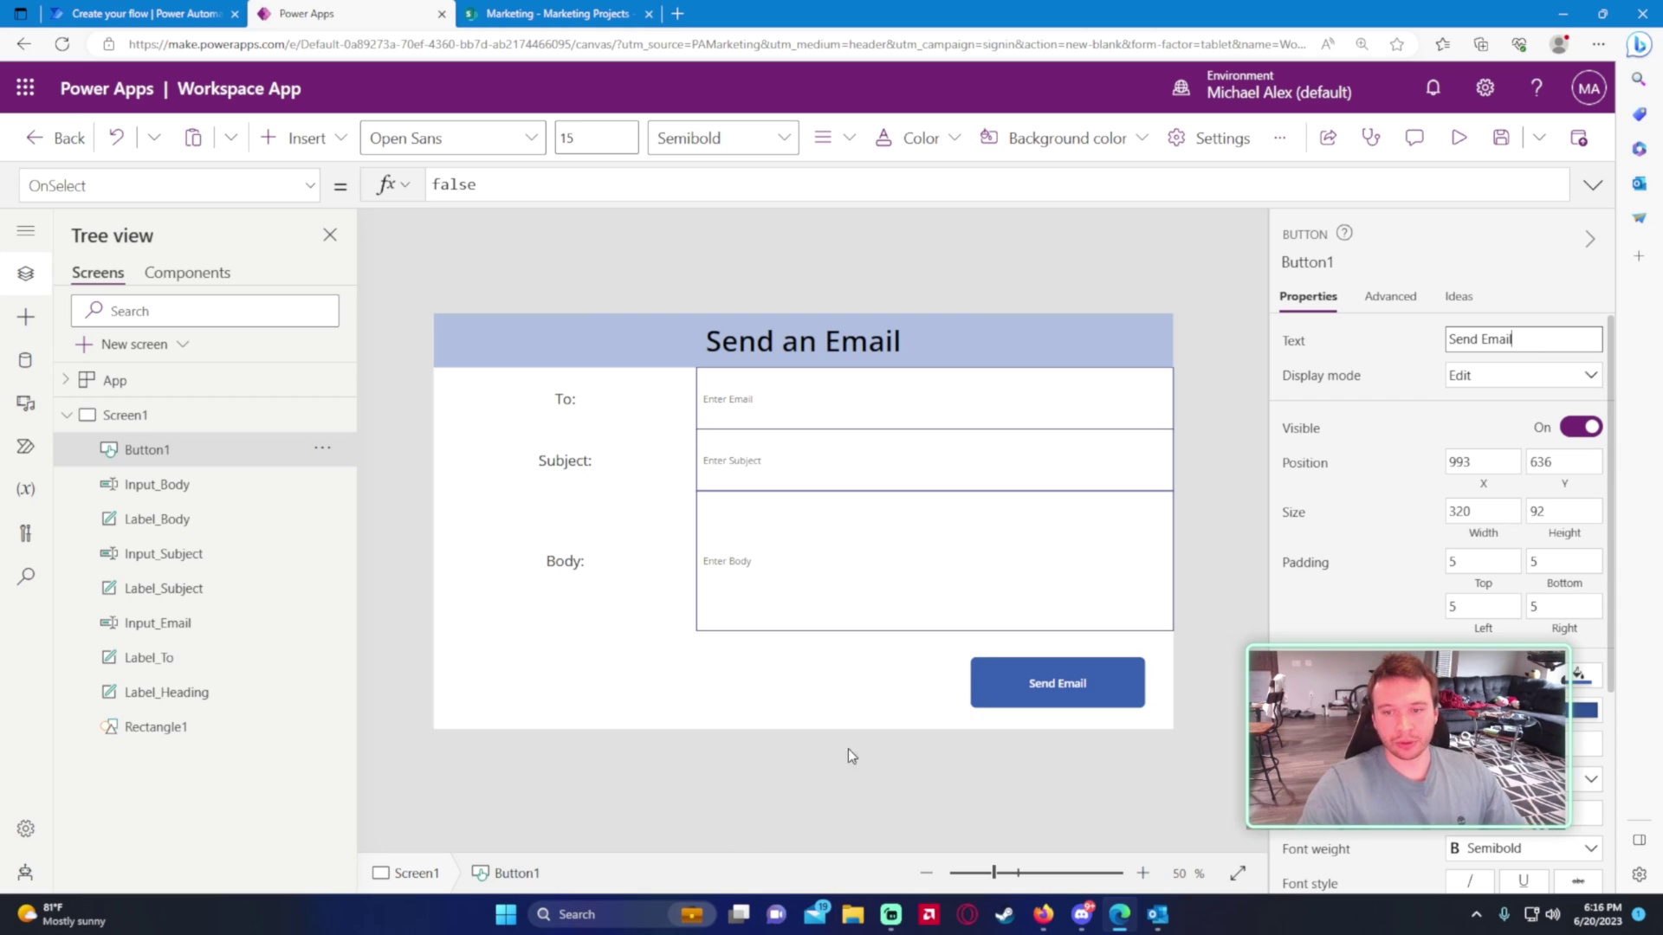
left_click(1088, 690)
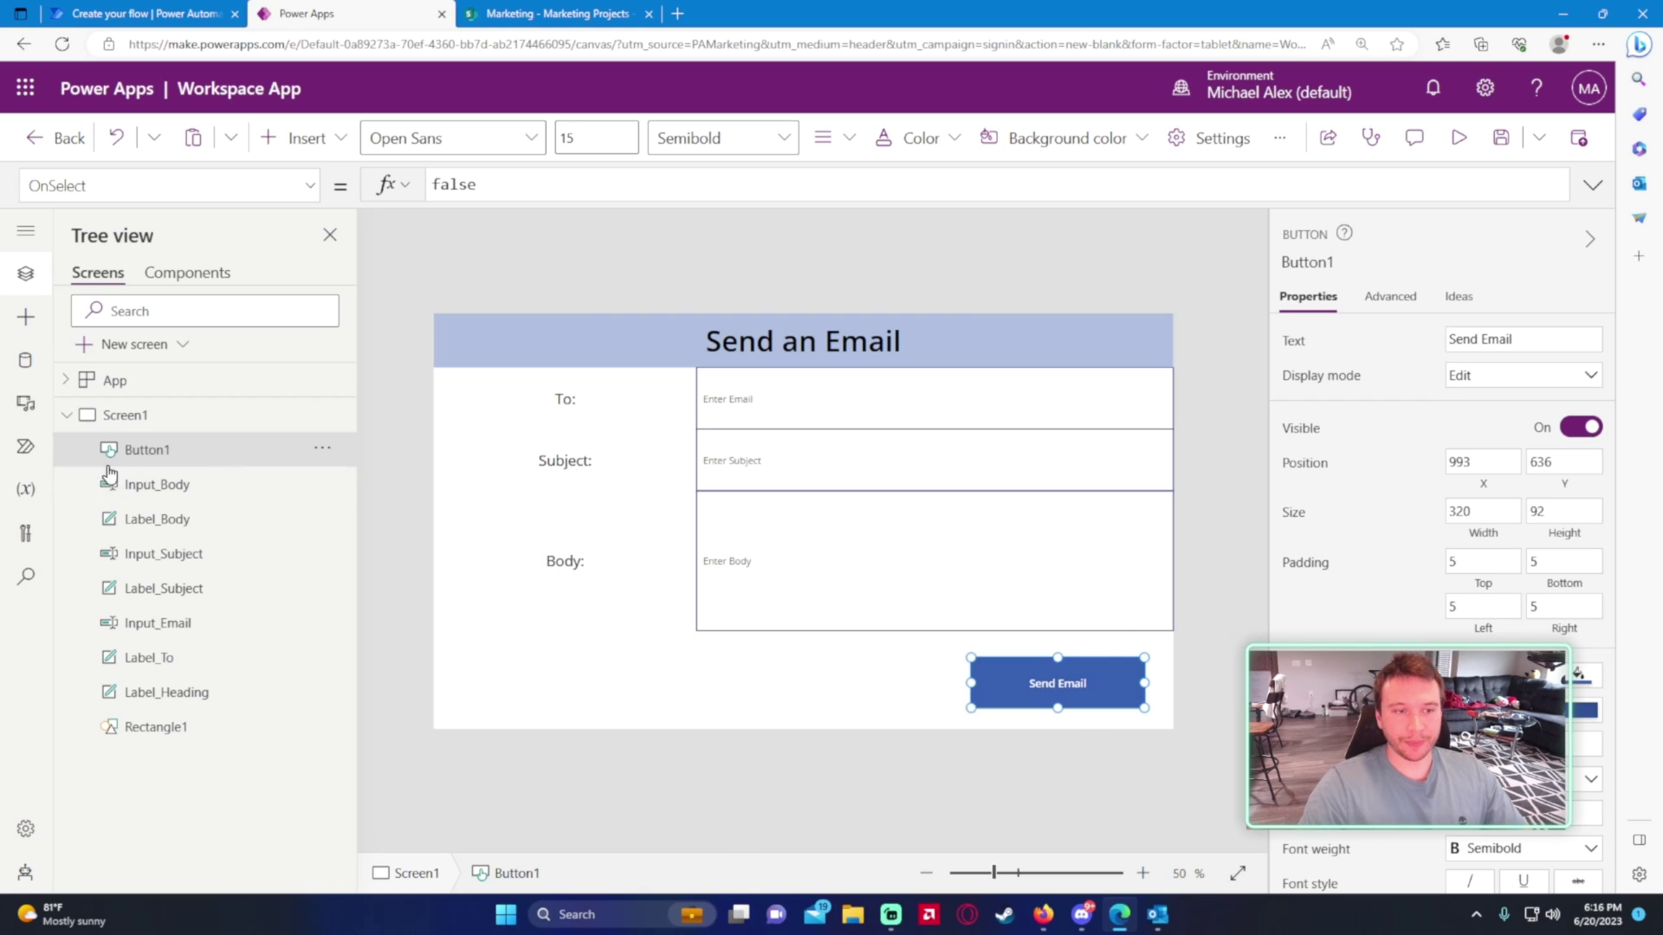
- Duplicate the Send Email button, move the copy left, label it 'Clear', and align it
key("ctrl+c")
key("ctrl+v")
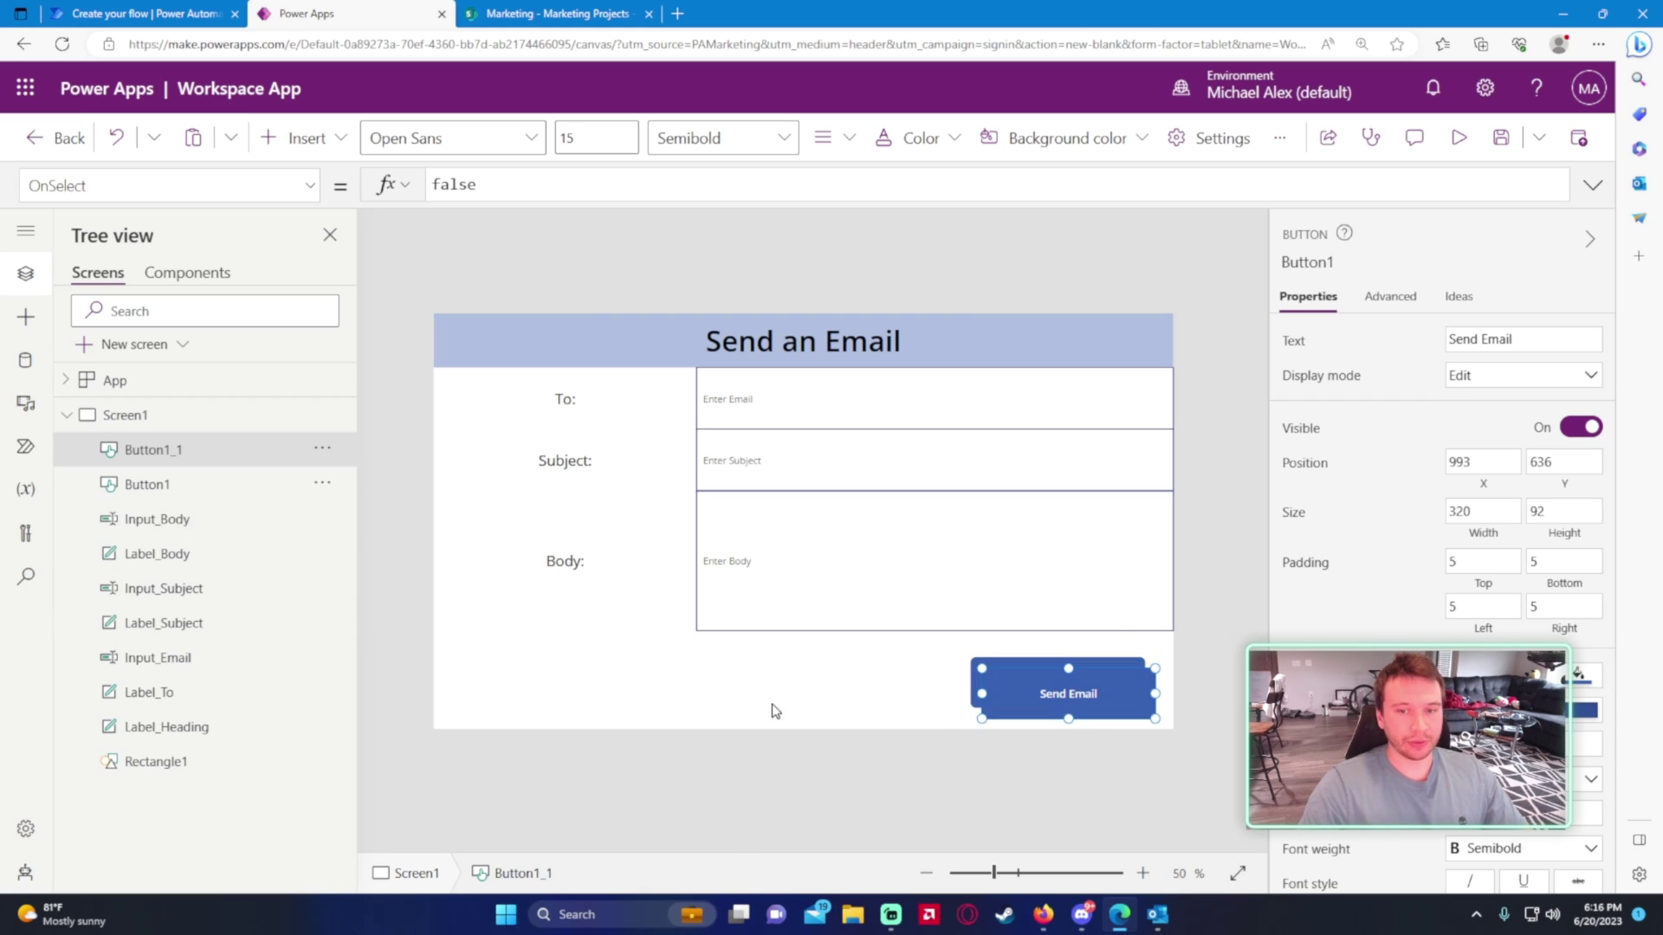
left_click_drag(1002, 697, 546, 680)
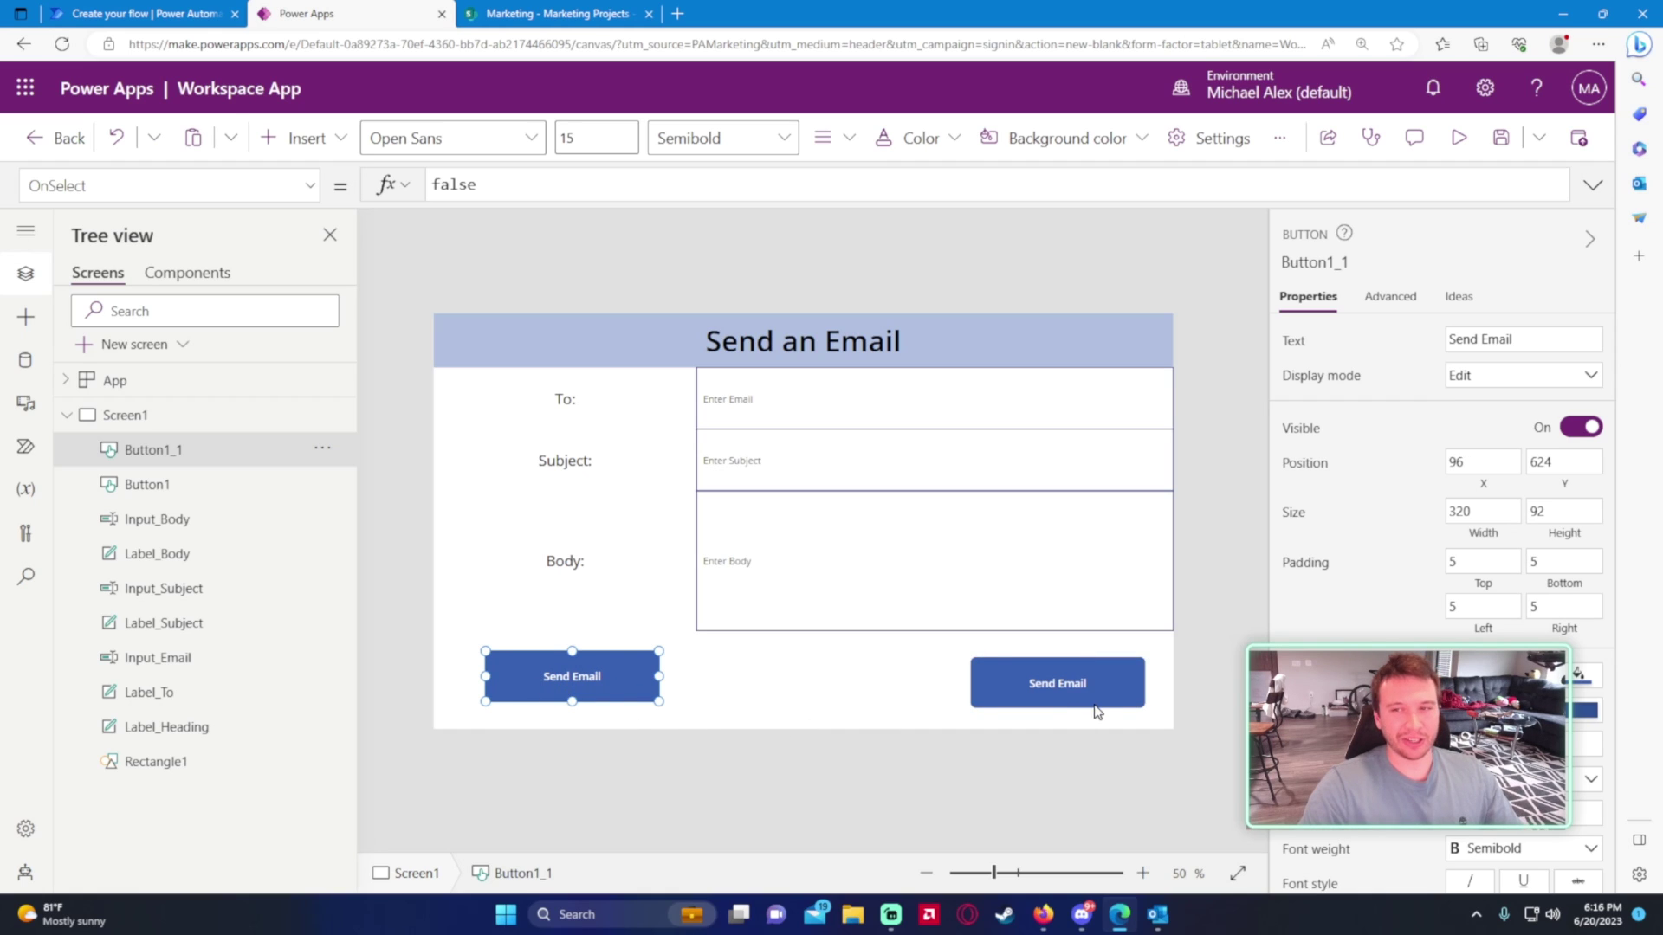
triple_click(1558, 350)
type("Clear")
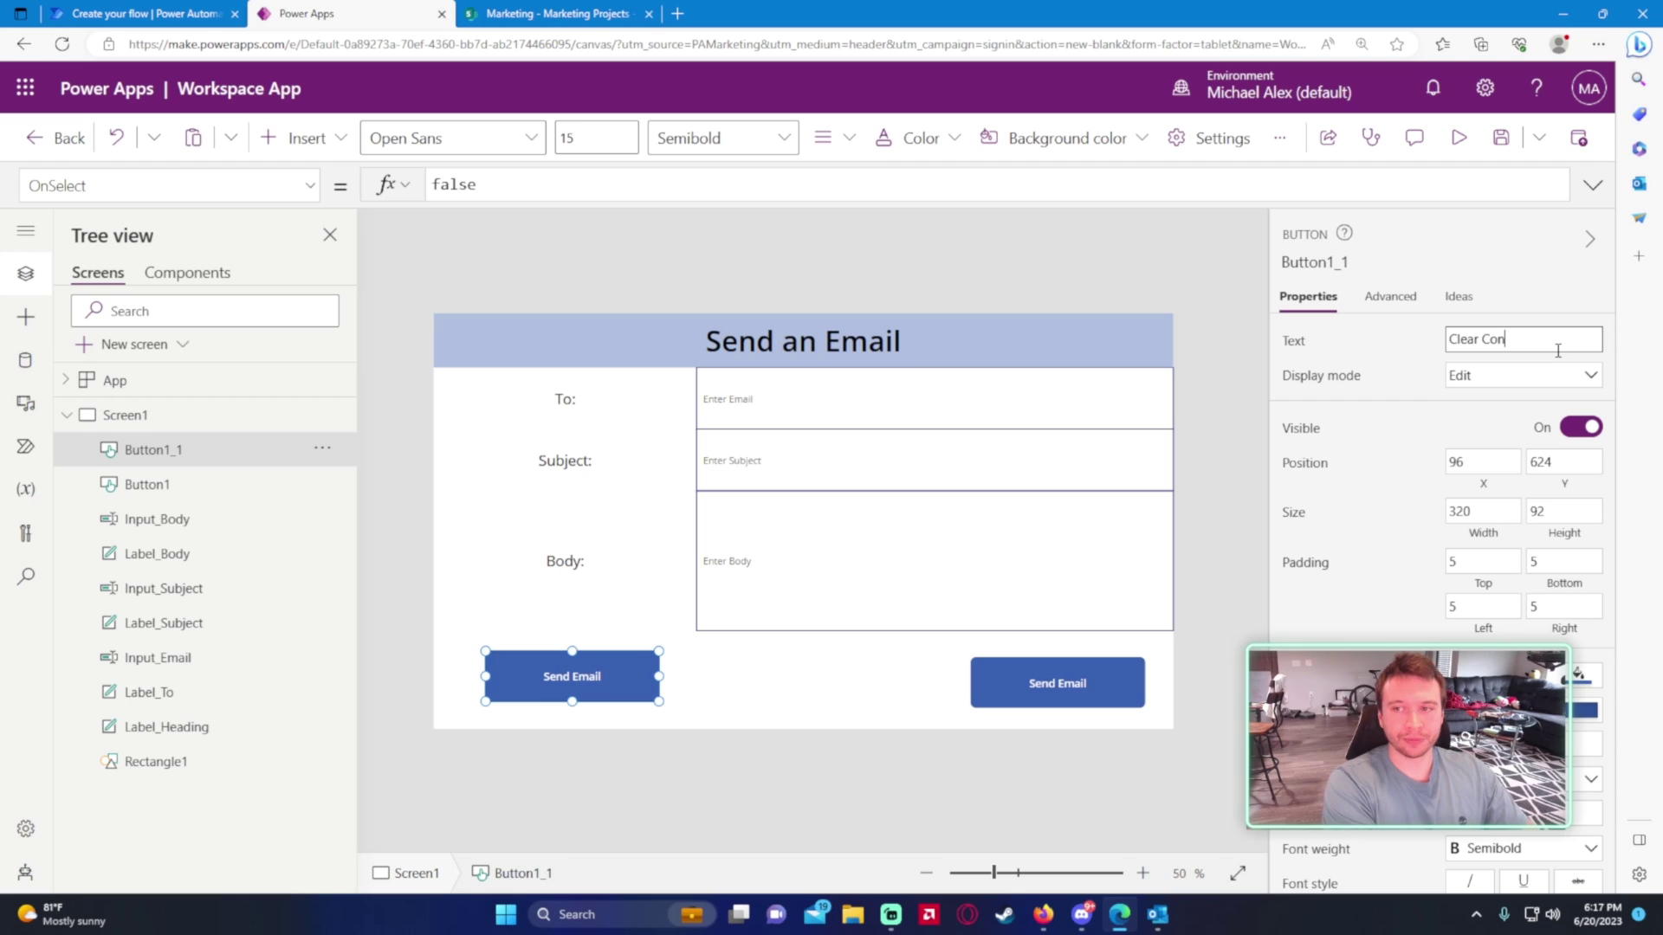
key("alt")
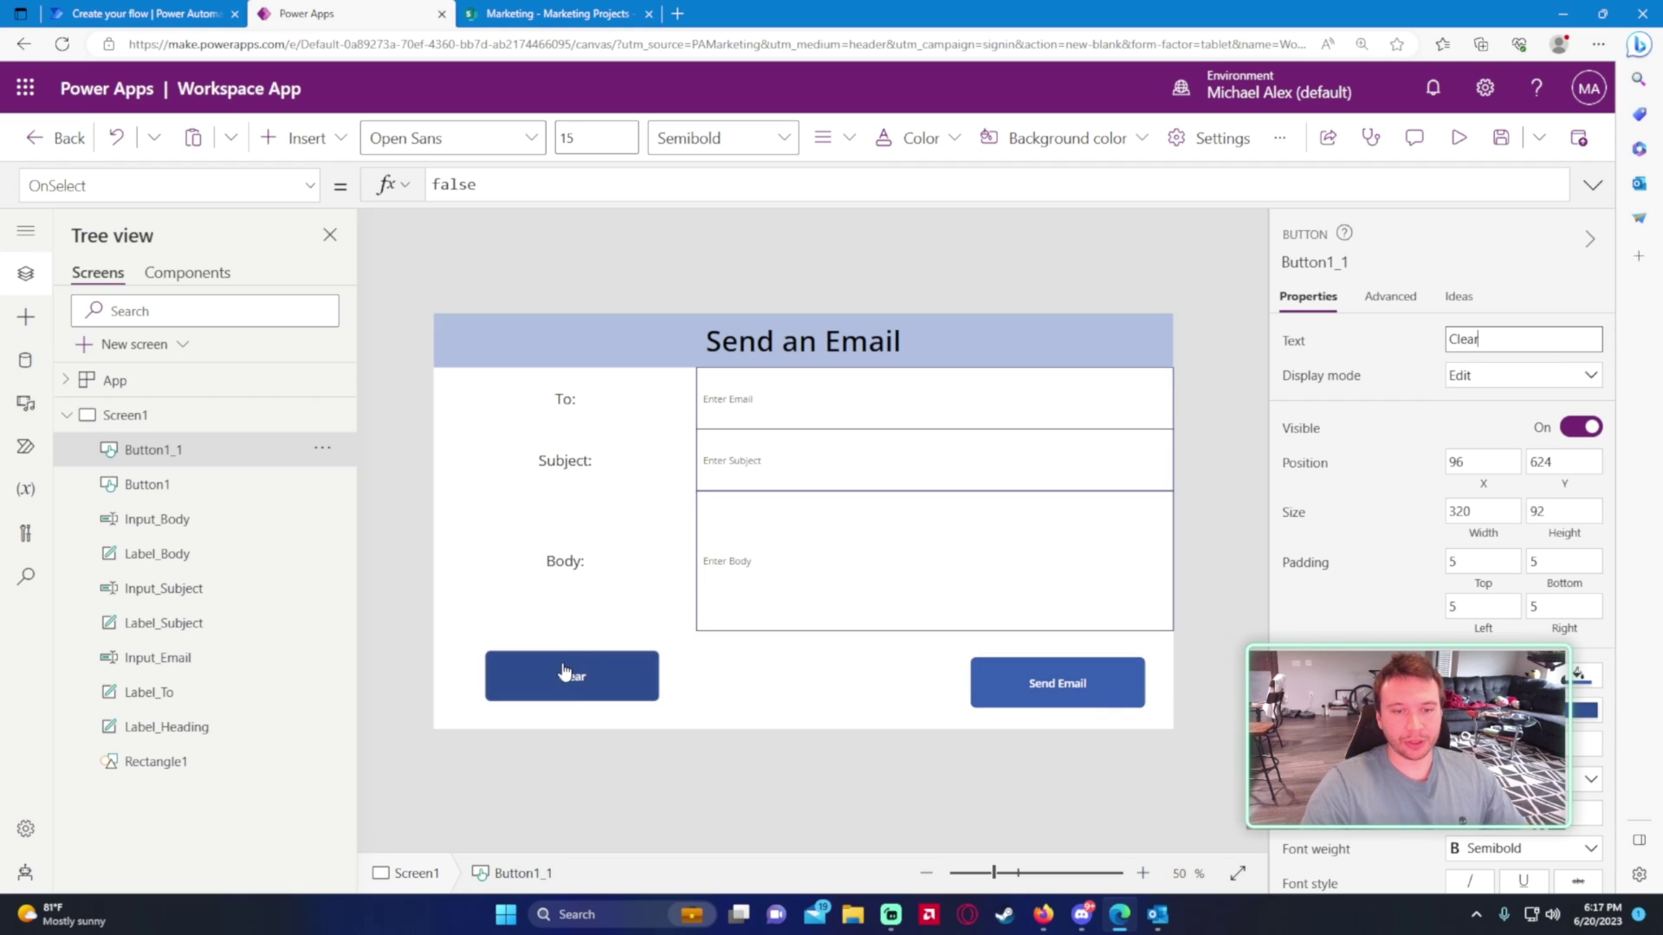
left_click(750, 693)
left_click(610, 684)
left_click_drag(610, 686, 602, 687)
- Rename the buttons Button_Clear and Button_Send Email, then preview the app
double_click(195, 458)
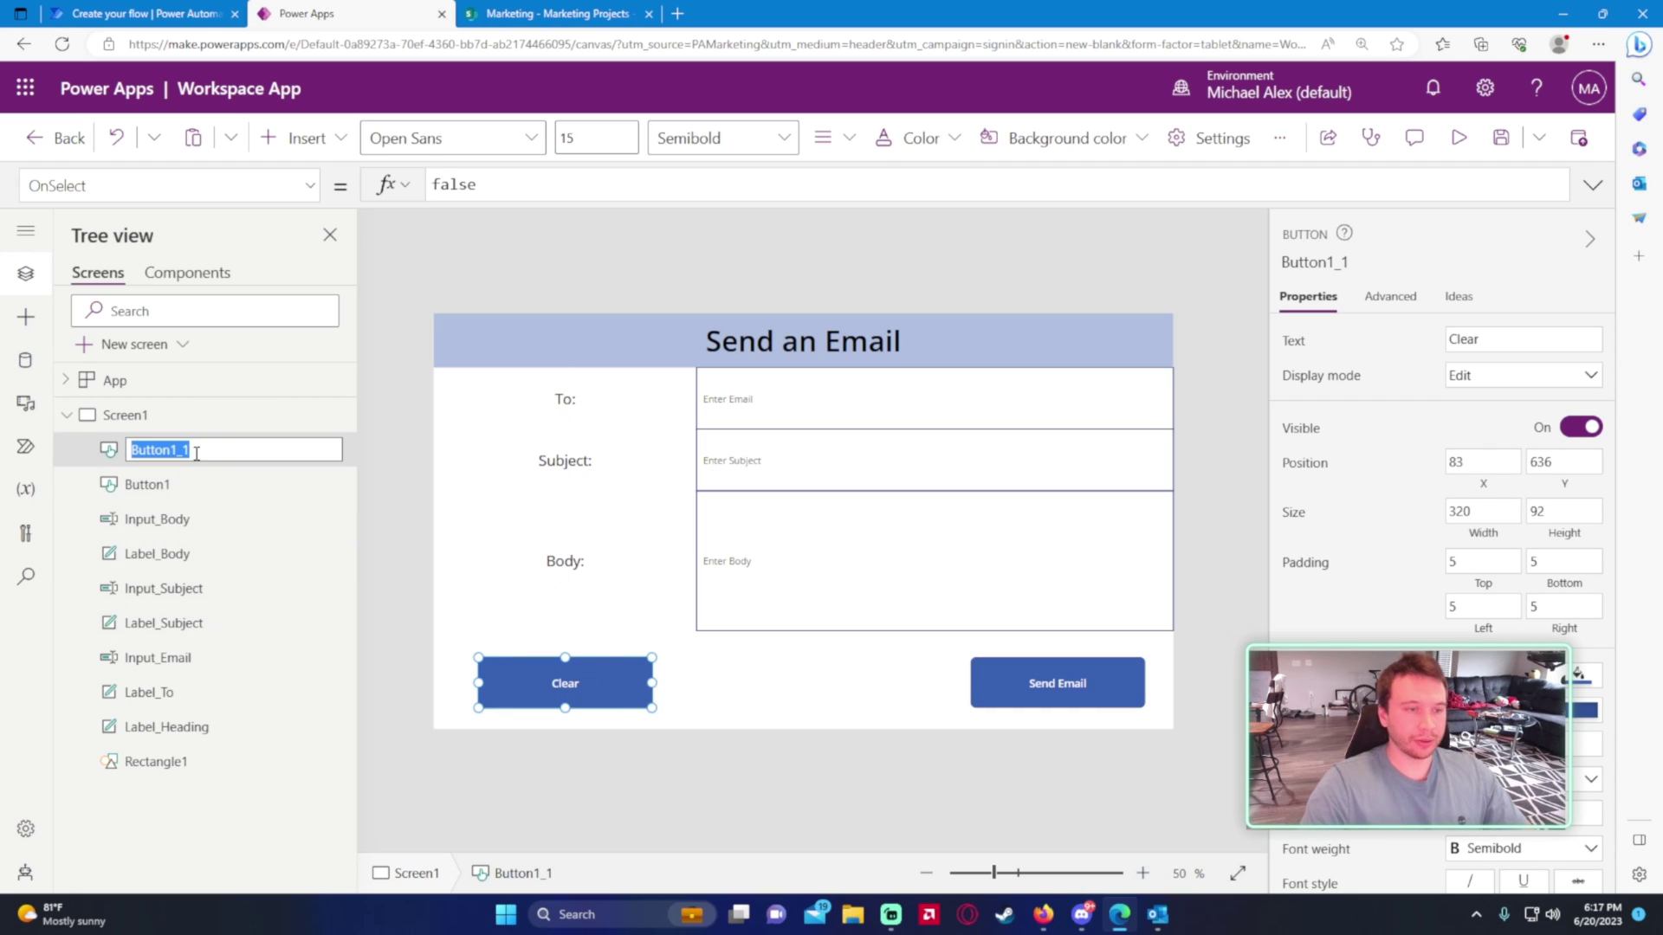
type("Button_C")
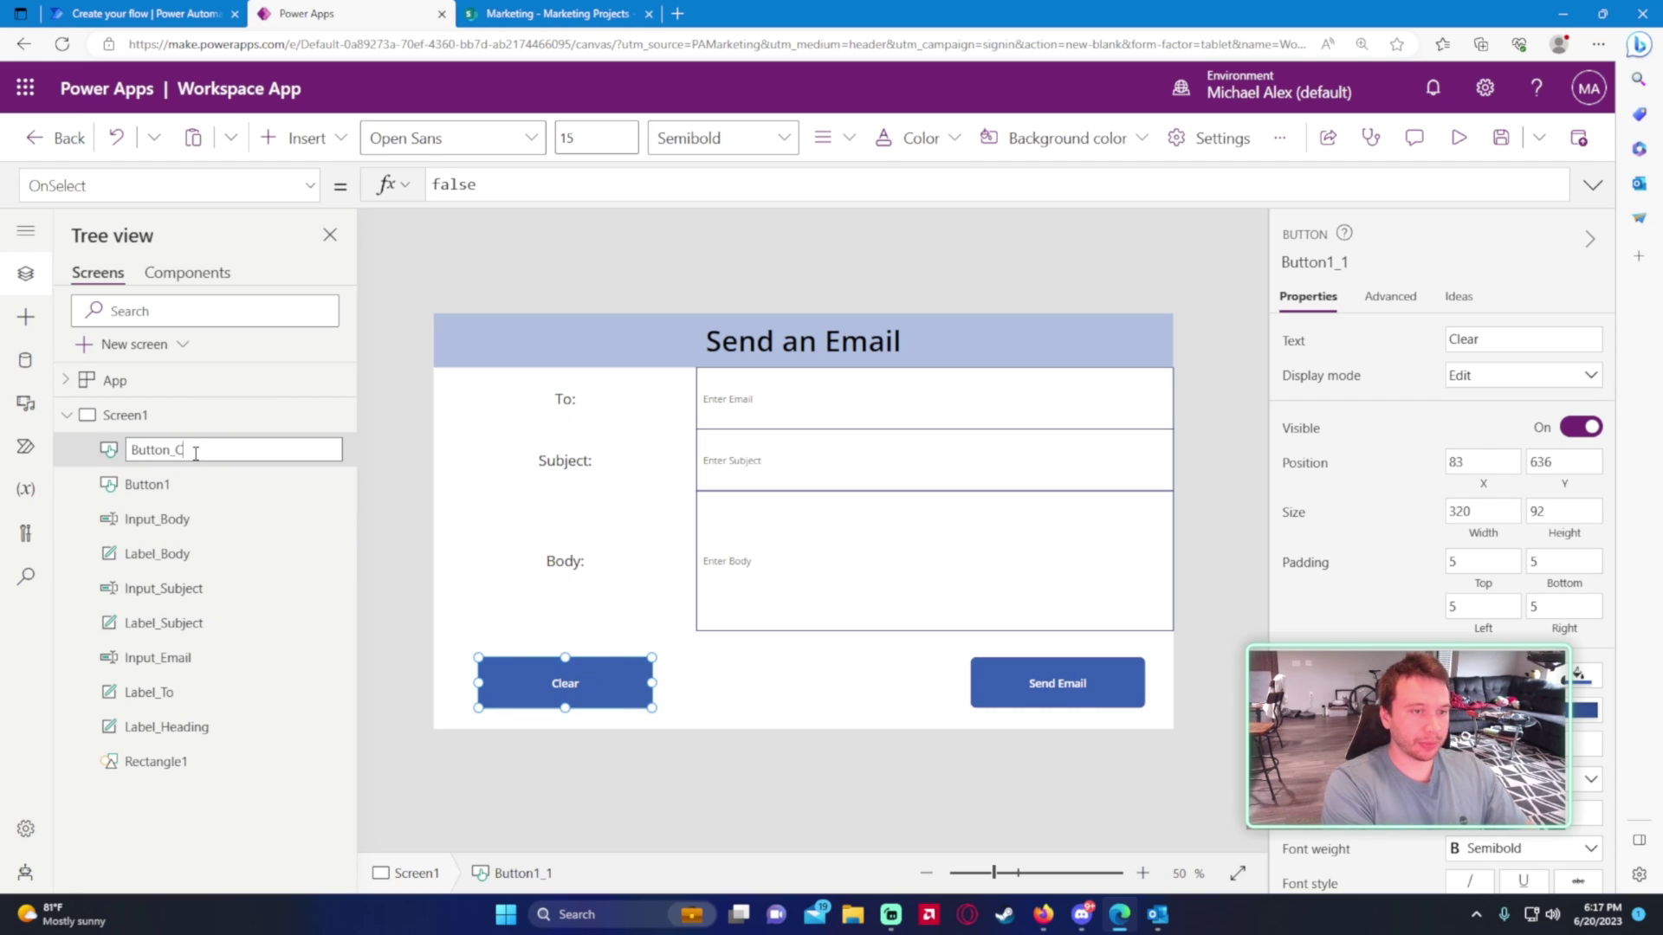
type("lear")
key("Return")
double_click(184, 481)
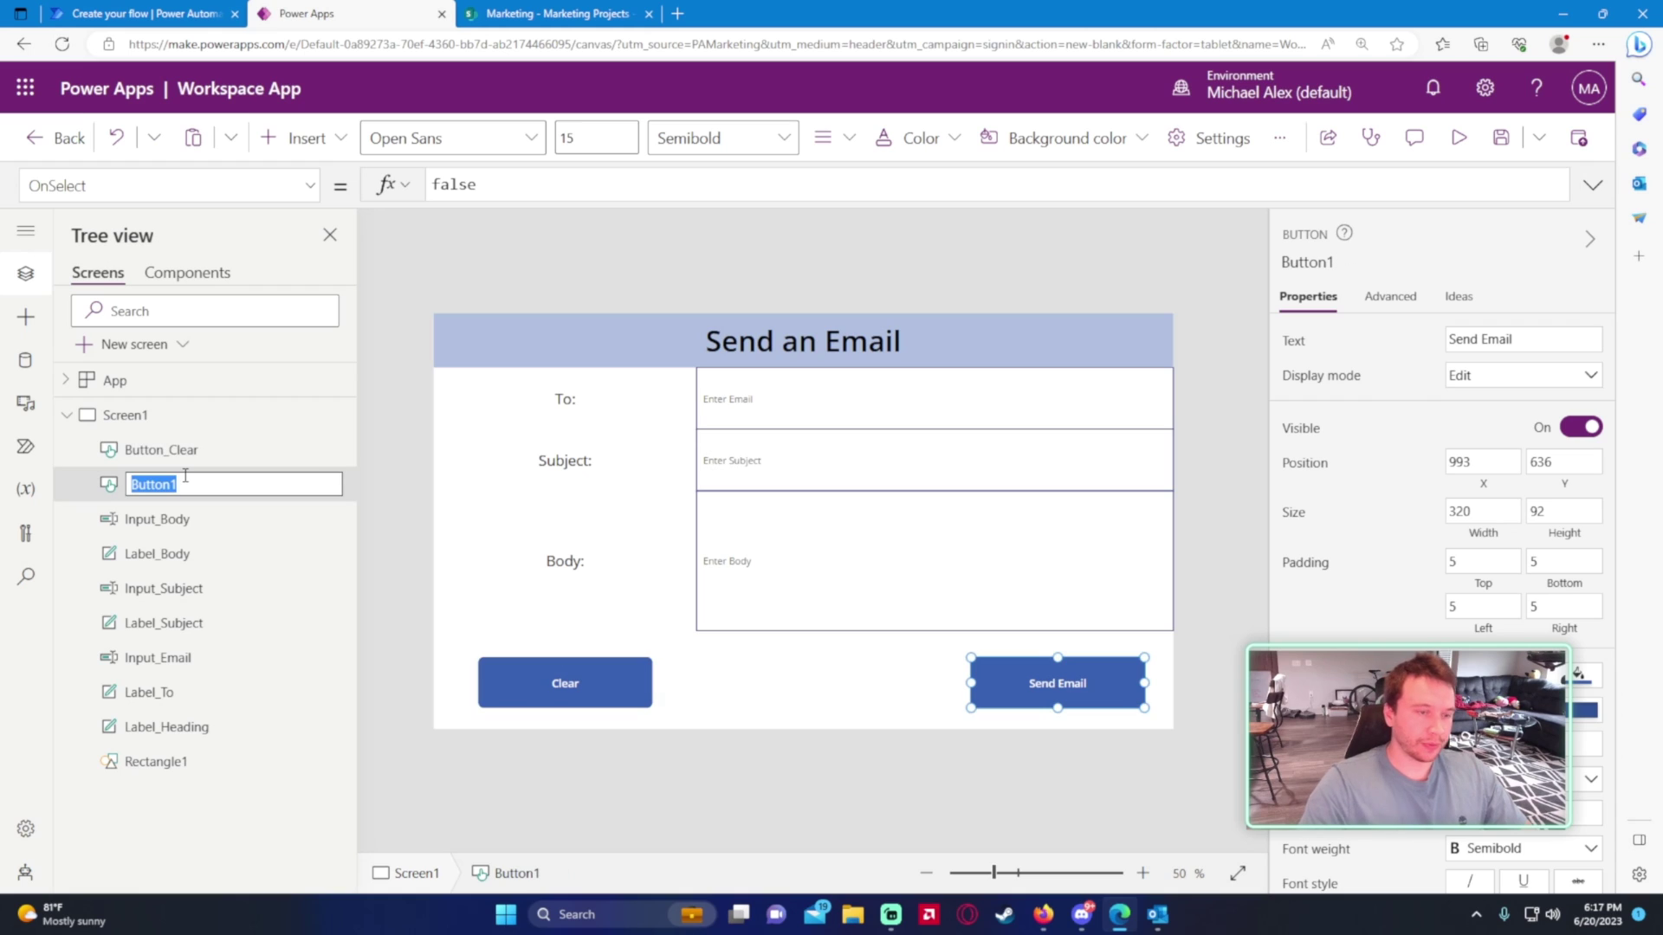
type("Button_Sen")
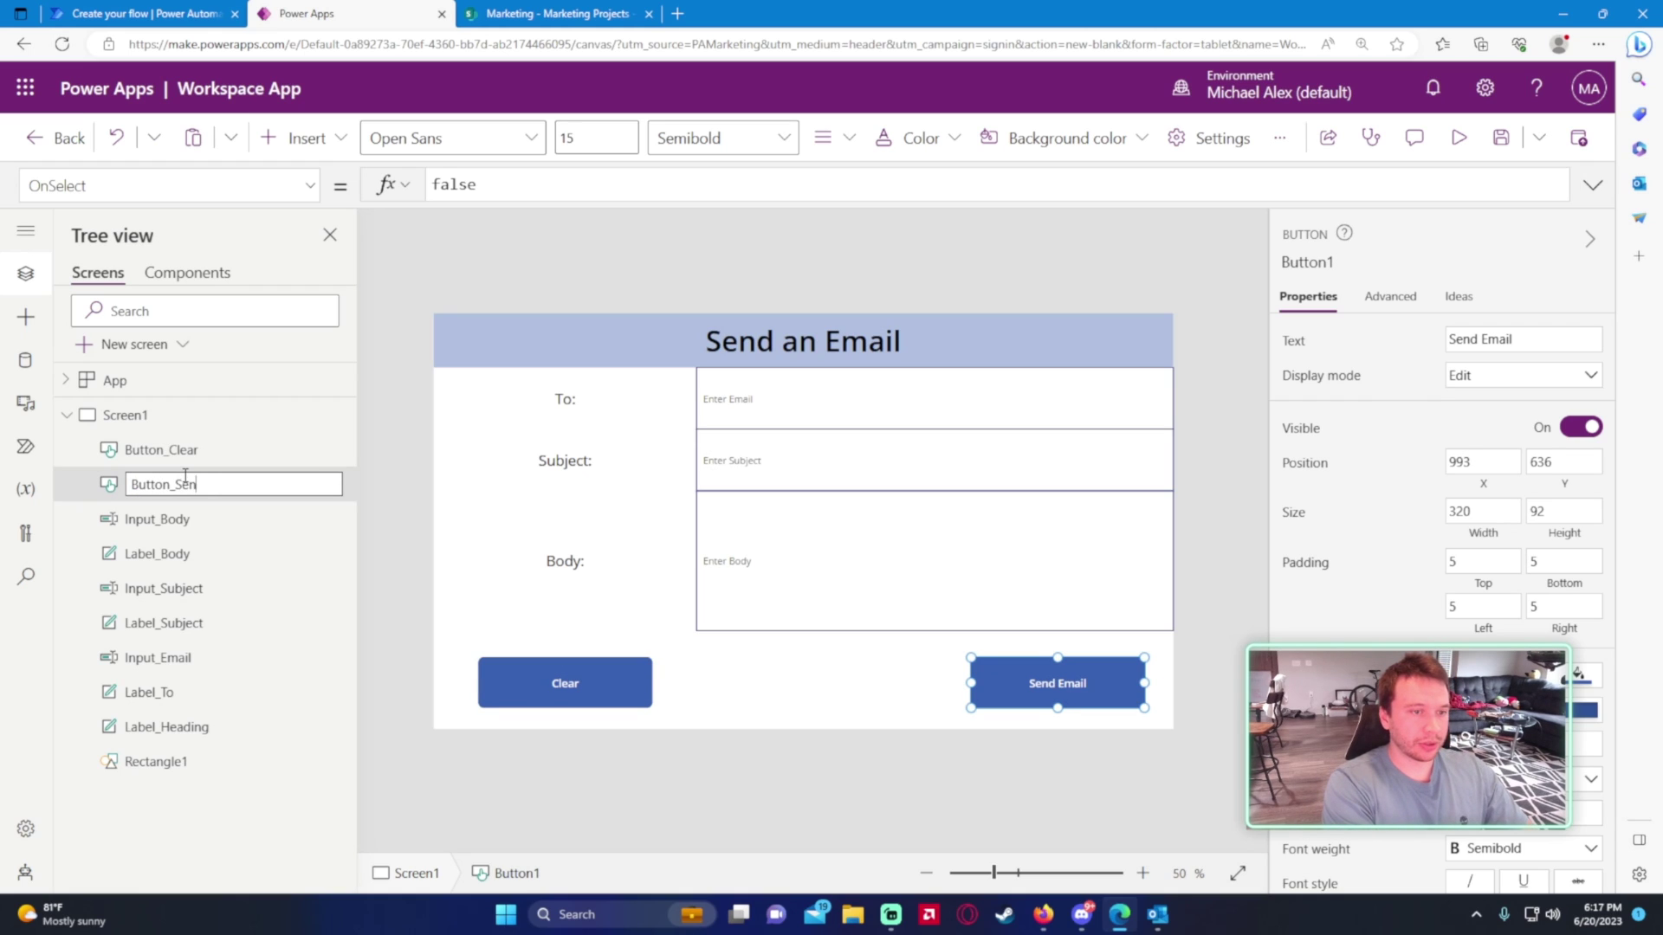
type("d Email")
key("Return")
key("F5")
- Enter a test recipient and the subject 'Please Submit Timesheet', then exit preview
left_click(653, 296)
type("asd")
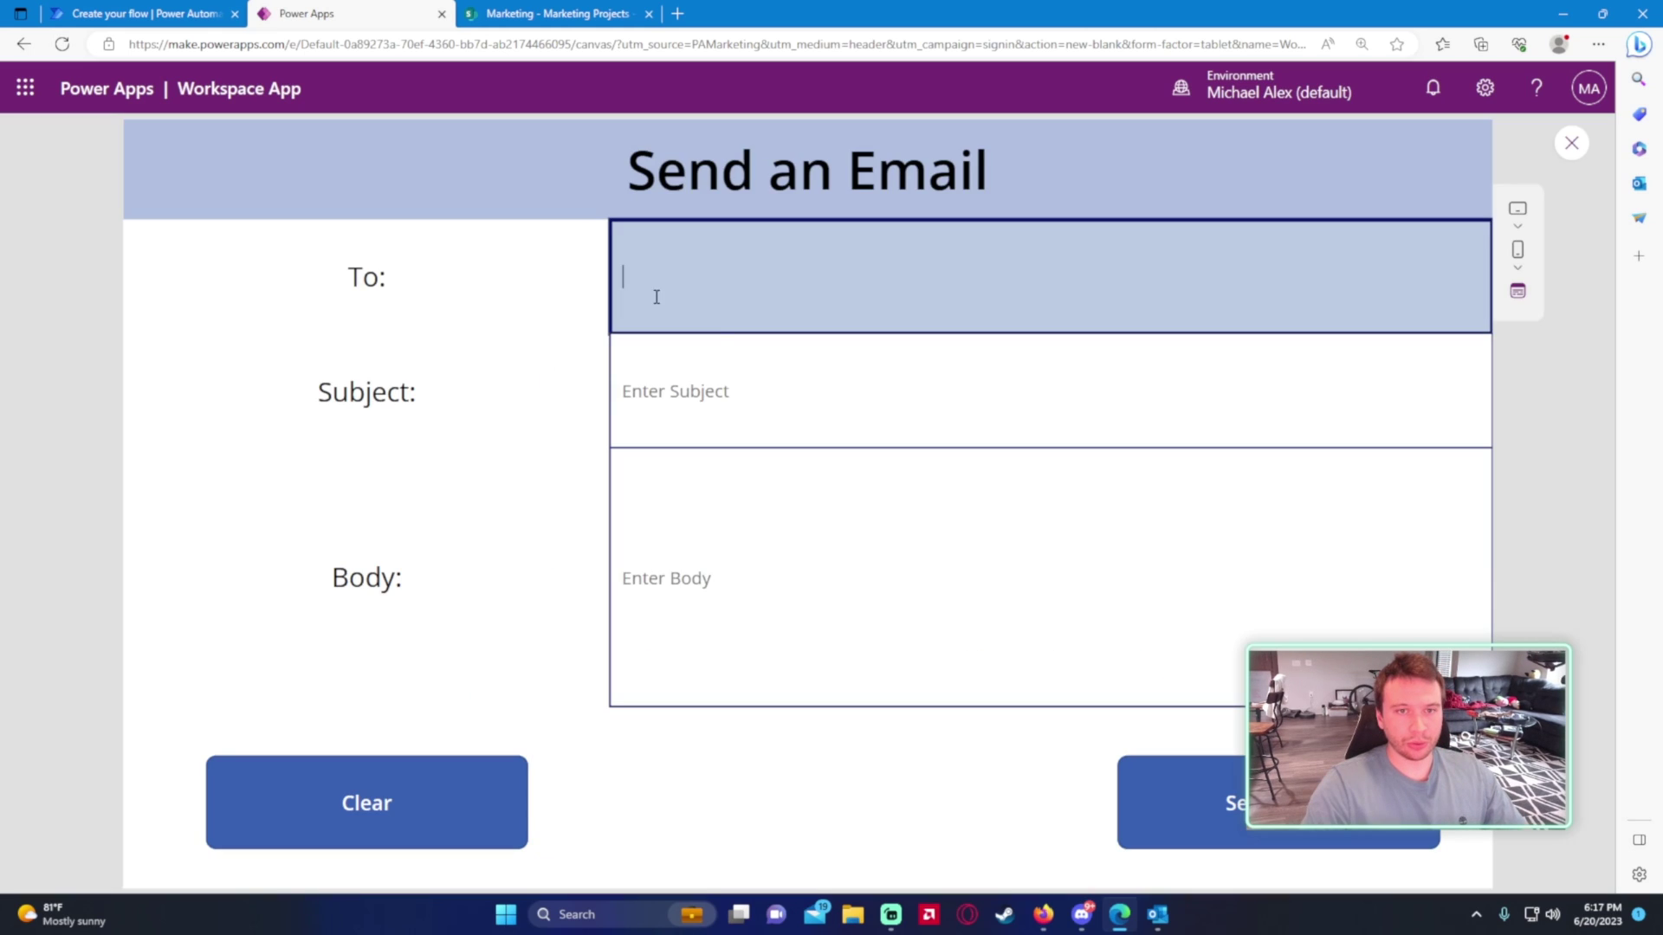
type("sad")
double_click(737, 279)
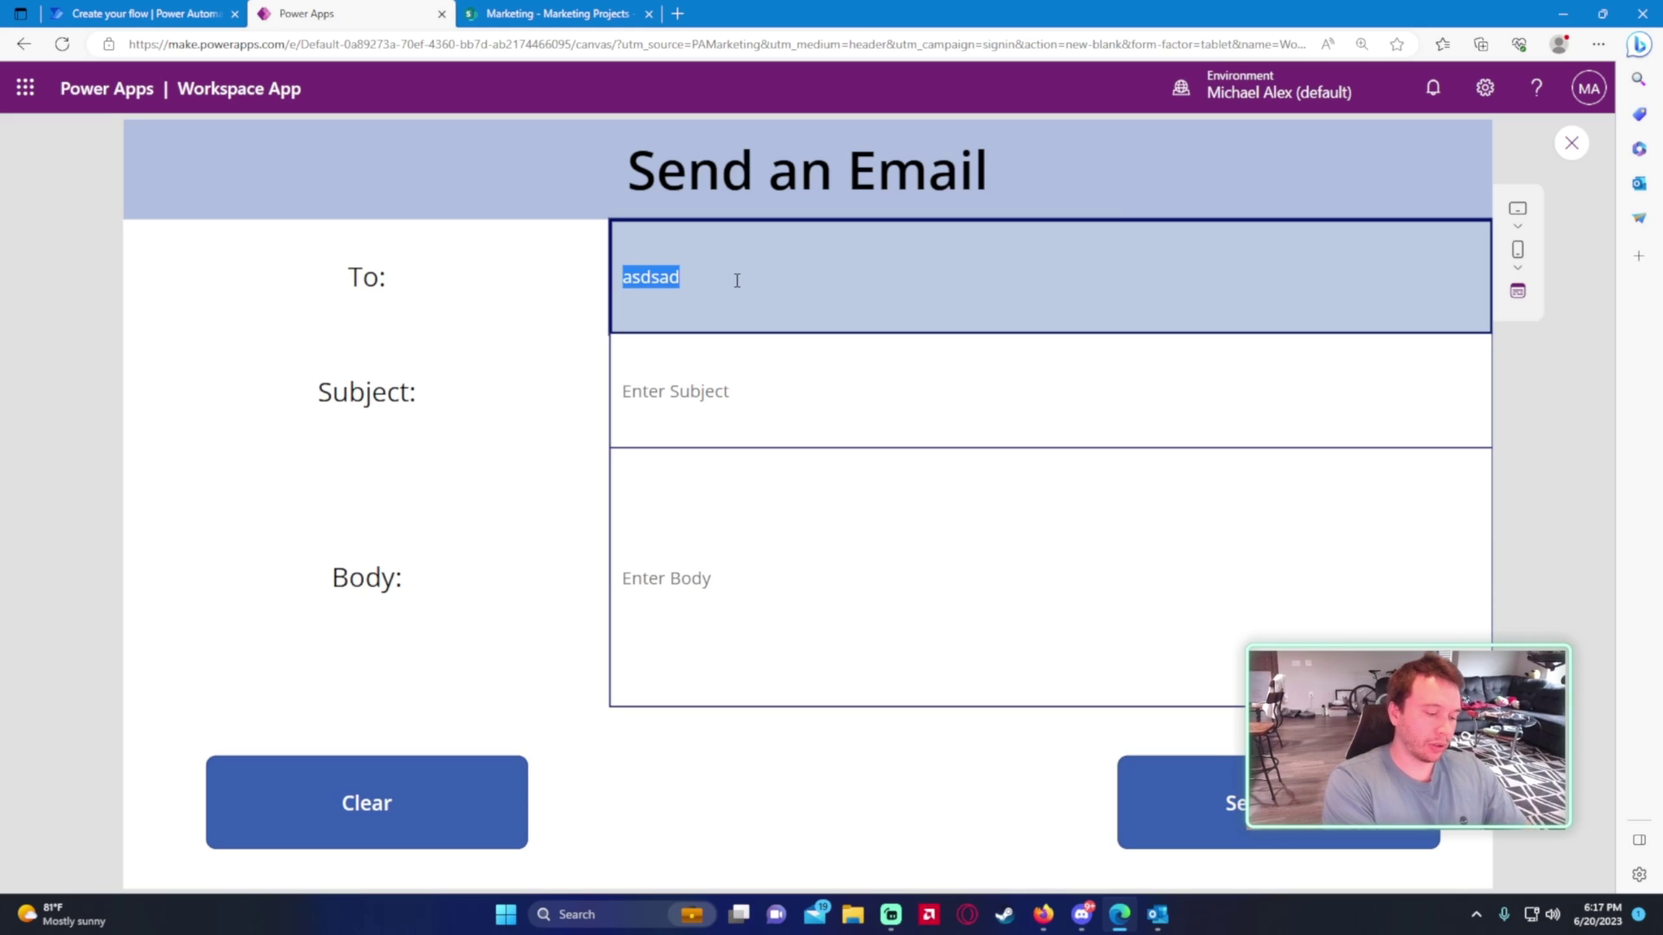
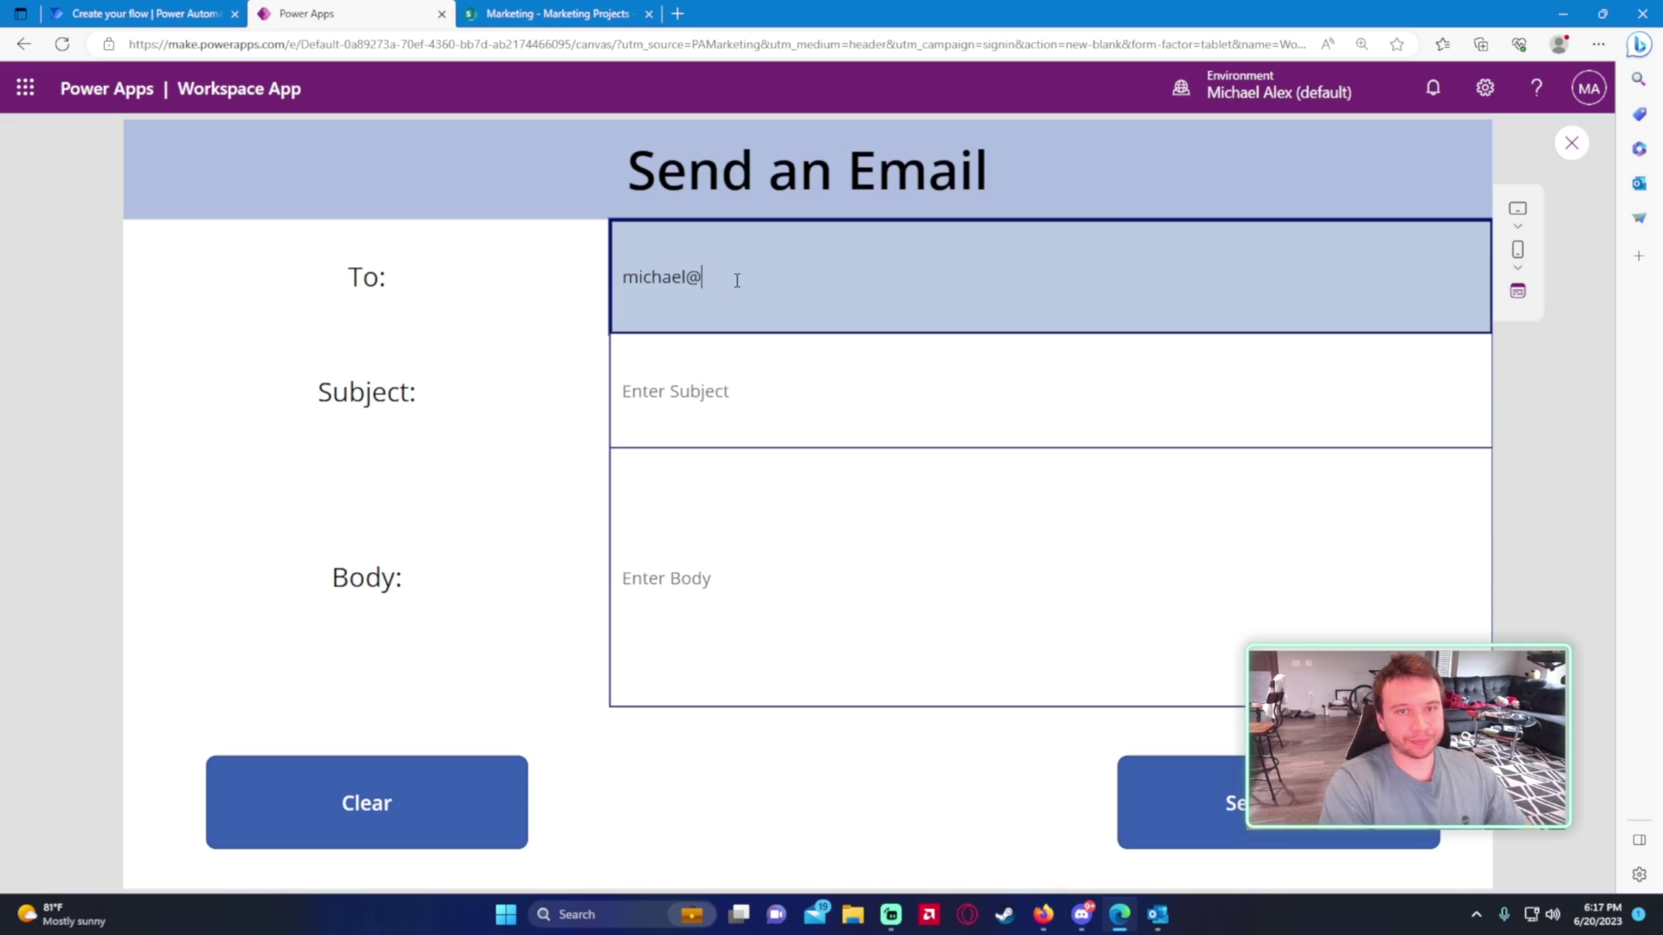
left_click(658, 389)
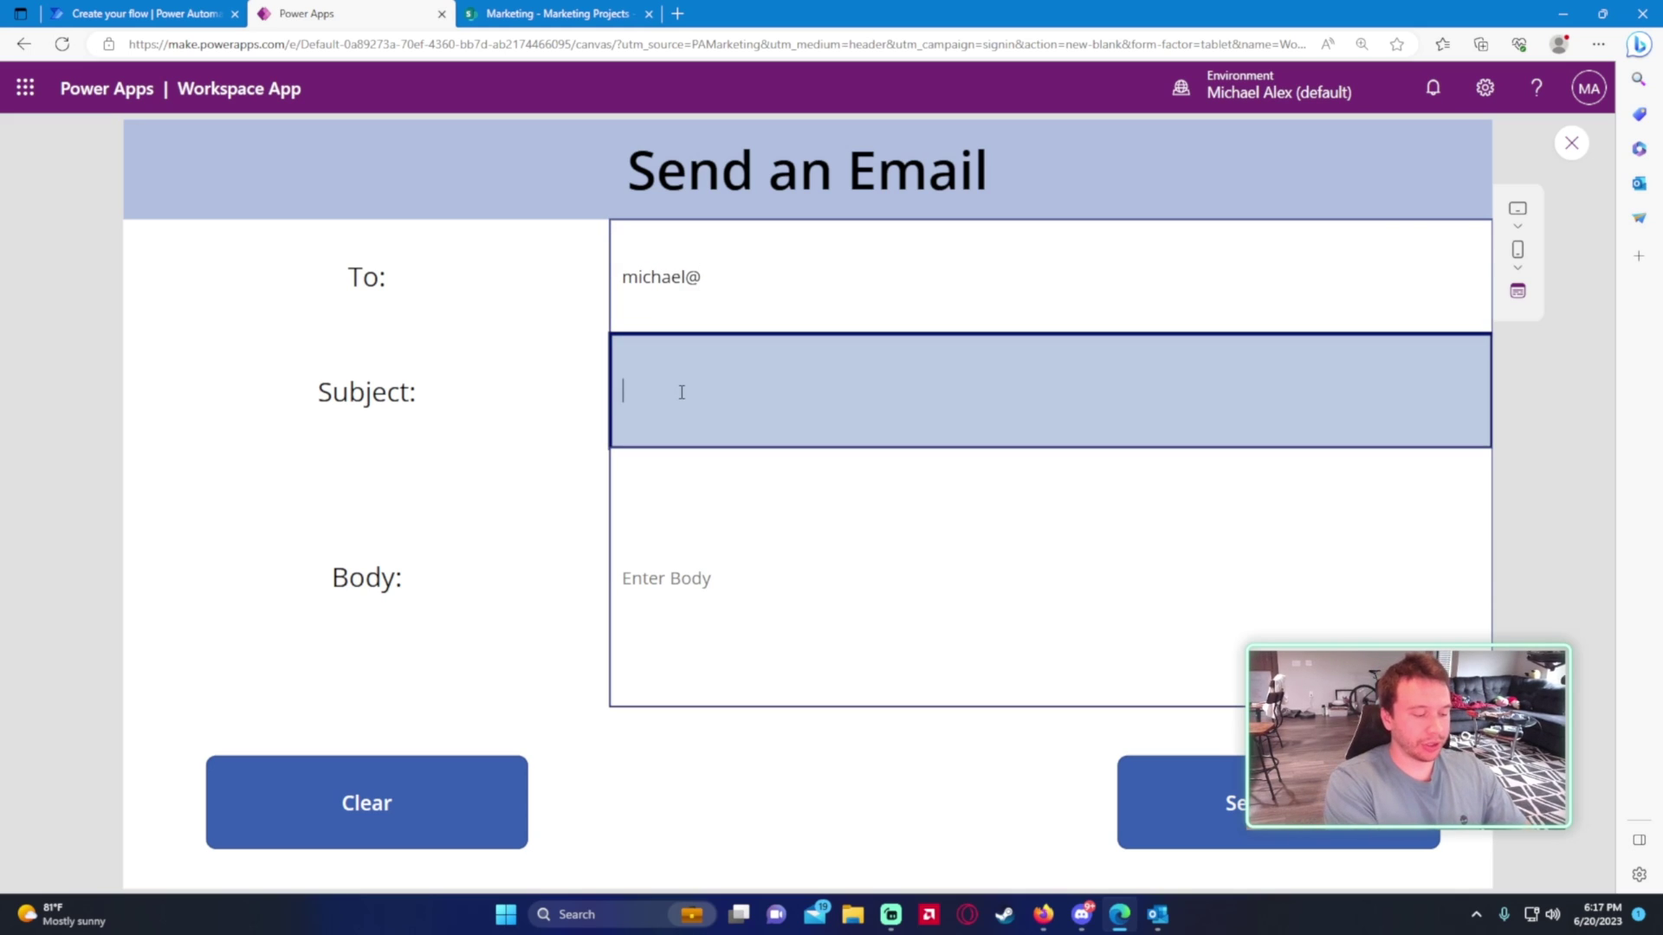
type("Please Submit Timesheet")
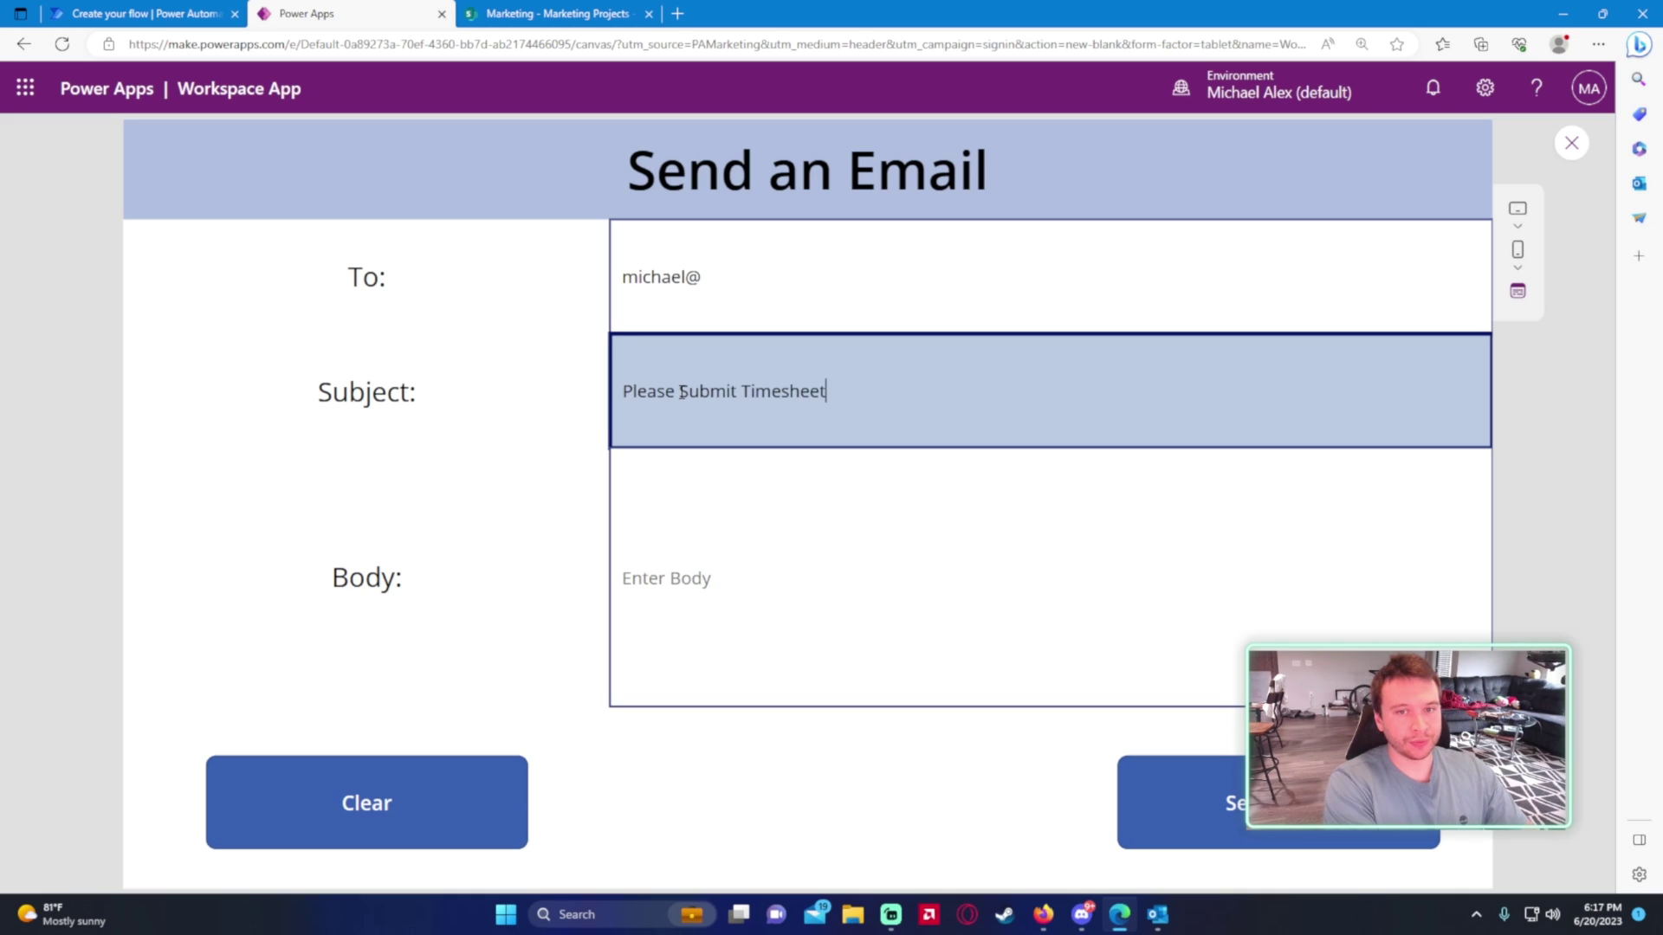
key("Tab")
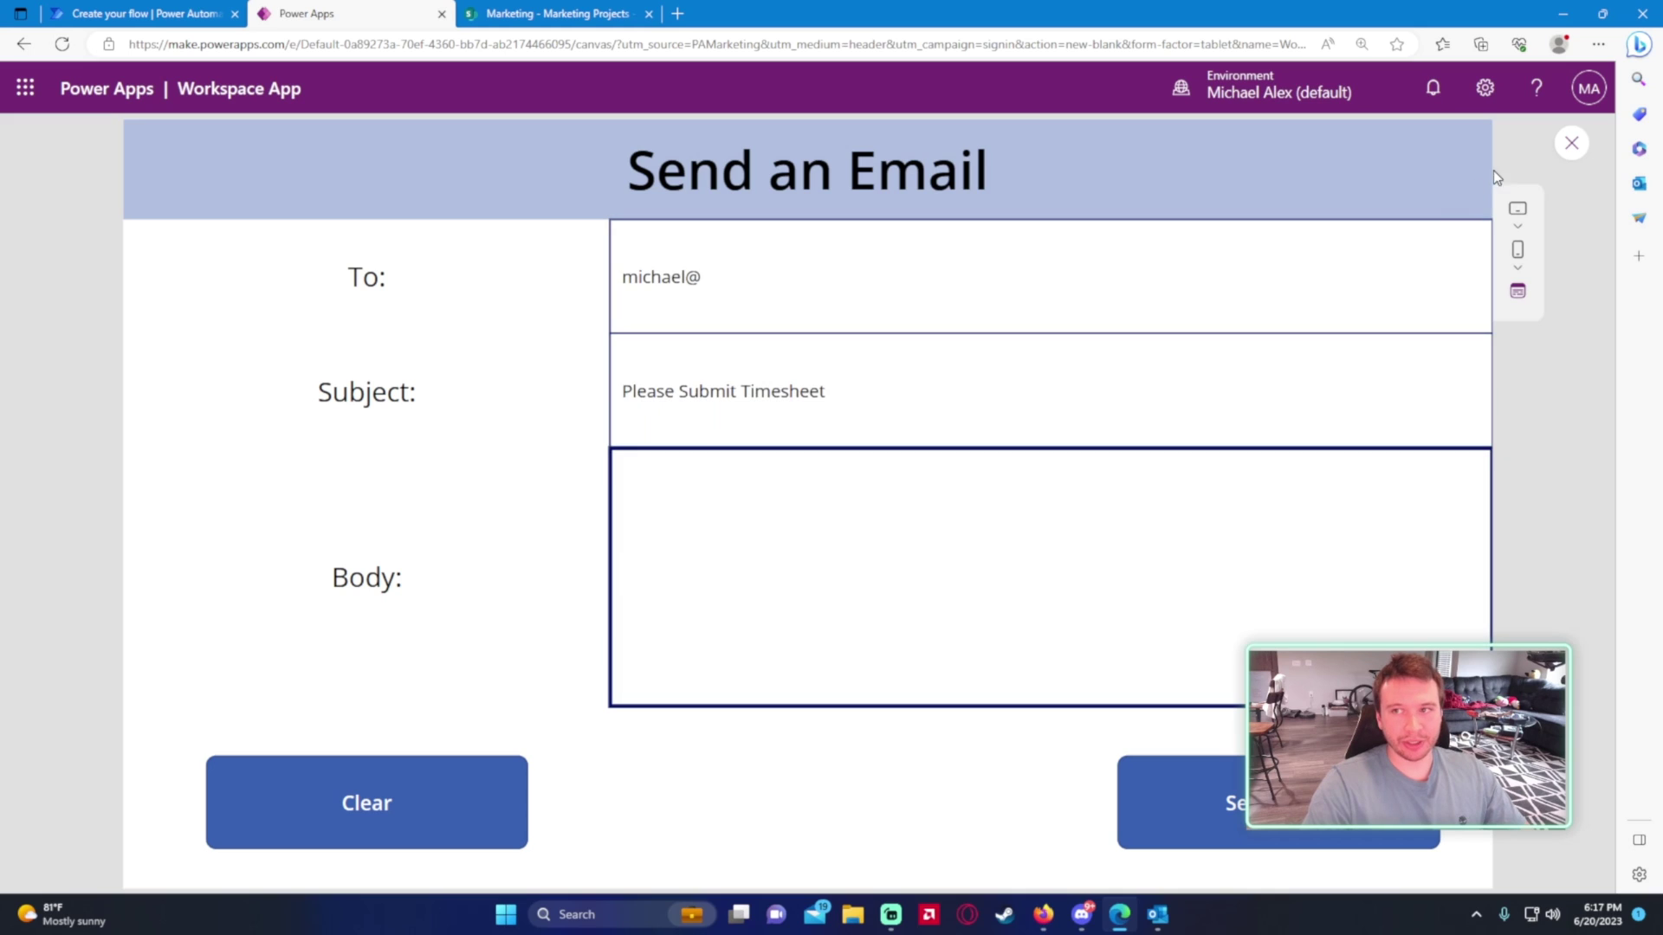
left_click(1571, 143)
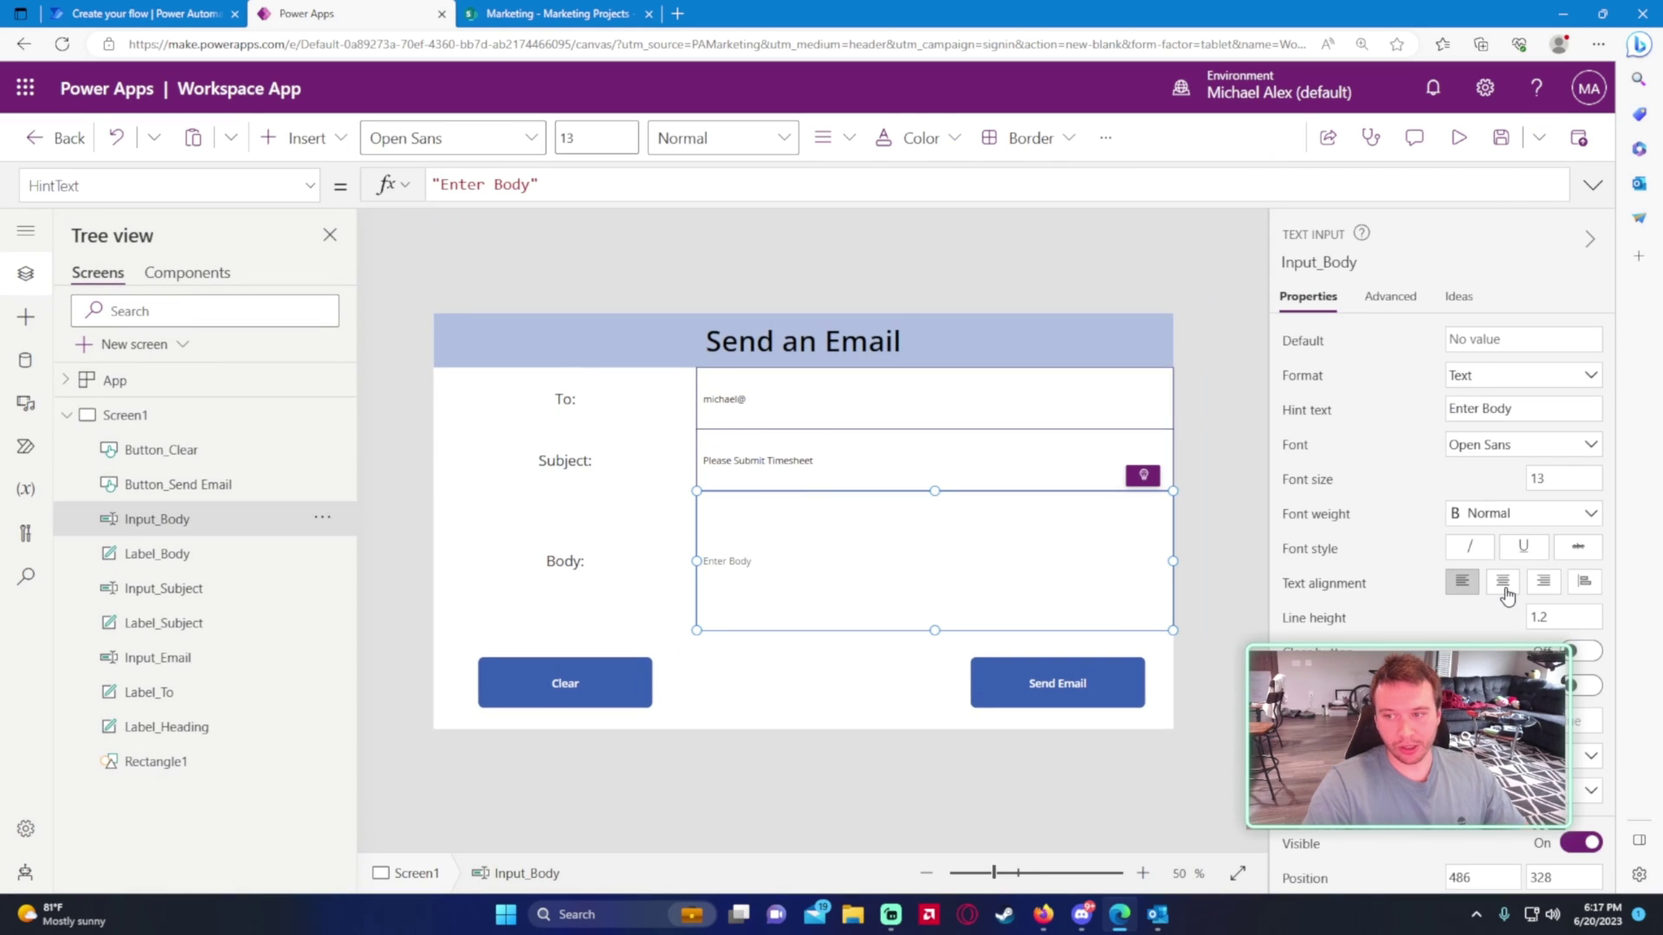
- Switch Input_Body's Mode to Multiline
scroll(1506, 598, "down", 2)
left_click(1497, 633)
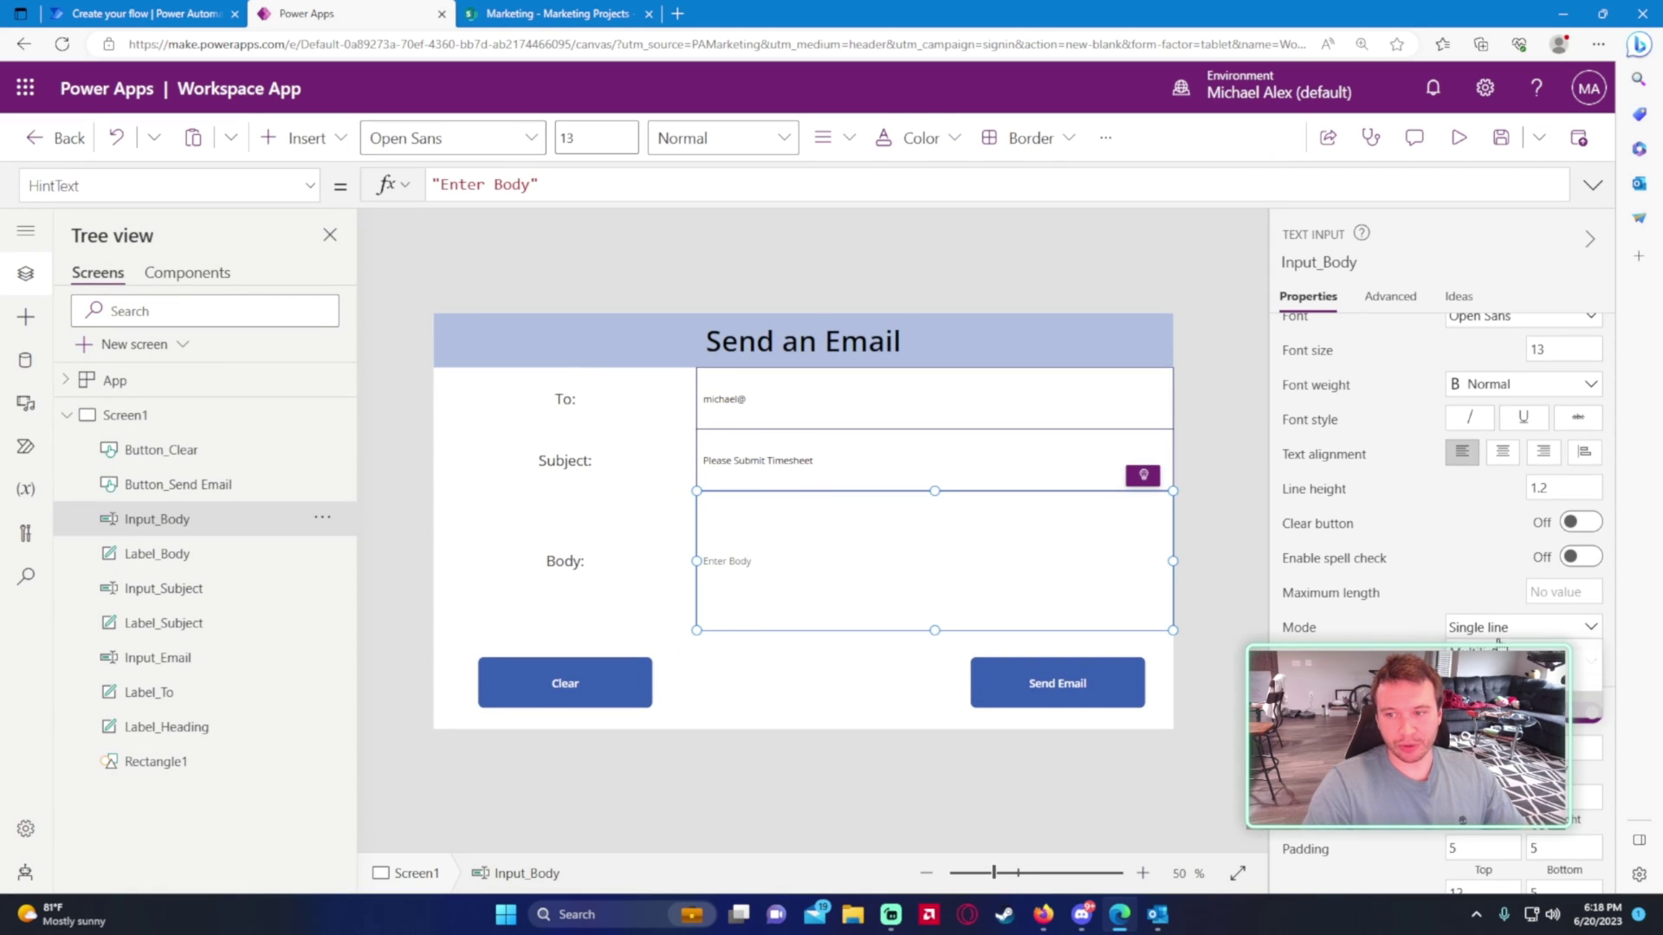
left_click(1507, 664)
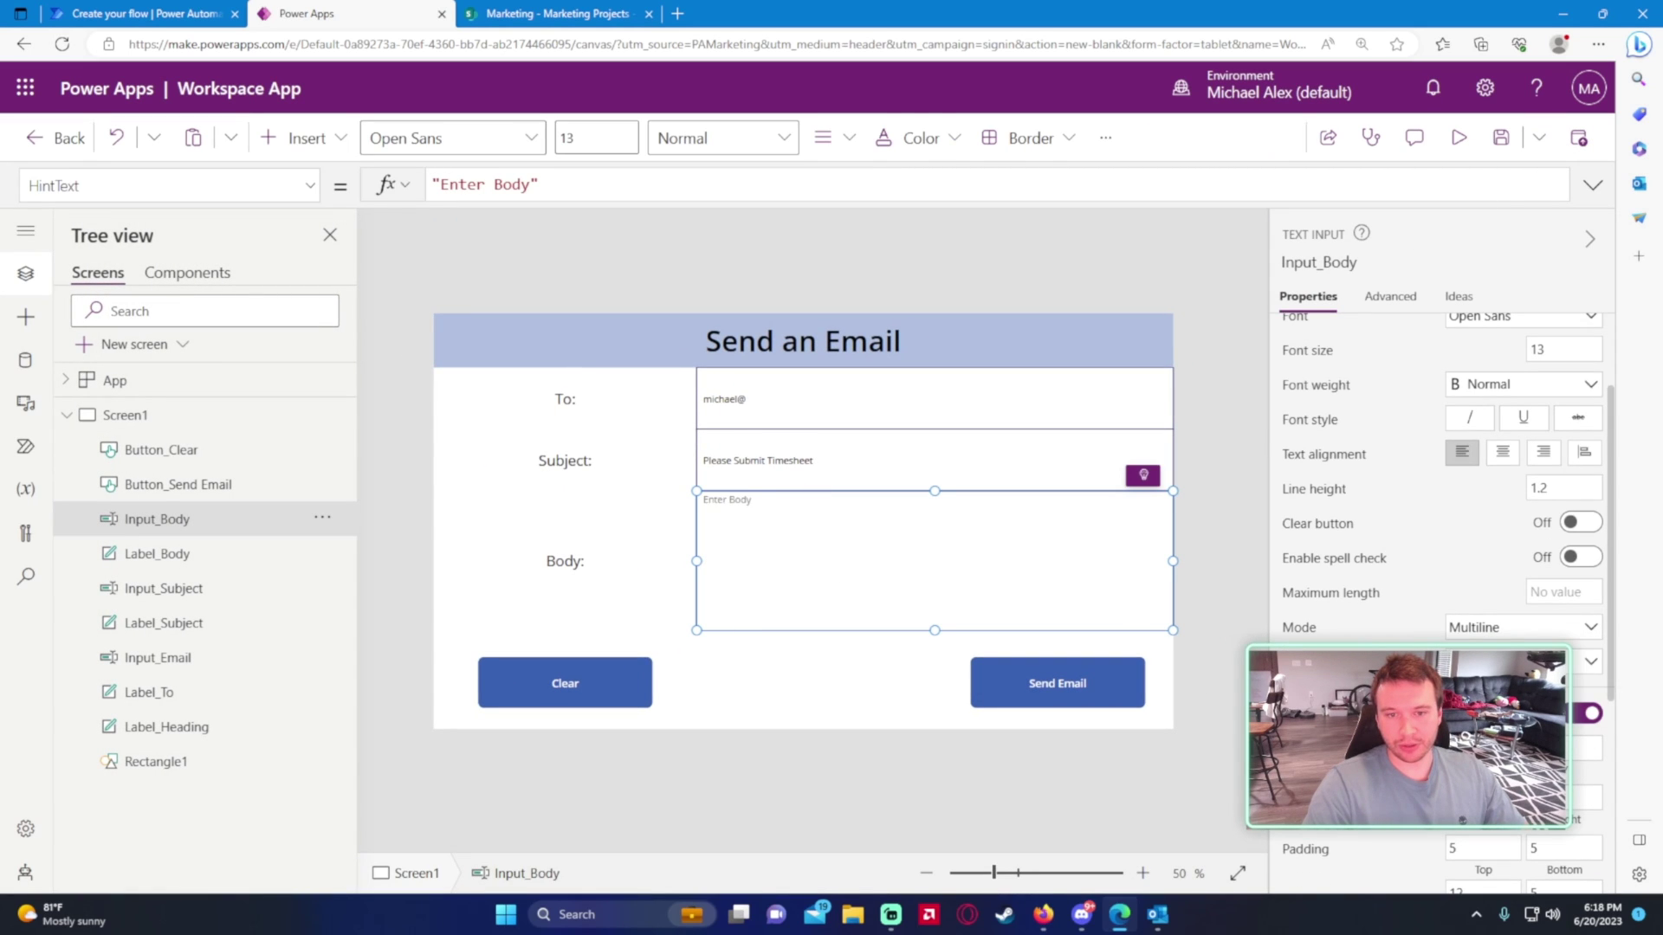
- Test typing in the Body field in preview, then return to the Power Automate flow
left_click(1459, 137)
left_click(750, 560)
type("sadad")
key("ctrl+a")
key("BackSpace")
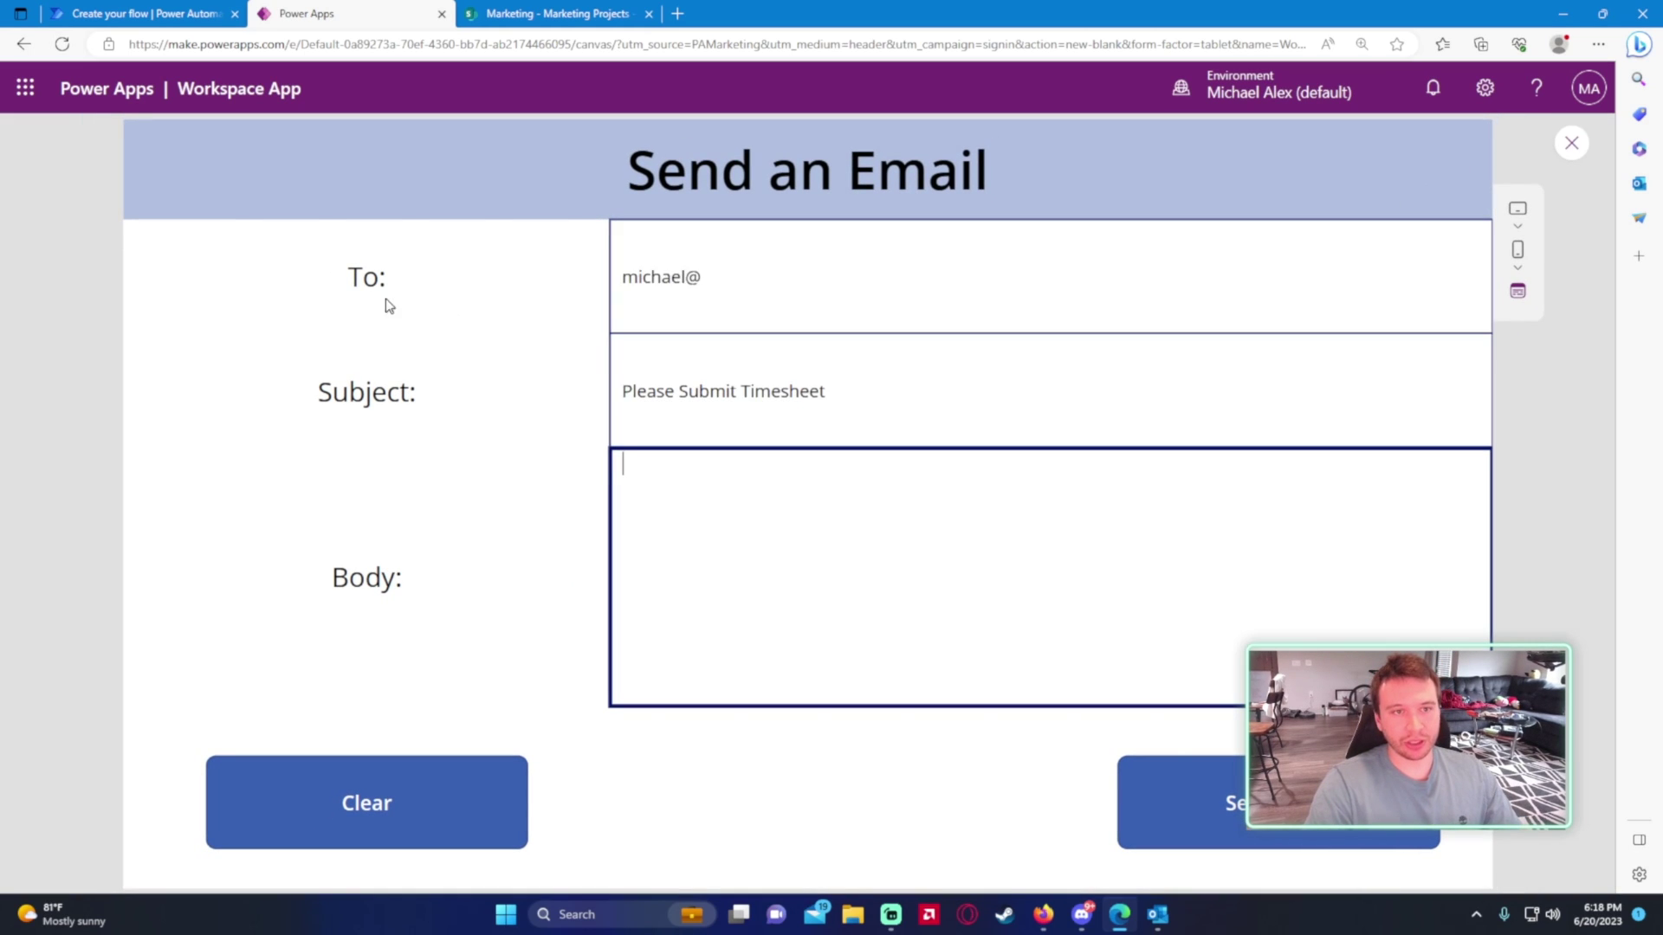
left_click(1571, 156)
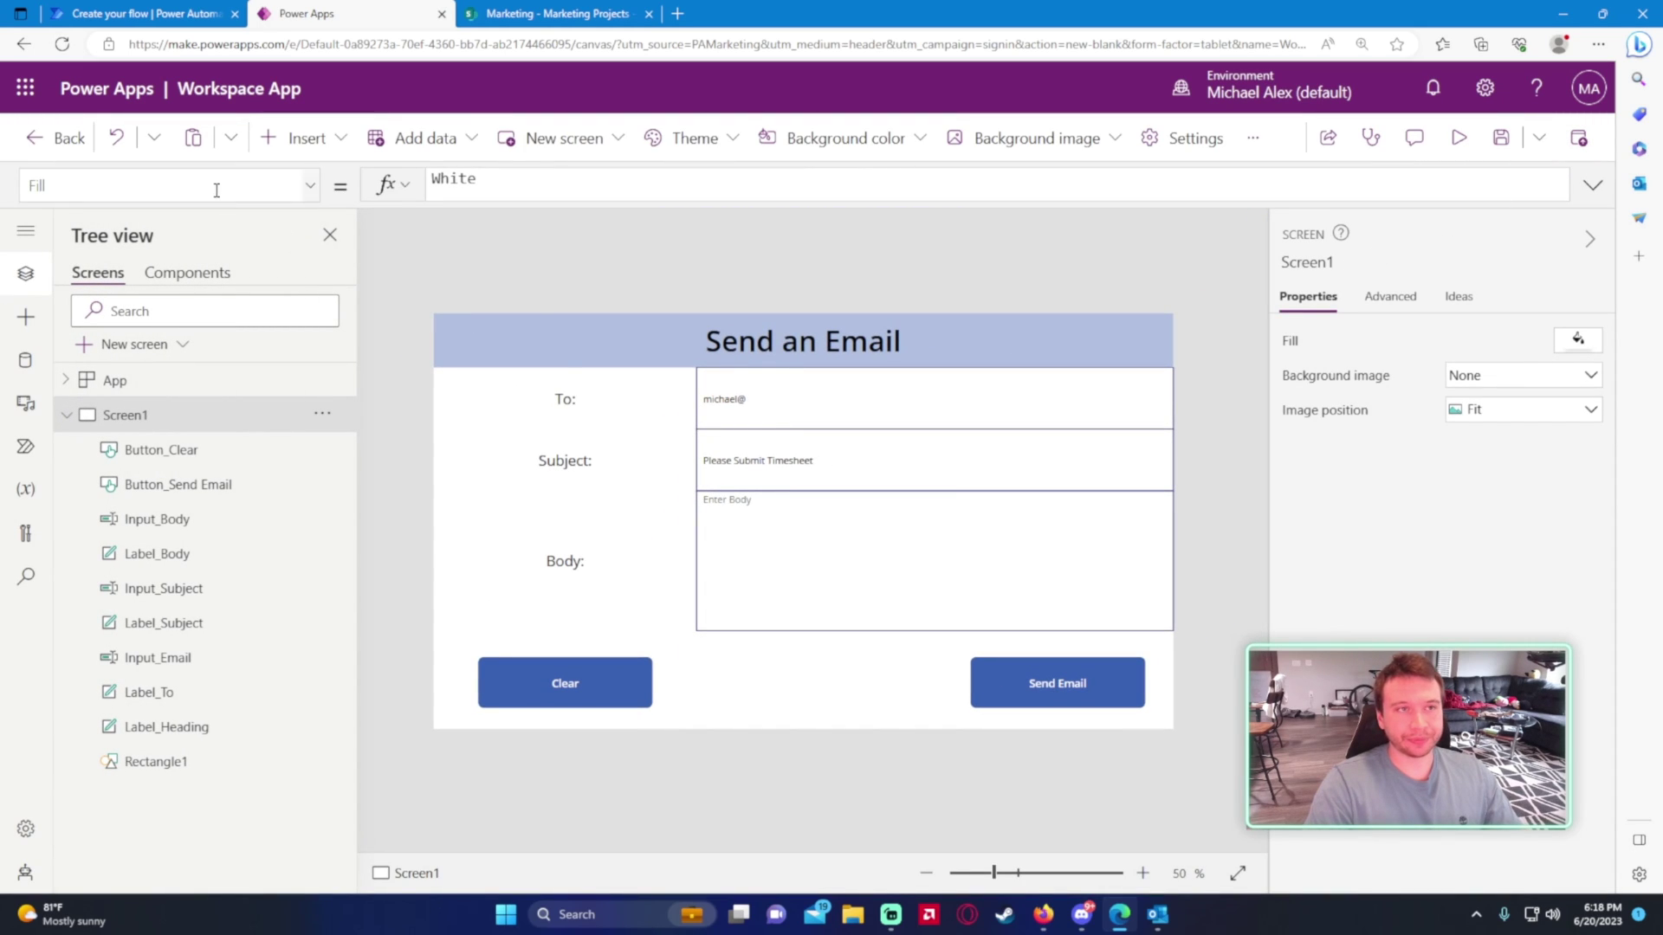
left_click(136, 13)
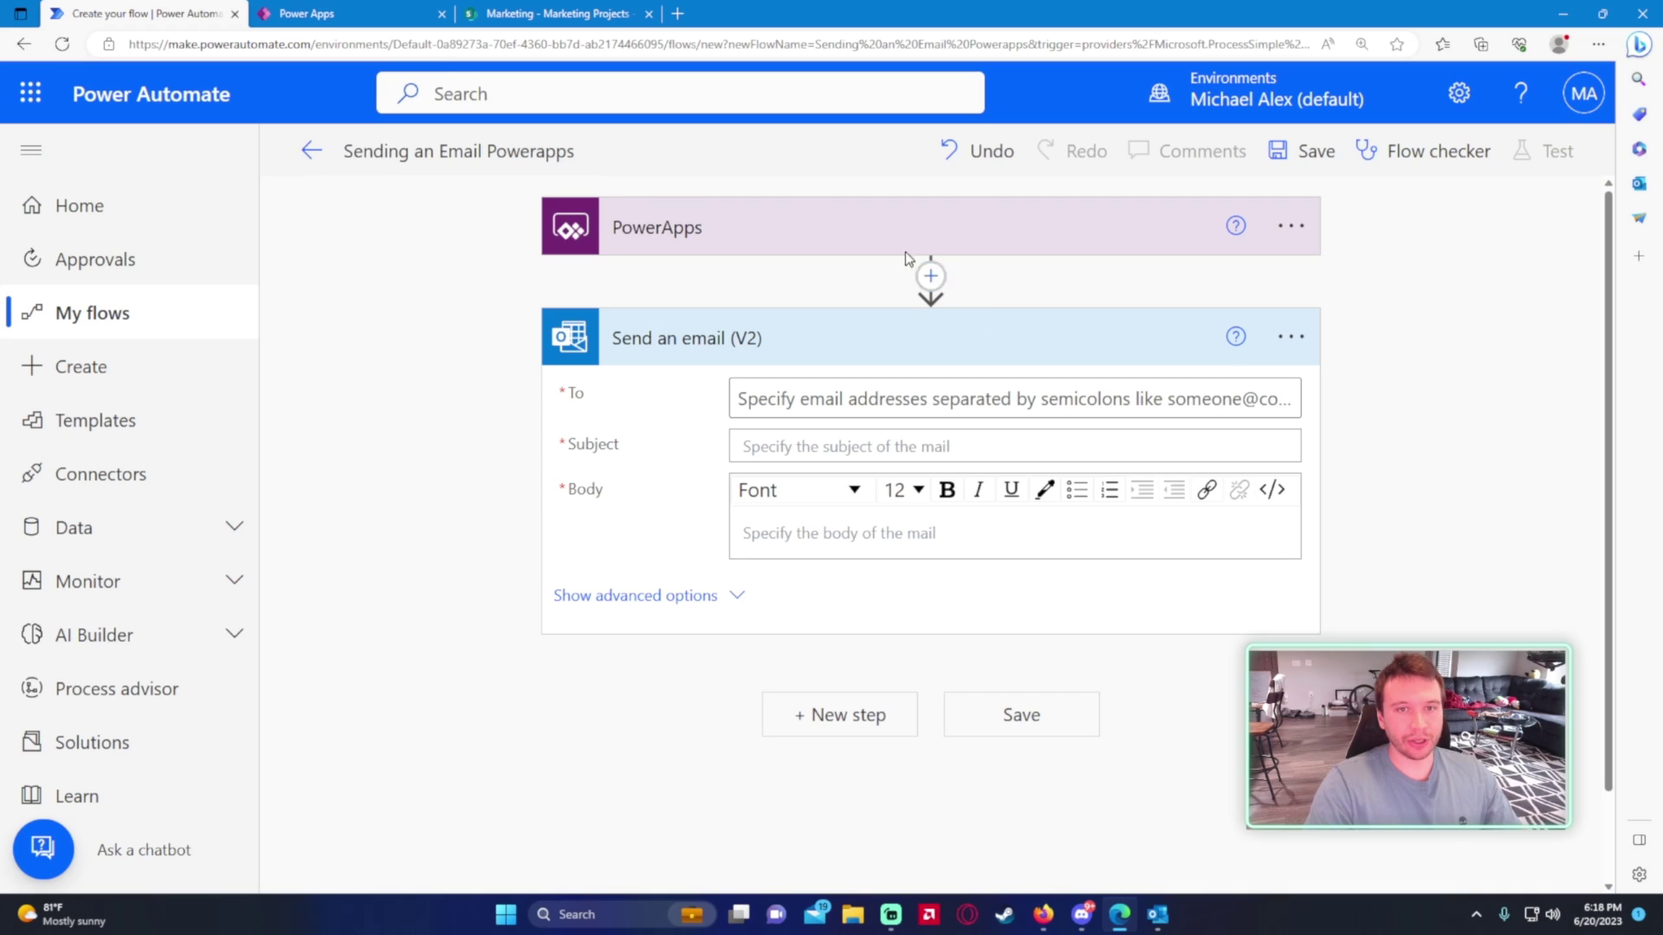
- Collapse the PowerApps trigger and Send an email (V2) cards
left_click(625, 225)
left_click(749, 236)
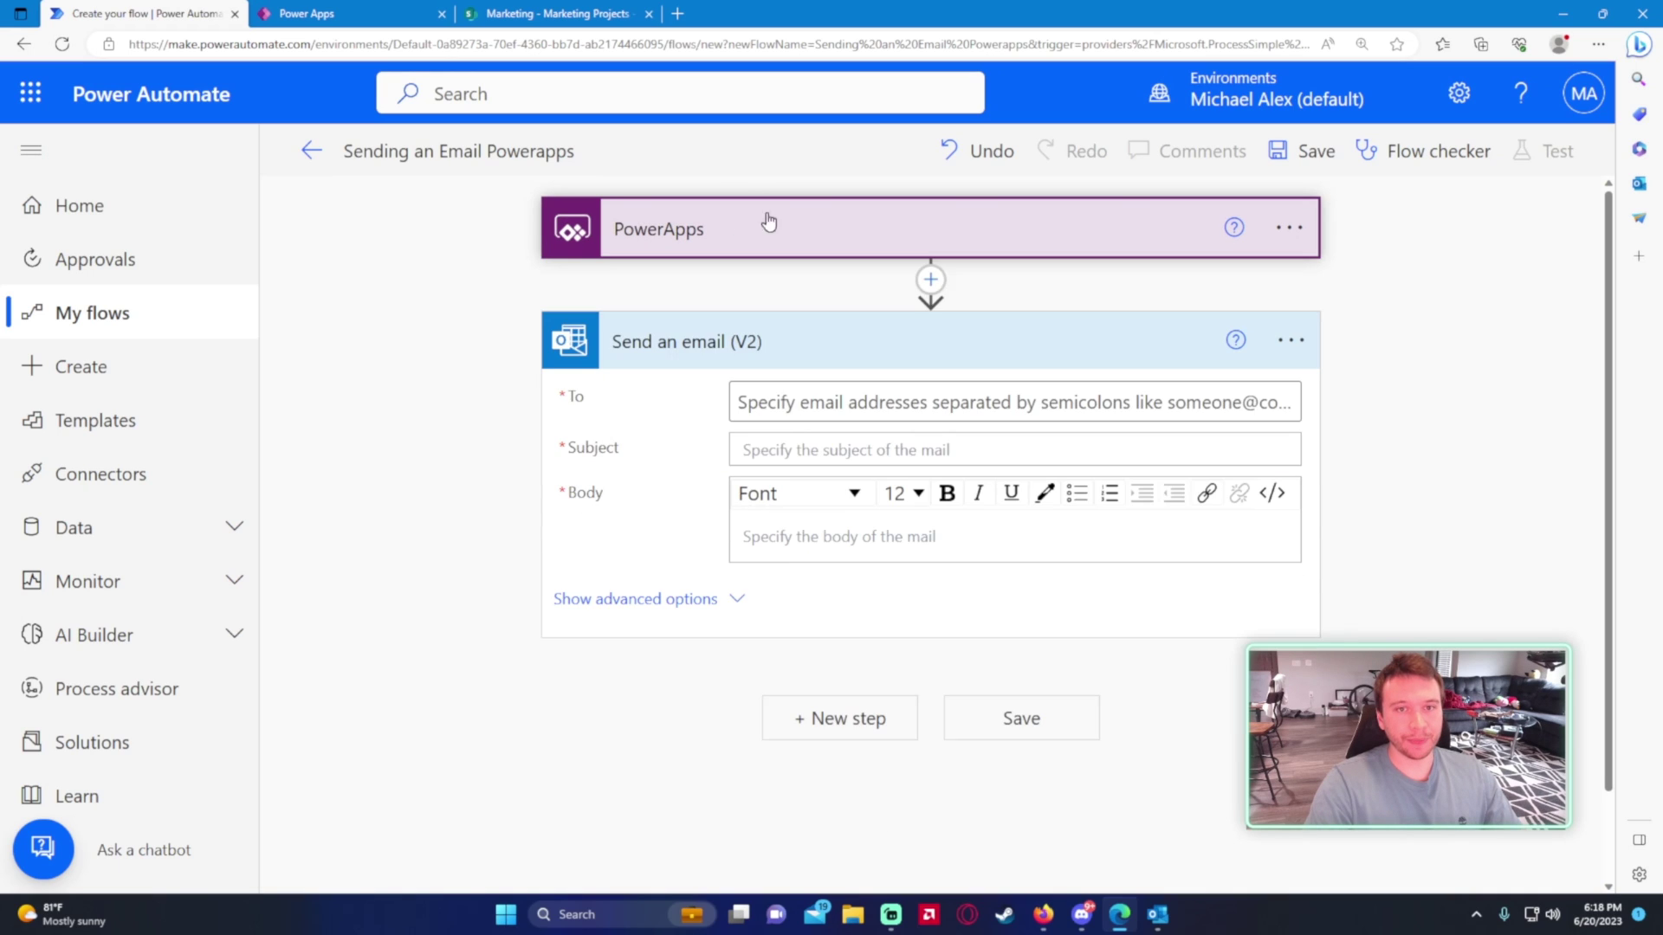
left_click(674, 227)
left_click(692, 227)
left_click(730, 346)
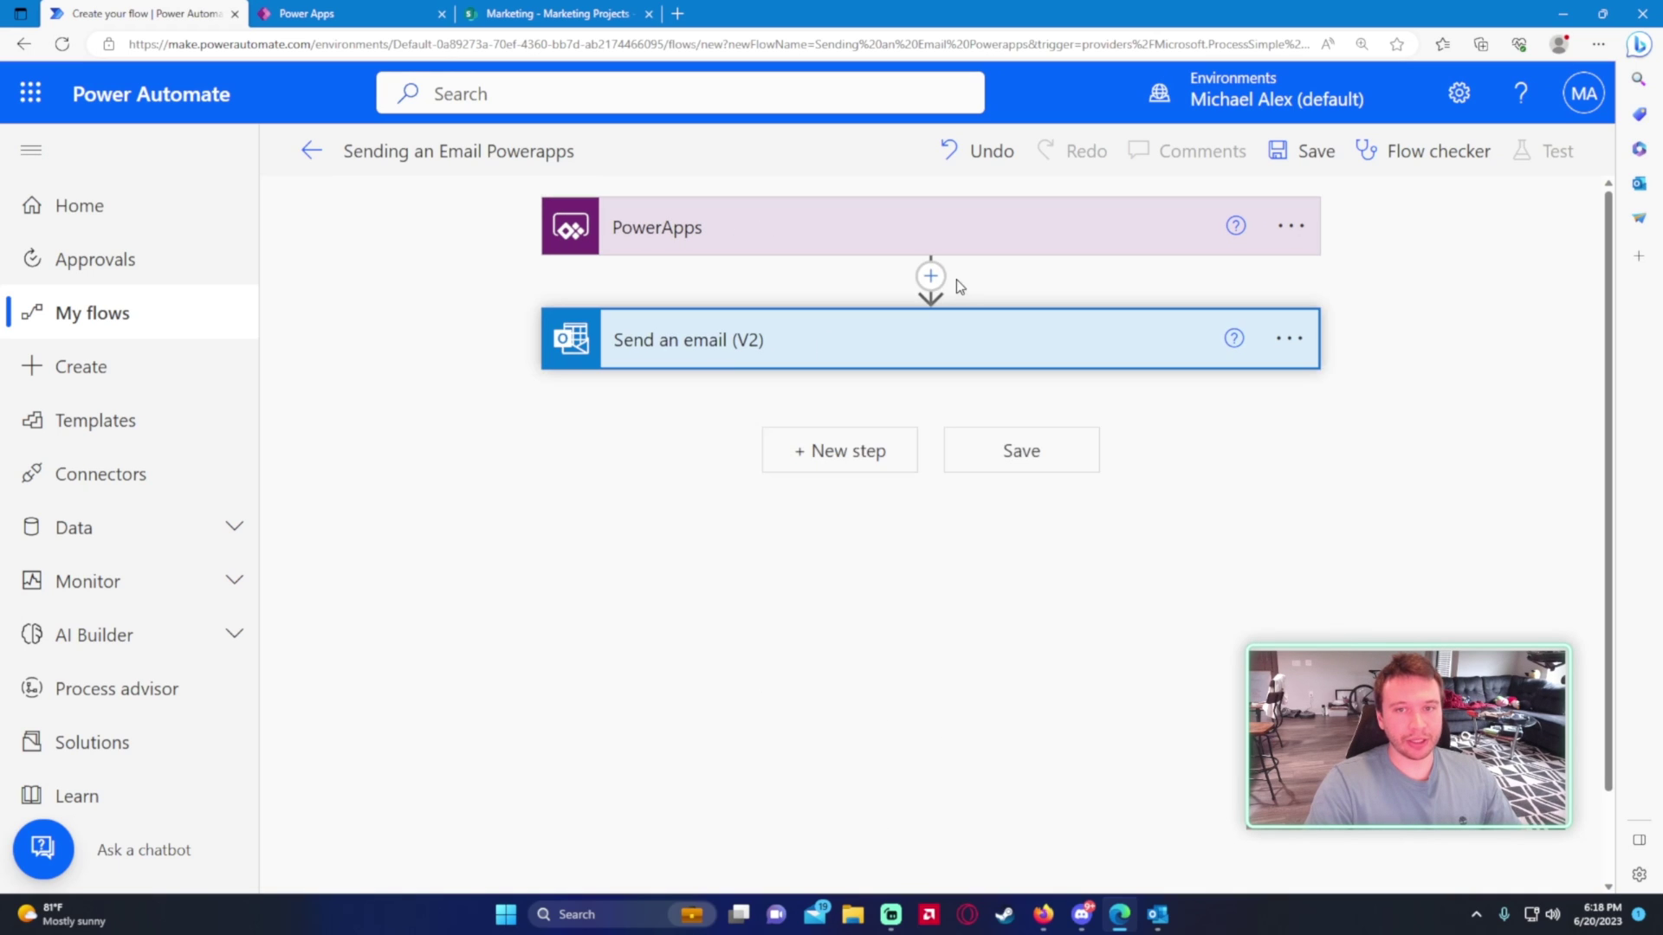
- Insert a Compose (Data Operation) action before Send an email (V2), then return to Power Apps
left_click(931, 277)
left_click(933, 310)
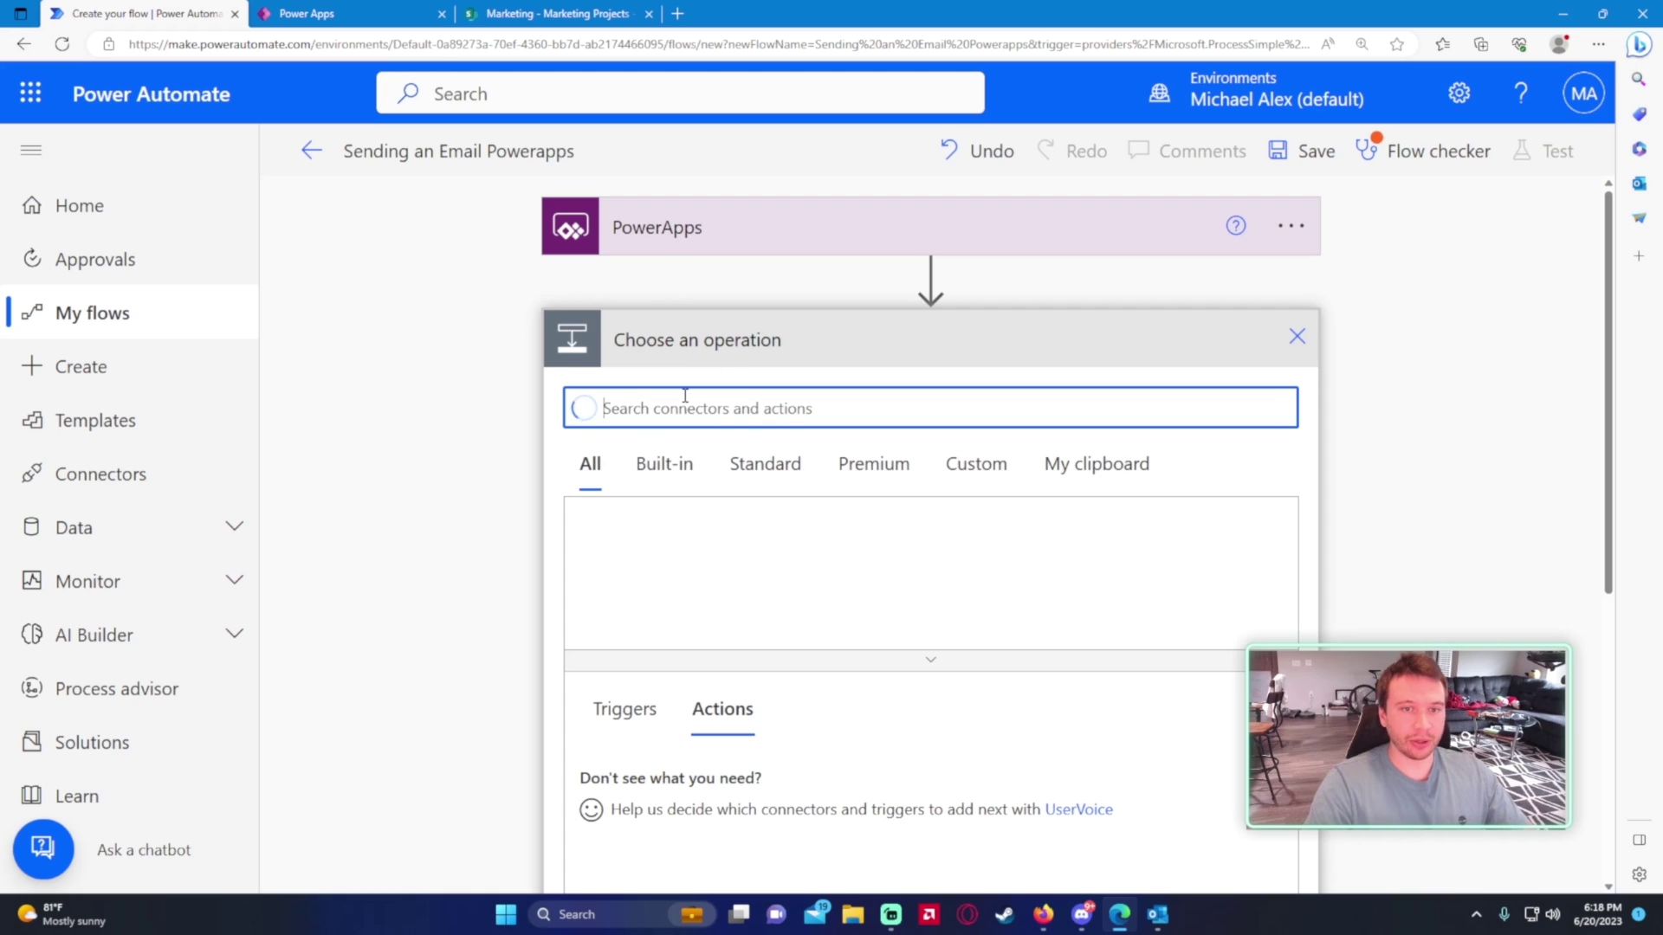
type("compose")
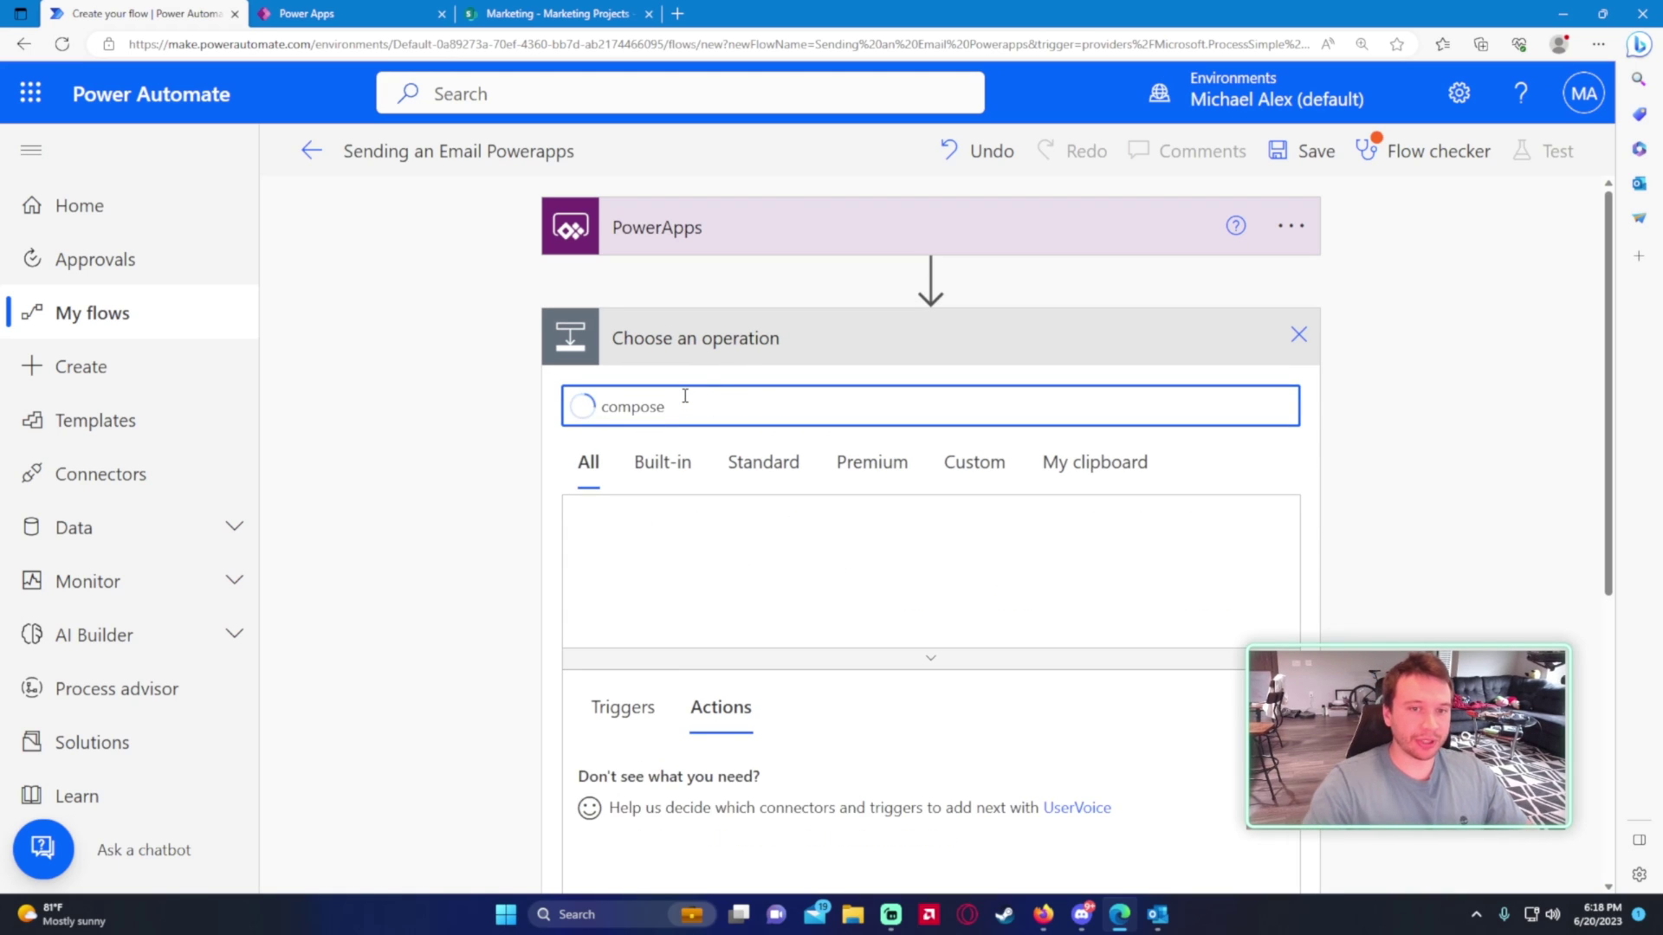
scroll(551, 533, "down", 1)
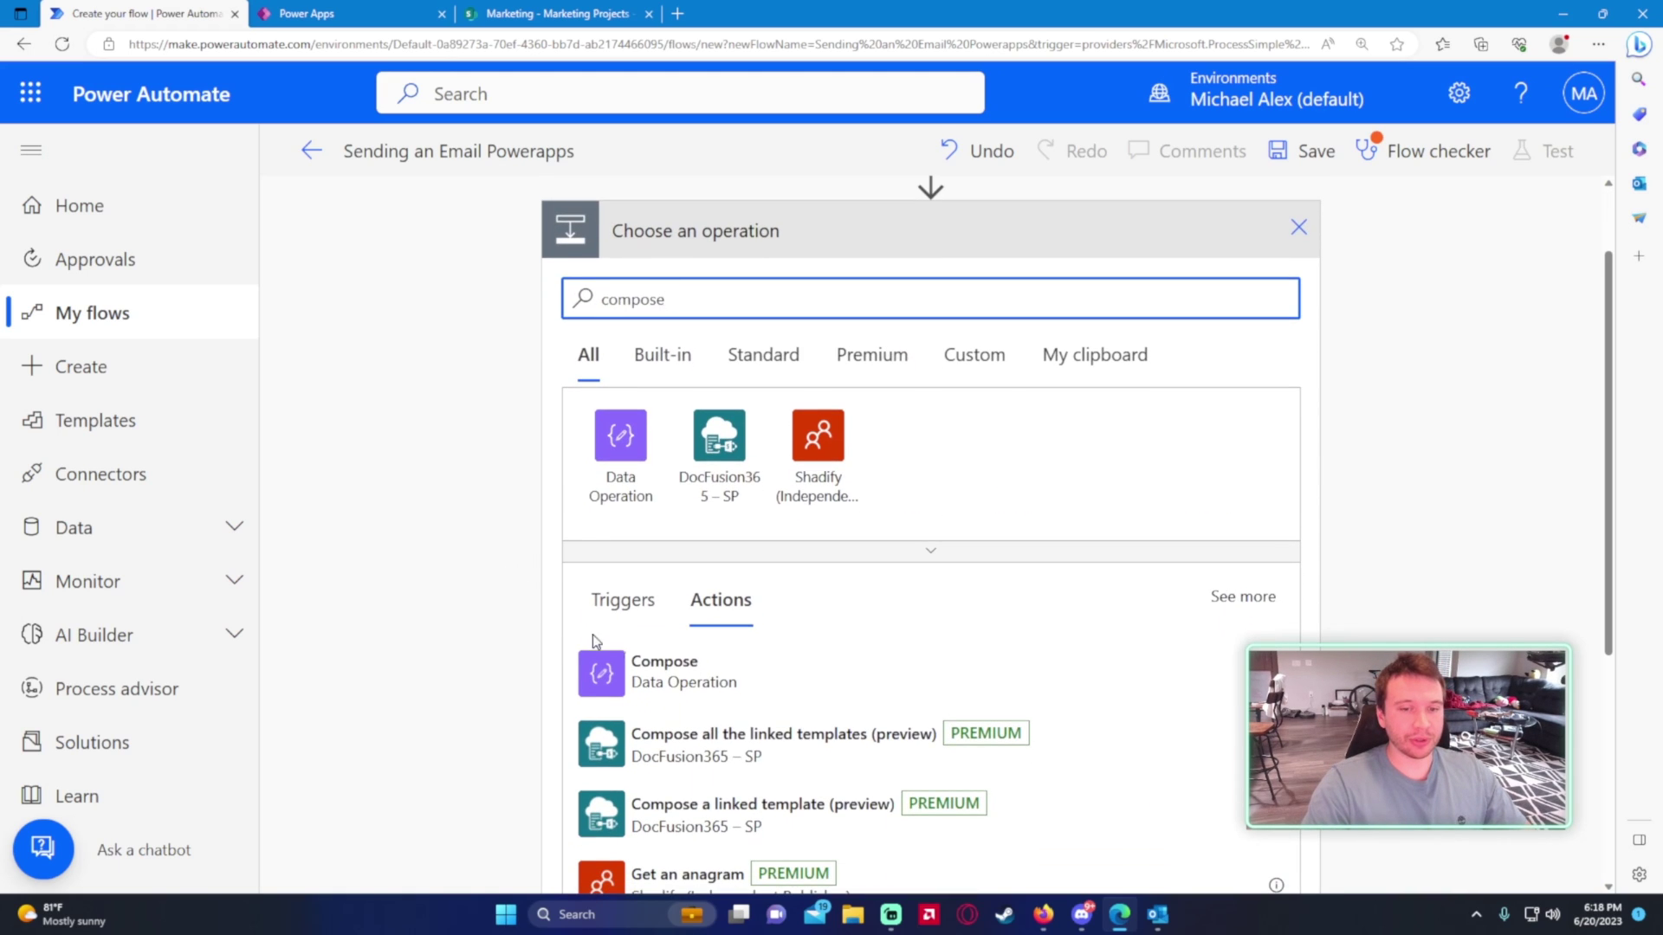
left_click(677, 684)
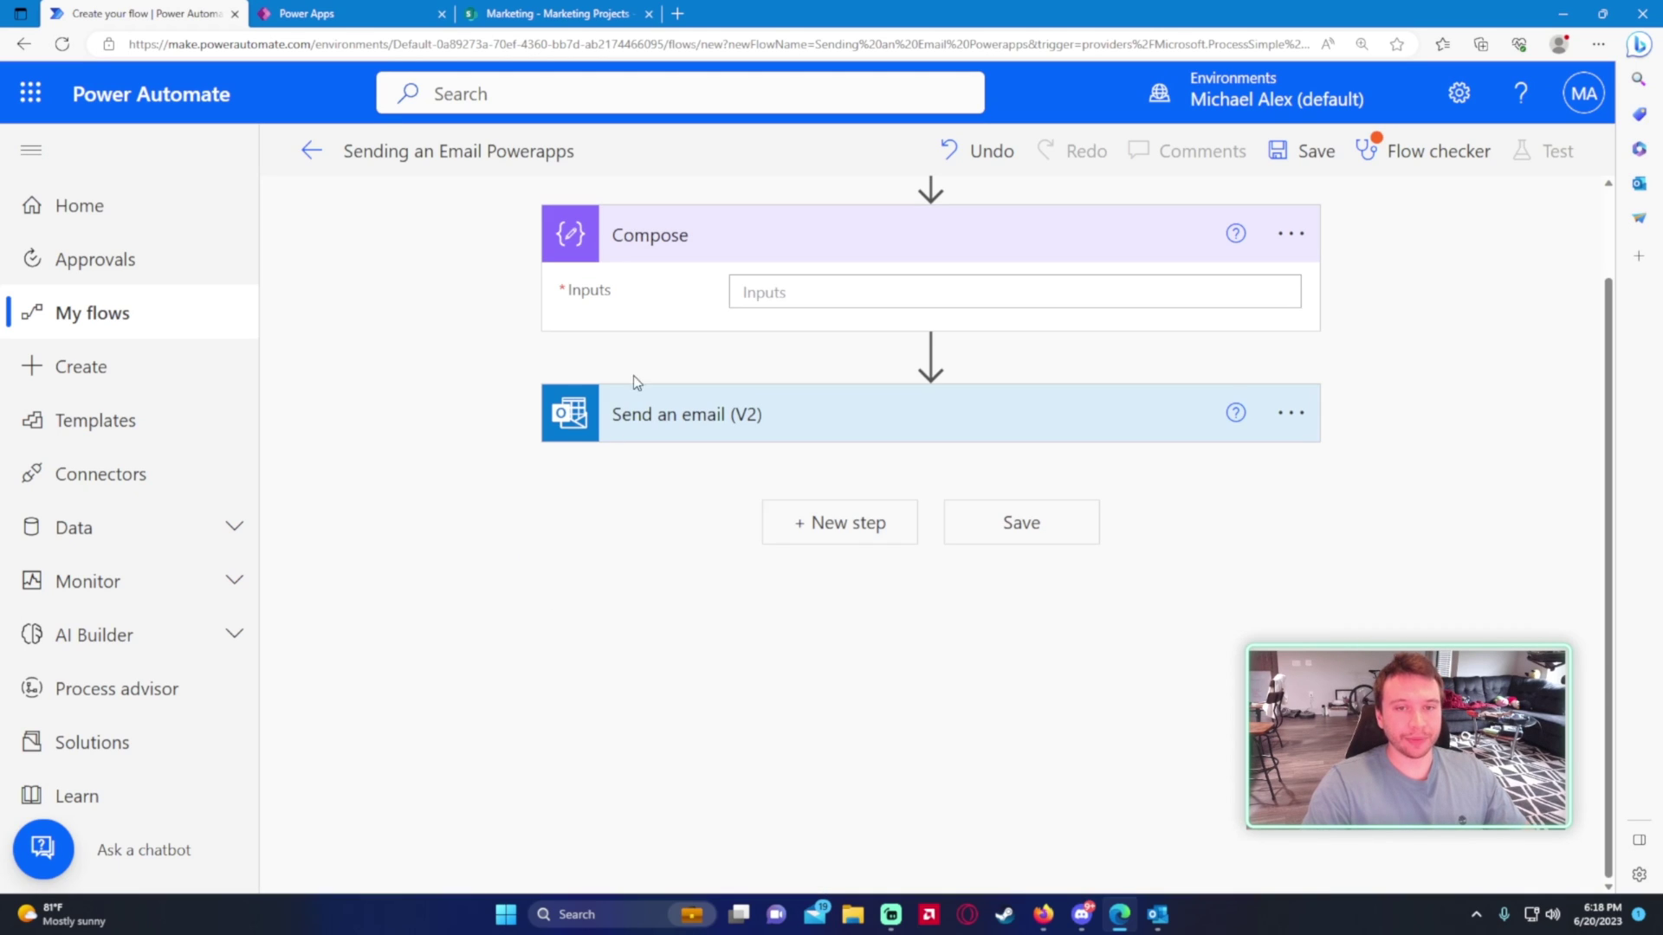
key("ctrl+Tab")
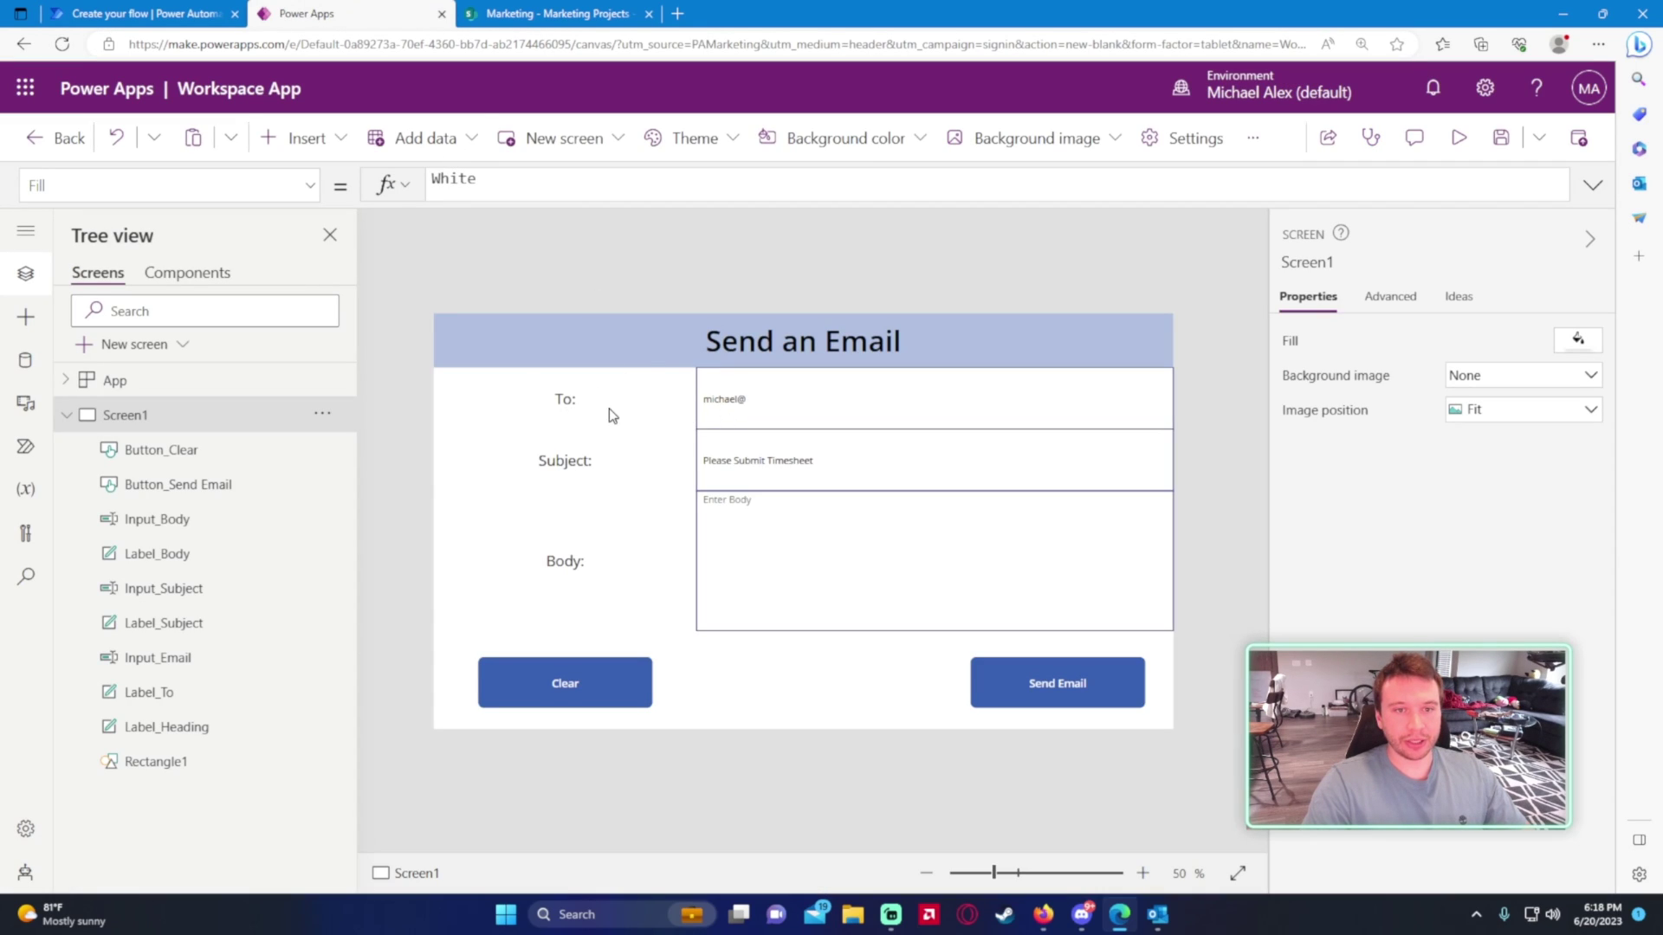
left_click(711, 411)
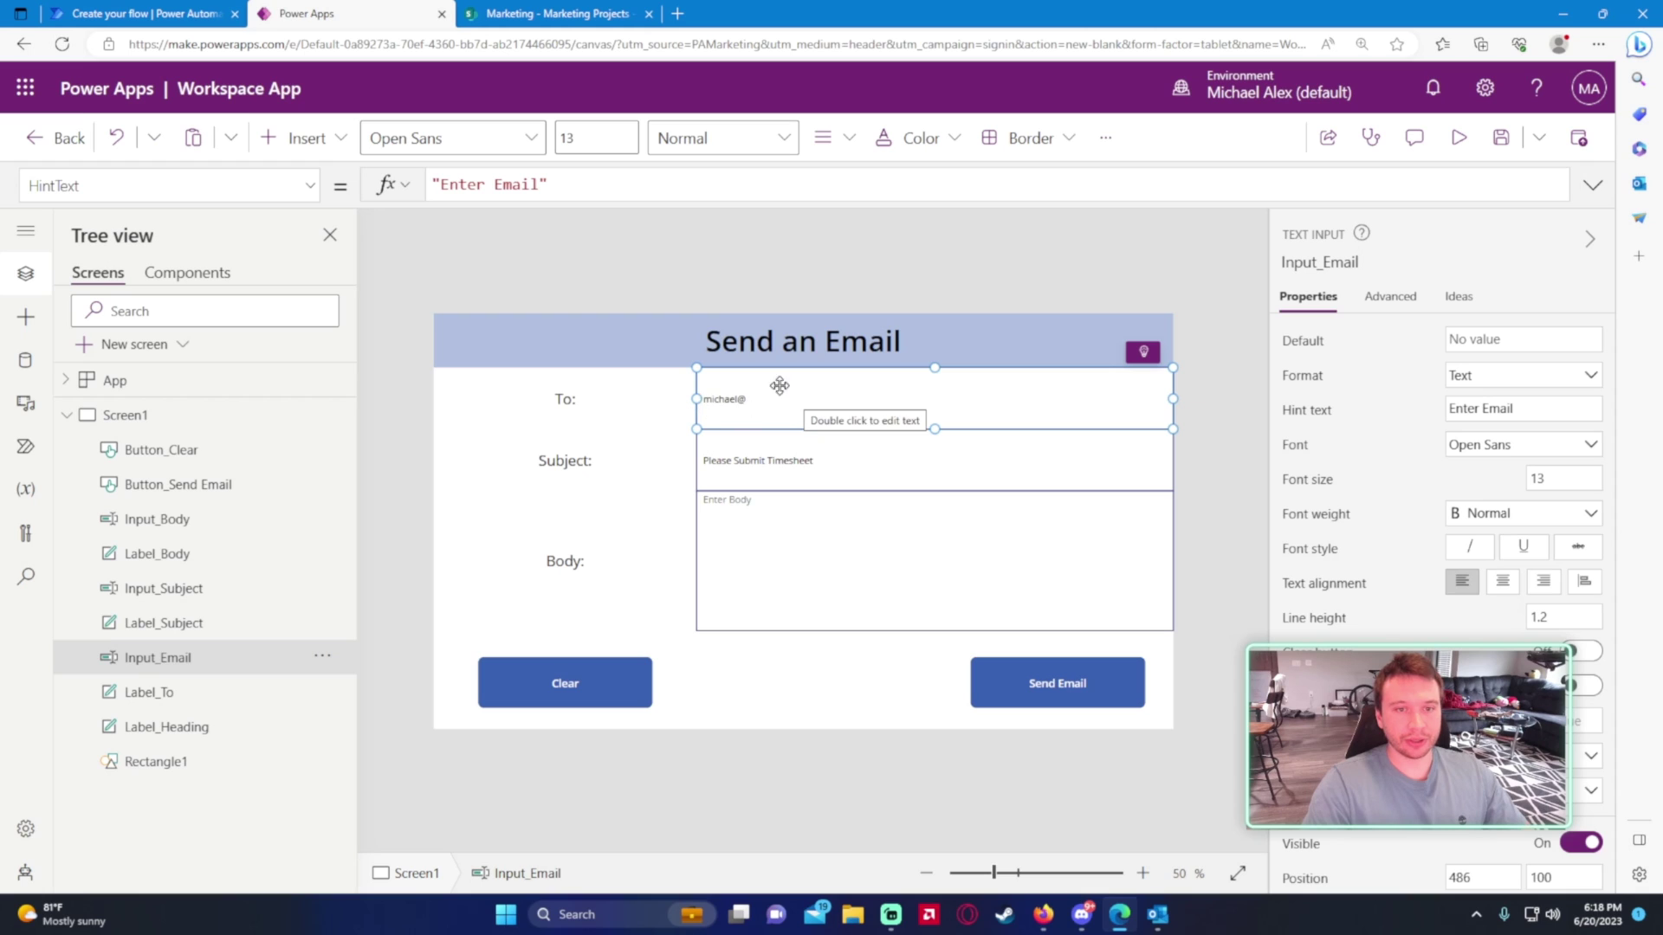
- Rename the Compose step 'Email' and set its Inputs to Ask in PowerApps (Email_Inputs)
left_click(162, 12)
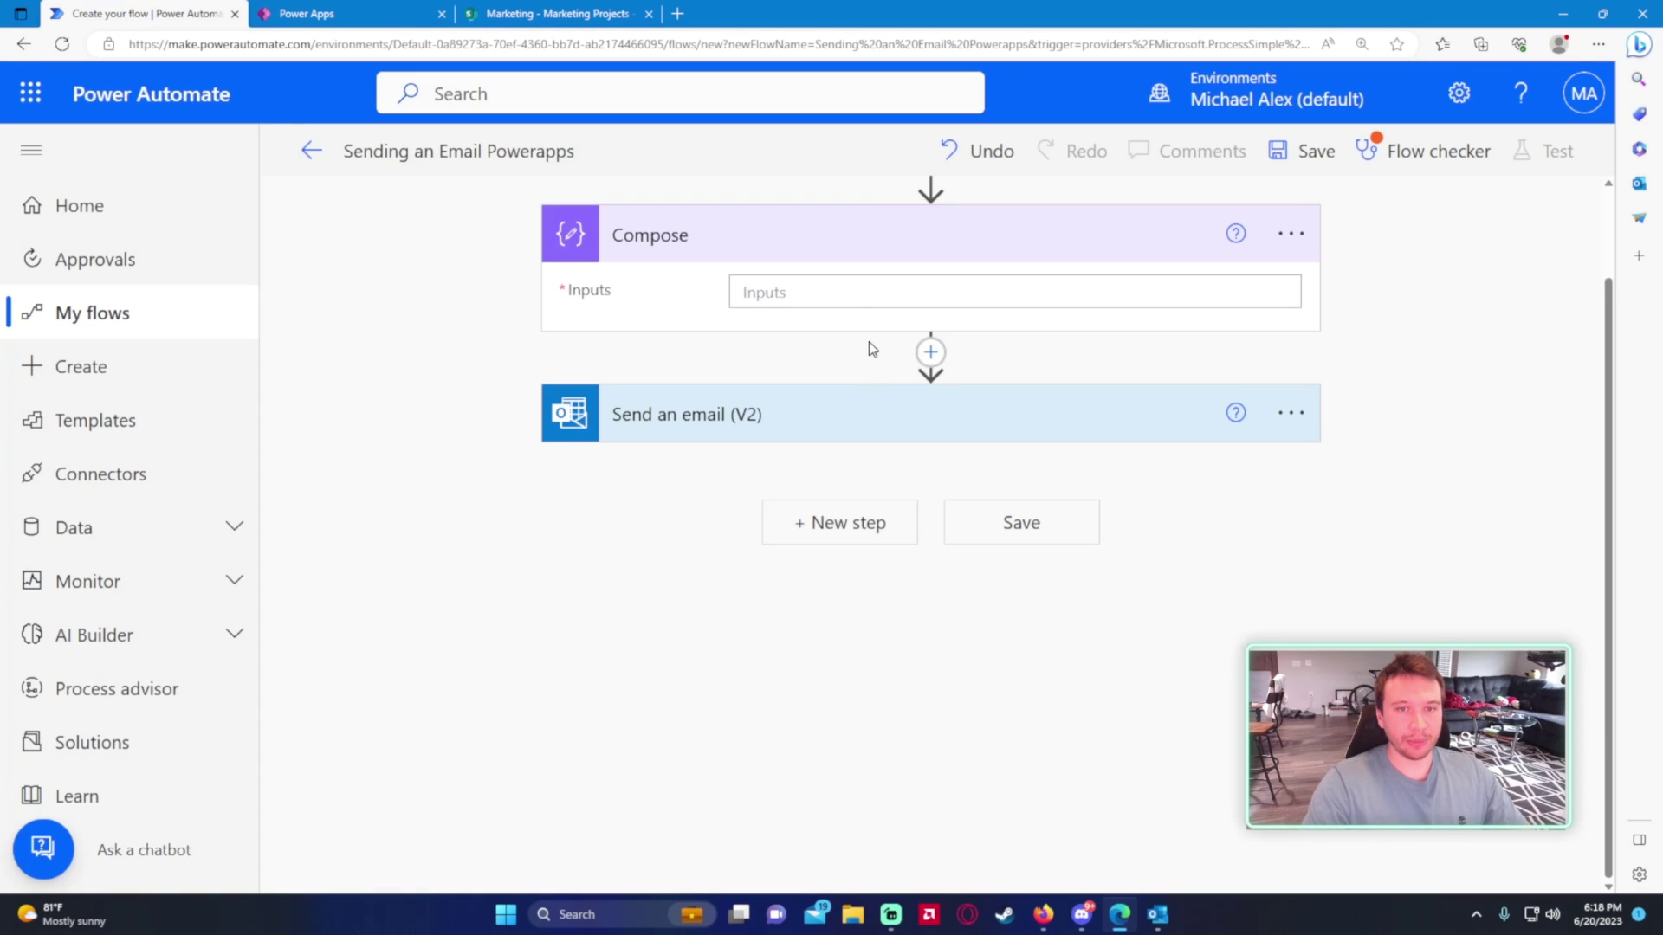
left_click(1289, 234)
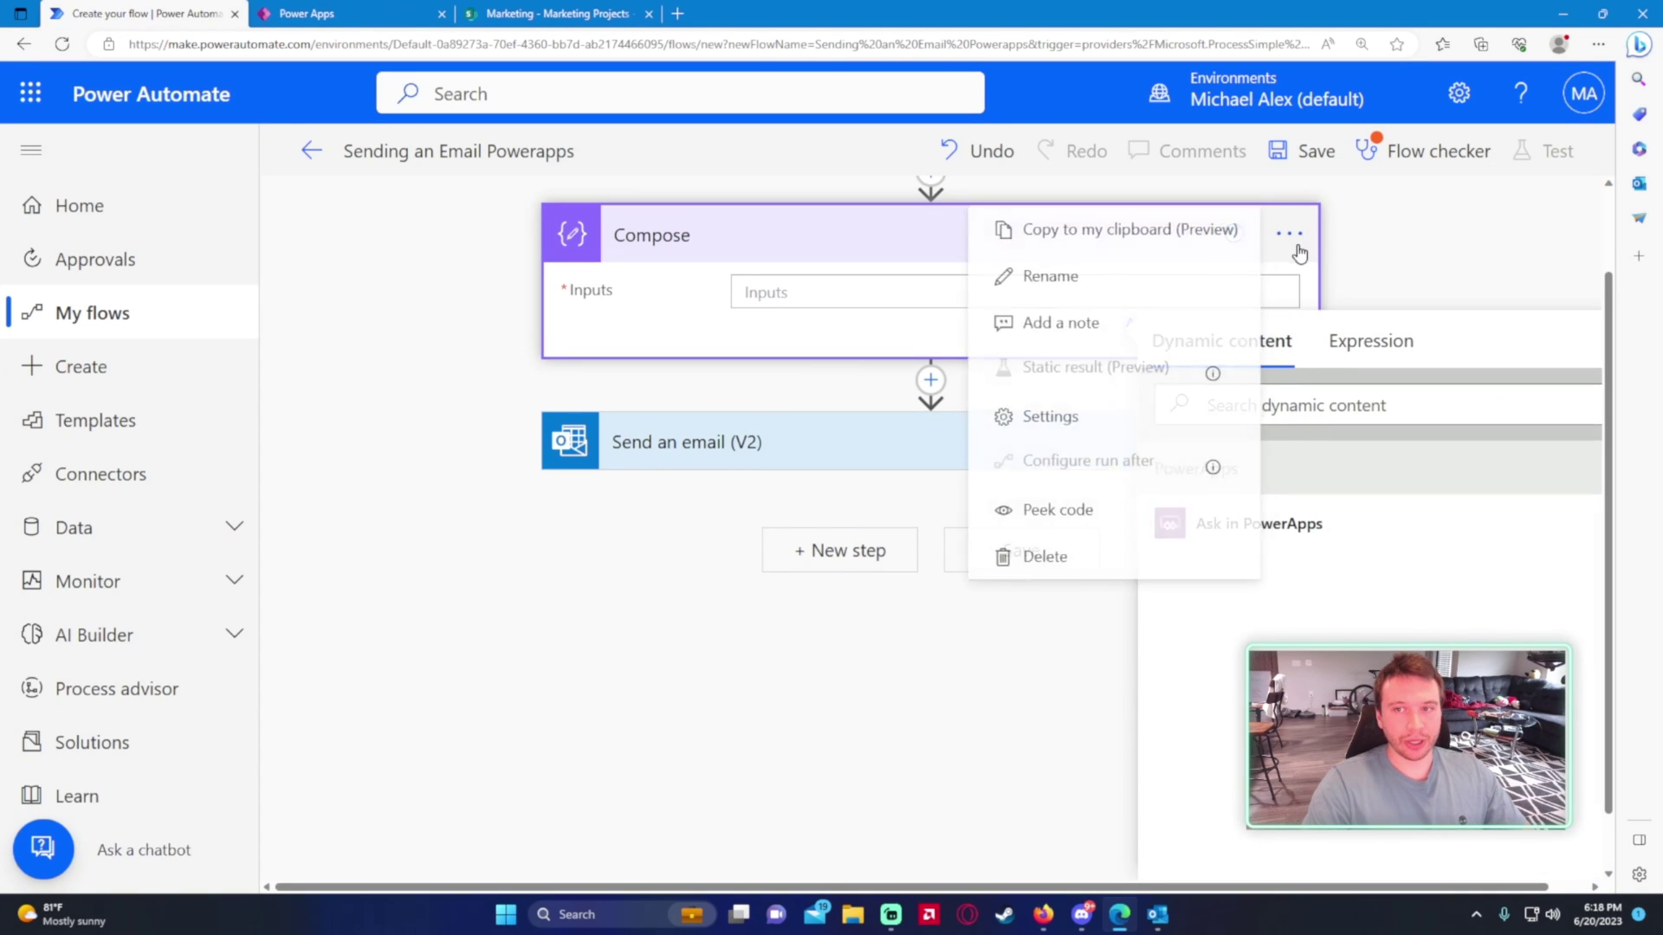
left_click(1289, 234)
left_click(1195, 284)
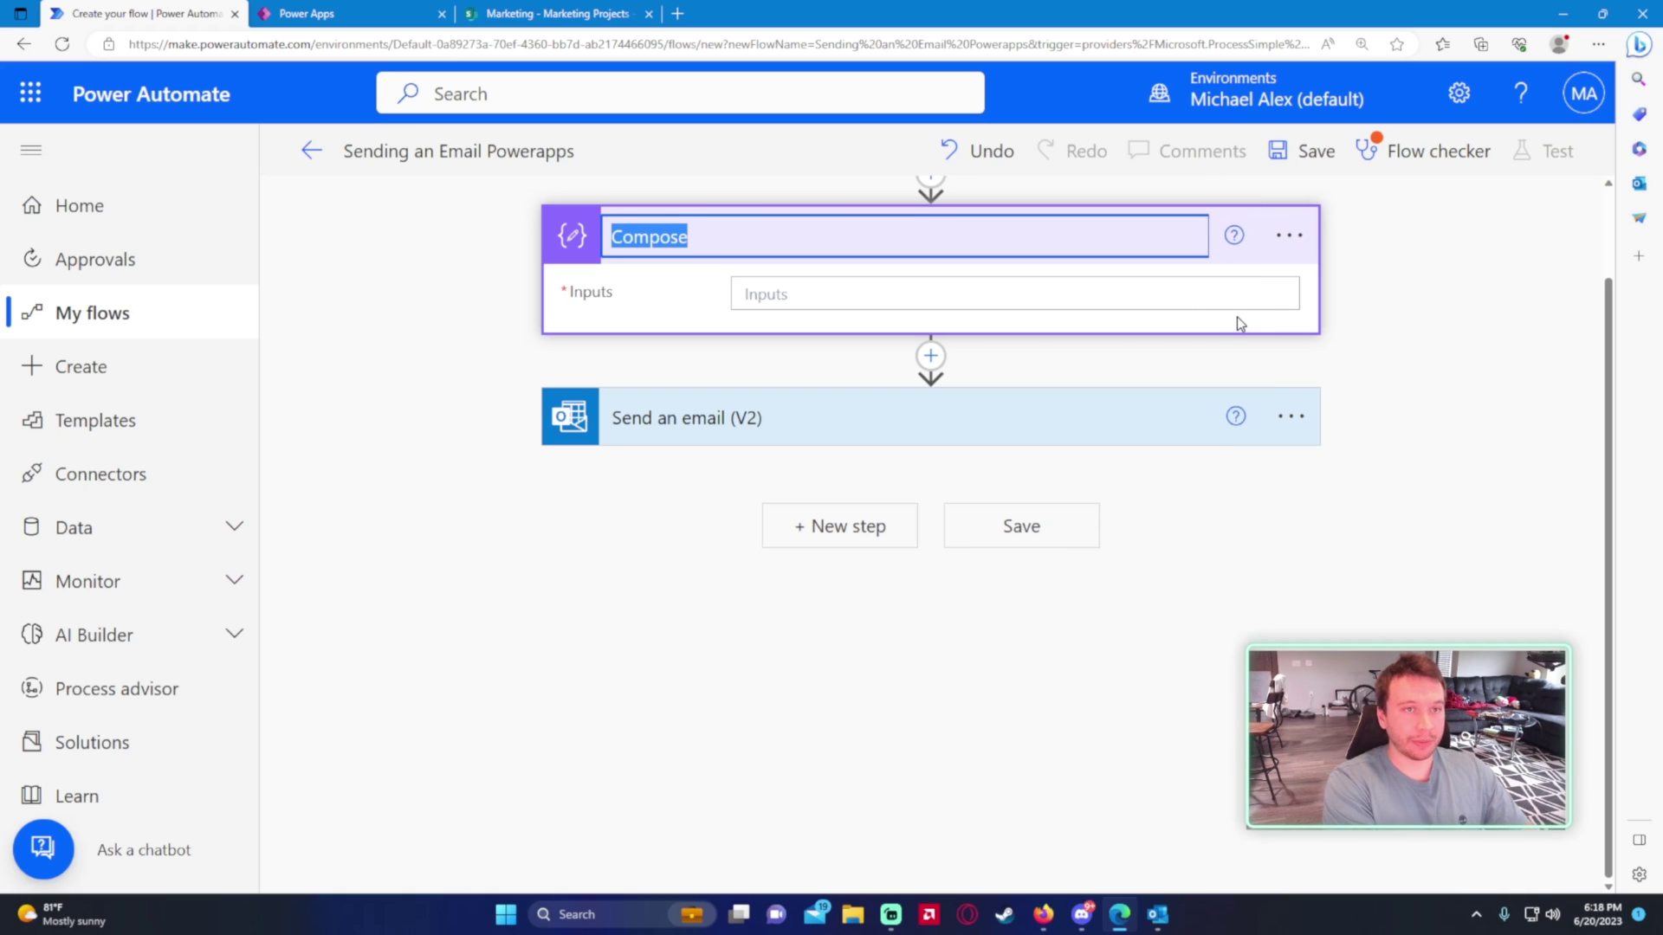
type("Email")
key("Return")
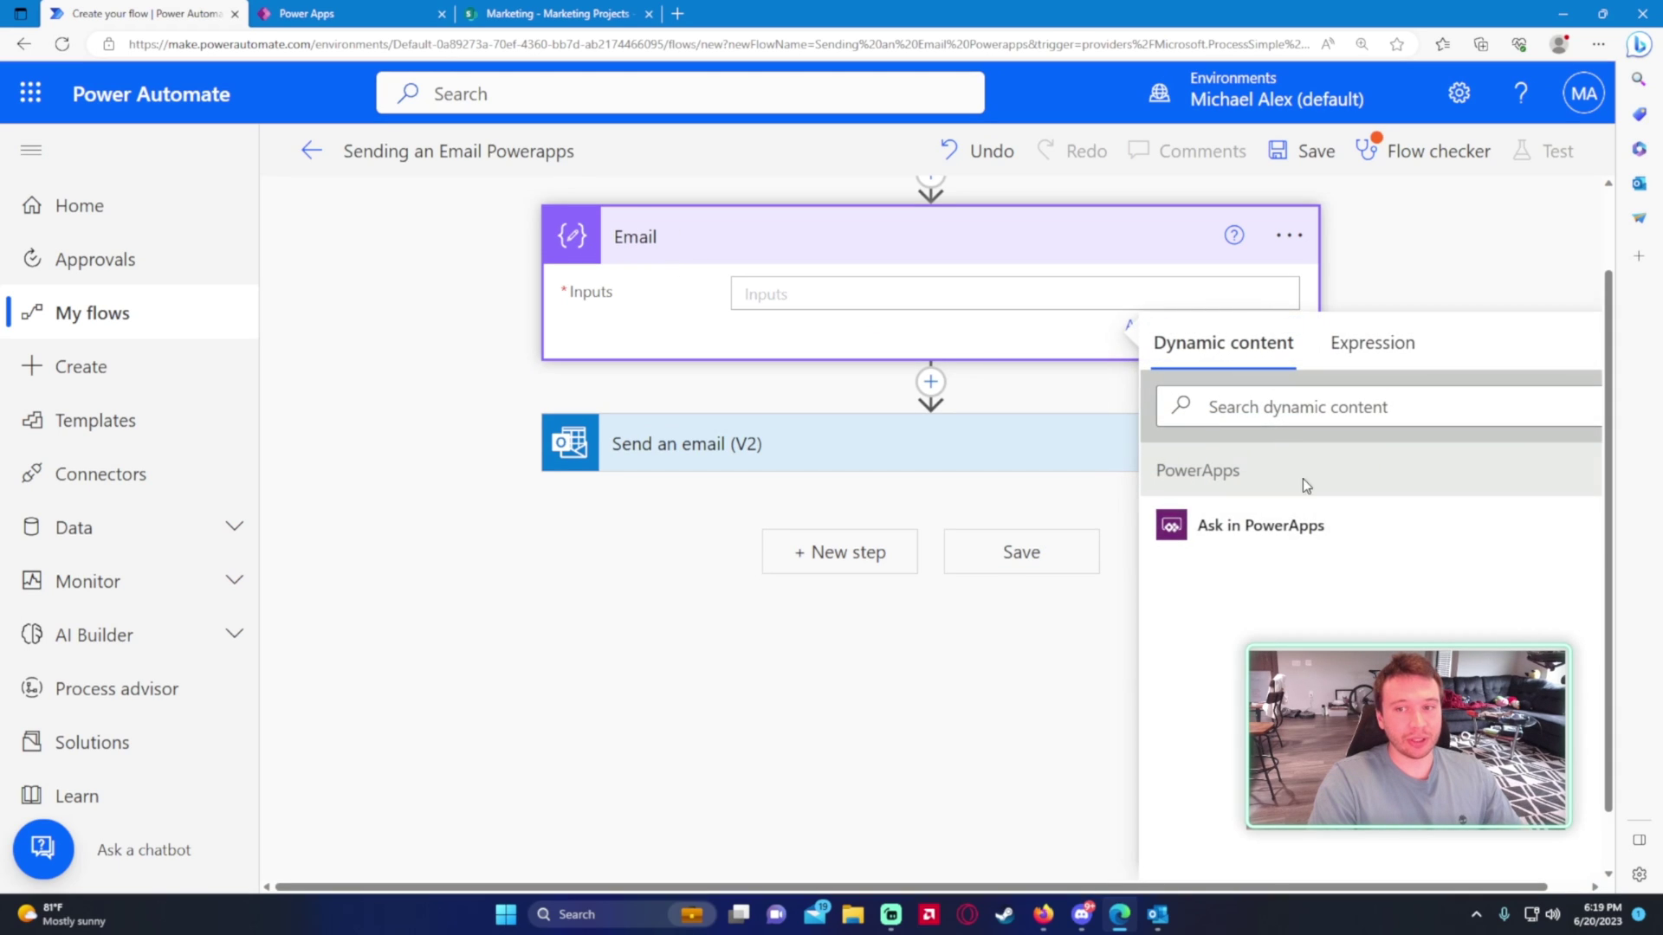
left_click(1250, 533)
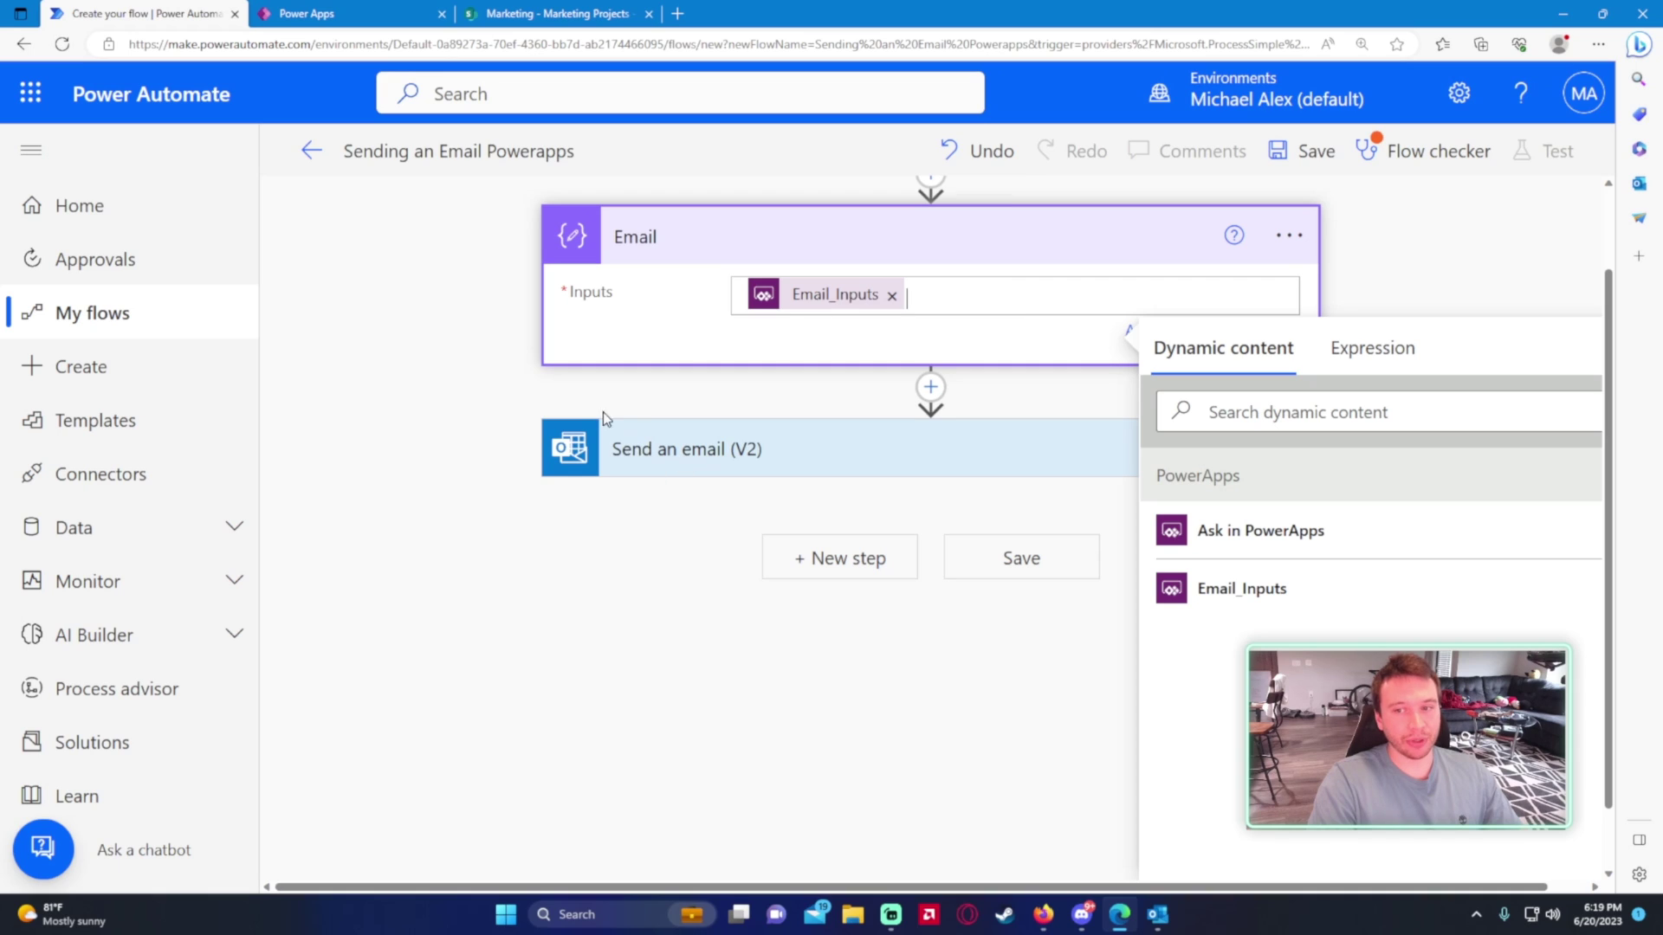
left_click(552, 374)
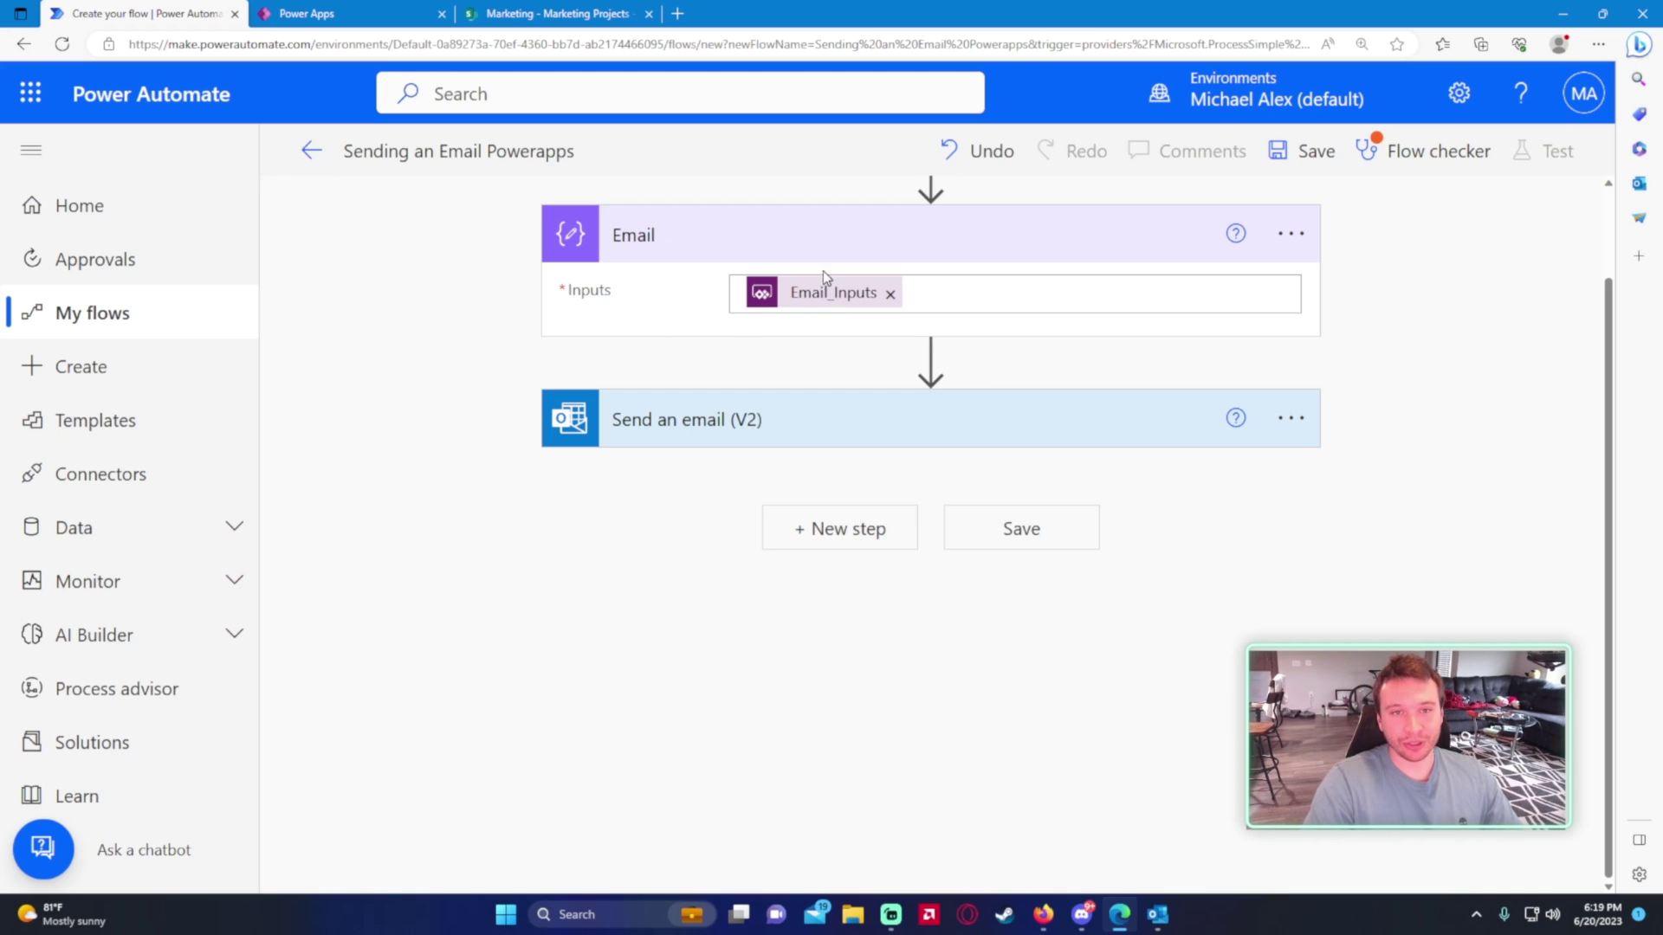
- Add a Compose action after Email and rename it 'Subject'
left_click(932, 356)
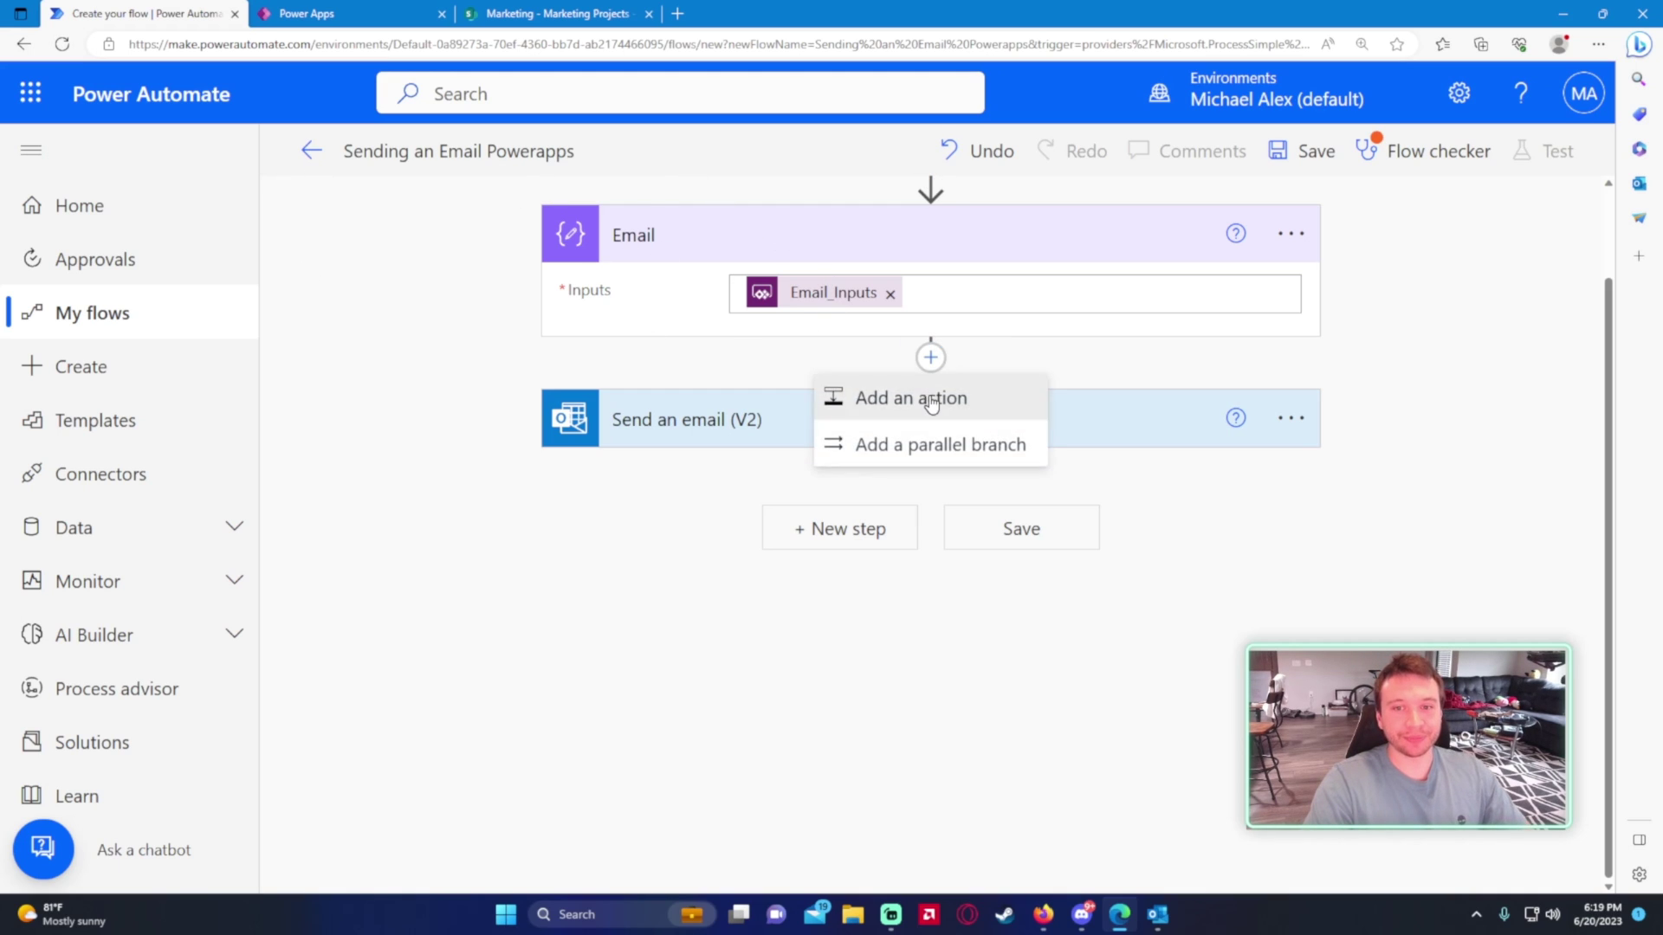
left_click(928, 395)
type("cop")
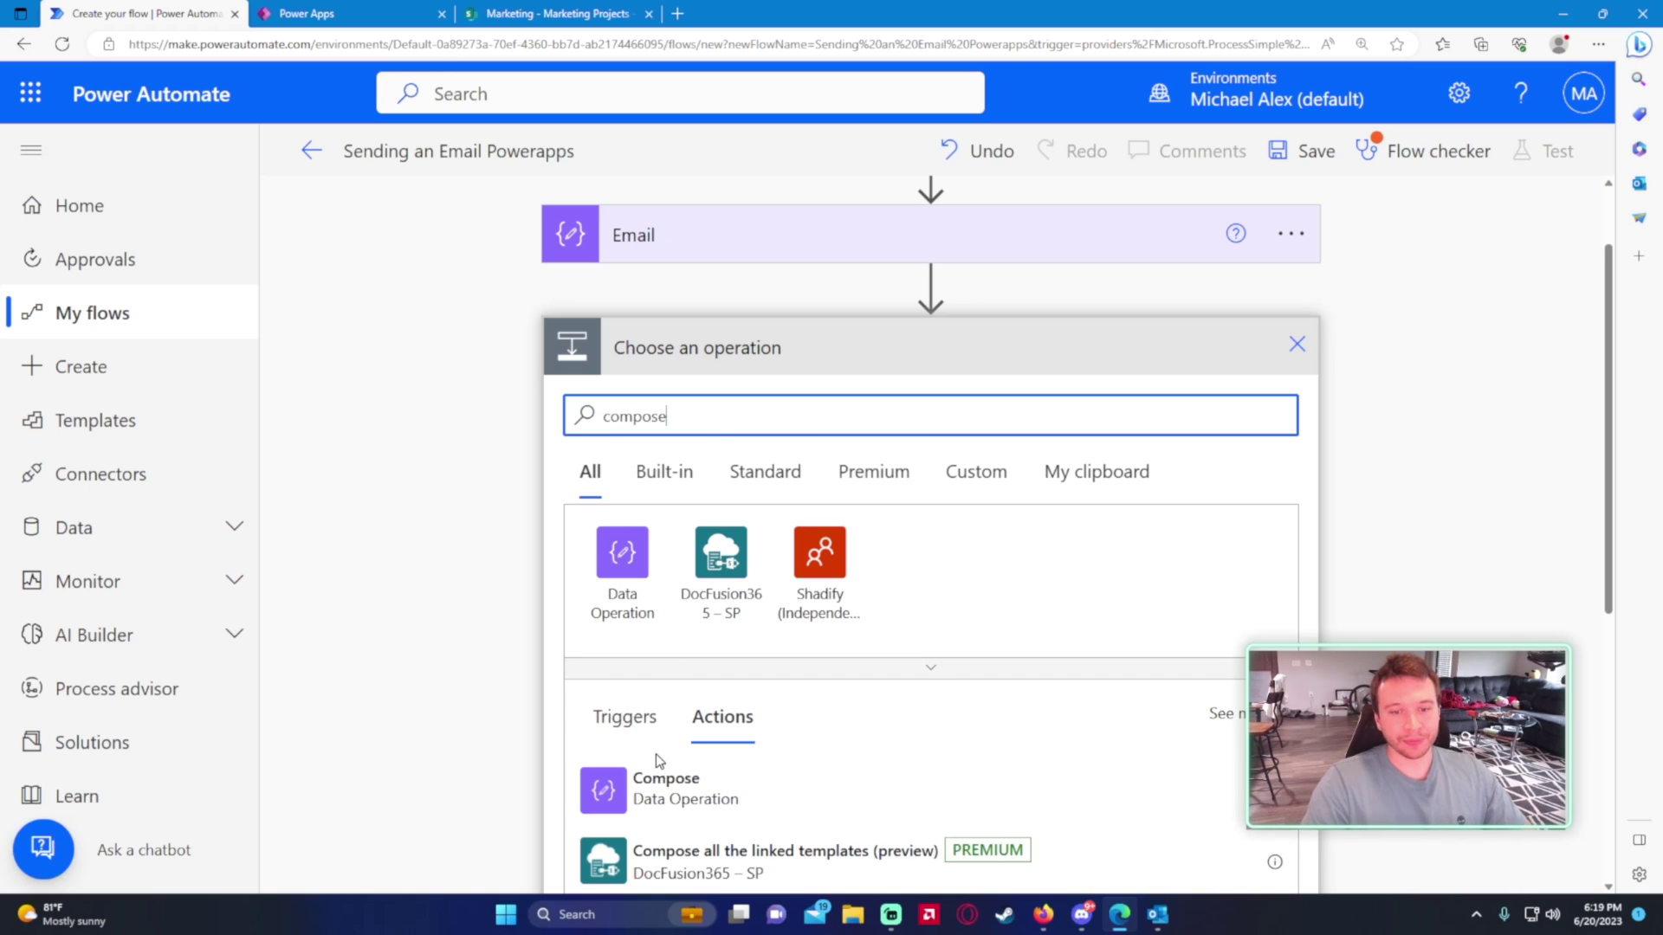
left_click(663, 783)
left_click(1291, 345)
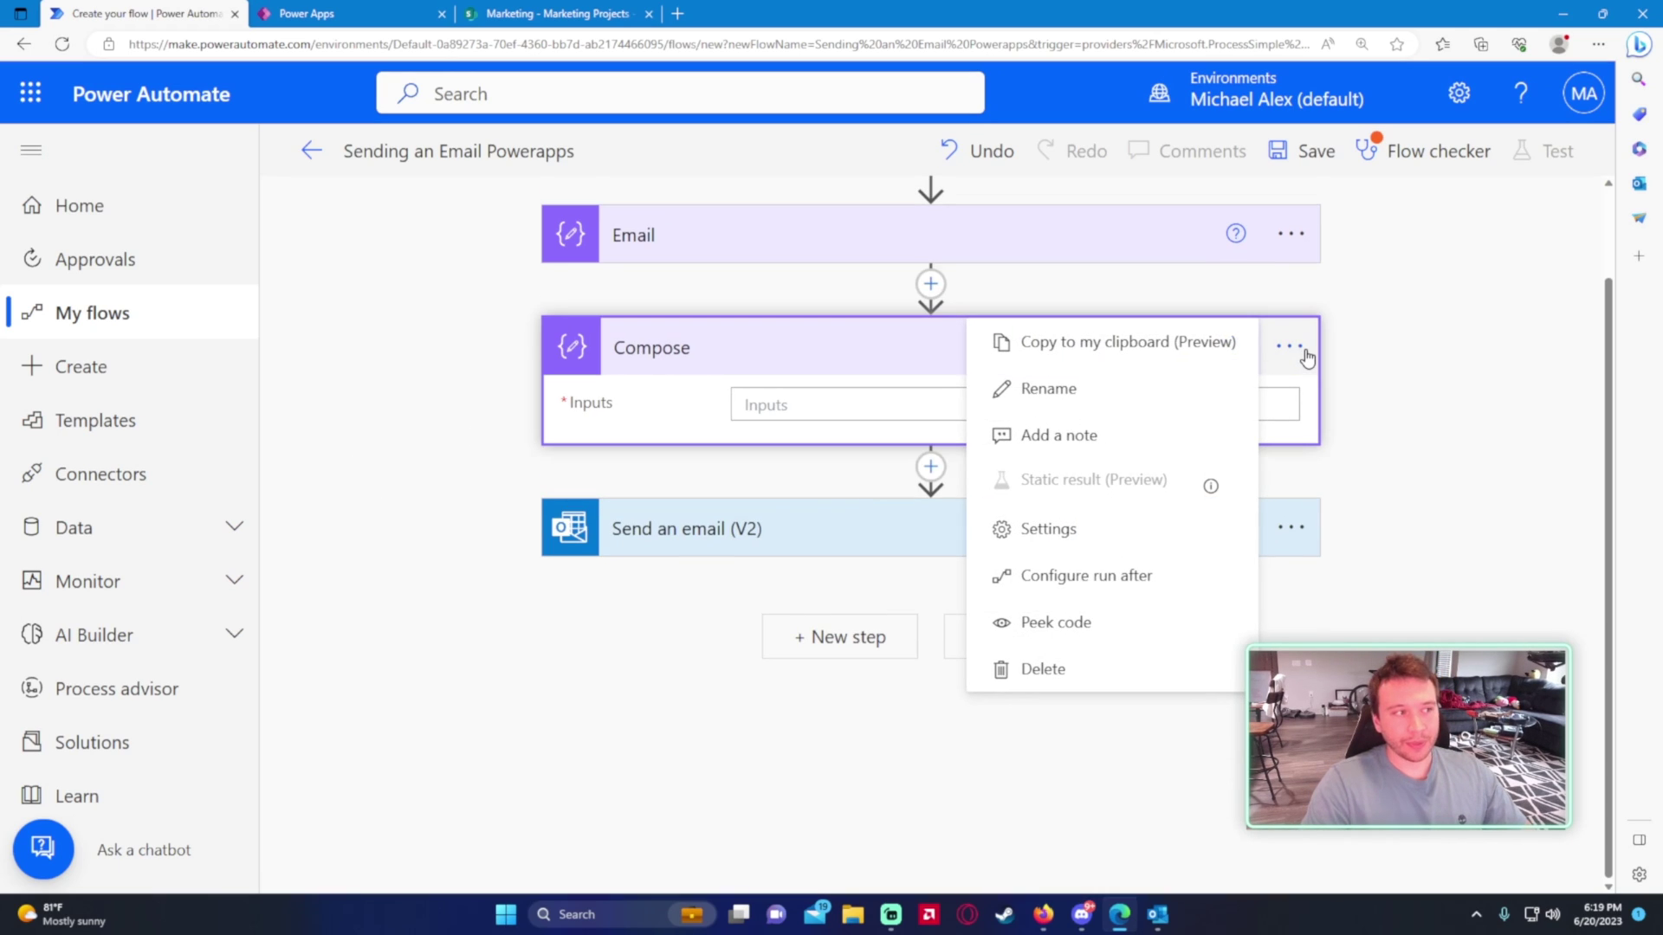
left_click(1154, 400)
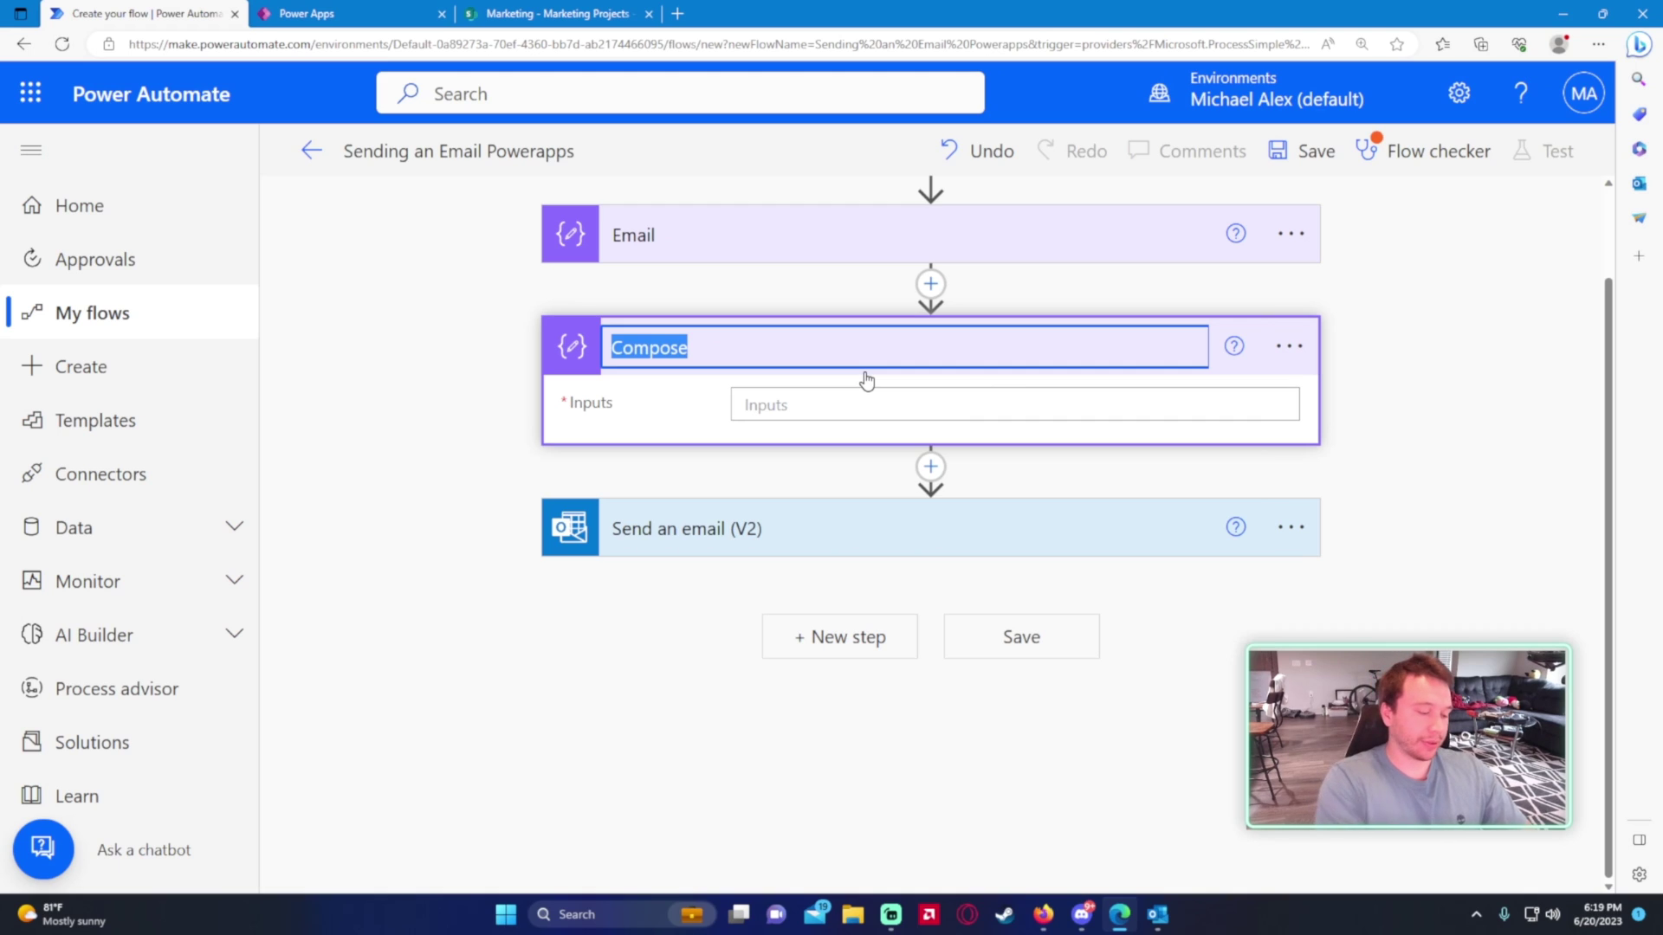
type("Subject")
key("Return")
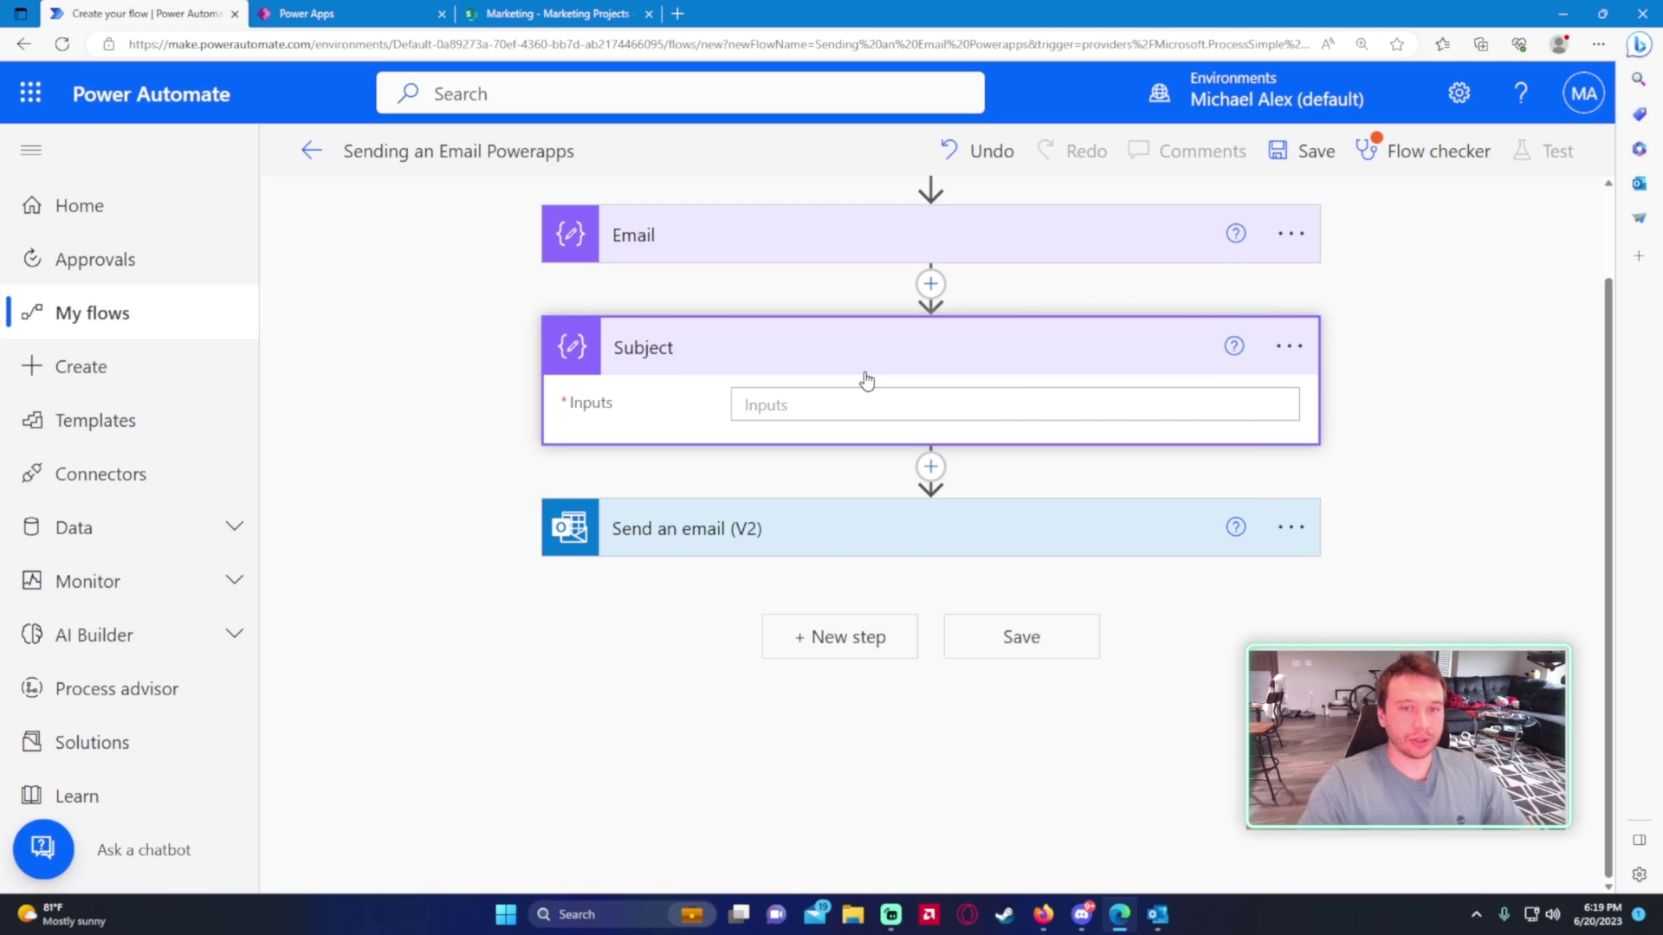
- Set the Subject step's Inputs to Ask in PowerApps (Subject_Inputs)
left_click(807, 394)
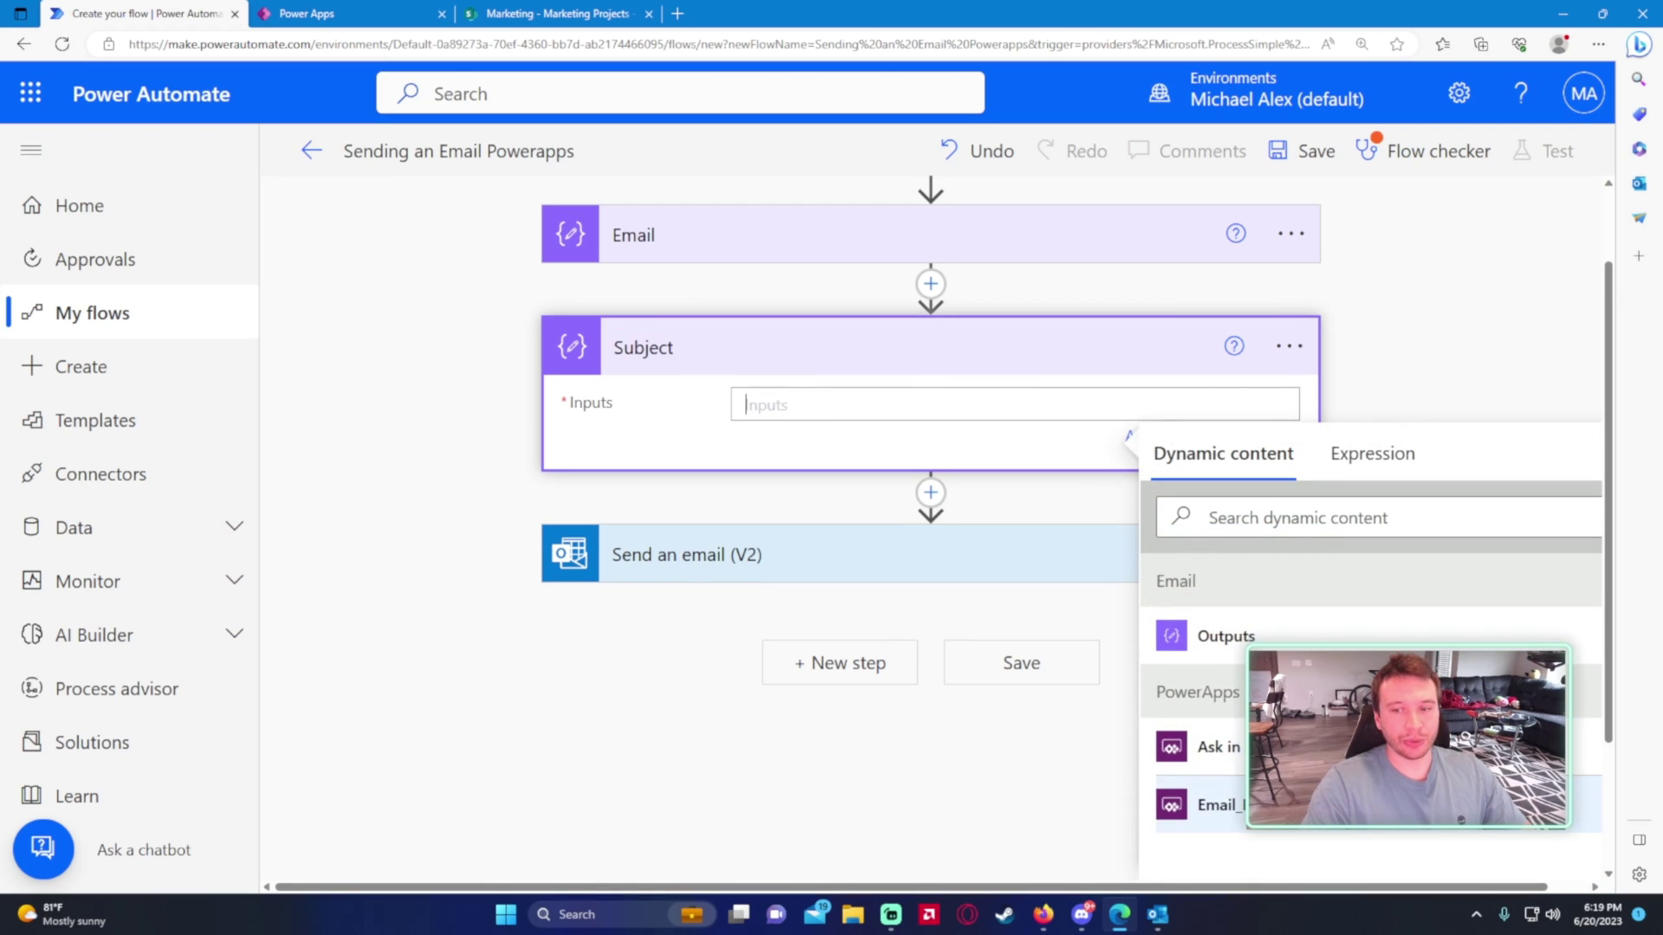
scroll(1340, 580, "down", 2)
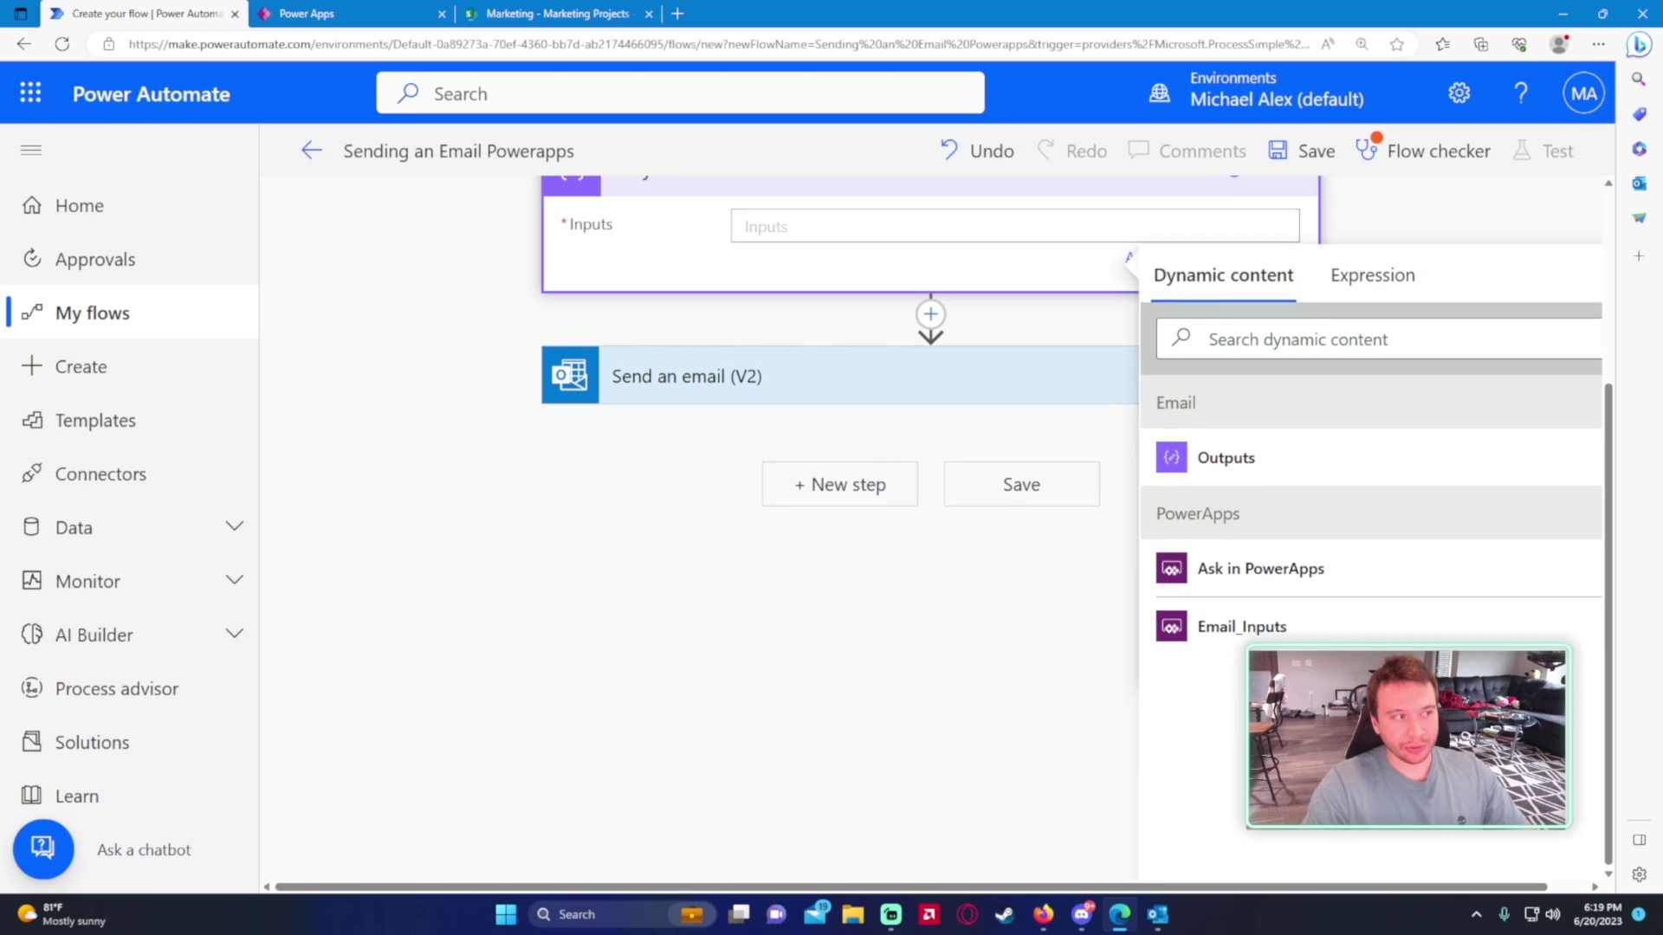
left_click(1340, 576)
left_click(572, 484)
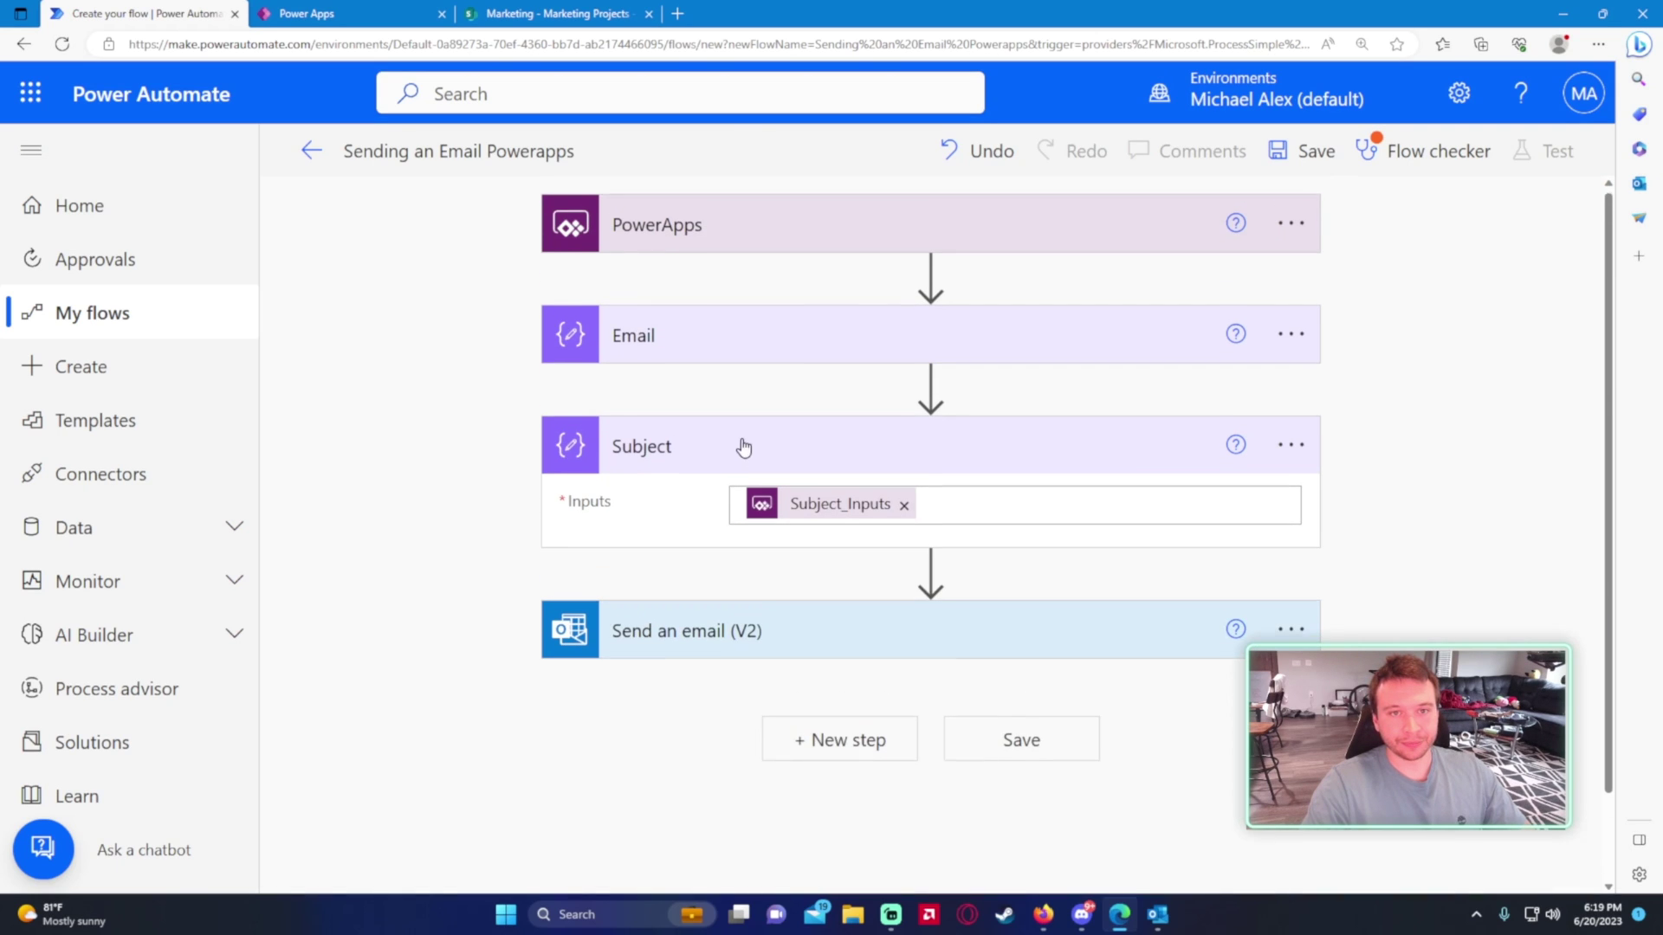
left_click(930, 580)
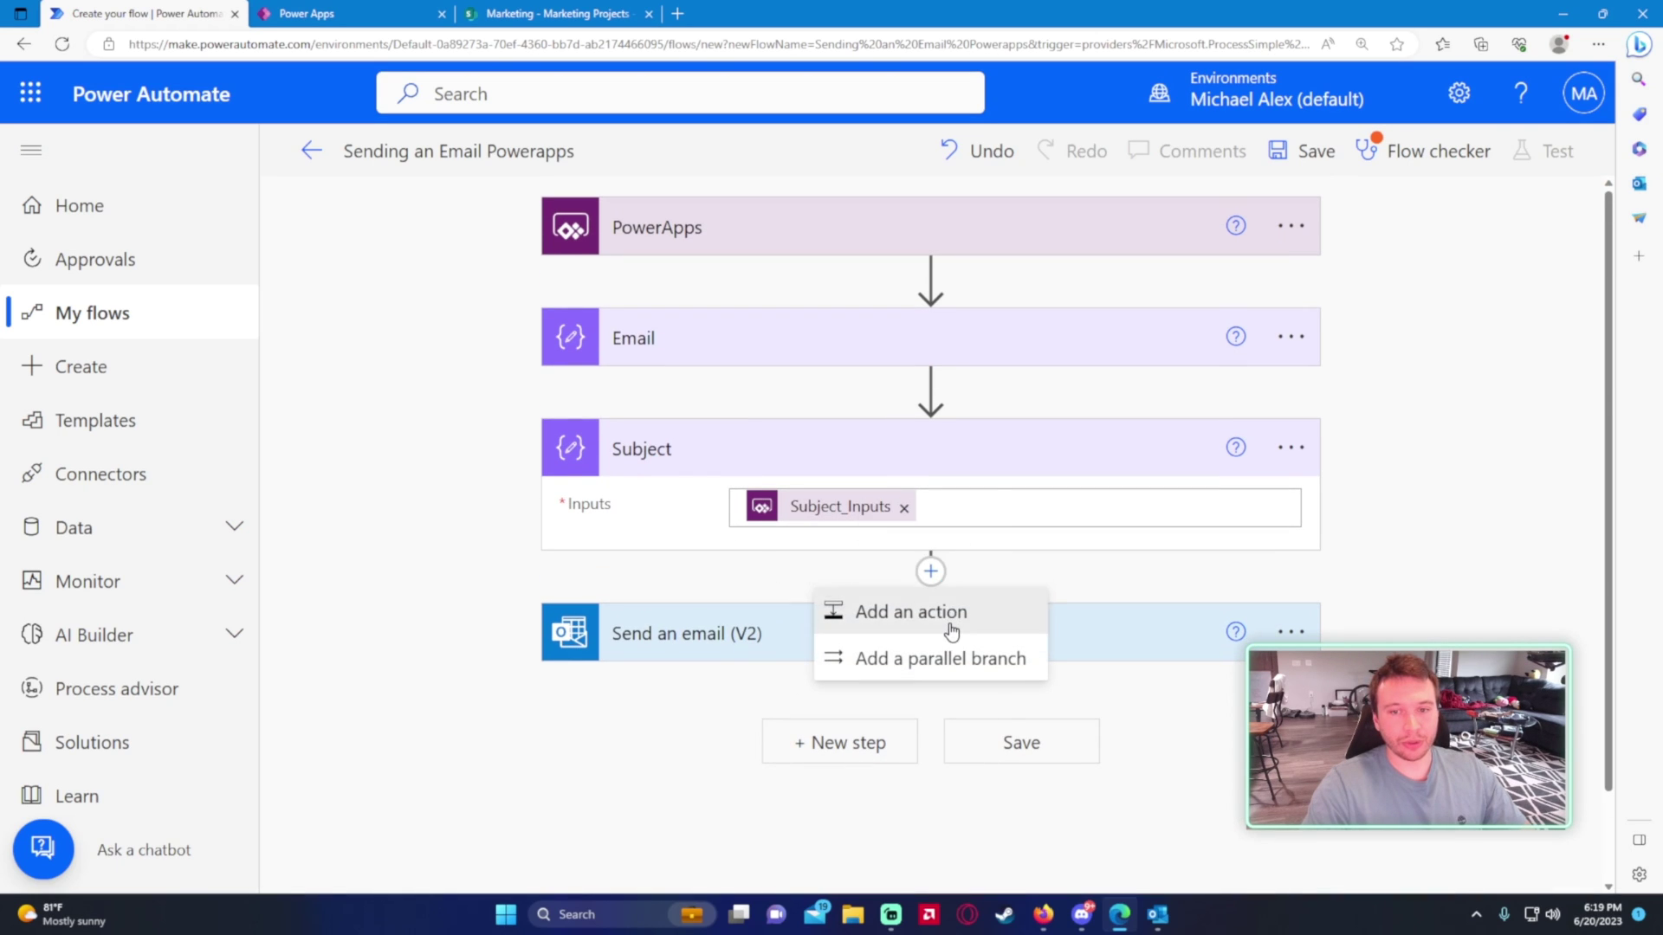
- Add a Compose action after Subject and leave its Inputs empty
left_click(946, 611)
type("cmopi")
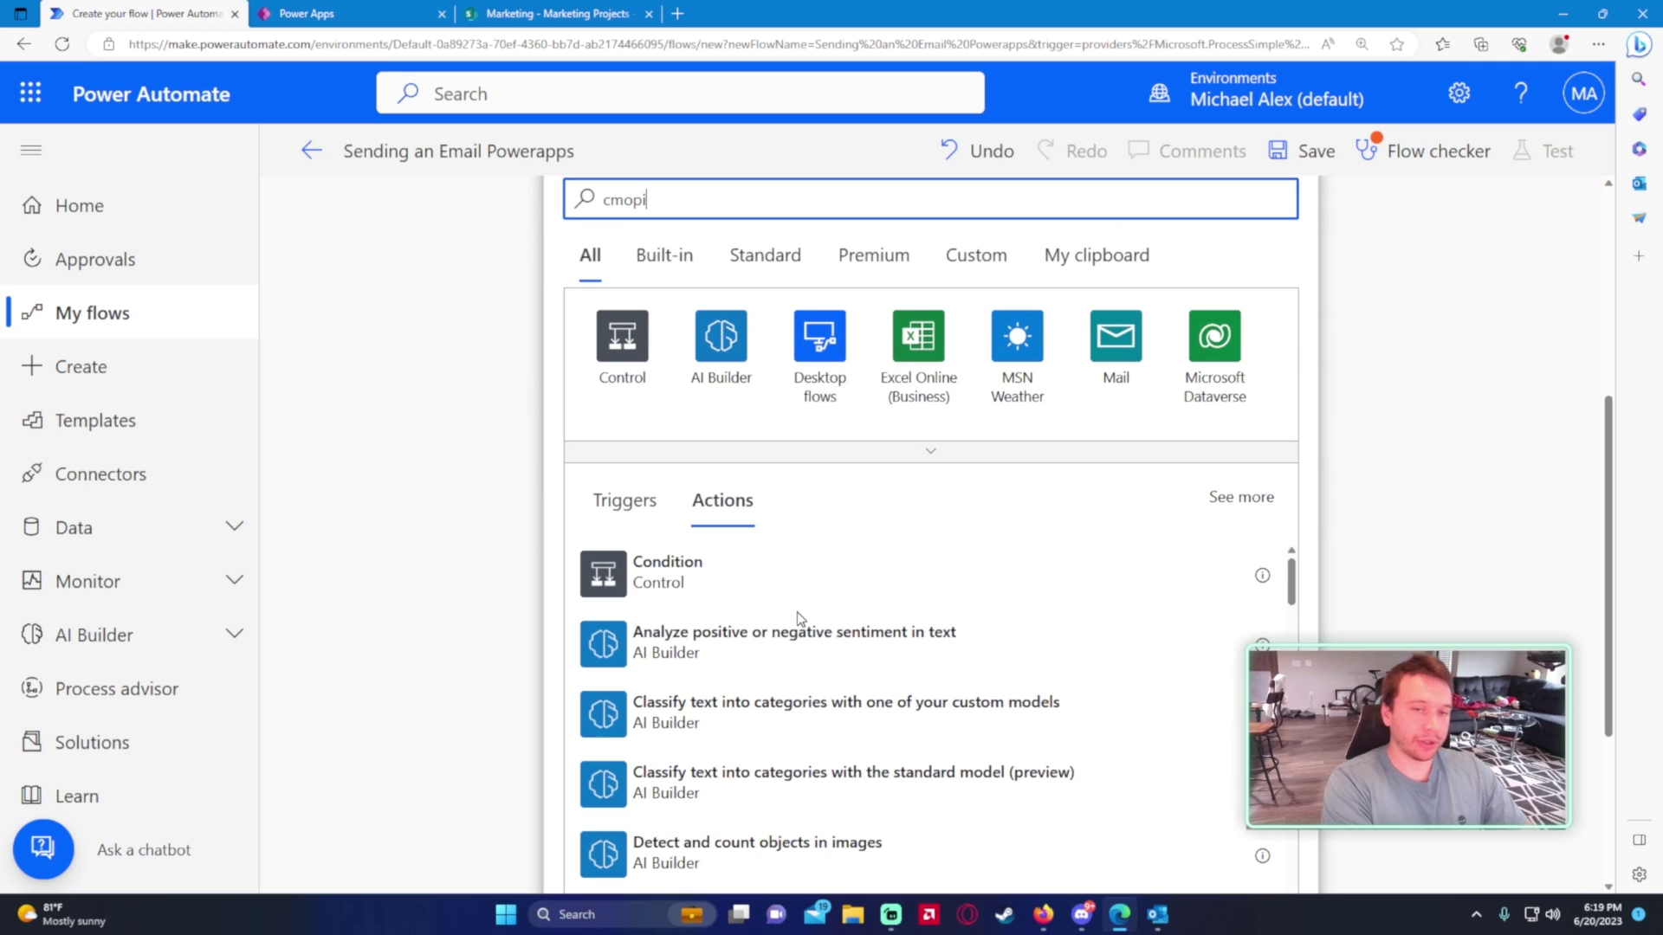
key("ctrl+a")
type("compose")
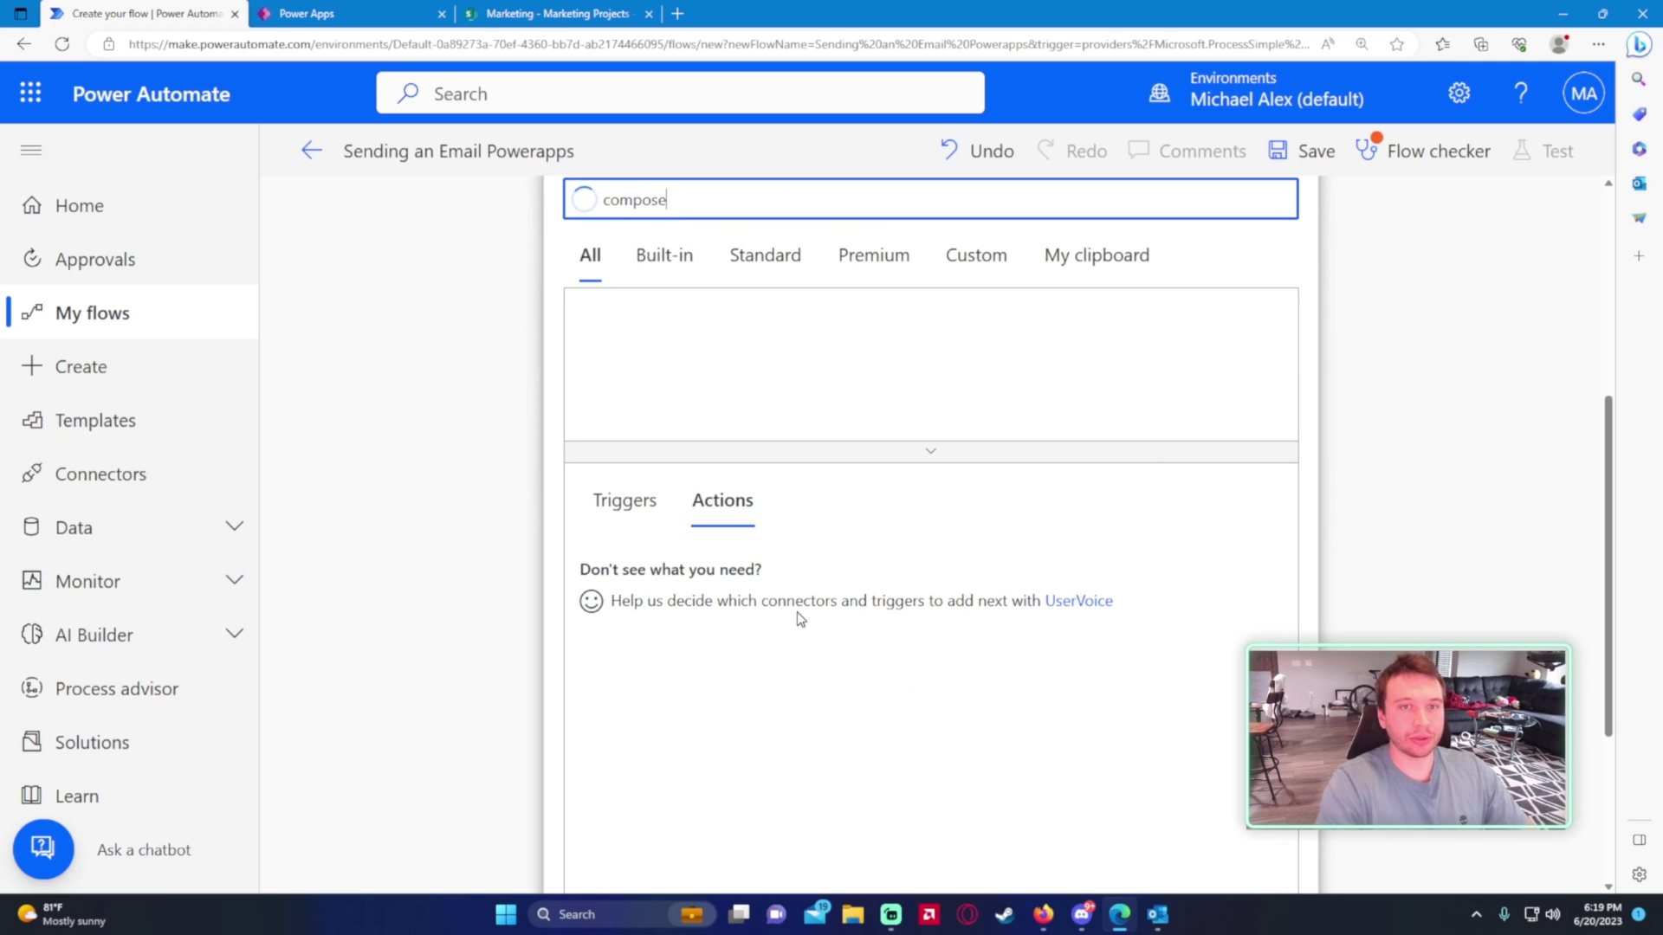
left_click(655, 579)
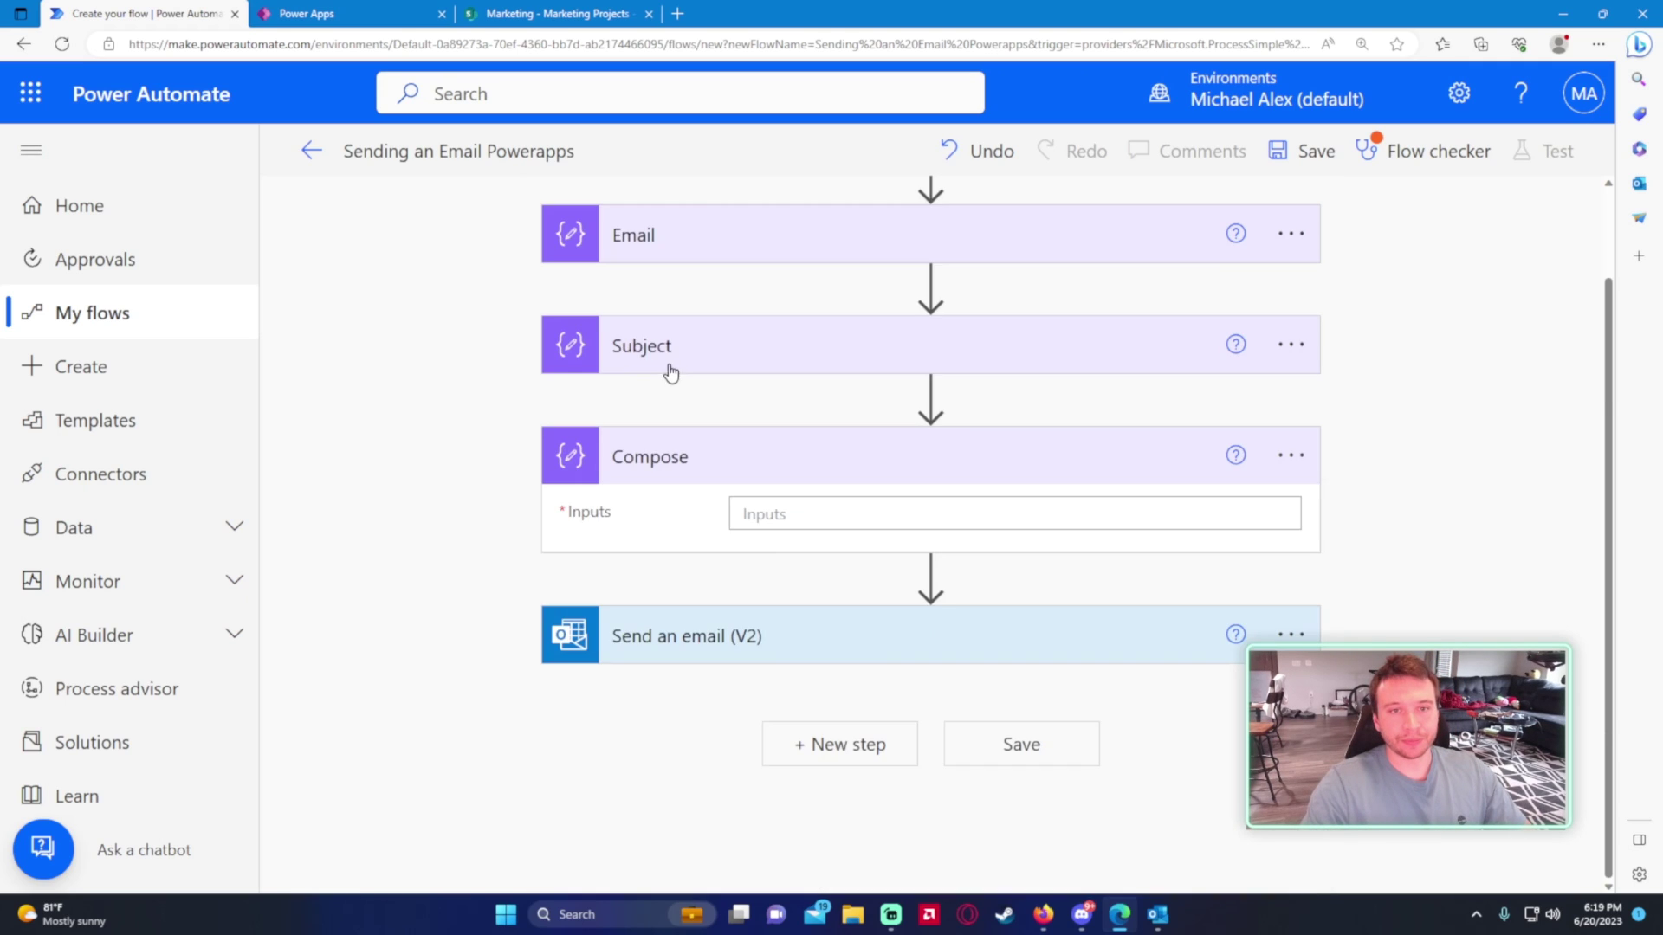
left_click(786, 515)
scroll(1243, 684, "down", 3)
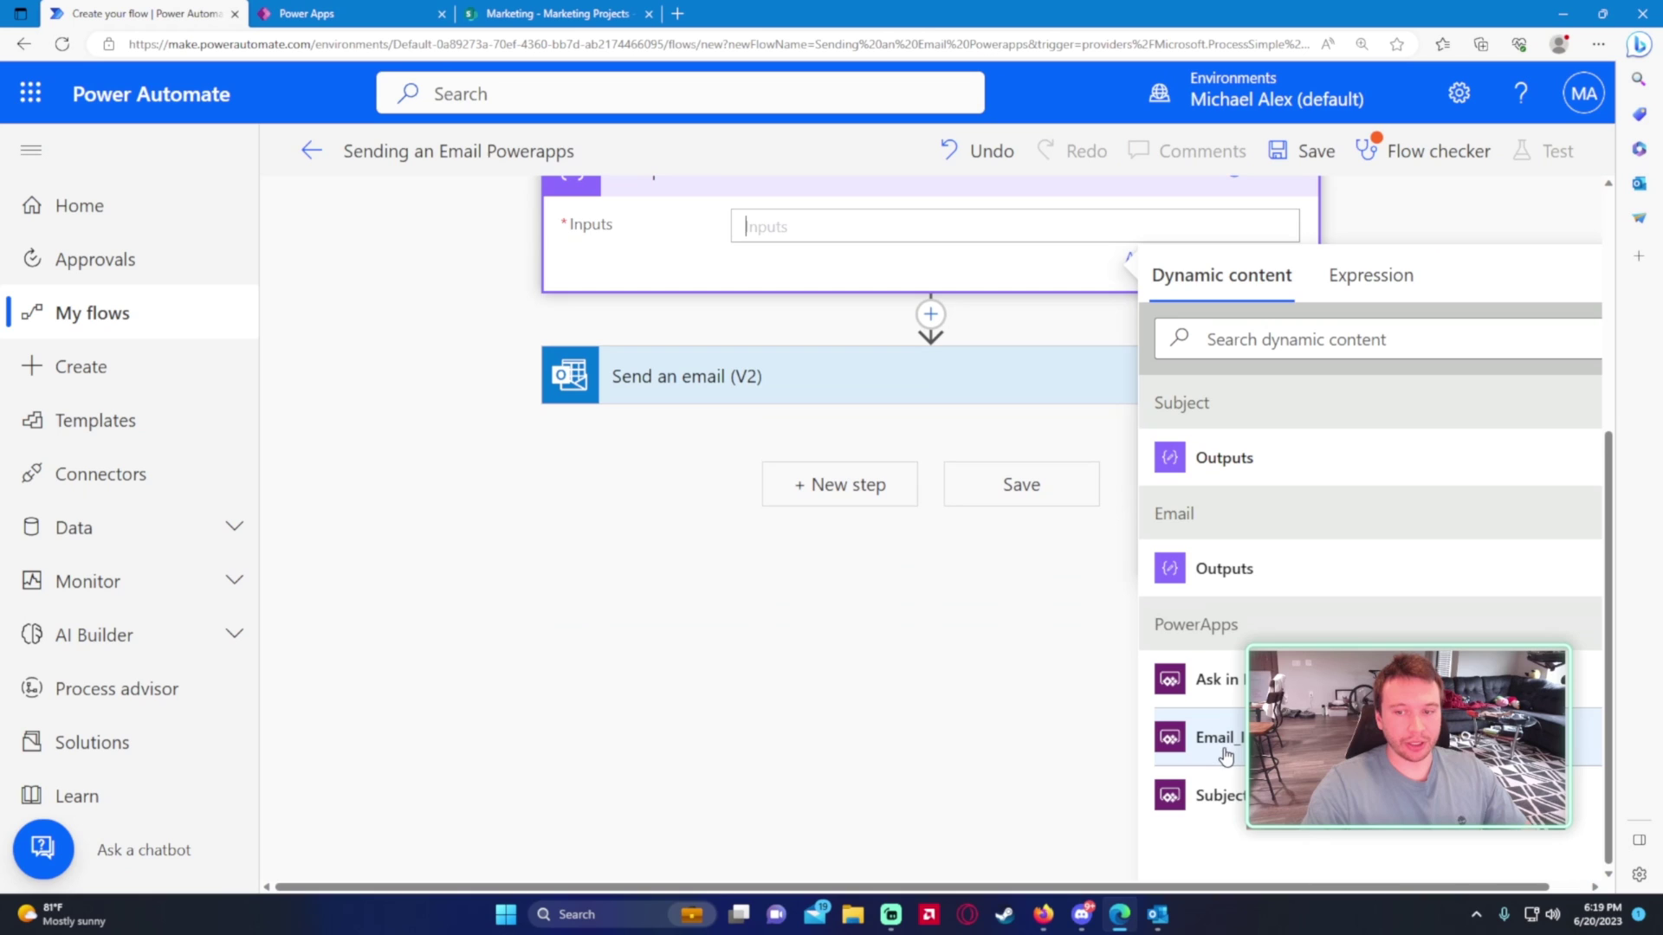
left_click(1240, 683)
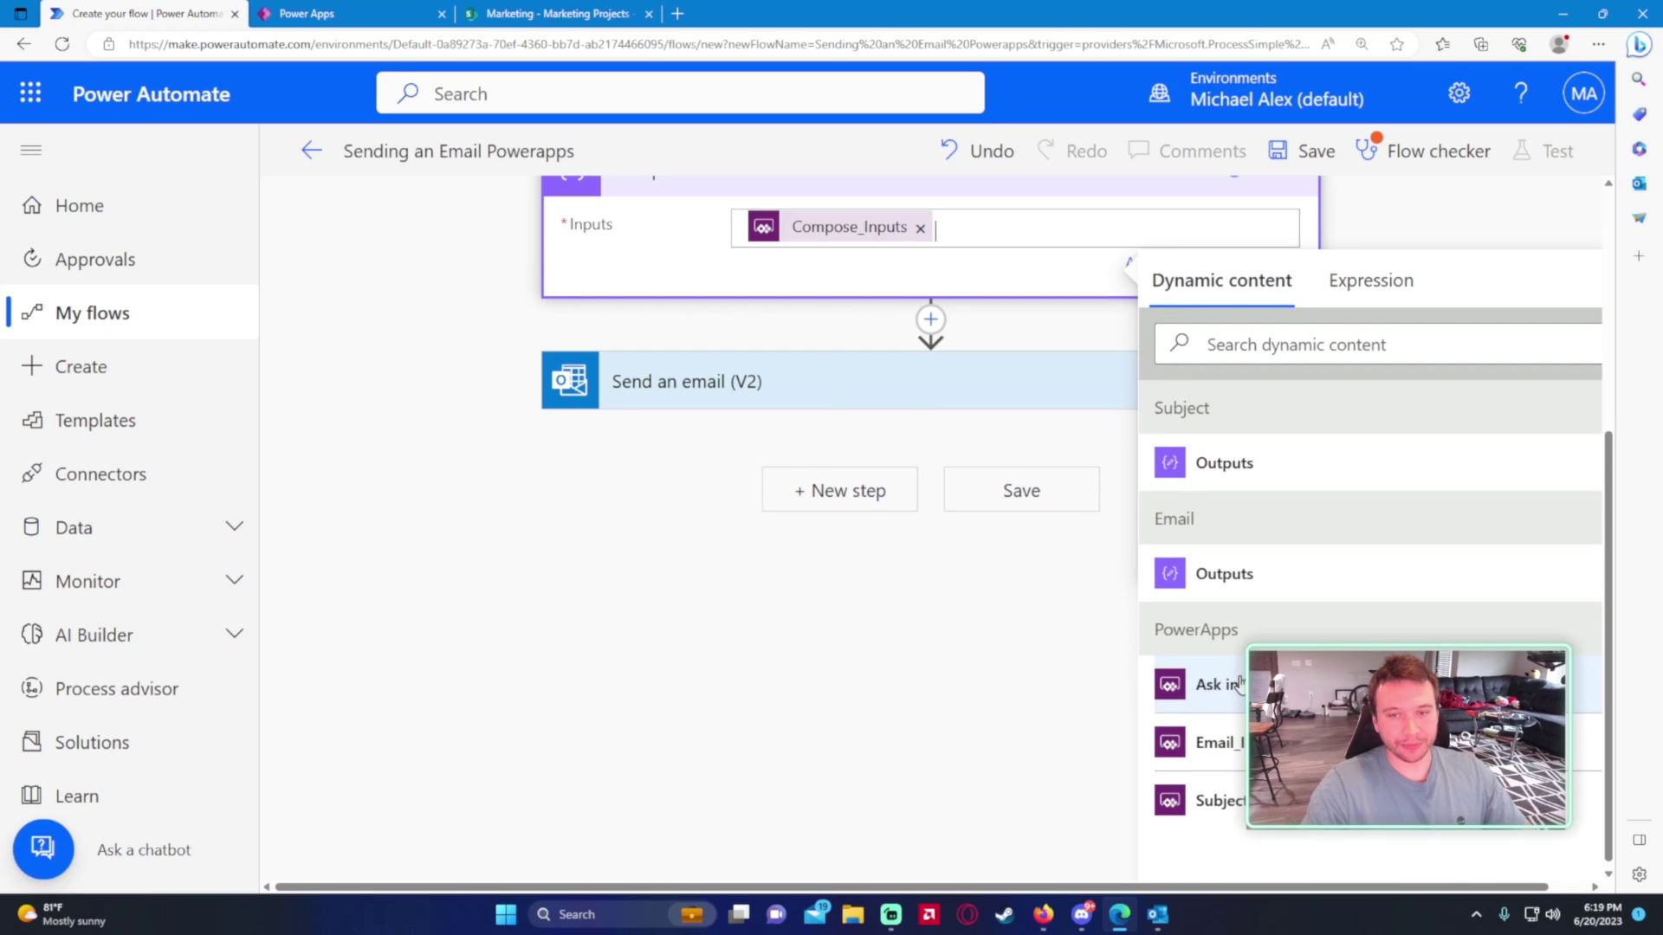
scroll(749, 575, "up", 5)
left_click(326, 468)
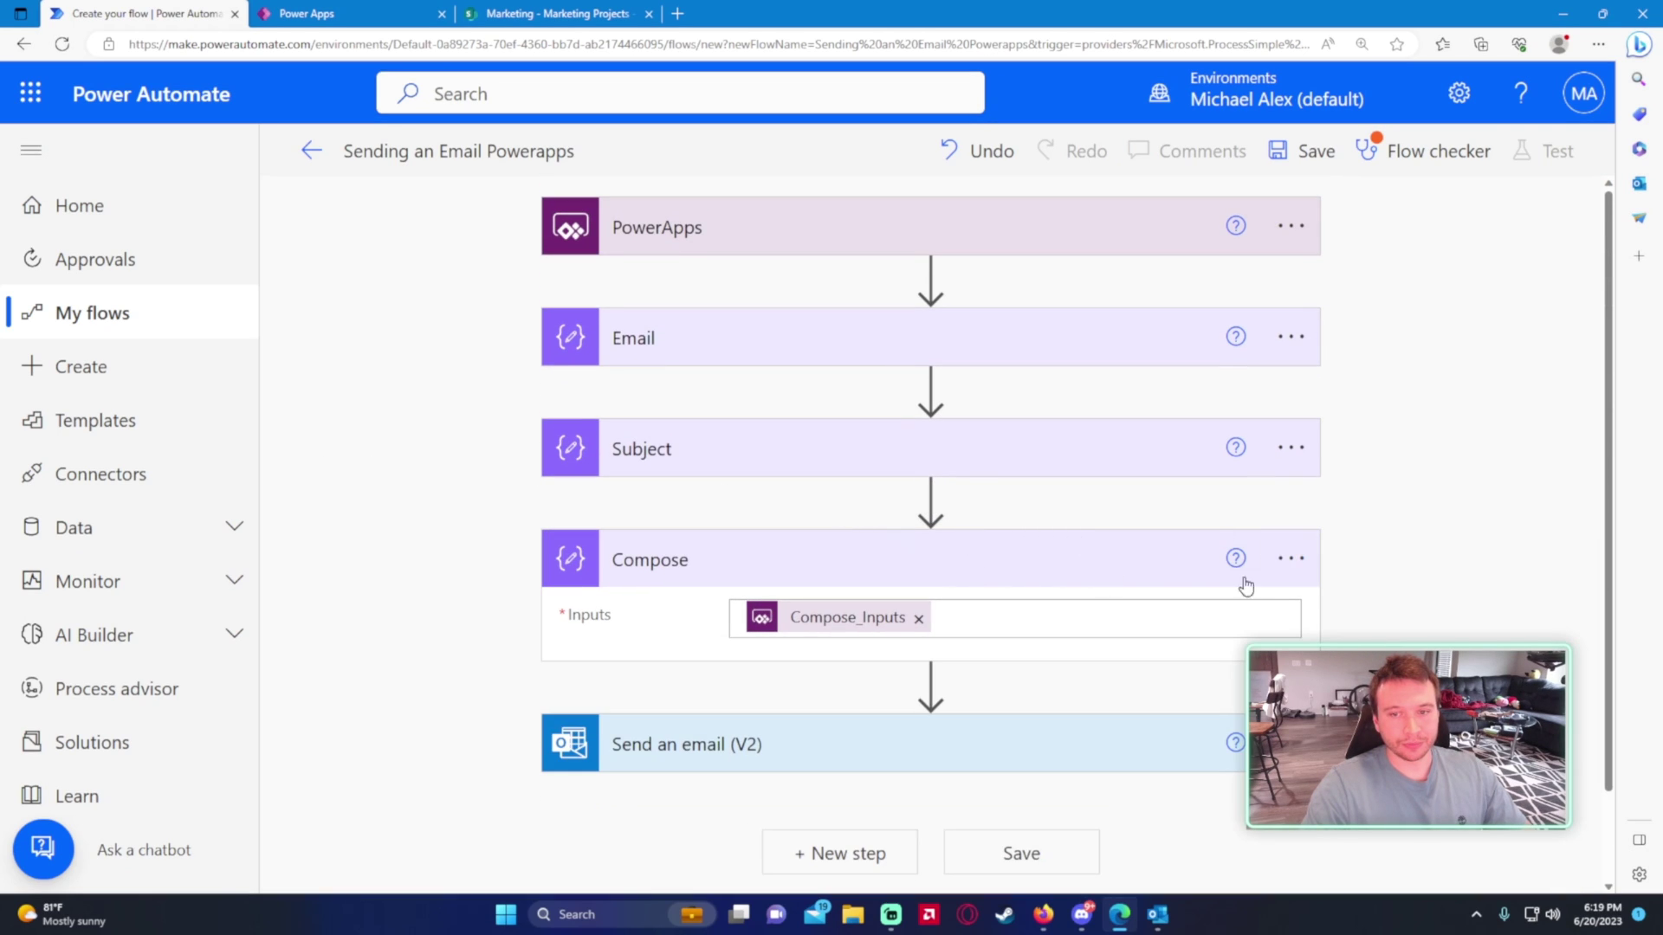
left_click(919, 620)
- Rename the new Compose step 'Body'
left_click(1290, 559)
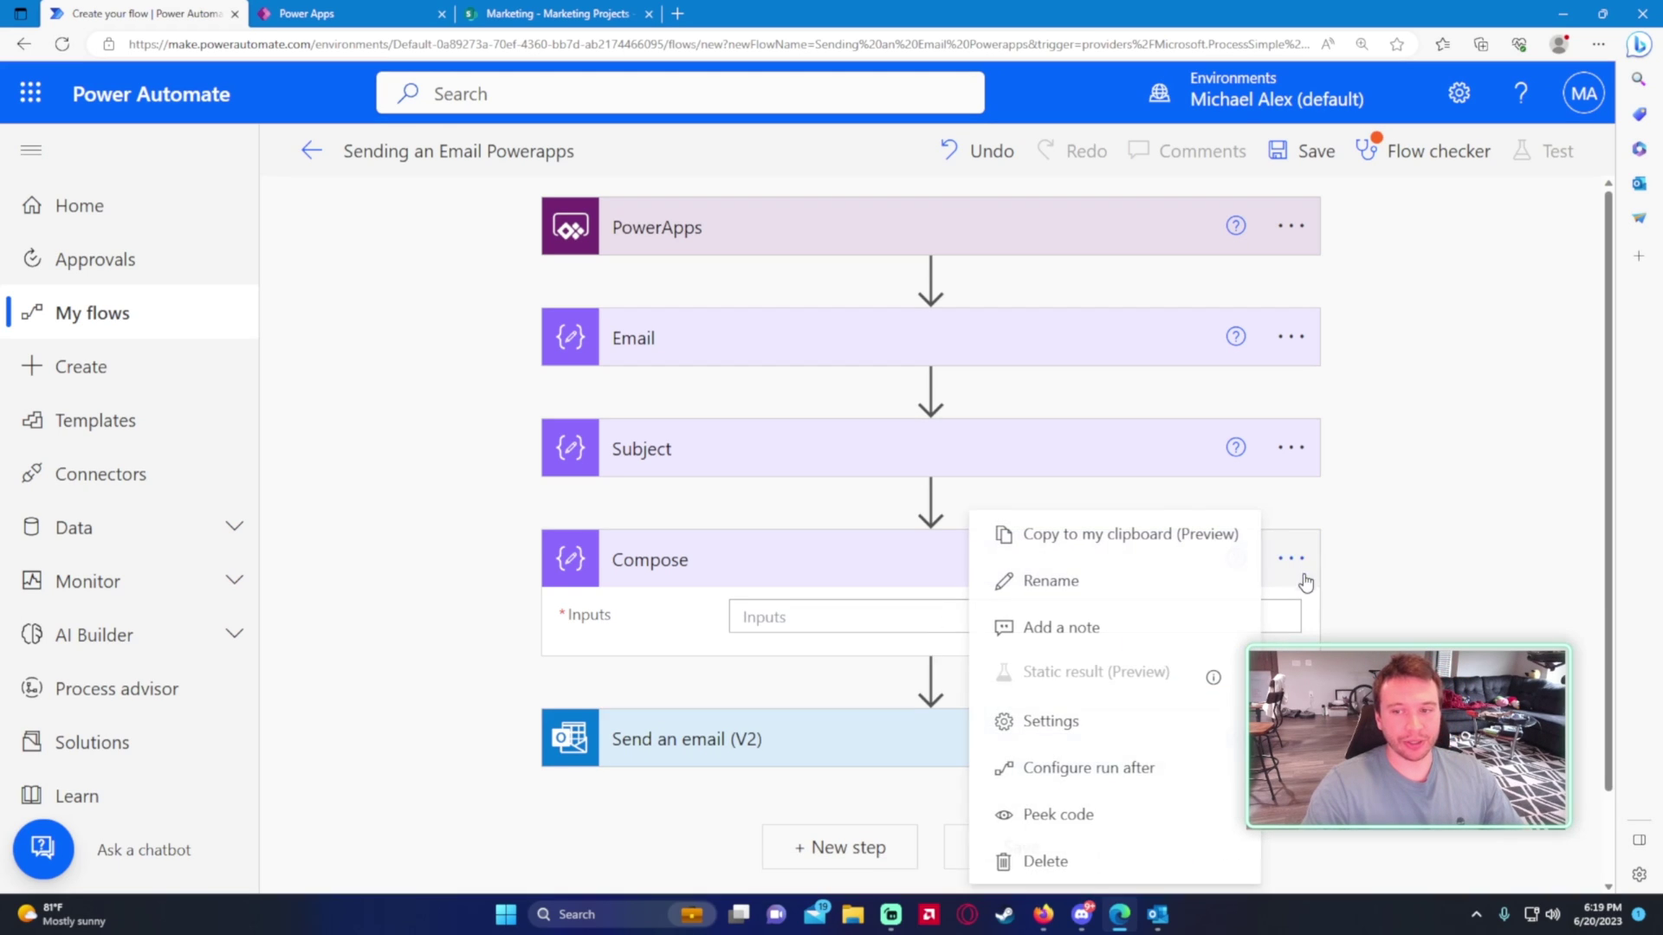
left_click(1080, 586)
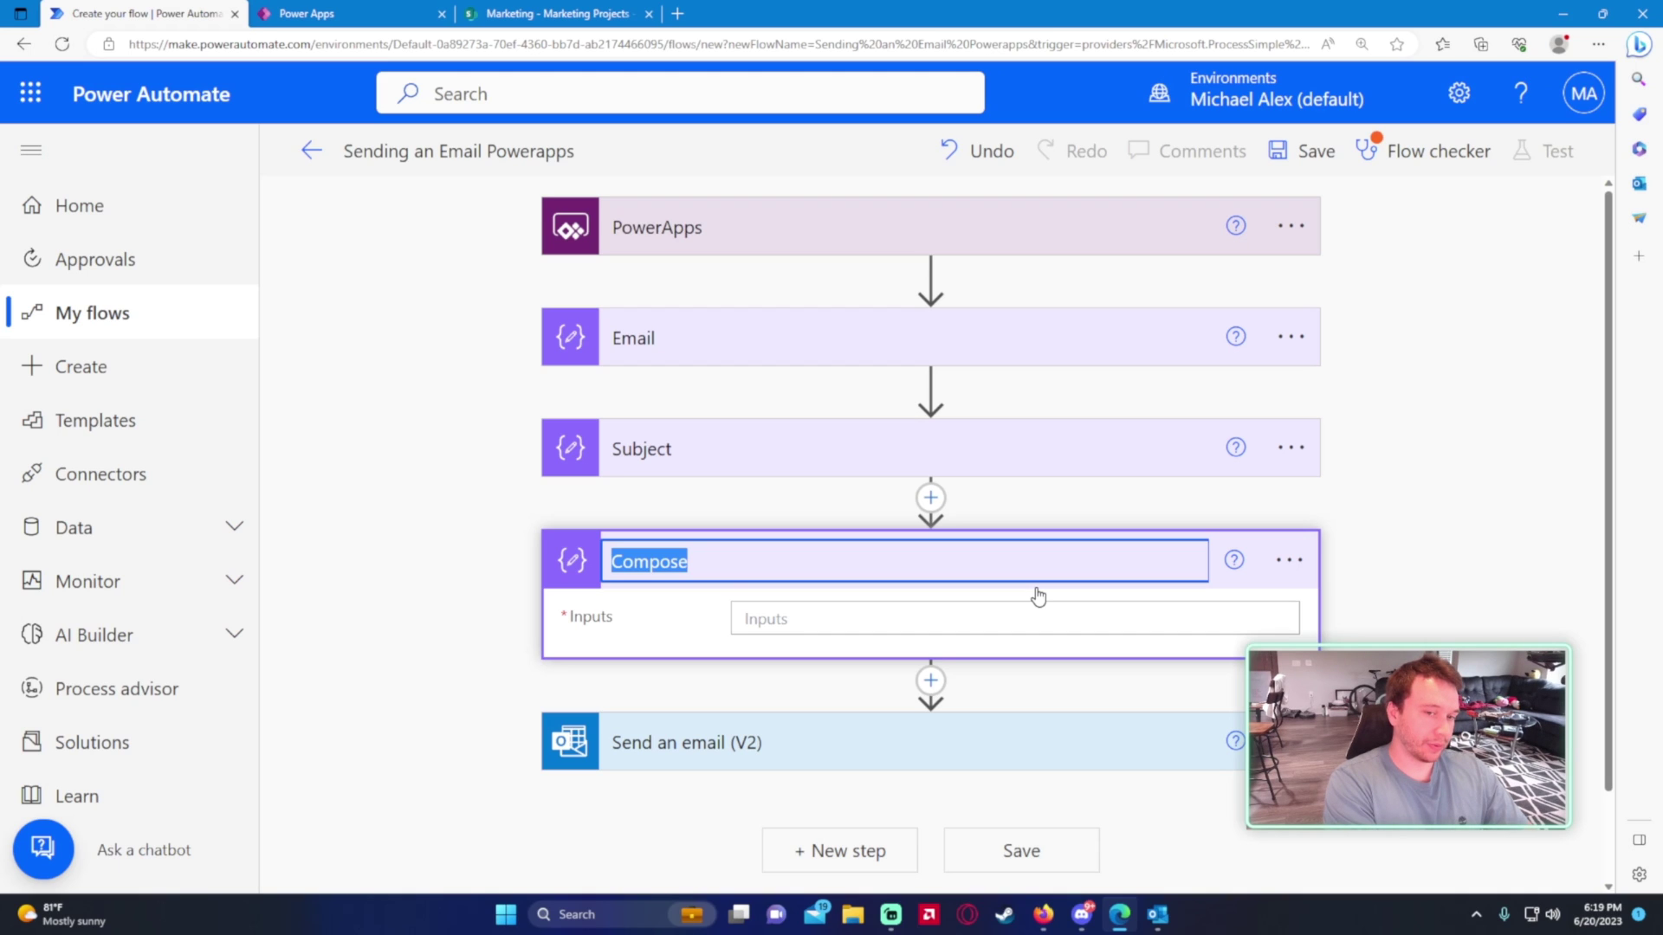
type("Body")
key("Return")
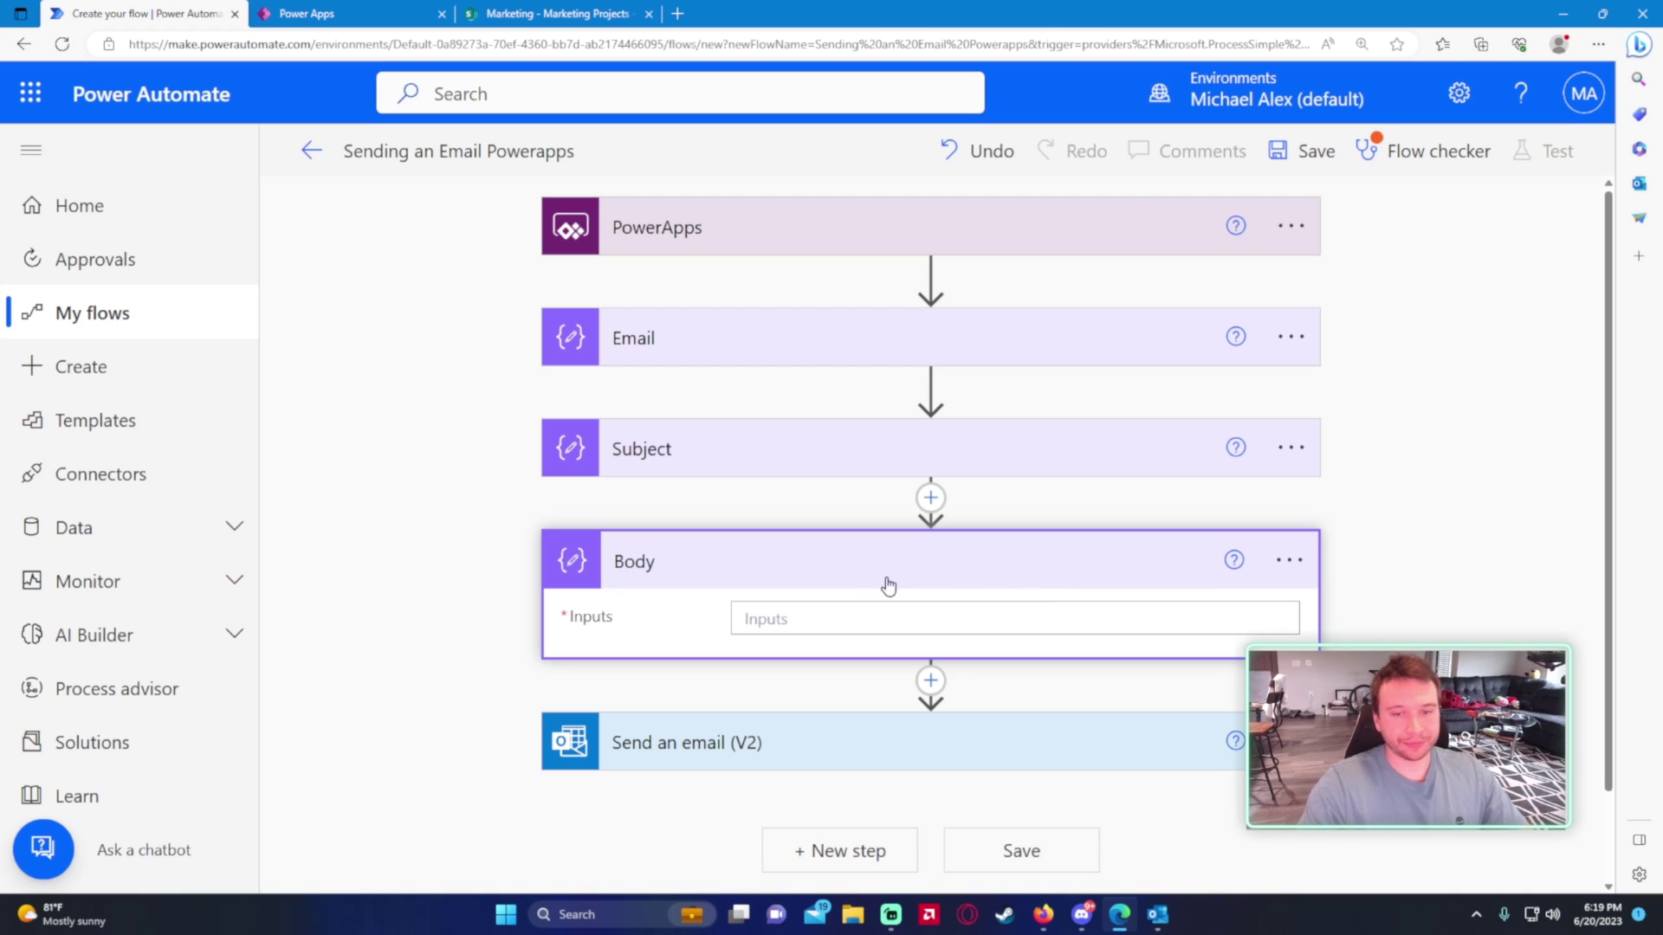
left_click(816, 616)
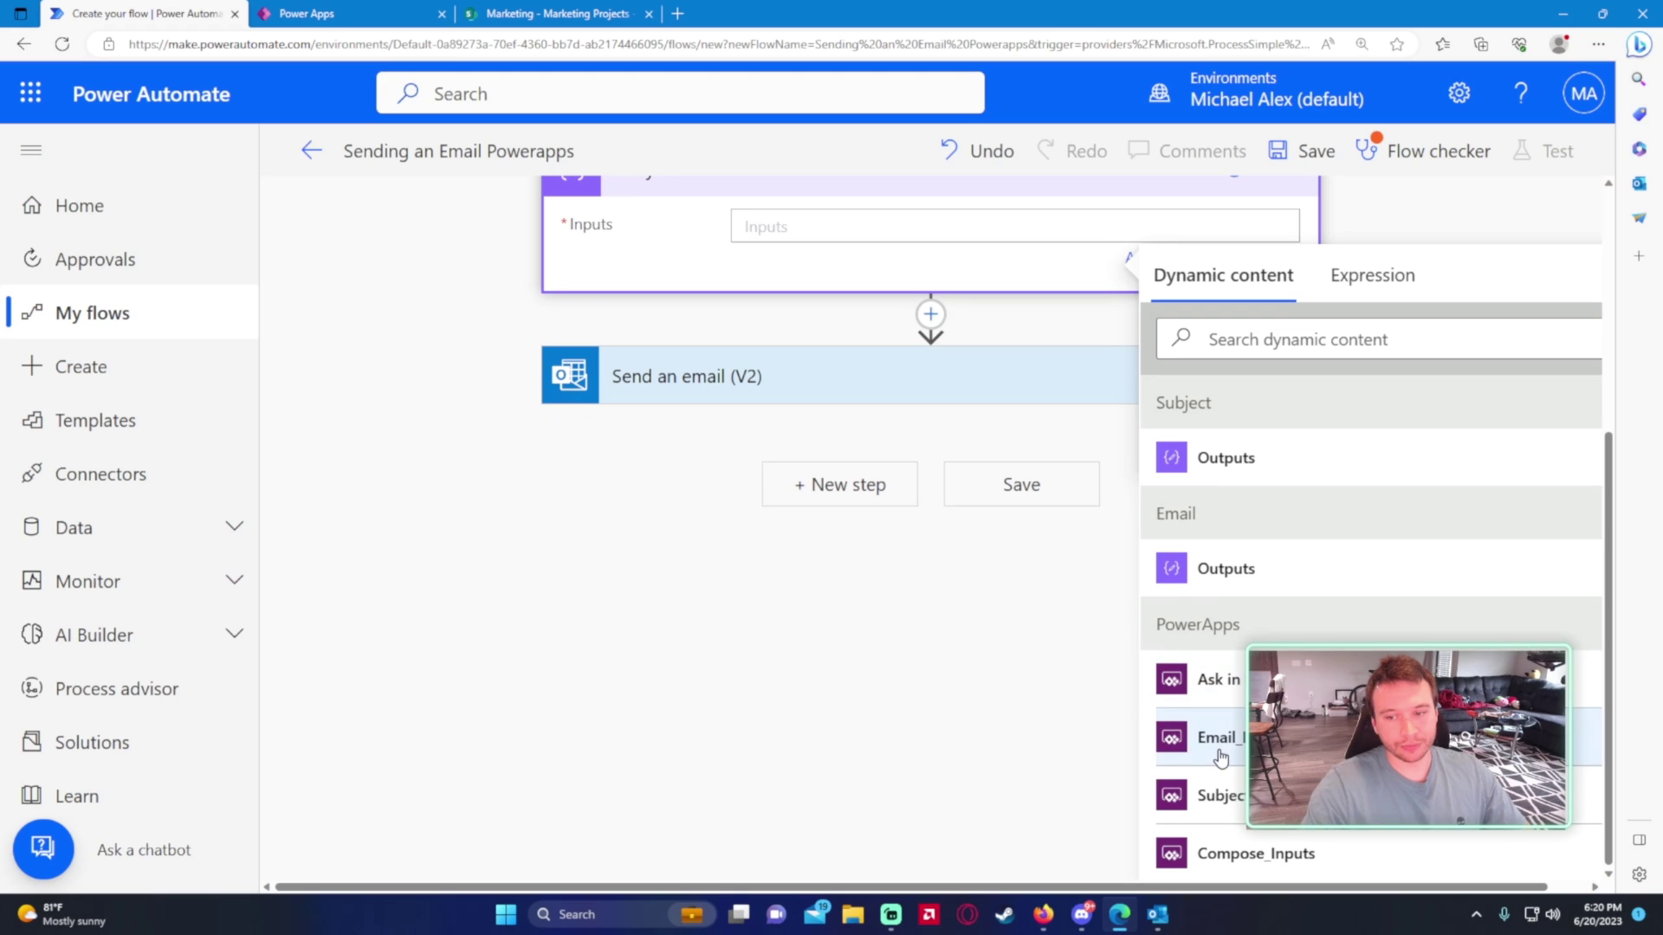
key("ctrl+minus")
key("ctrl+minus")
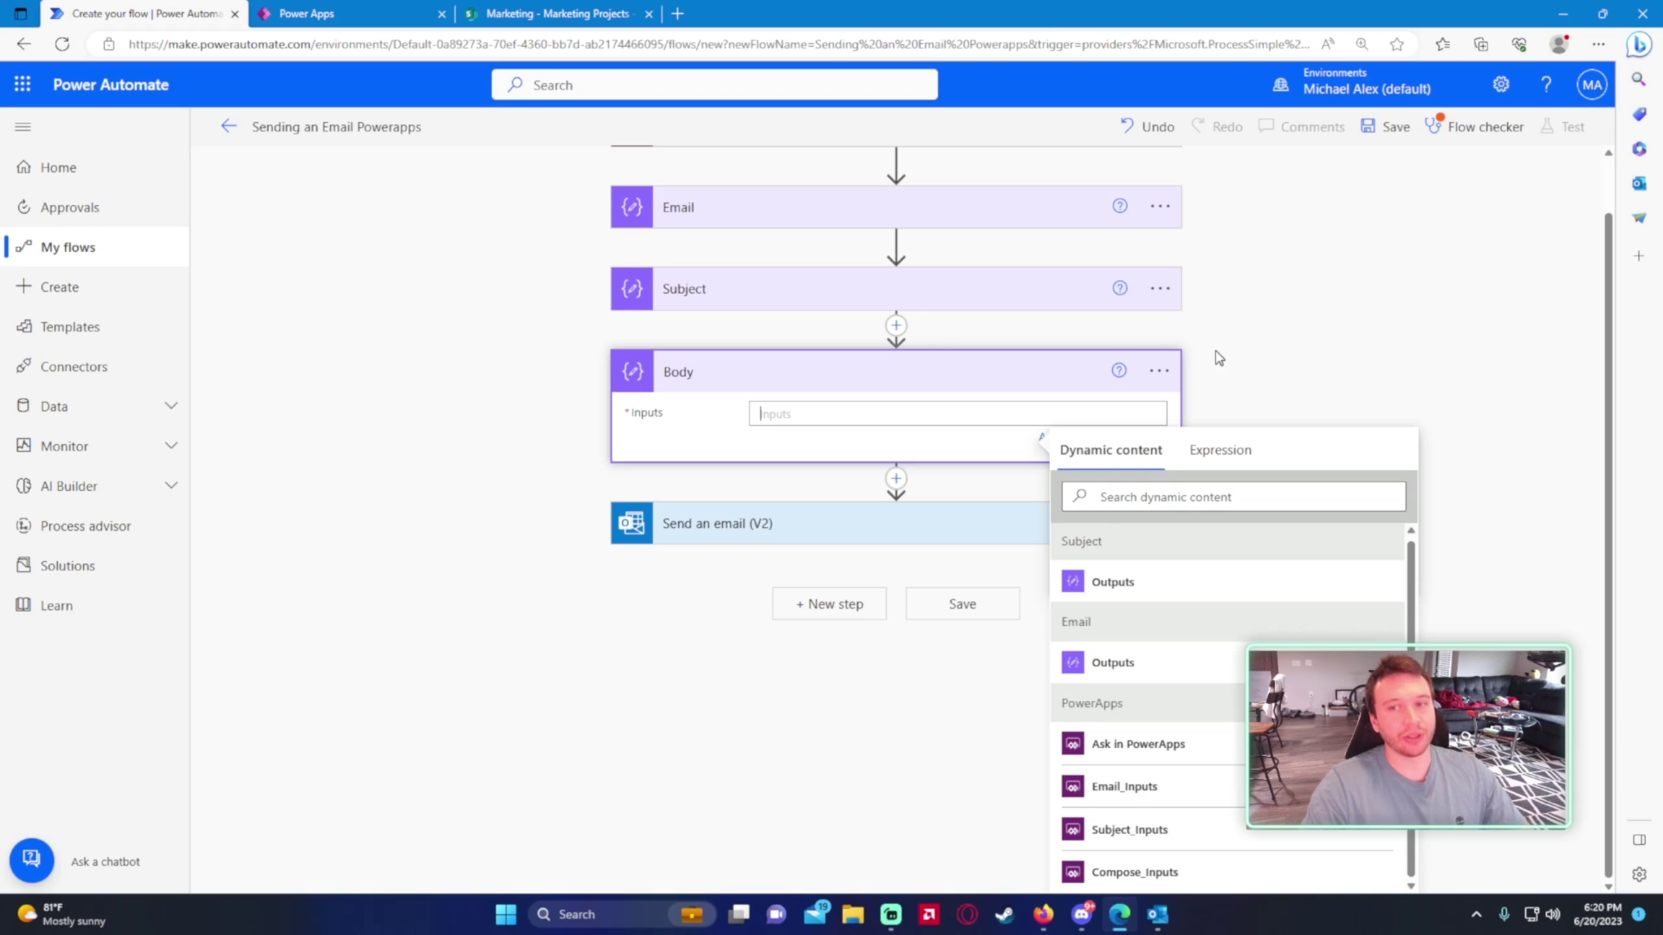
- Delete the existing Body step from the flow
left_click(1159, 370)
left_click(1166, 428)
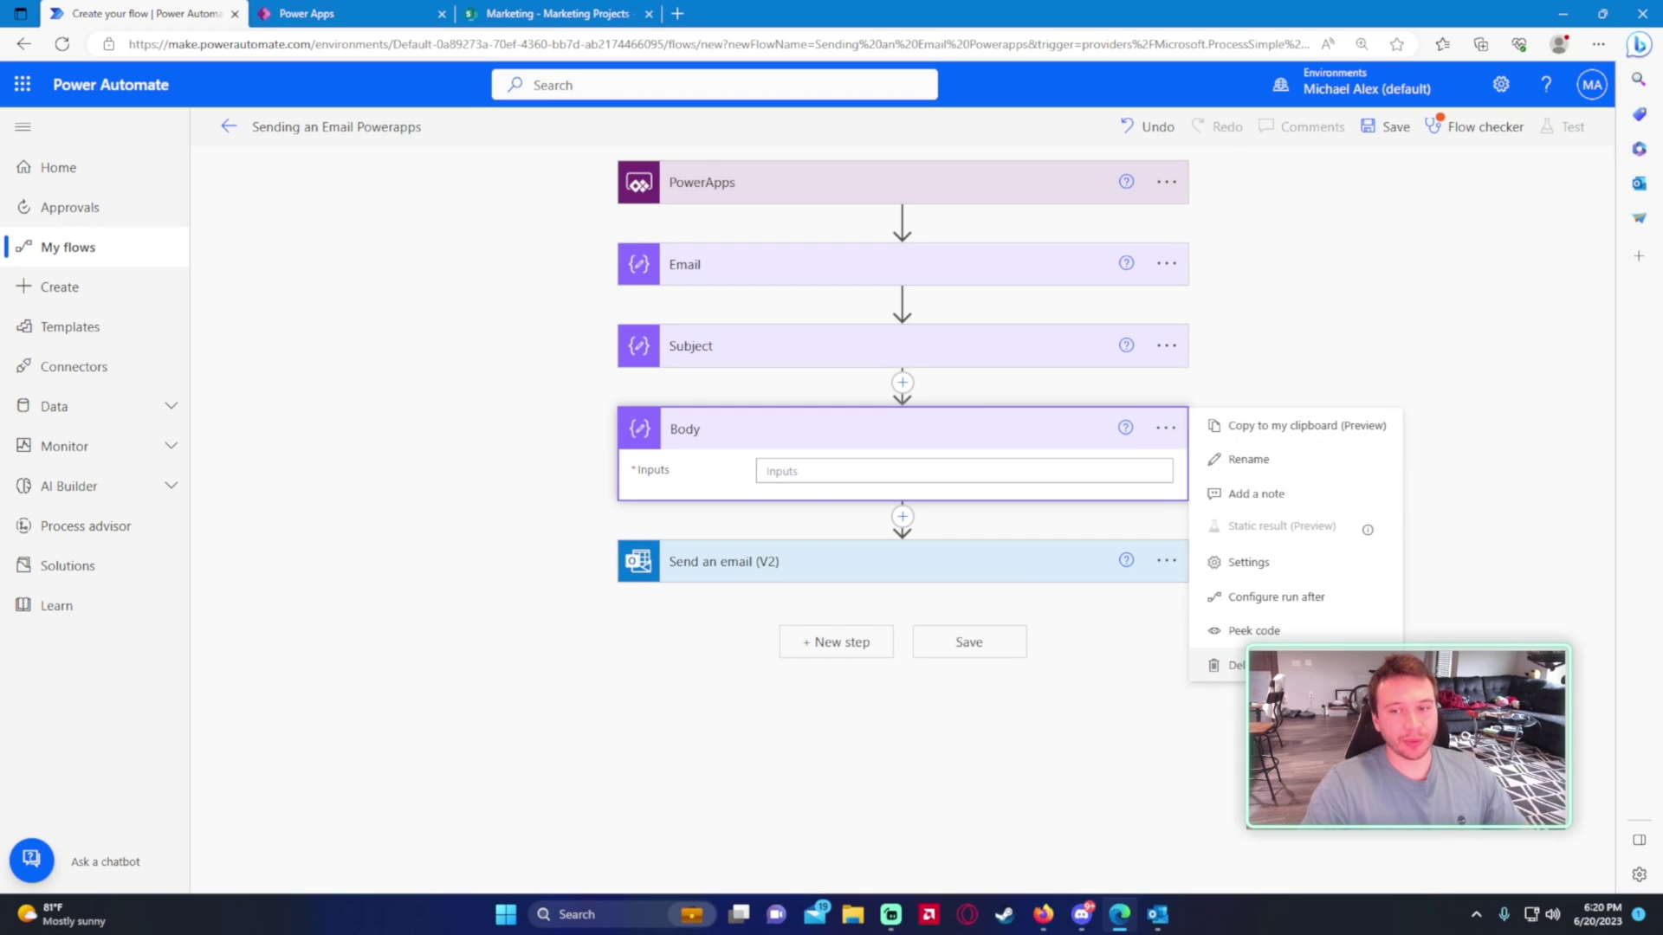
left_click(1231, 665)
left_click(820, 519)
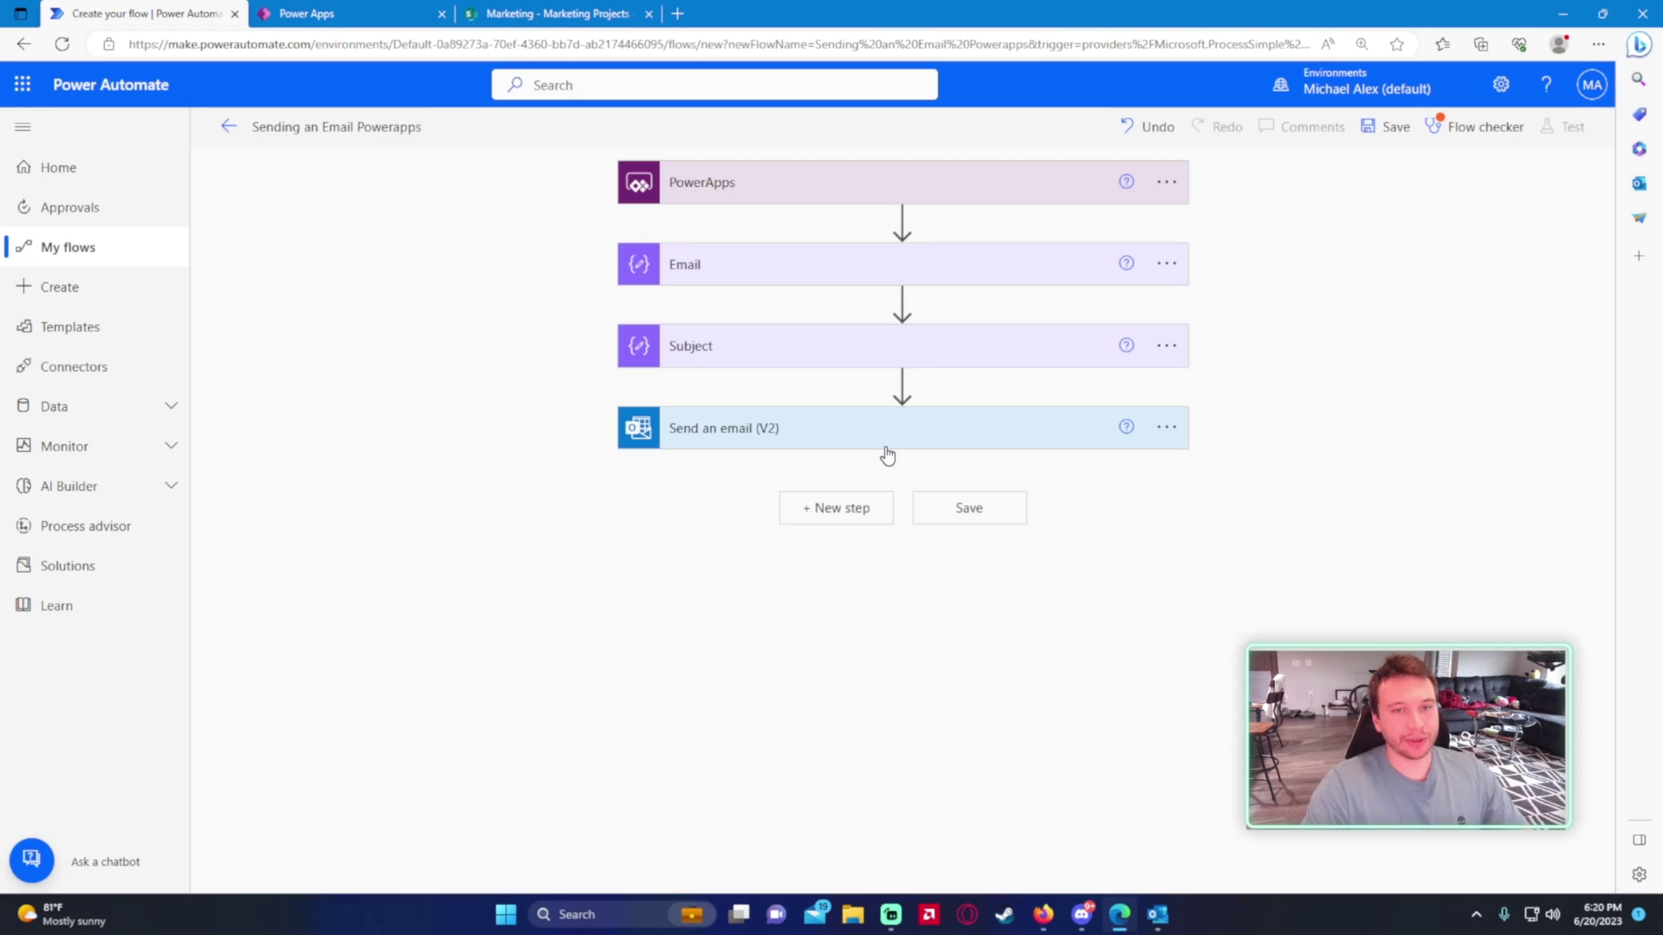
- Insert a new Compose action after the Subject step
left_click(902, 383)
left_click(875, 412)
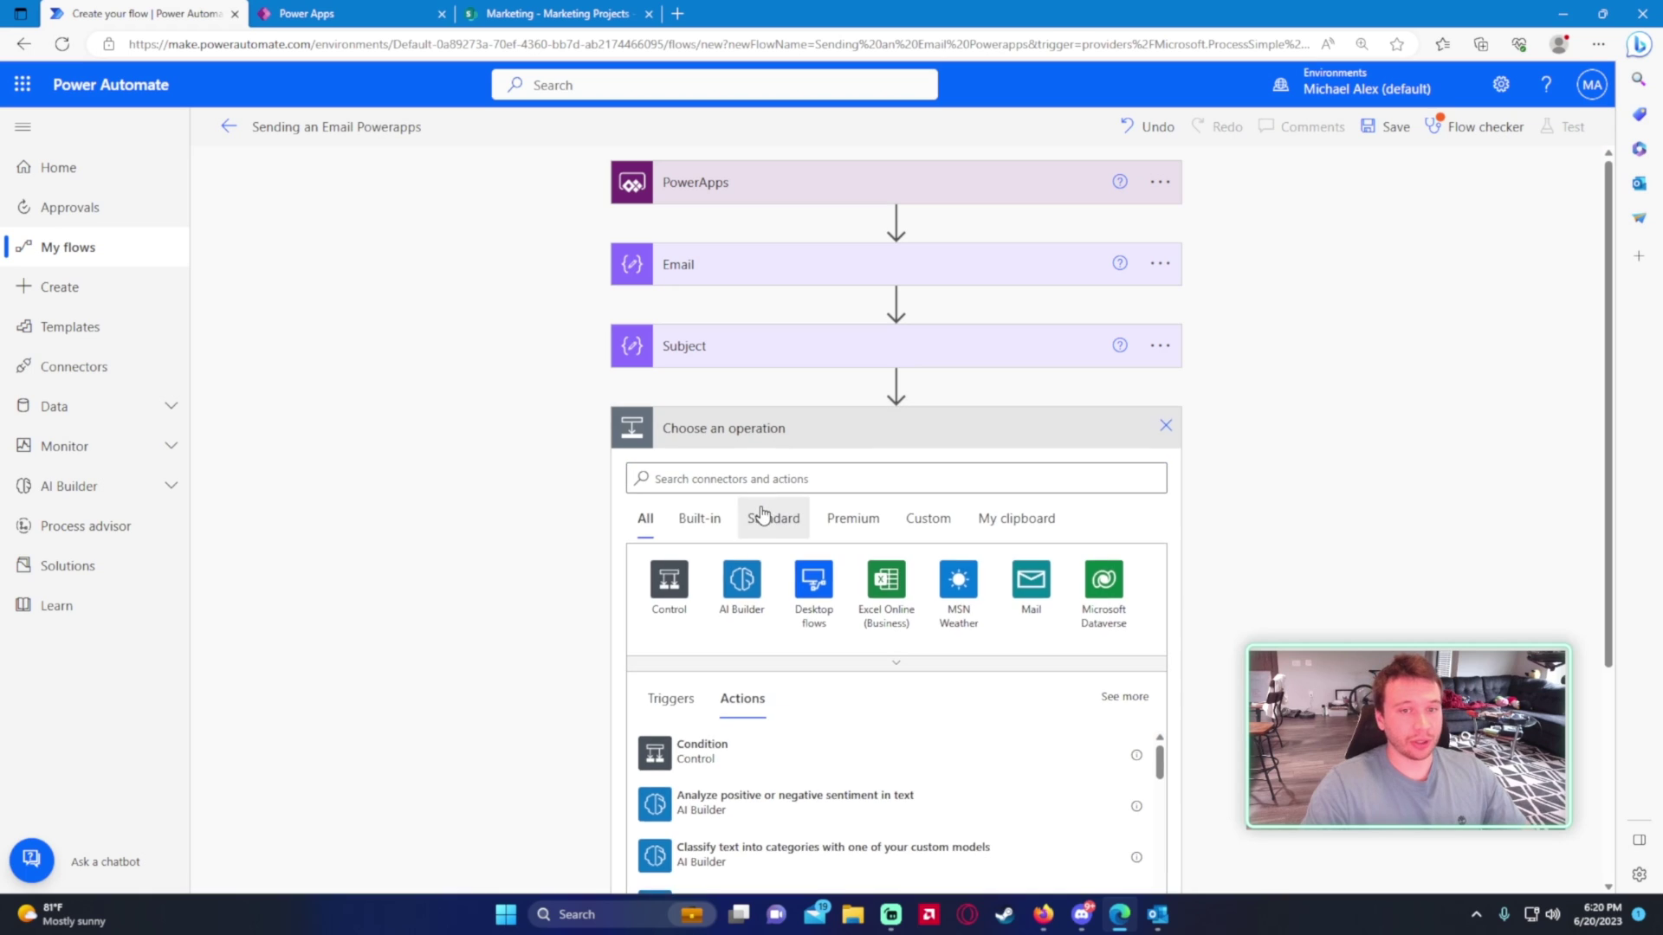
left_click(761, 517)
left_click(755, 478)
type("compose")
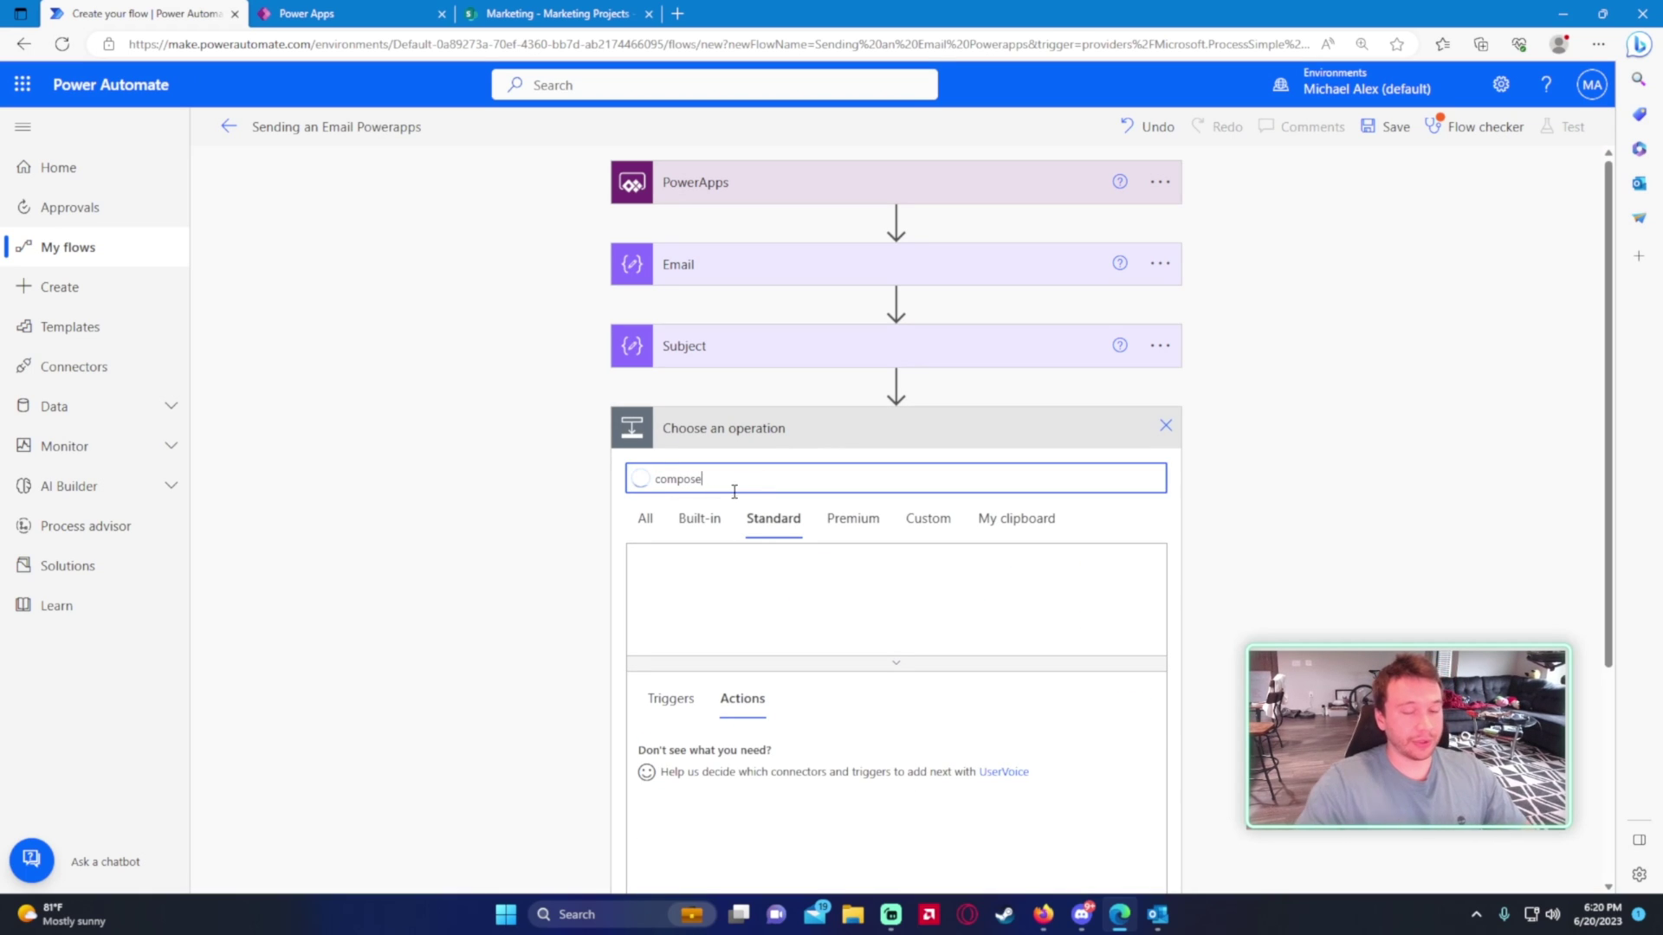
left_click(646, 518)
left_click(701, 750)
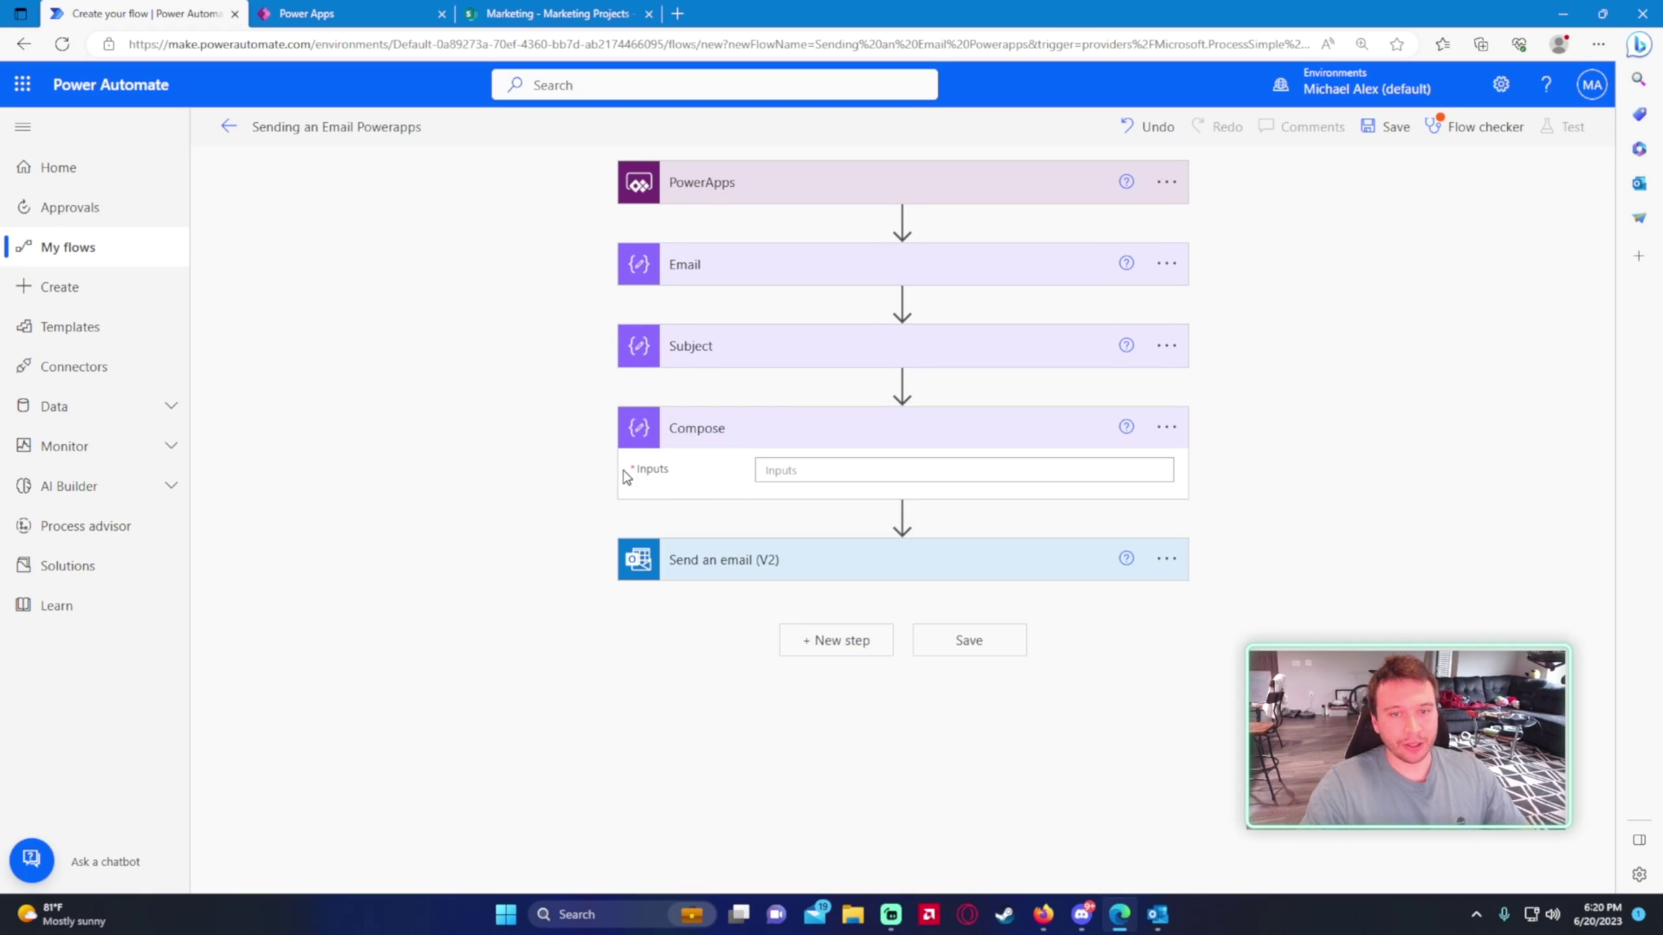
- Rename the Compose step to Body, set its Inputs to Body_Inputs, and try saving
left_click(1167, 430)
left_click(1239, 464)
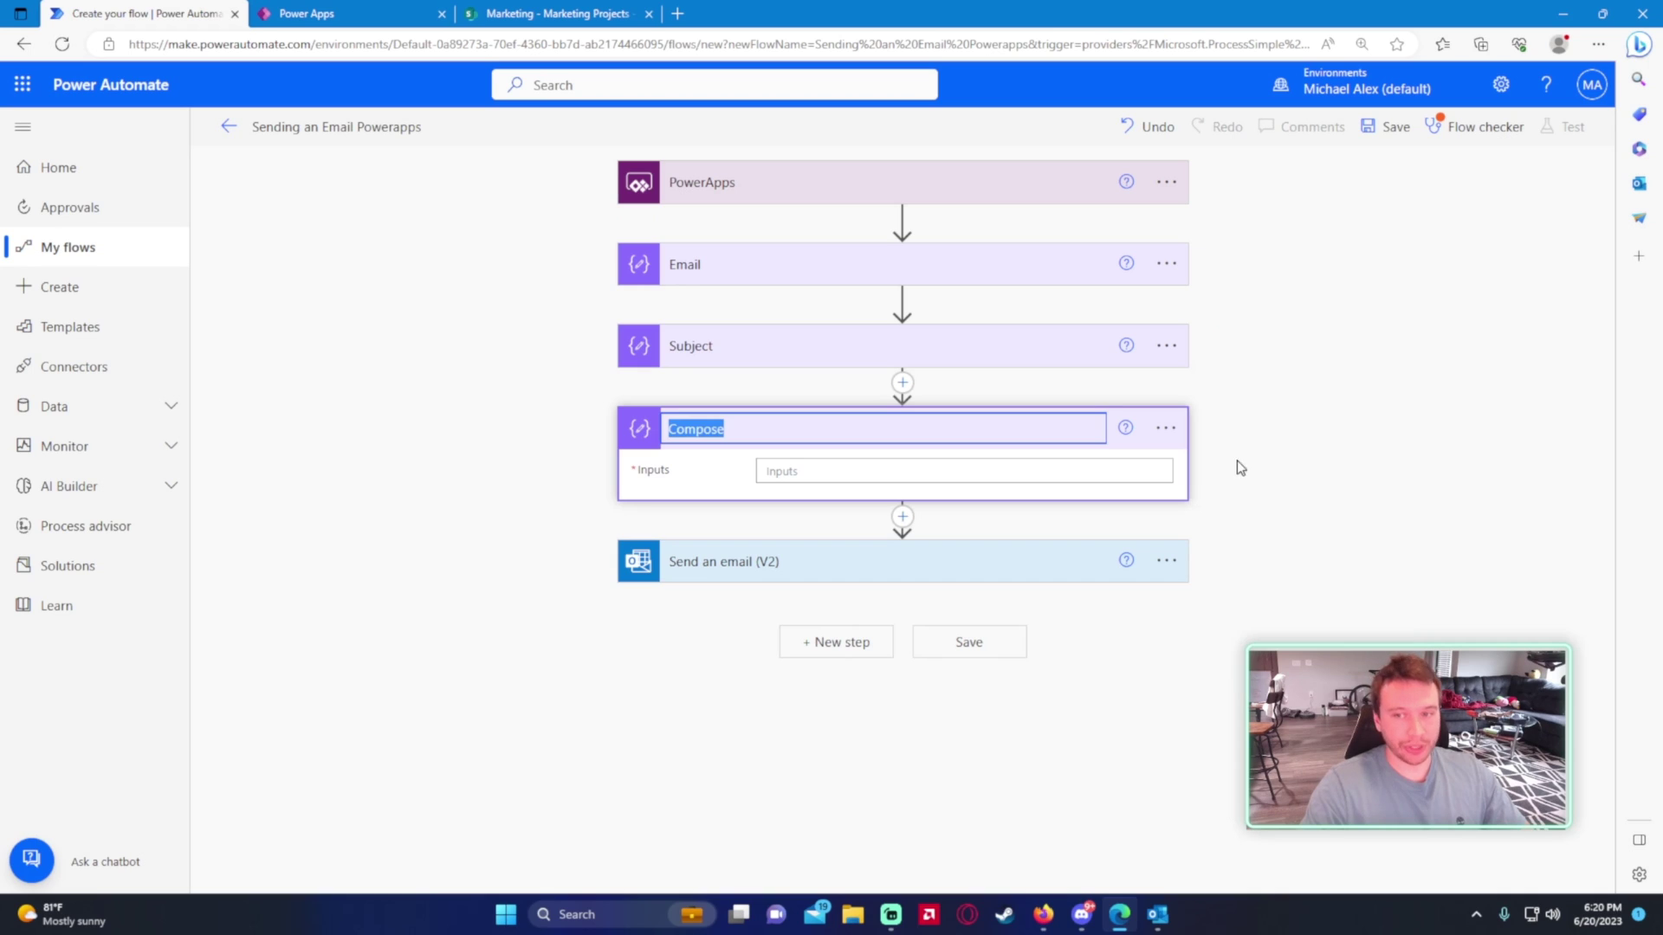
type("Body")
key("Return")
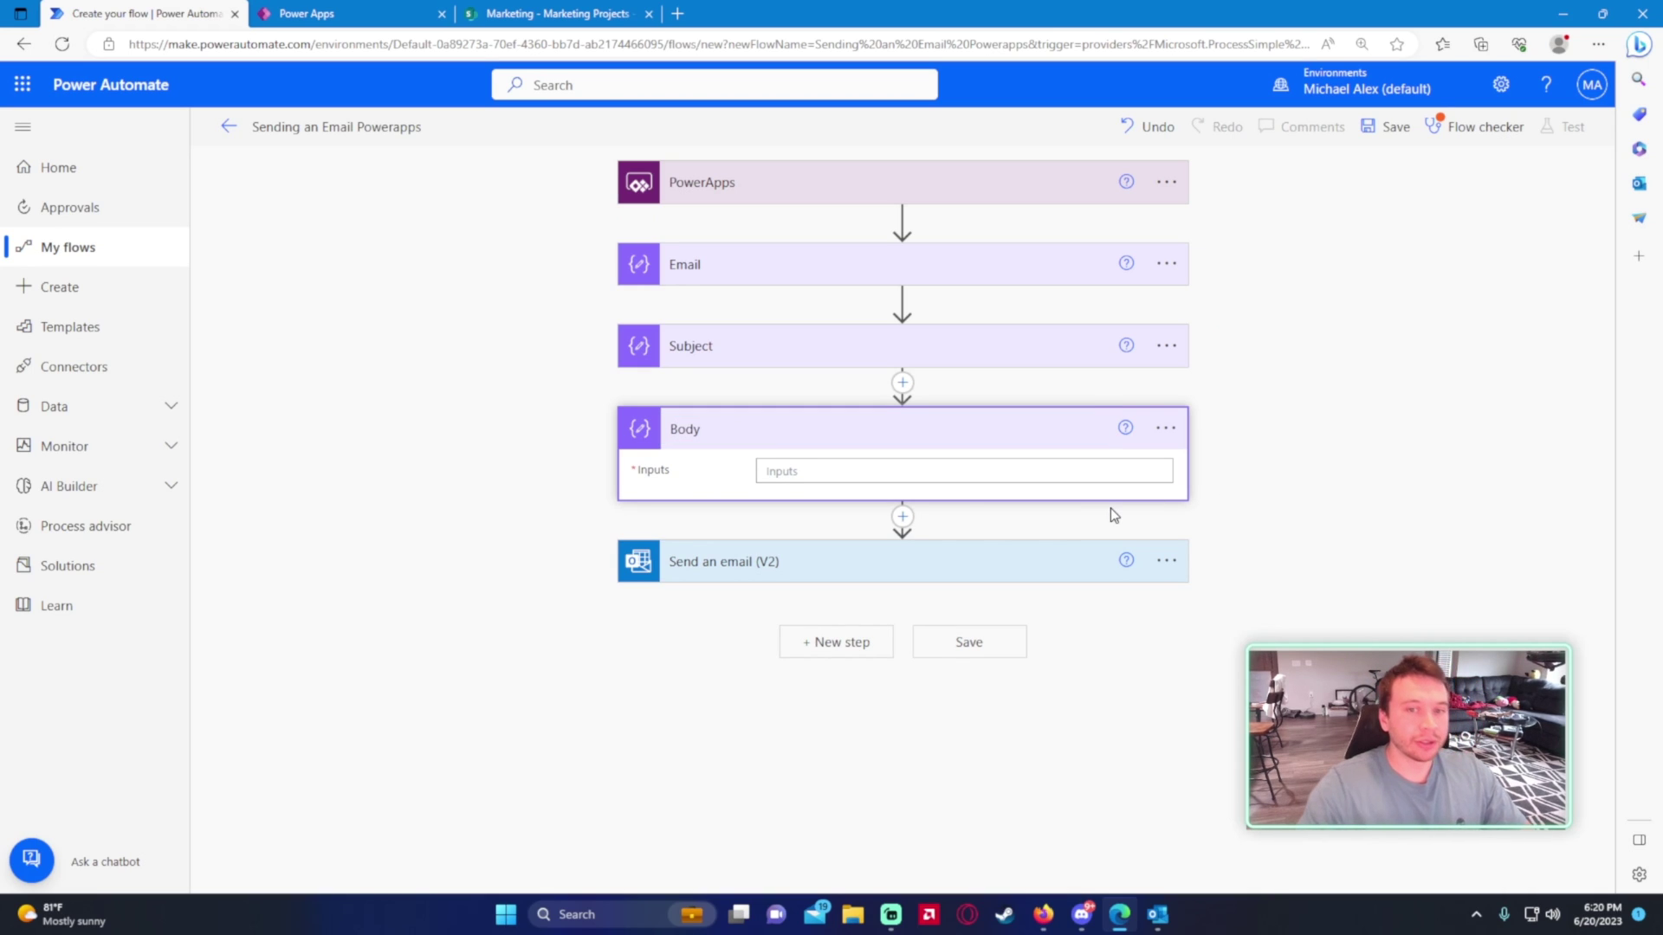
left_click(823, 473)
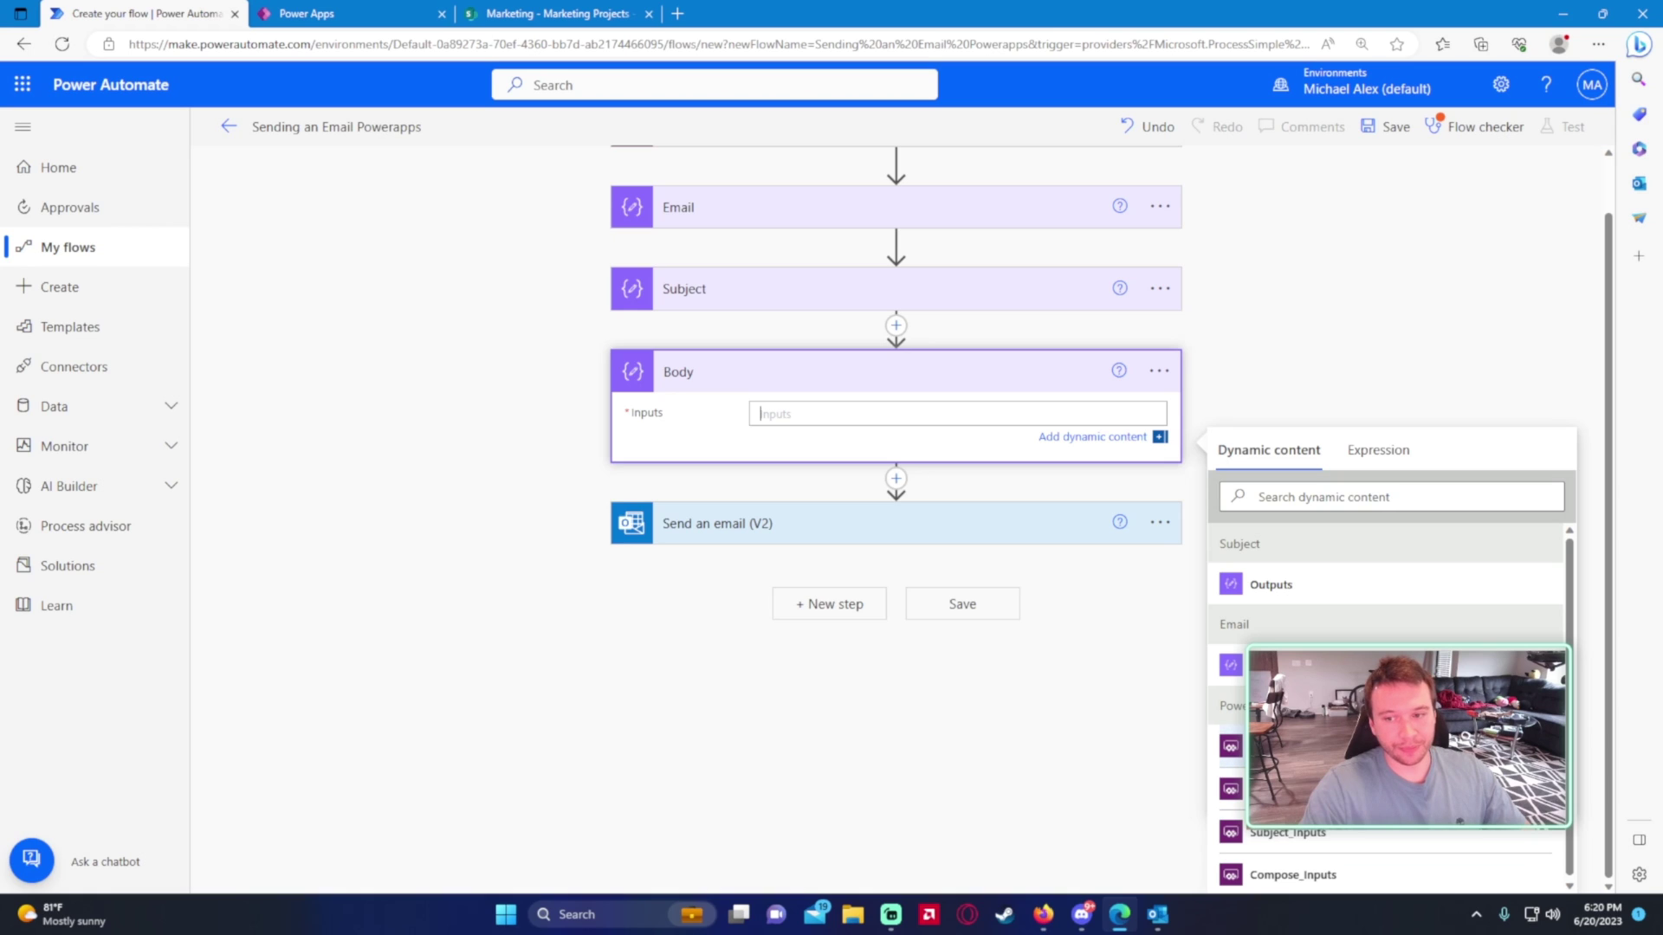
left_click(1281, 746)
scroll(437, 466, "up", 2)
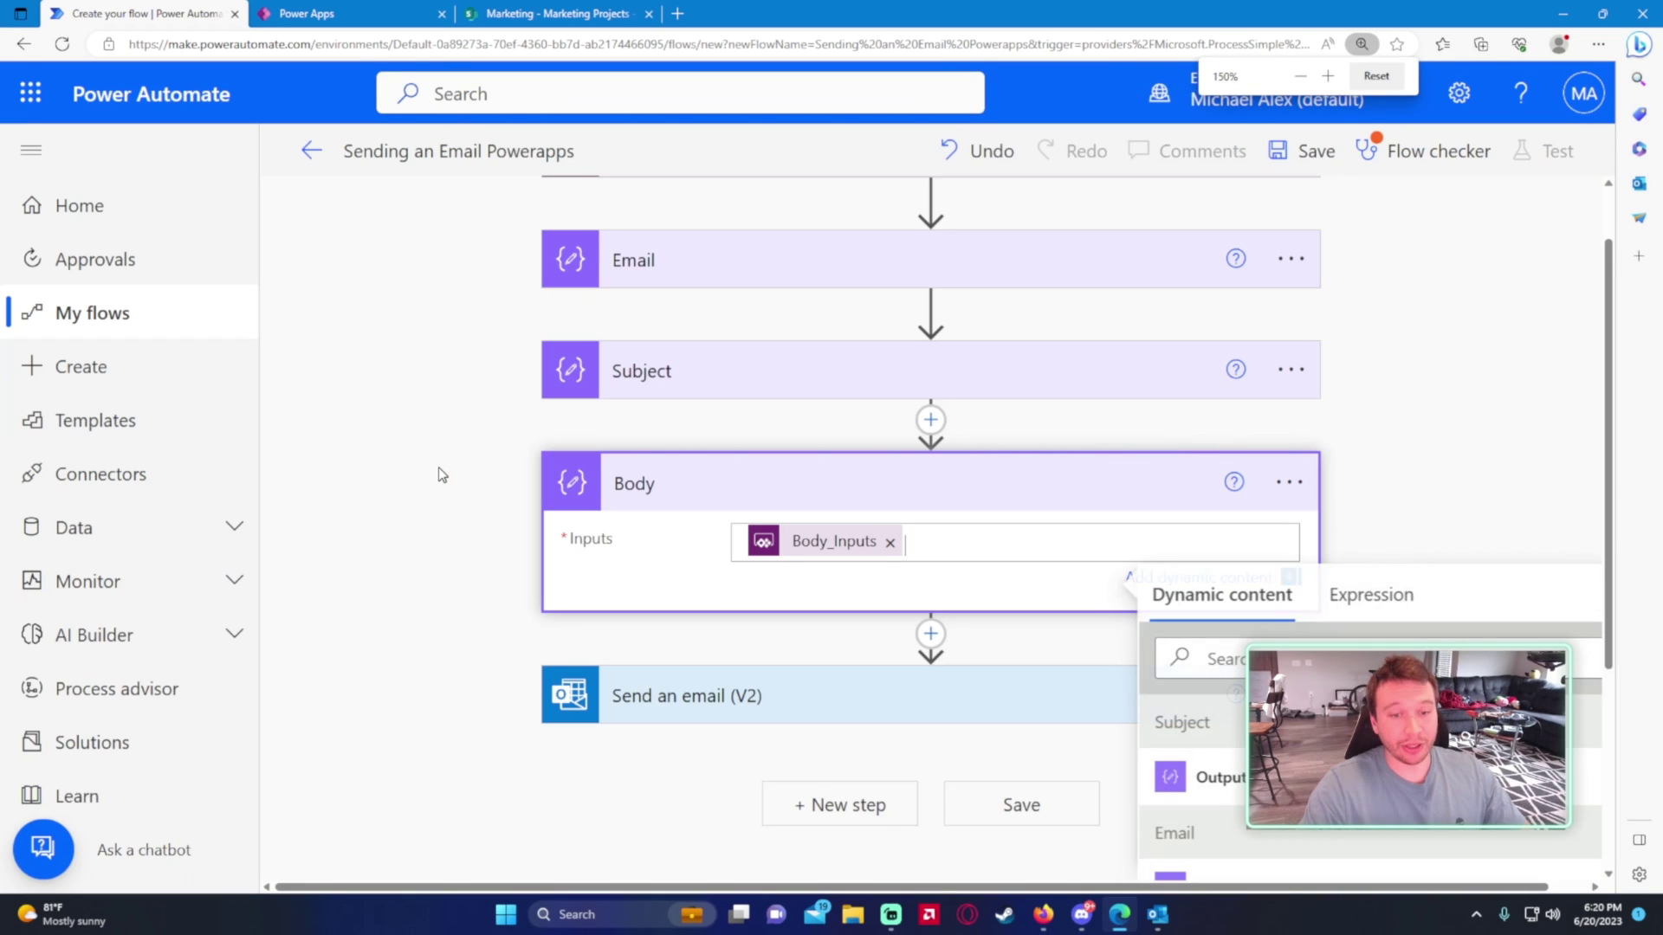
left_click(490, 457)
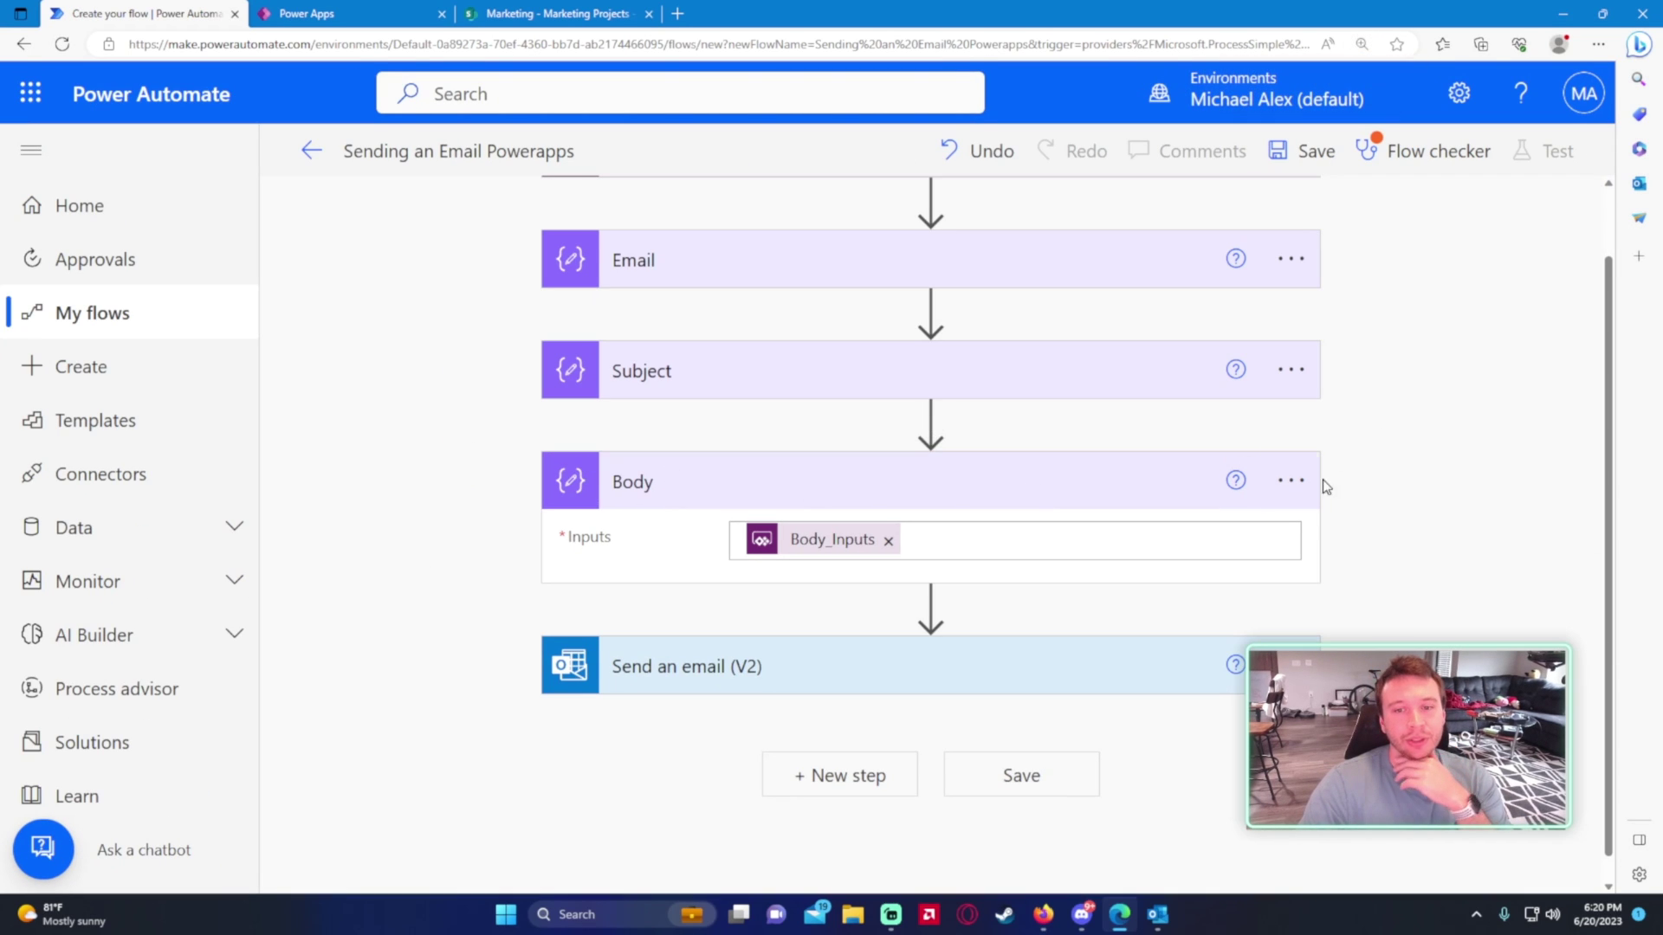
left_click(1022, 774)
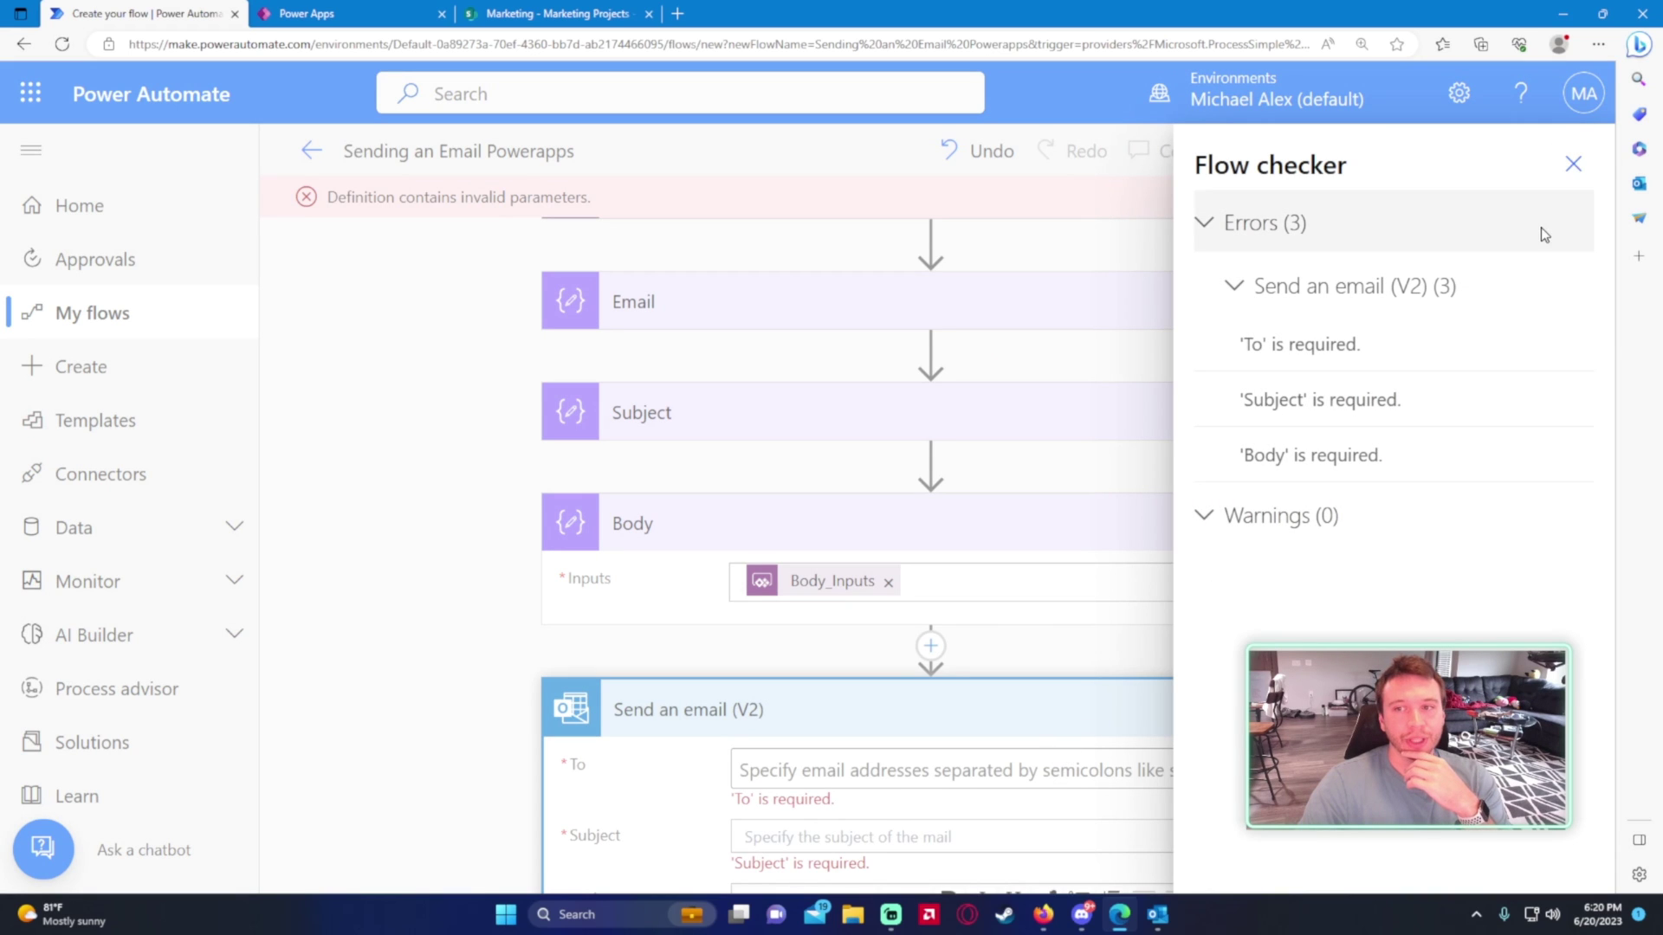
- Close the flow checker and zoom out to see more of the flow
left_click(1572, 164)
scroll(418, 406, "up", 2)
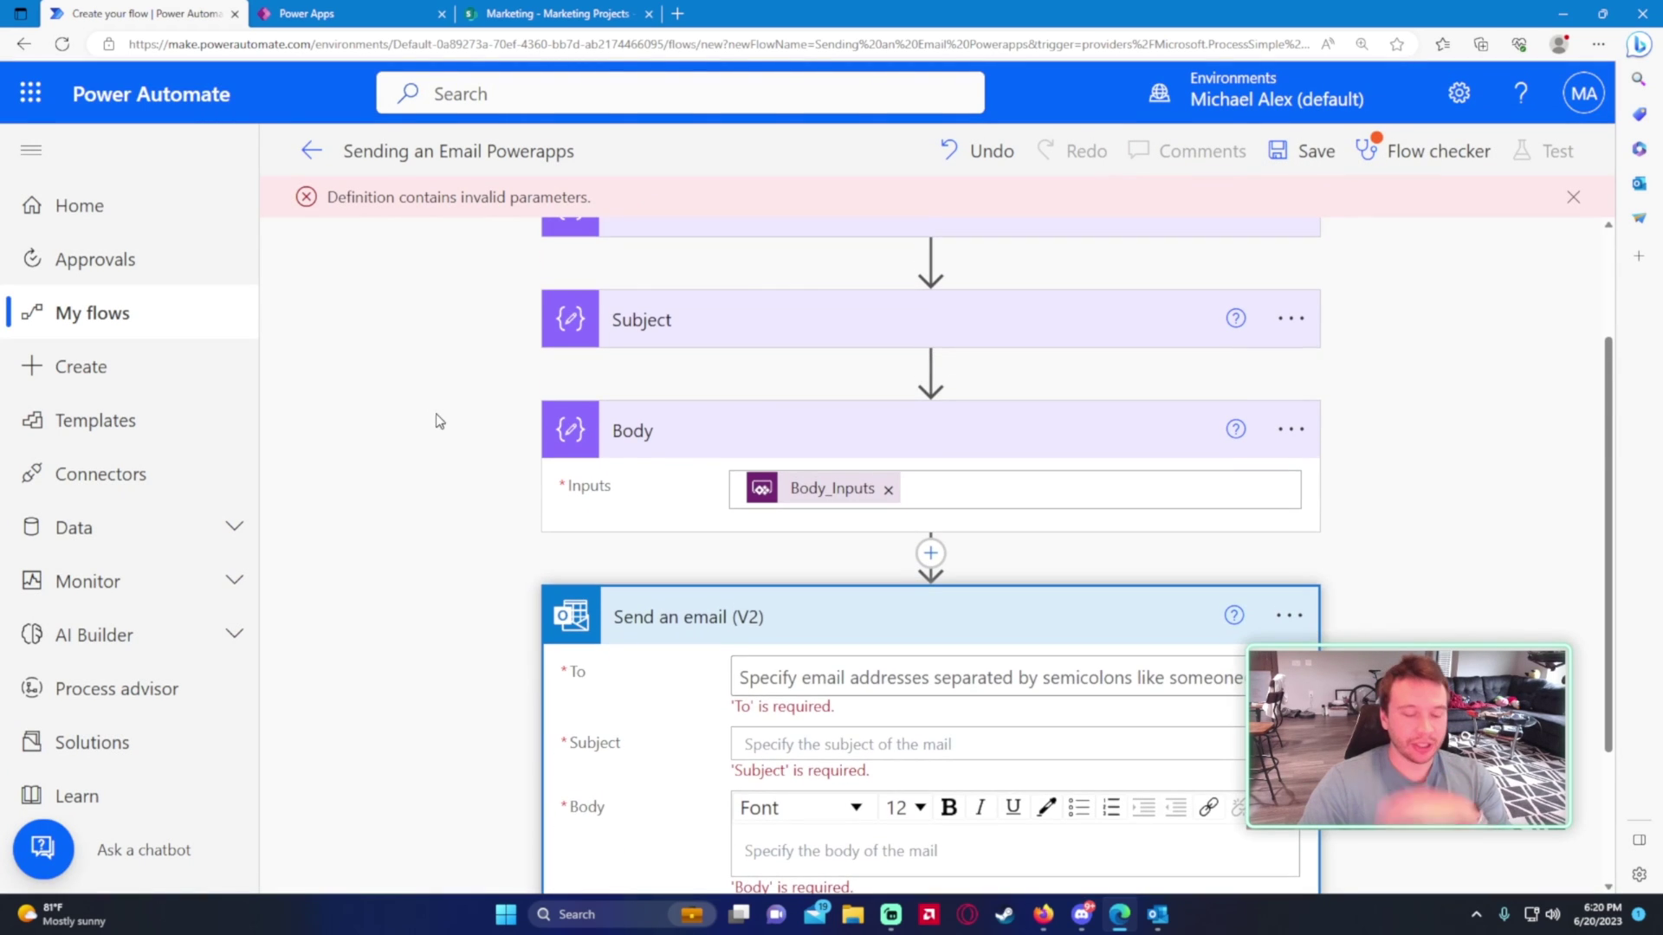
scroll(477, 428, "down", 1)
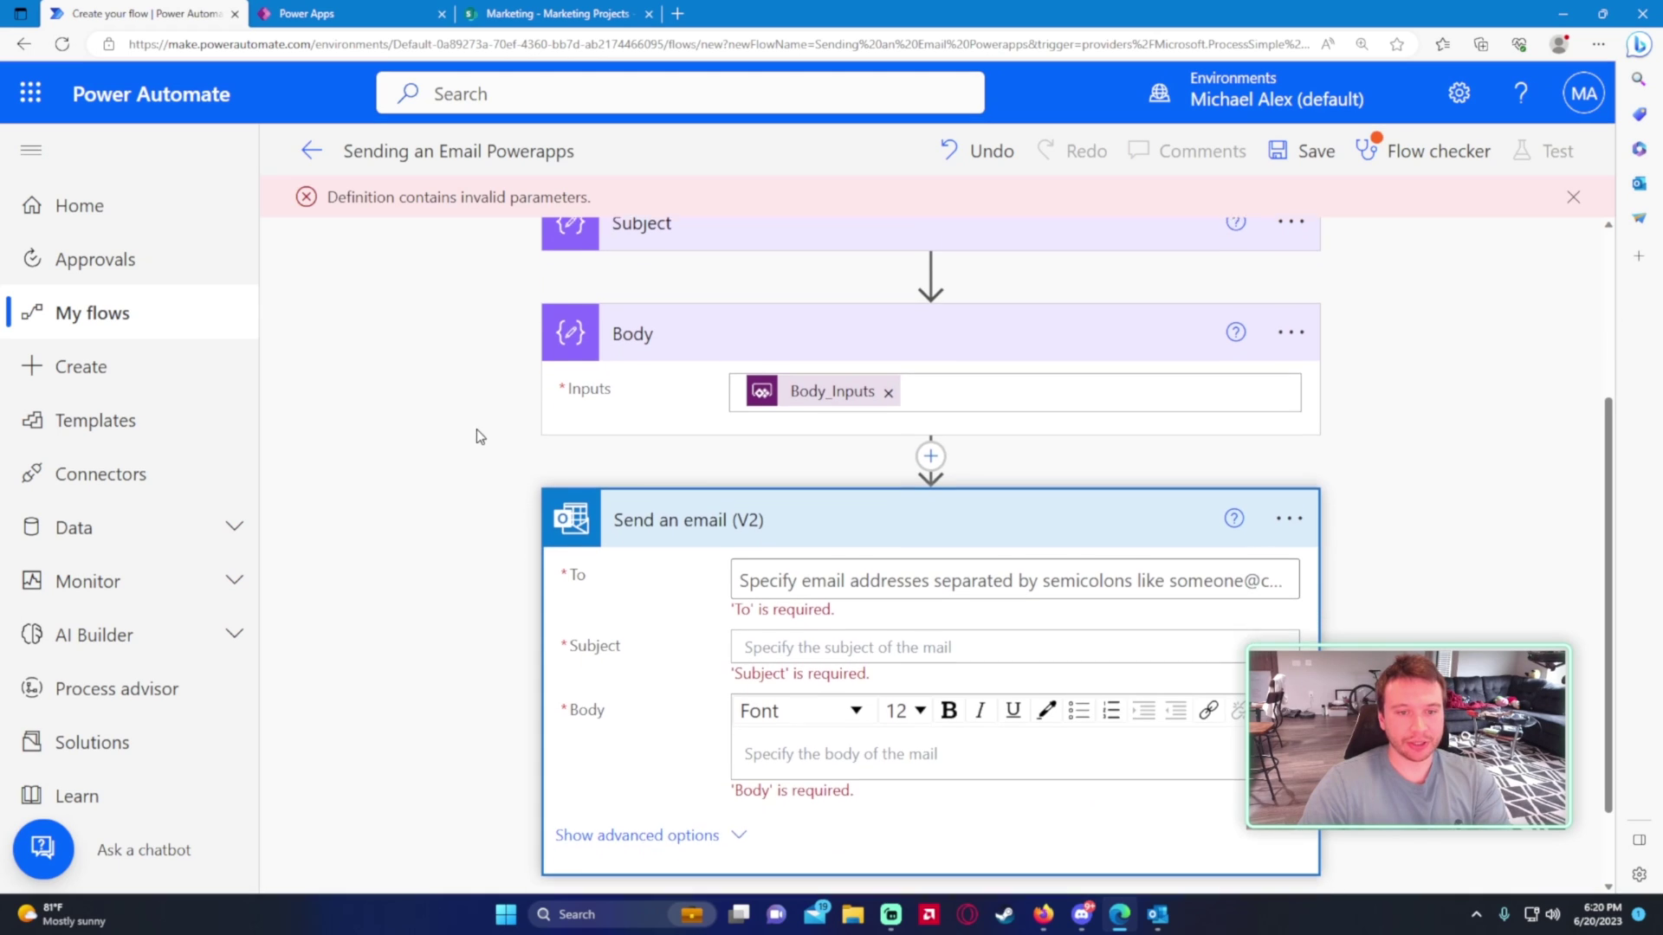
key("ctrl+minus")
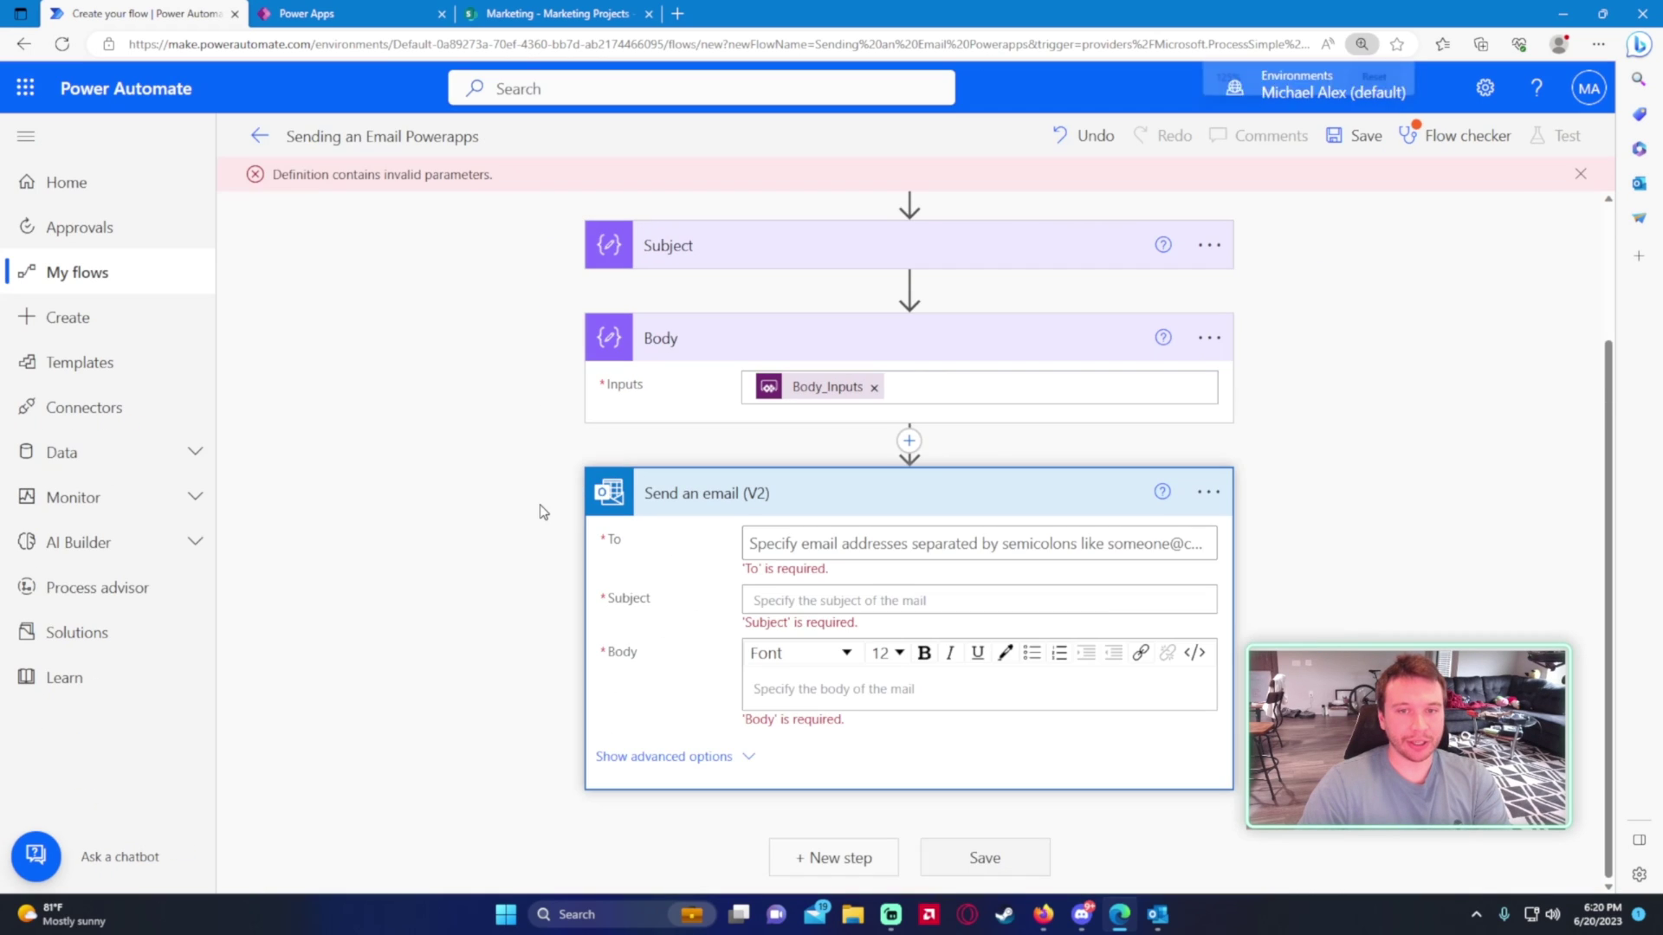
scroll(530, 436, "up", 2)
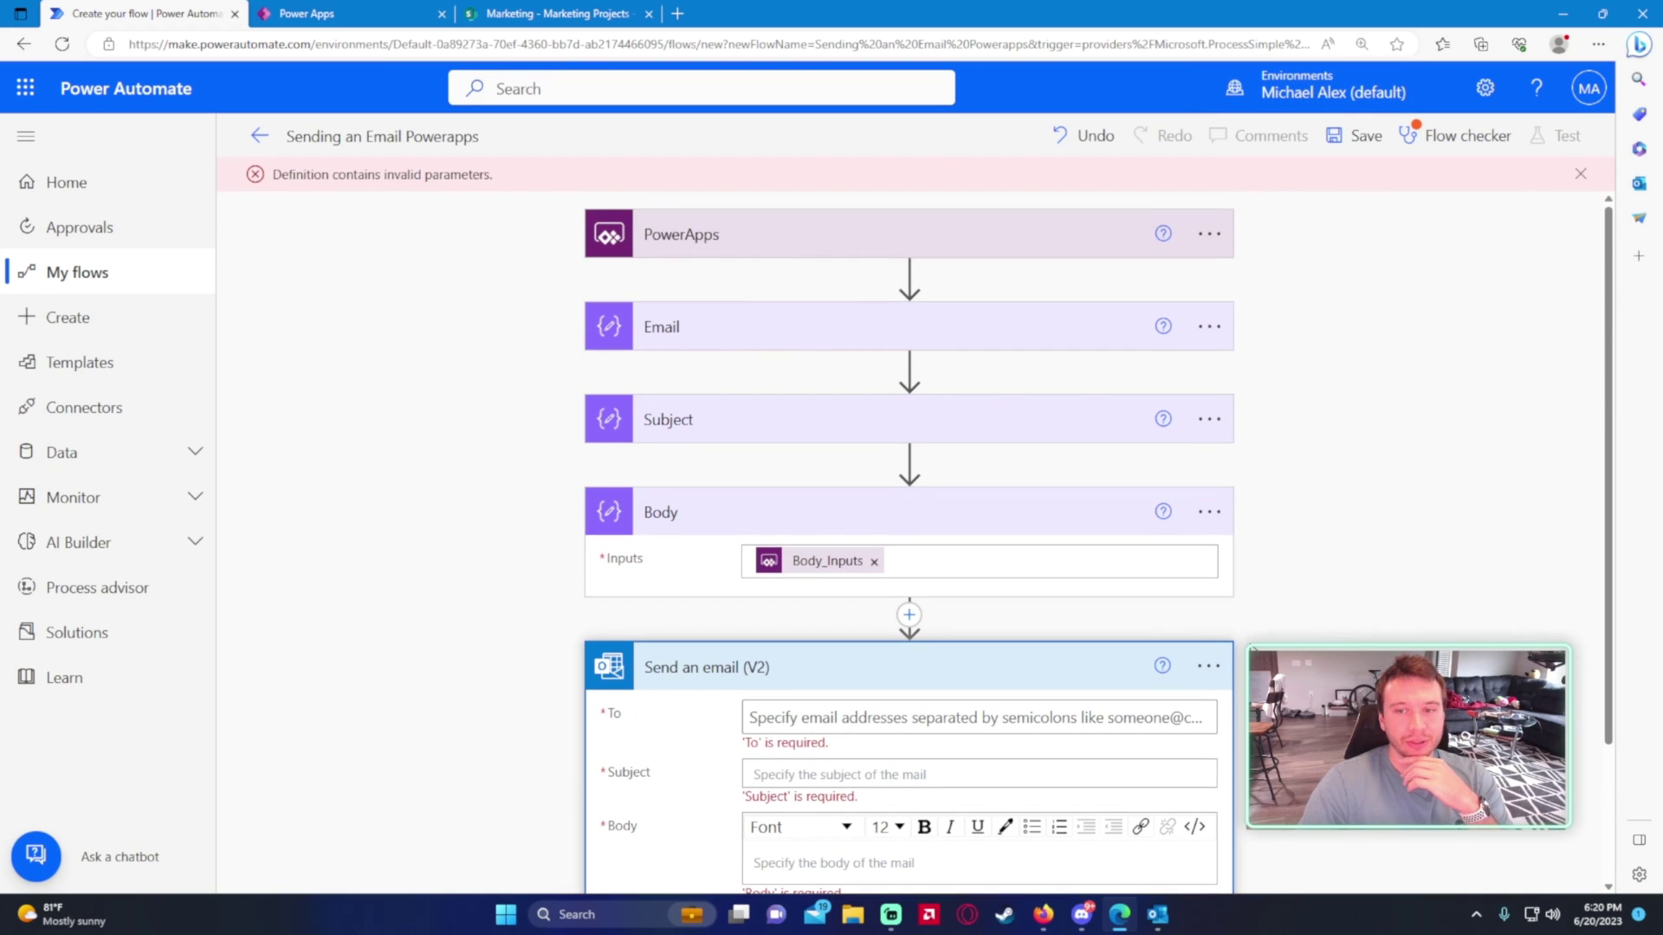
scroll(1221, 658, "down", 1)
- Delete the Send an email (V2) step, save the flow, and return to Power Apps
left_click(1231, 551)
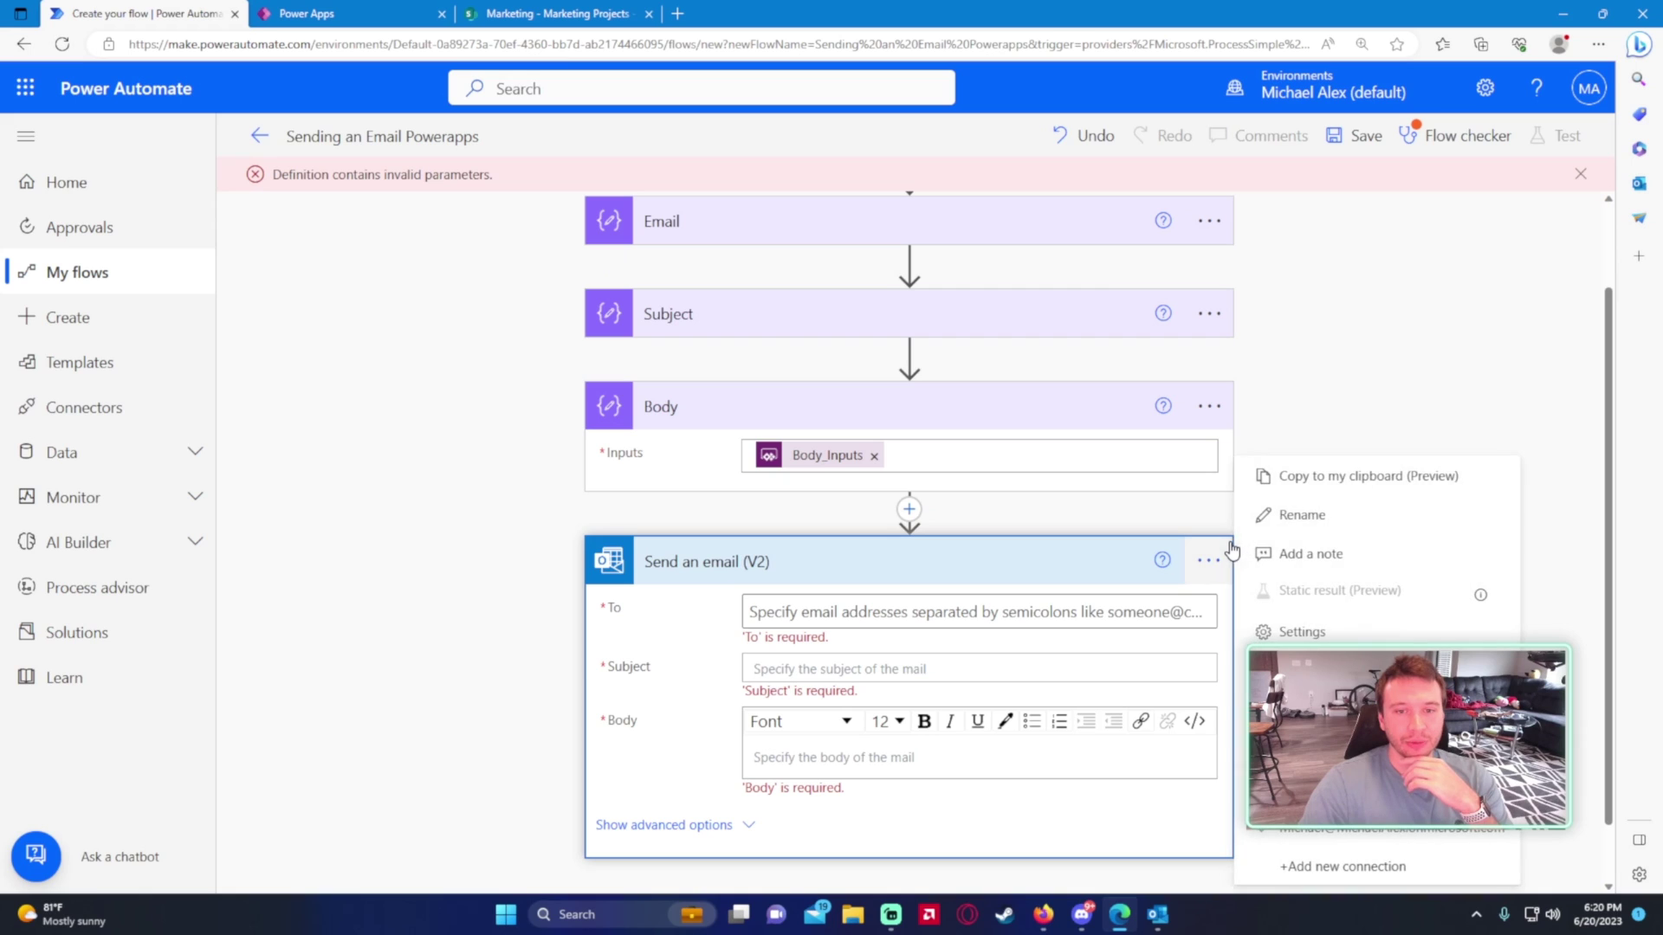
left_click(1243, 745)
left_click(806, 530)
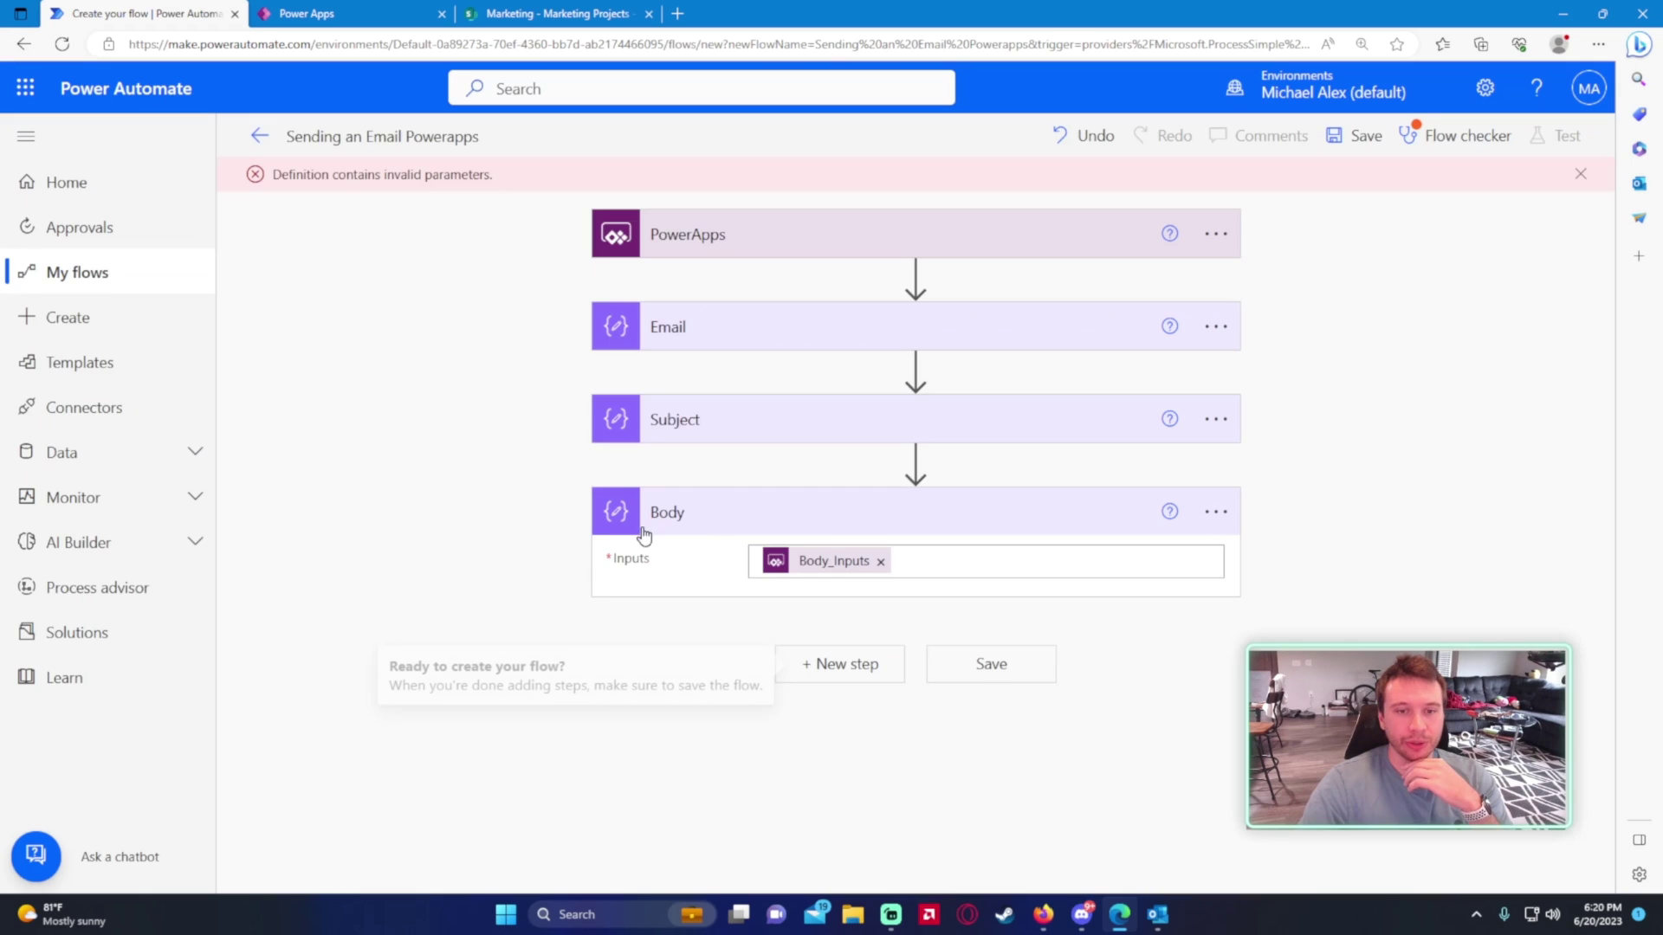
left_click(1035, 679)
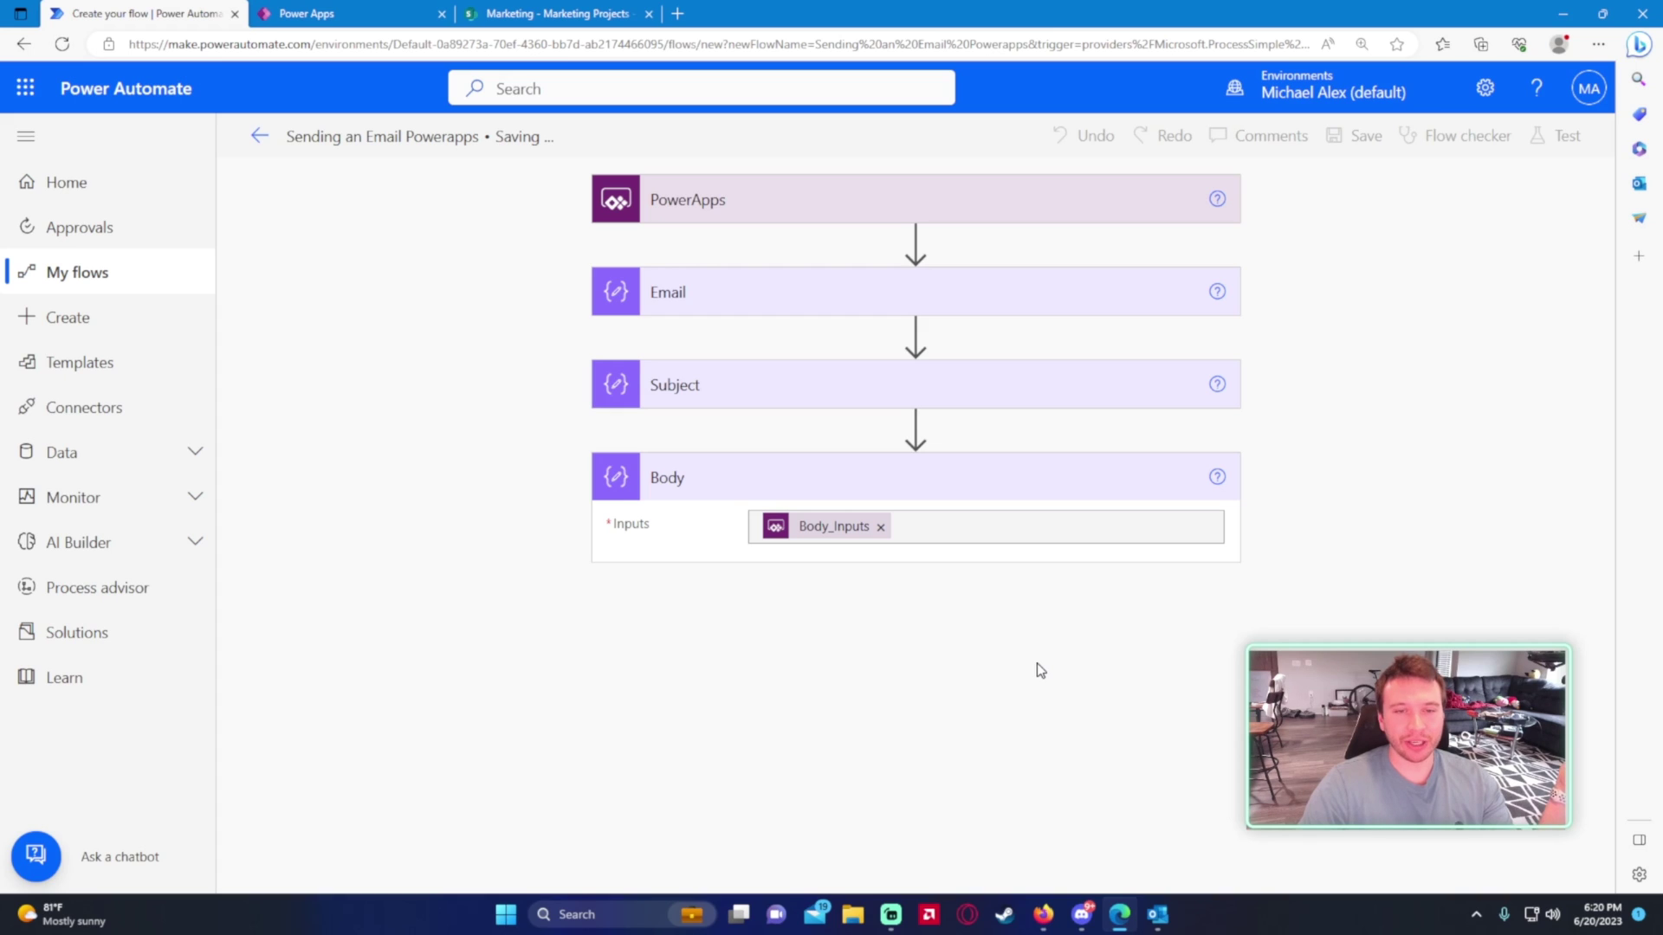
left_click(346, 13)
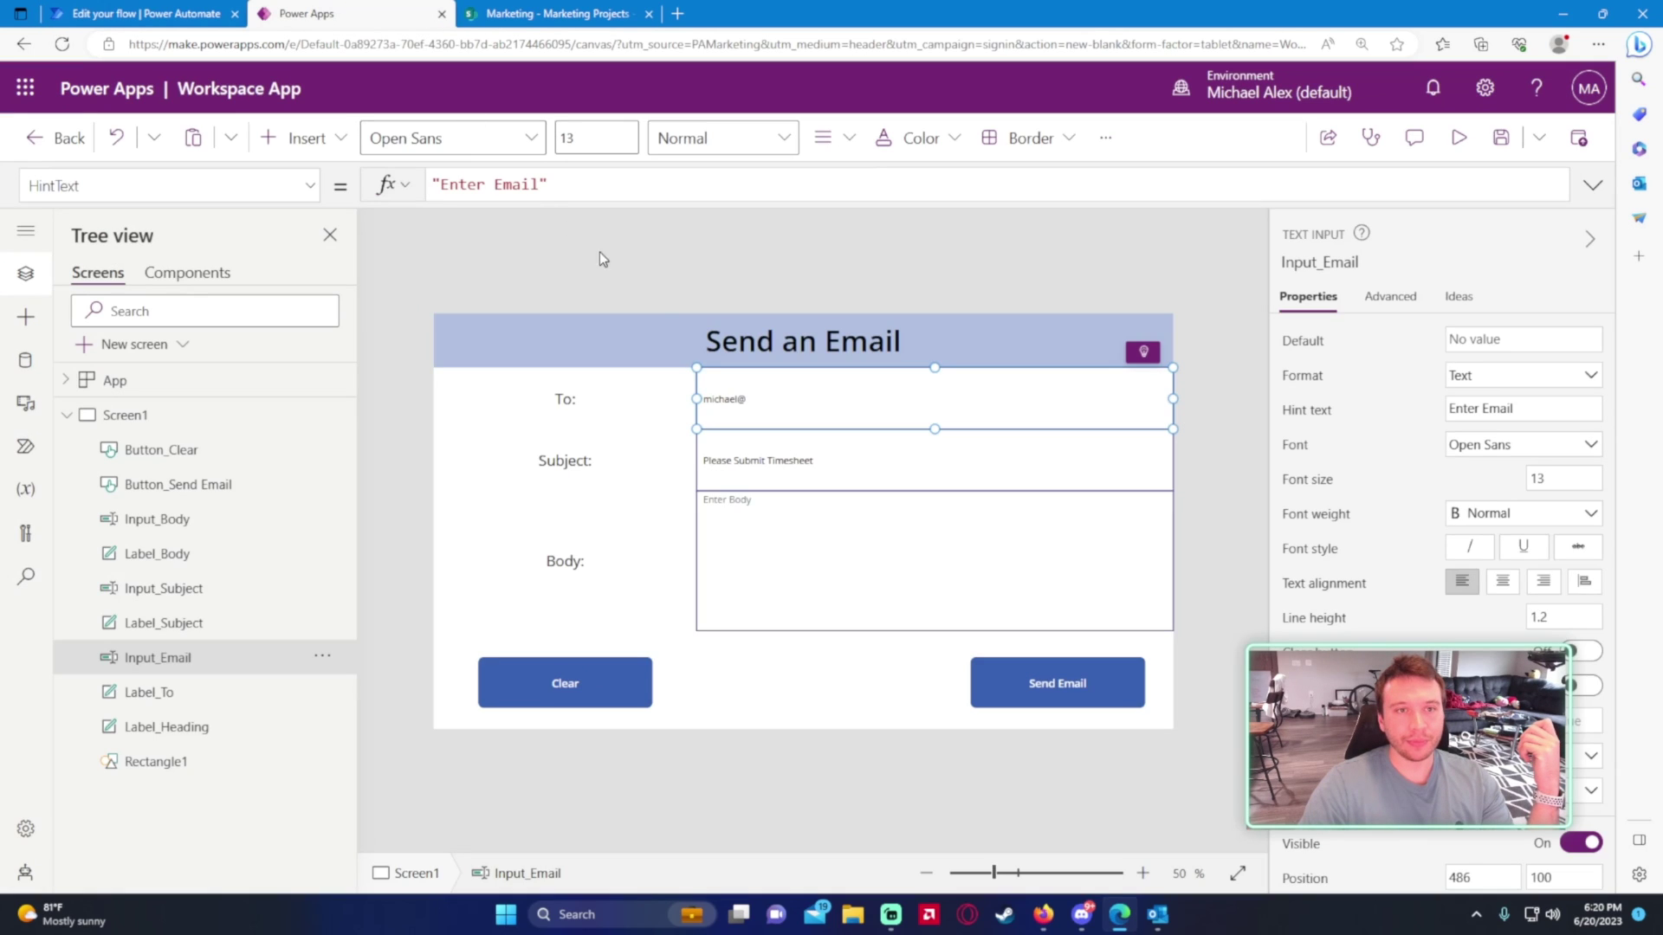
- Add the Sending an Email Powerapps flow to the app and select the Send Email button
left_click(25, 450)
left_click(114, 314)
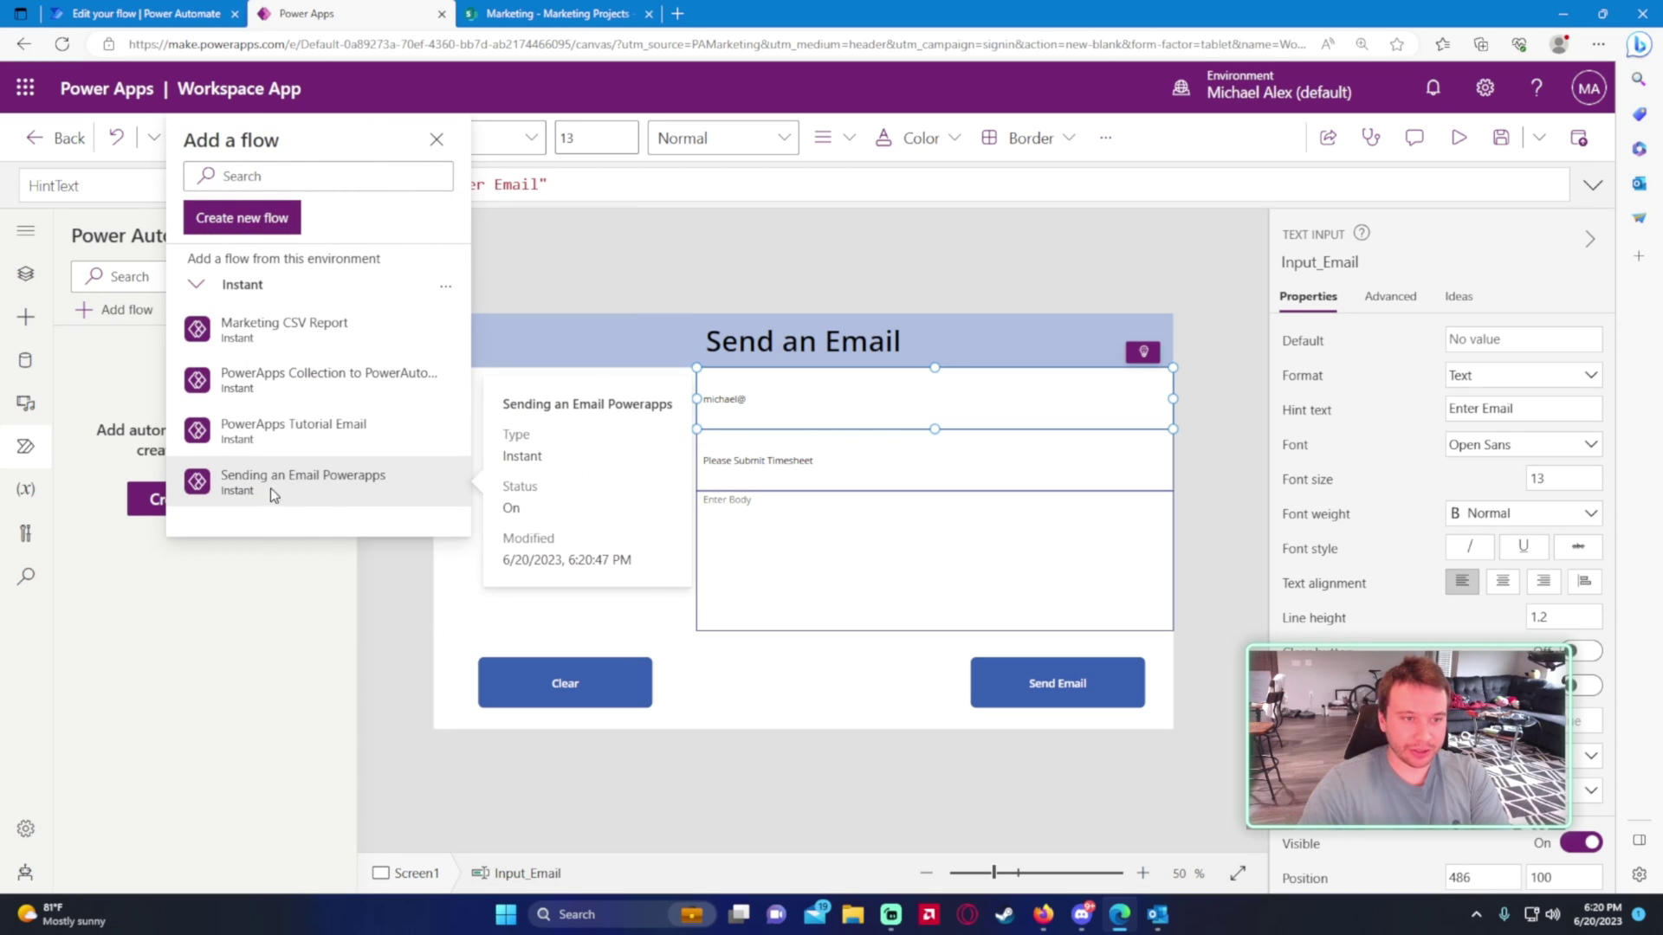
left_click(303, 482)
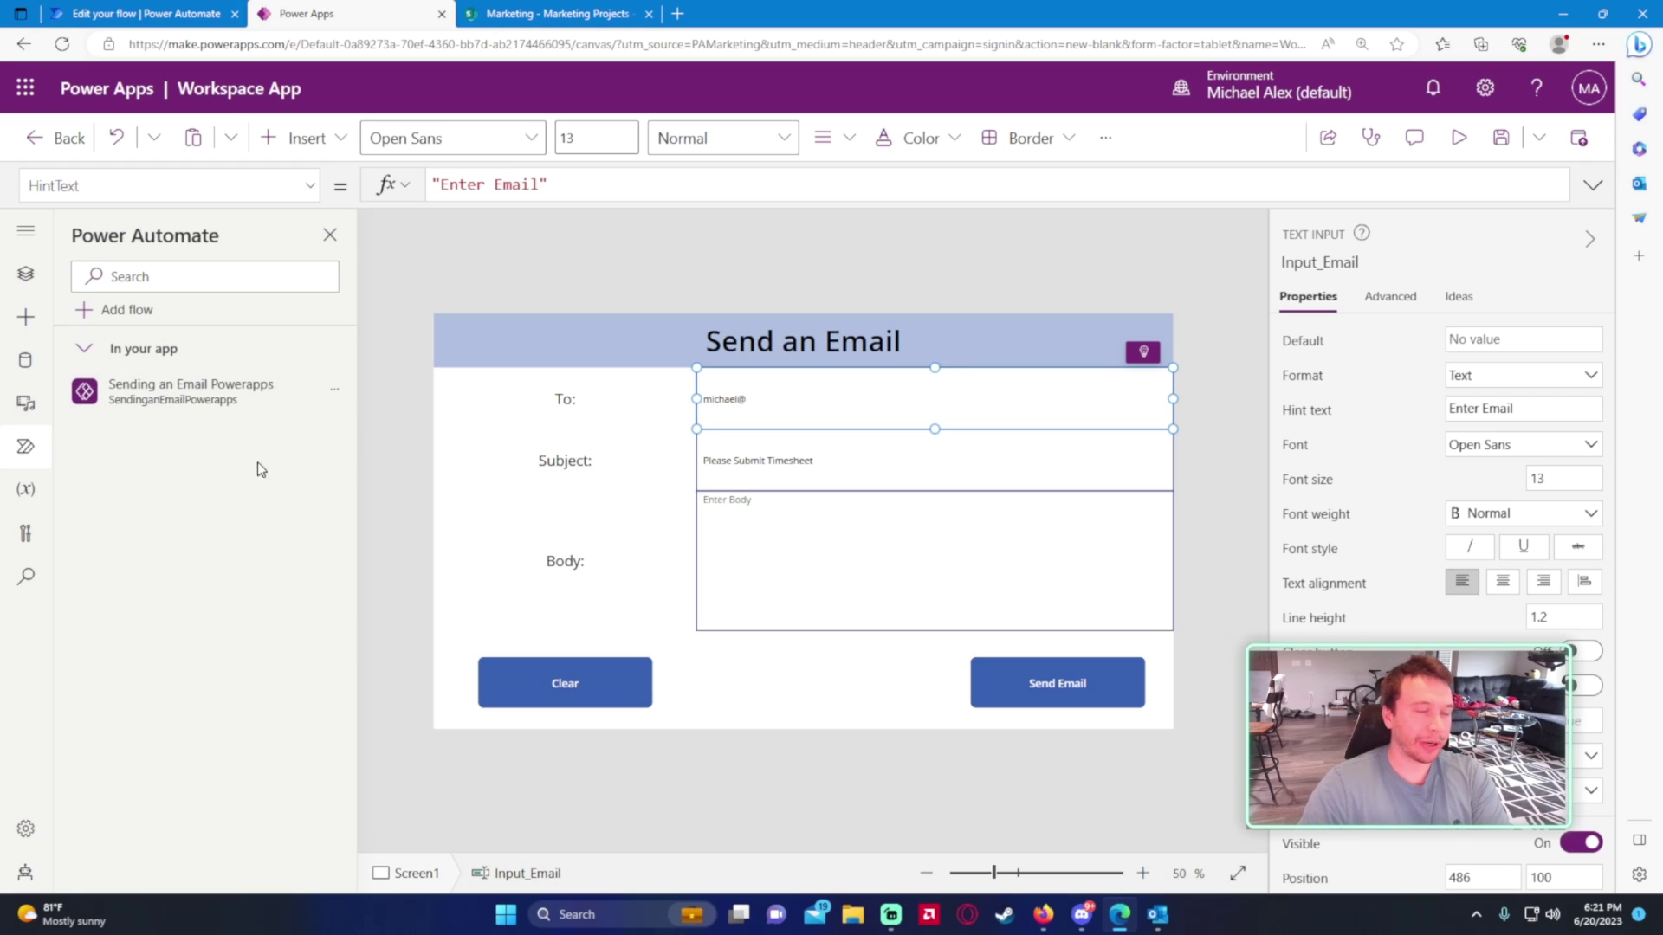
left_click(1040, 679)
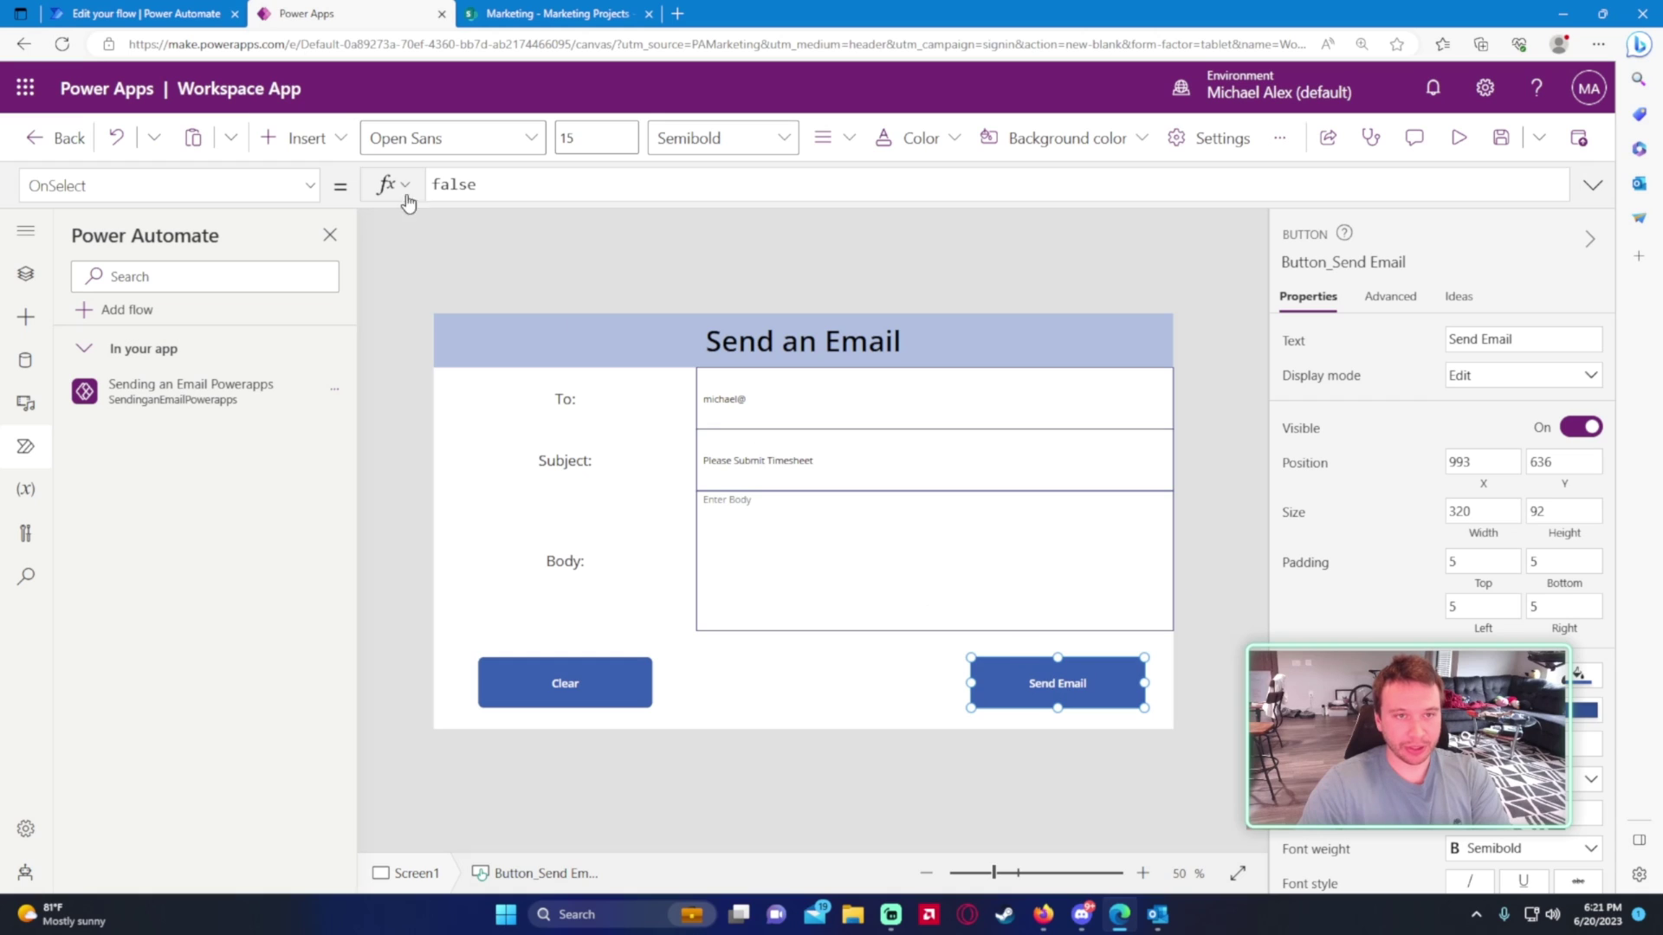
- Replace the Send Email button's OnSelect value false with SendinganEmailPowerapps.Run(
left_click(459, 198)
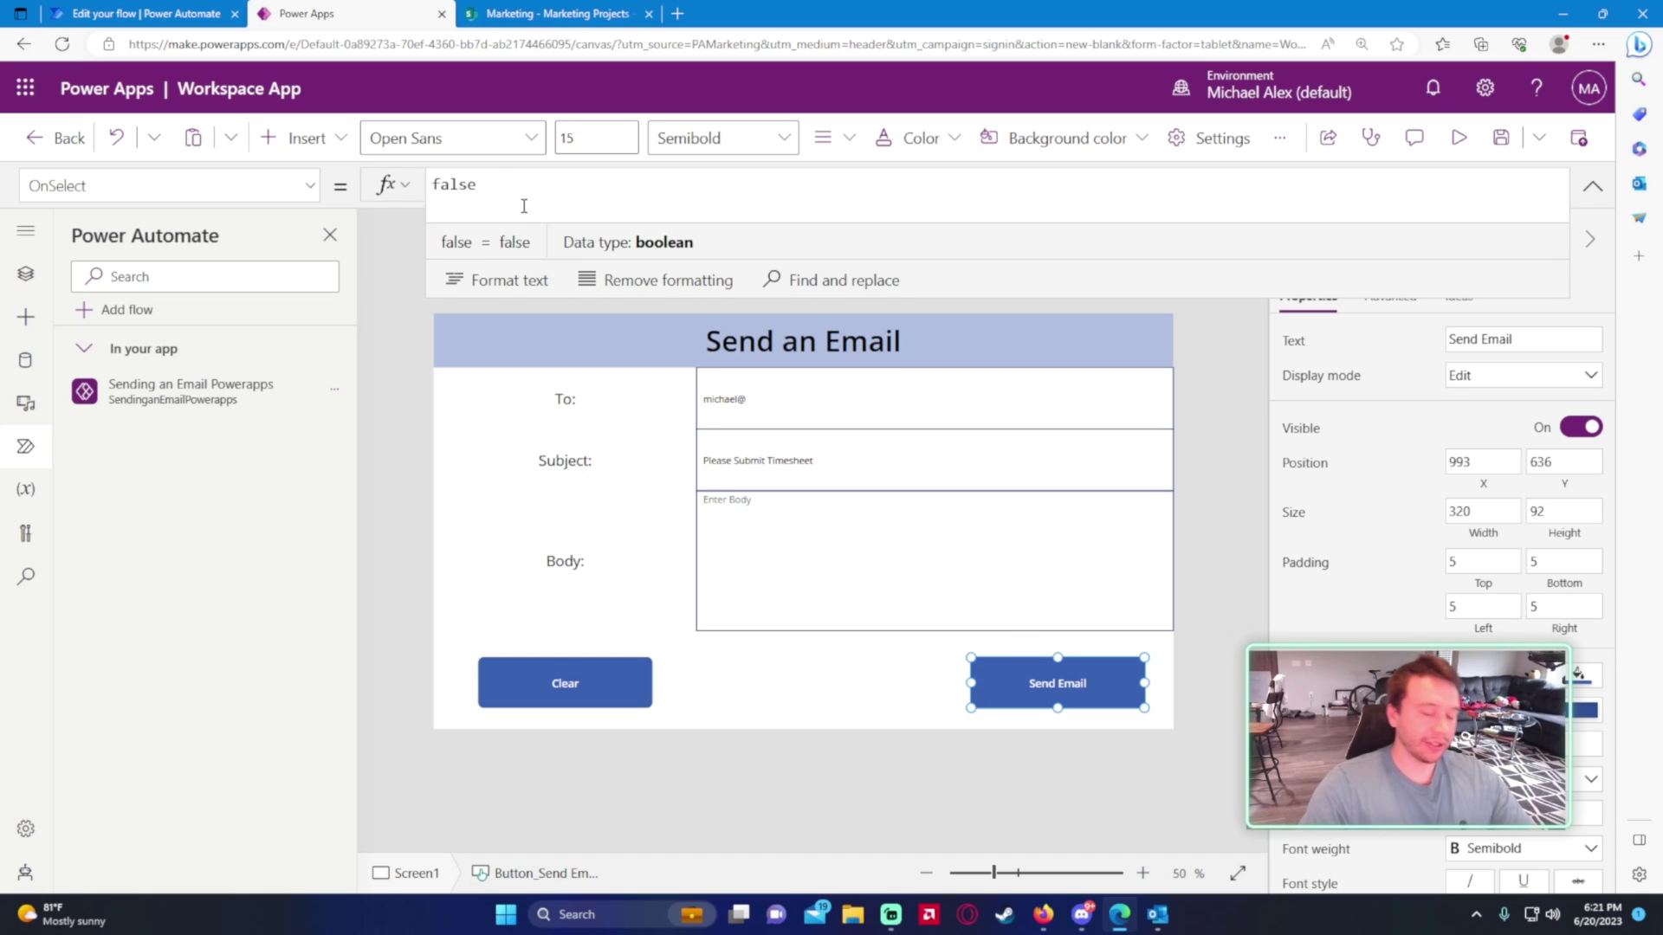
key("ctrl+a")
key("BackSpace")
type("'Send")
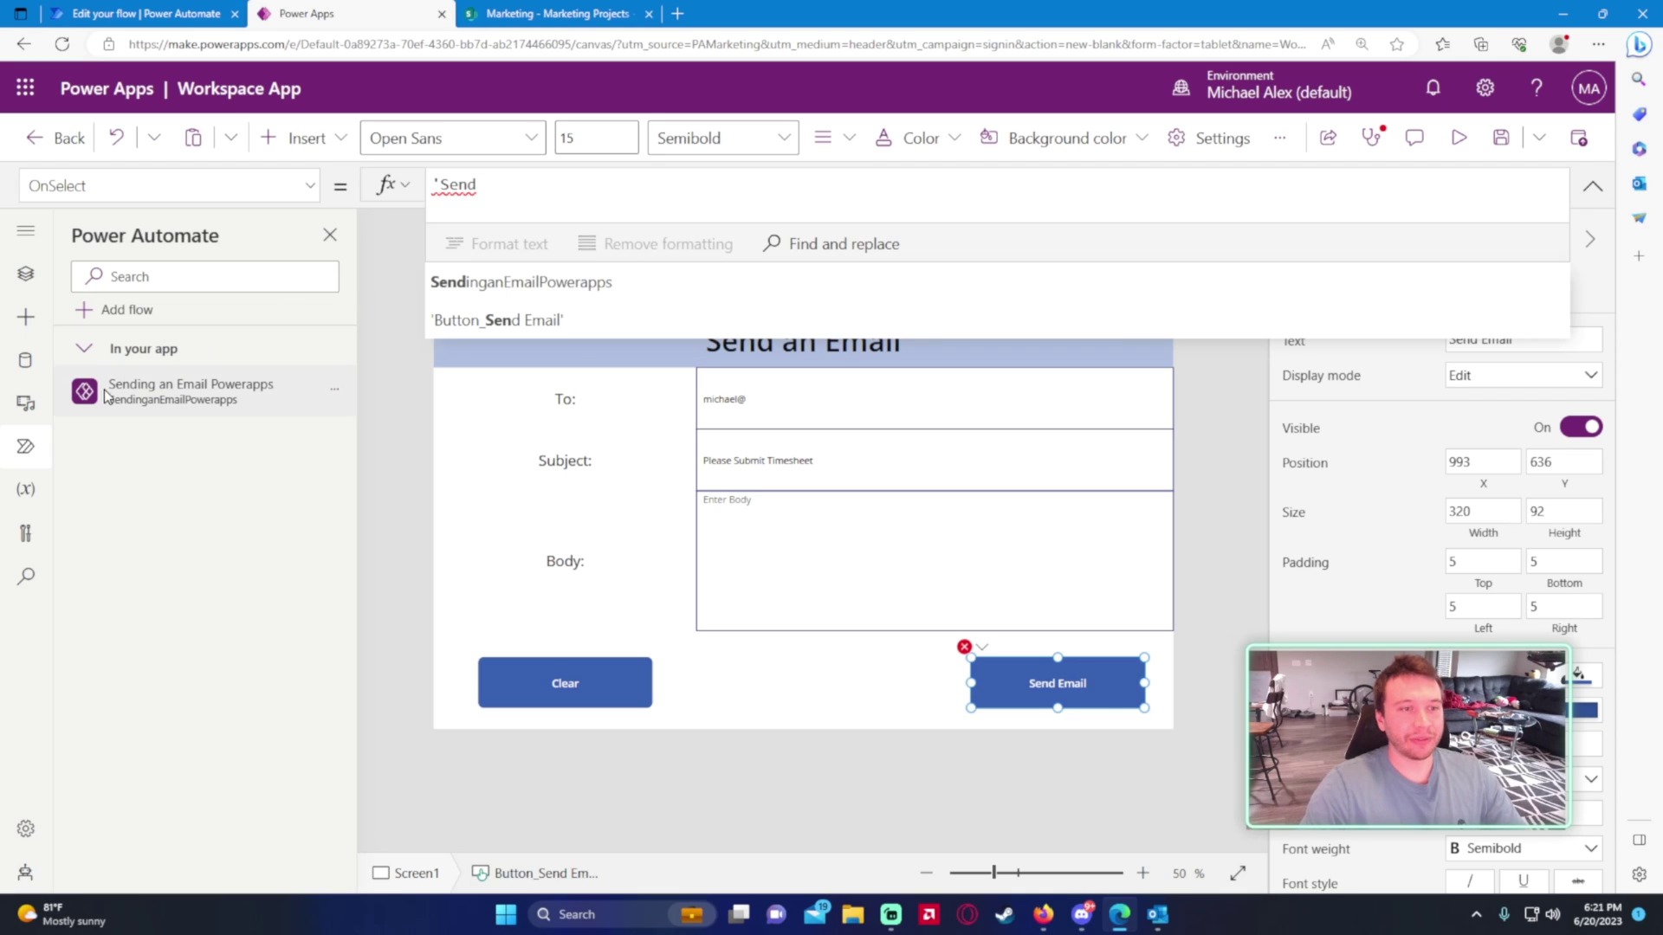
mouse_move(108, 394)
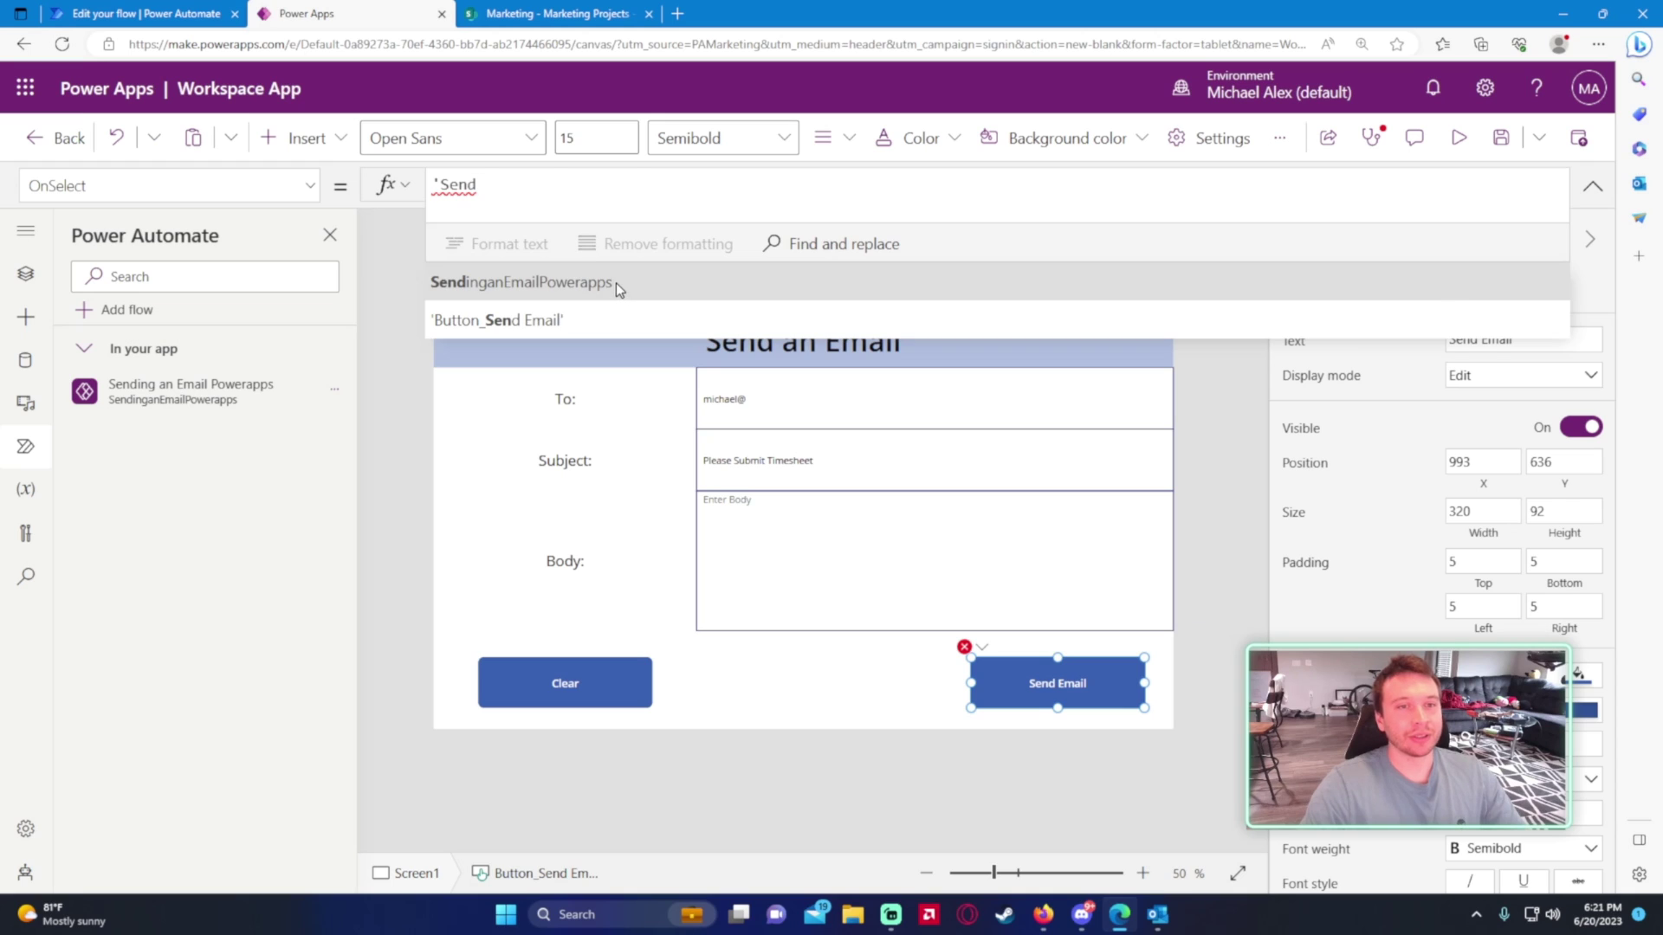
left_click(616, 282)
type(".")
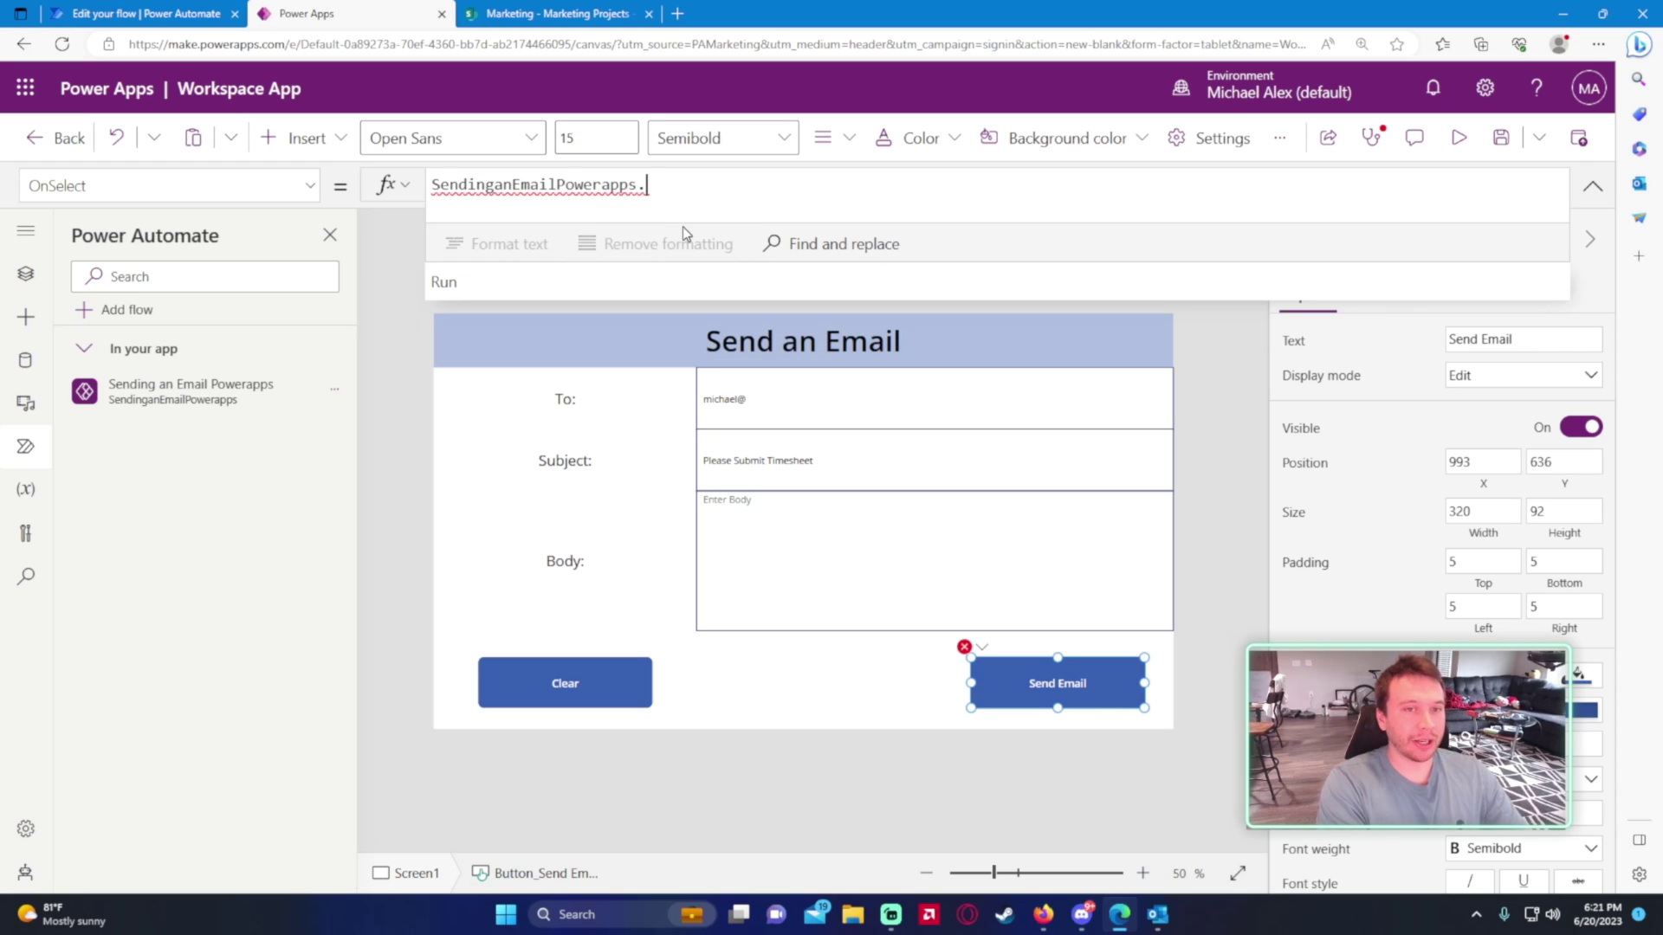
type("Run")
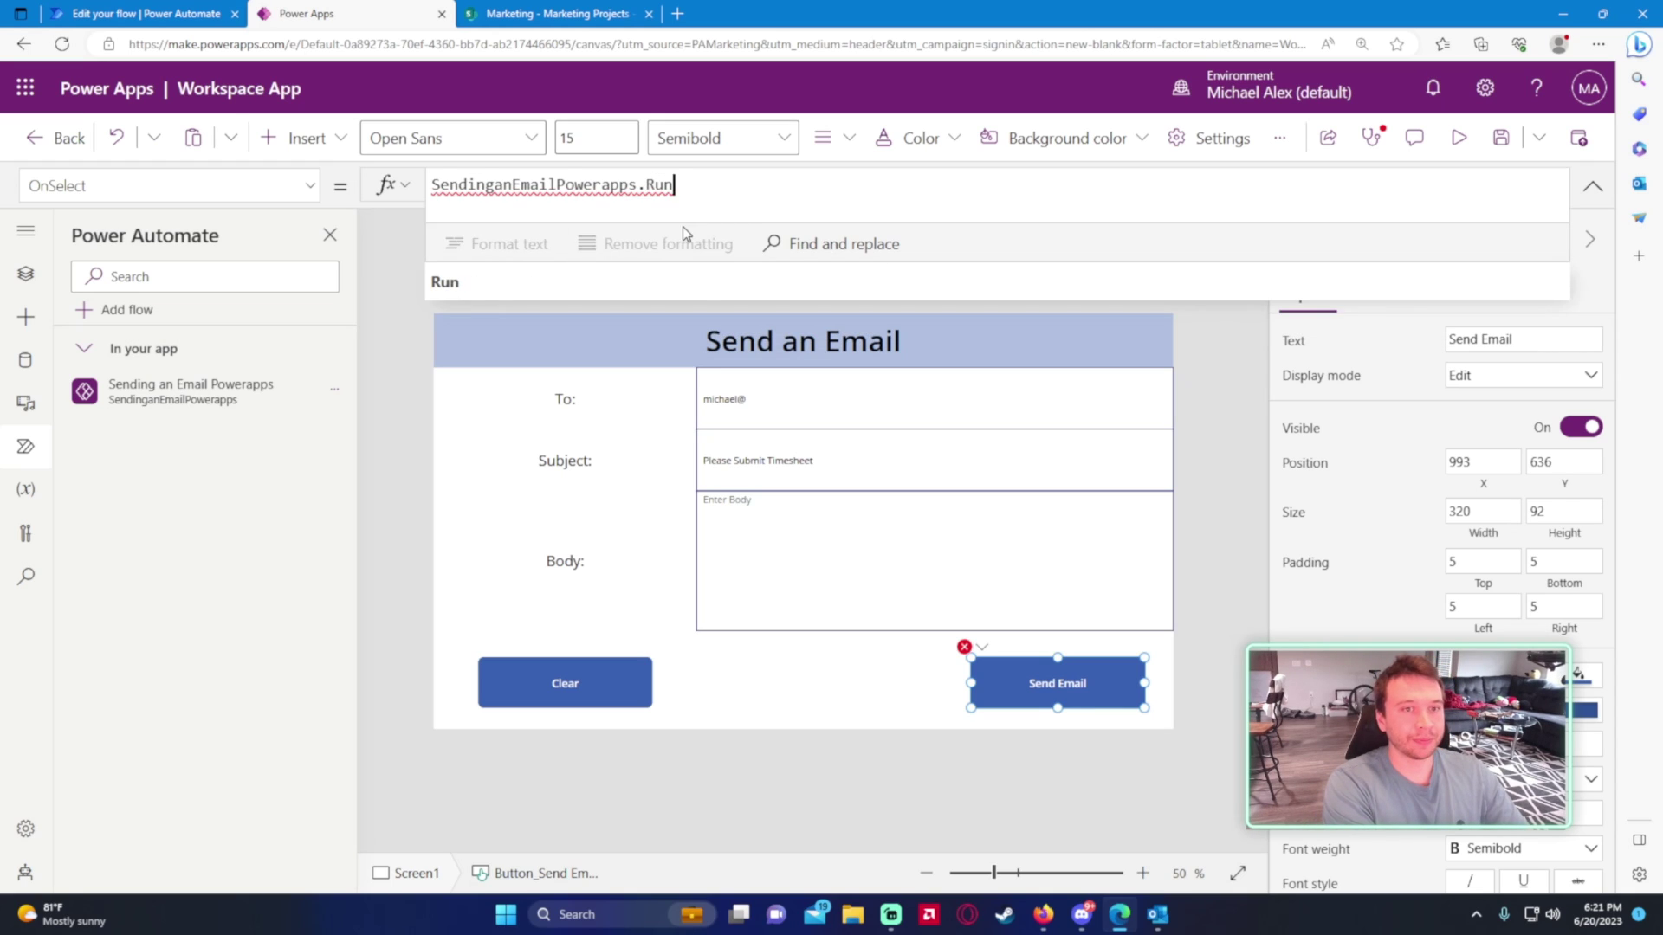
key("BackSpace")
key("BackSpace")
key("BackSpace")
key("BackSpace")
type(".")
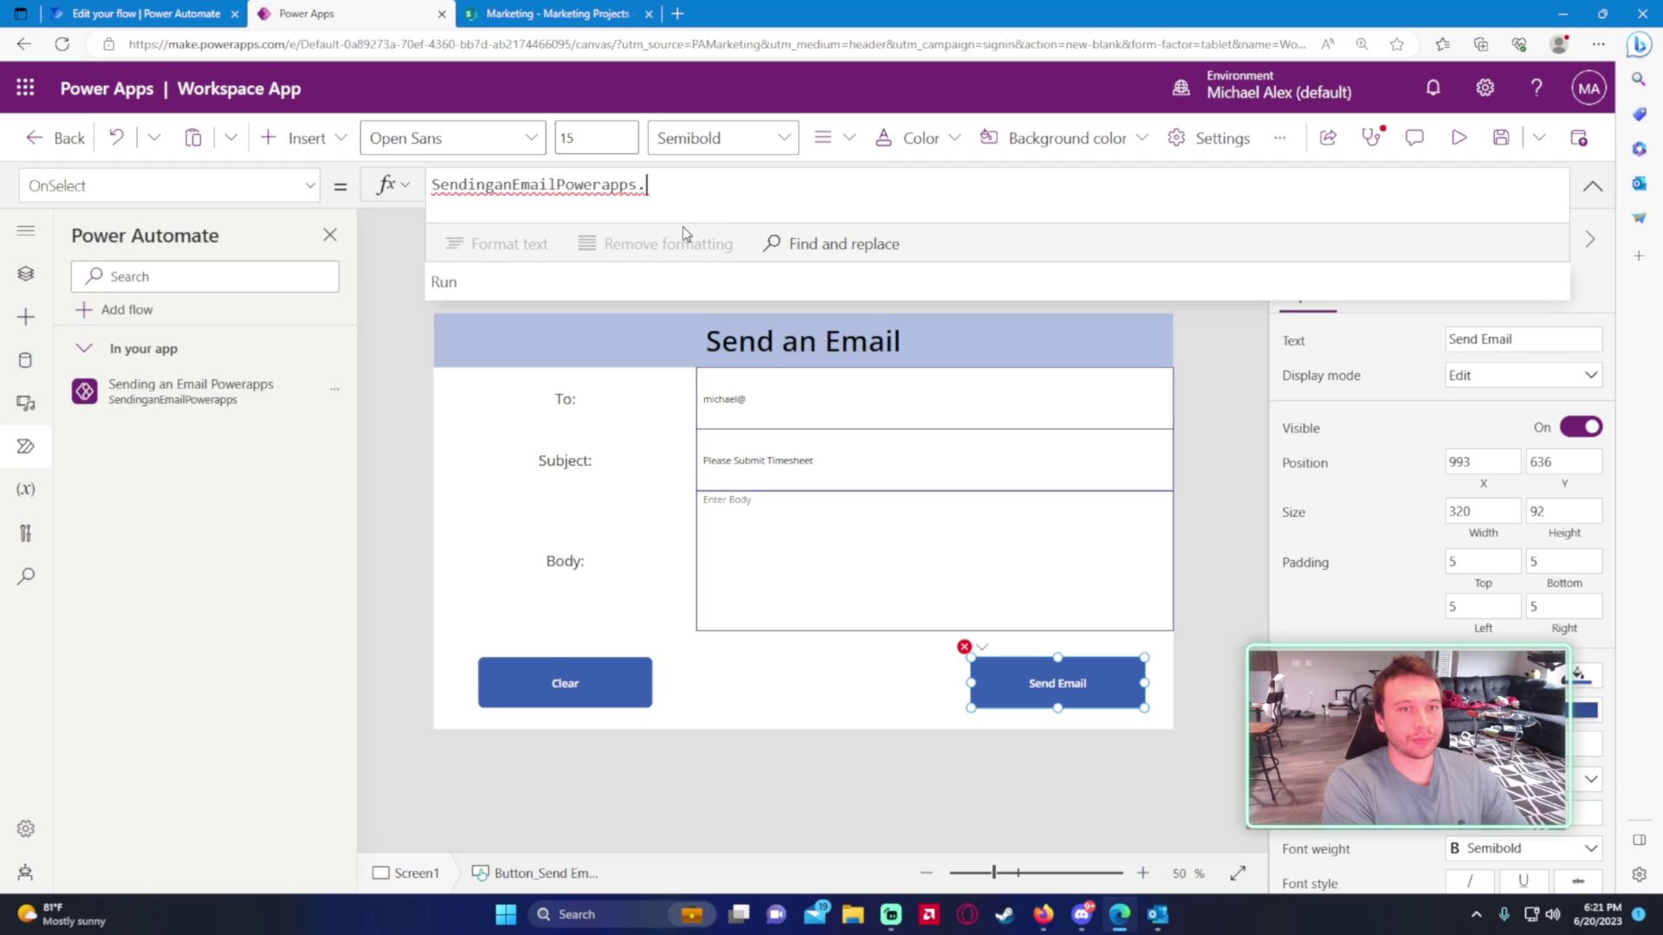
type("Run(")
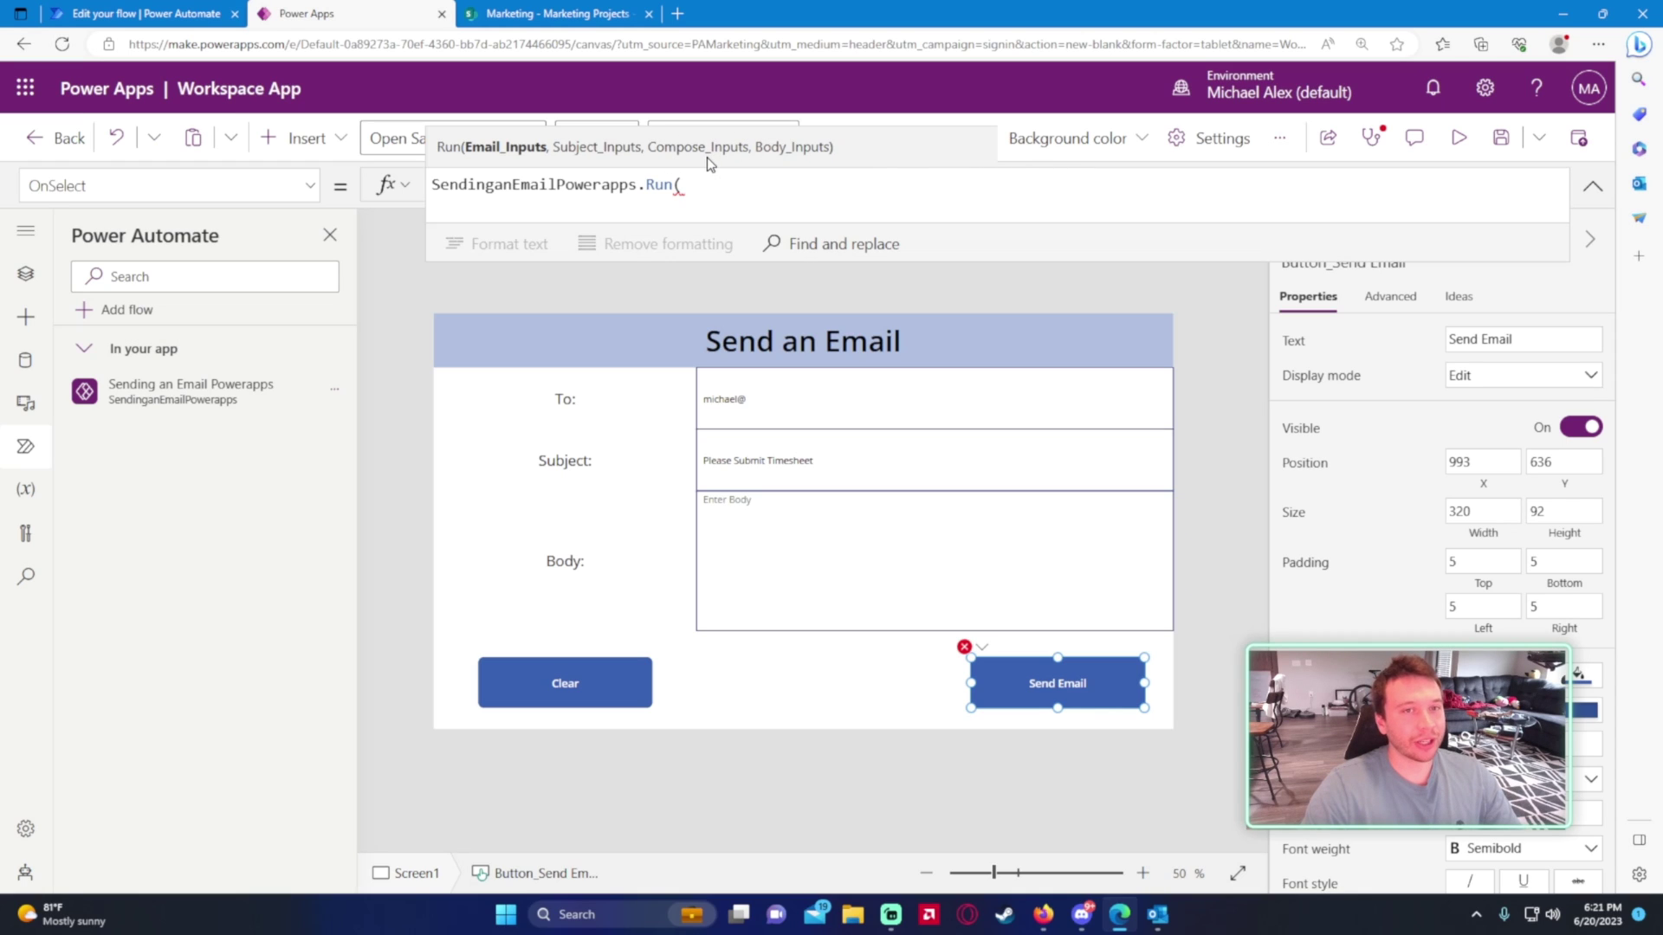
- Switch between the Power Automate and Power Apps tabs, ending on the ready flow editor
left_click(111, 13)
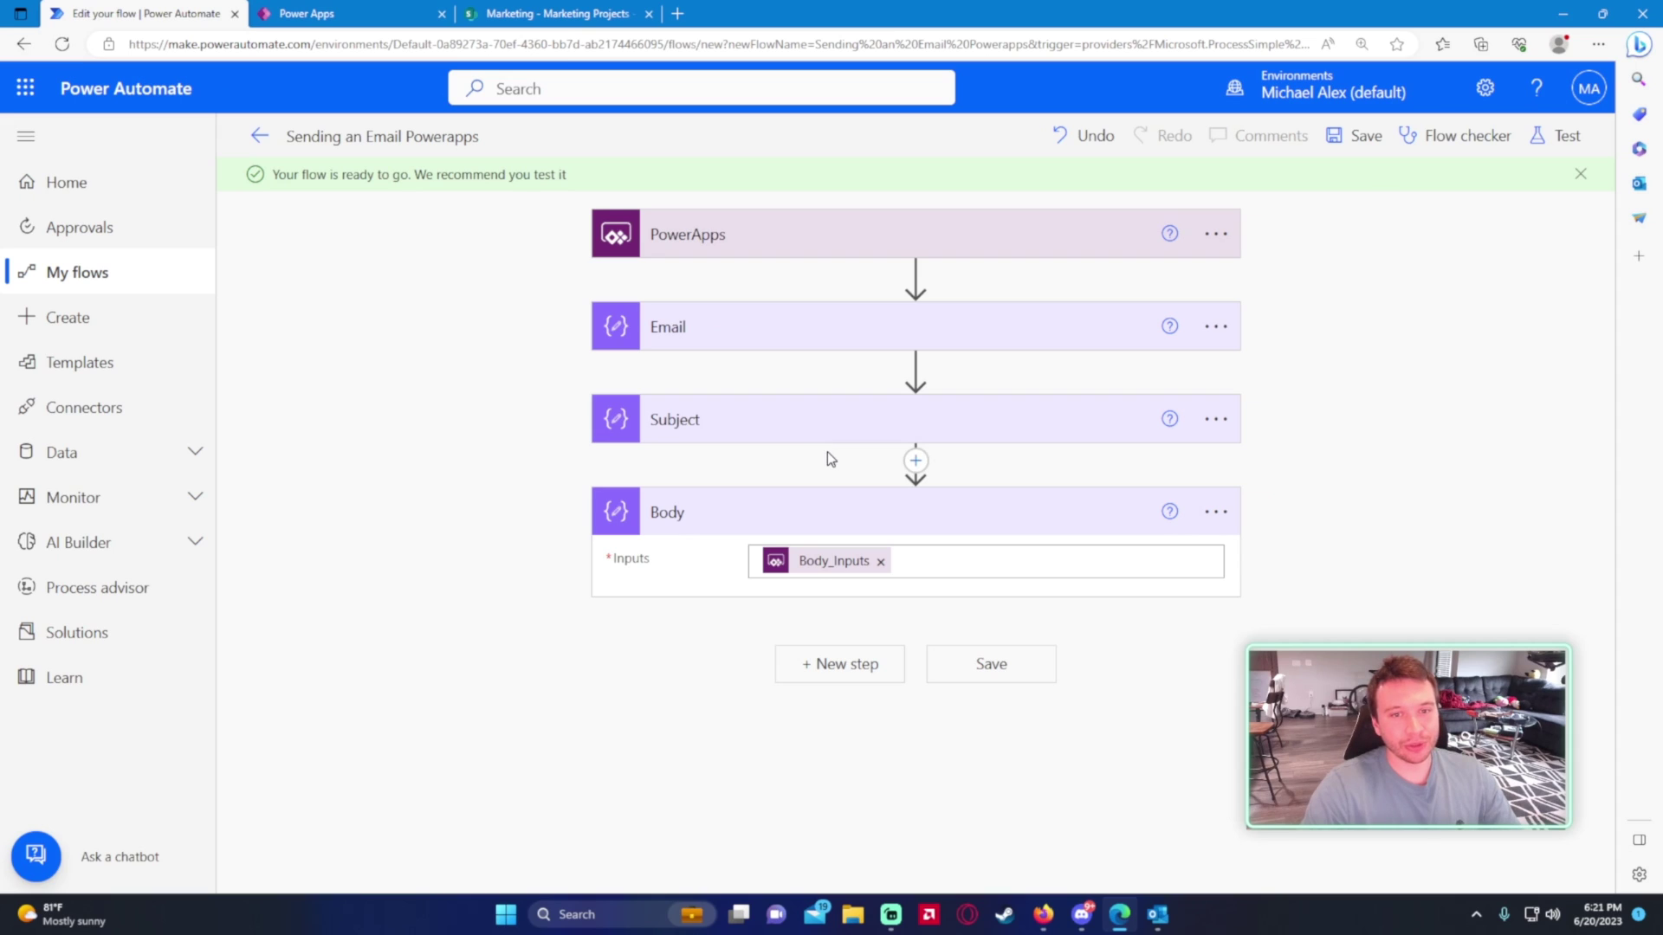
left_click(1235, 514)
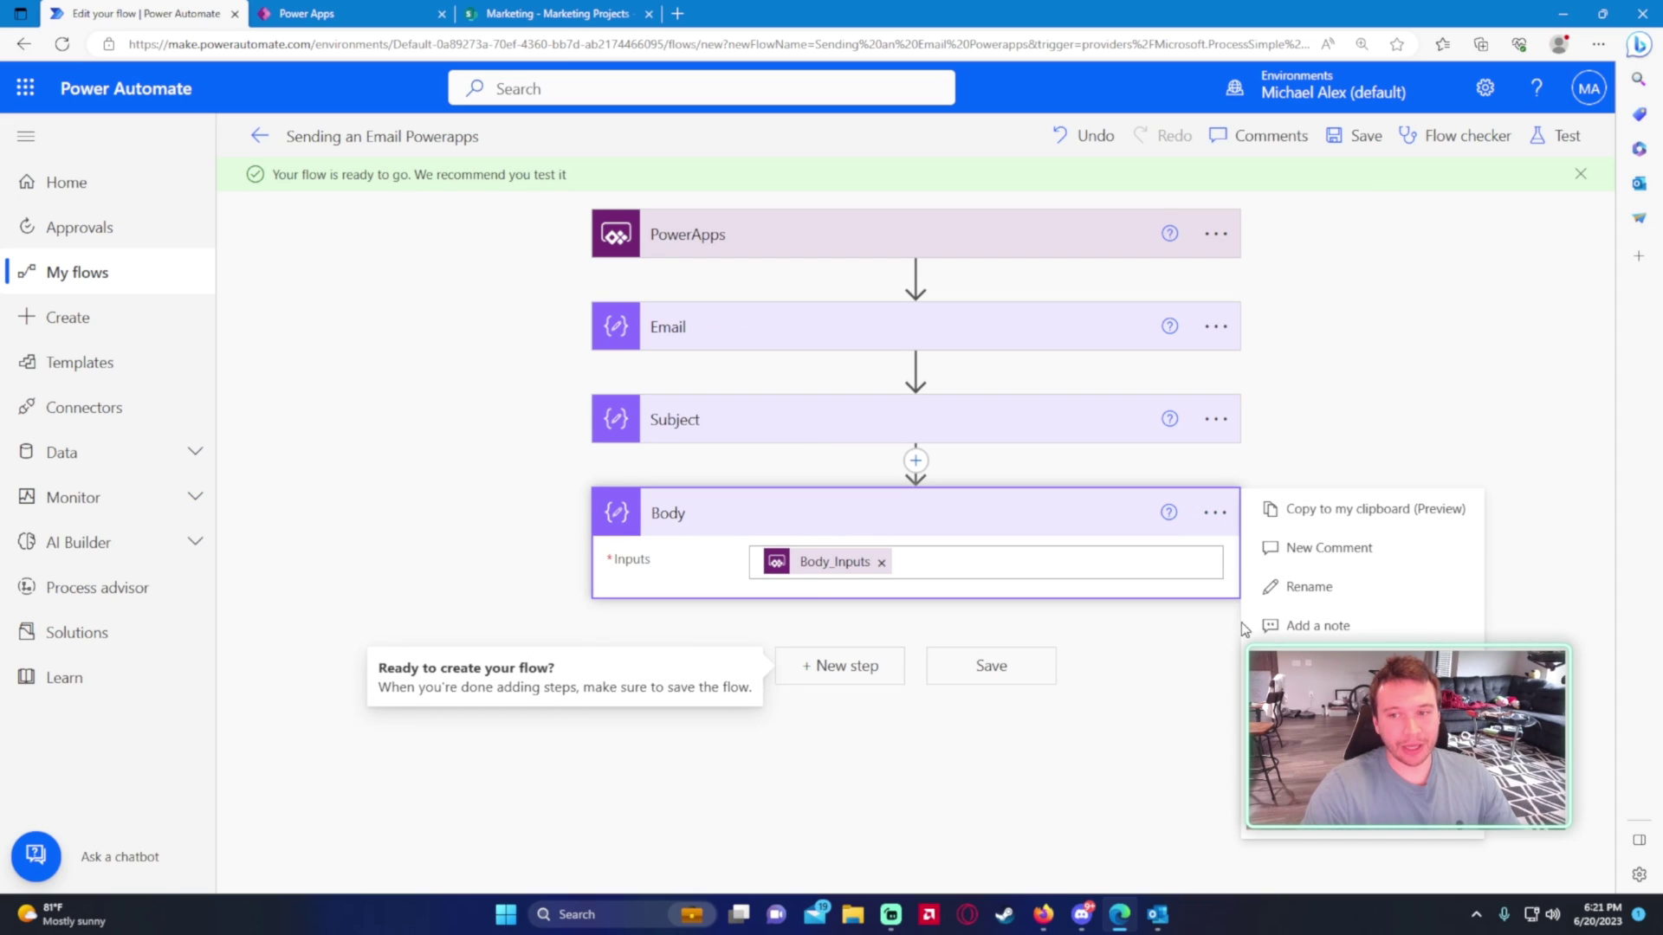
left_click(343, 15)
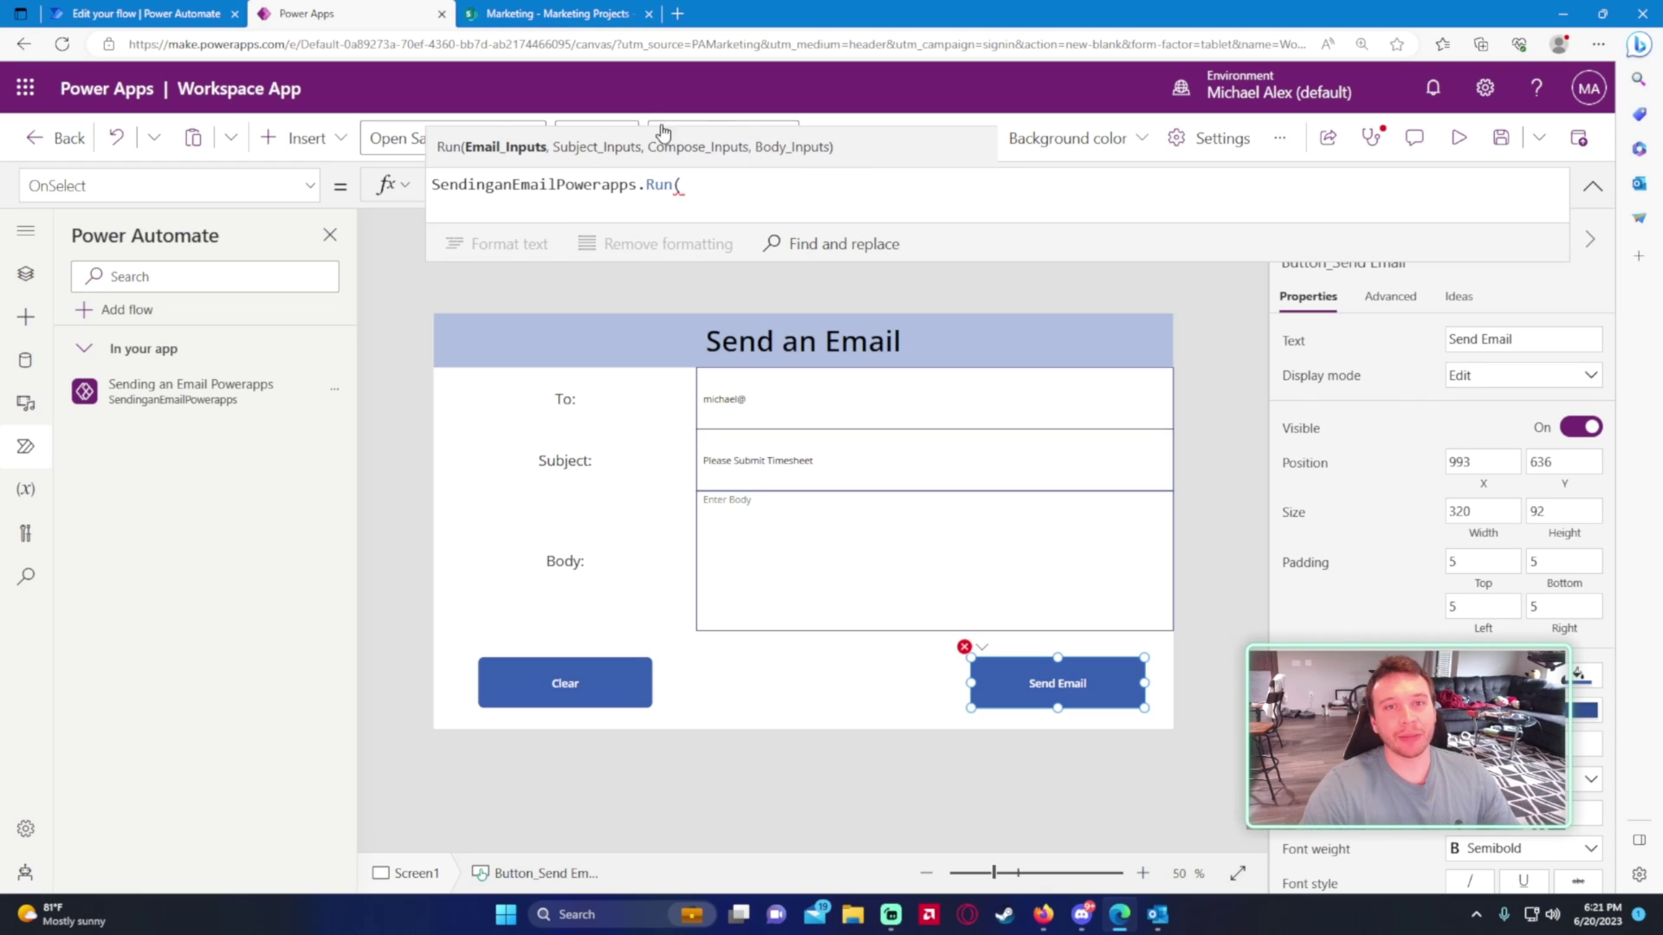
left_click(132, 12)
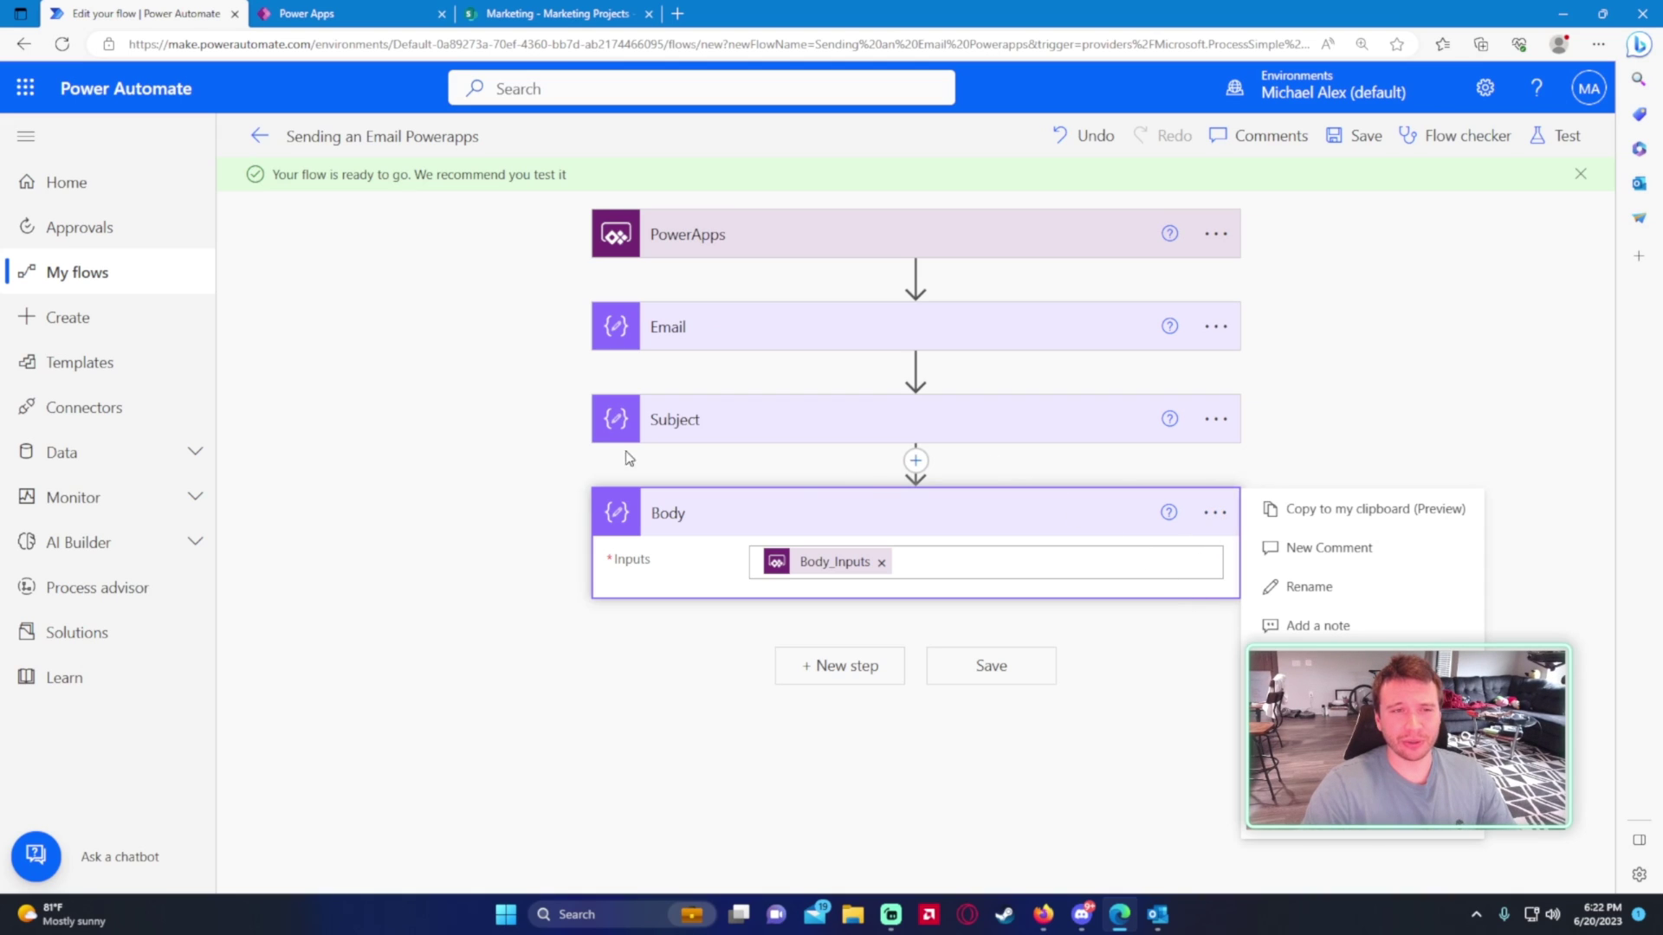
- Delete the PowerApps trigger and search the triggers for 'powerapps' to replace it
left_click(374, 395)
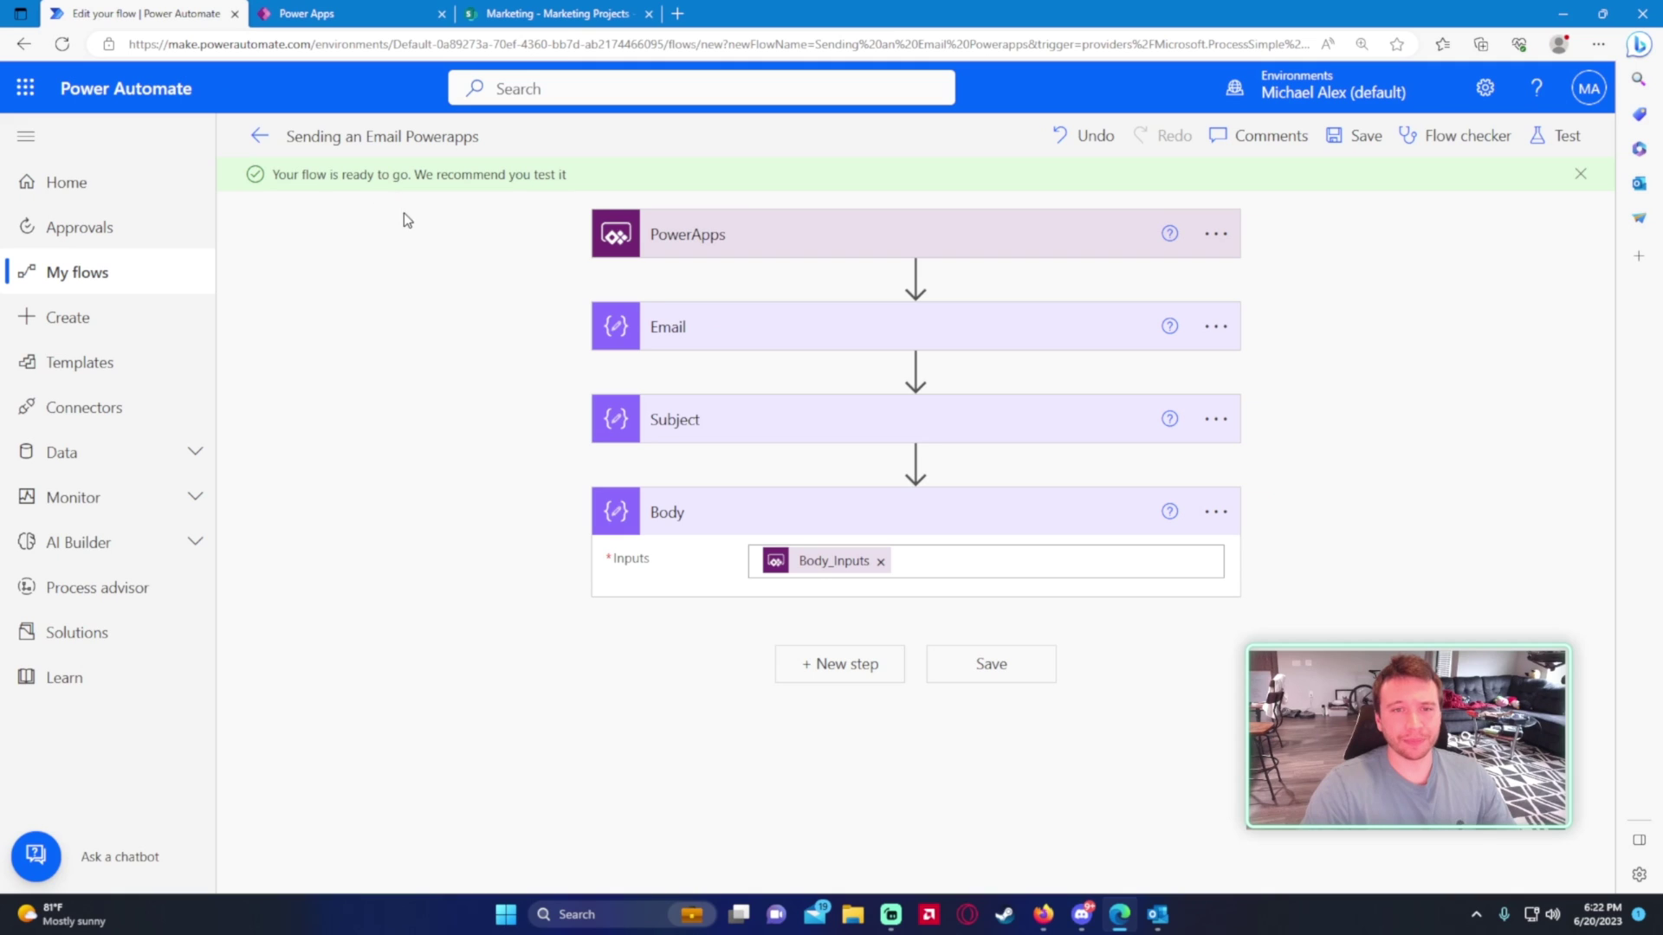
left_click(1093, 242)
left_click(1213, 237)
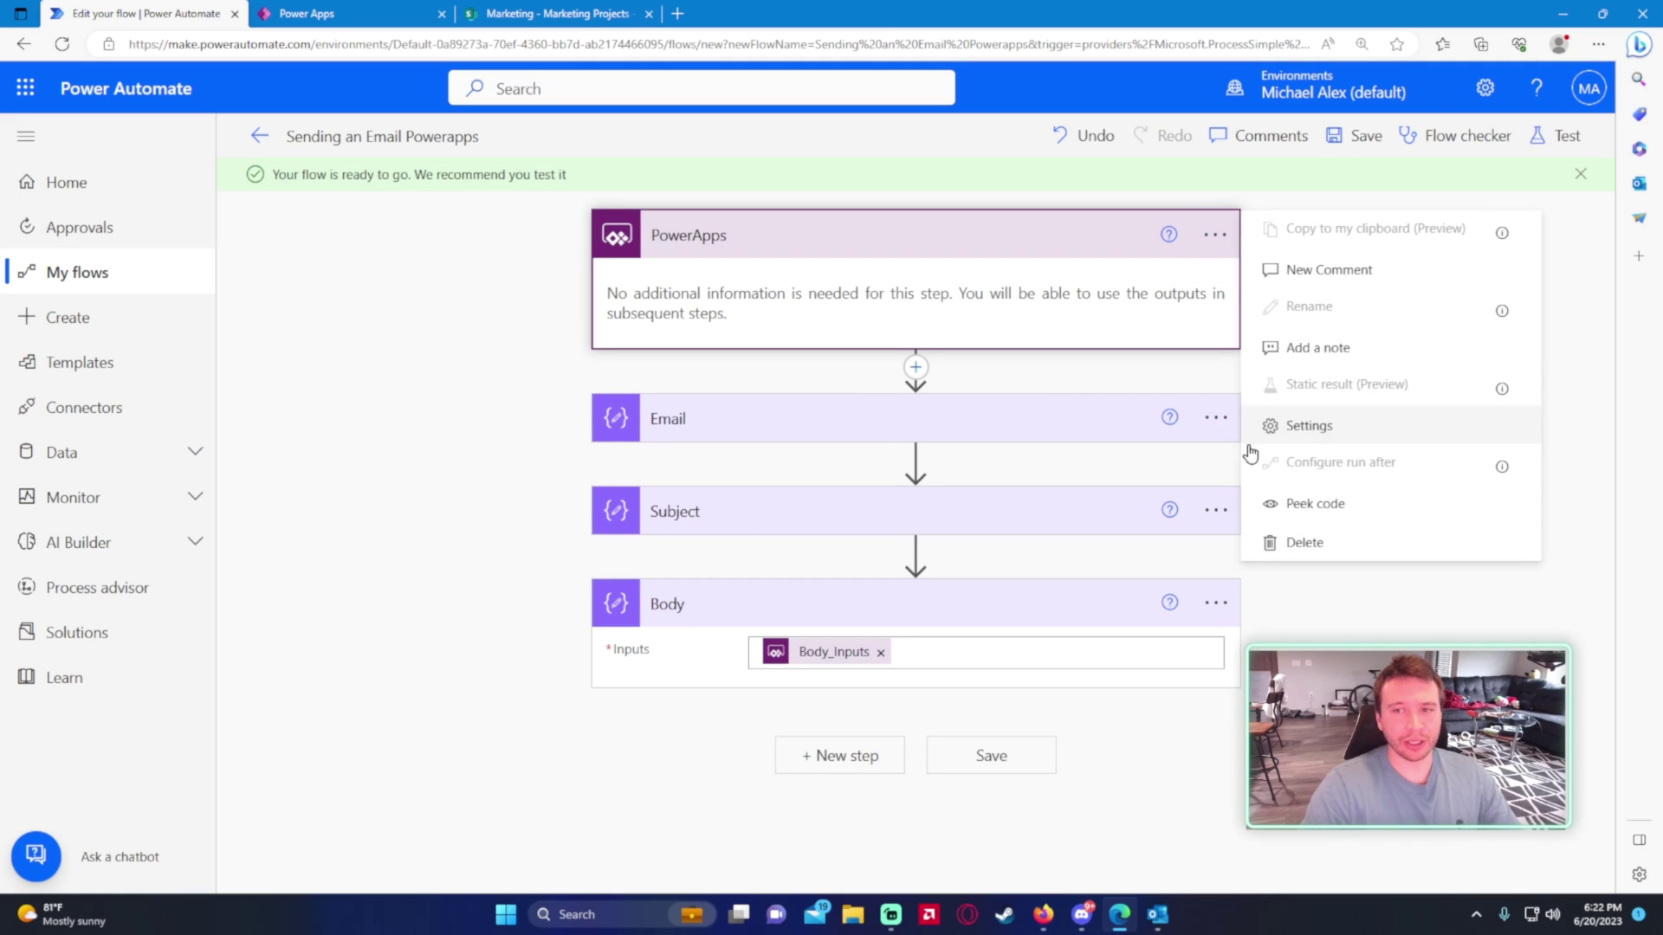
left_click(1317, 539)
left_click(800, 528)
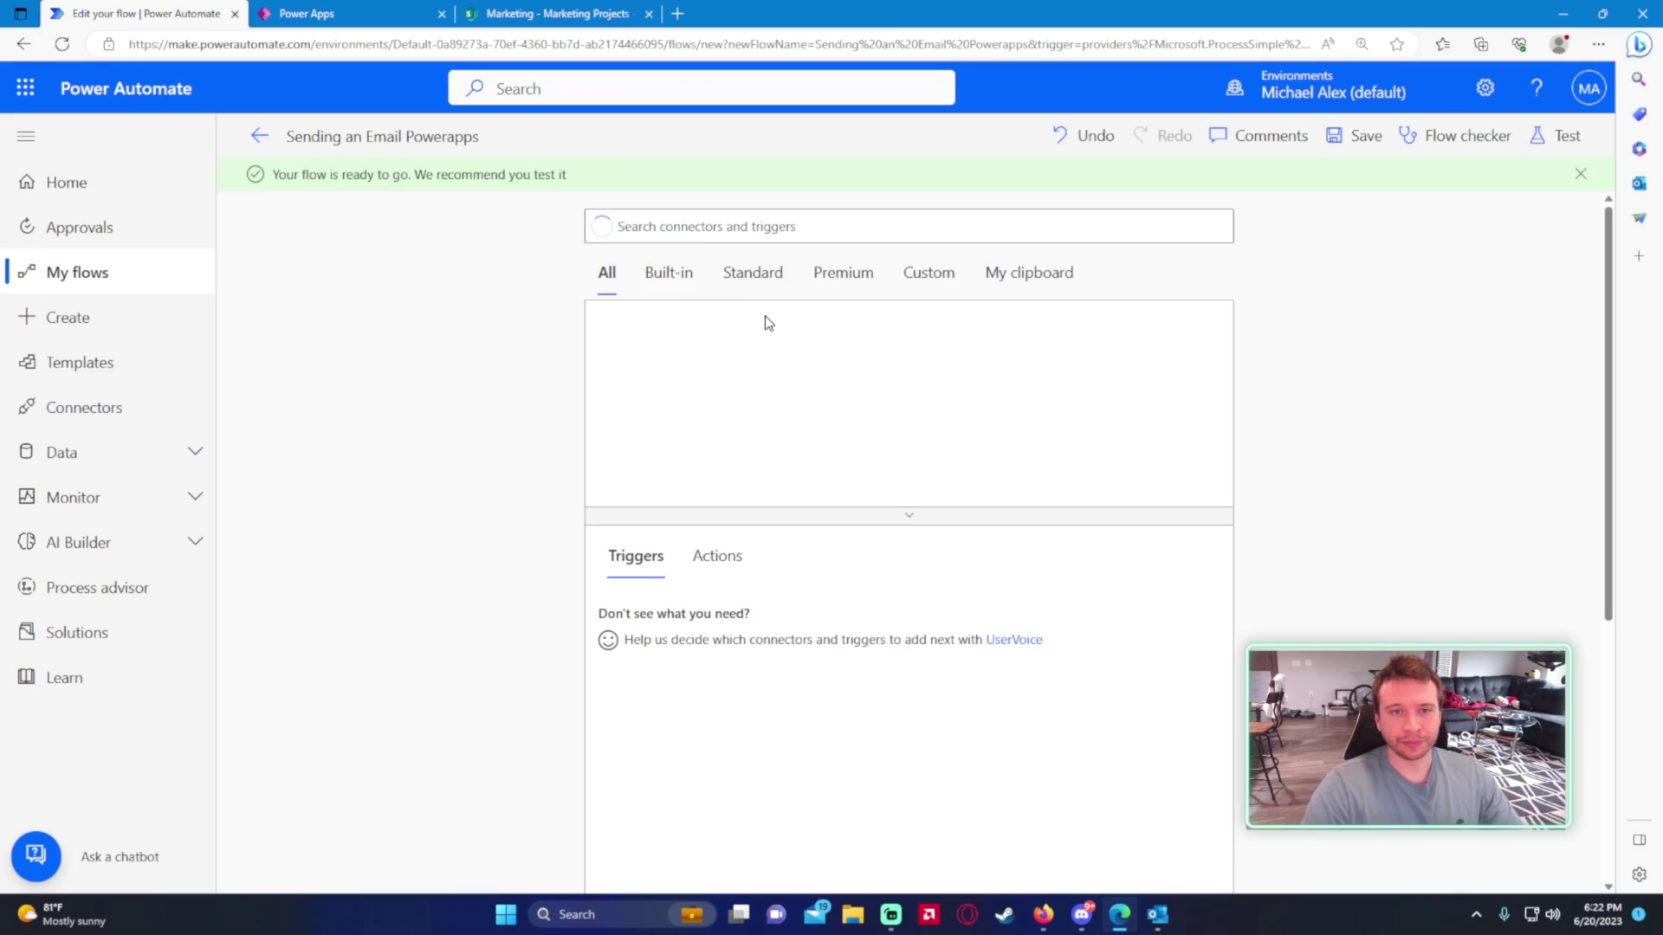
left_click(797, 221)
type("powerapps")
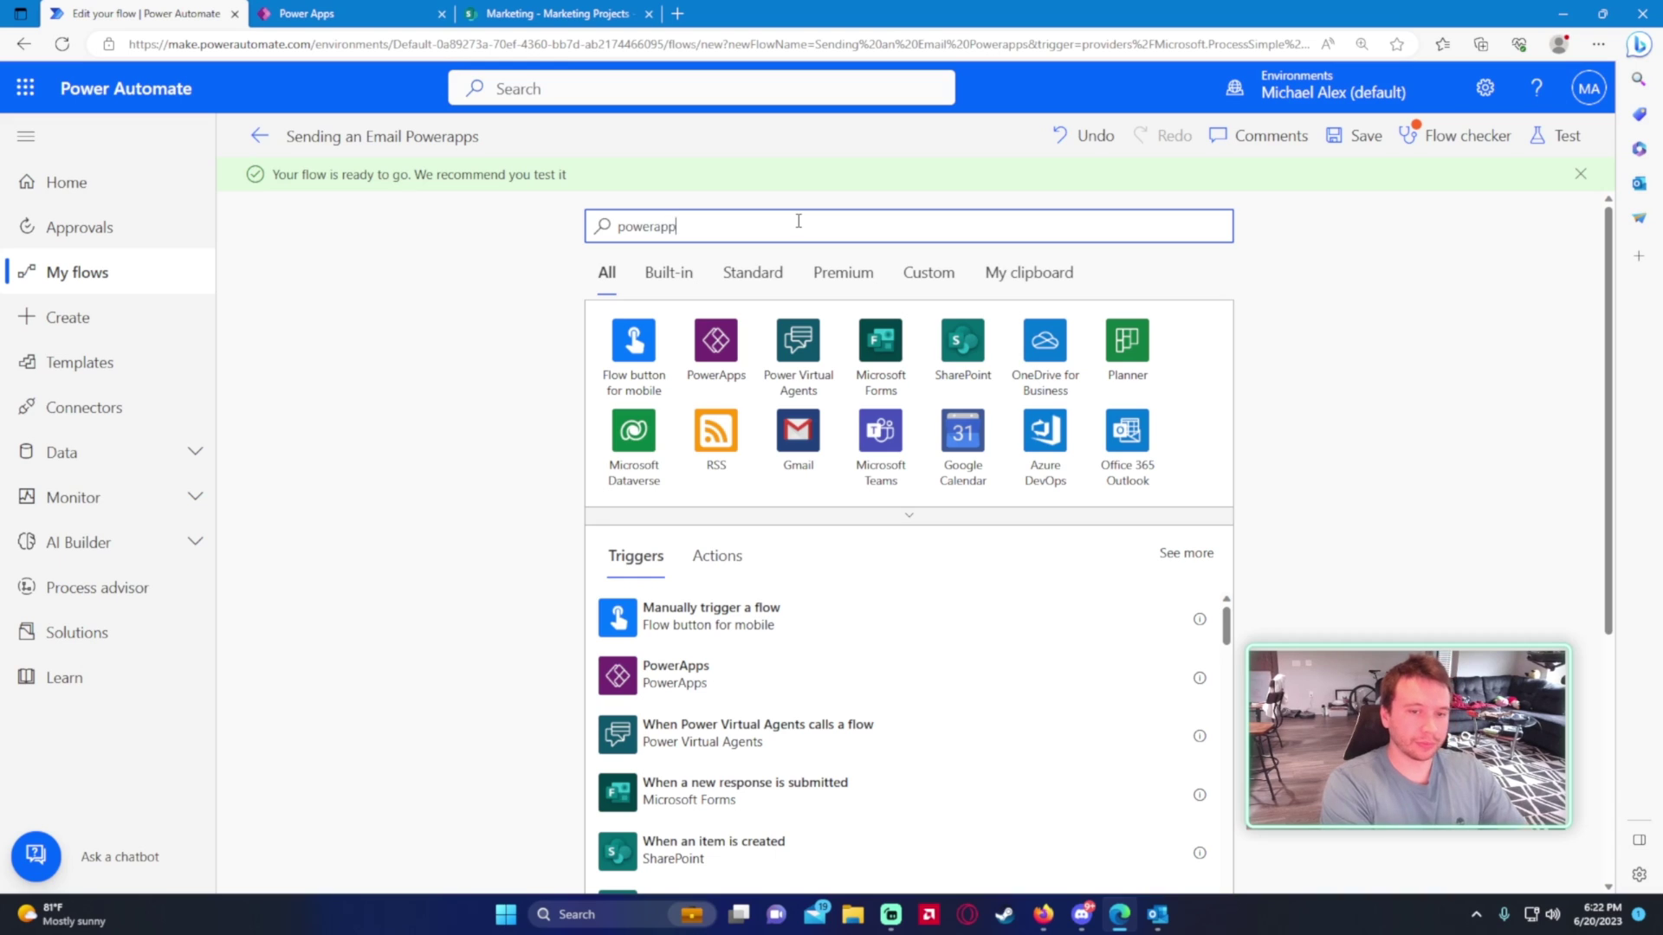
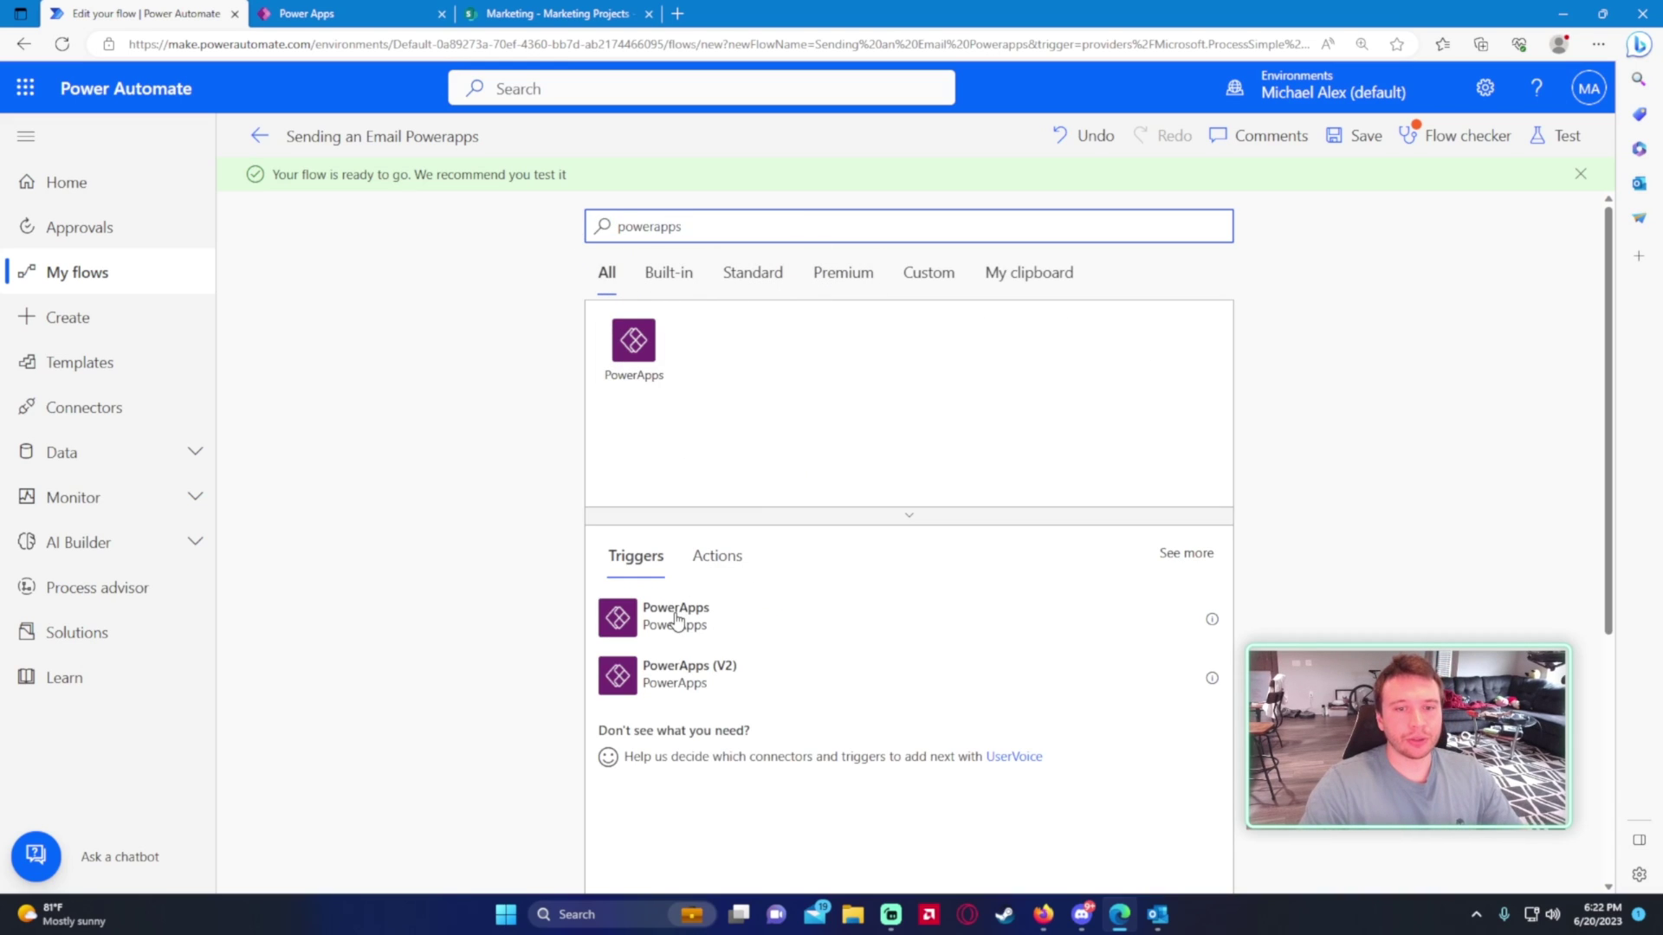
- Start the flow from the PowerApps trigger and have PowerApps supply the Email step's input
left_click(671, 618)
left_click(727, 426)
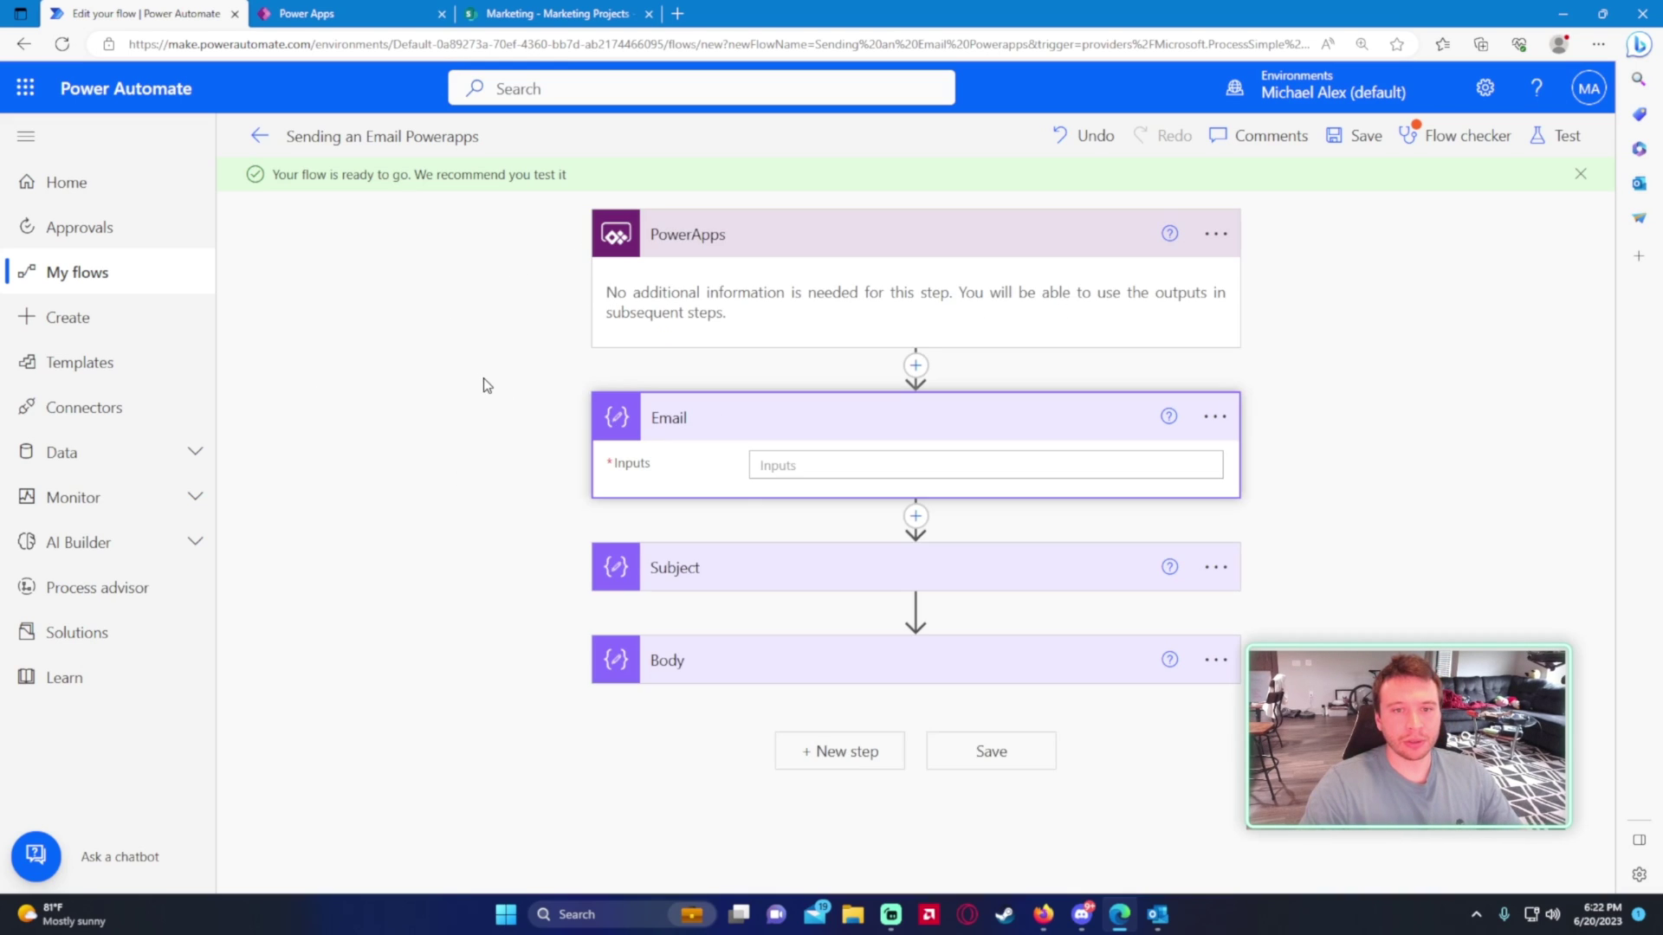
left_click(731, 563)
left_click(736, 748)
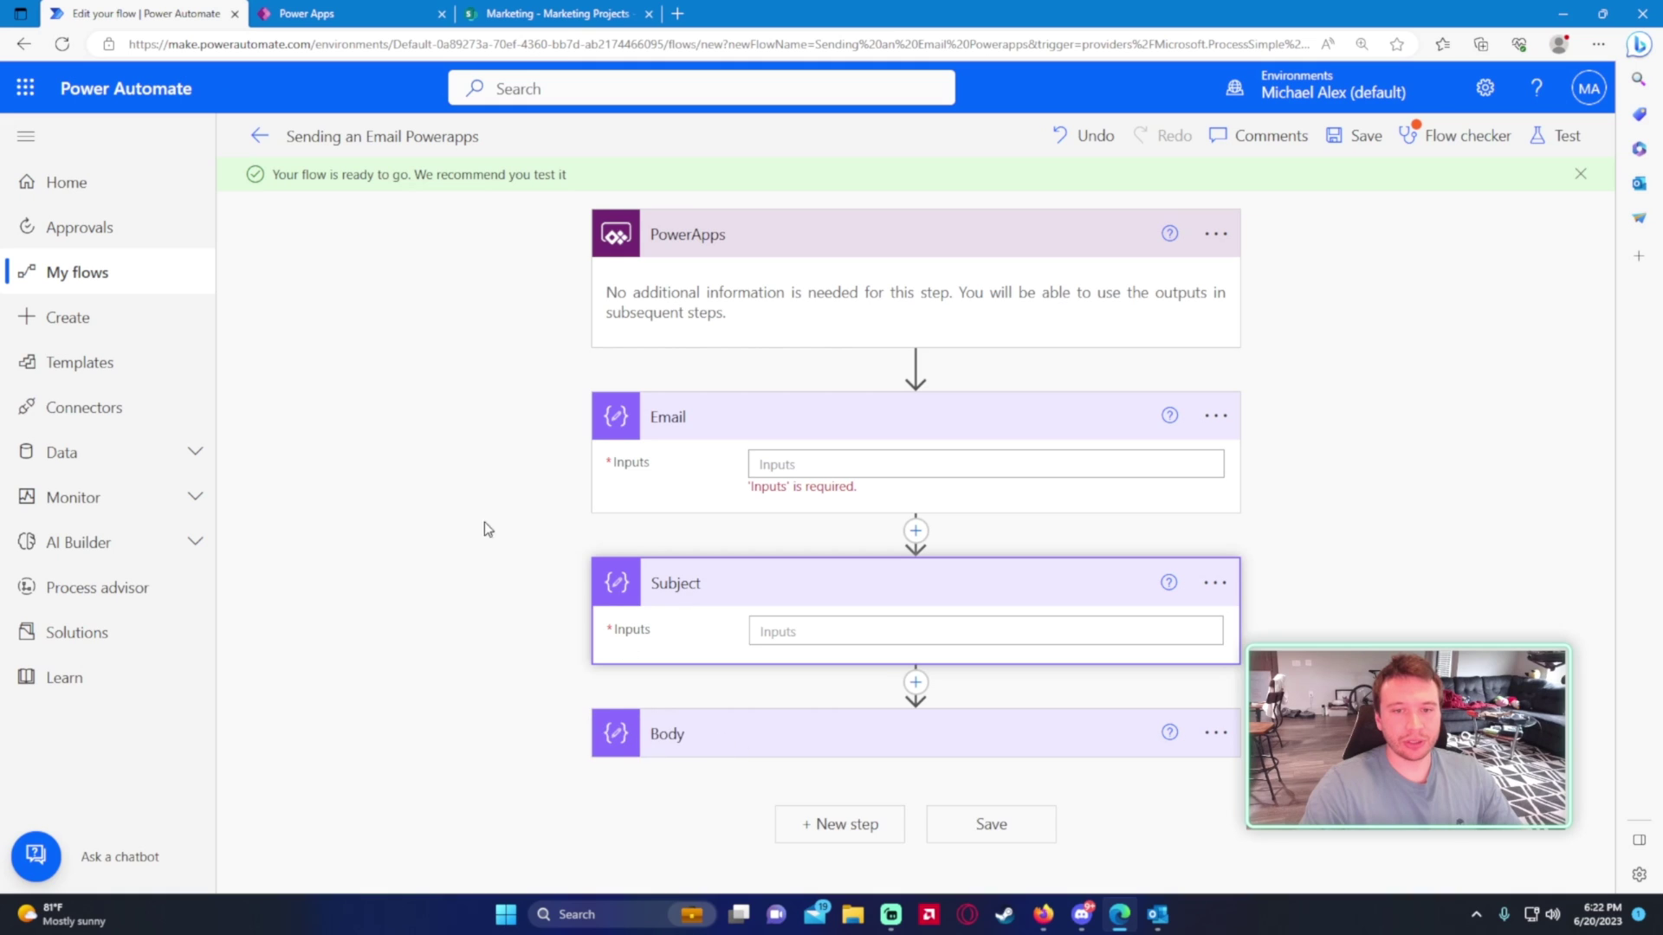
left_click(850, 458)
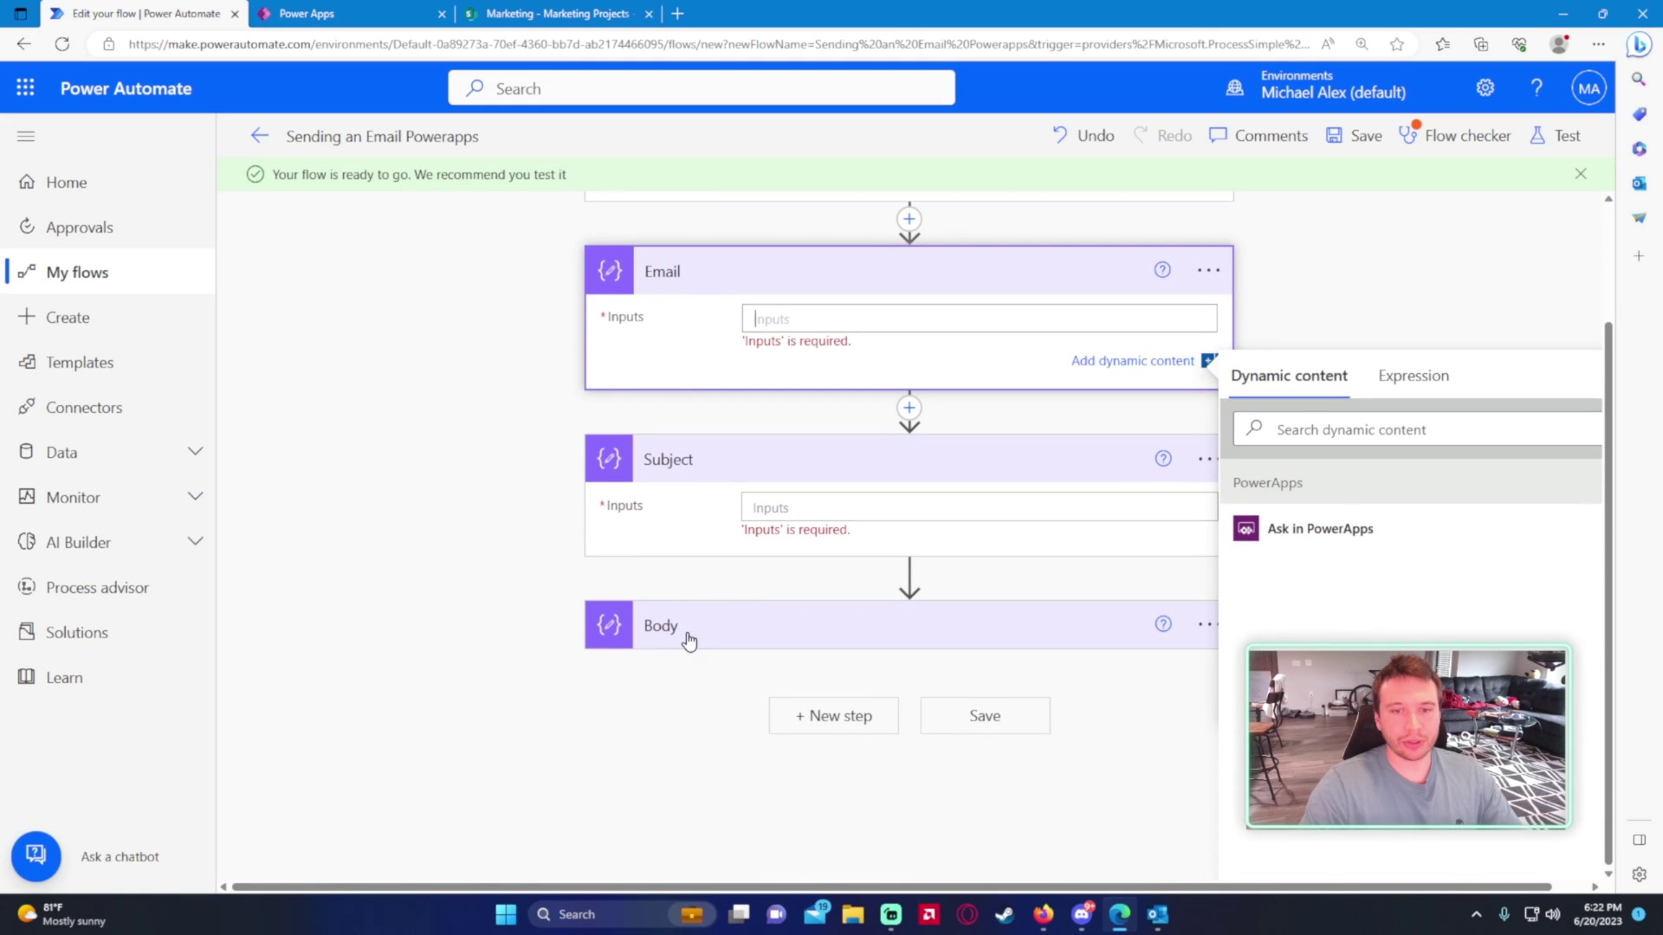
left_click(687, 640)
left_click(824, 408)
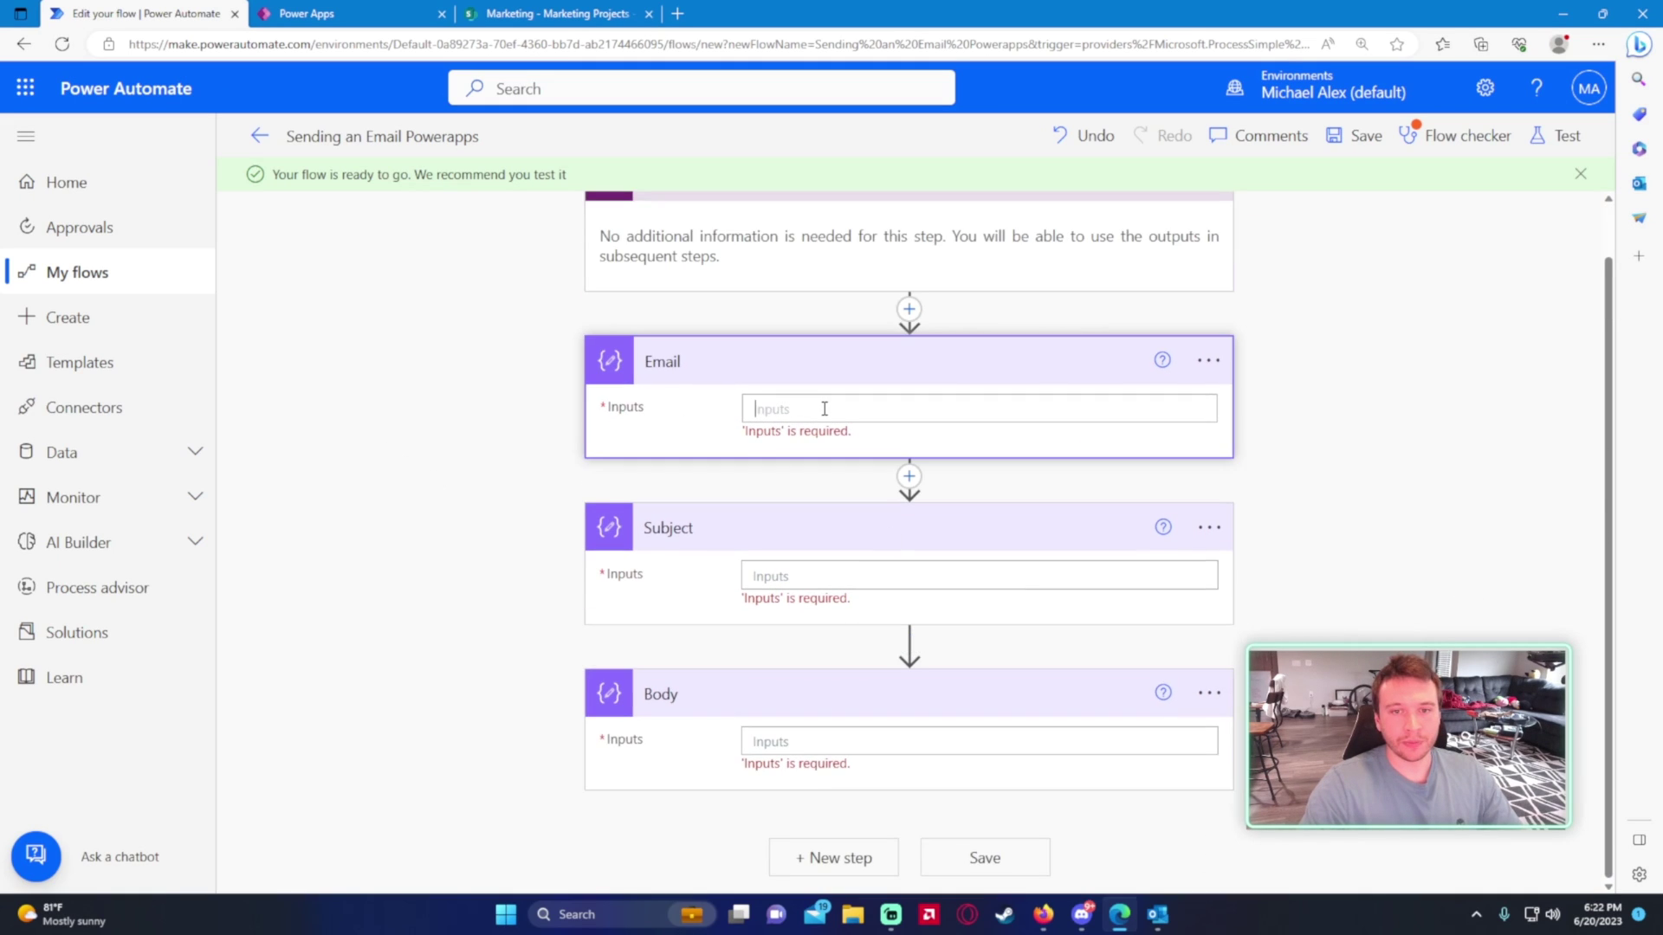
left_click(1357, 630)
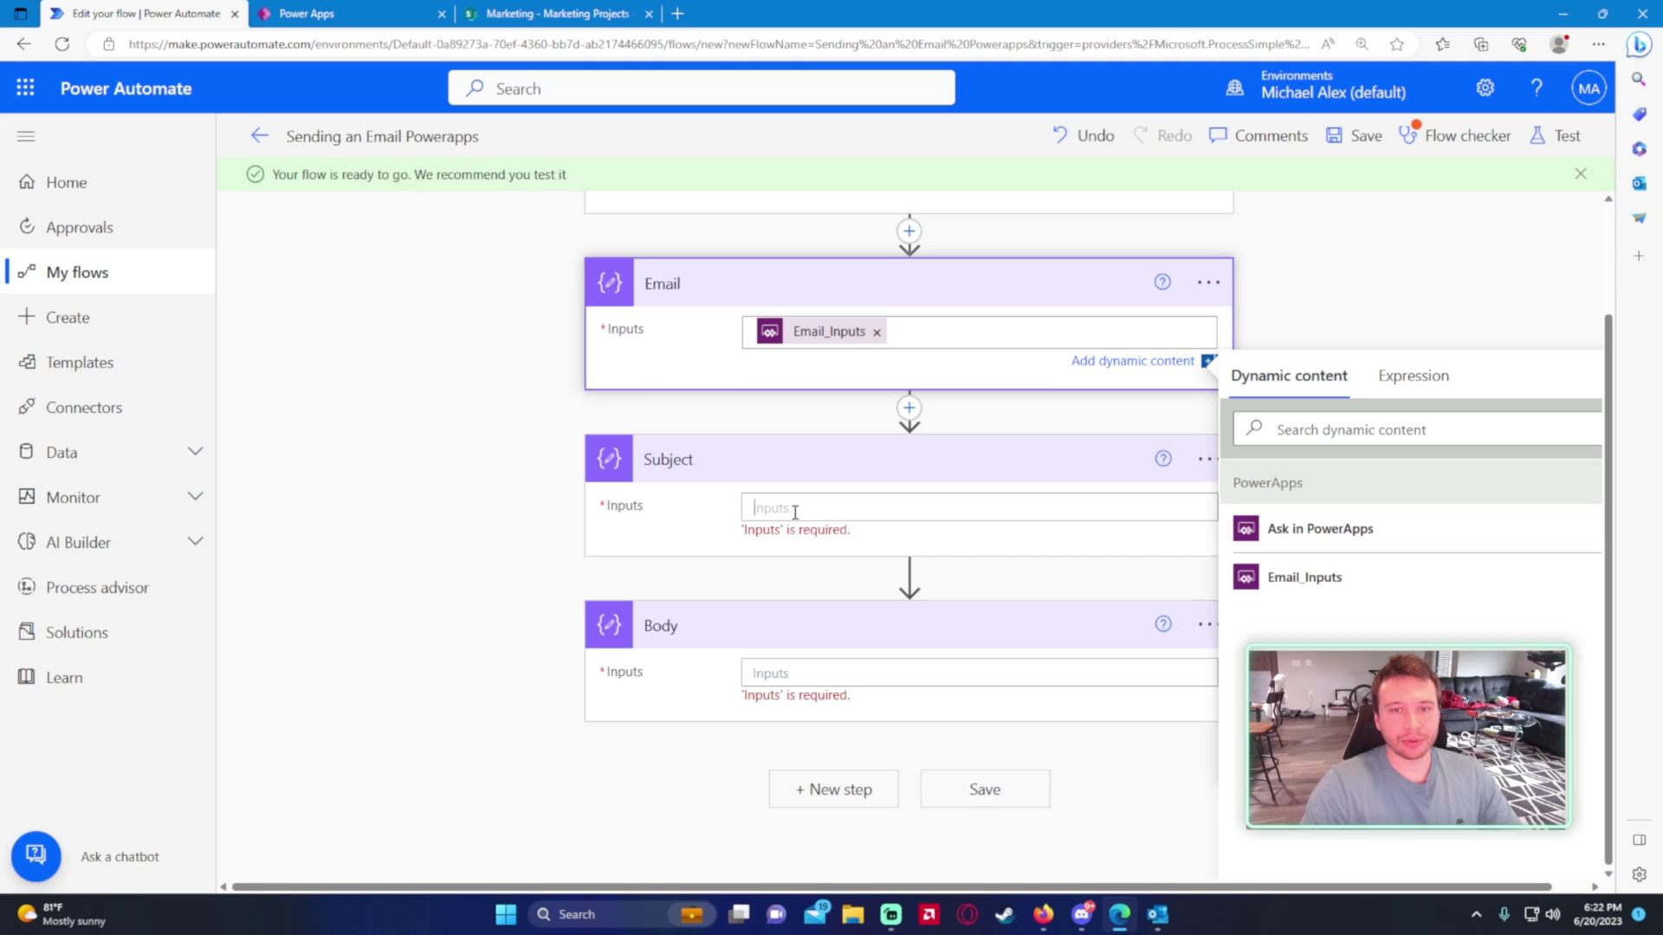
- Have PowerApps supply the Subject and Body step inputs and save the flow
left_click(791, 508)
left_click(1239, 805)
left_click(782, 686)
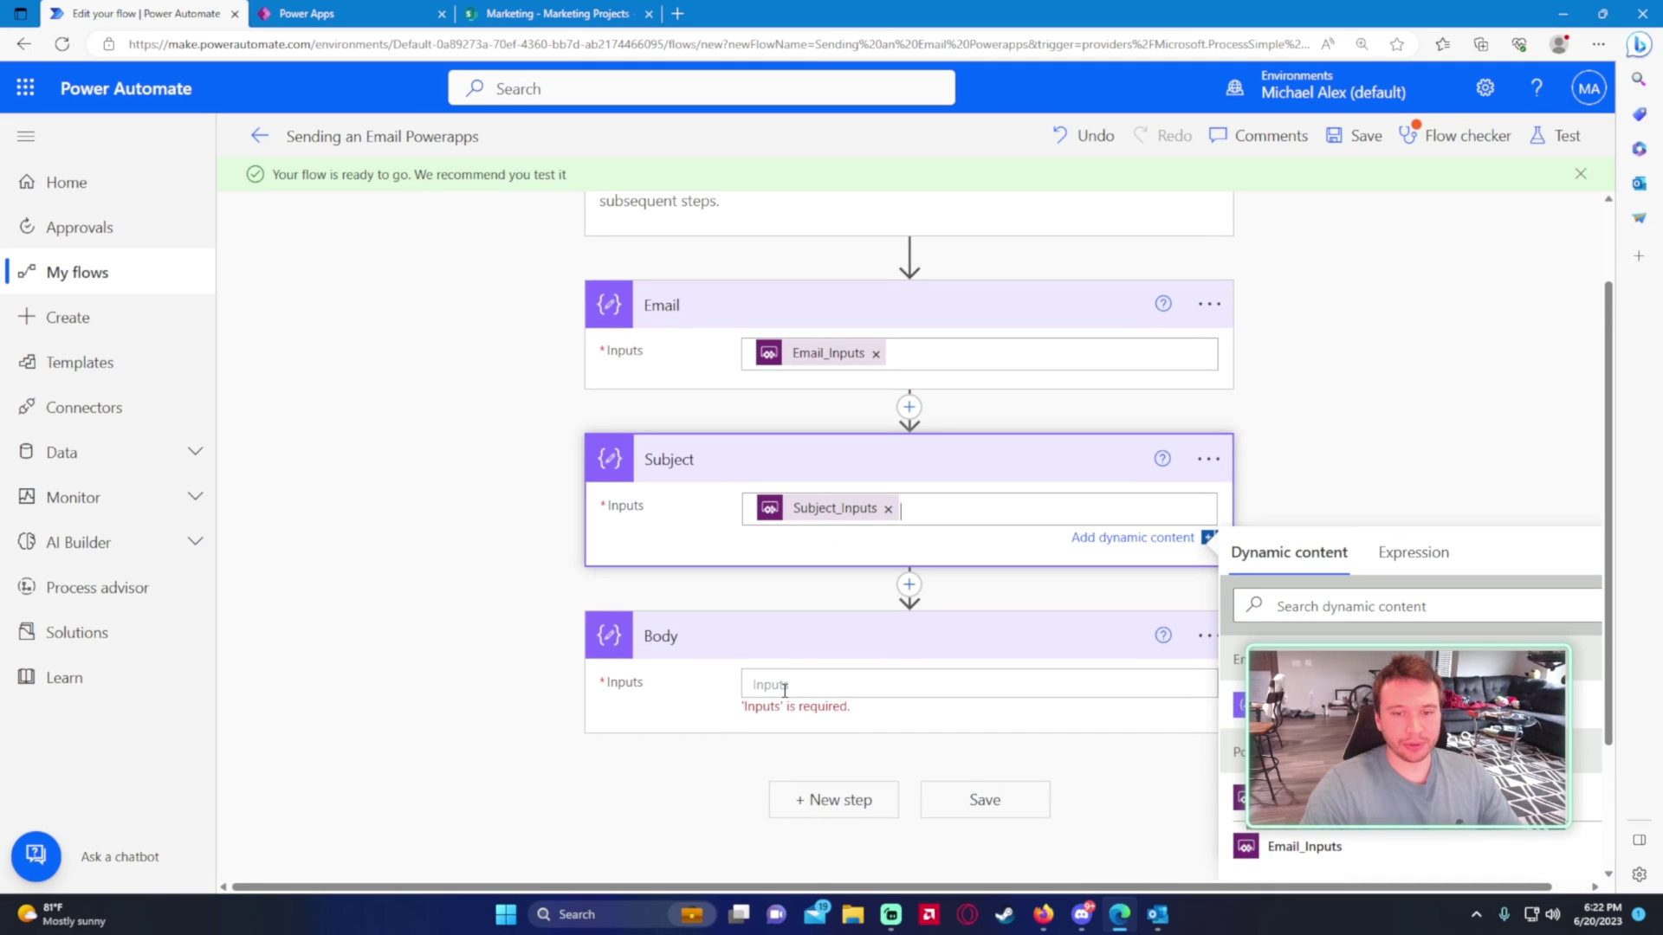
left_click(1239, 730)
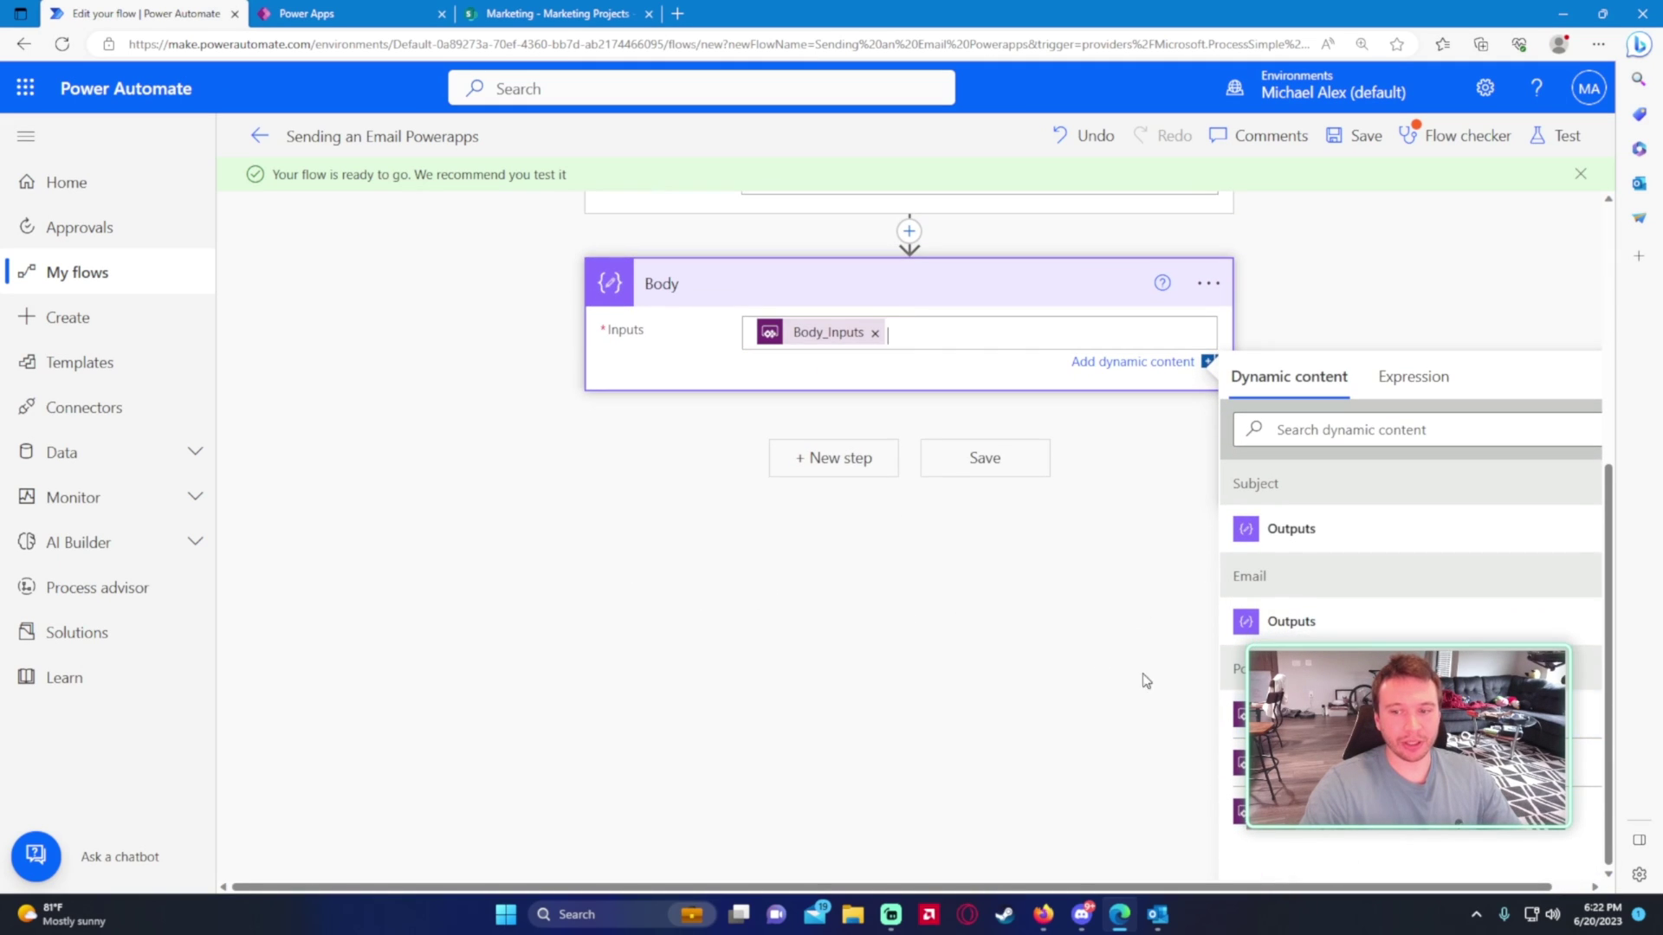
left_click(1000, 467)
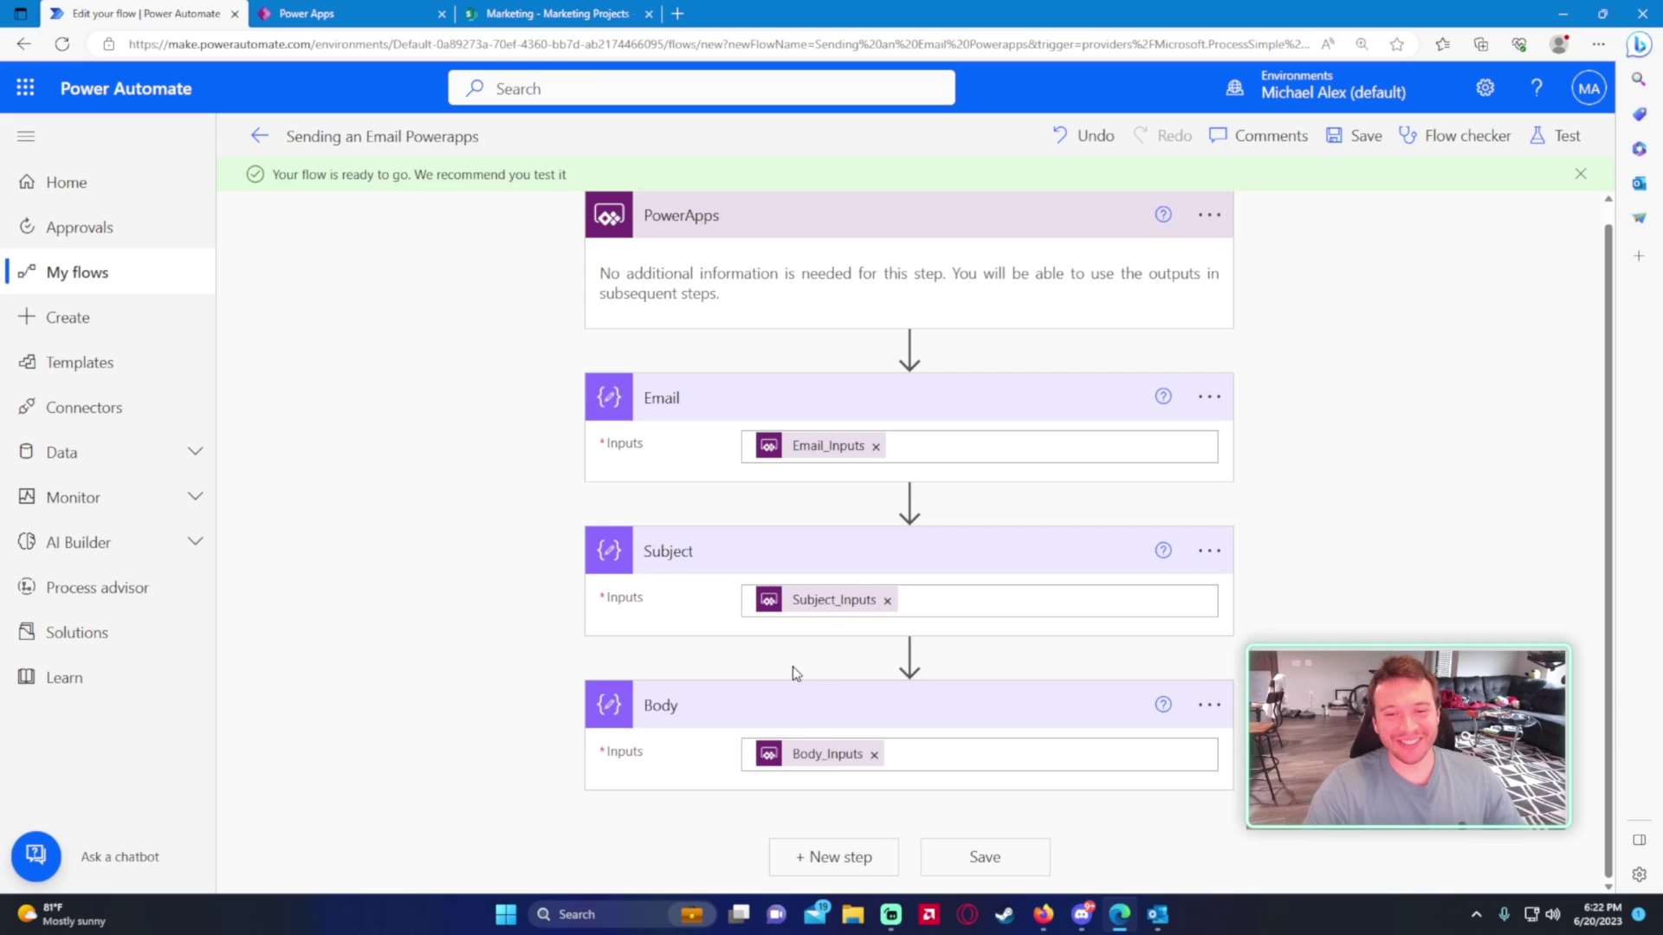
left_click(335, 12)
- Refresh the Sending an Email Powerapps flow, check its Run parameters, then remove it from the app
left_click(334, 389)
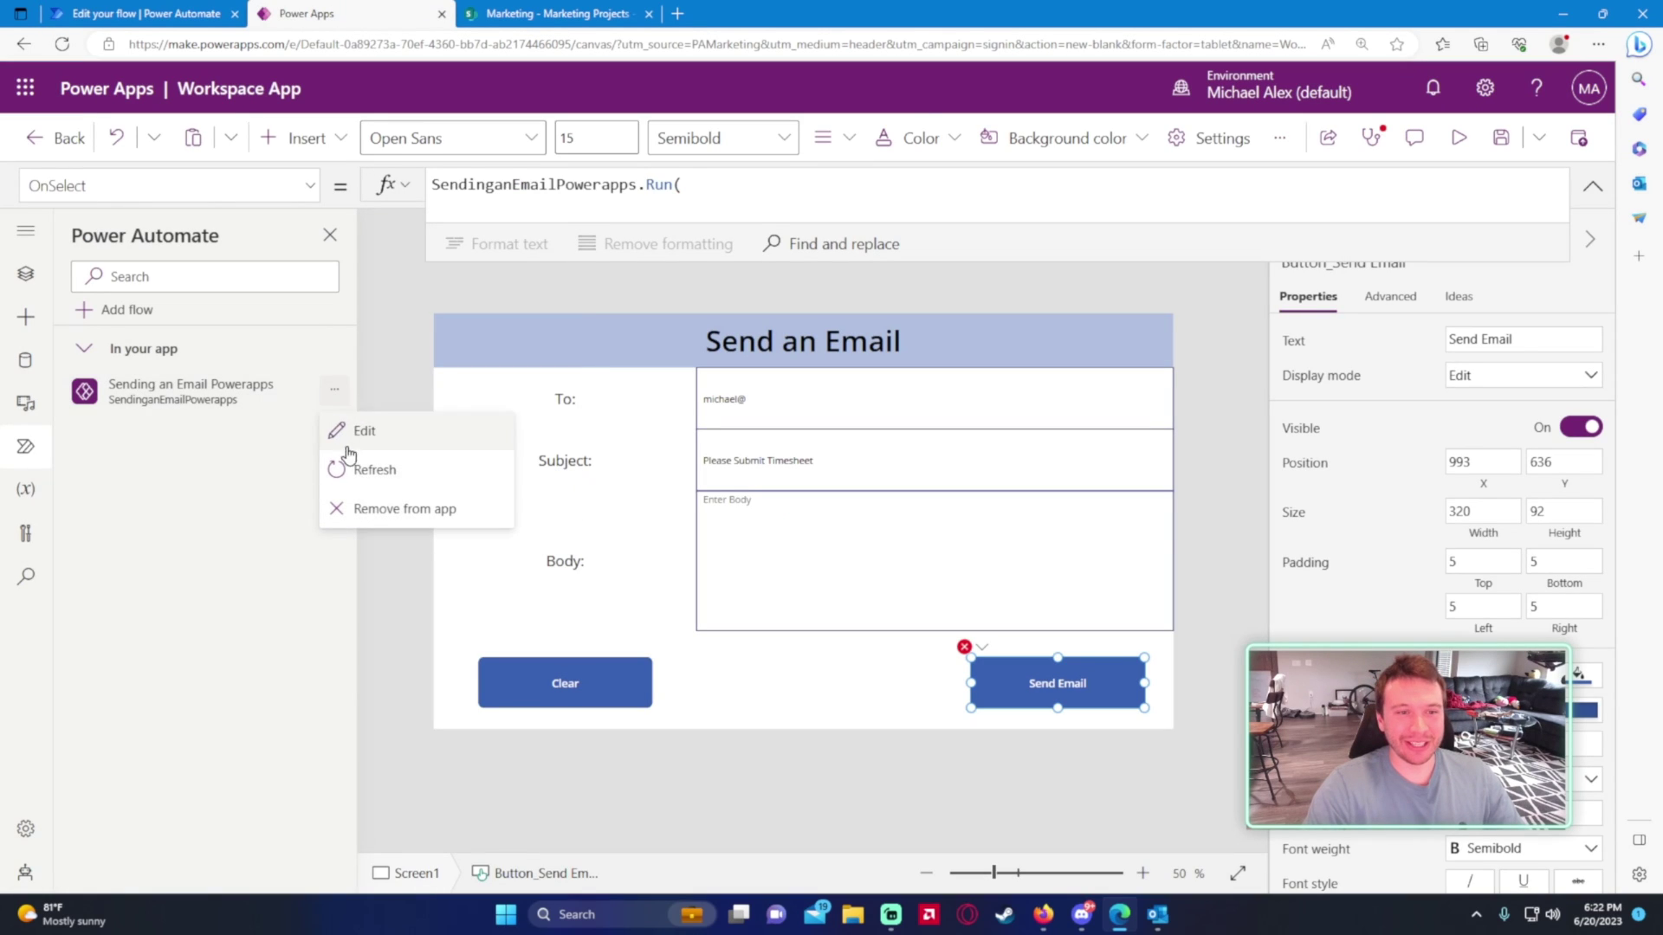
left_click(359, 479)
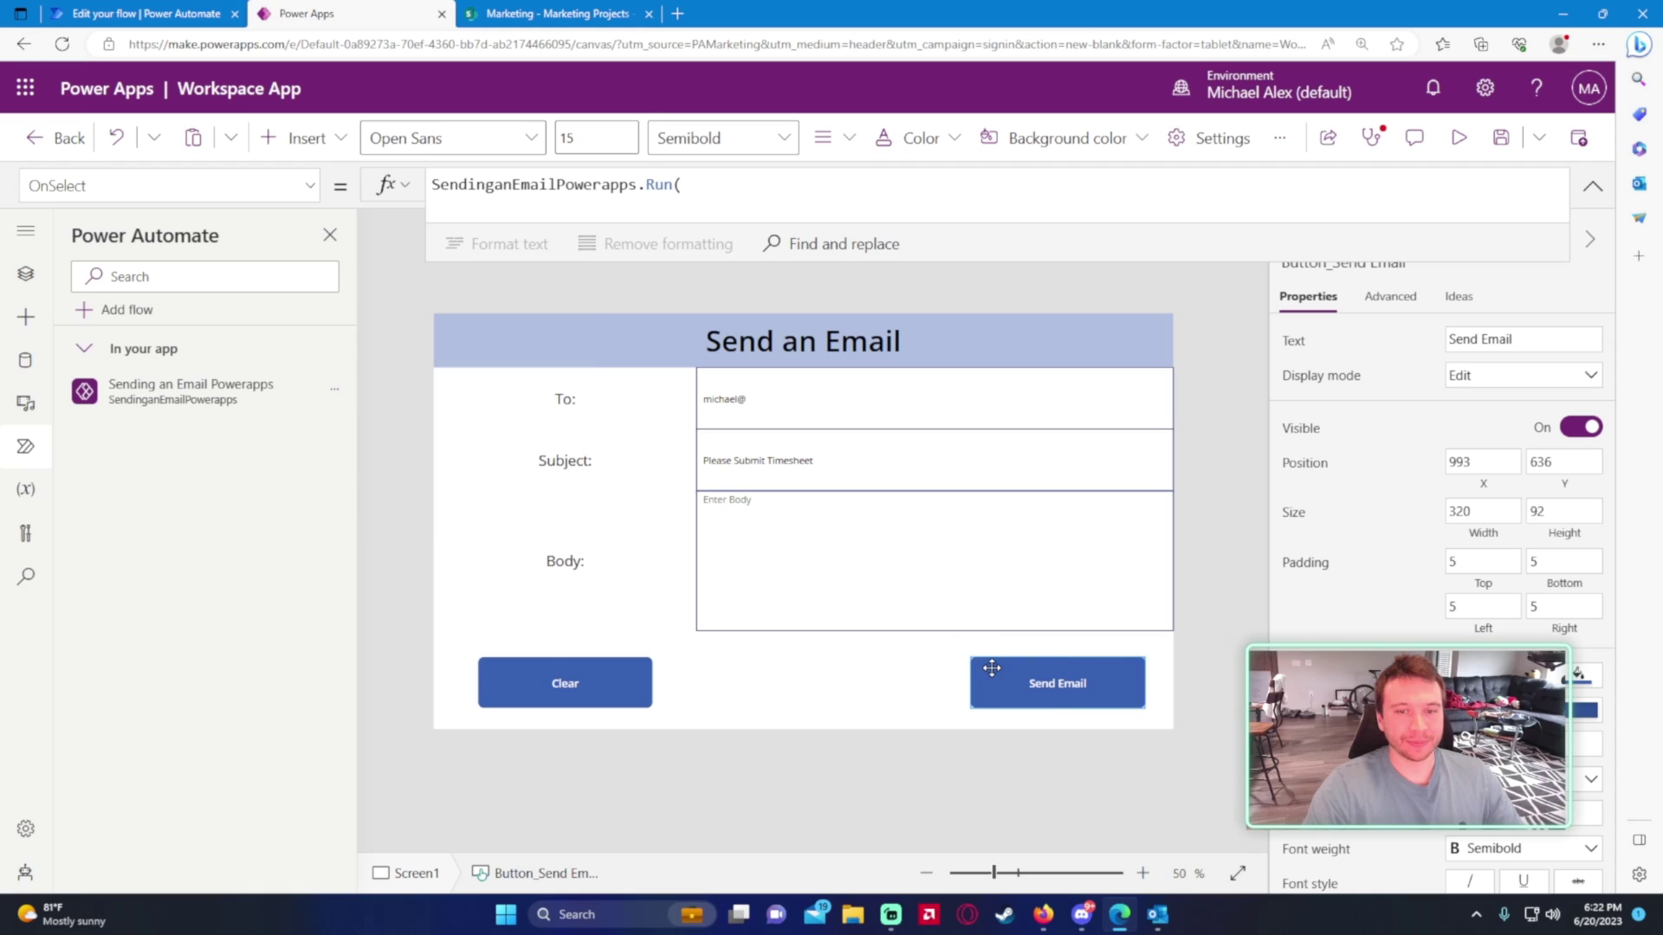
left_click(732, 185)
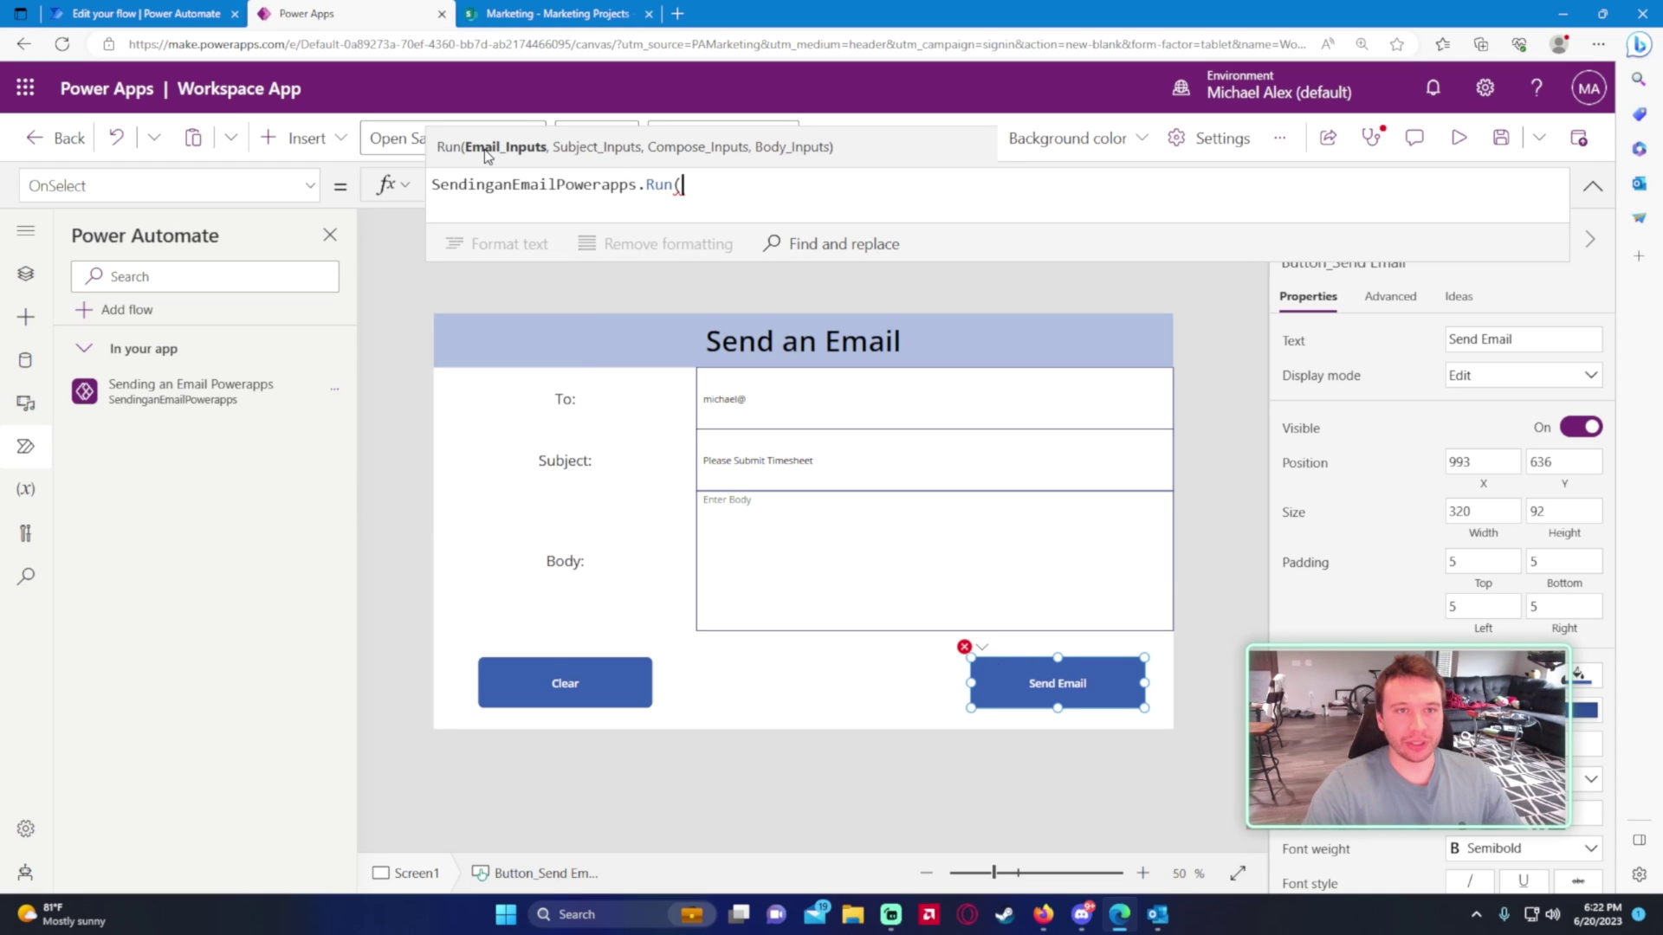
left_click(336, 392)
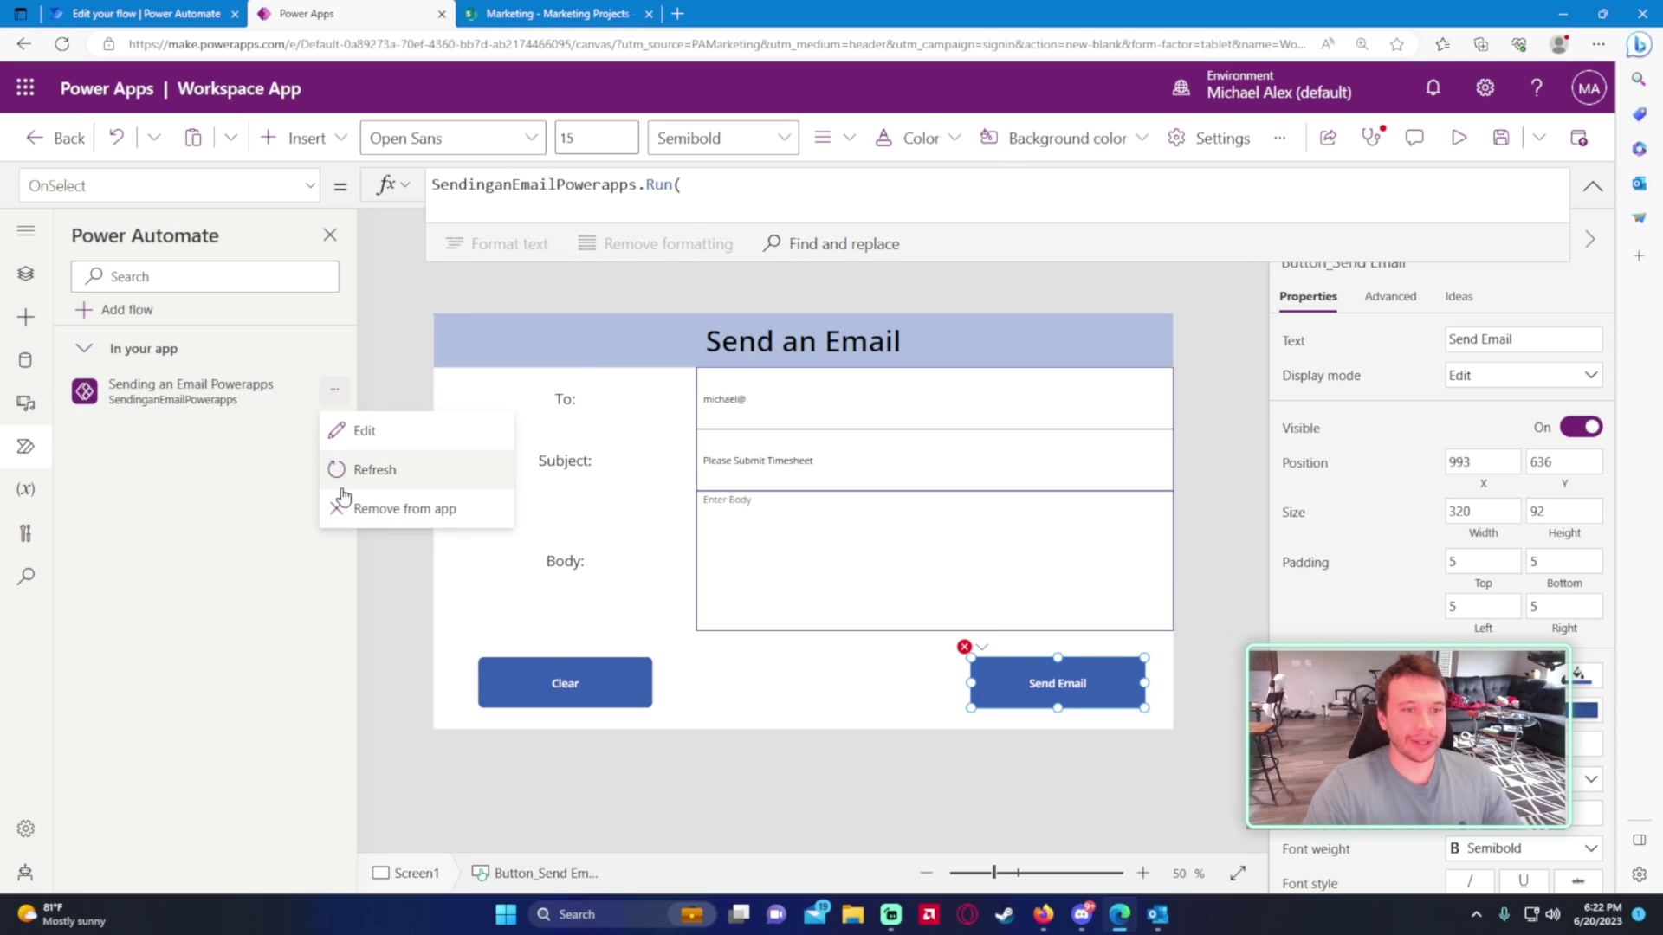
left_click(364, 505)
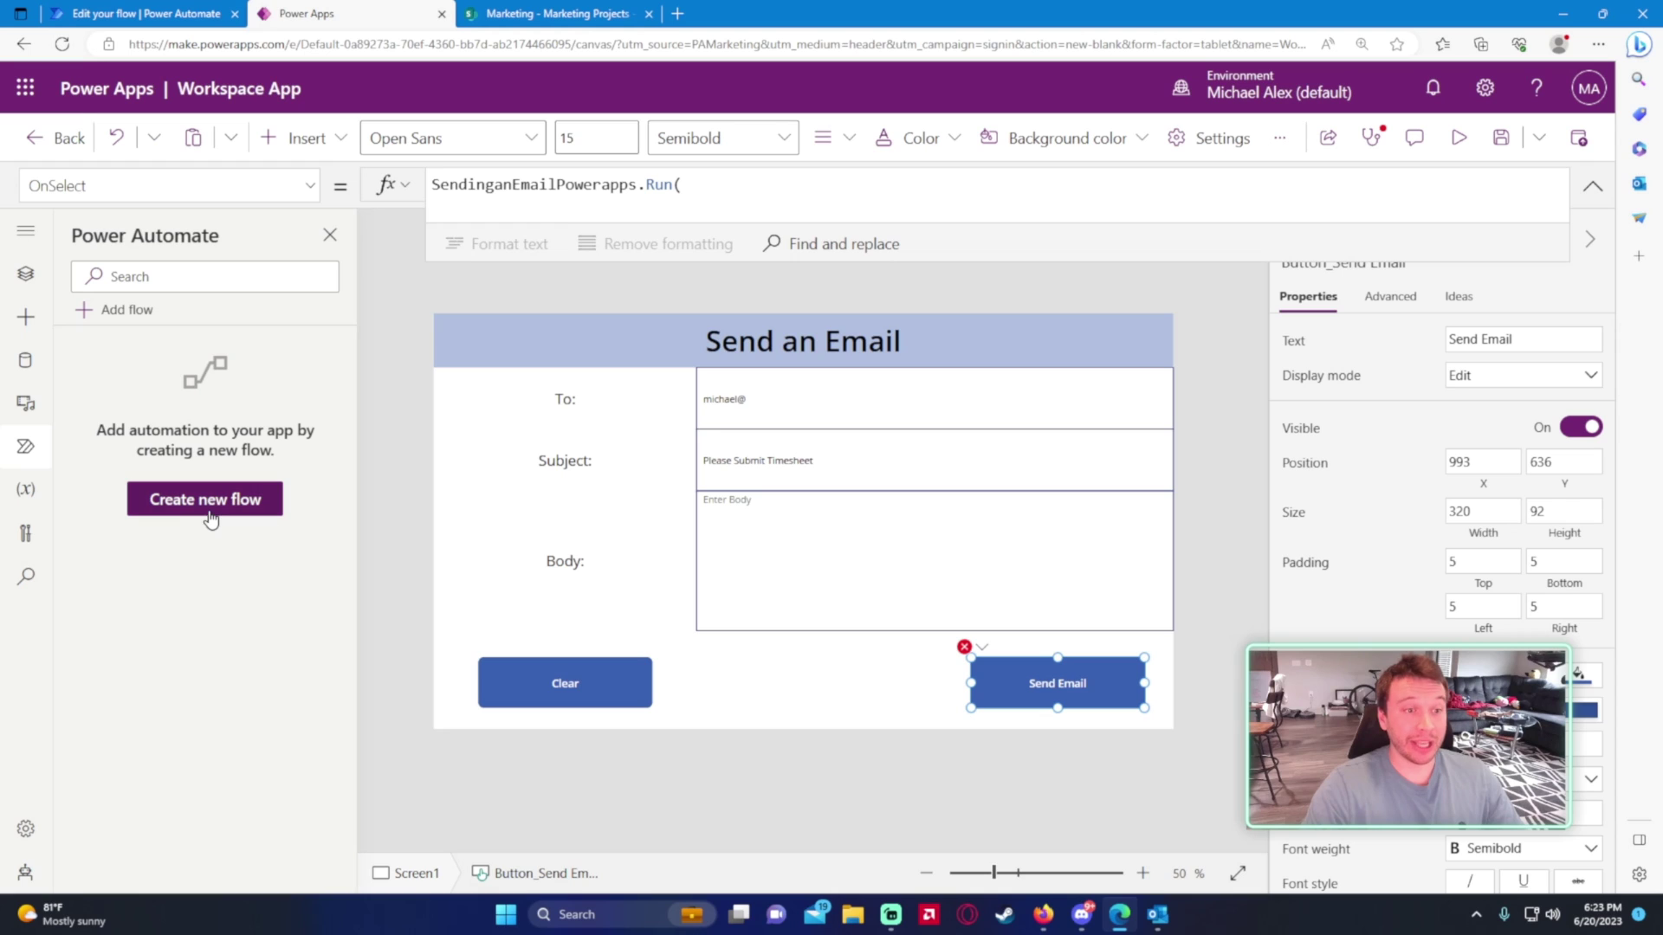
- Re-add Sending an Email Powerapps to the app from the refreshed Instant flows list
left_click(209, 506)
left_click(1200, 252)
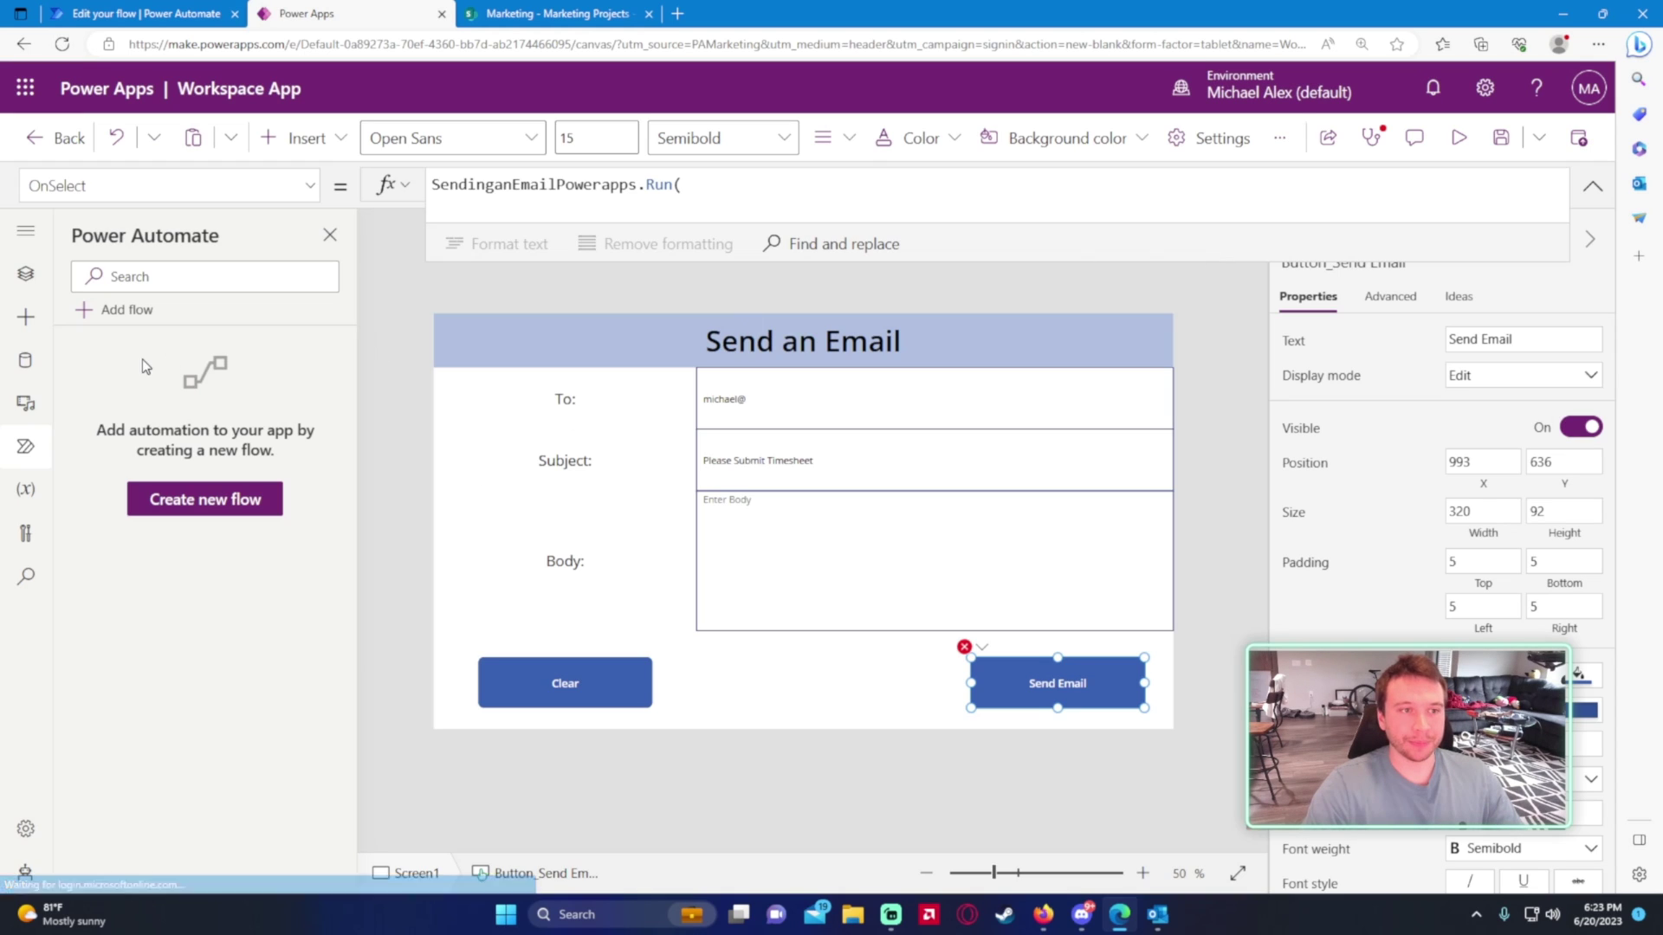
left_click(121, 309)
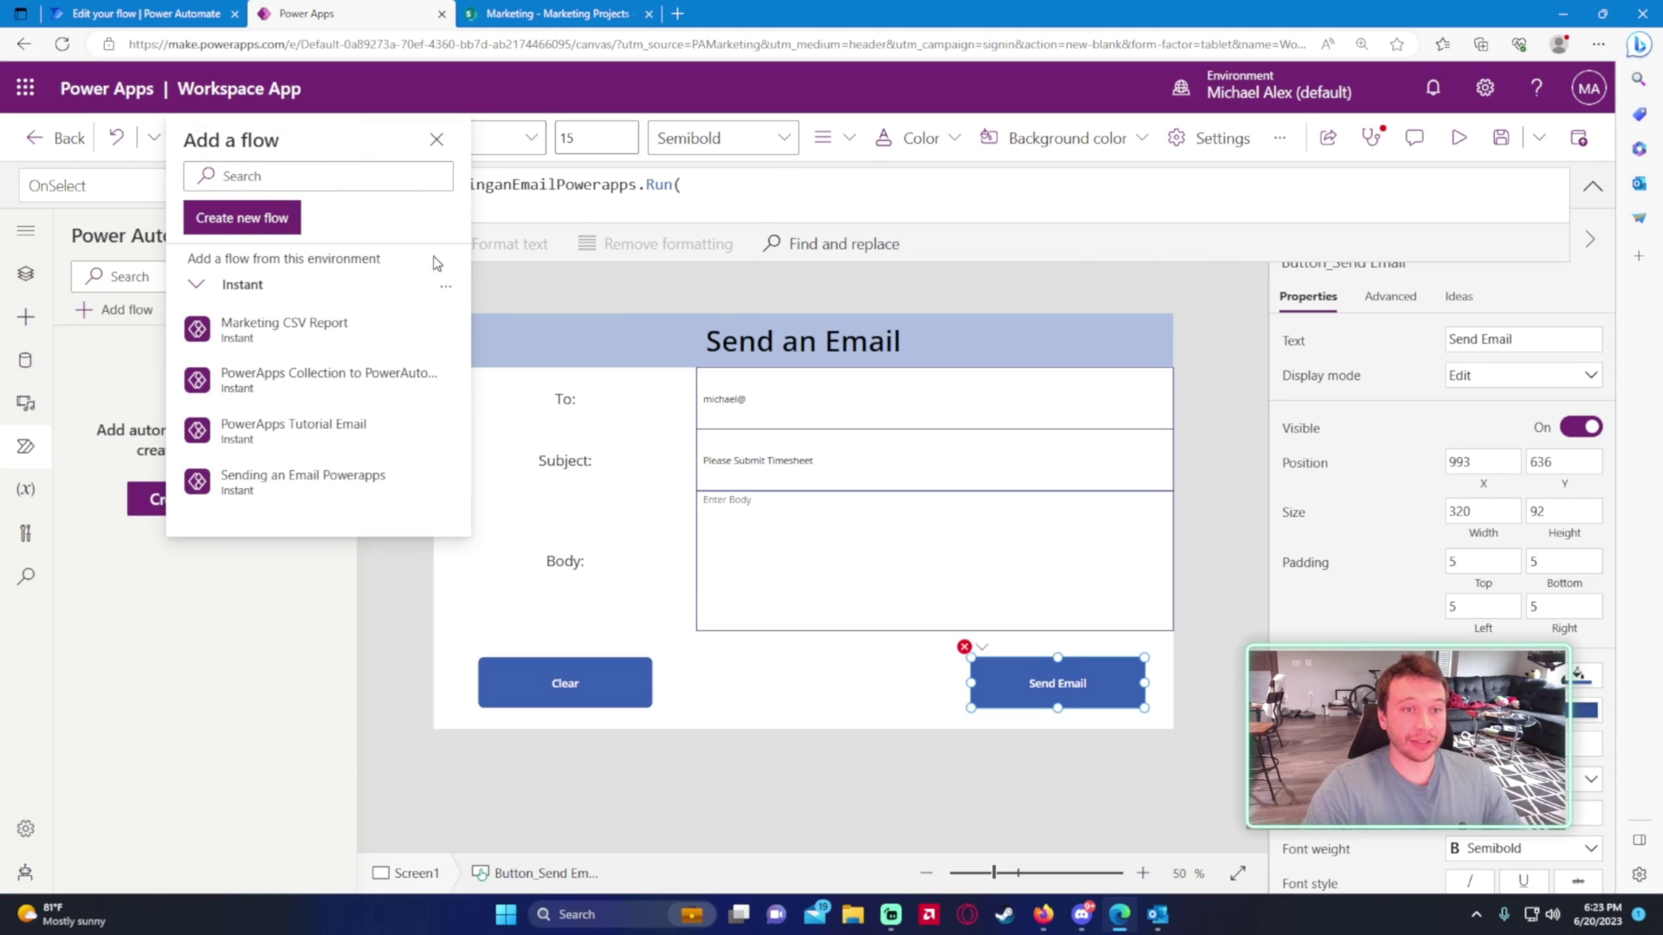
left_click(445, 285)
left_click(472, 322)
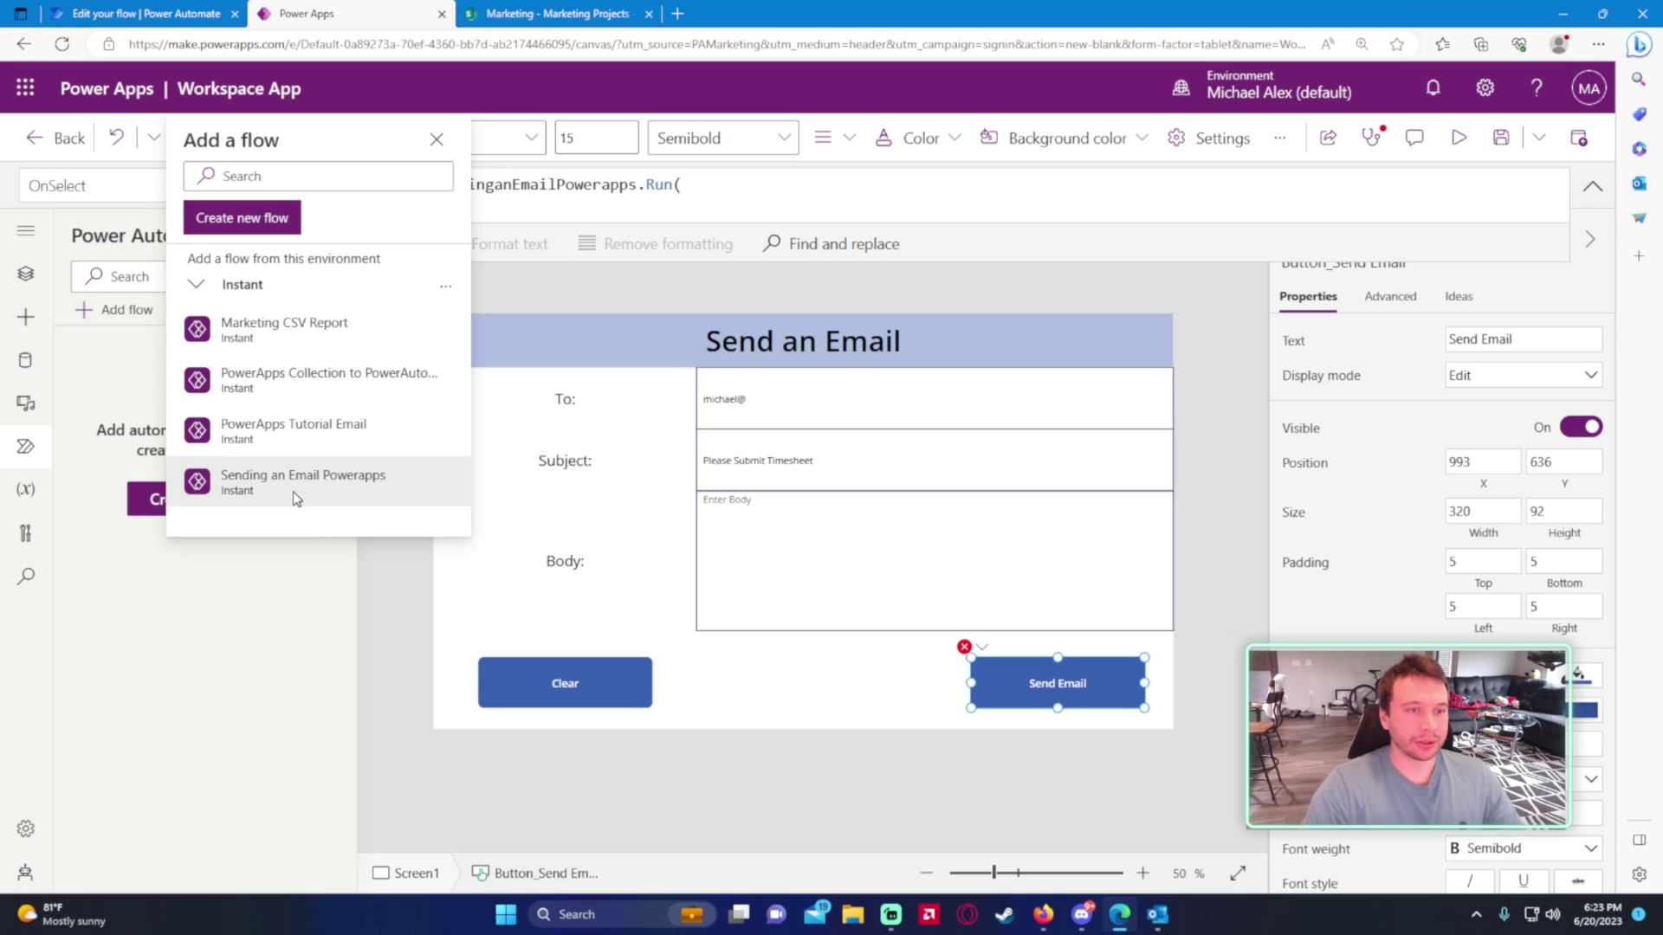
left_click(293, 486)
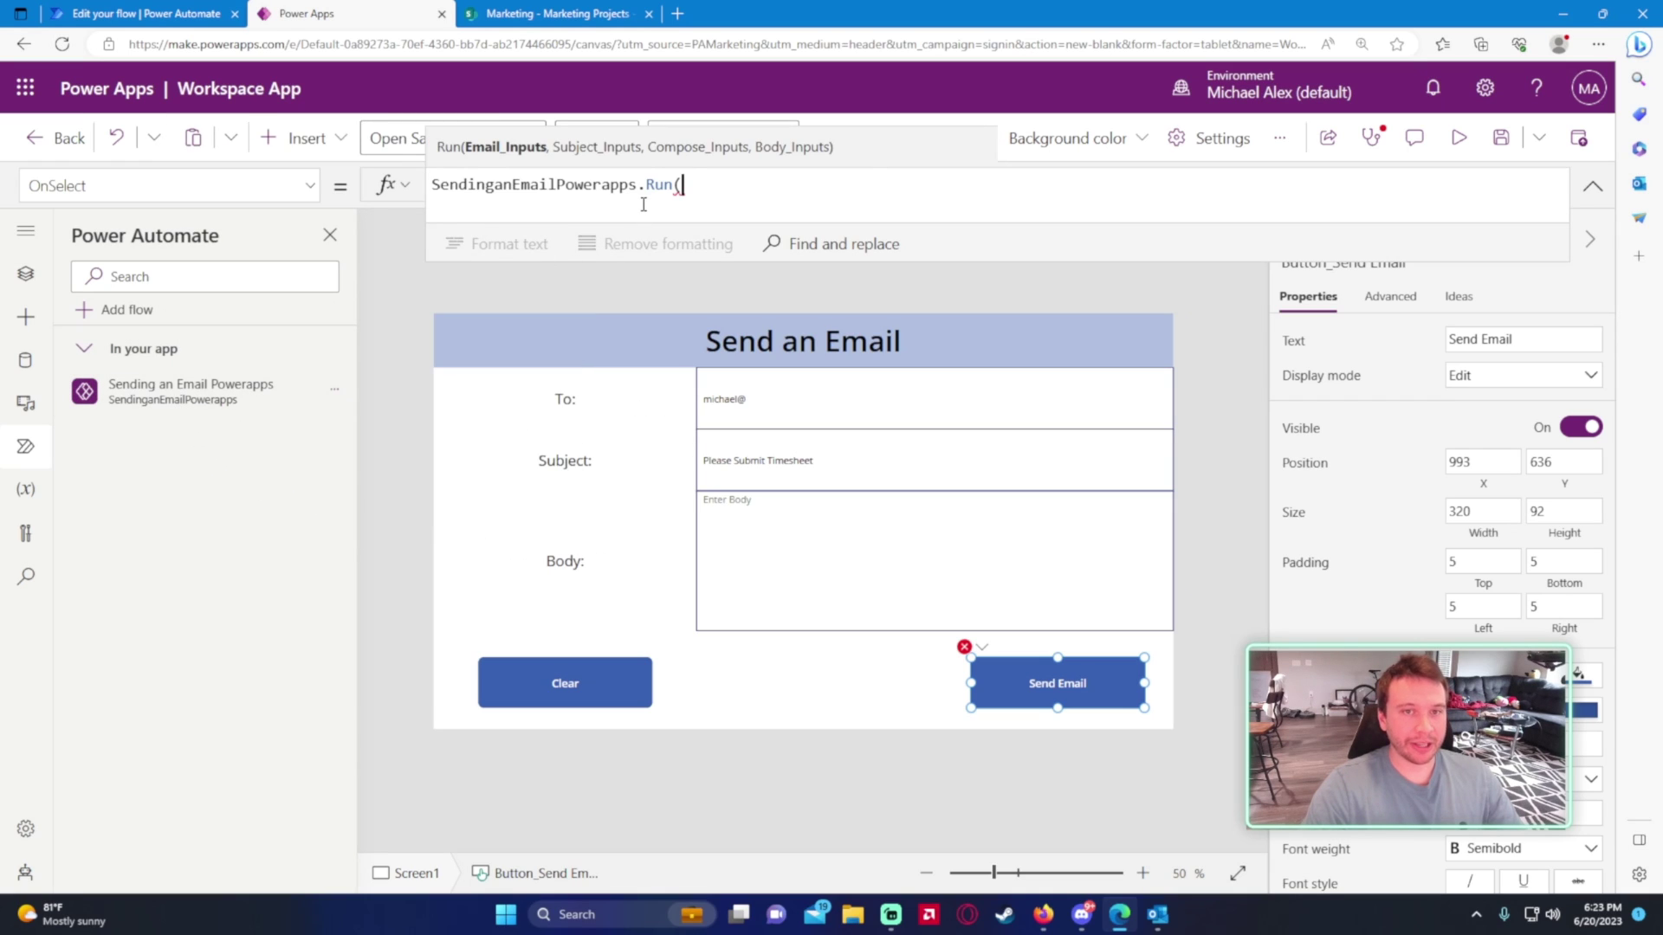
- Replace the Send Email button's OnSelect formula with a SendinganEmailPowerapps.Run call
key("ctrl+a")
key("BackSpace")
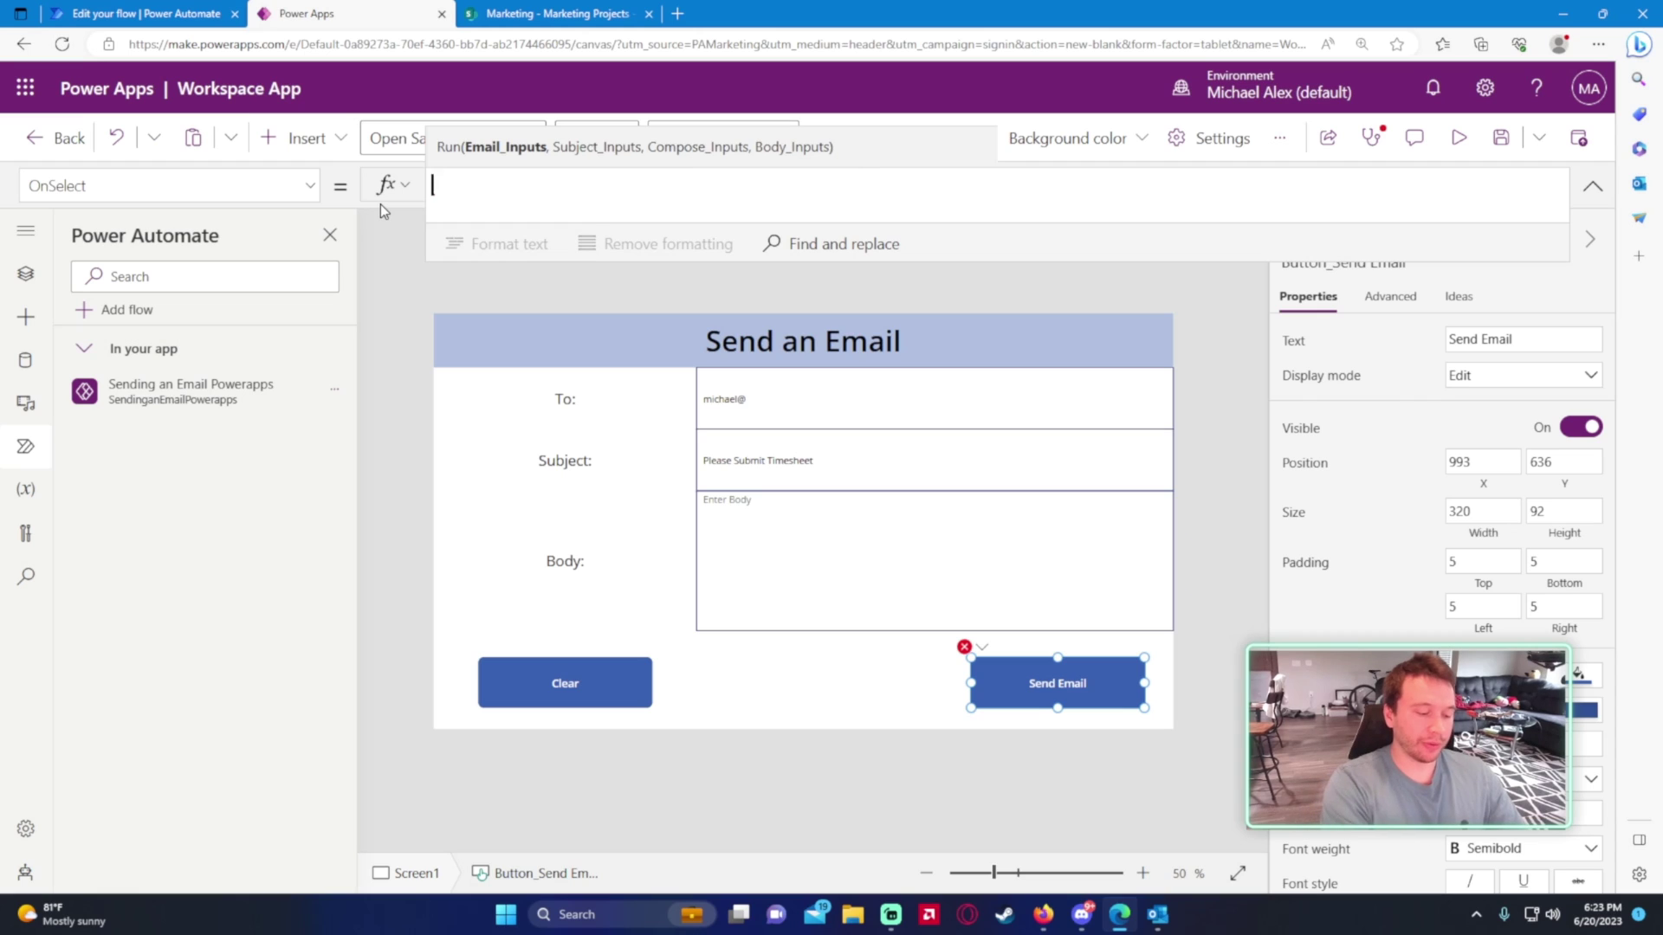
type("sendin")
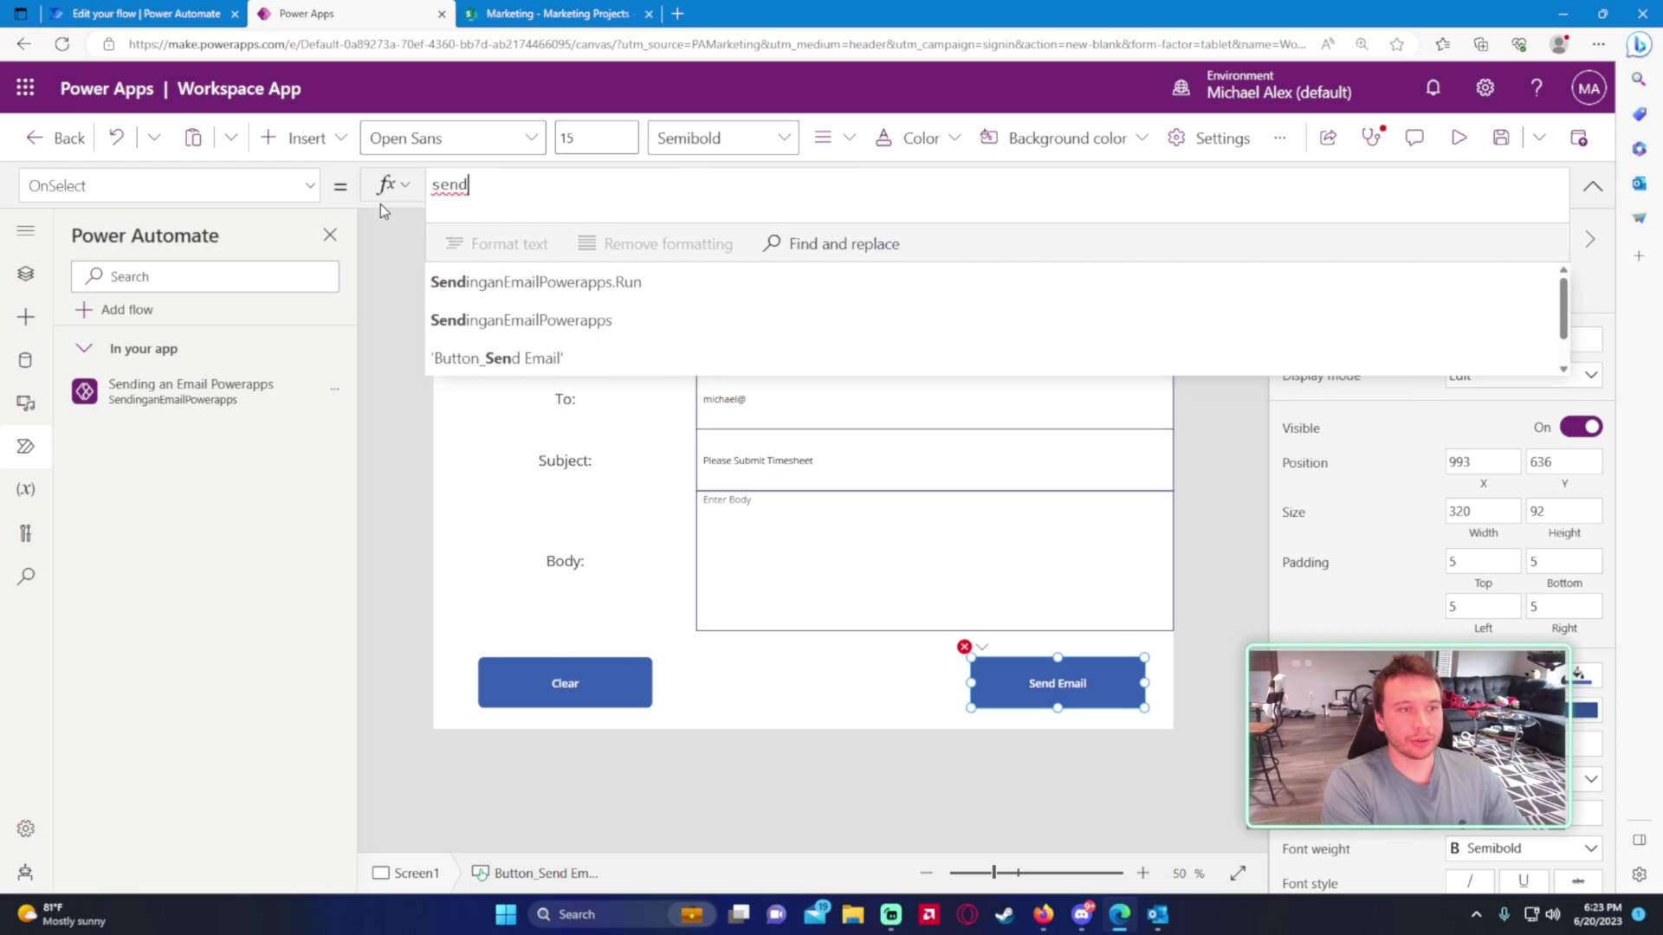
left_click(553, 286)
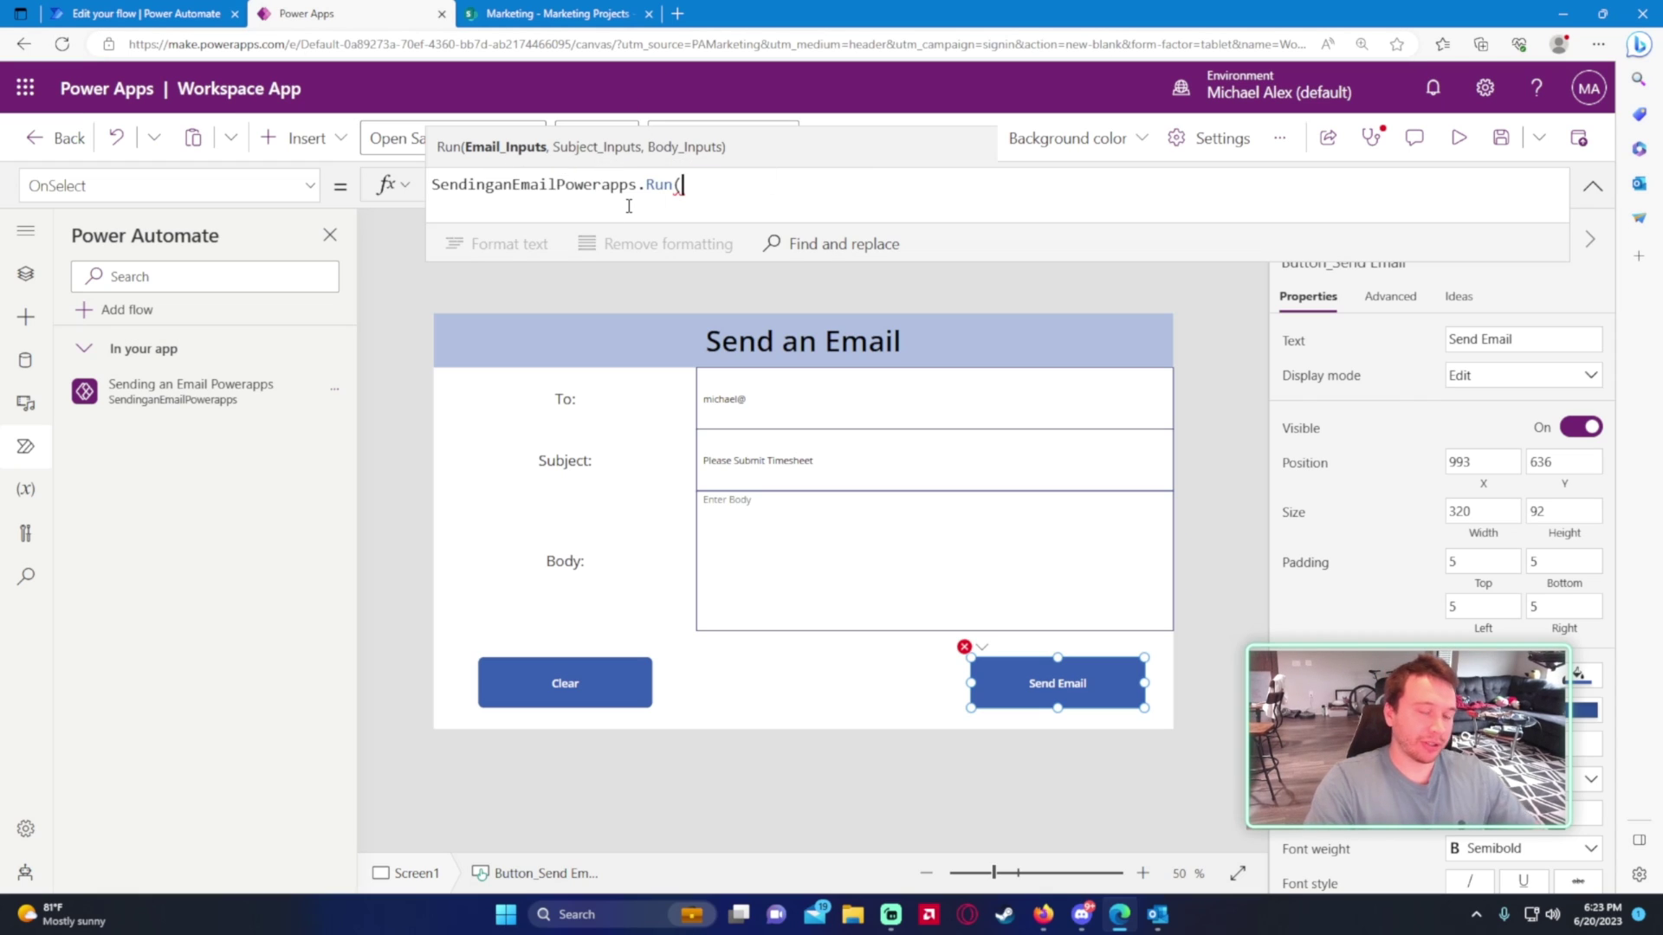
- Pass Input_Email.Text, Input_Subject.Text and Input_Body.Text as the Run call's arguments
left_click(25, 274)
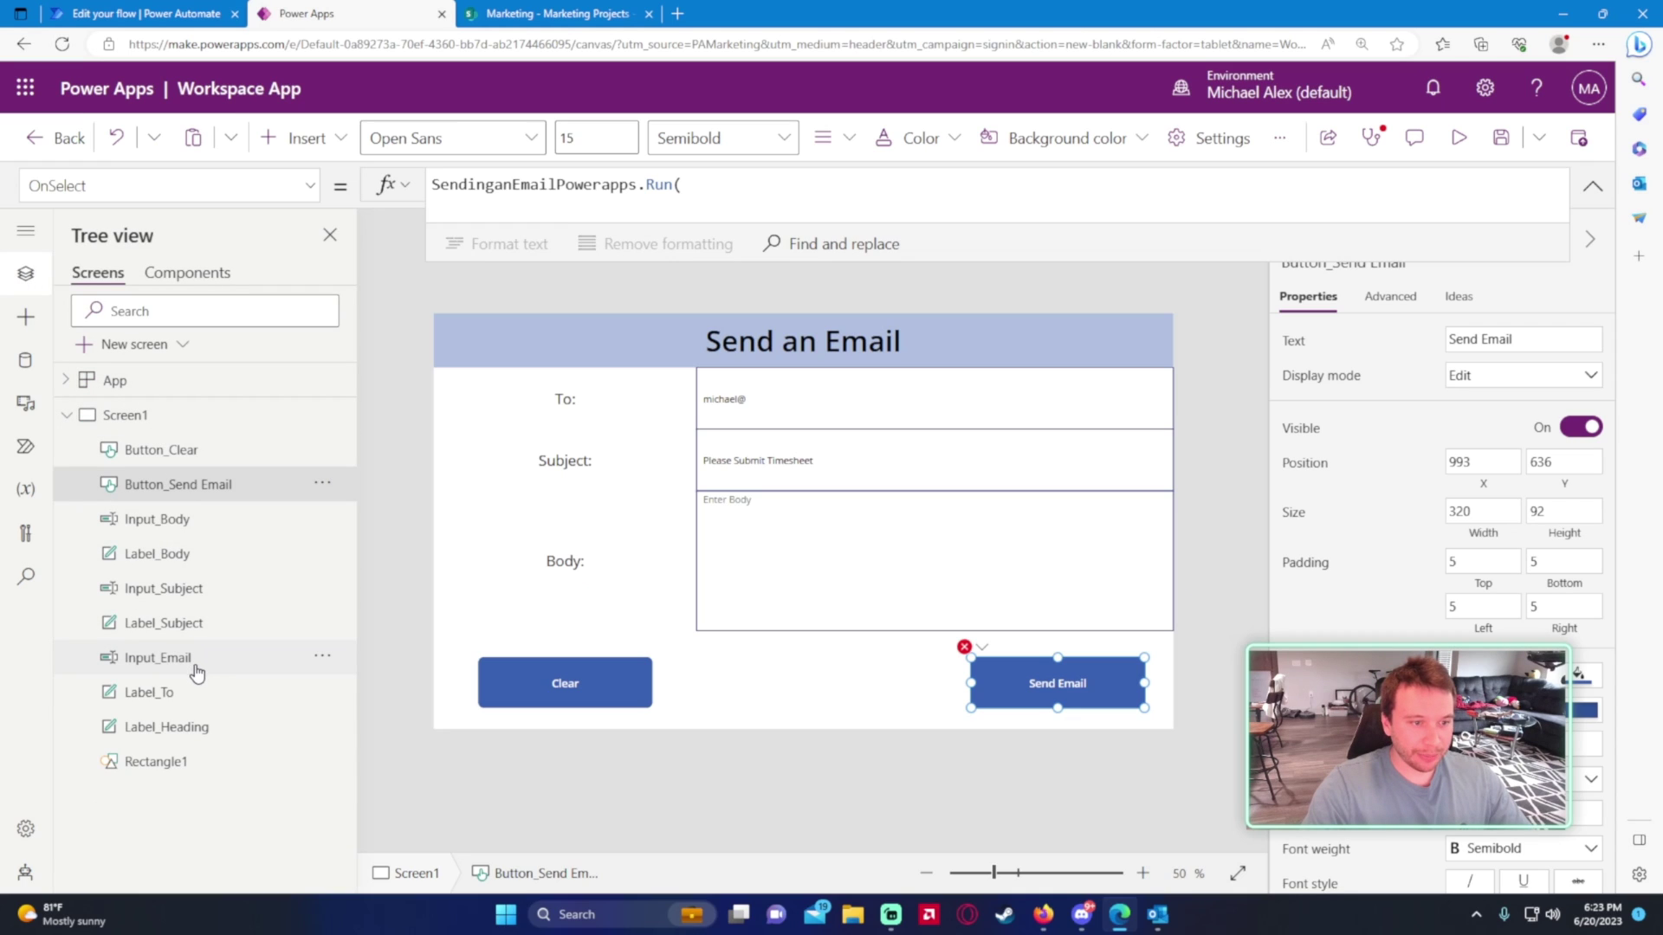
left_click(785, 178)
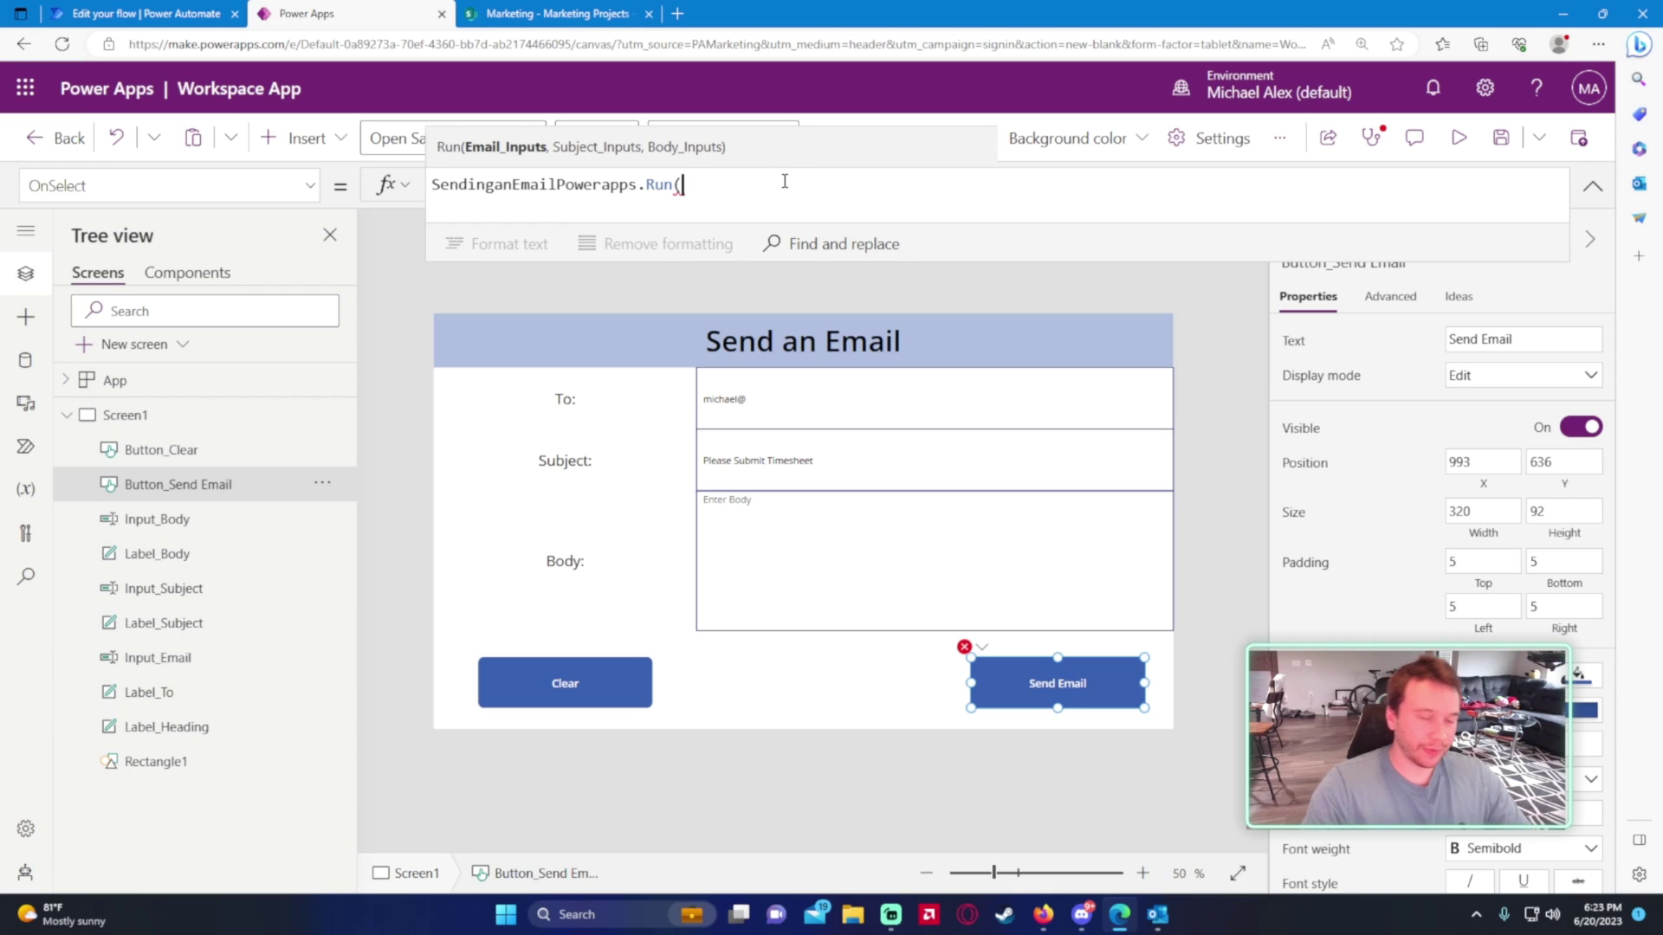
type("INput")
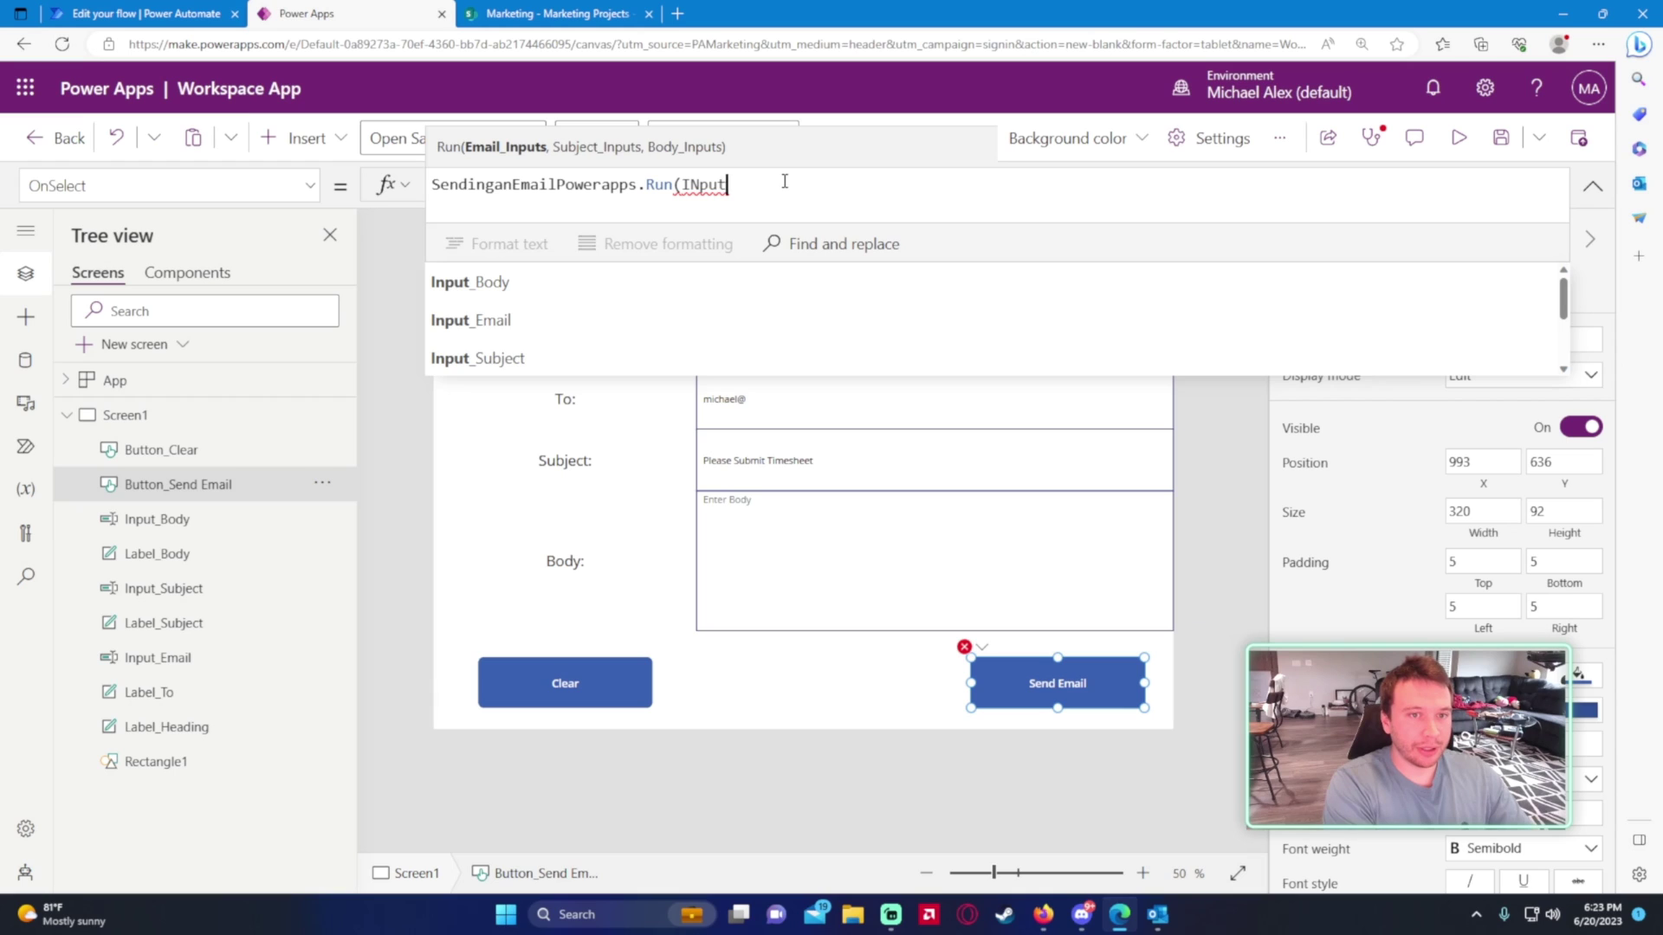
type("_Email)")
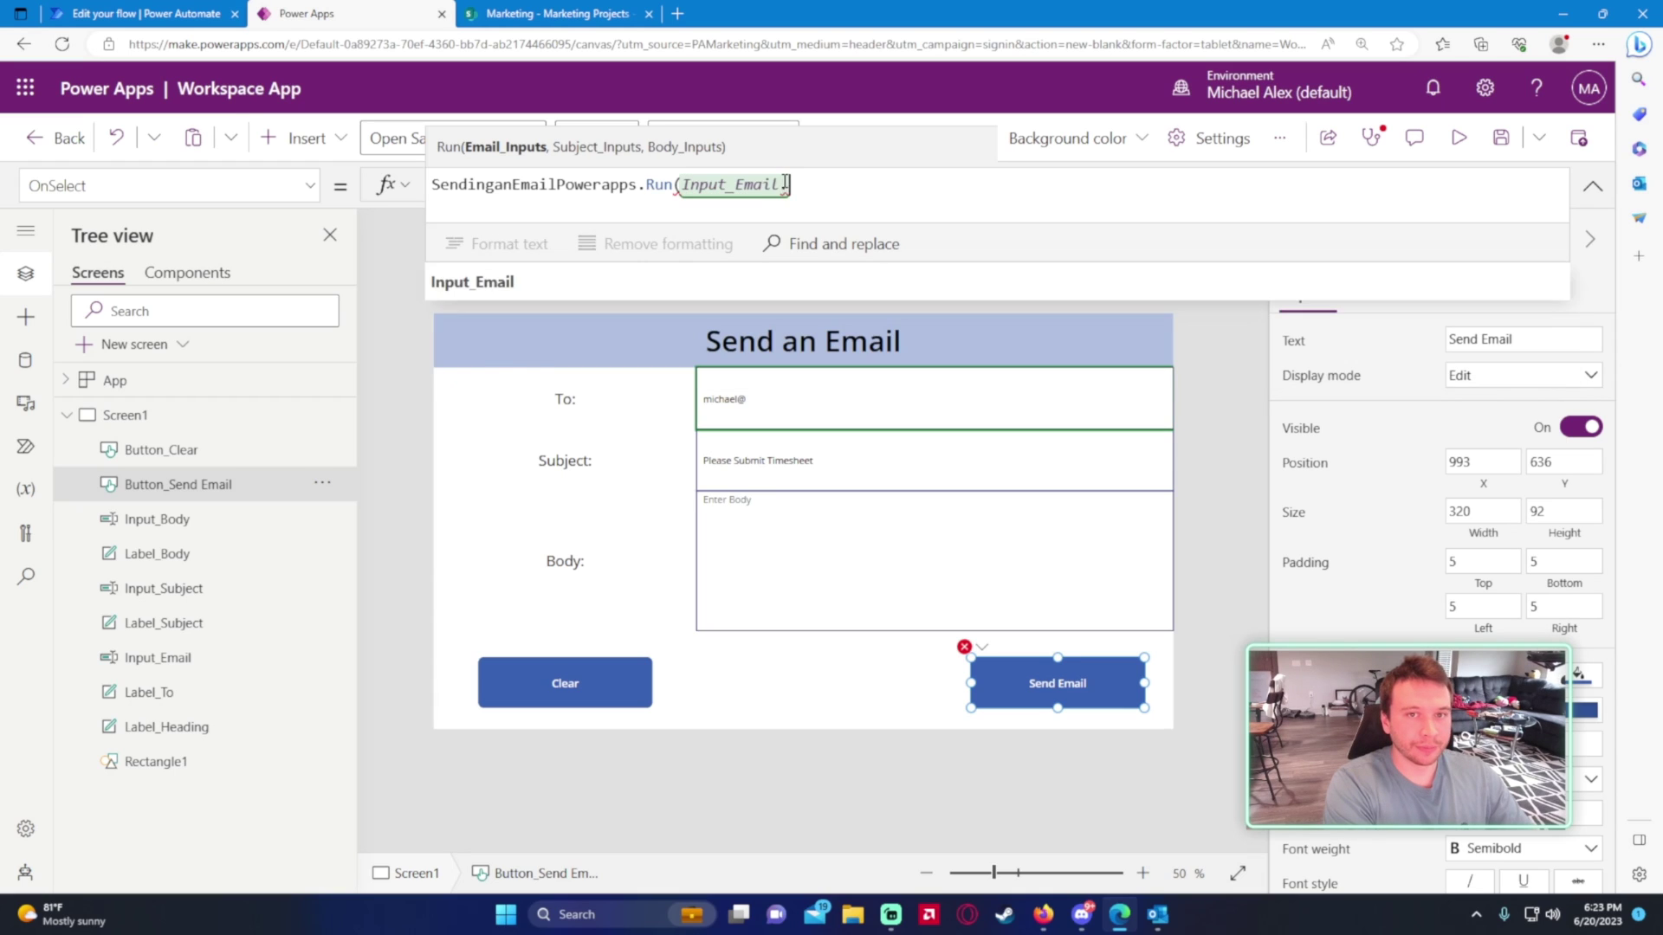
type(".Text")
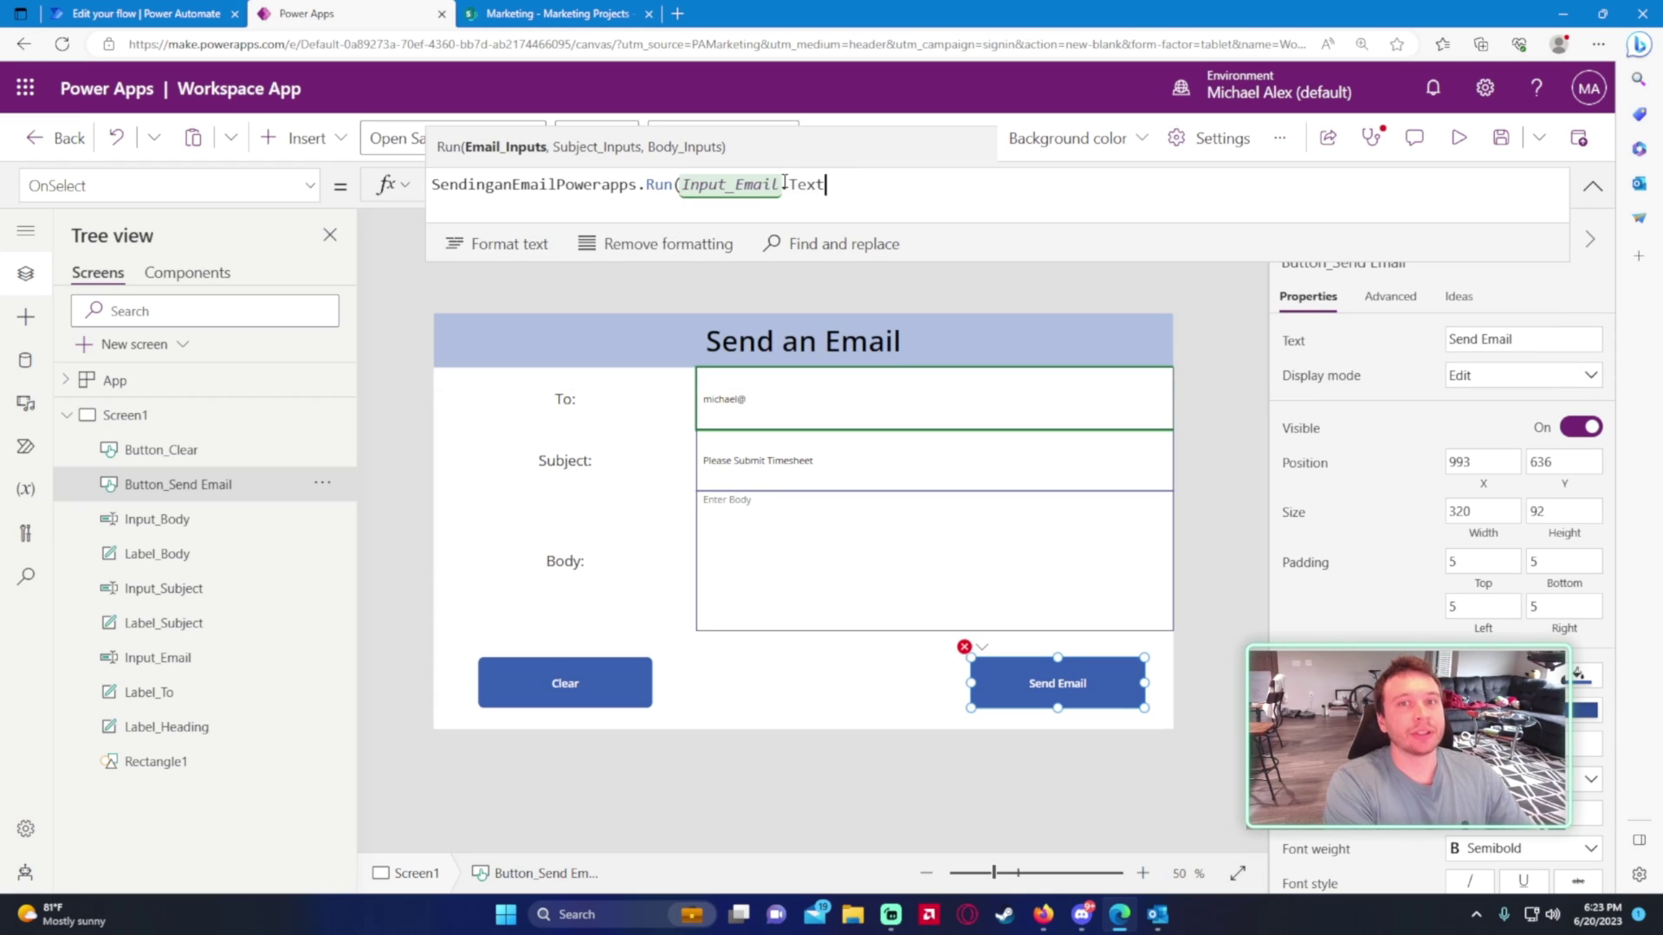
type(", ")
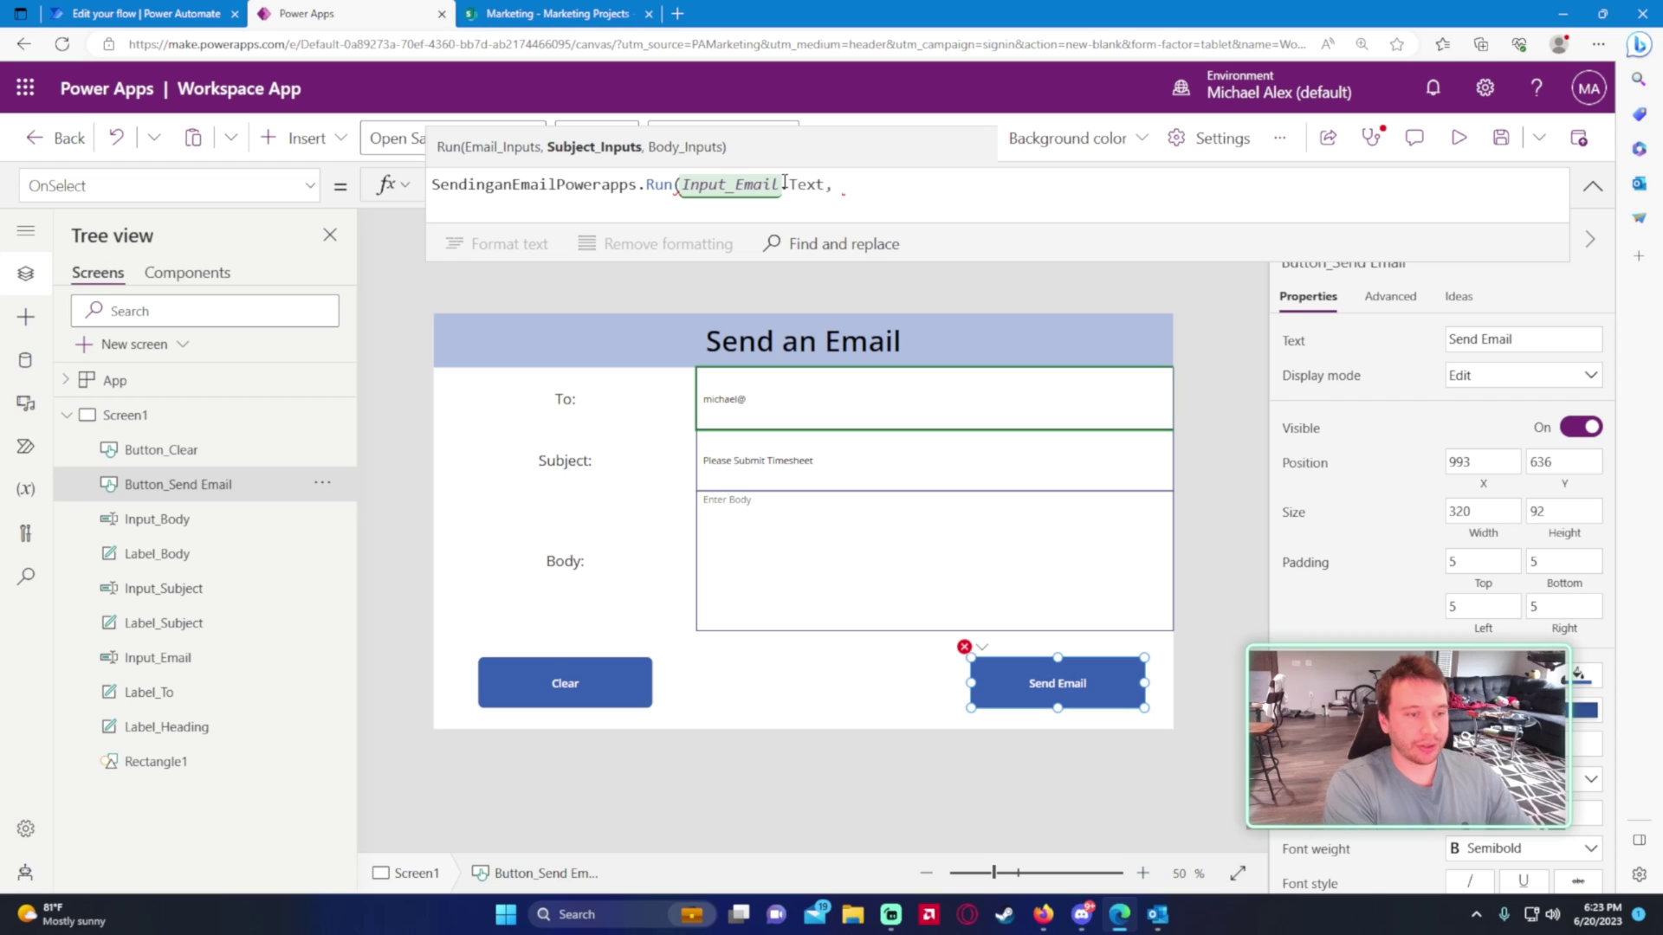
type("Unp")
key("BackSpace")
key("BackSpace")
key("BackSpace")
type("Input")
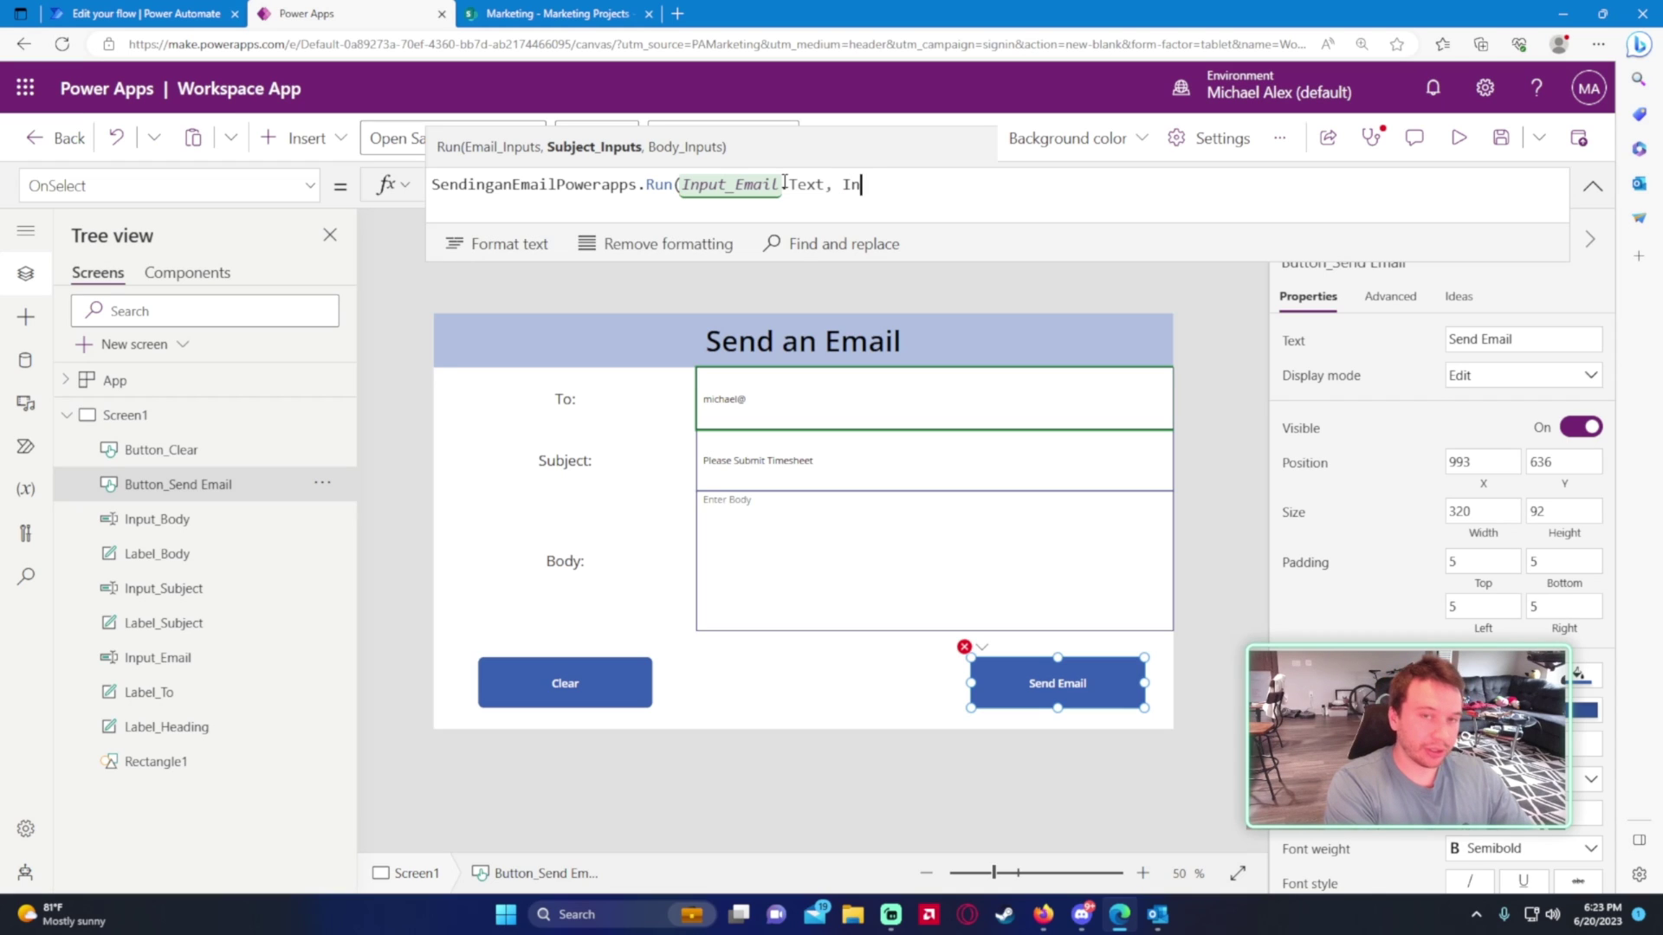
type("_Si")
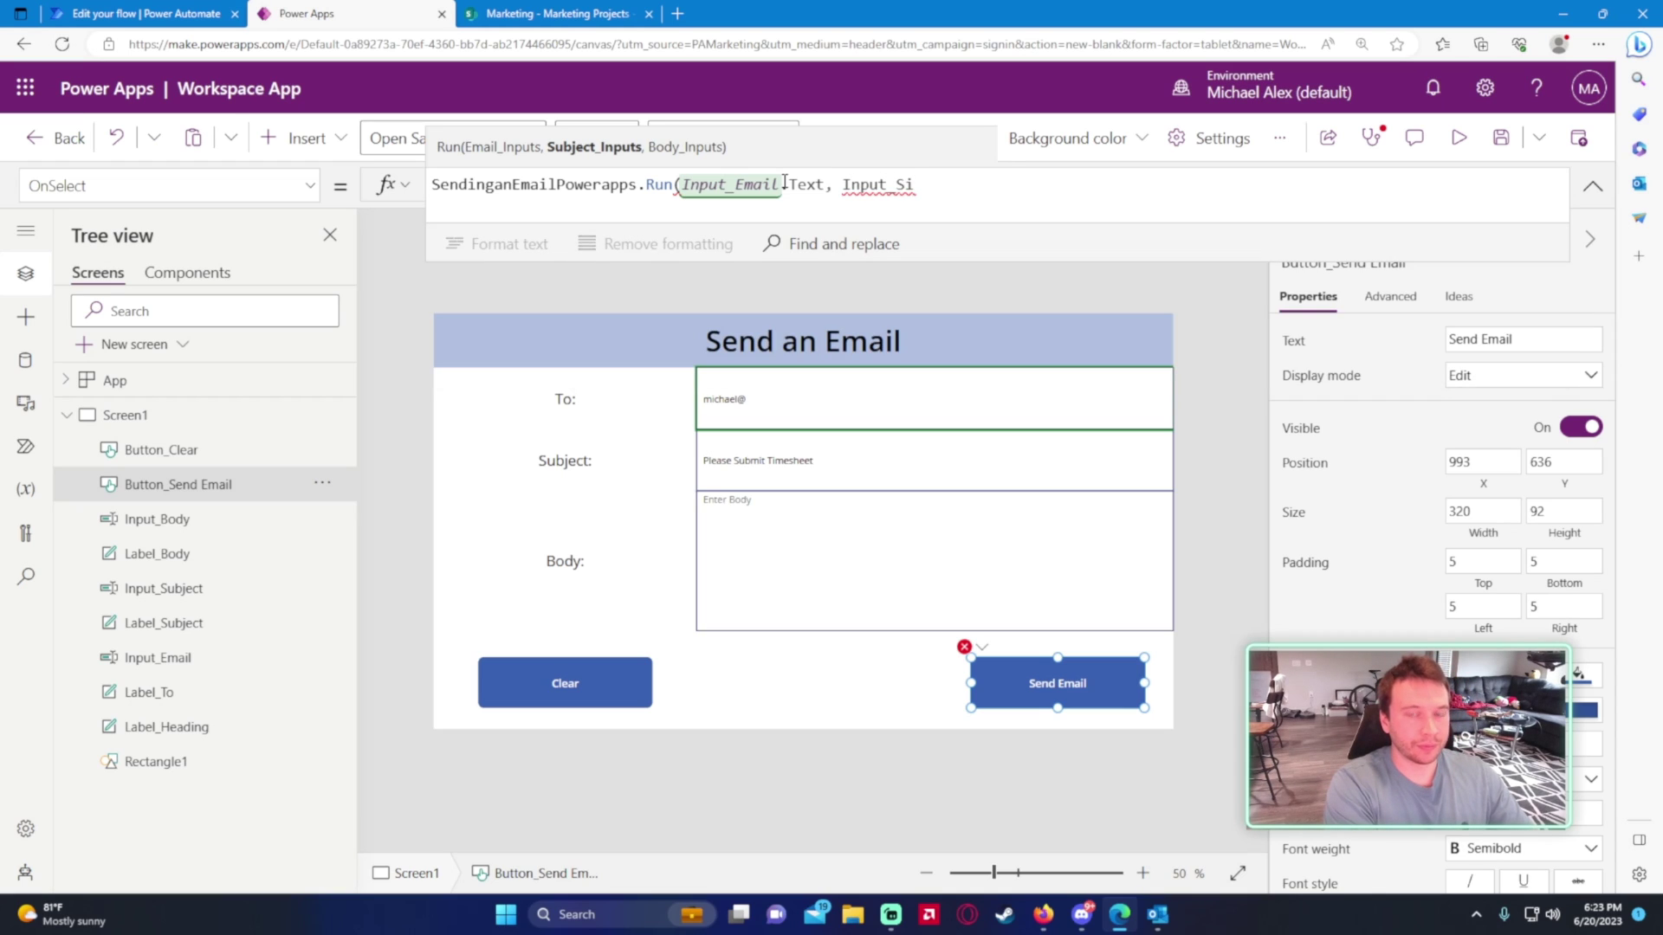
key("BackSpace")
type("i")
key("BackSpace")
type("u")
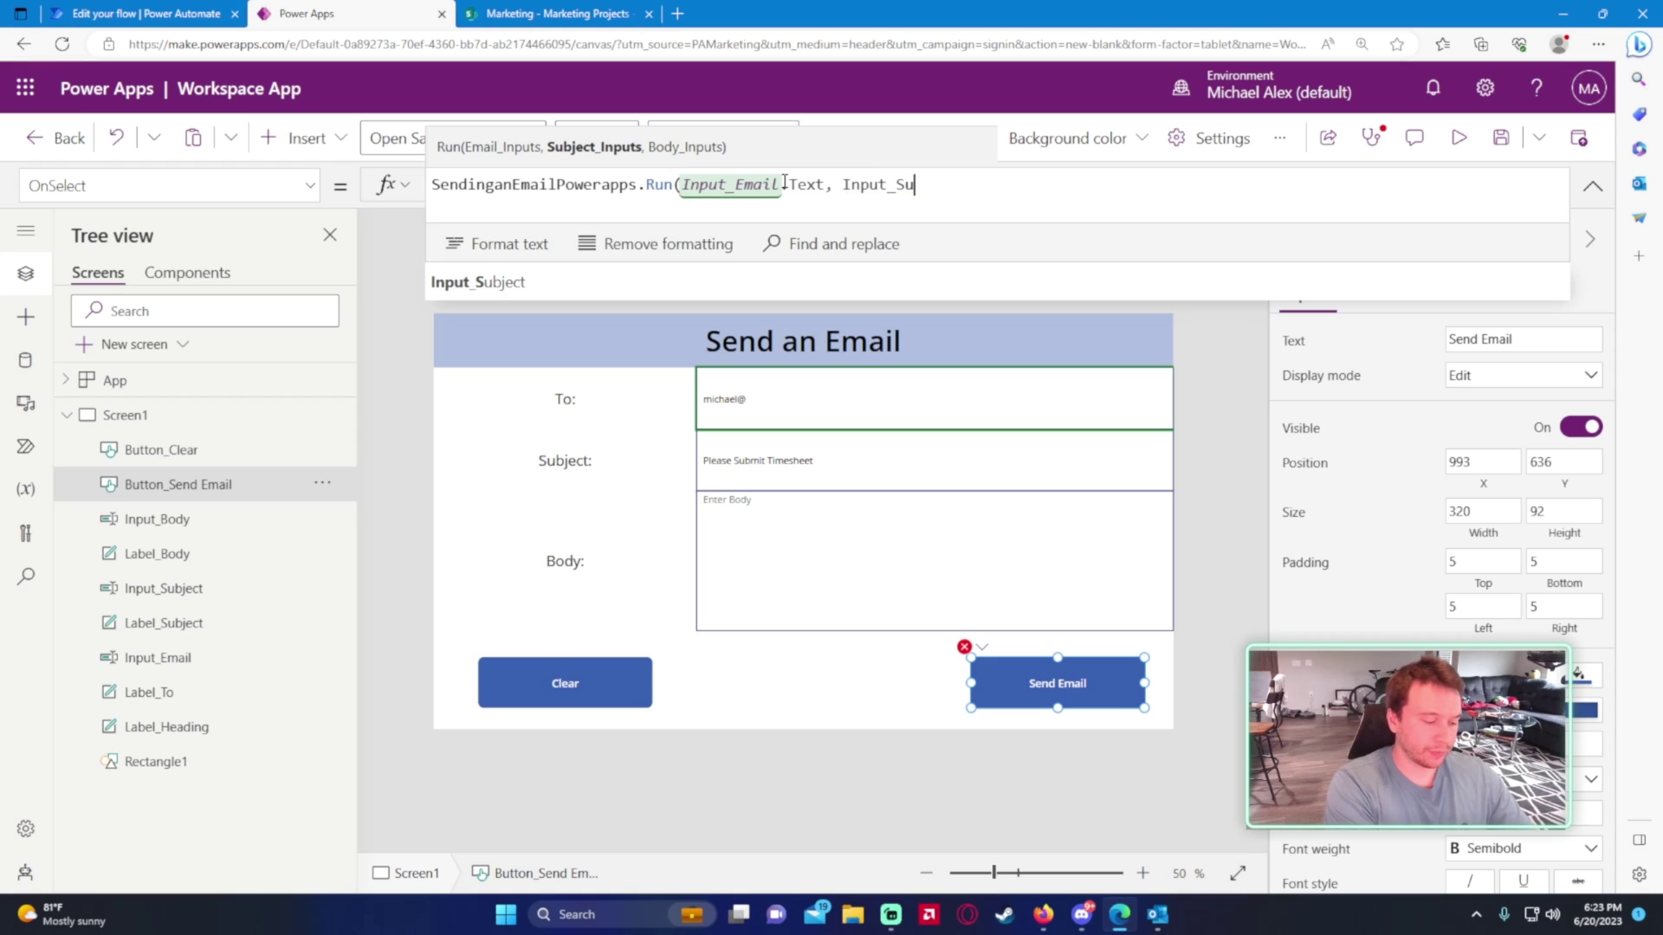
type("bject.Te")
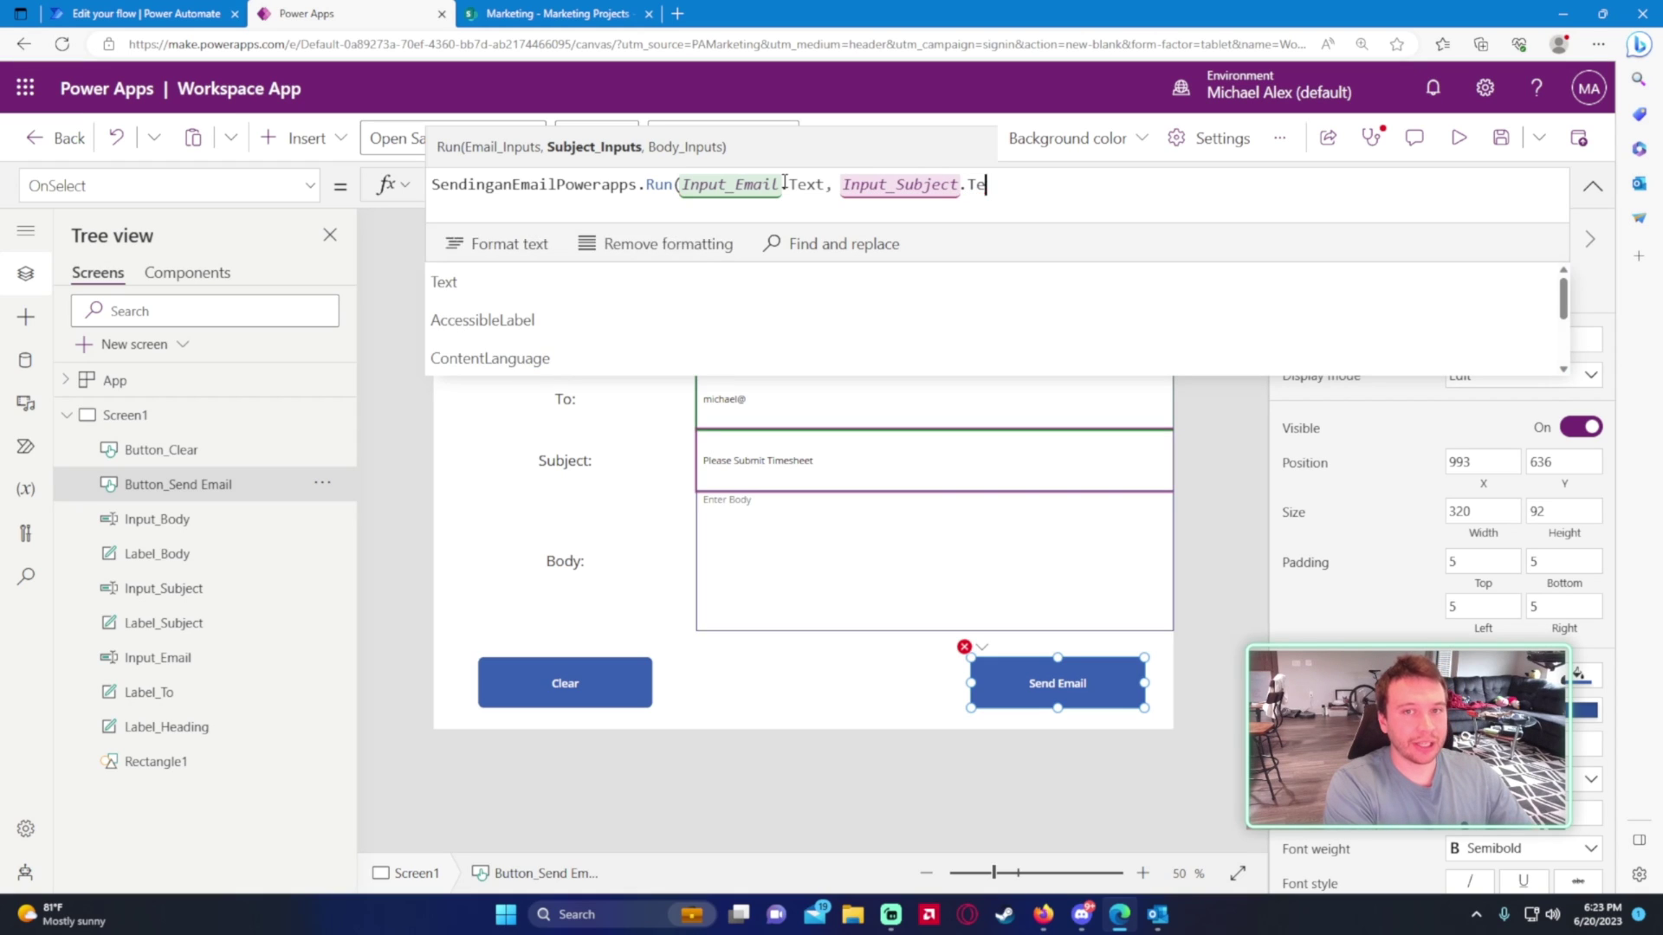
type("xt,")
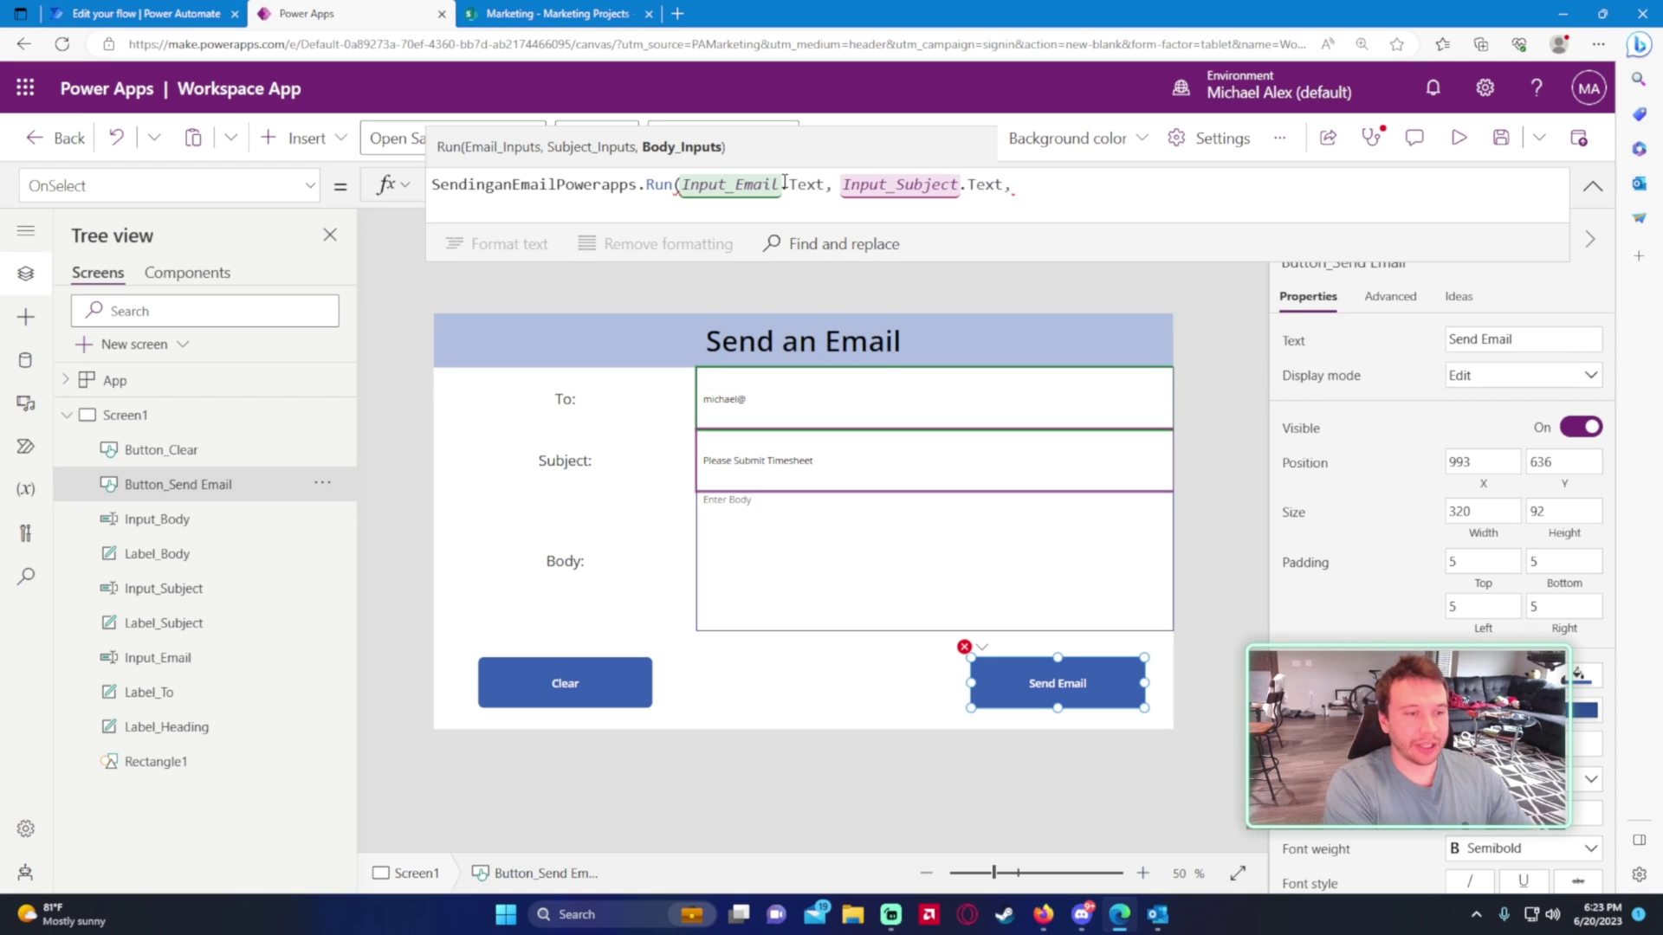
type(" Inpu")
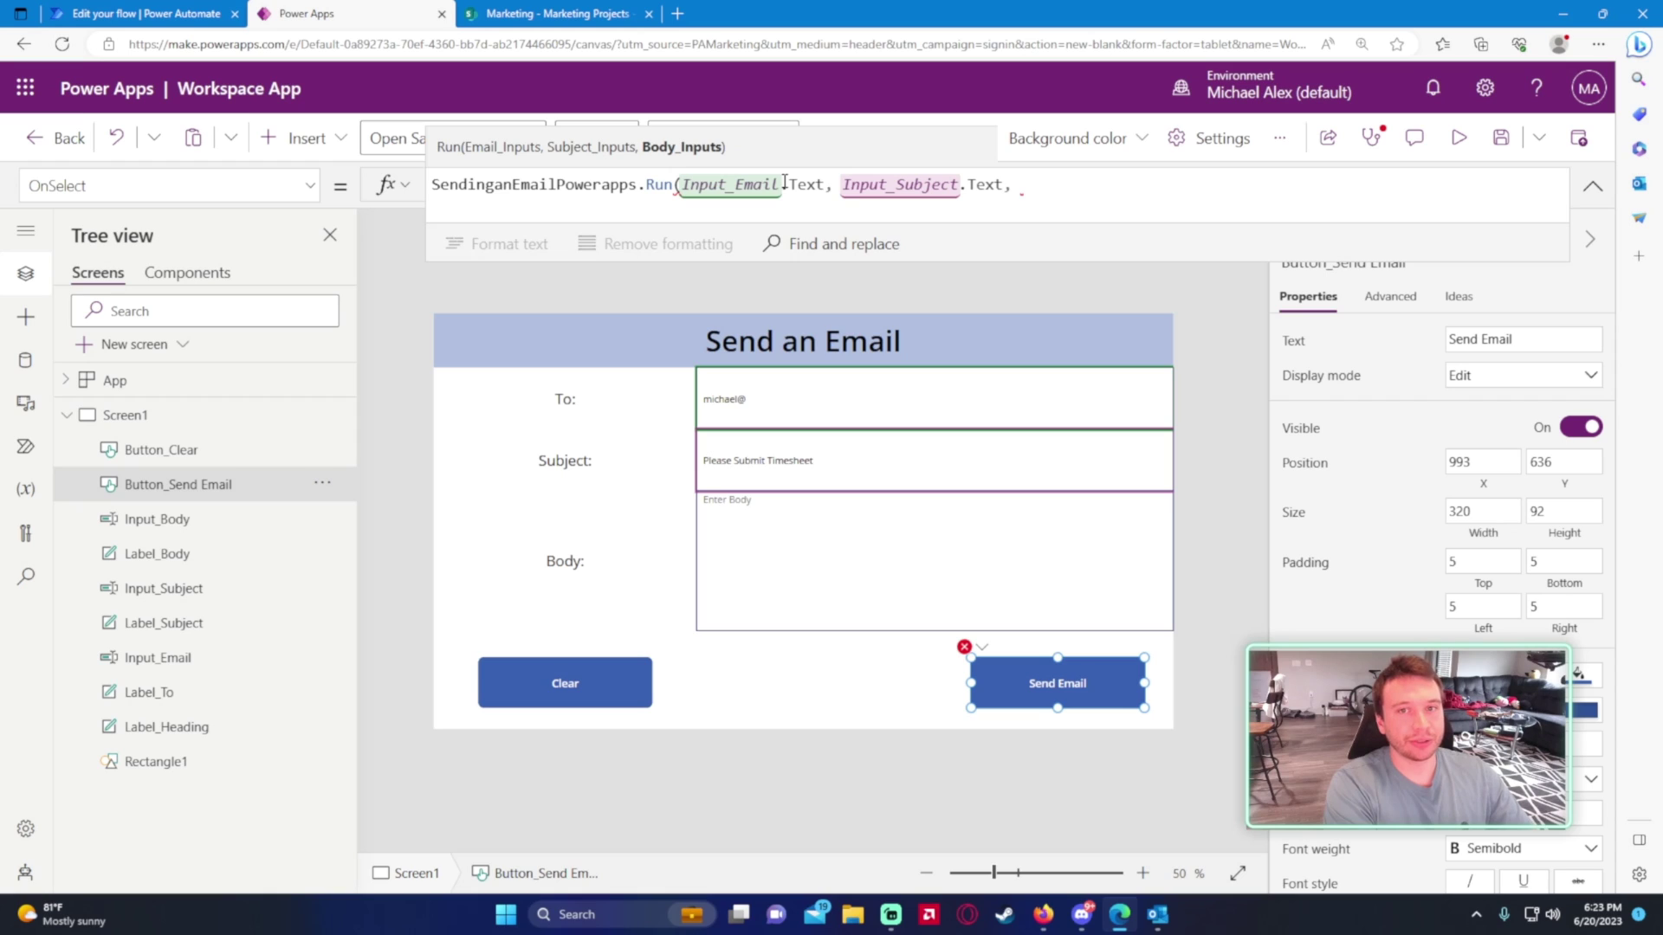
type("t_")
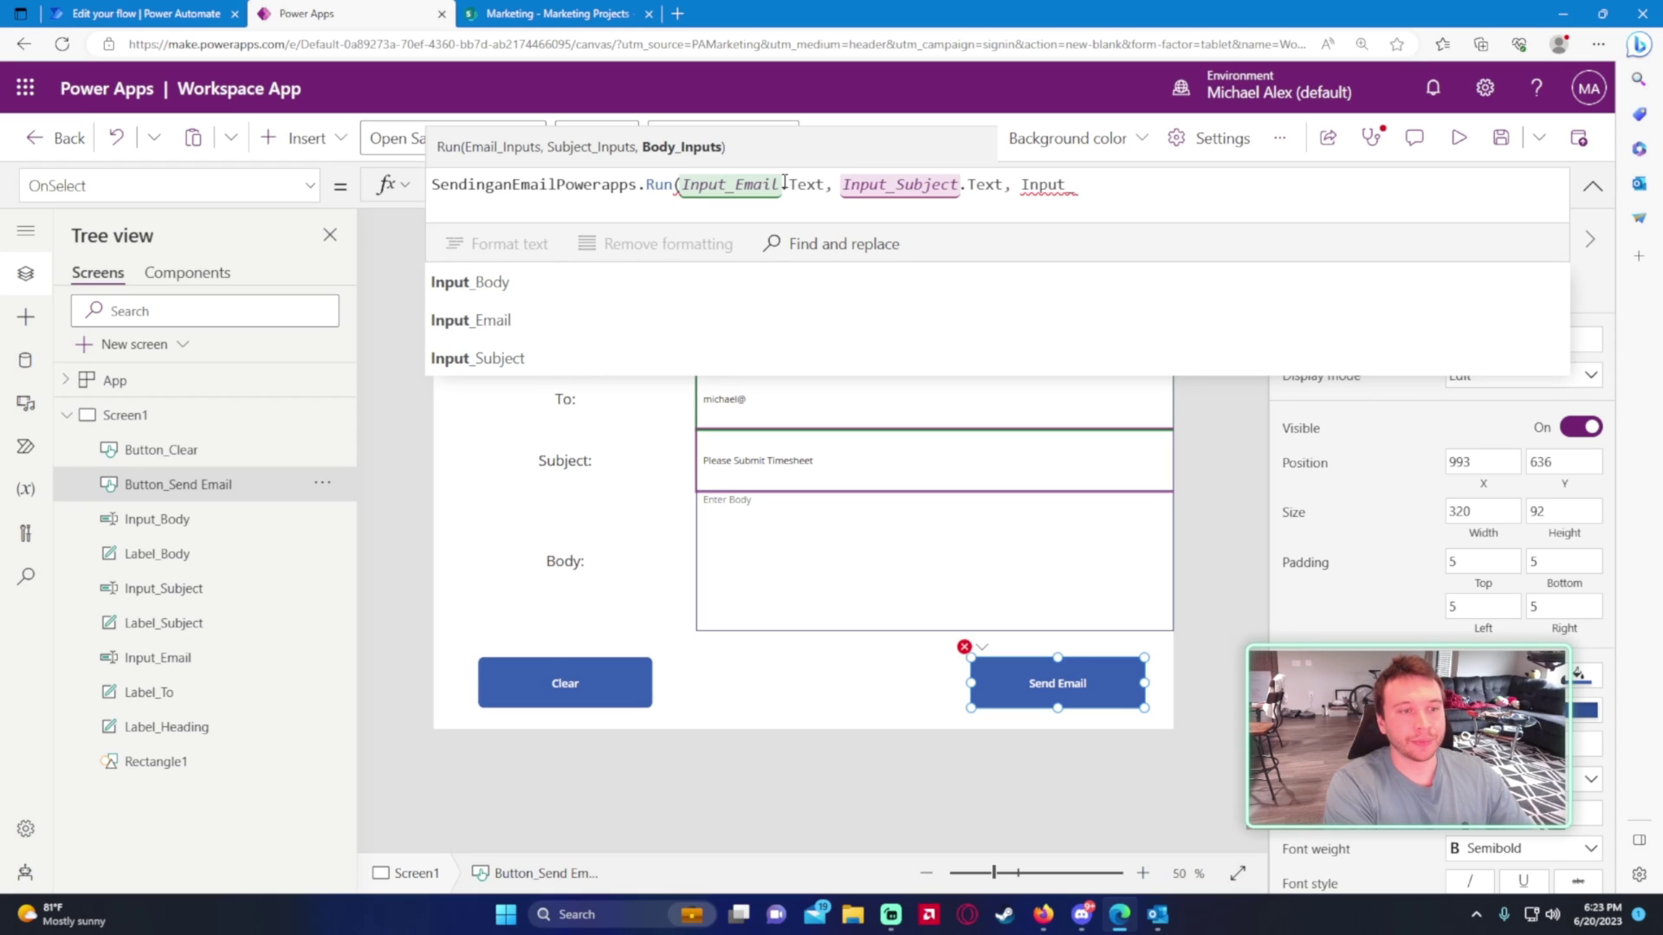
type("Body.Te")
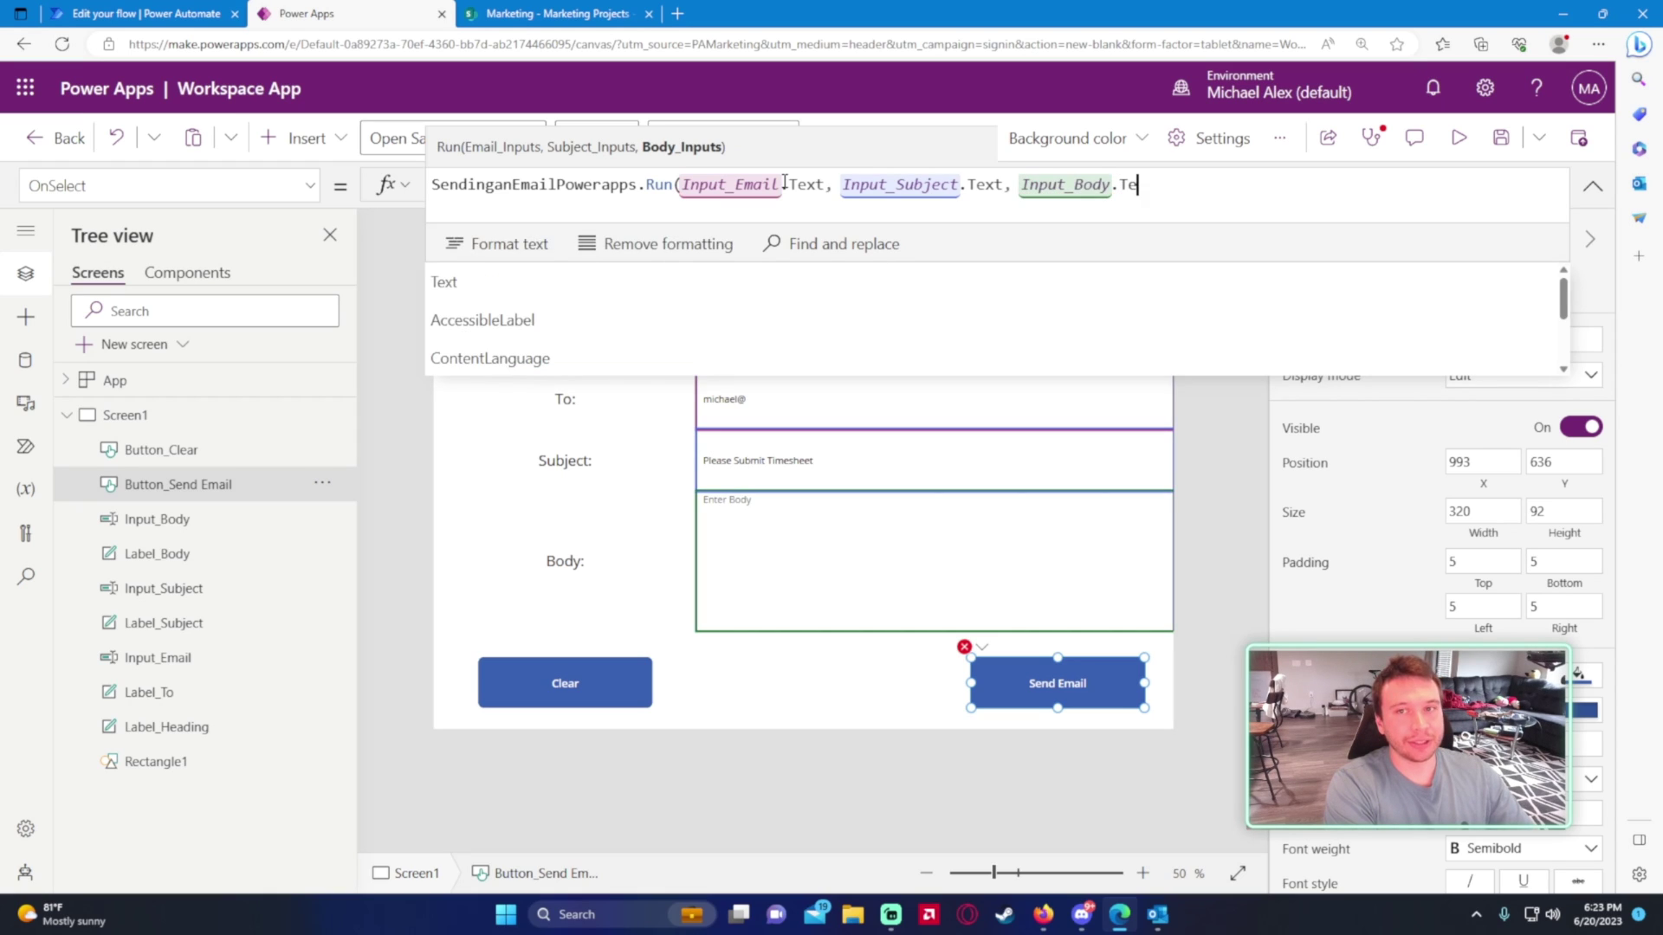
type("xt)")
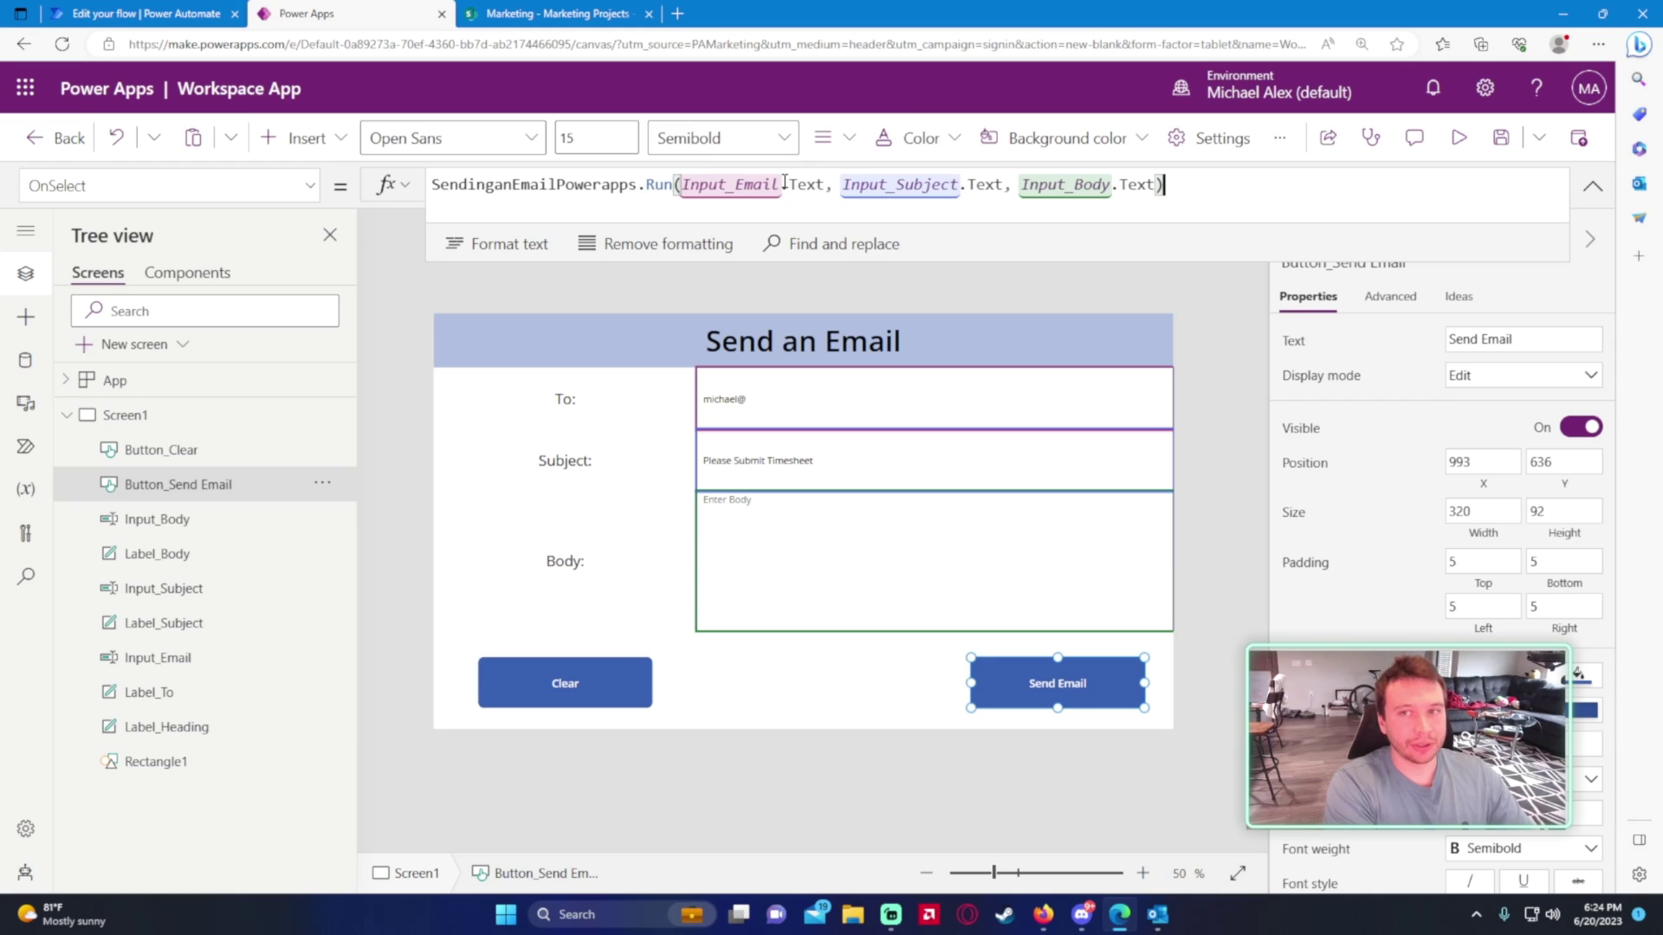
type(";l")
key("shift+Return")
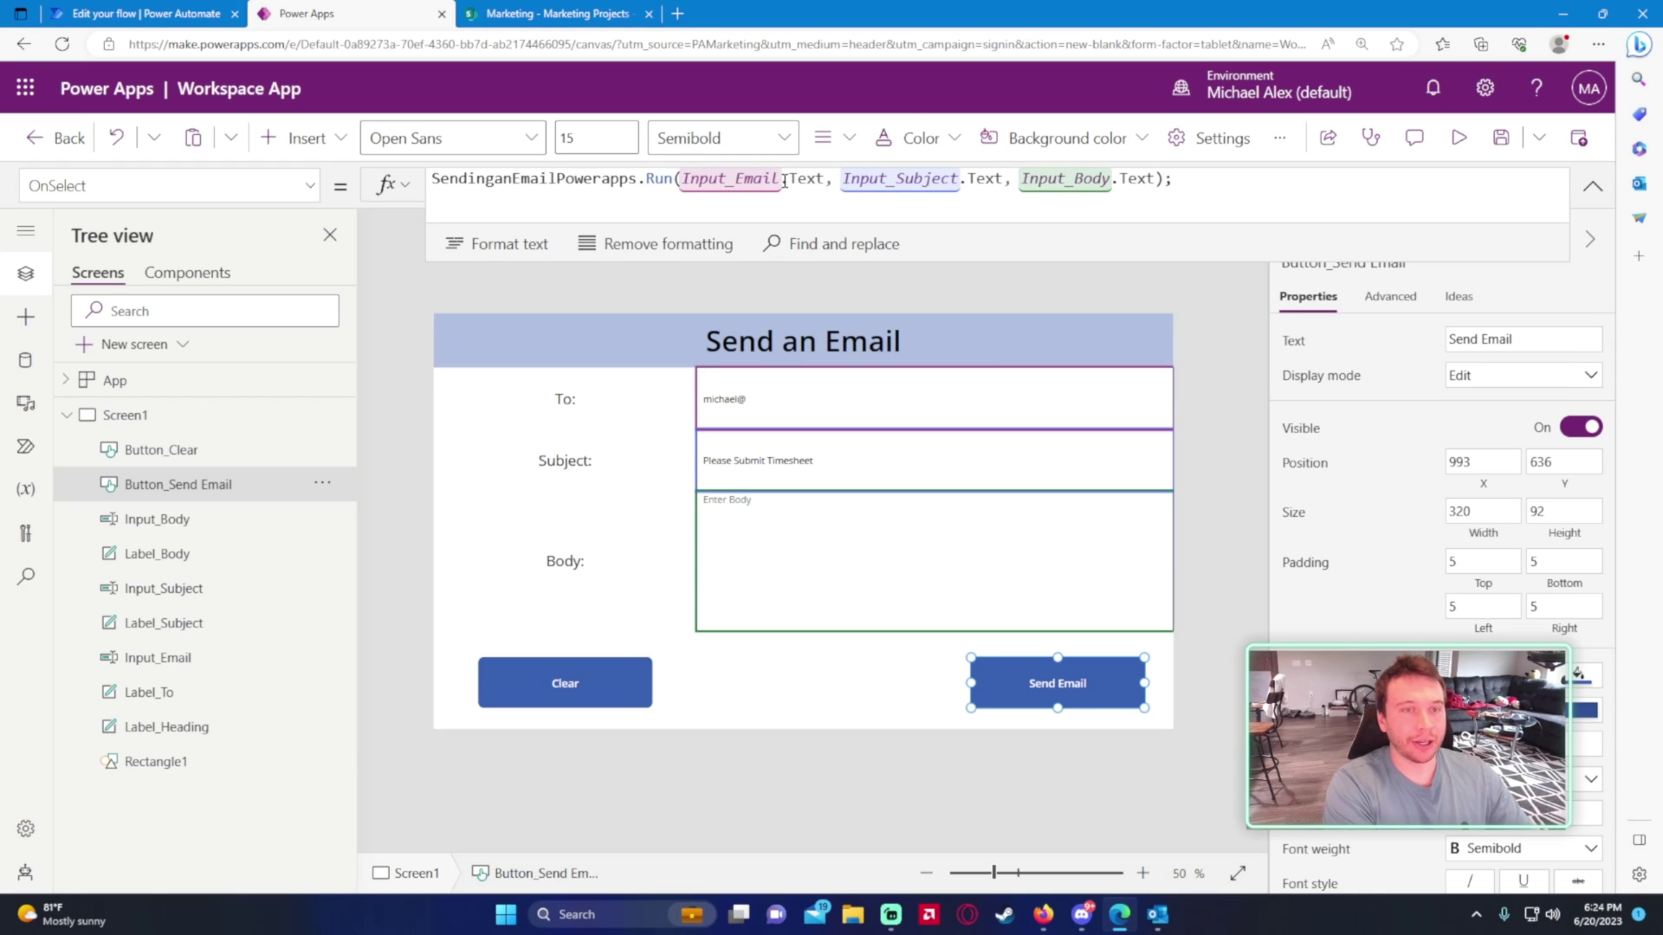
- Add Notify("Email has been sent") to the Send Email formula, then return to the flow editor
type("Notify")
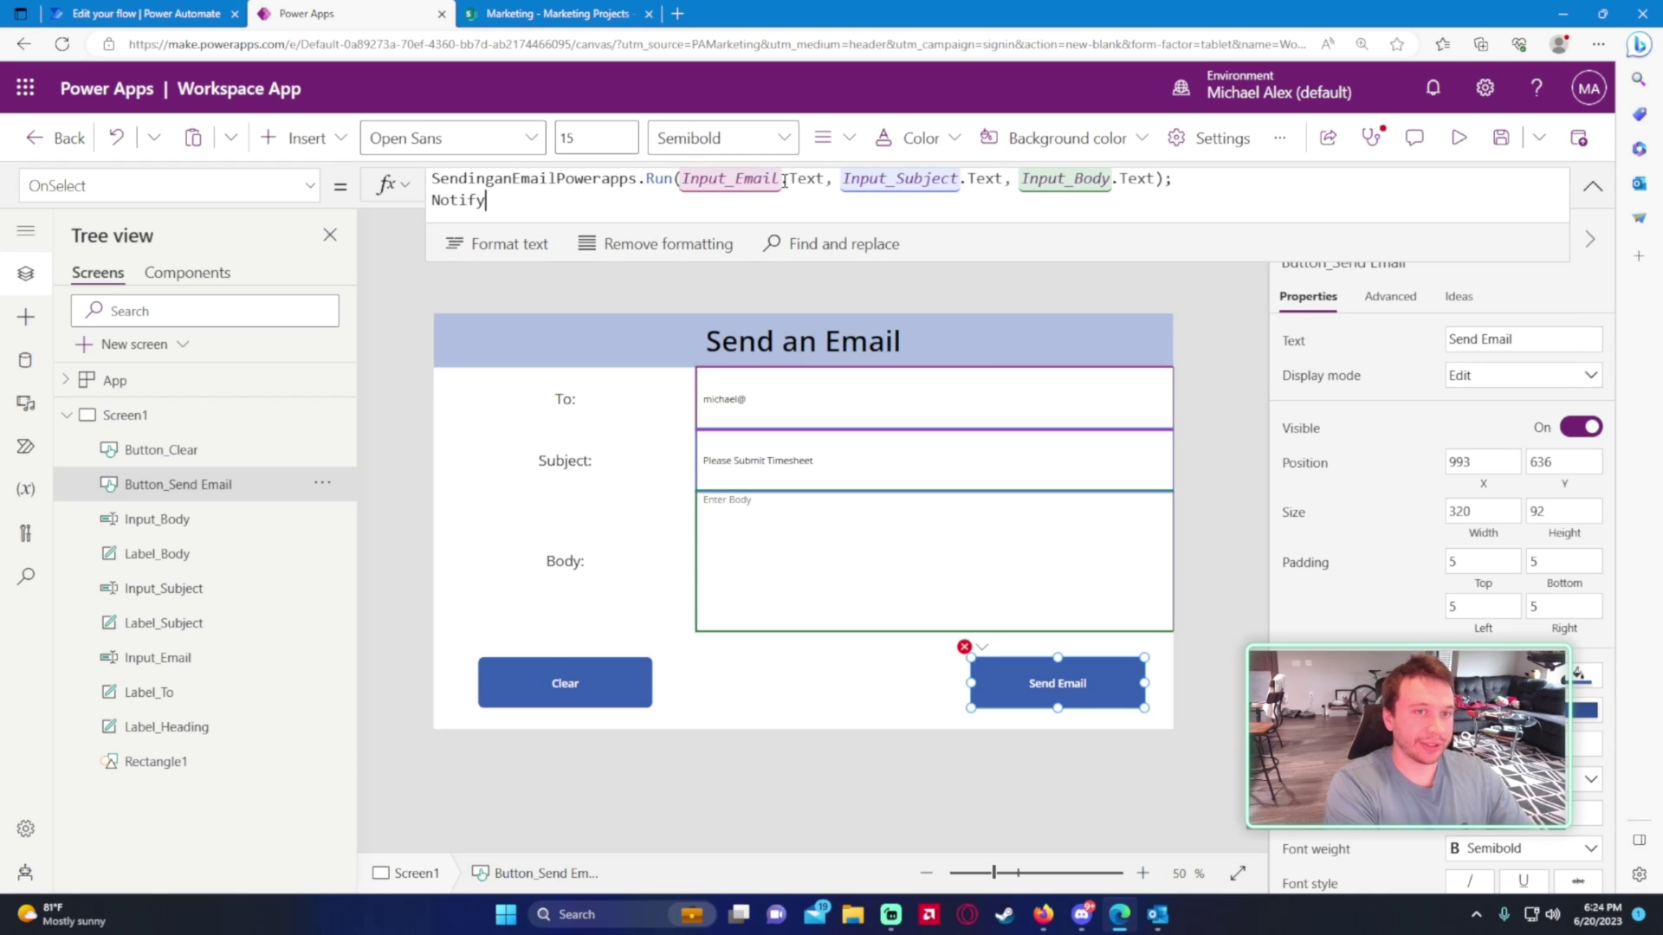
type("(\"")
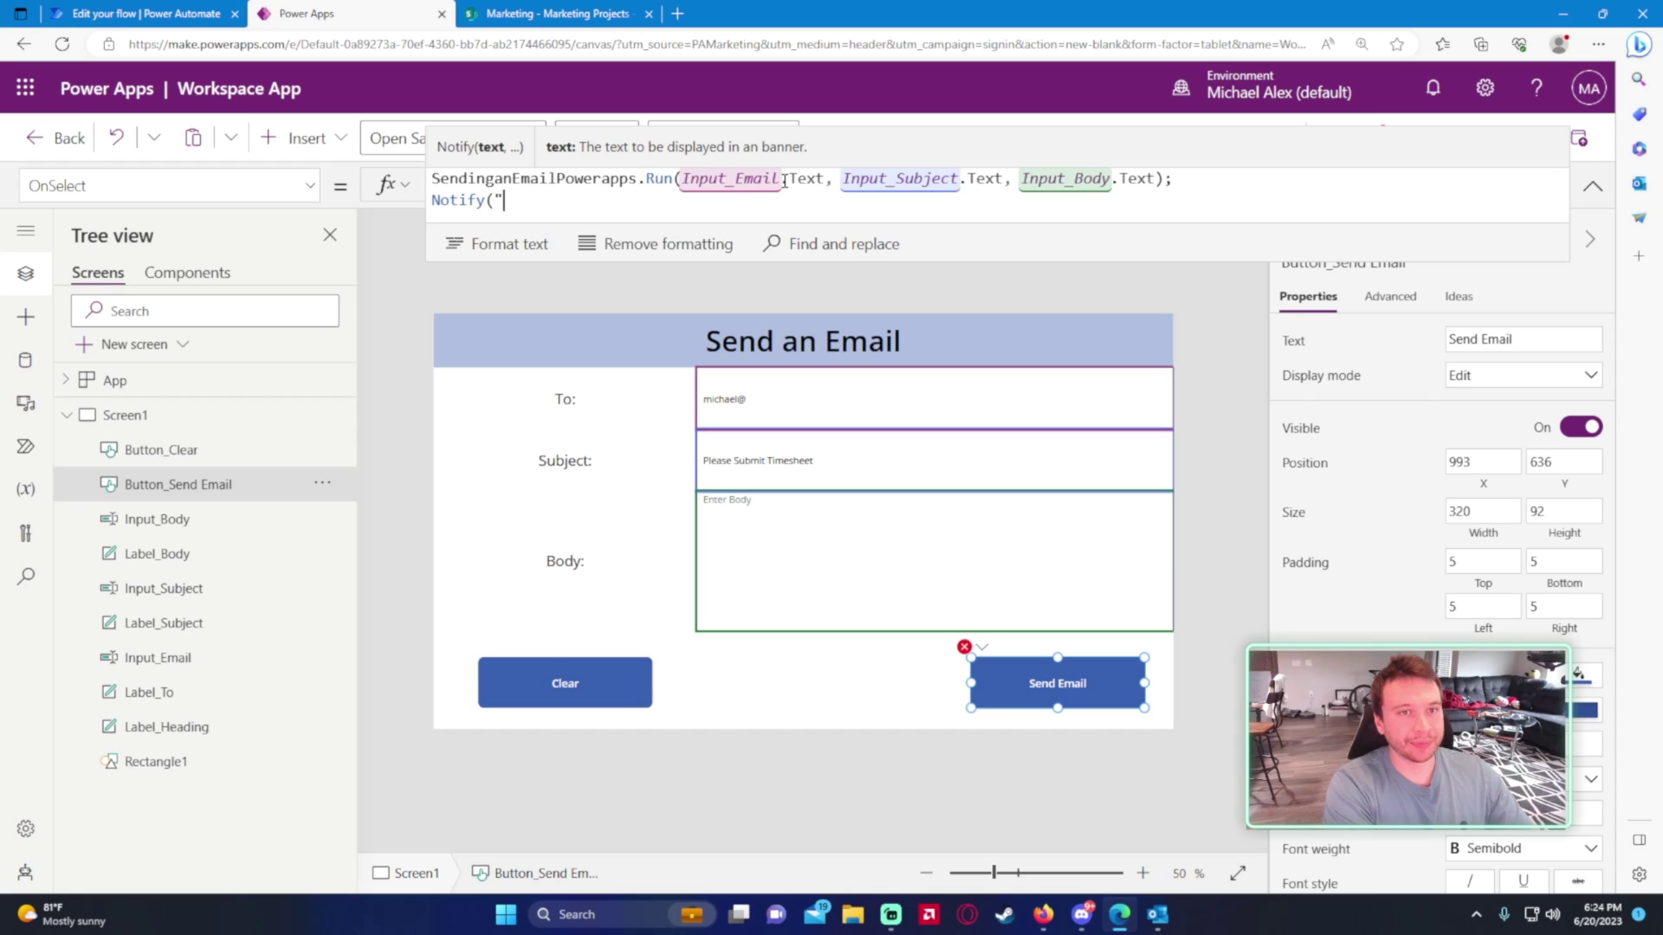
type("Email has been s")
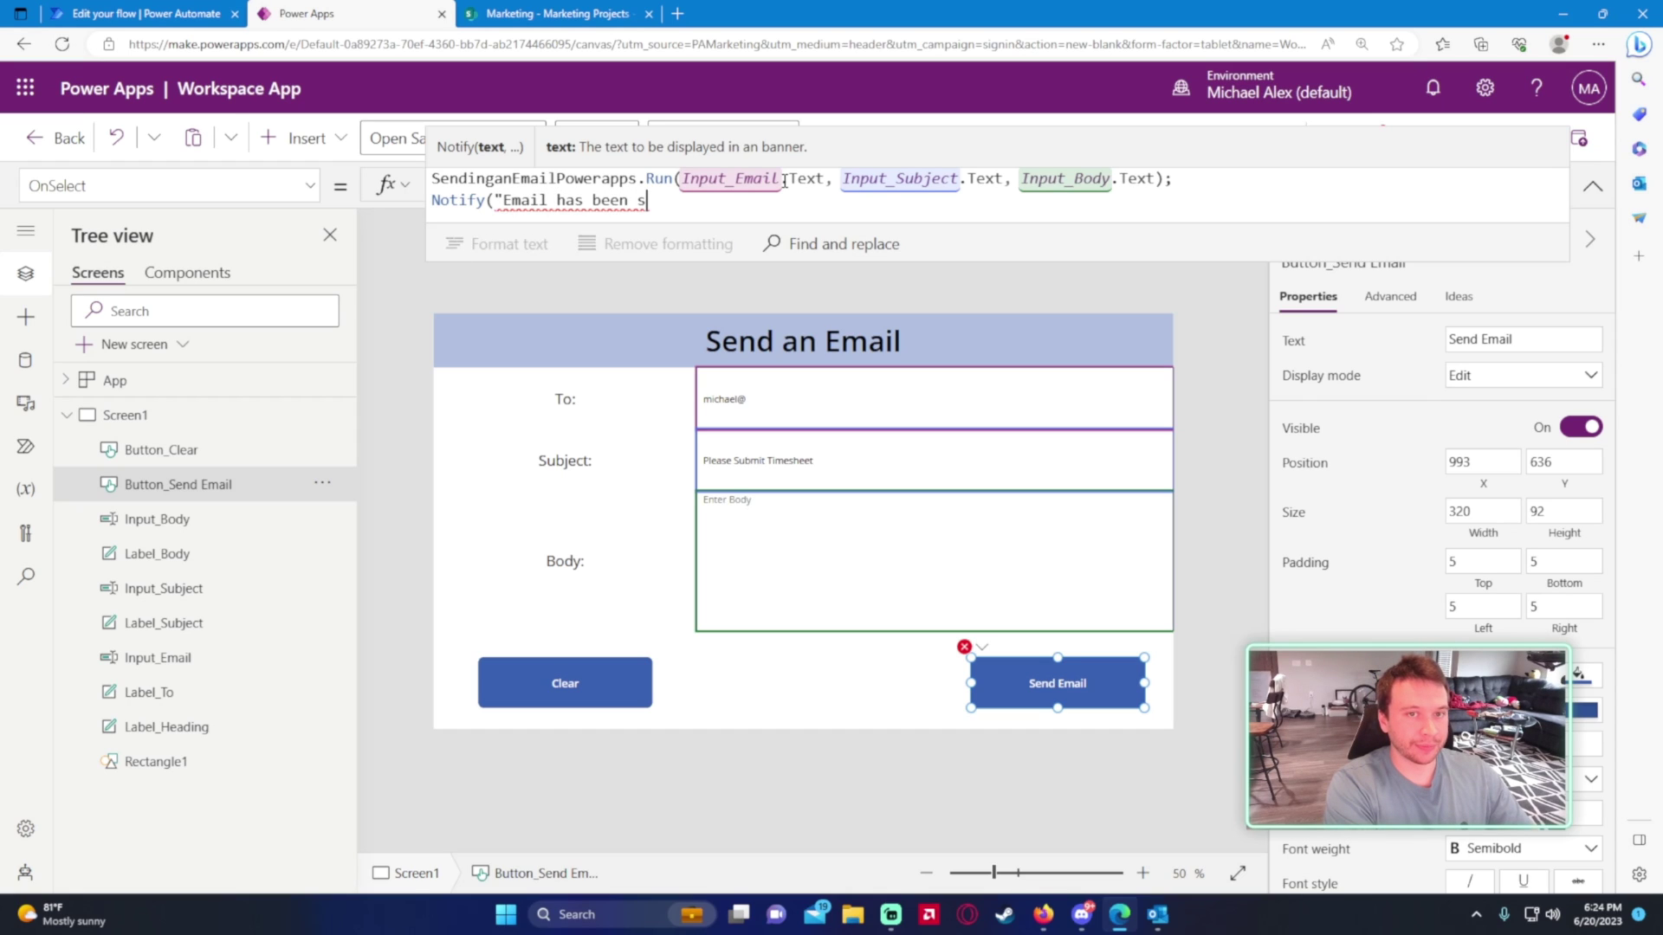
type("ent\")")
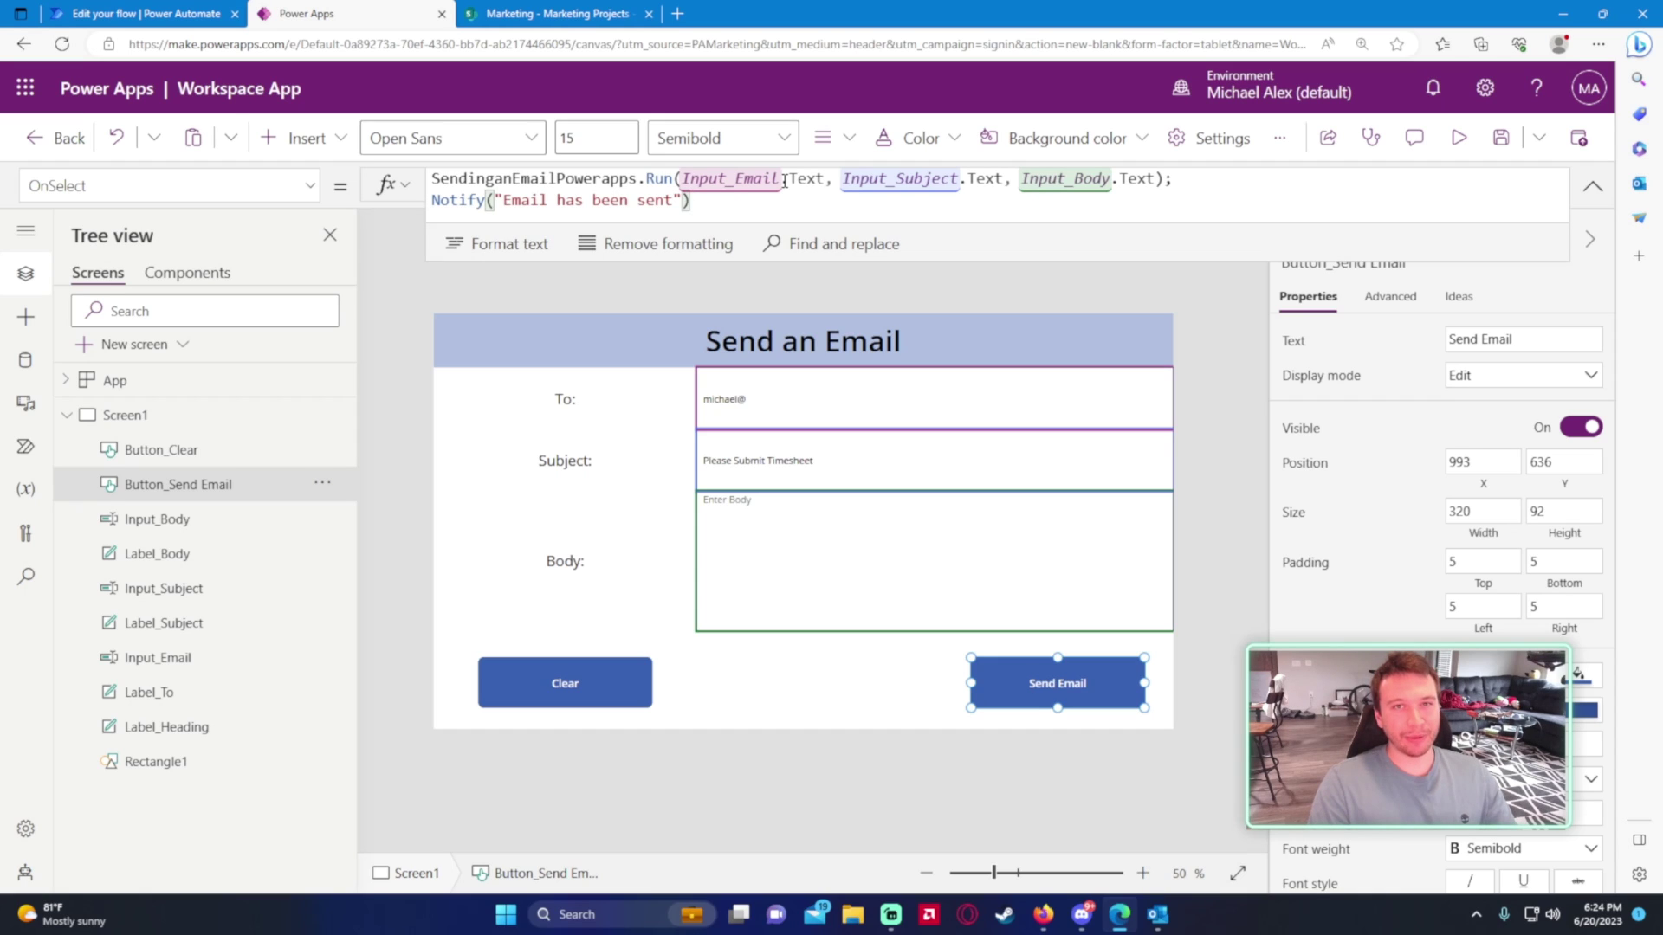
left_click(143, 13)
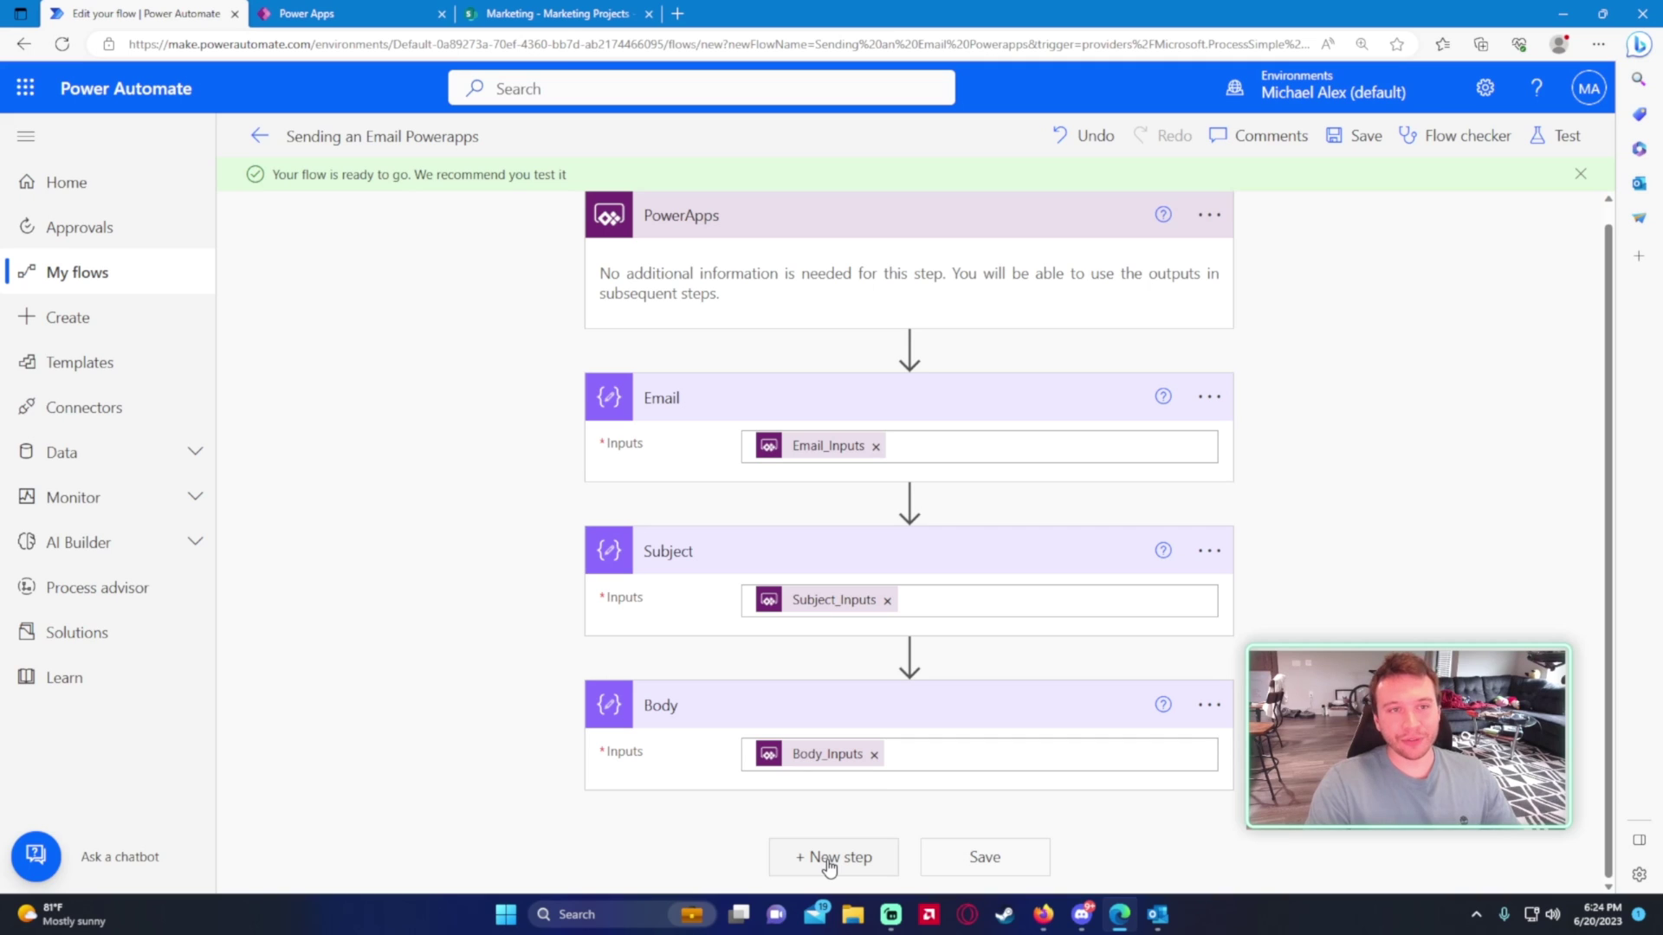
left_click(299, 13)
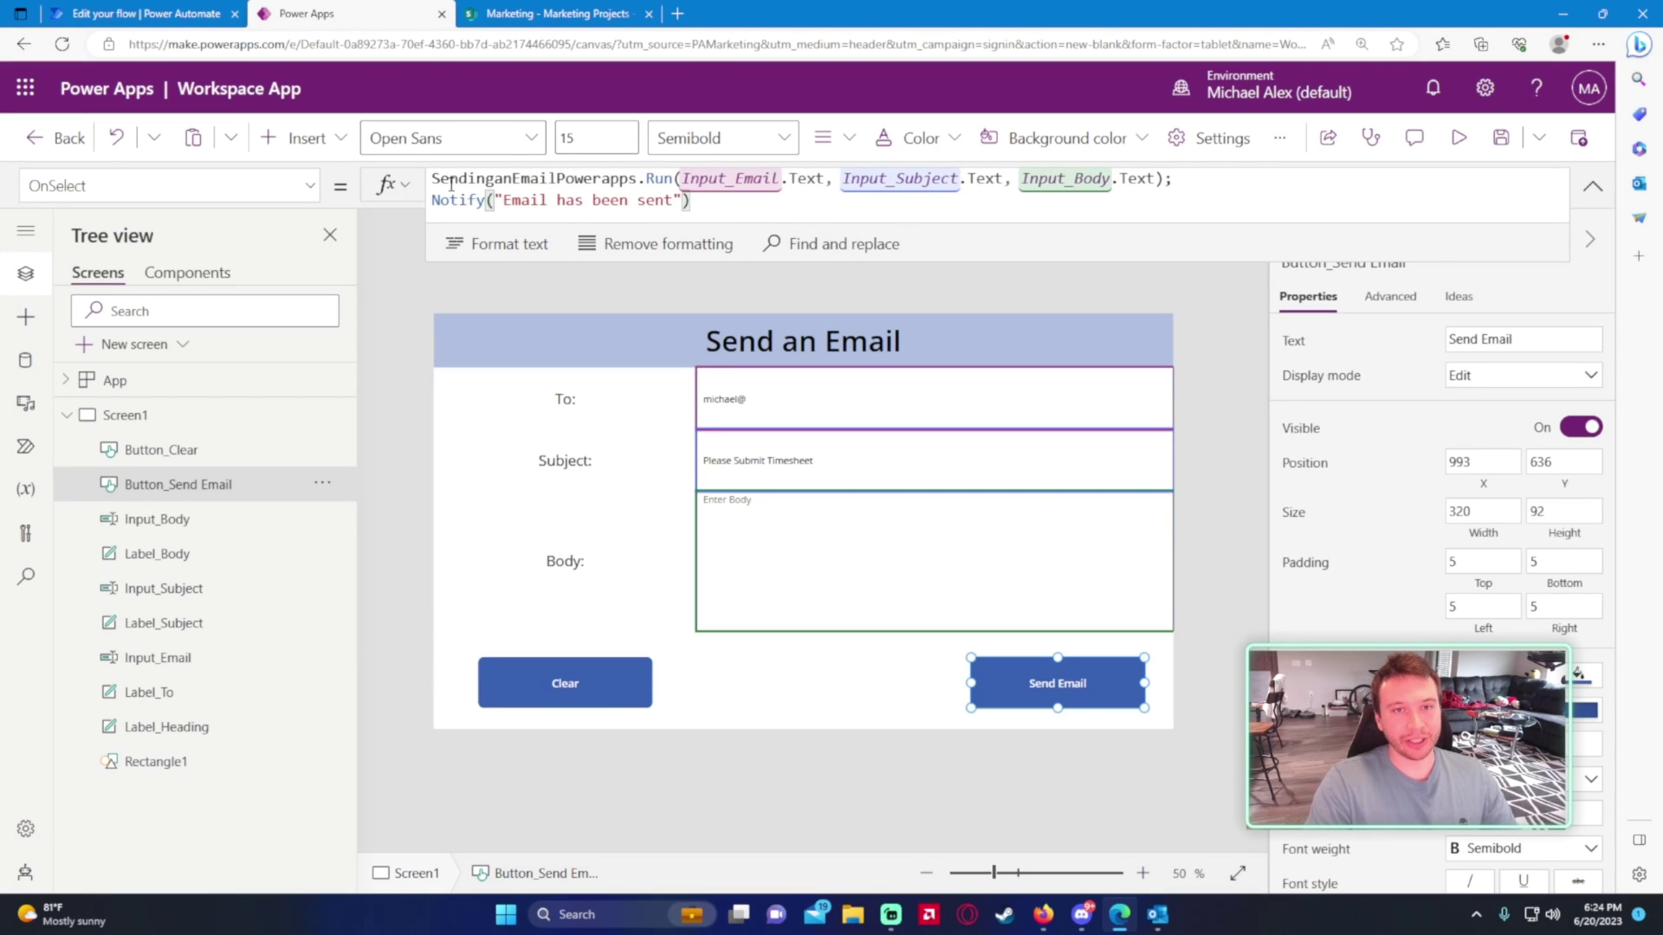
left_click(139, 13)
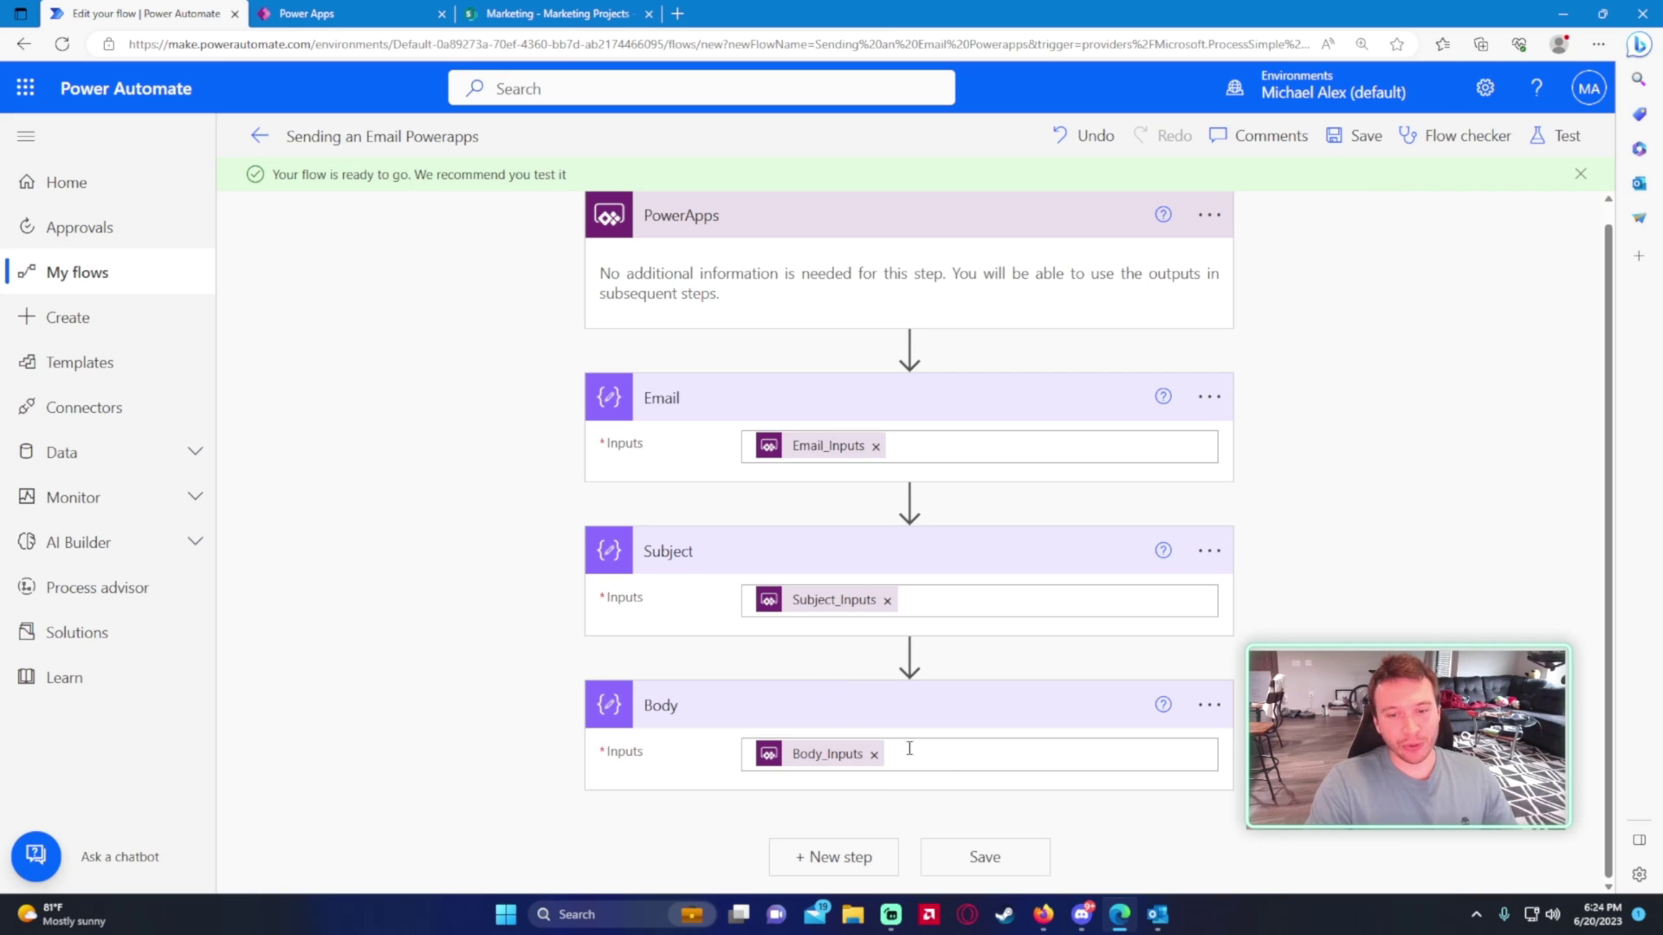
- Add a Send an email (V2) action after the Body step
left_click(854, 858)
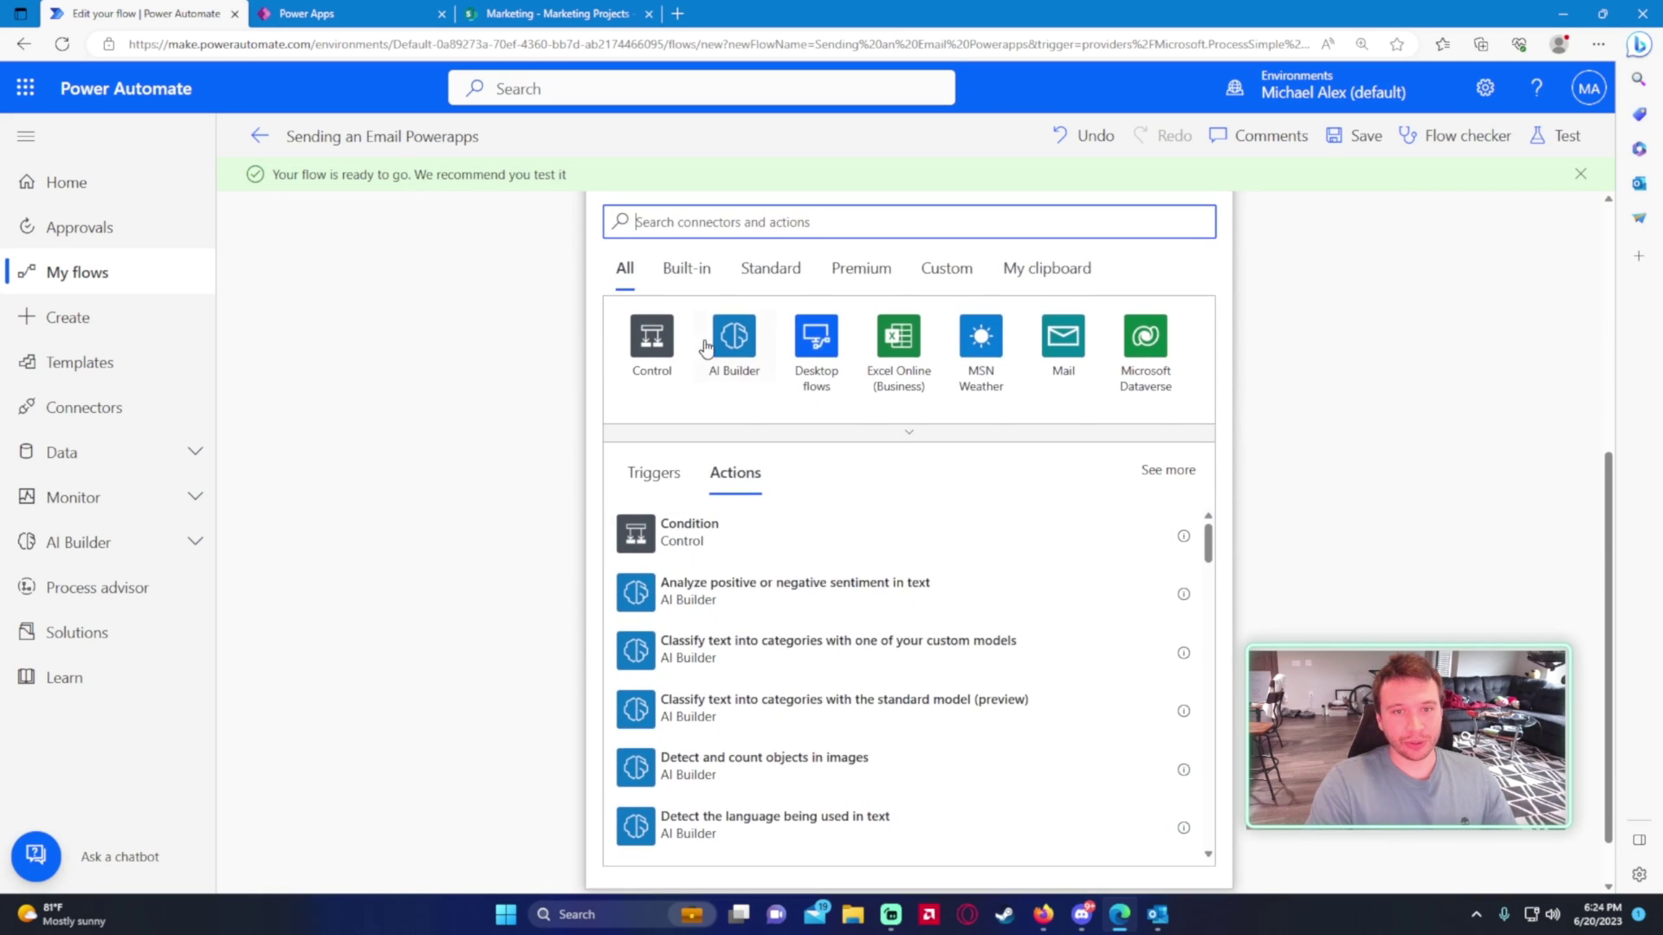
scroll(705, 346, "up", 2)
type("e")
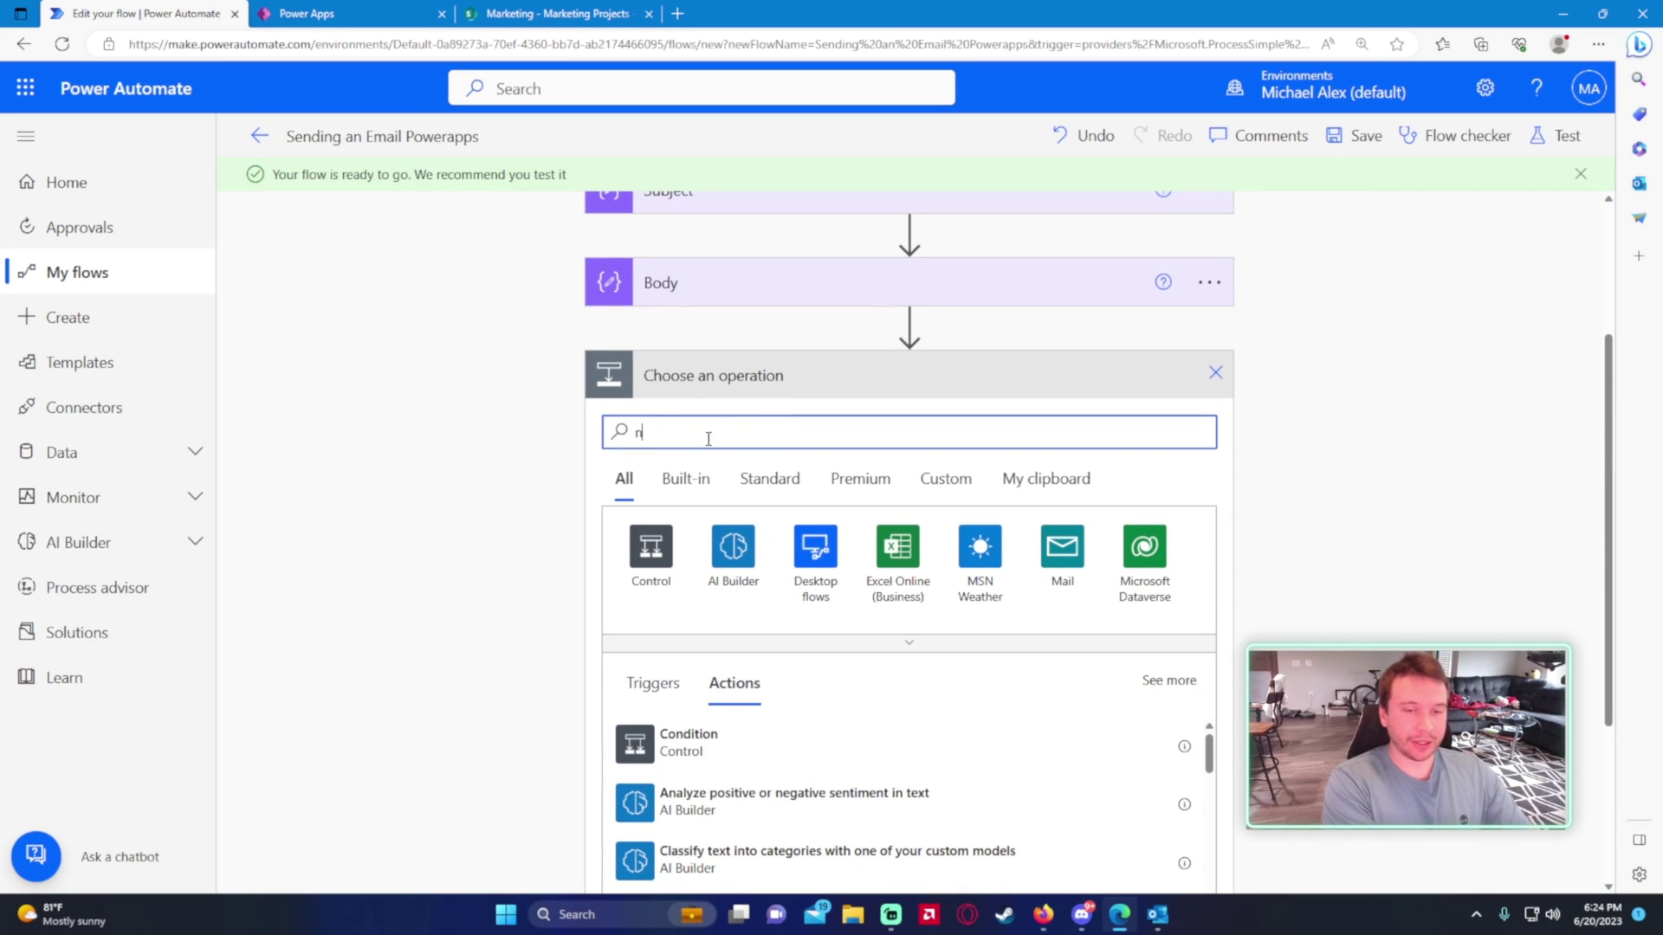
key("BackSpace")
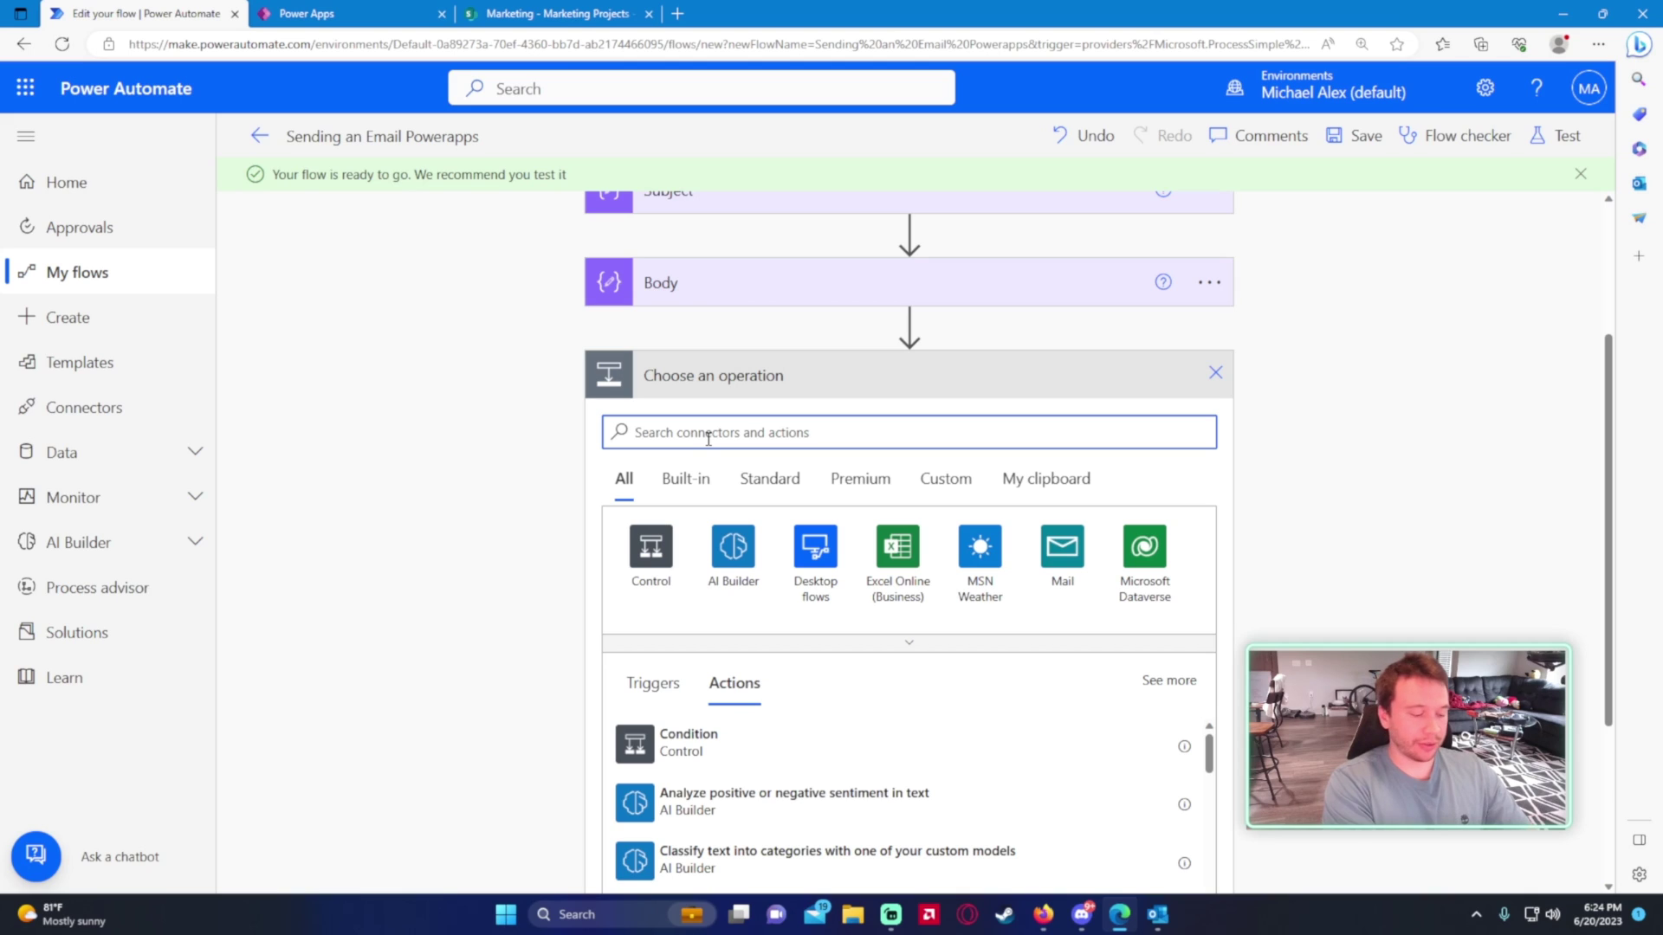
type("send ")
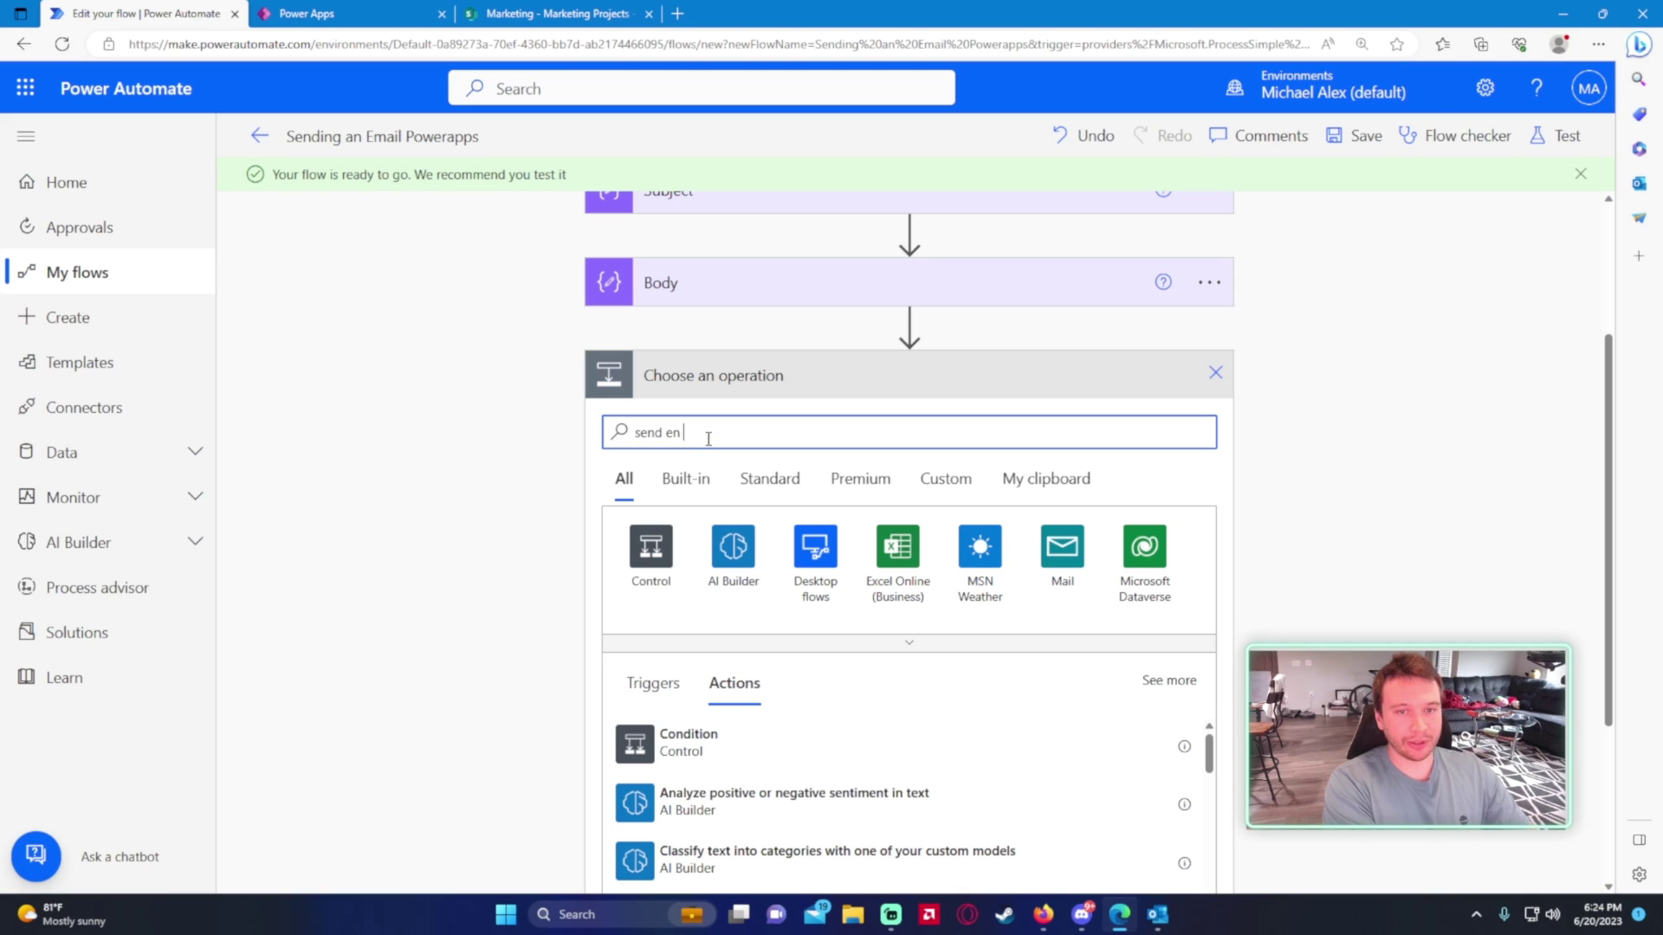
type("an email")
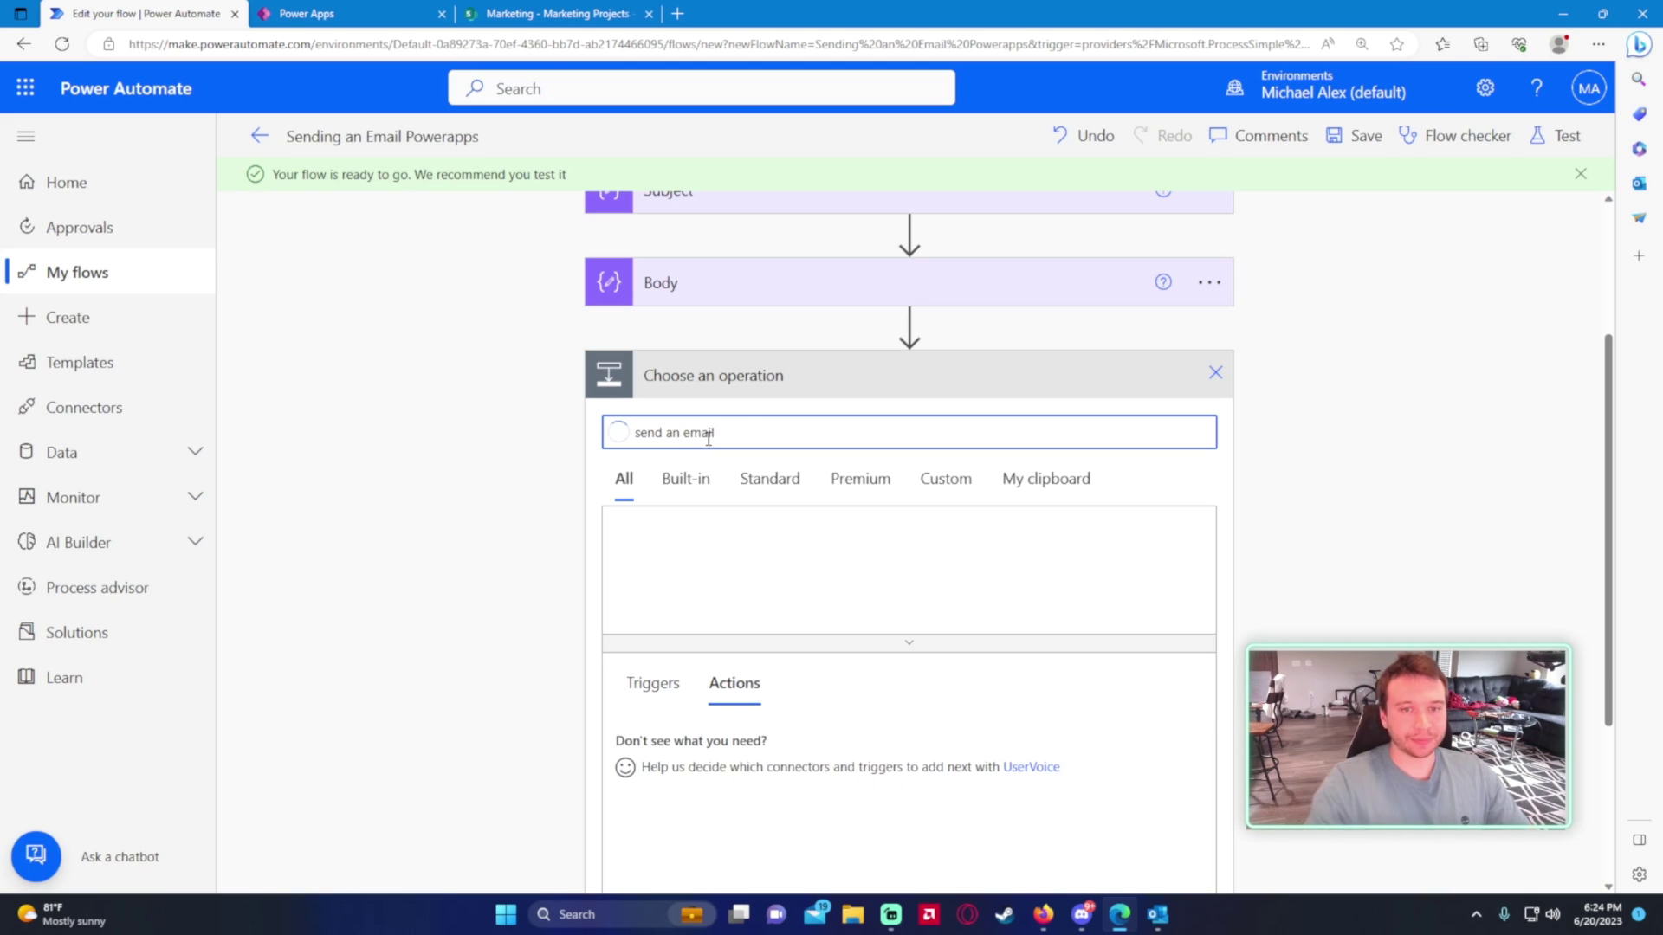
scroll(520, 539, "down", 2)
left_click(743, 591)
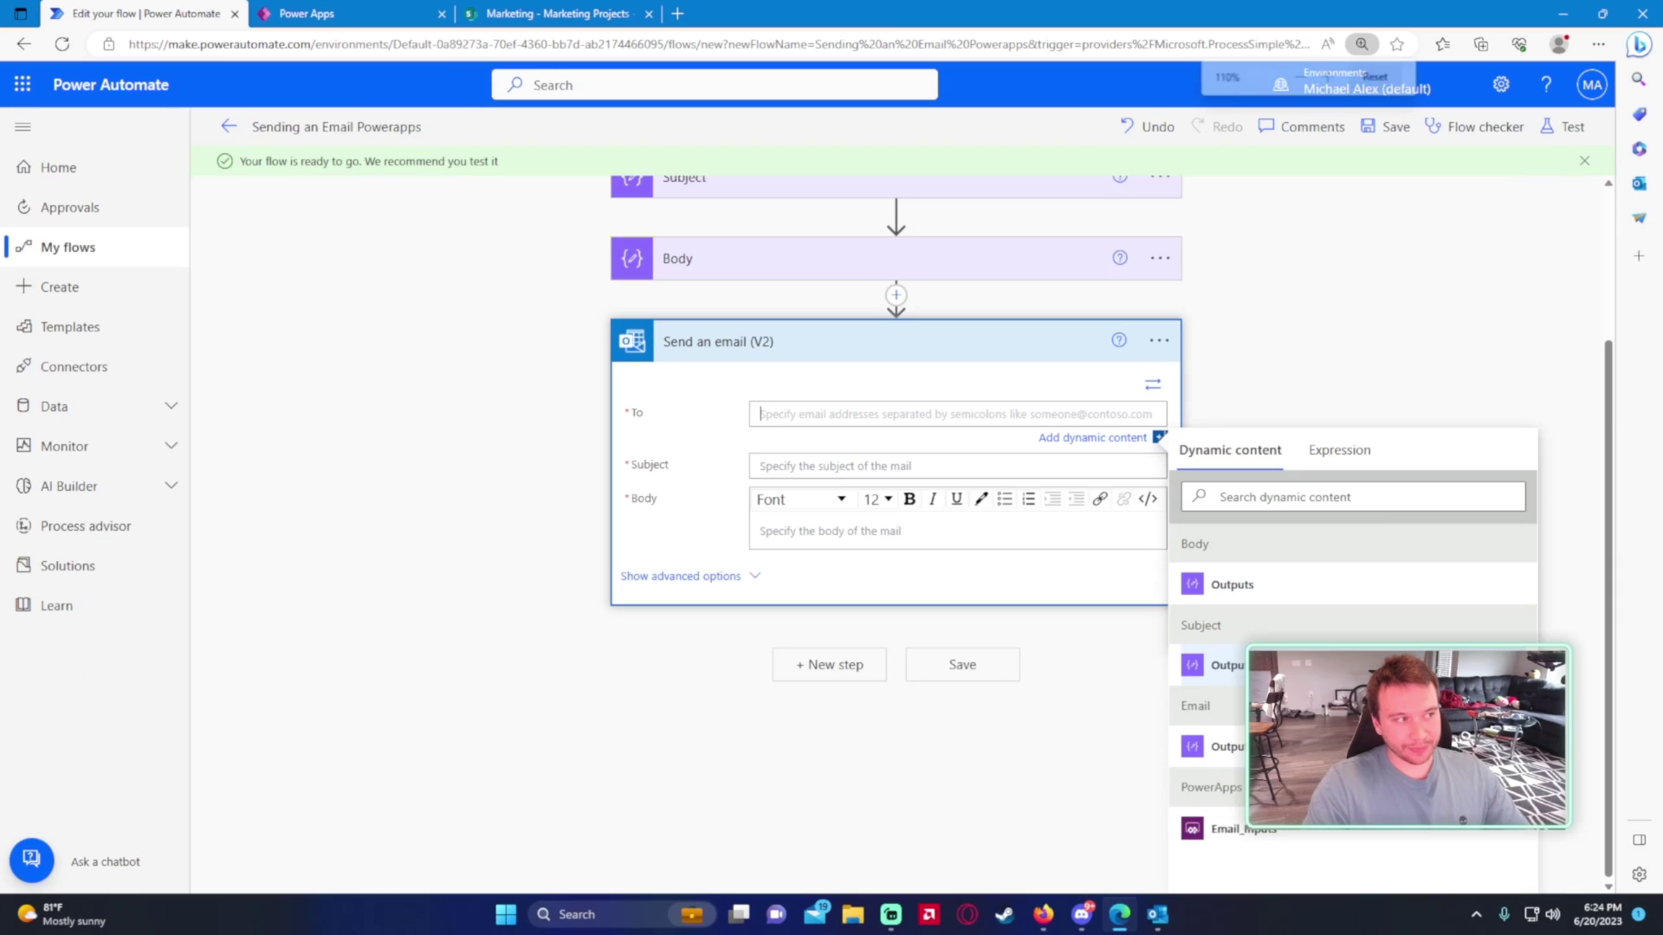
- Fill the email's To, Subject and Body with the Email, Subject and Body outputs
key("ctrl+minus")
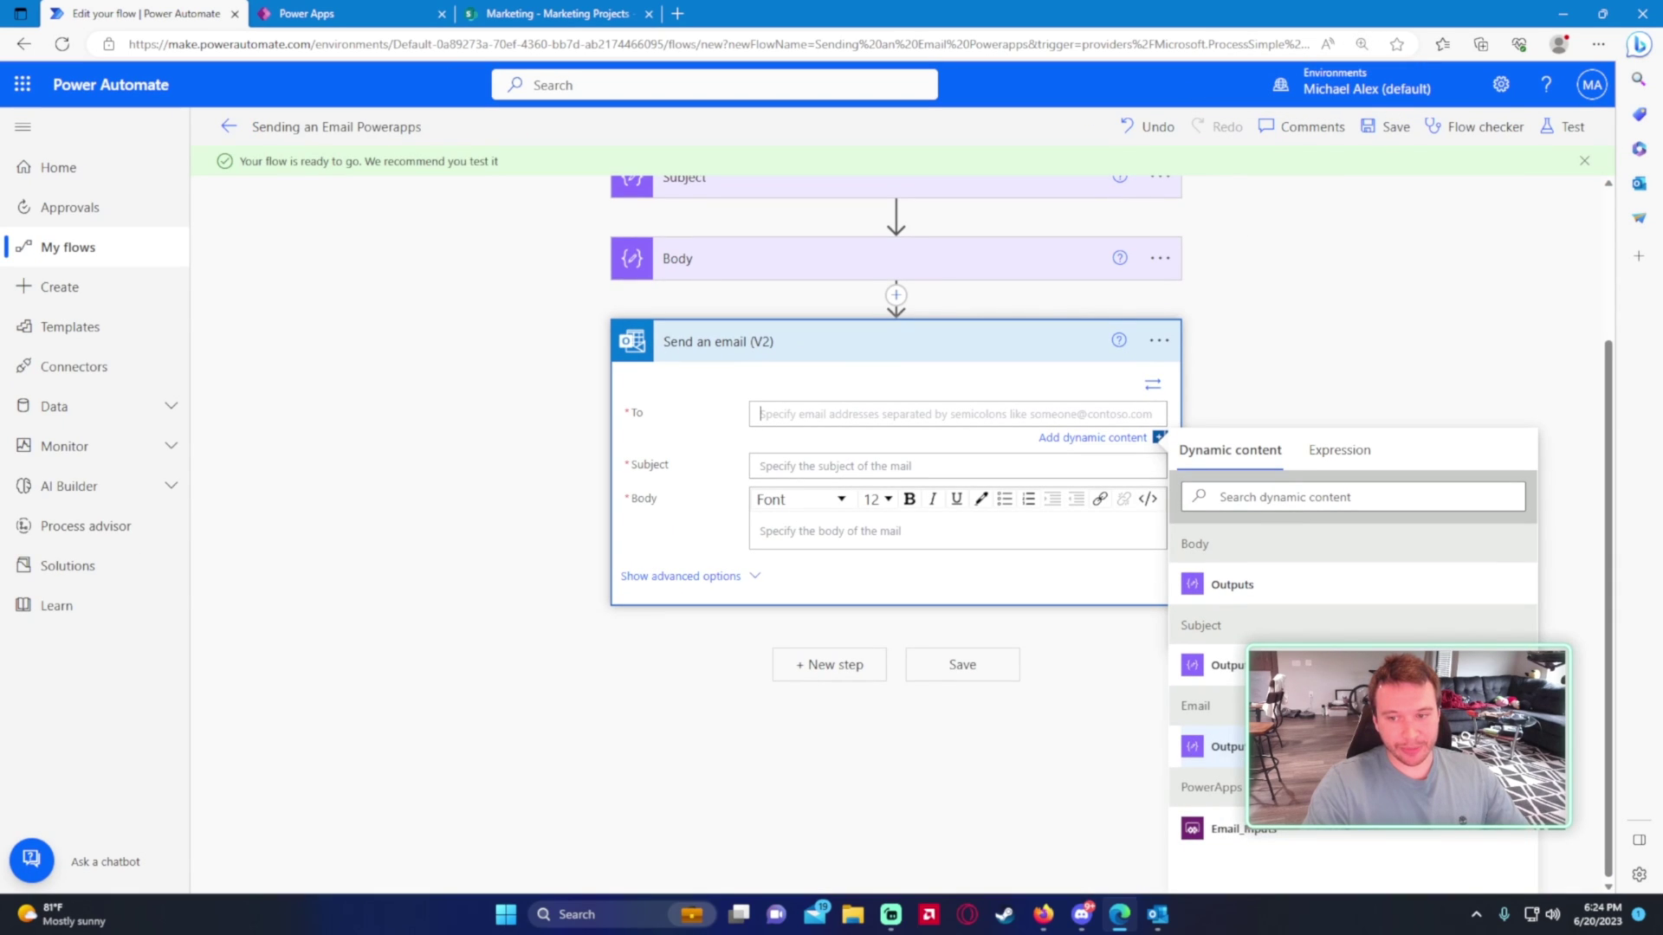
left_click(1221, 747)
key("Tab")
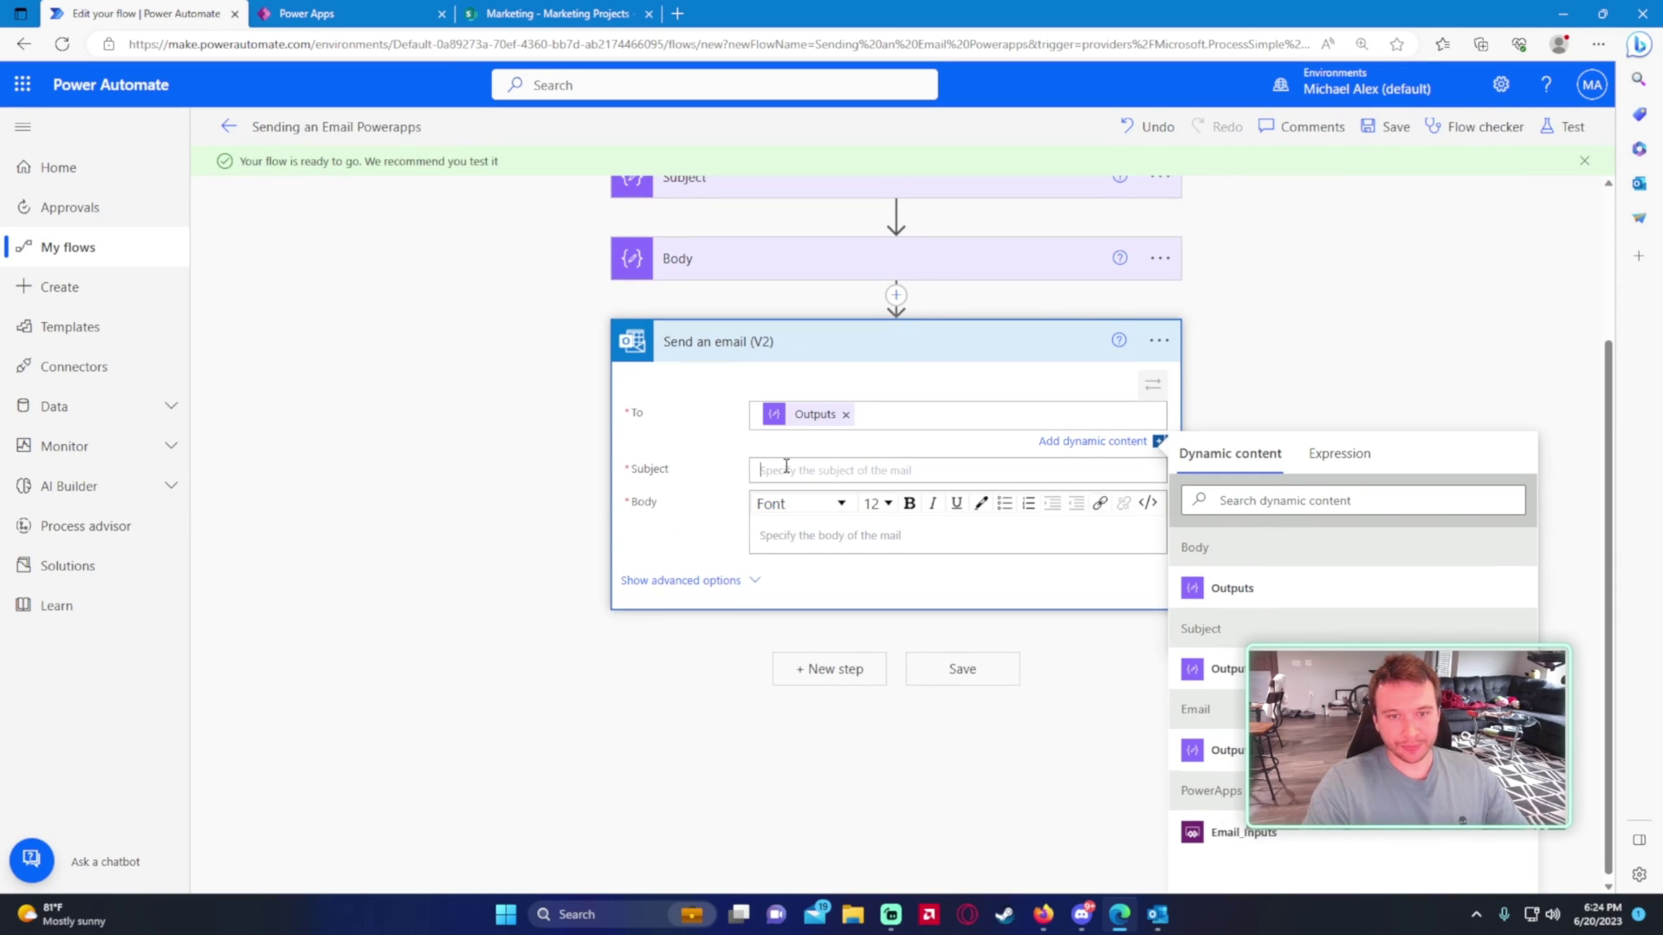
left_click(1280, 663)
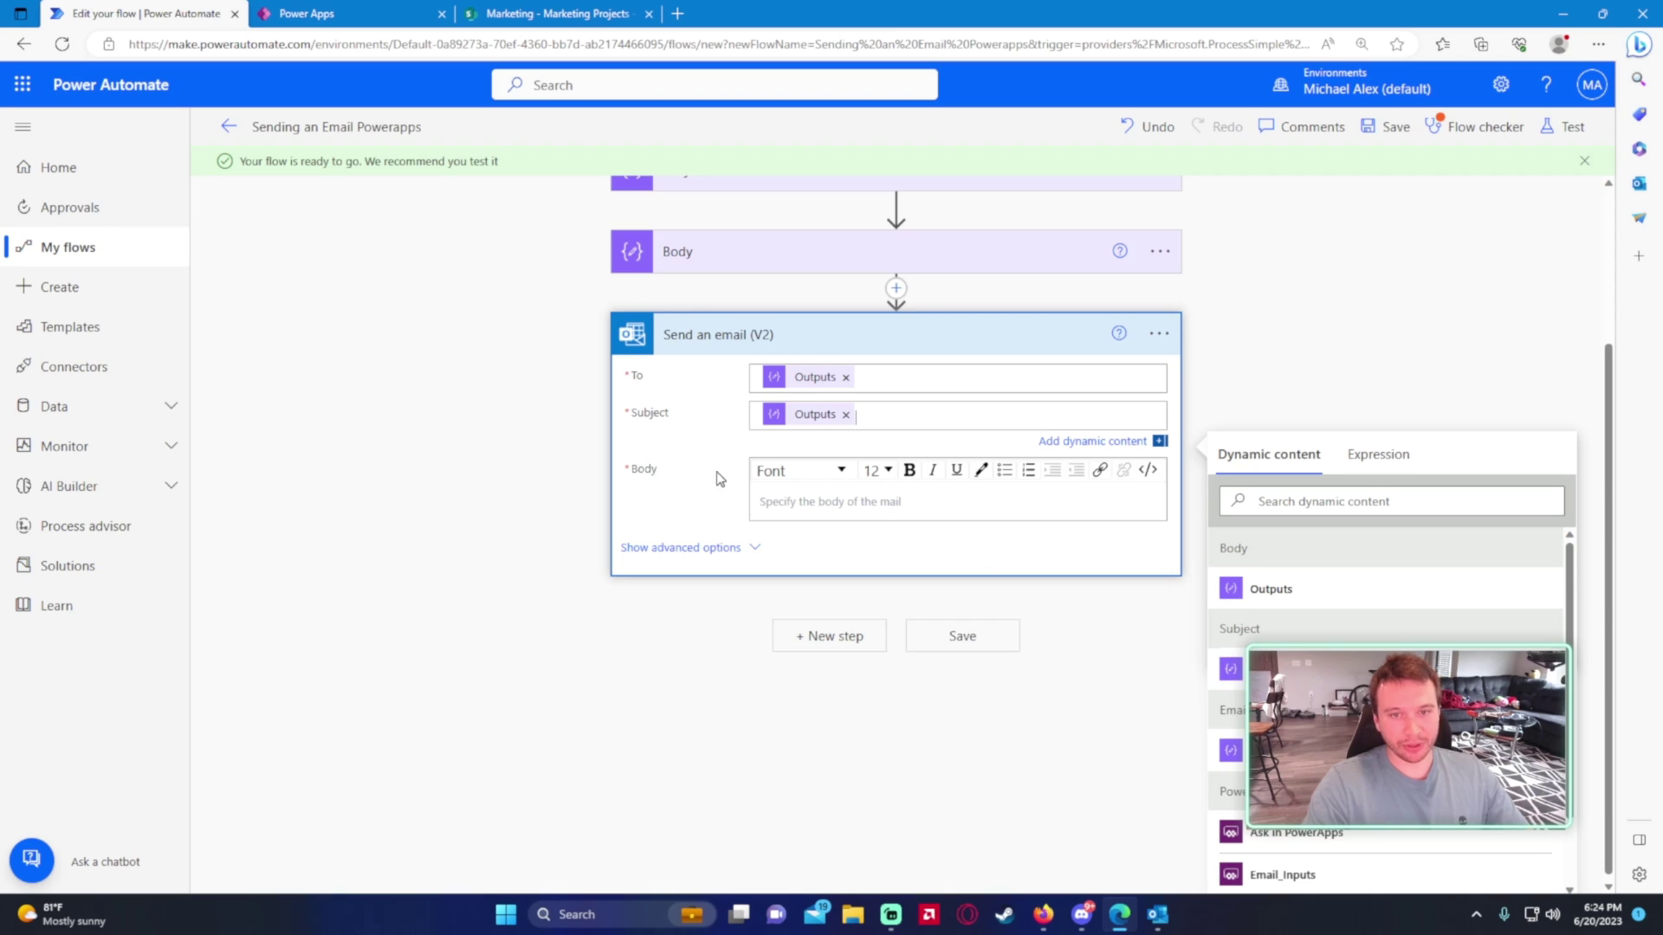
left_click(808, 503)
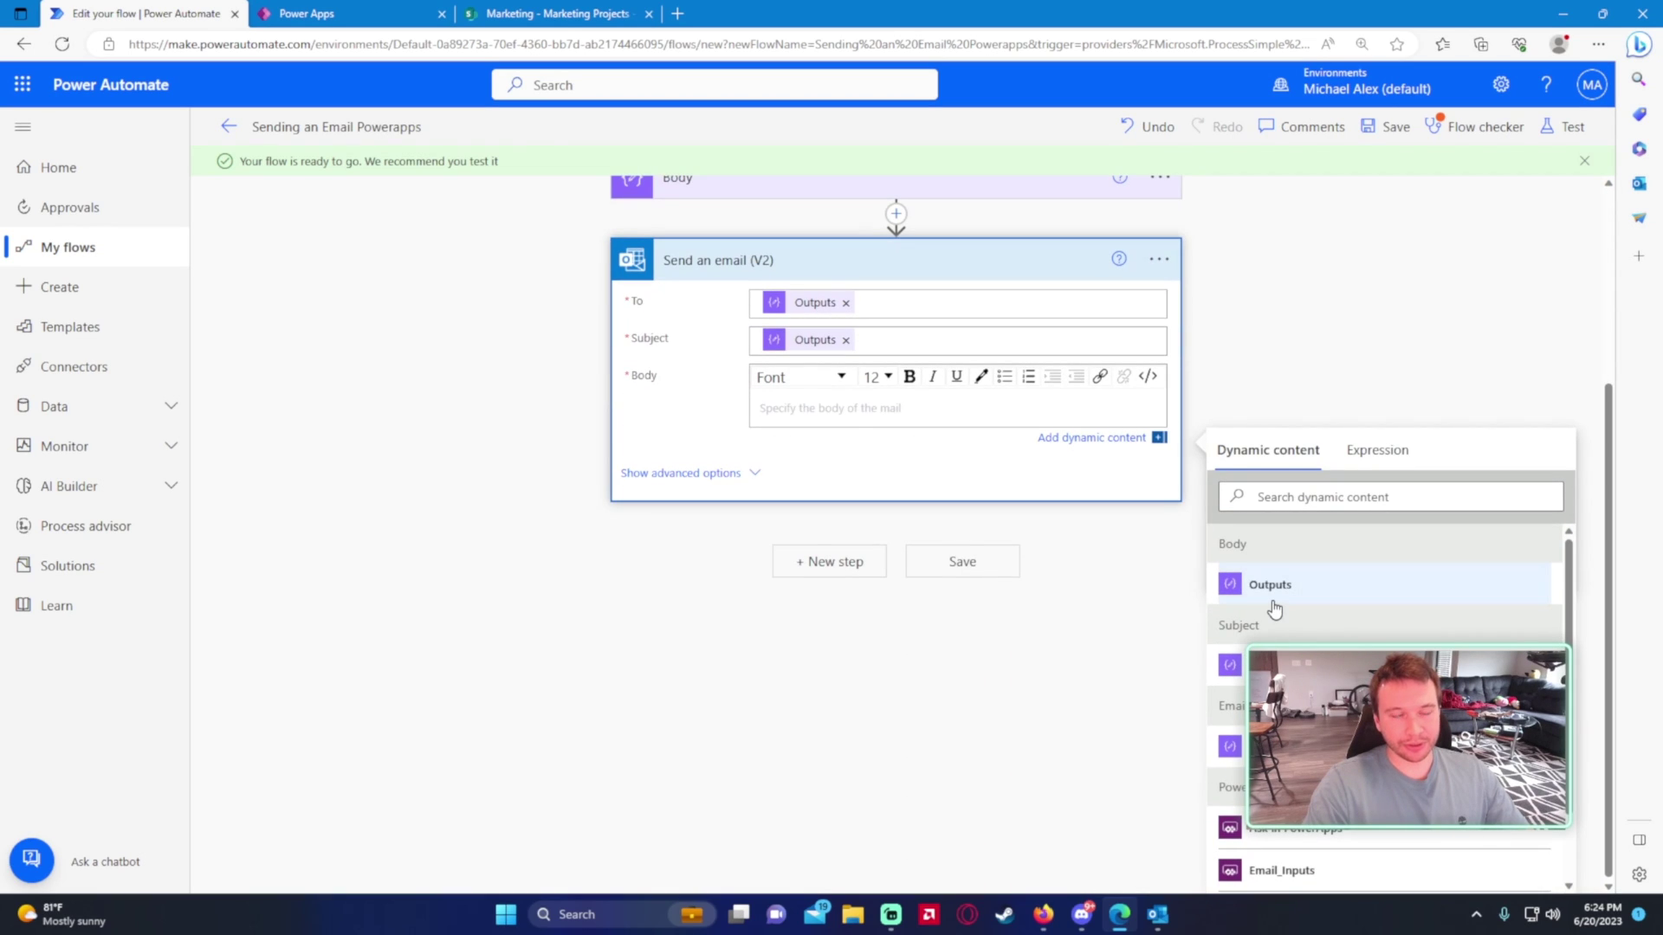
left_click(1256, 595)
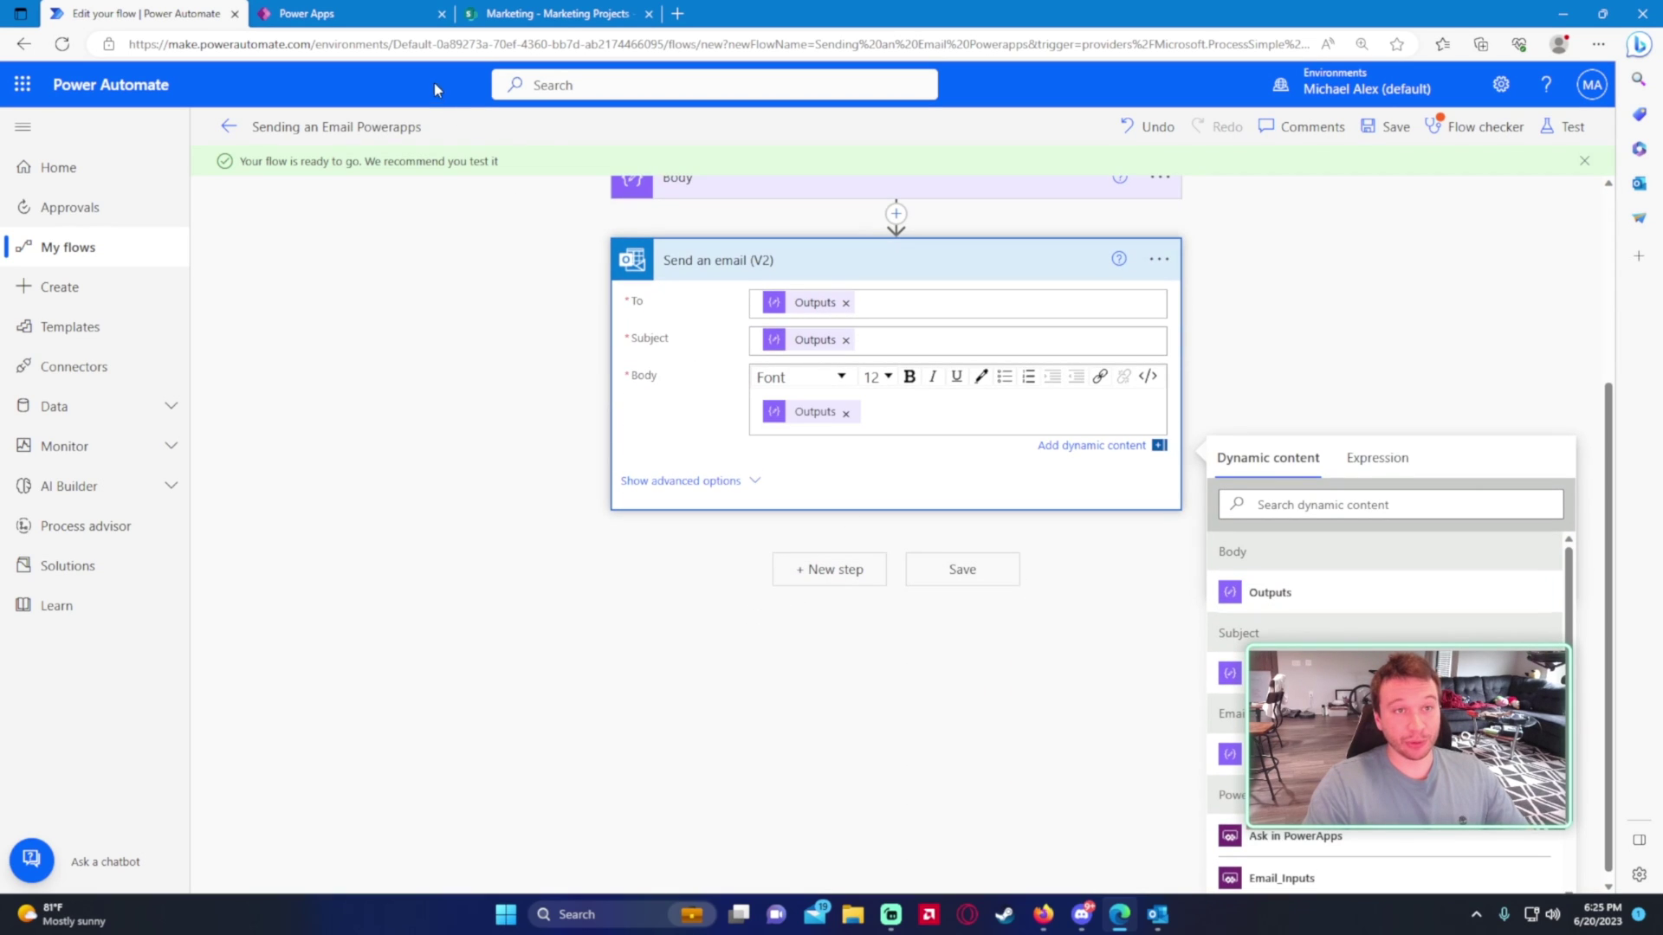
left_click(385, 19)
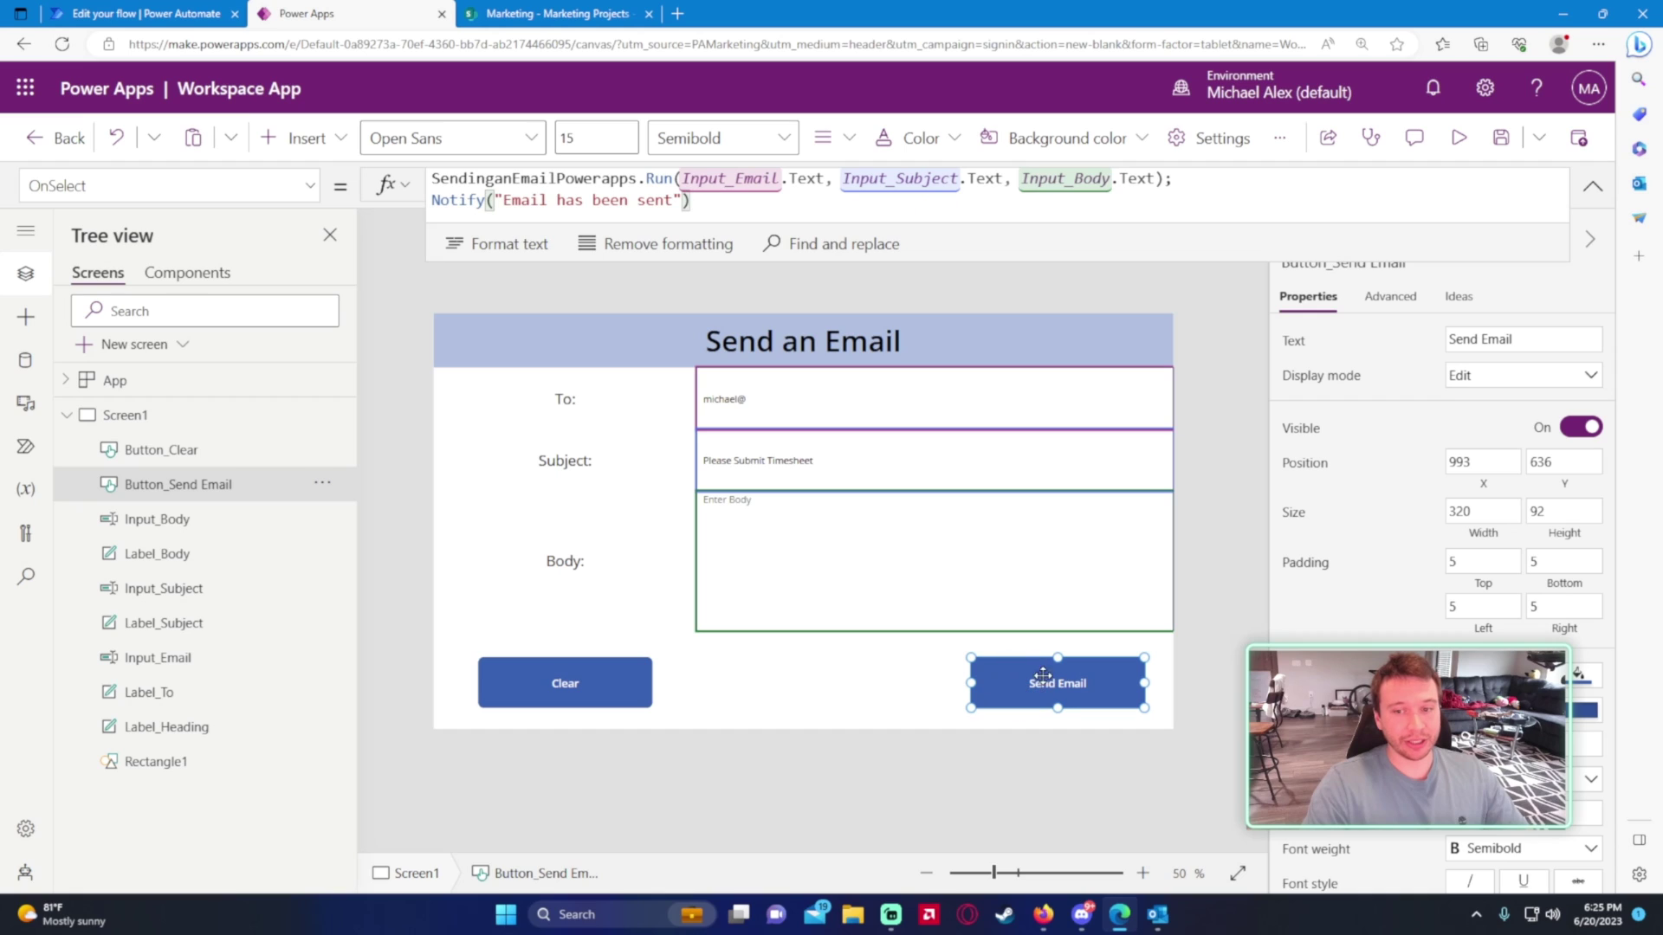
- In preview, enter the recipient's email address and the body 'Please submit your timesheets', then close preview
key("F5")
left_click(824, 316)
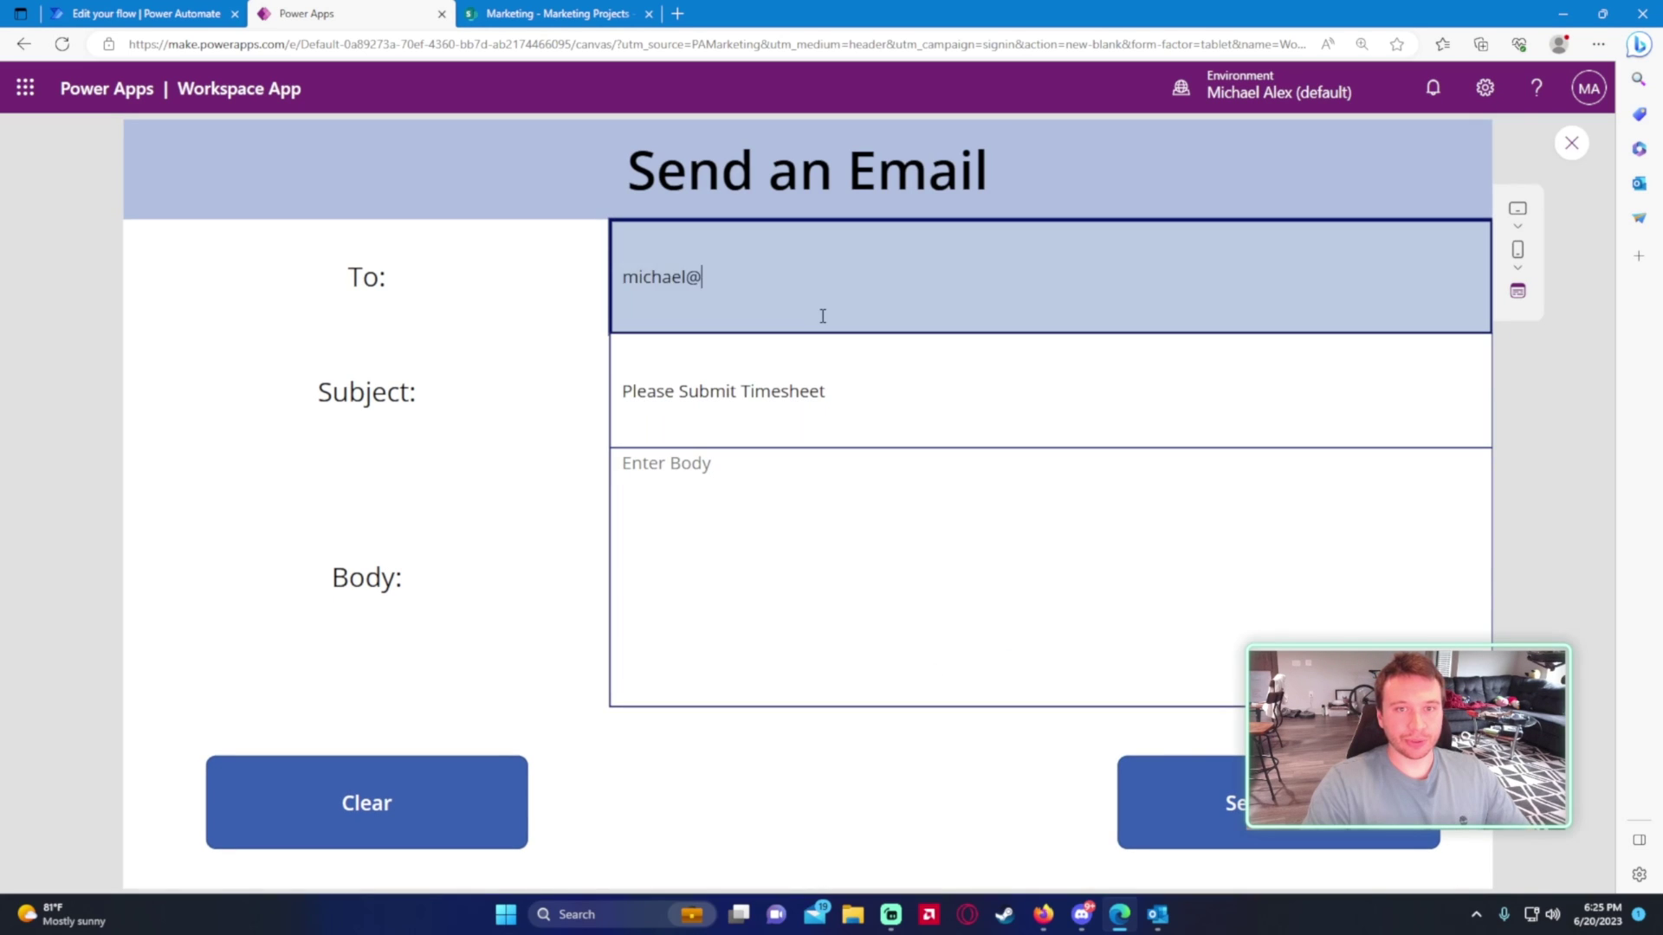
key("ctrl+a")
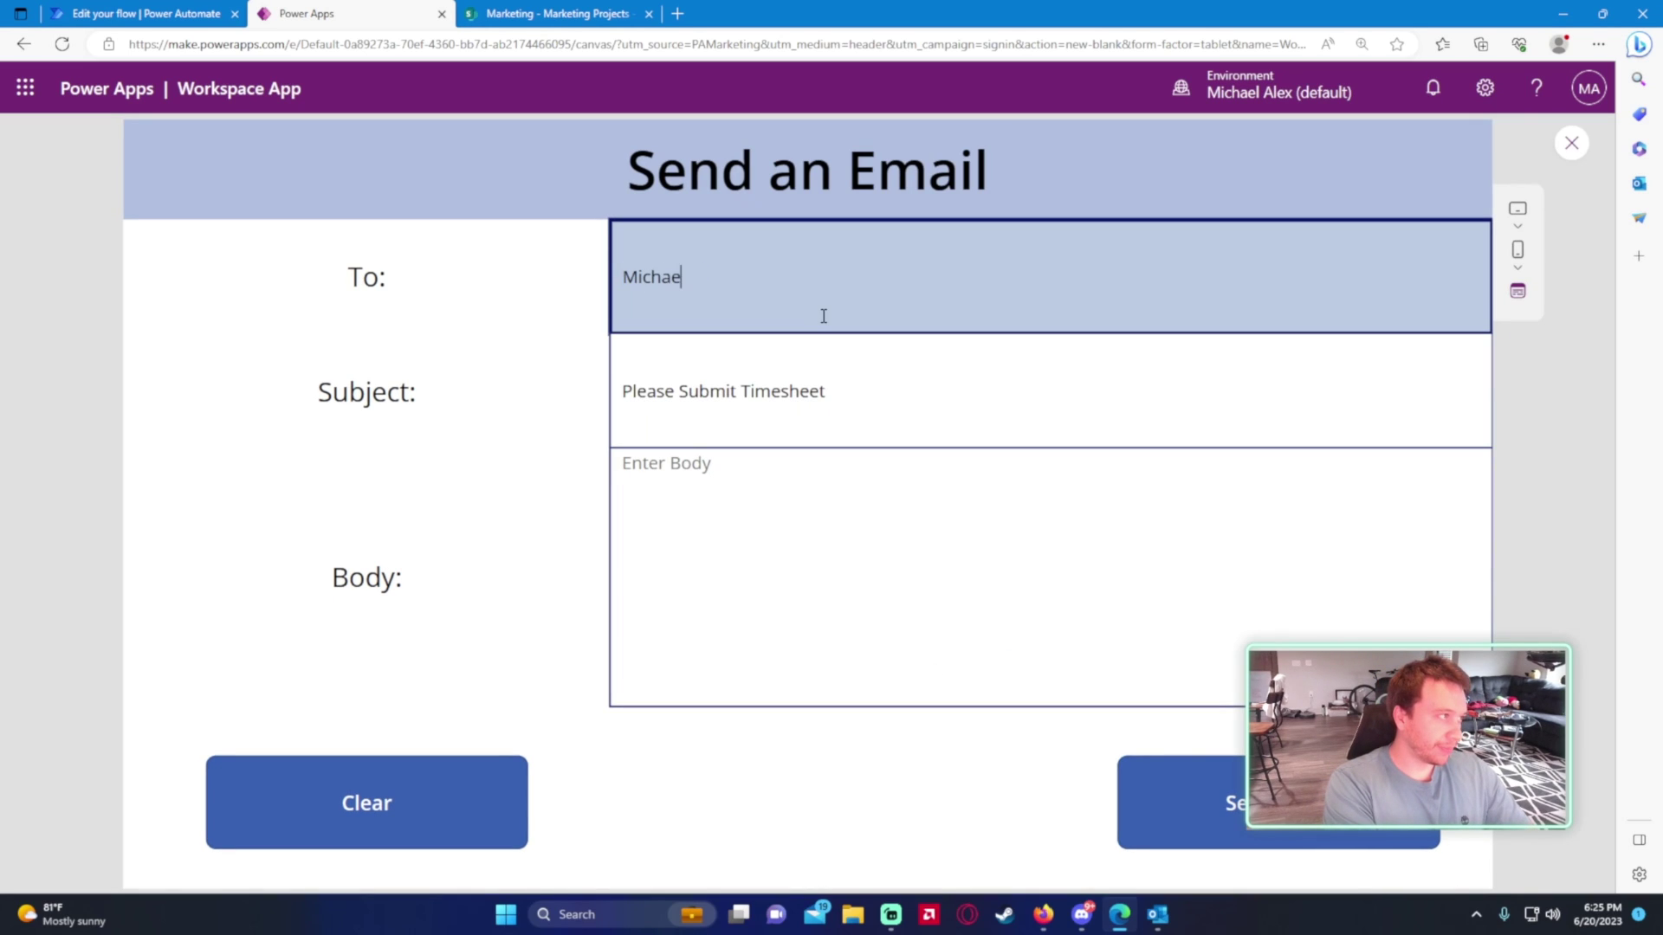
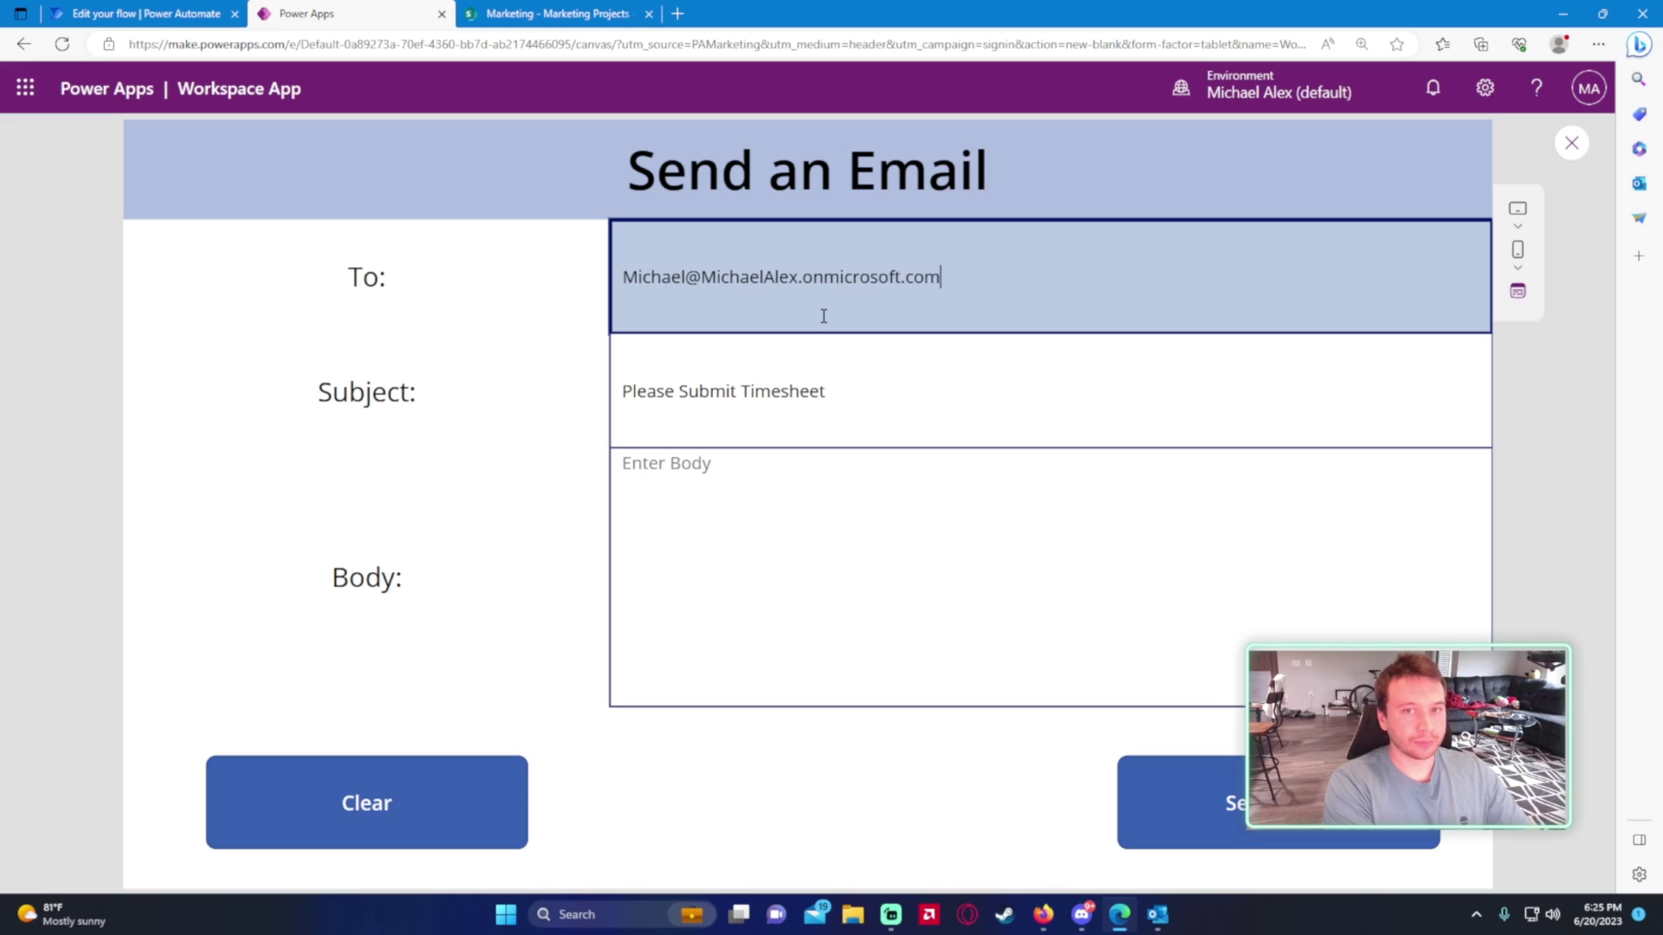
key("Tab")
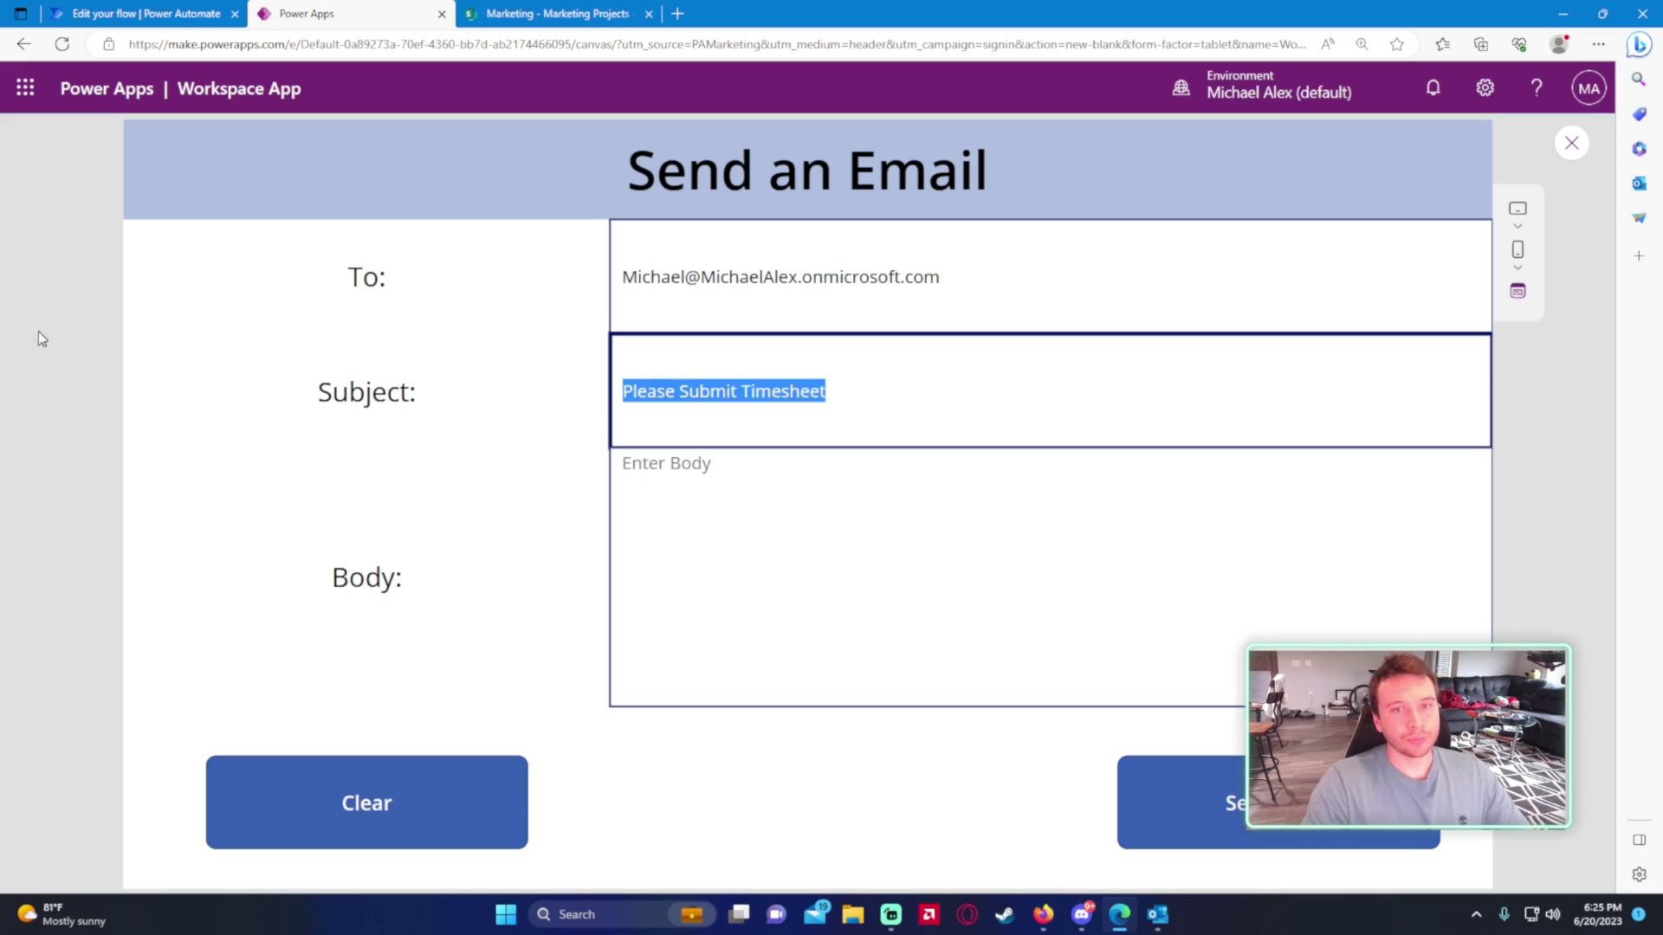
left_click(879, 516)
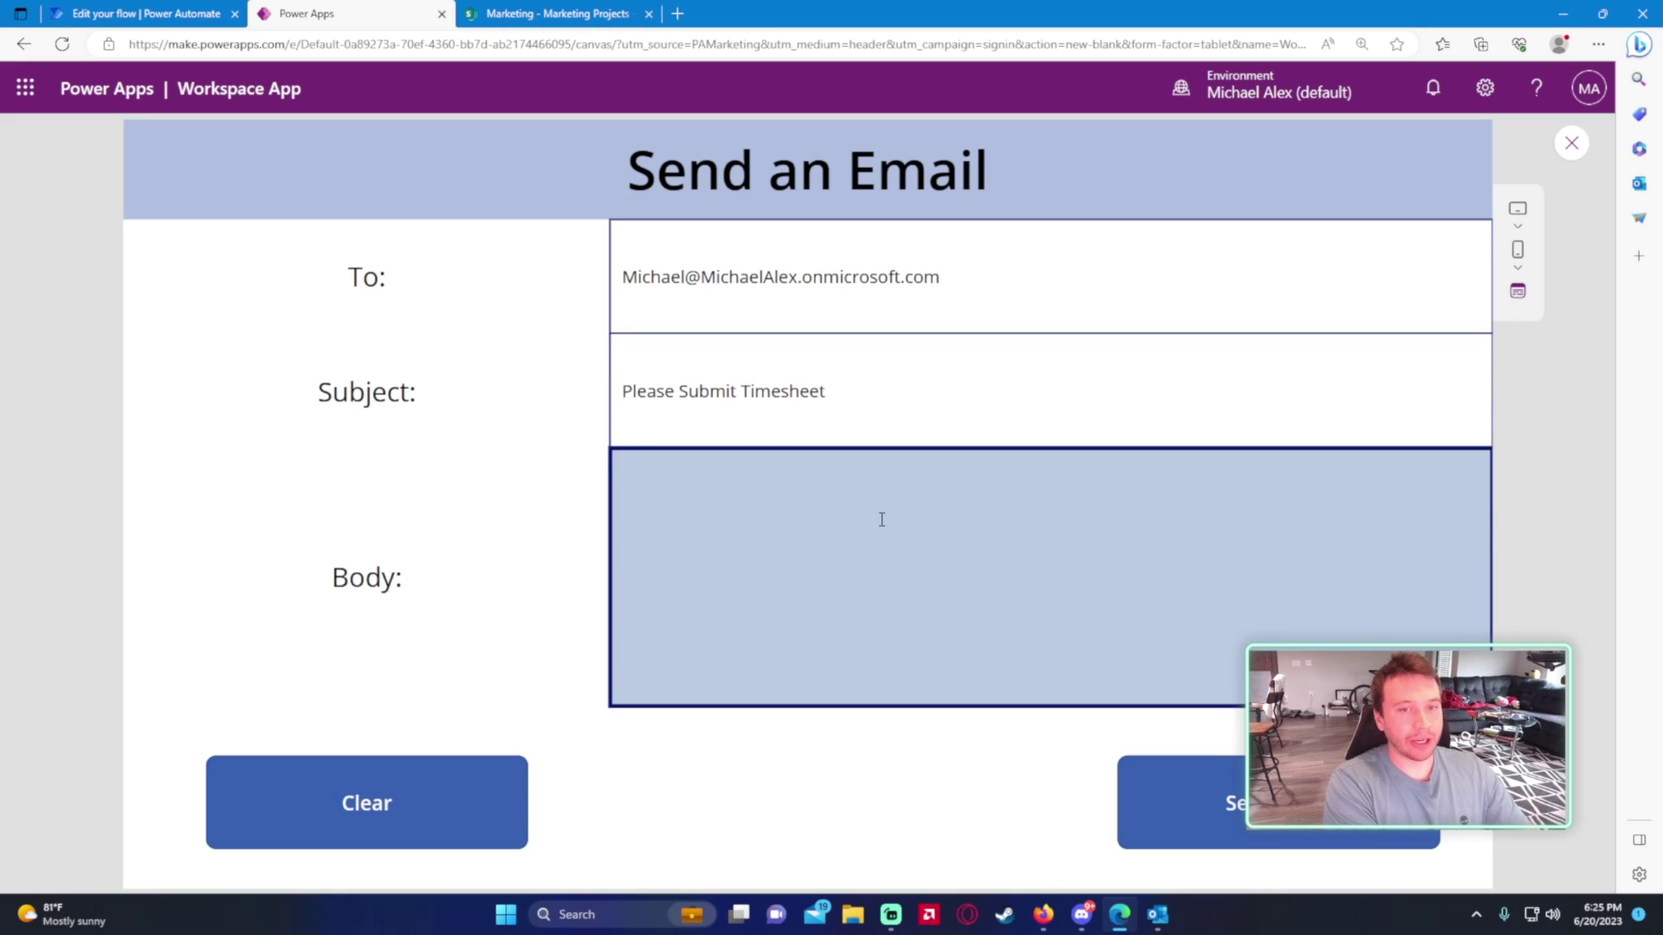
type("Please su")
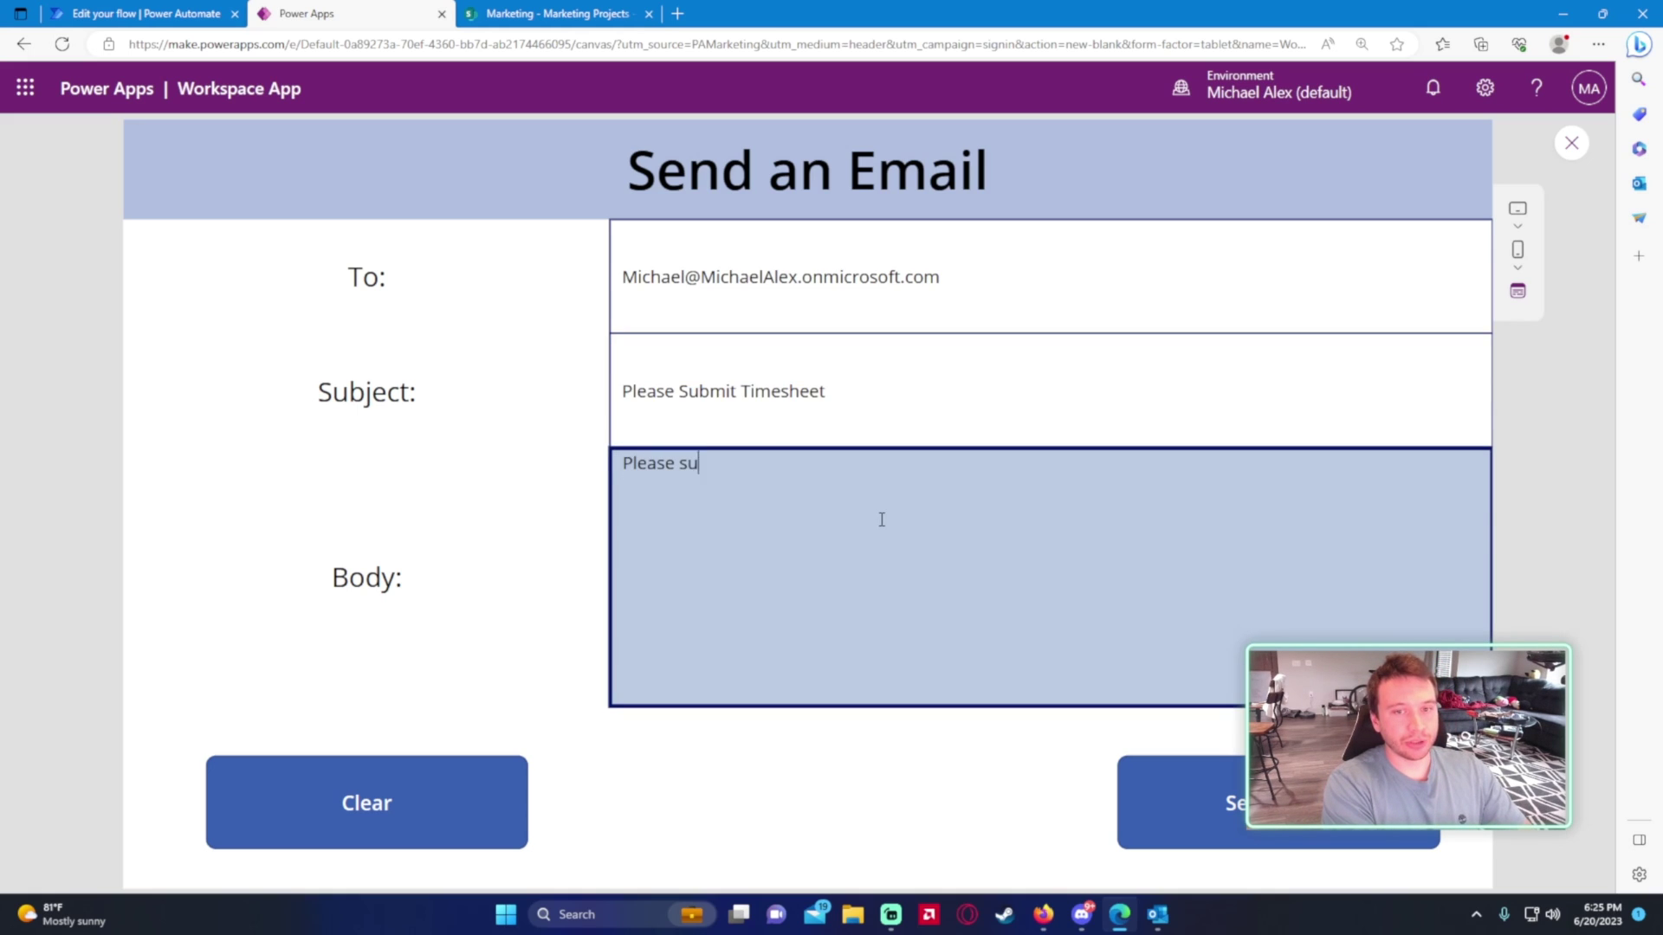
type("bmit your timesheets! Don't forget.")
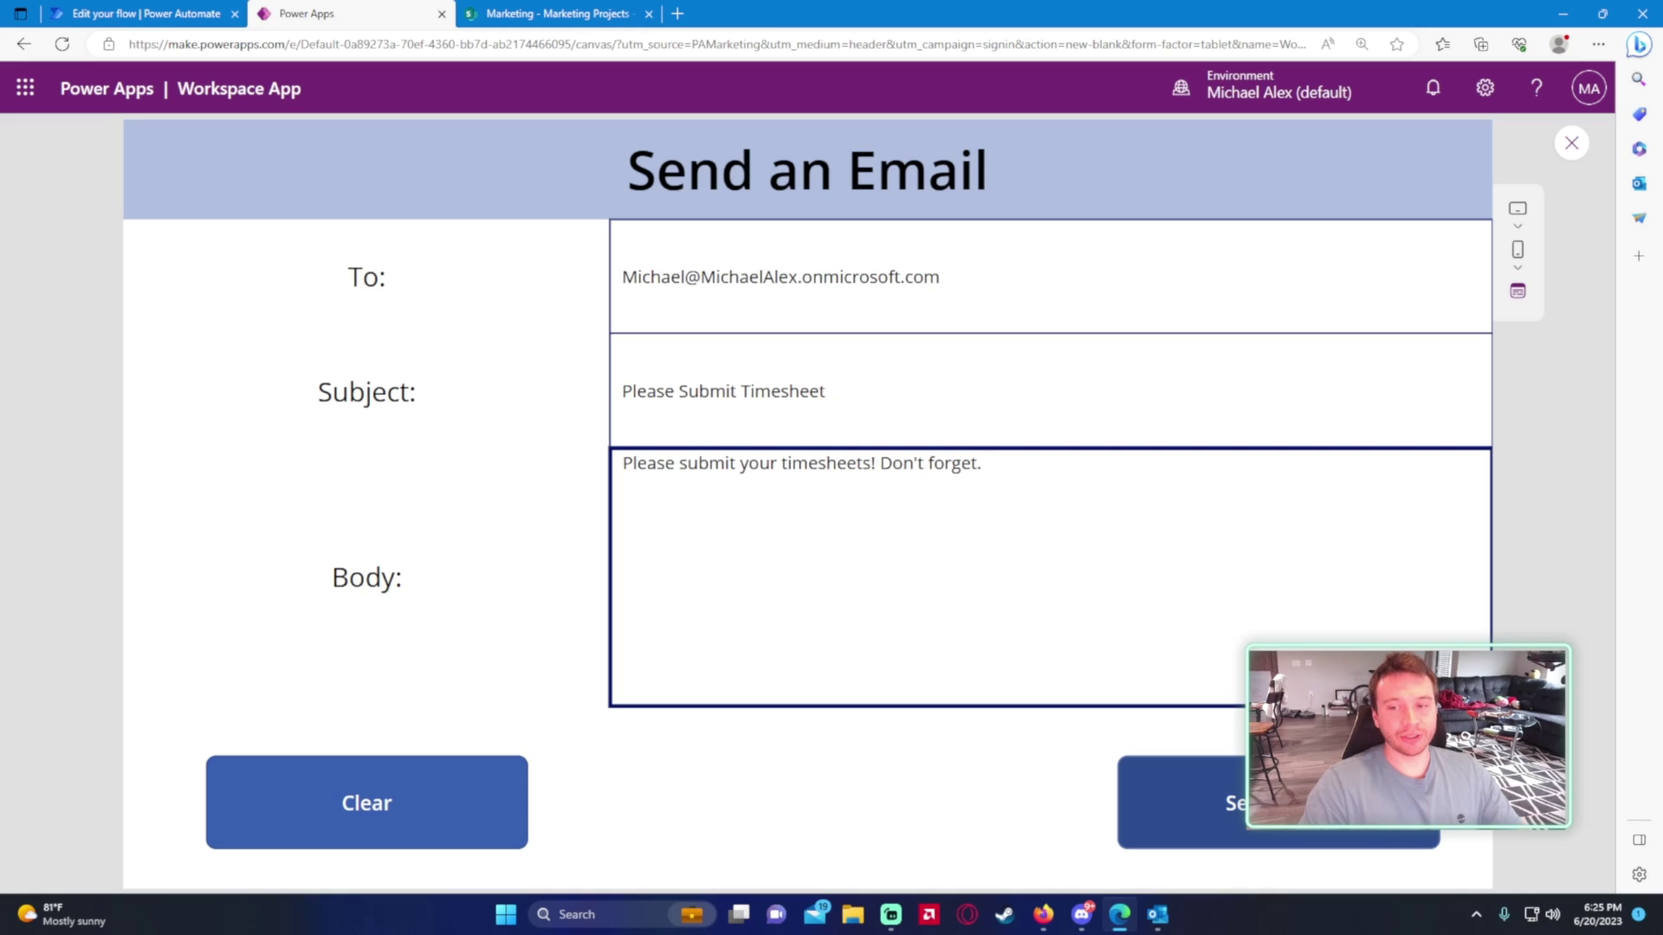
left_click(1569, 147)
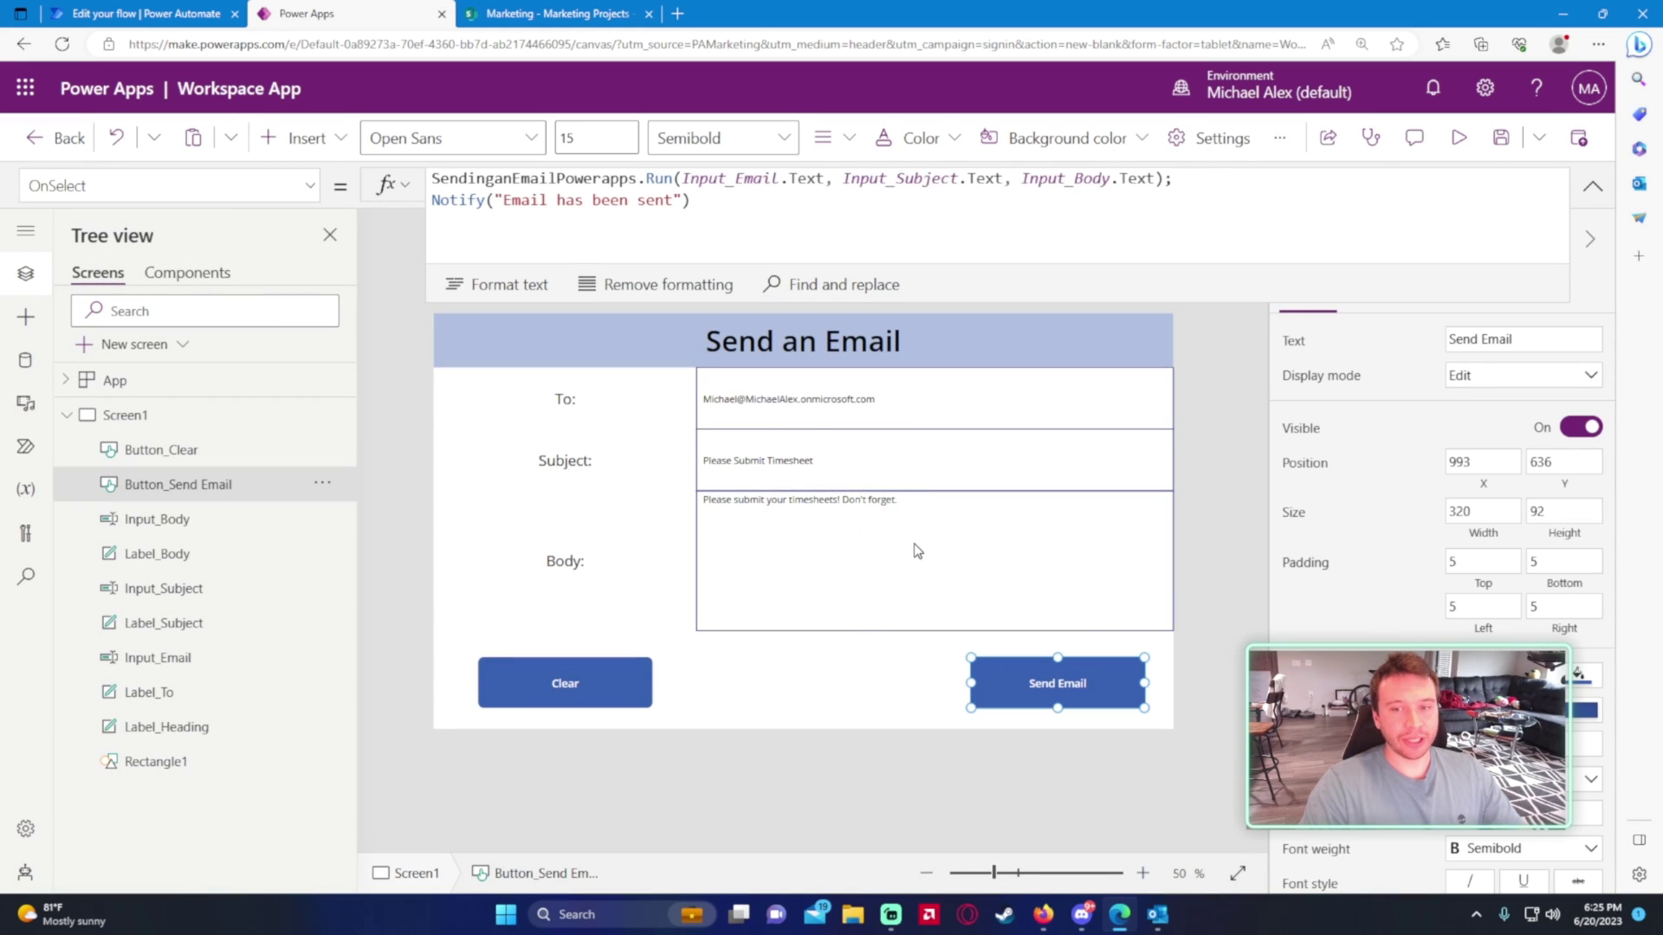
- Append Reset(Input_Email), Reset(Input_Subject) and Reset(Input_Body) after Notify in Send Email's OnSelect
left_click(793, 247)
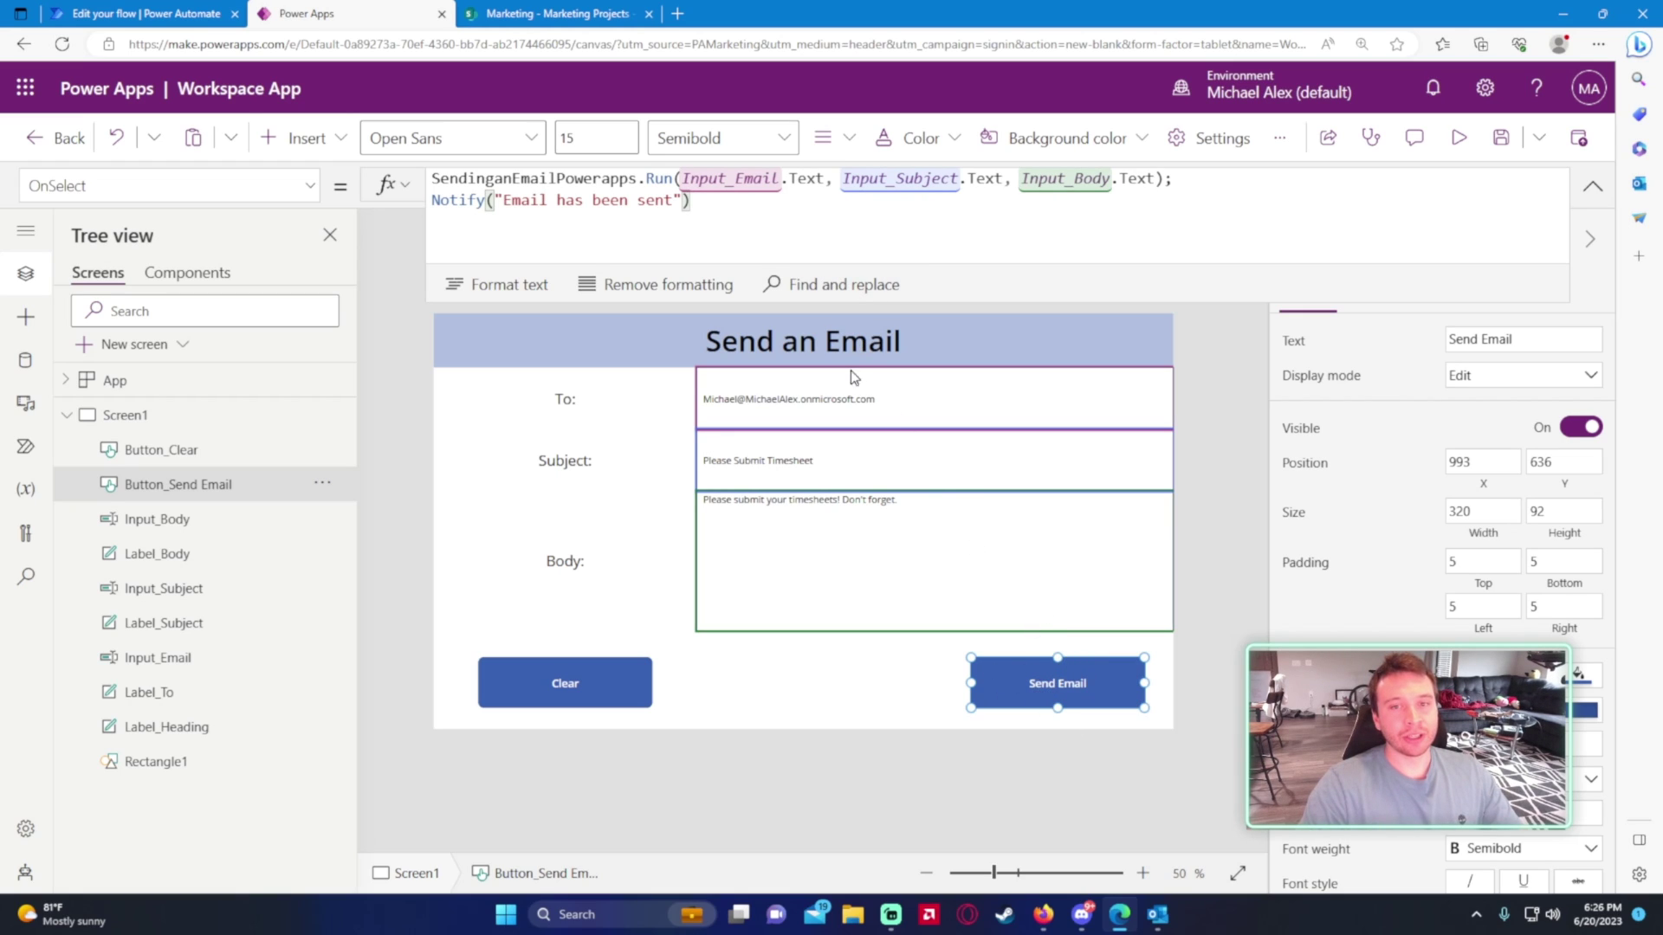
type(";")
key("shift+Return")
type("Reset")
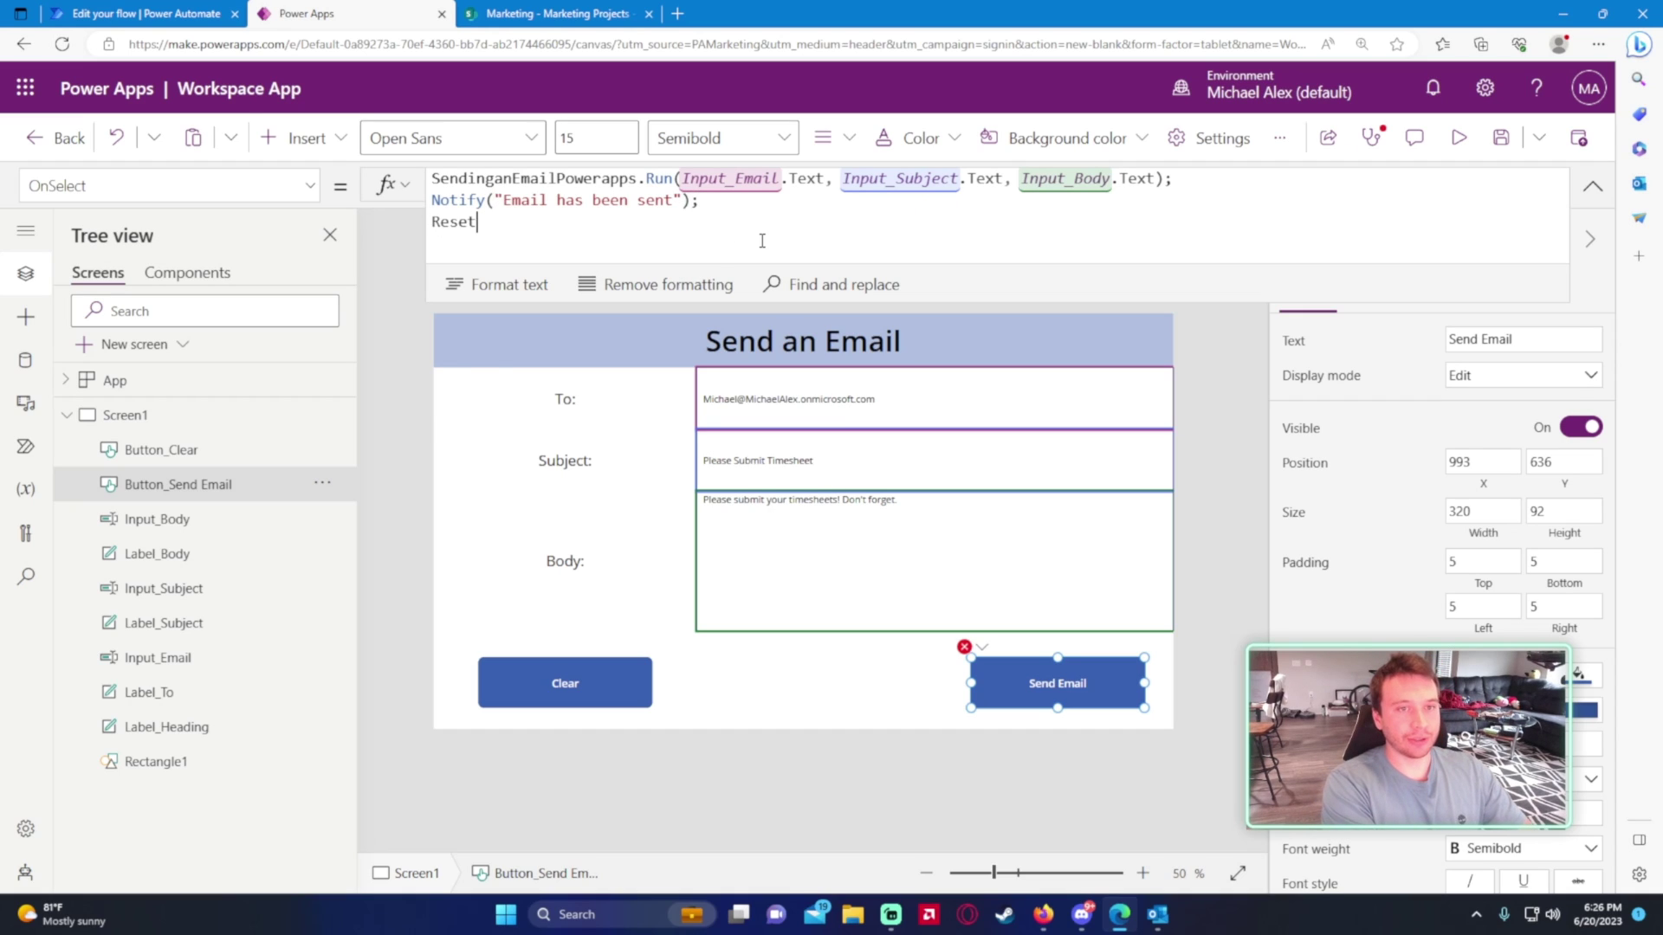
type("(Inpu")
key("BackSpace")
key("BackSpace")
key("BackSpace")
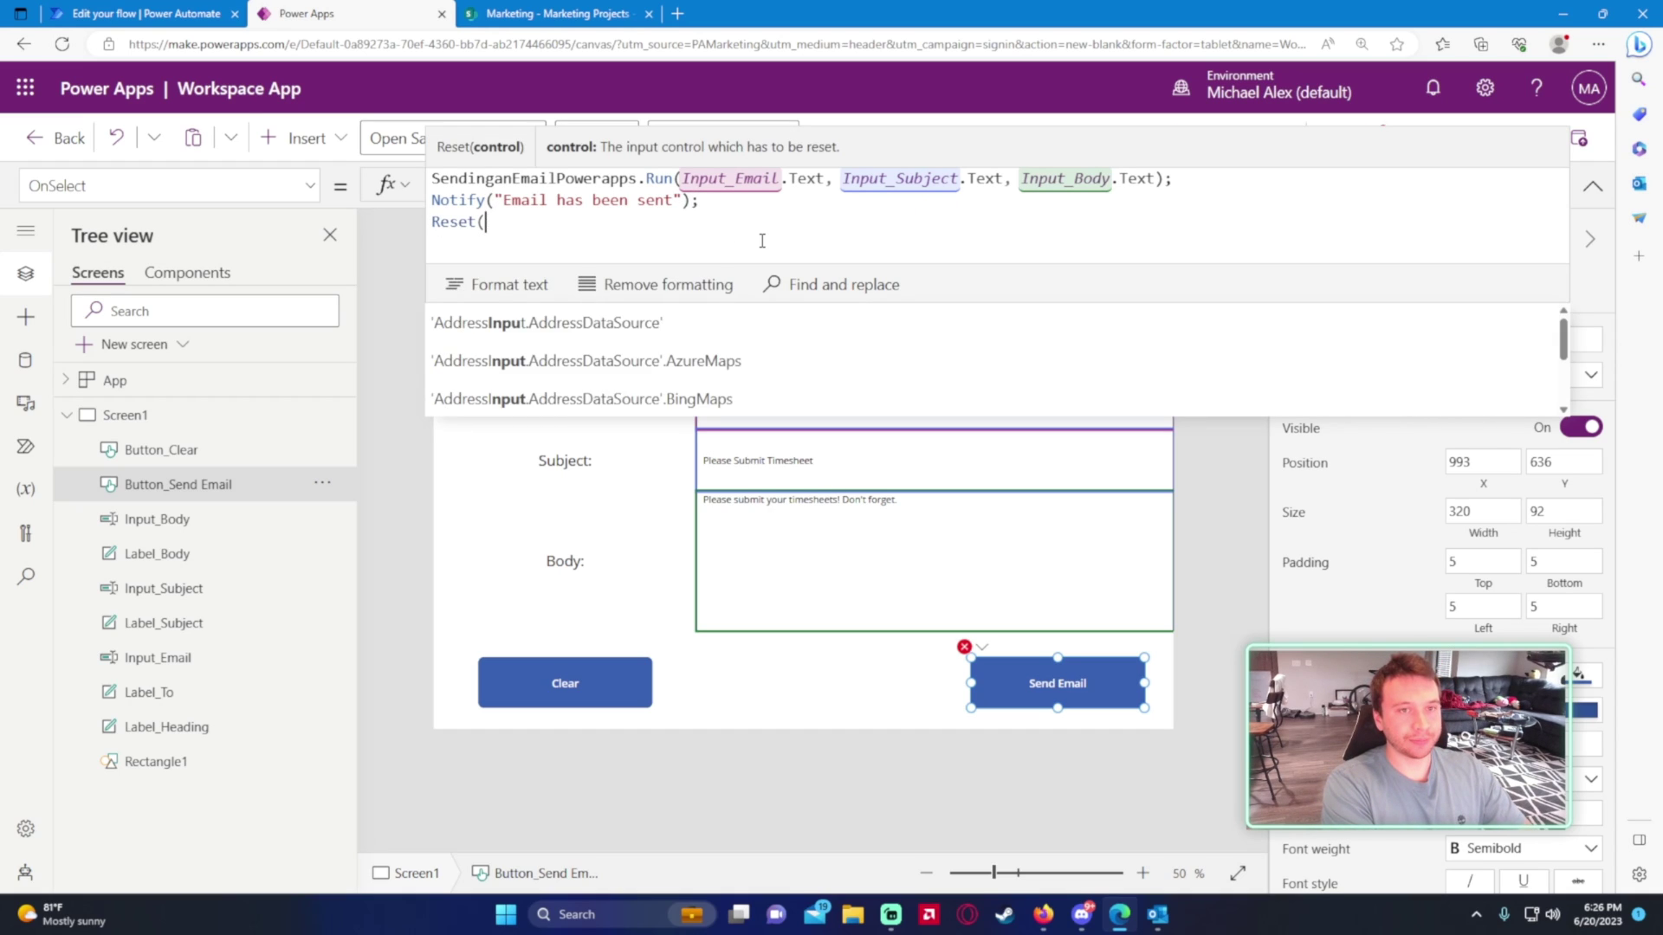
type("Input_")
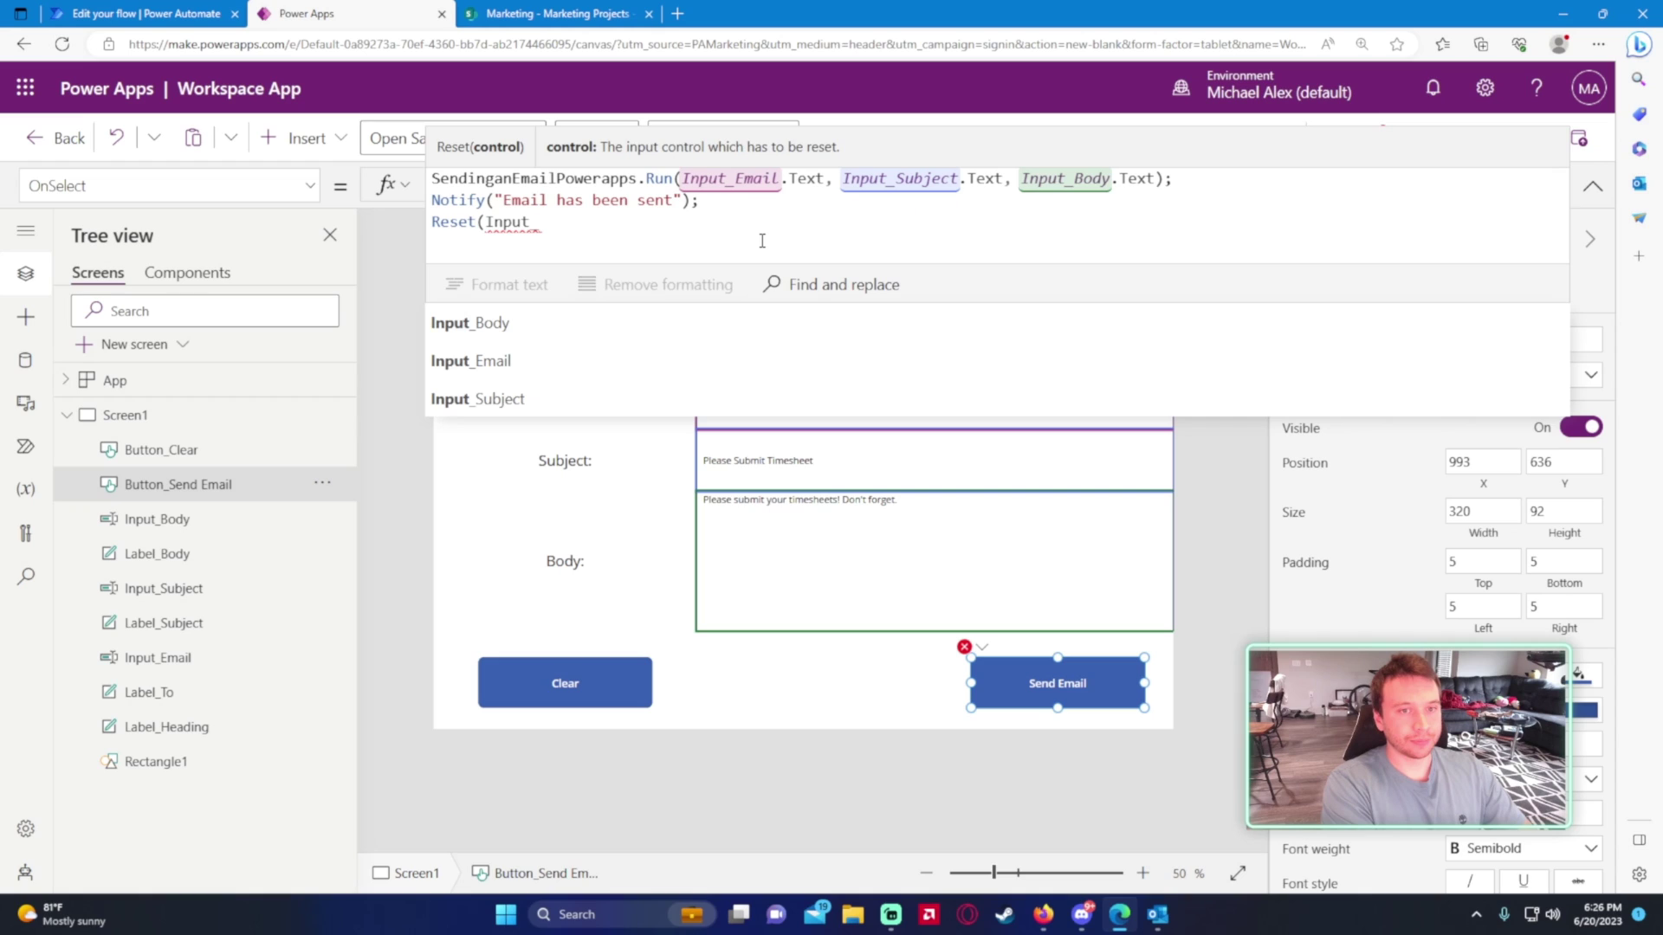
type("Email);")
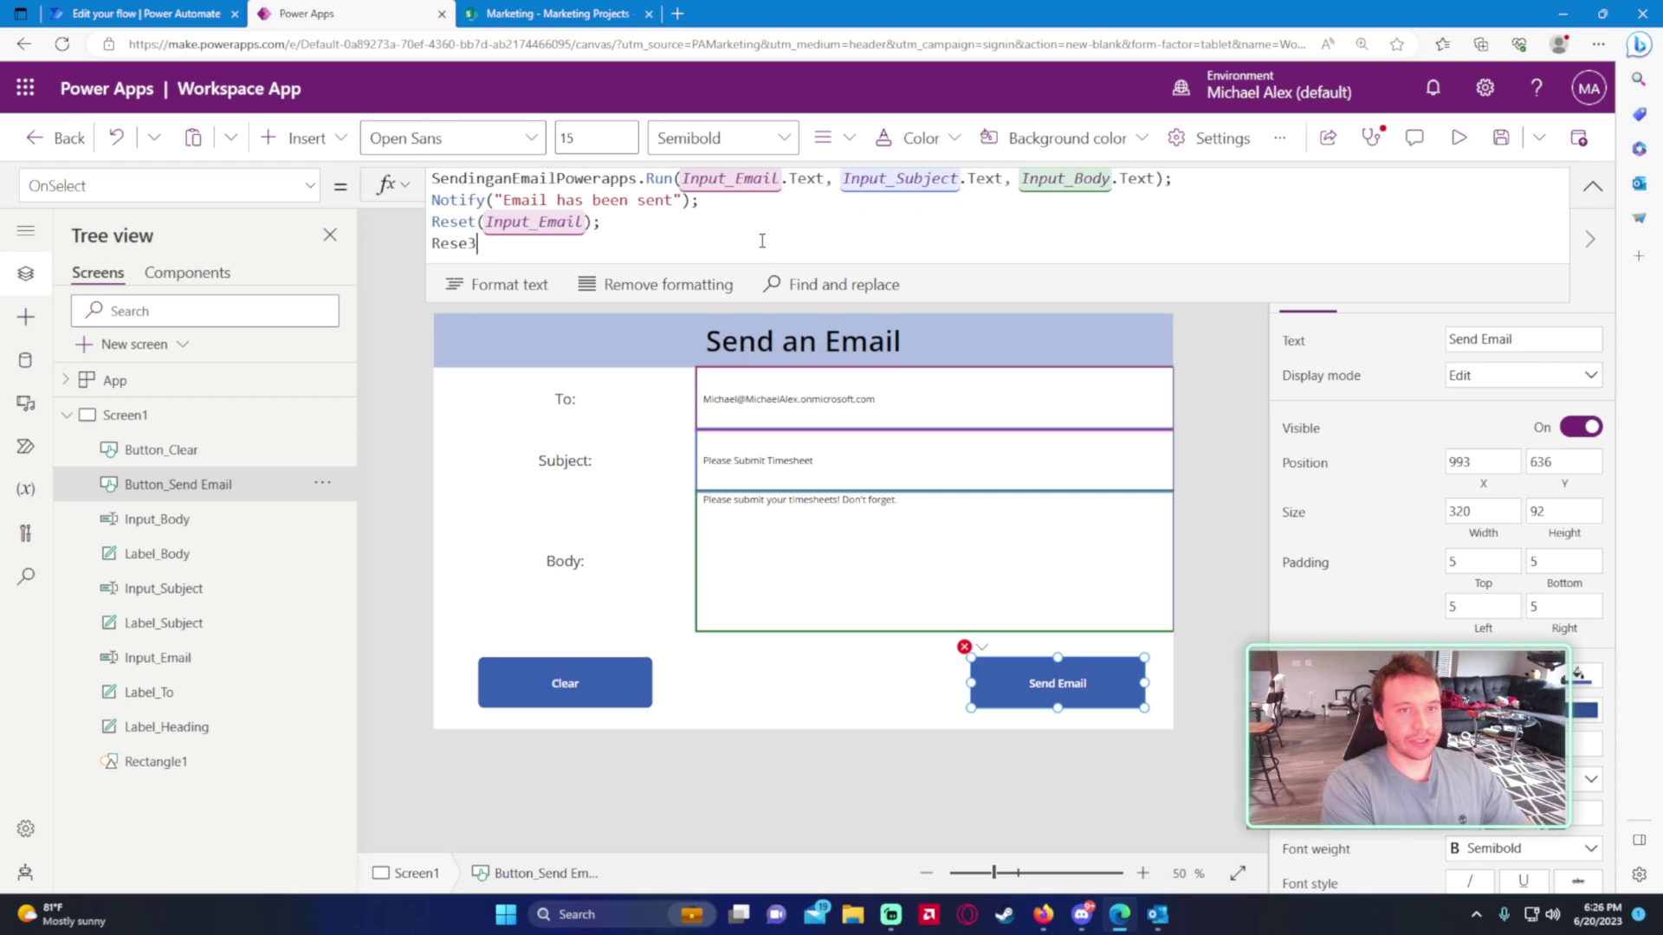
key("BackSpace")
type("t")
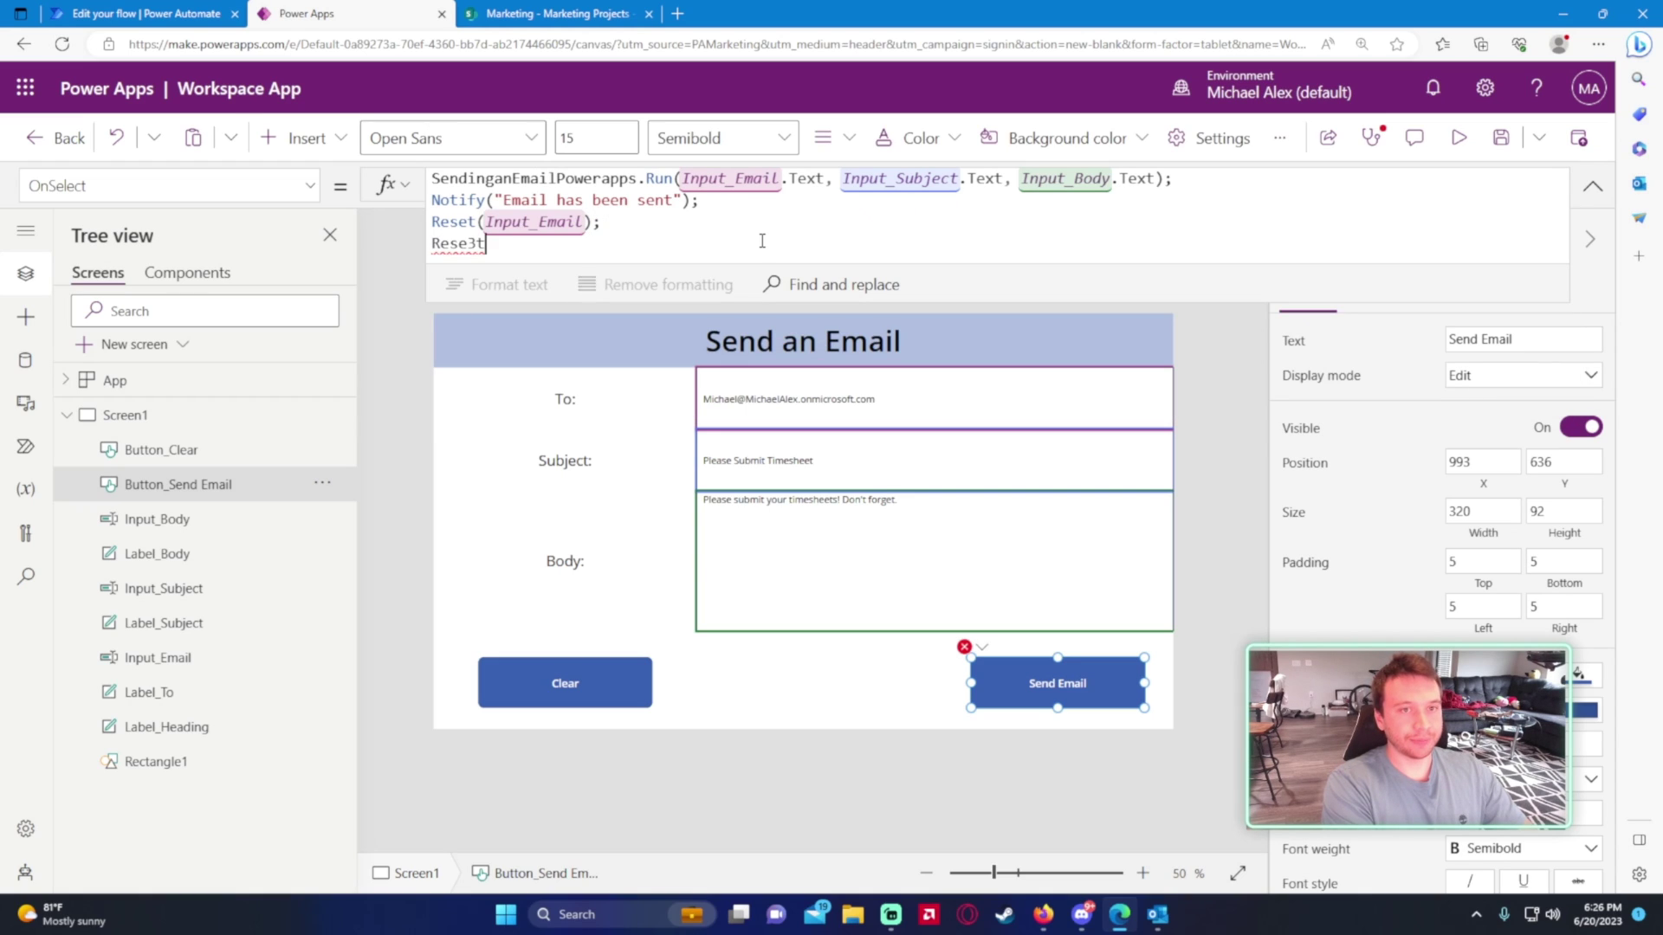
type("(Inpu")
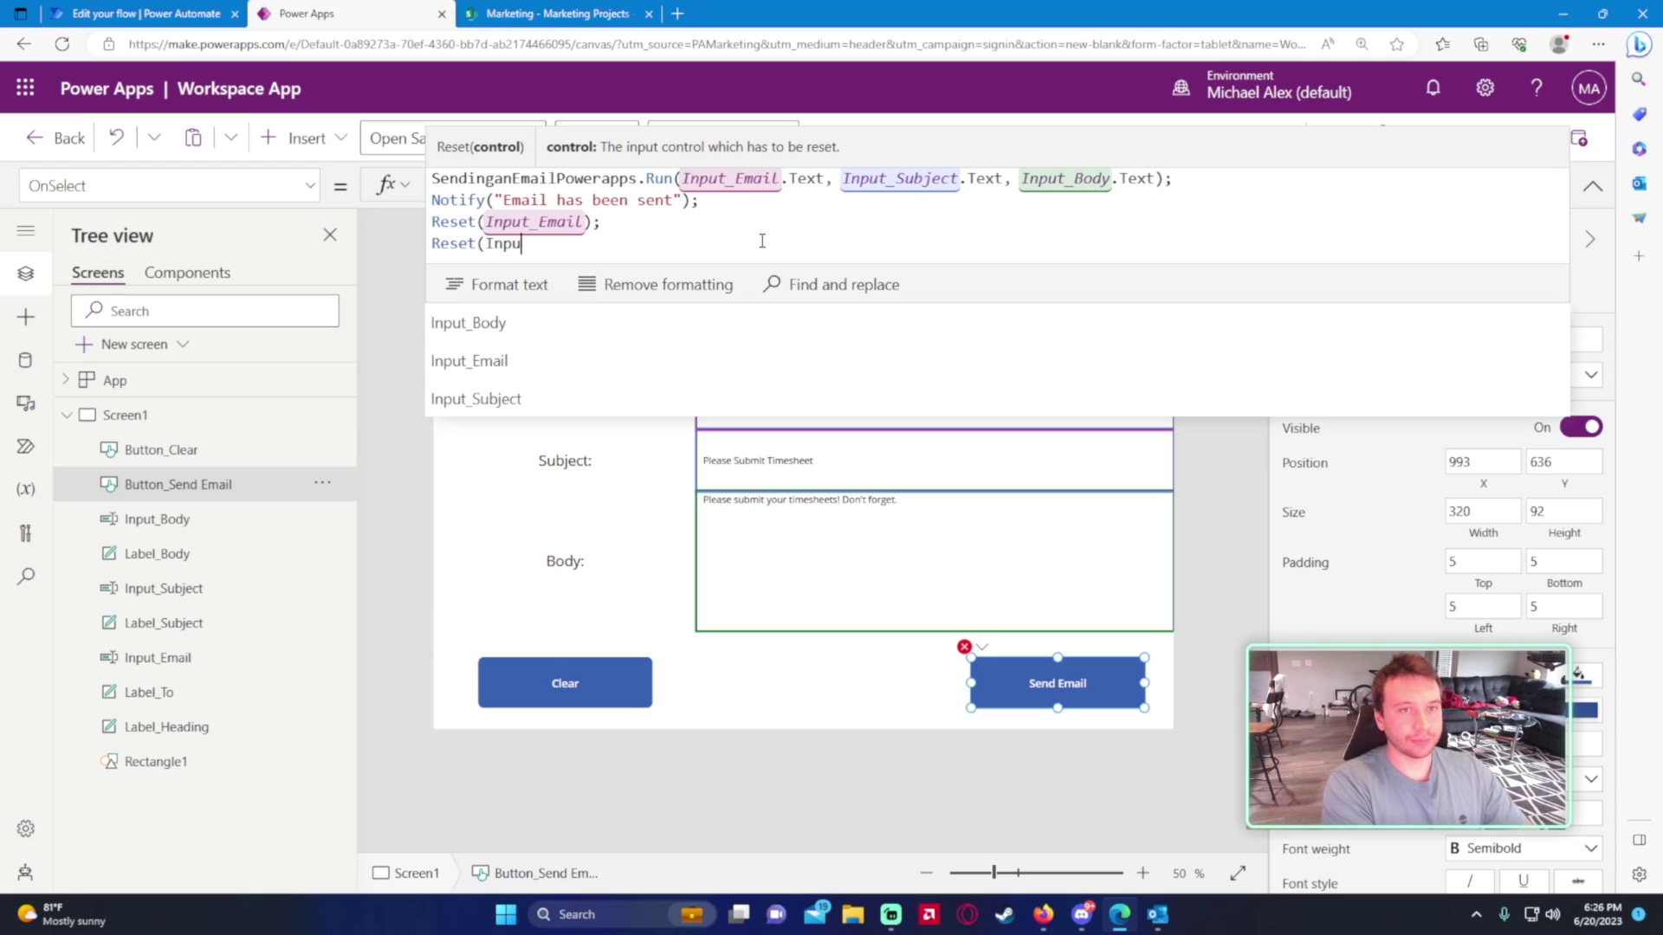
type("t_Subject);")
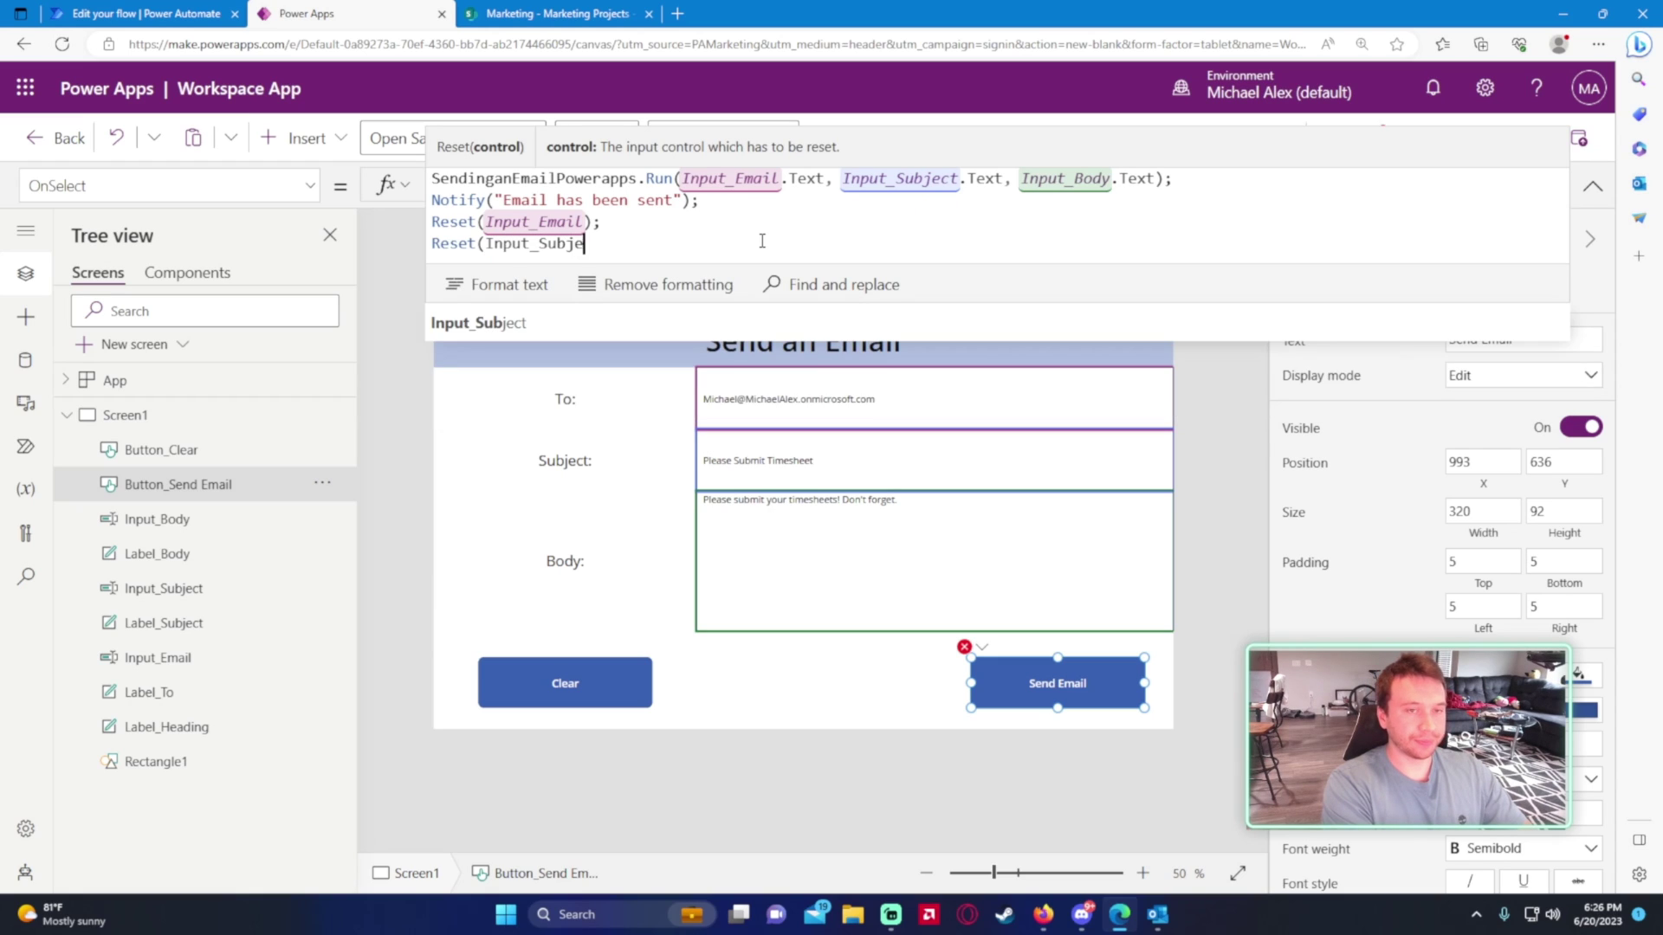
key("Return")
type("Reset")
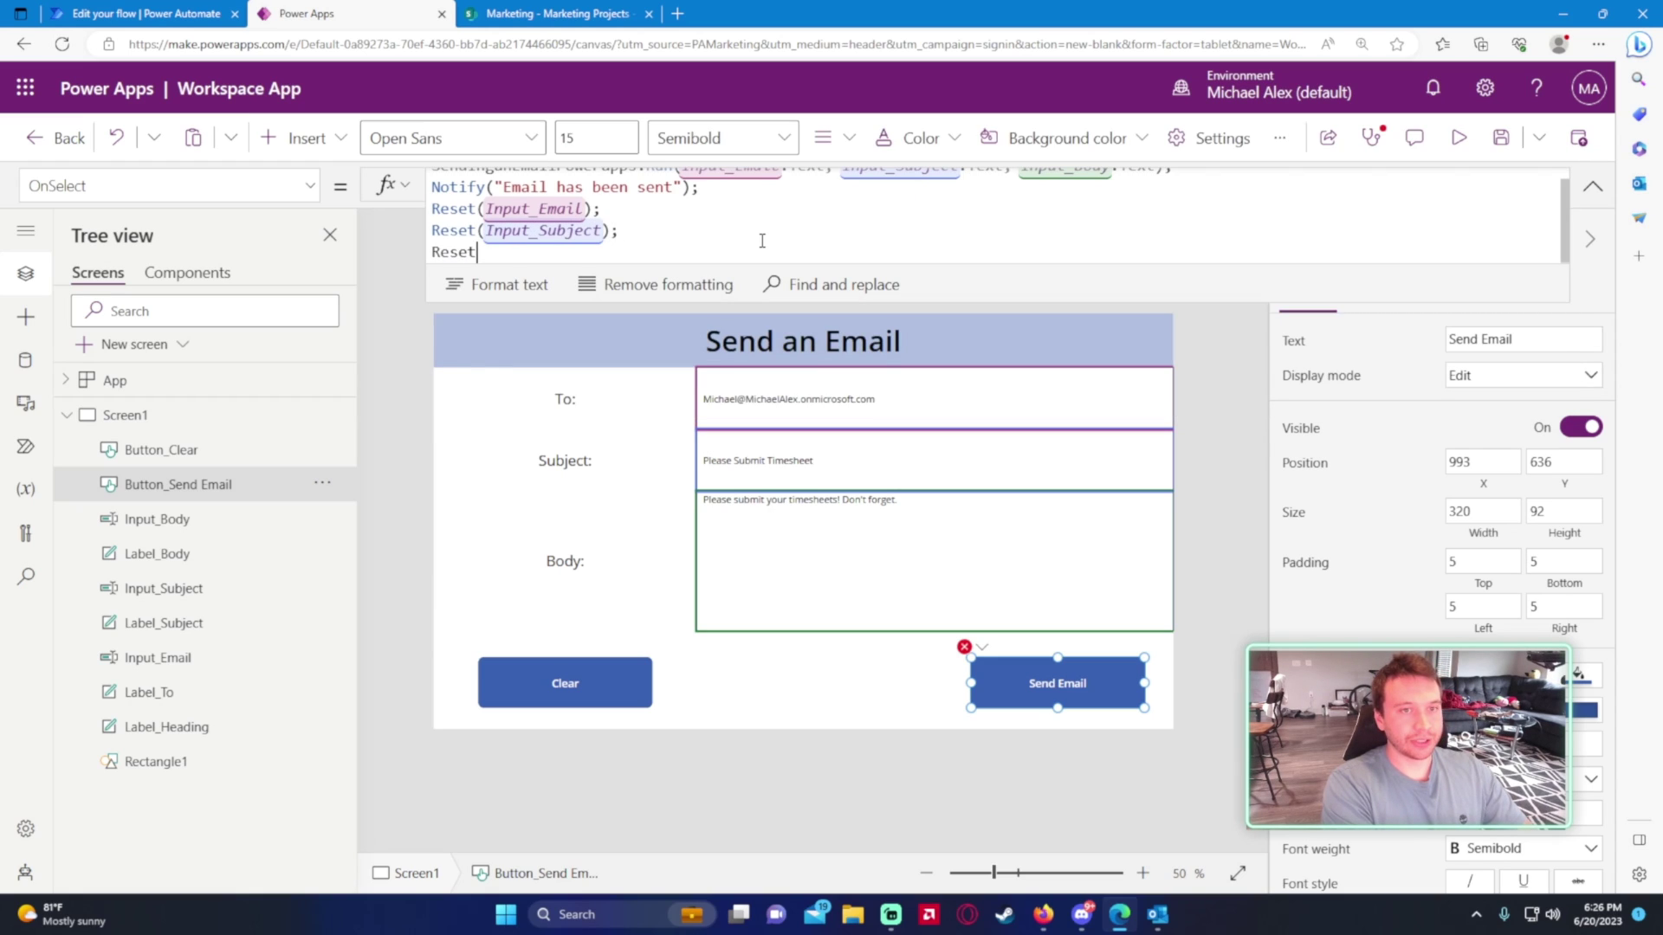
type("(Input_Bo")
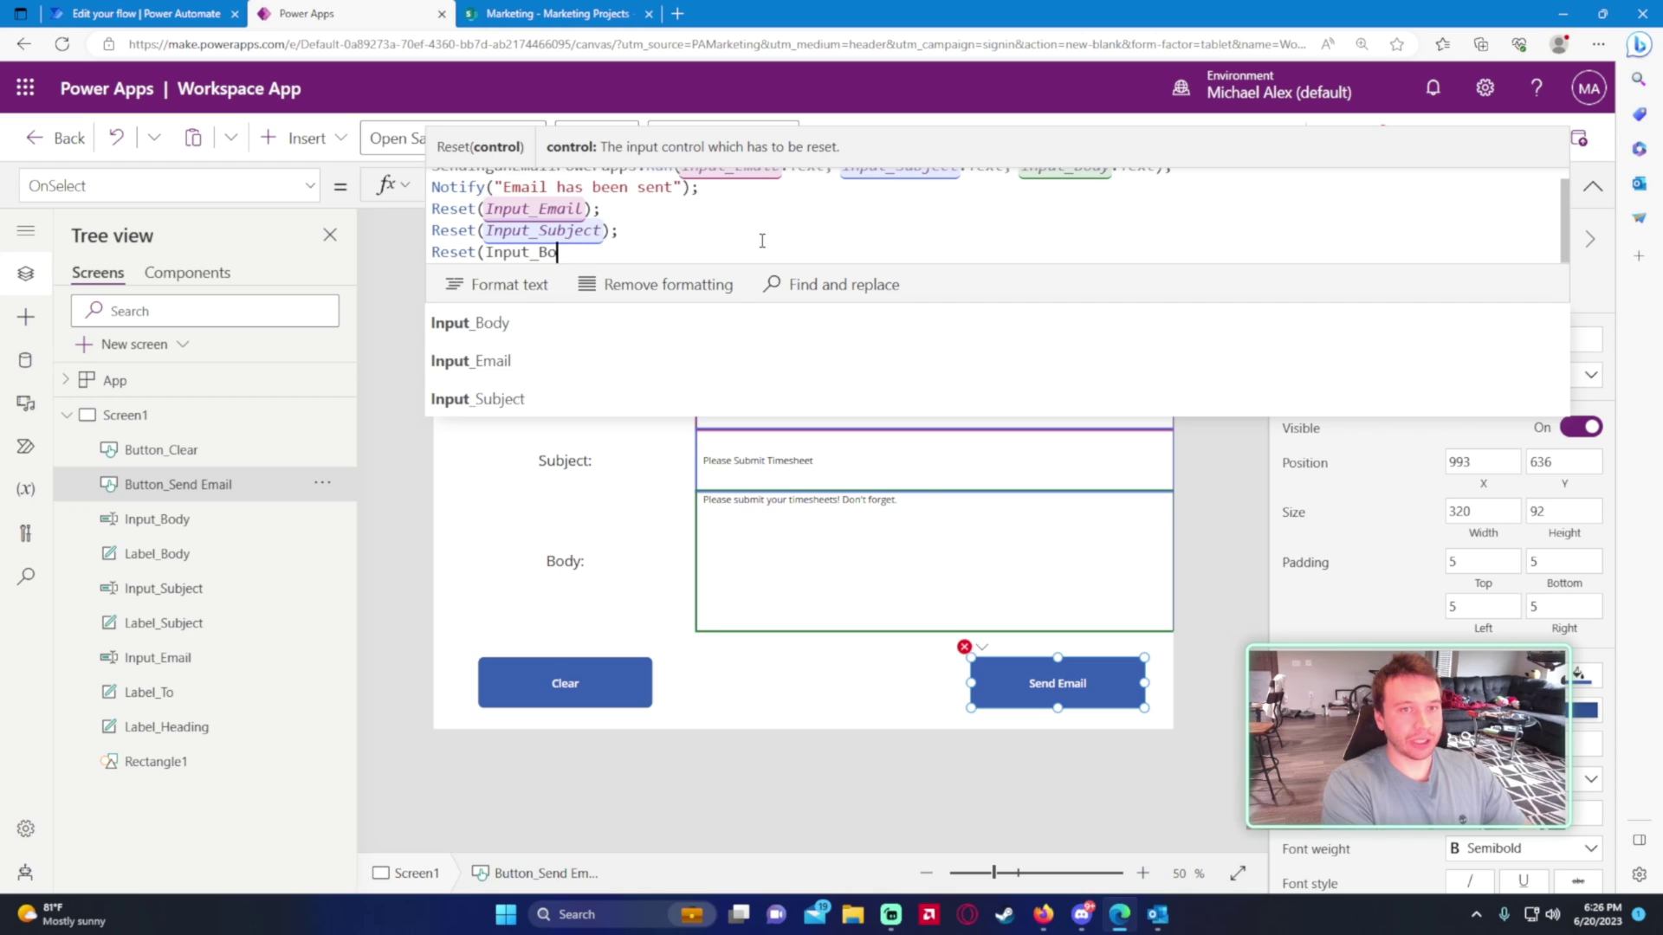
type("dy)")
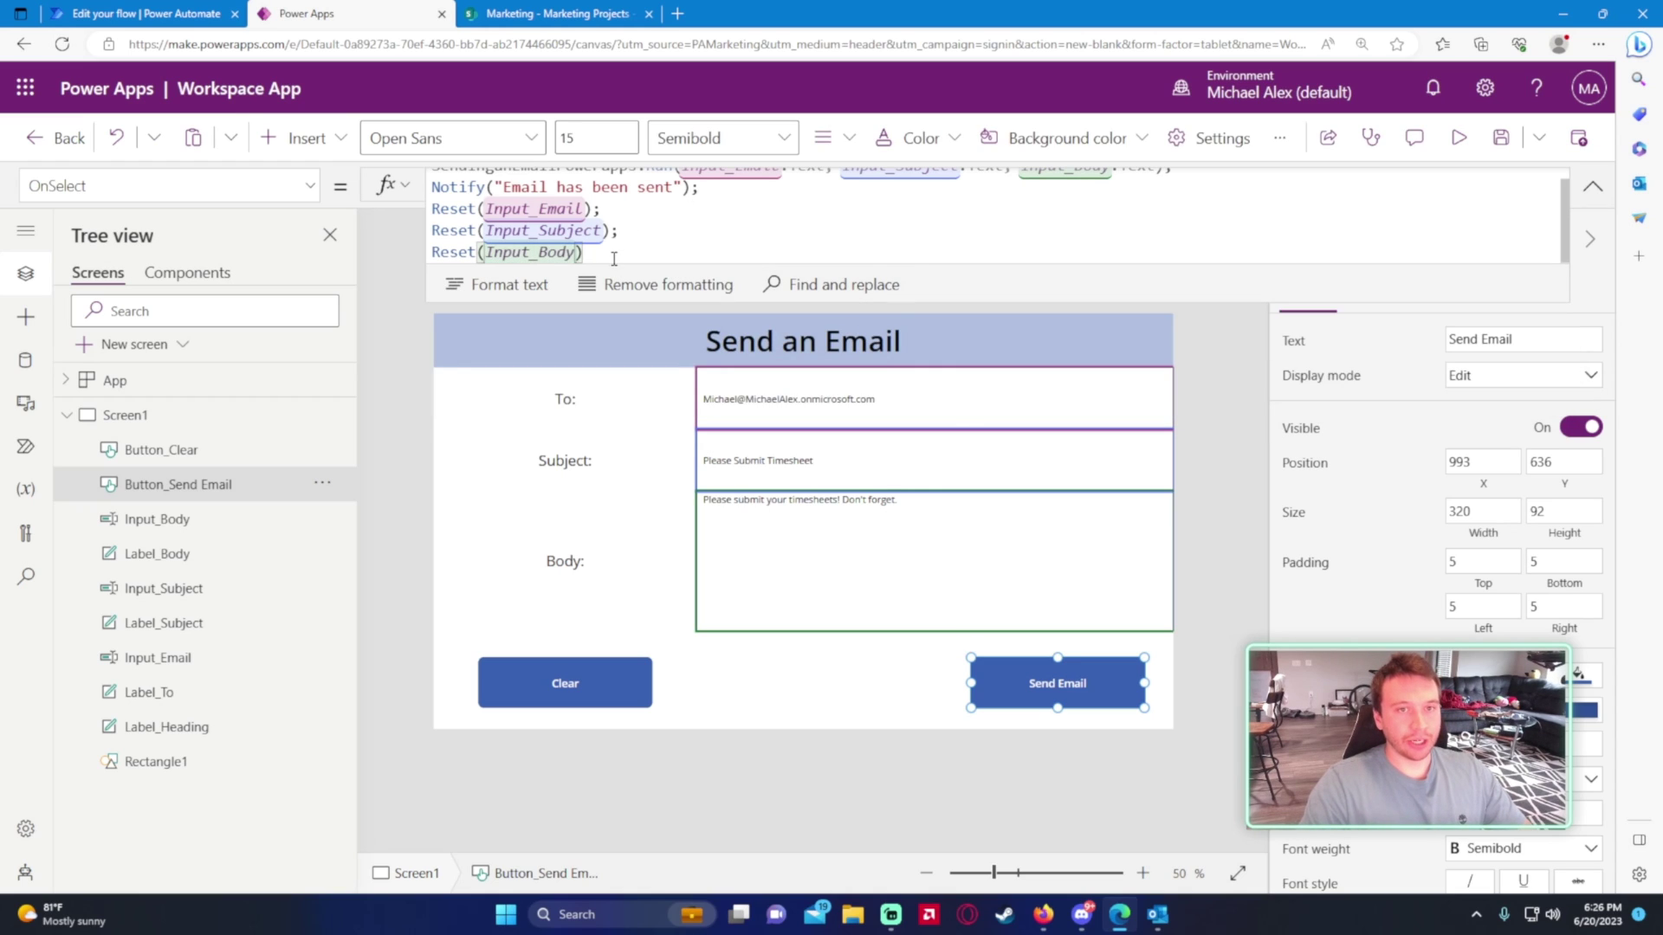
- Copy the three Reset lines into the Clear button's OnSelect, replacing its false formula
left_click_drag(613, 259, 399, 206)
key("ctrl+c")
left_click(575, 697)
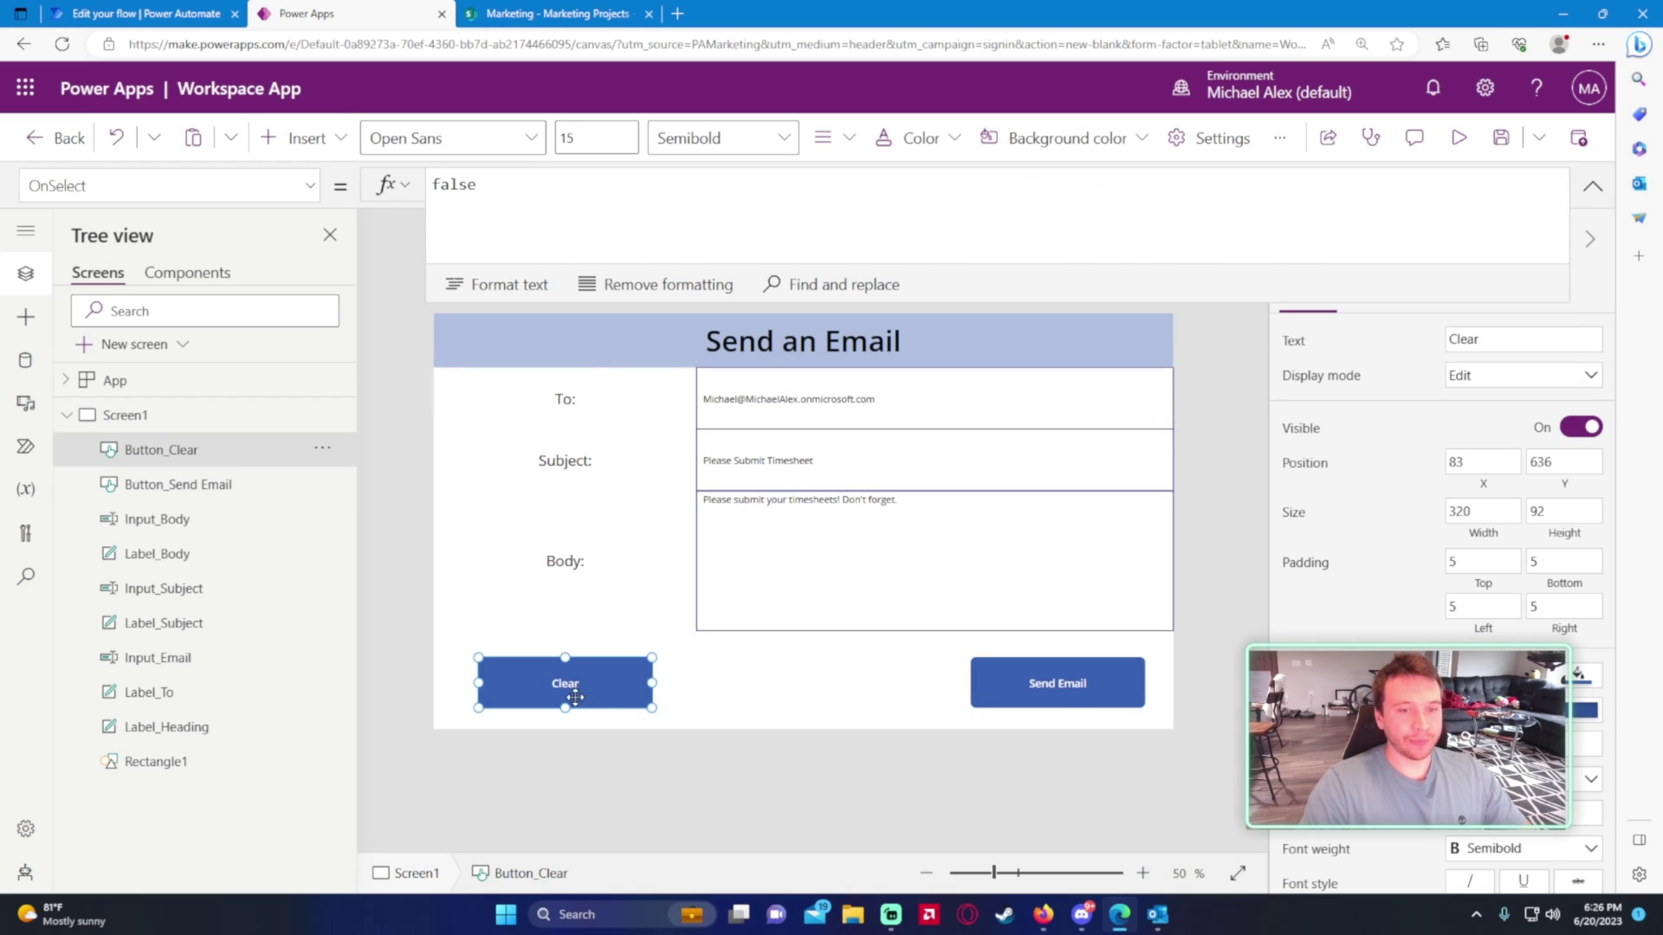
left_click(579, 234)
key("ctrl+a")
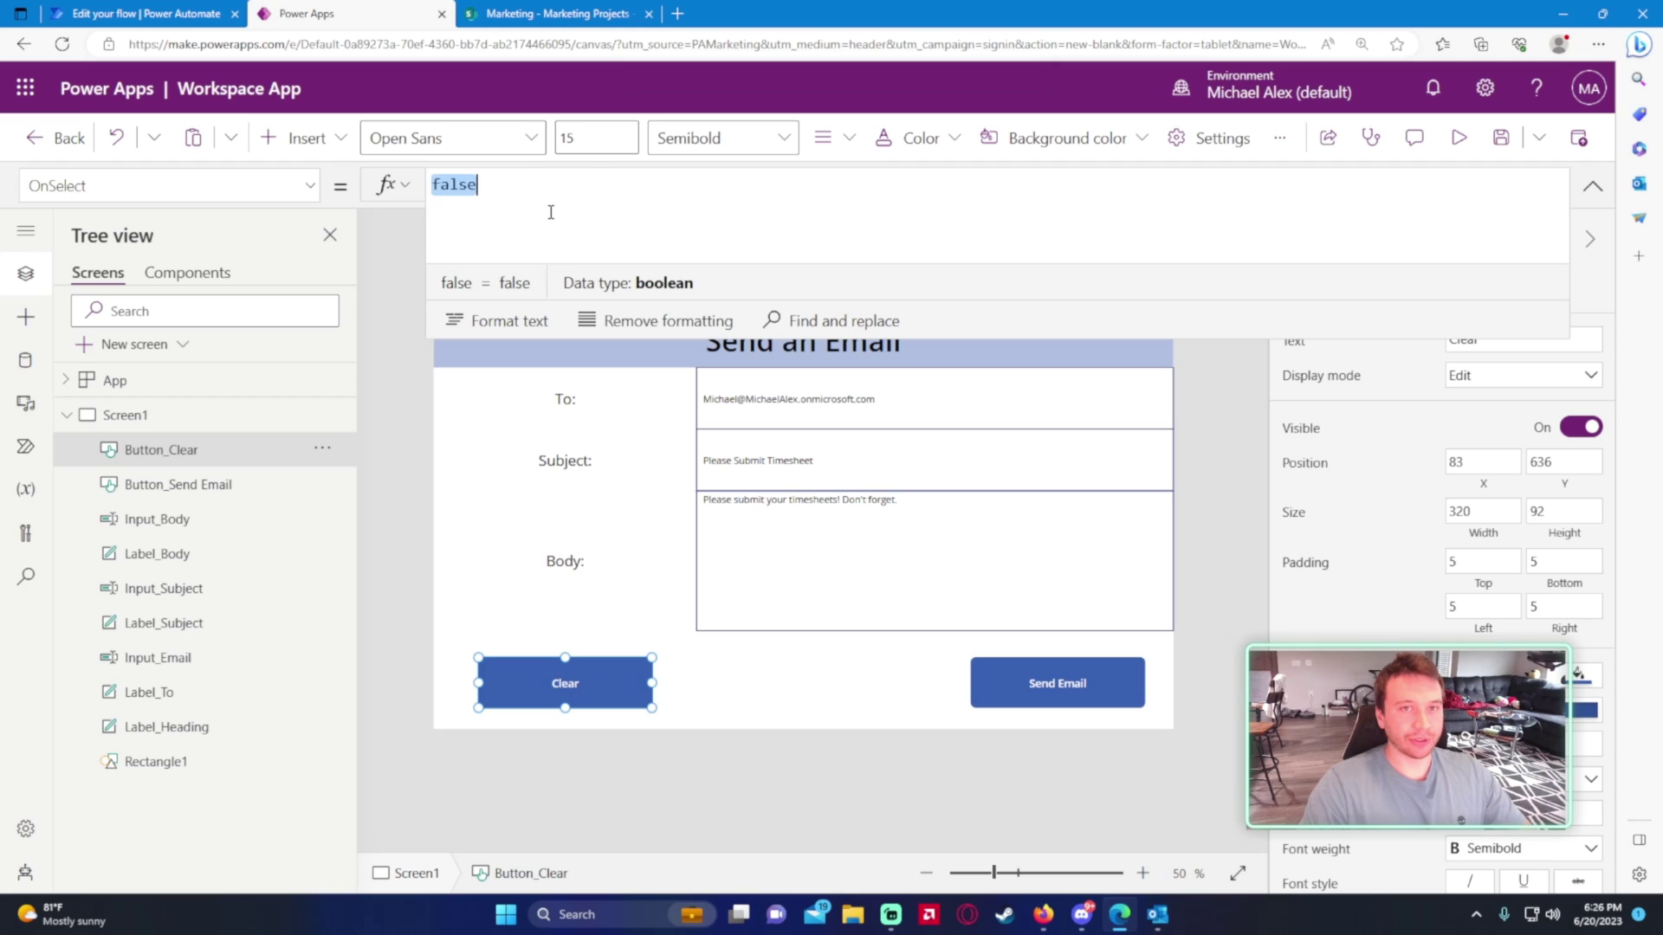
key("ctrl+v")
- Test the Clear and Send Email buttons on the filled form
left_click(519, 680, "alt")
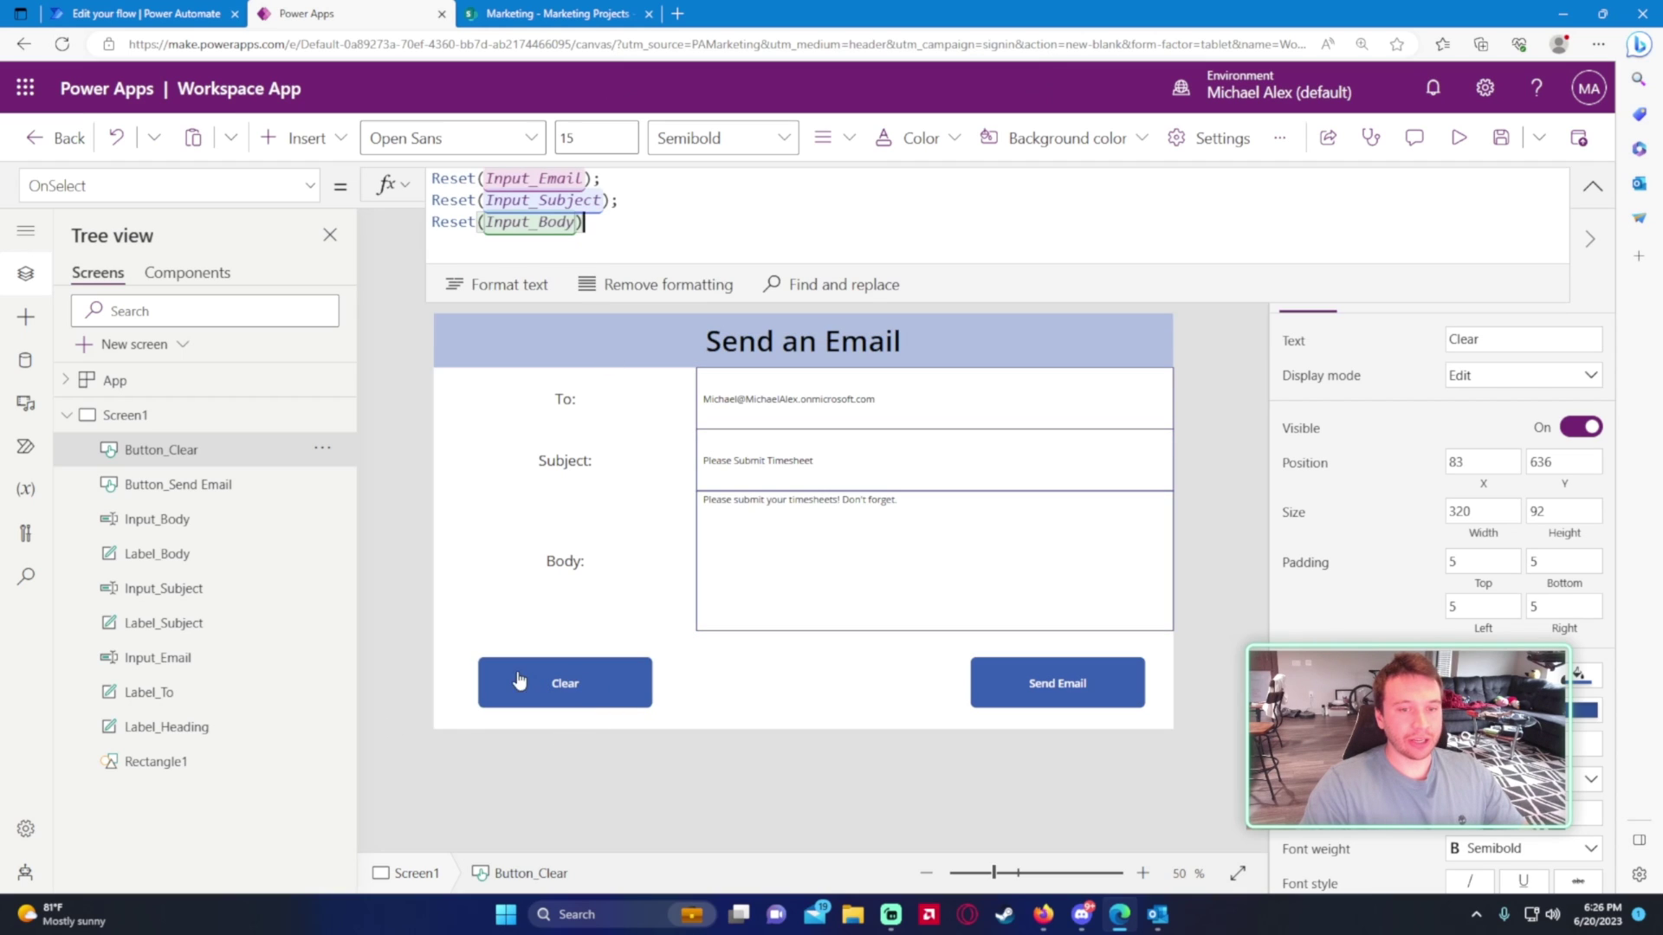
left_click(587, 682, "alt")
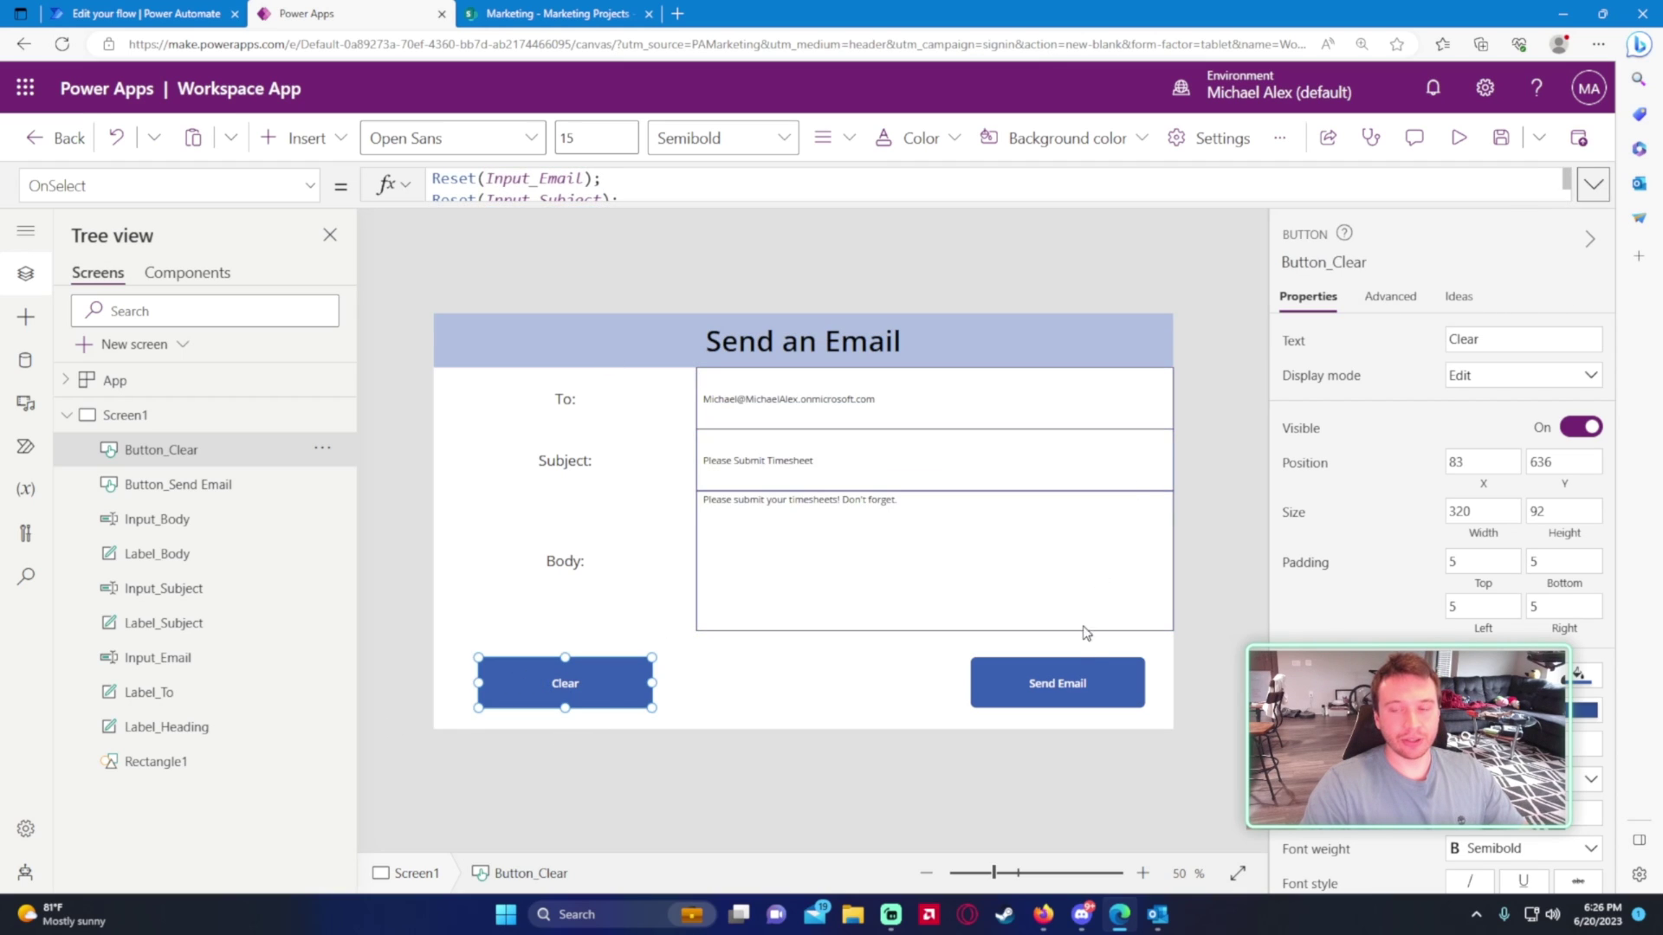
left_click(1014, 689)
left_click(1048, 702, "alt")
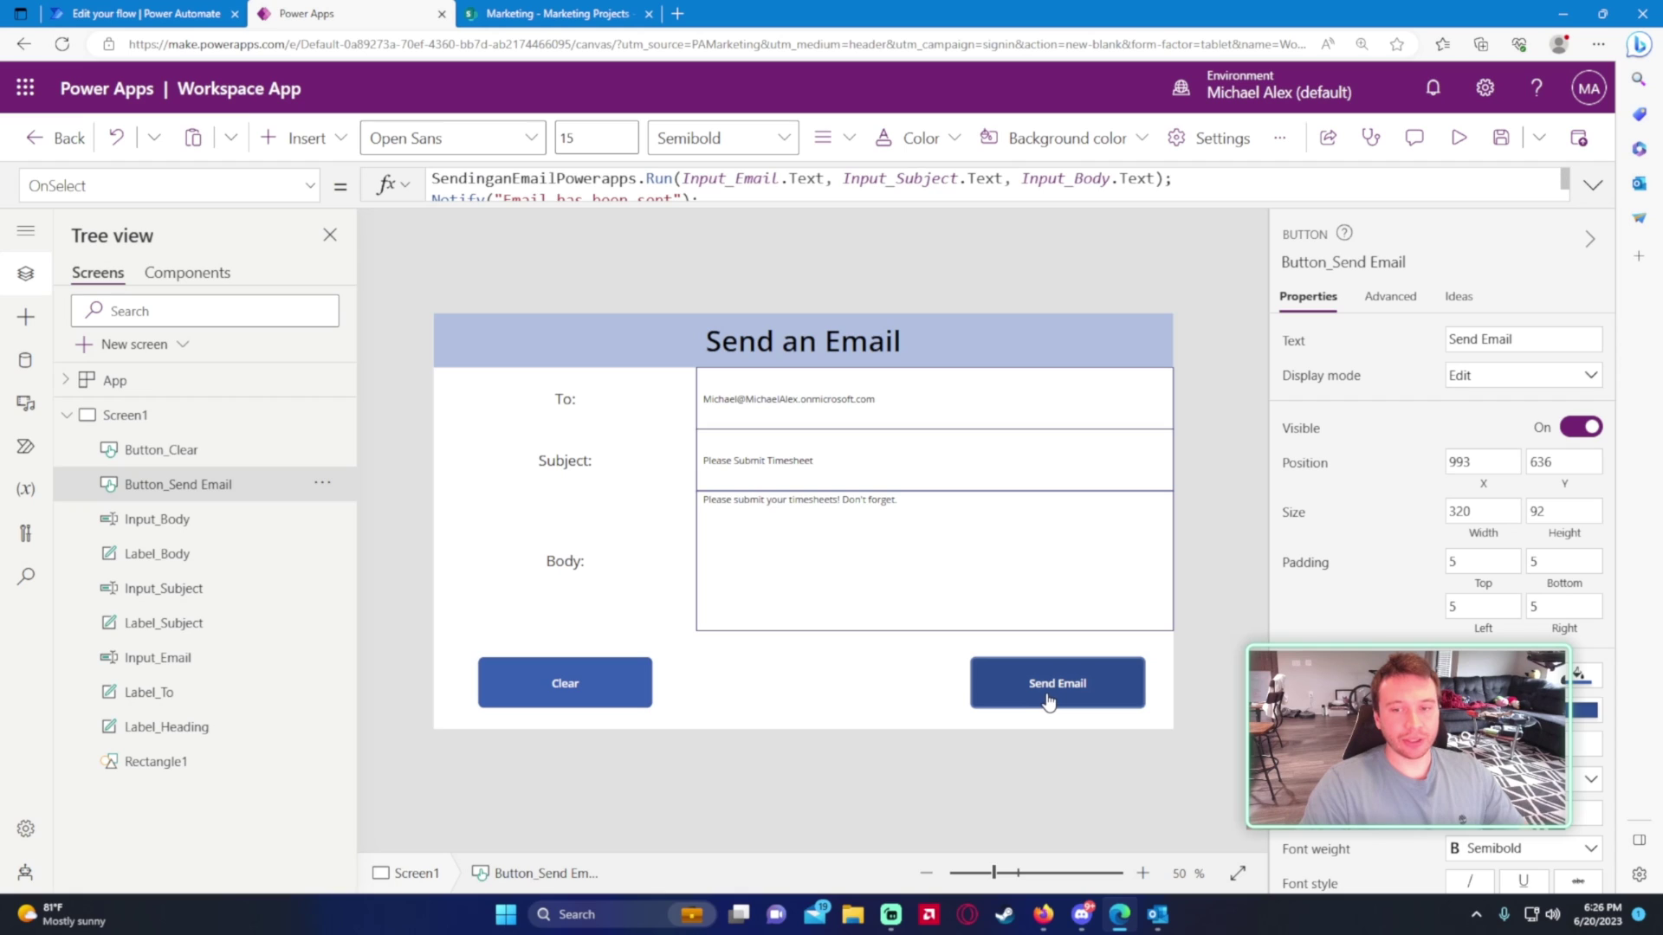
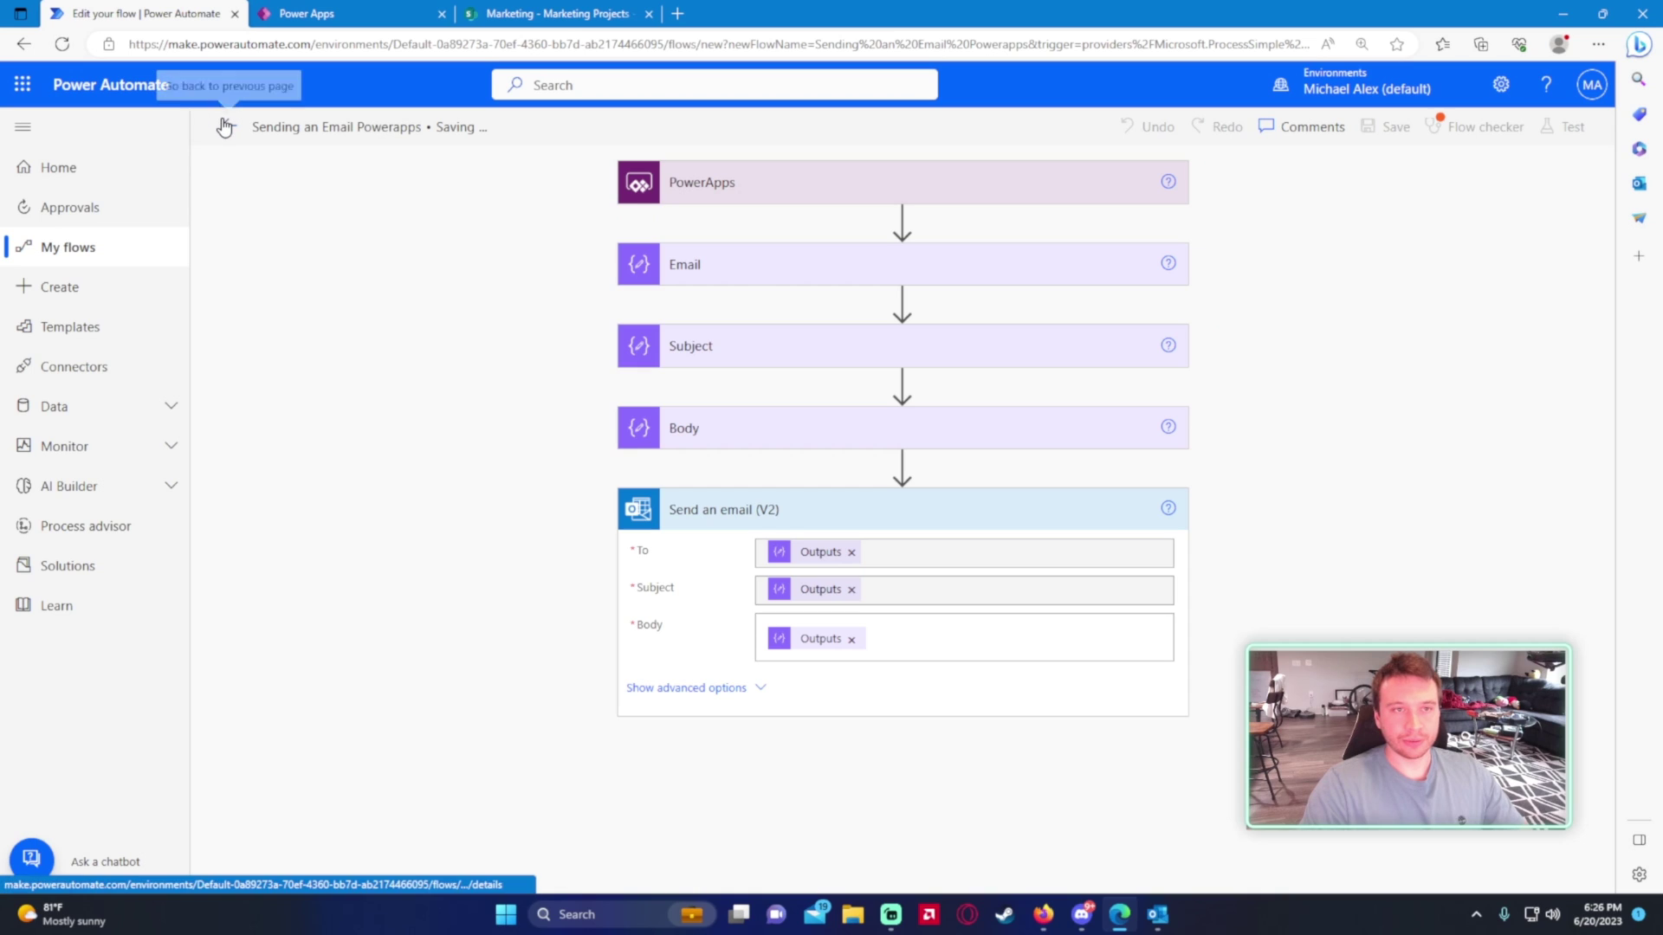
- Return to the flow details page and check the Outlook inbox for new mail
left_click(225, 124)
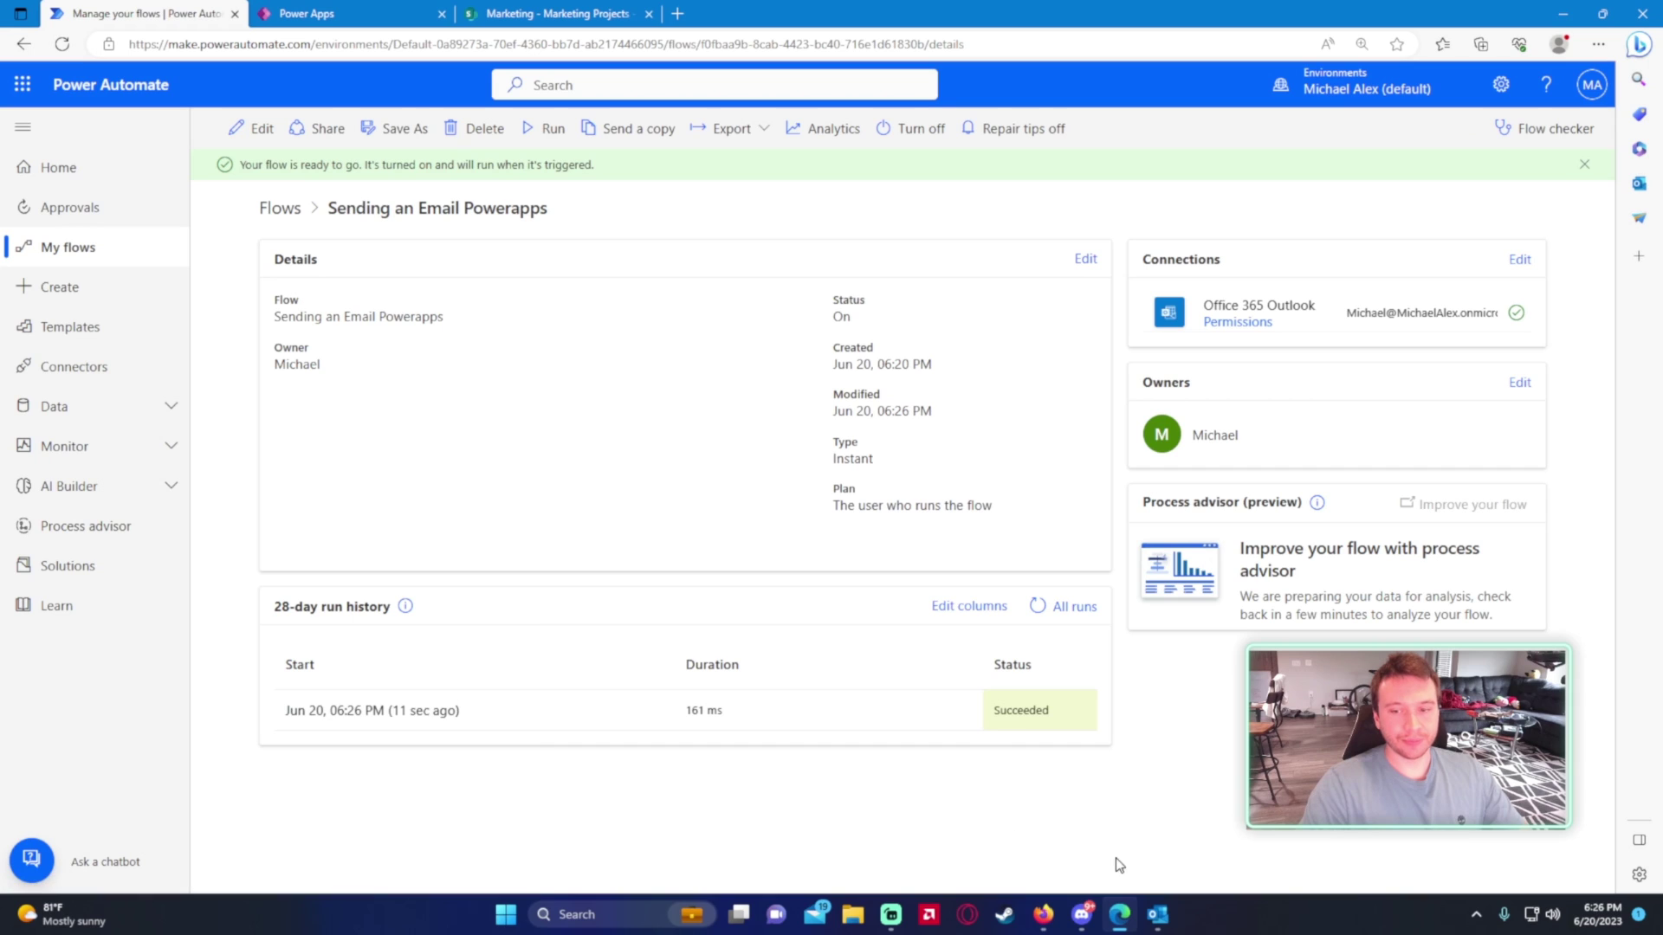
left_click(1158, 914)
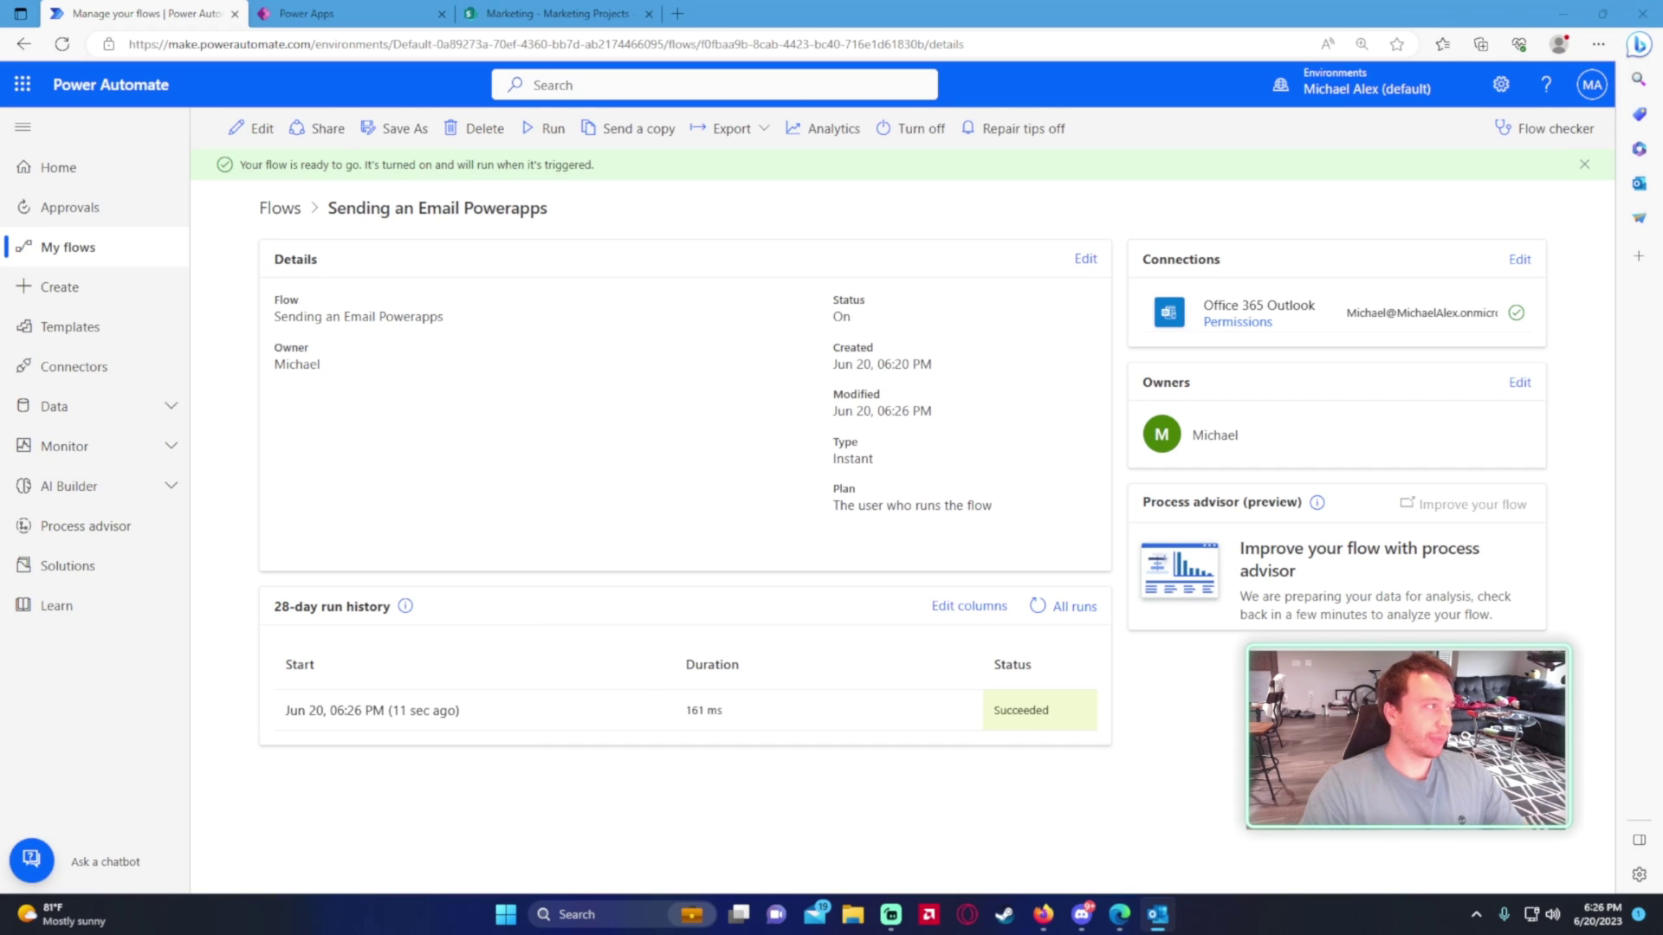
mouse_move(1046, 912)
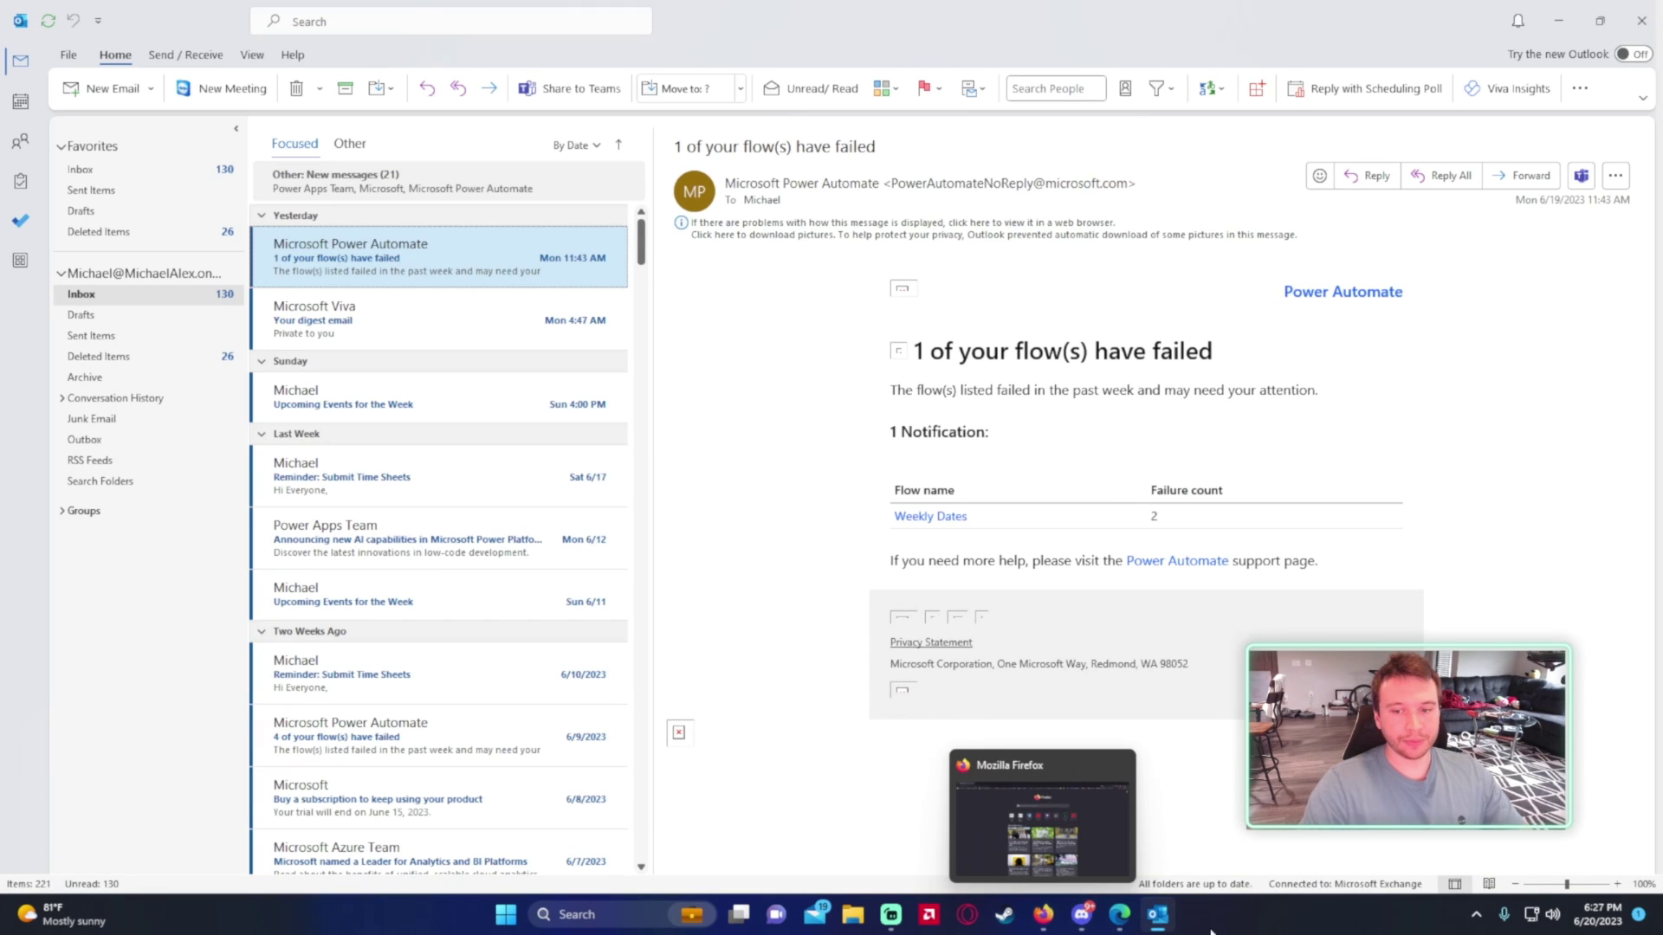
left_click(1149, 916)
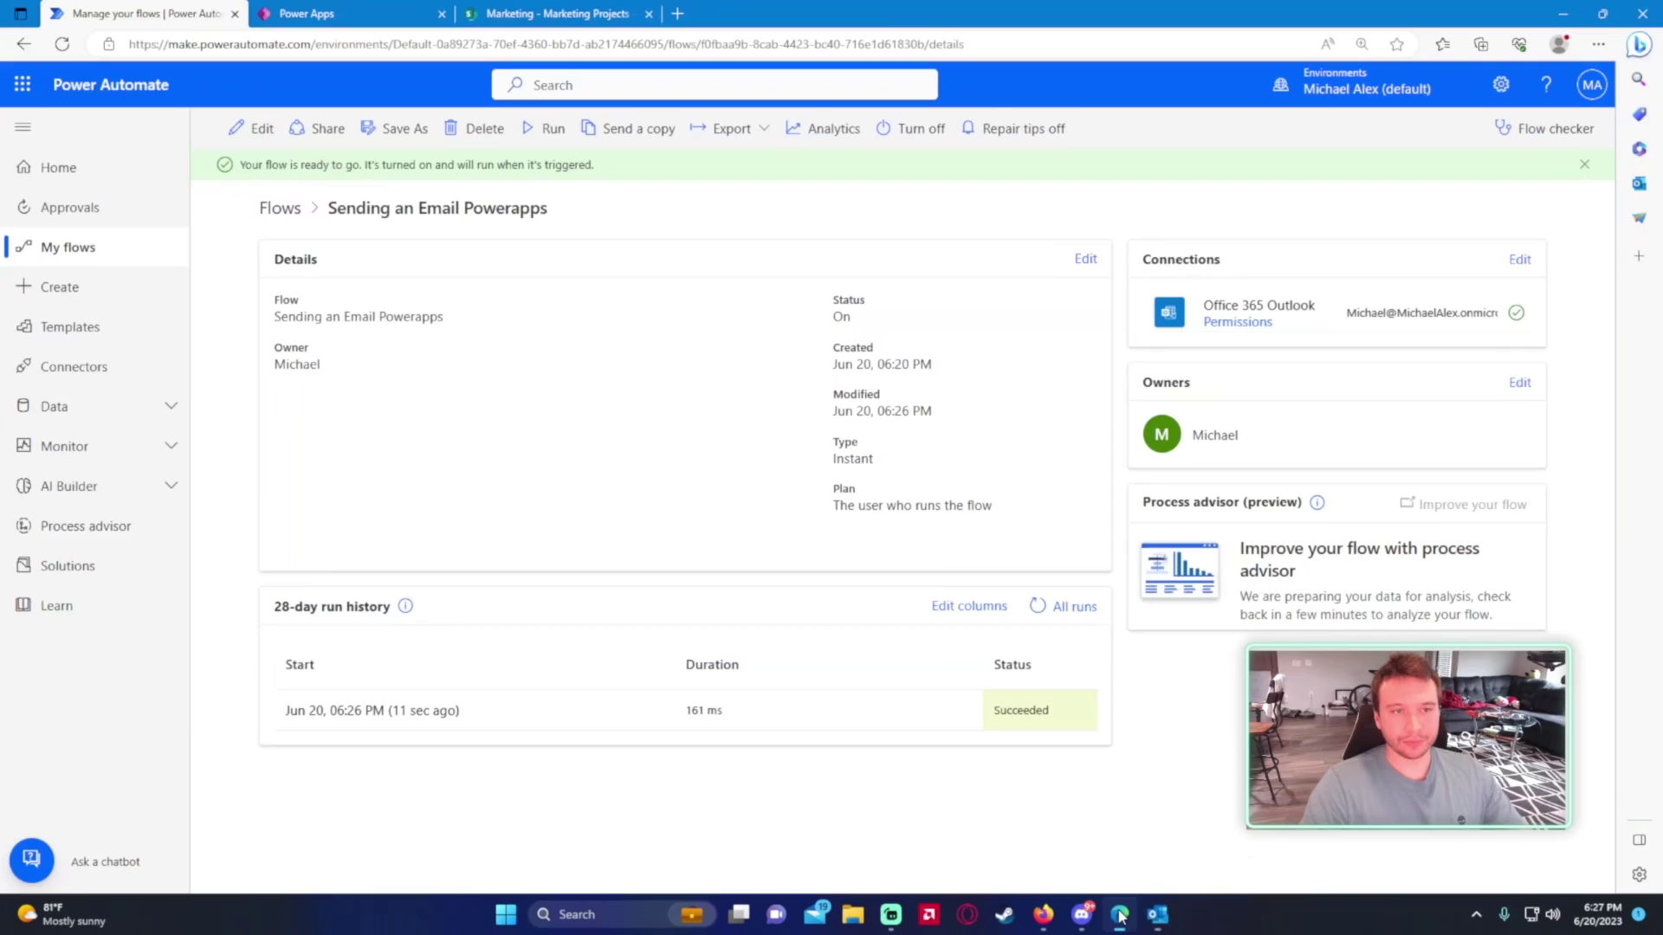
- Open the flow's most recent run, inspect the Body step's values, then go back
left_click(404, 708)
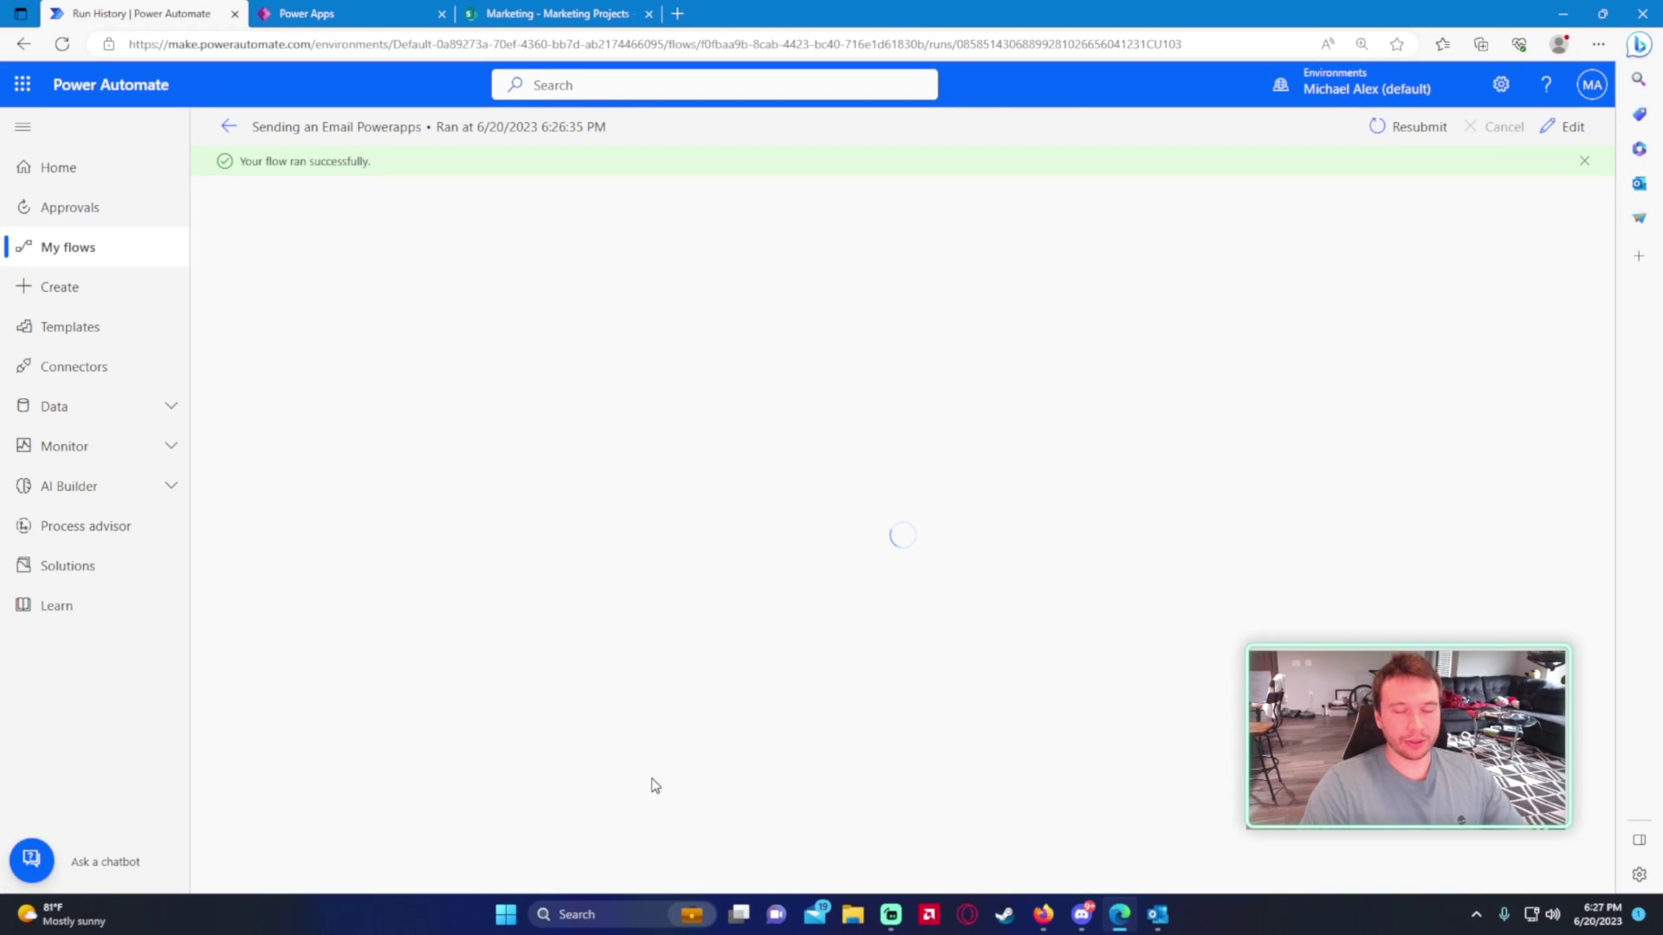
left_click(698, 473)
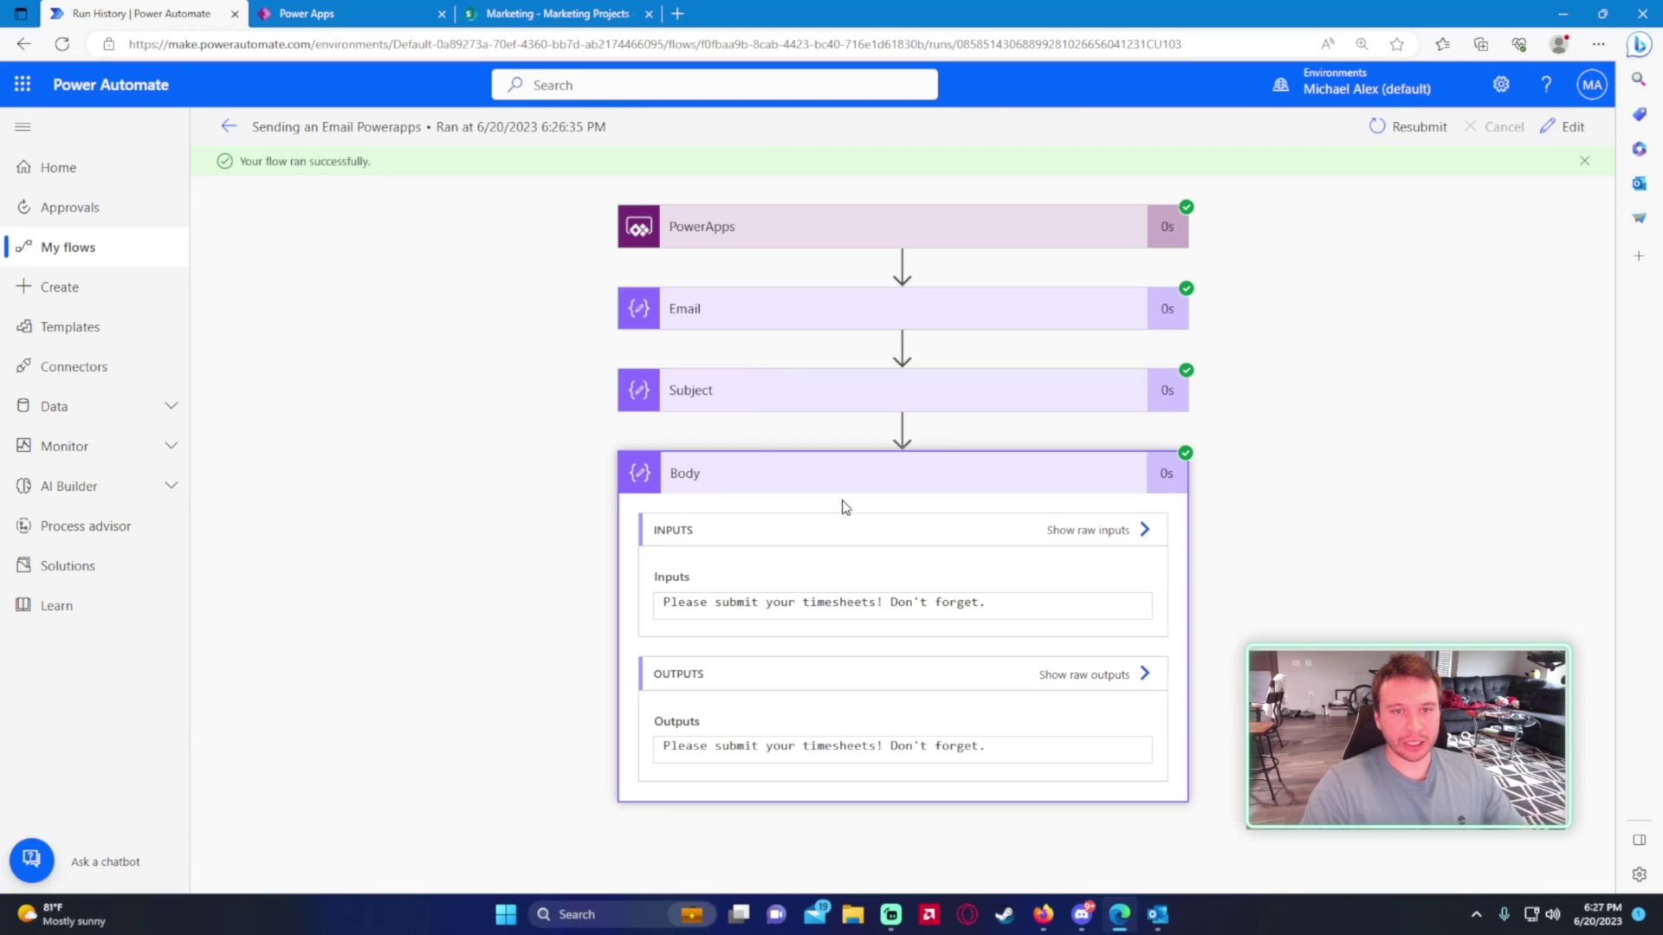
left_click(738, 473)
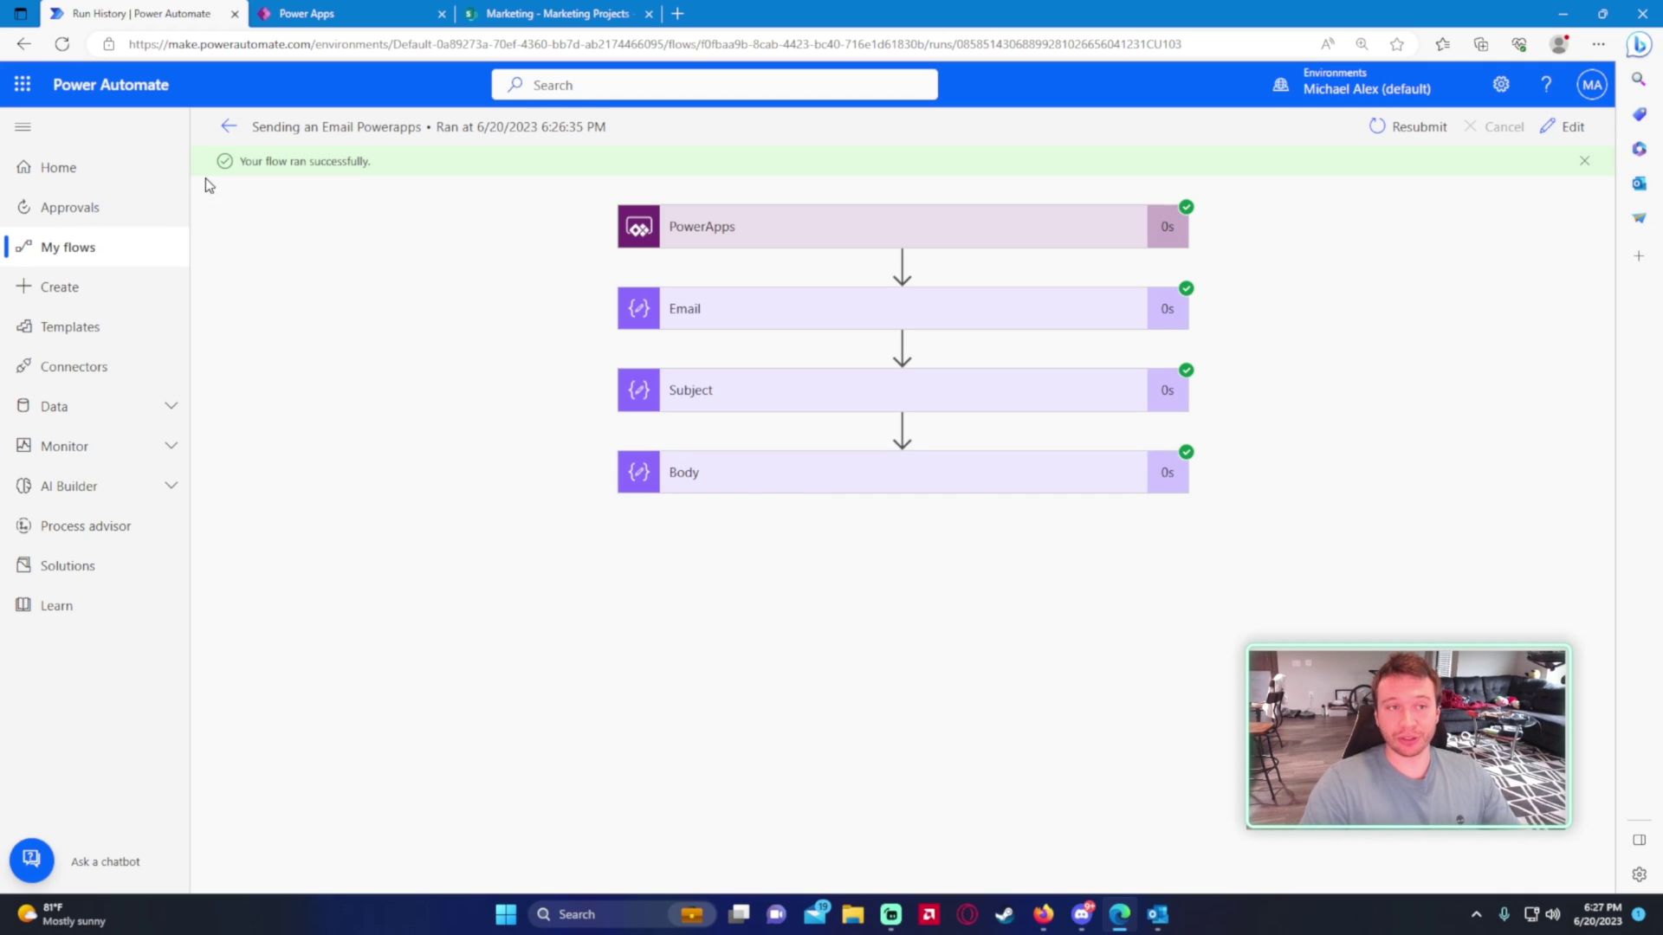
left_click(227, 128)
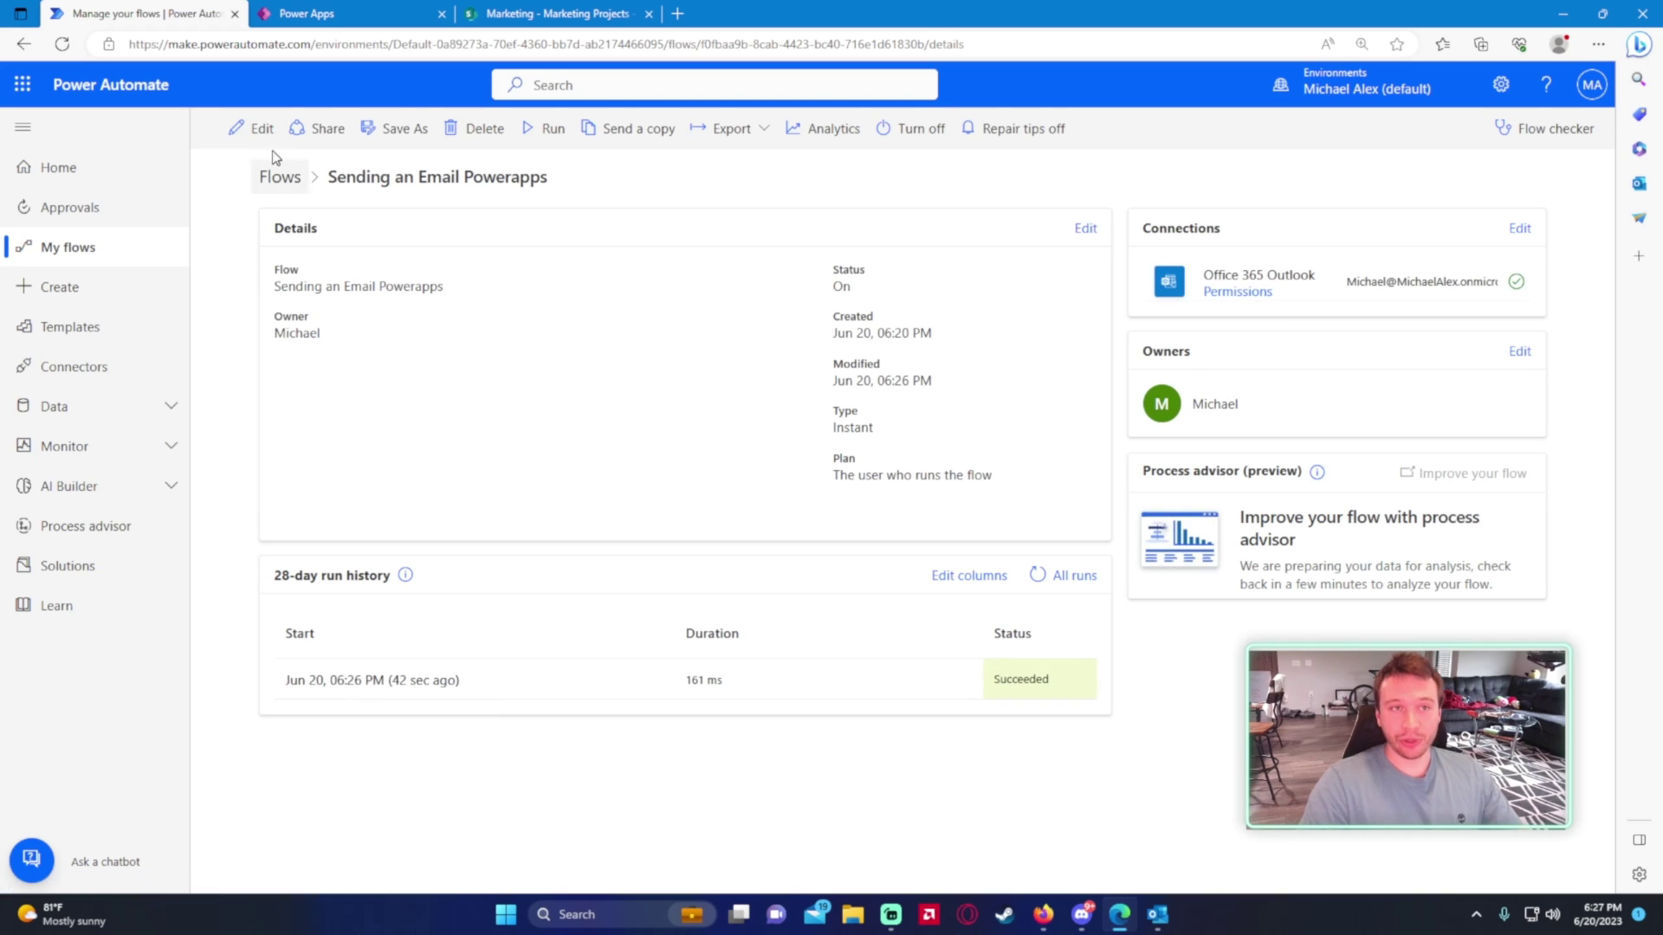
- Start a manual run, cancel it, and open the 6:26 PM run's details instead
left_click(305, 14)
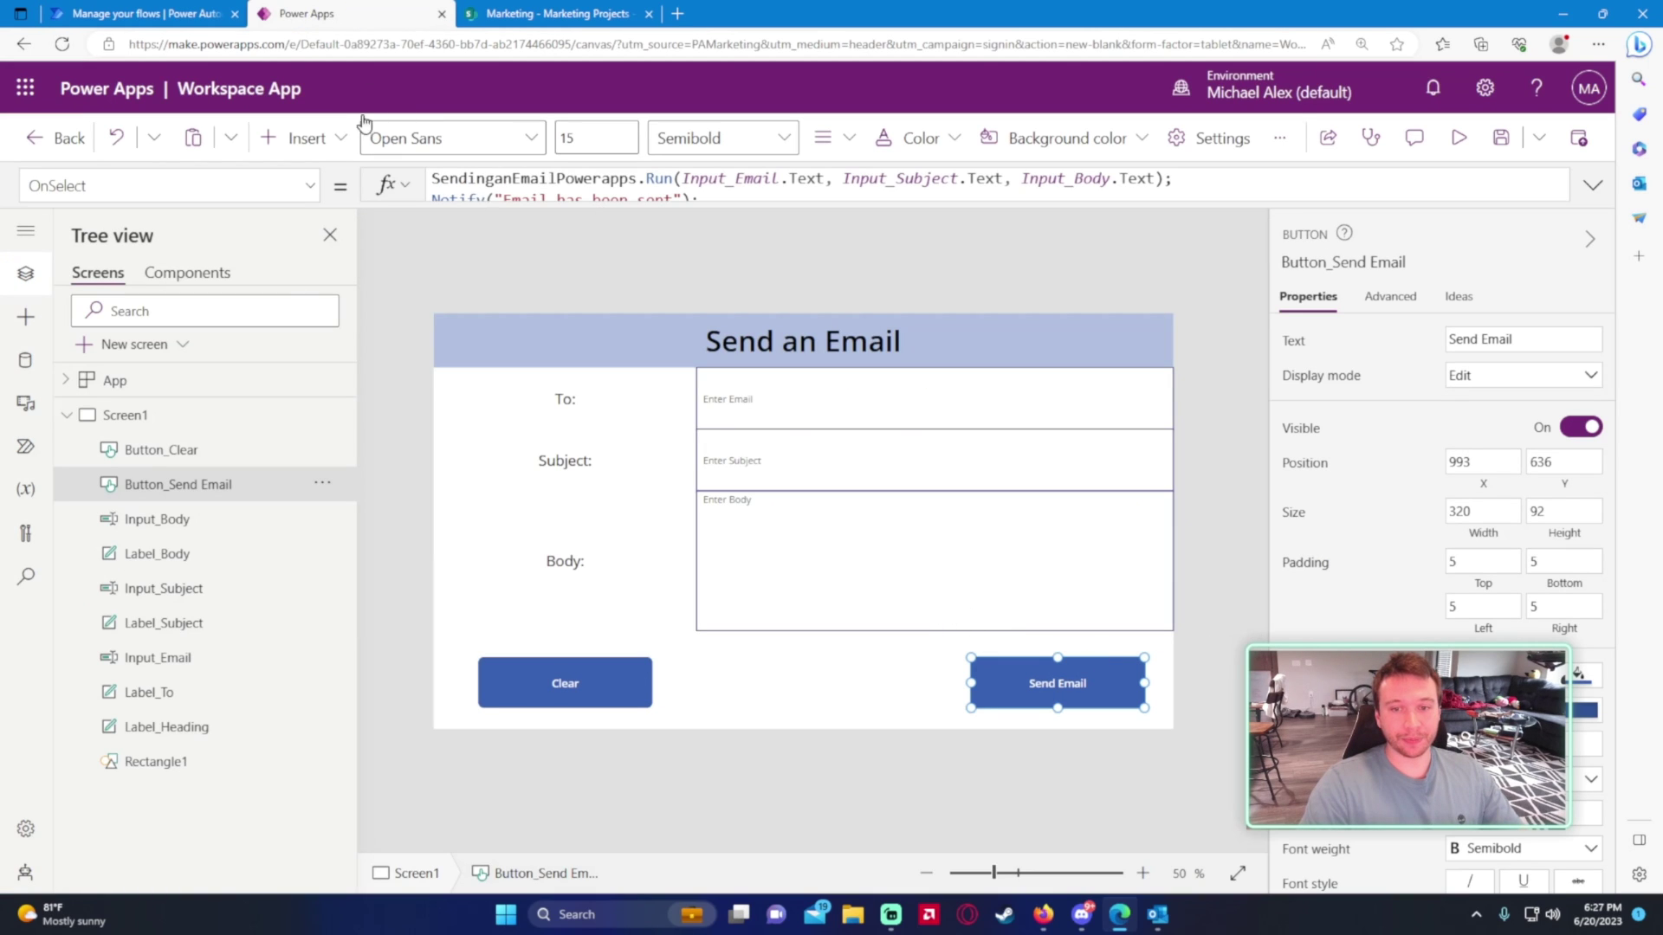
key("ctrl+shift+Tab")
left_click(554, 129)
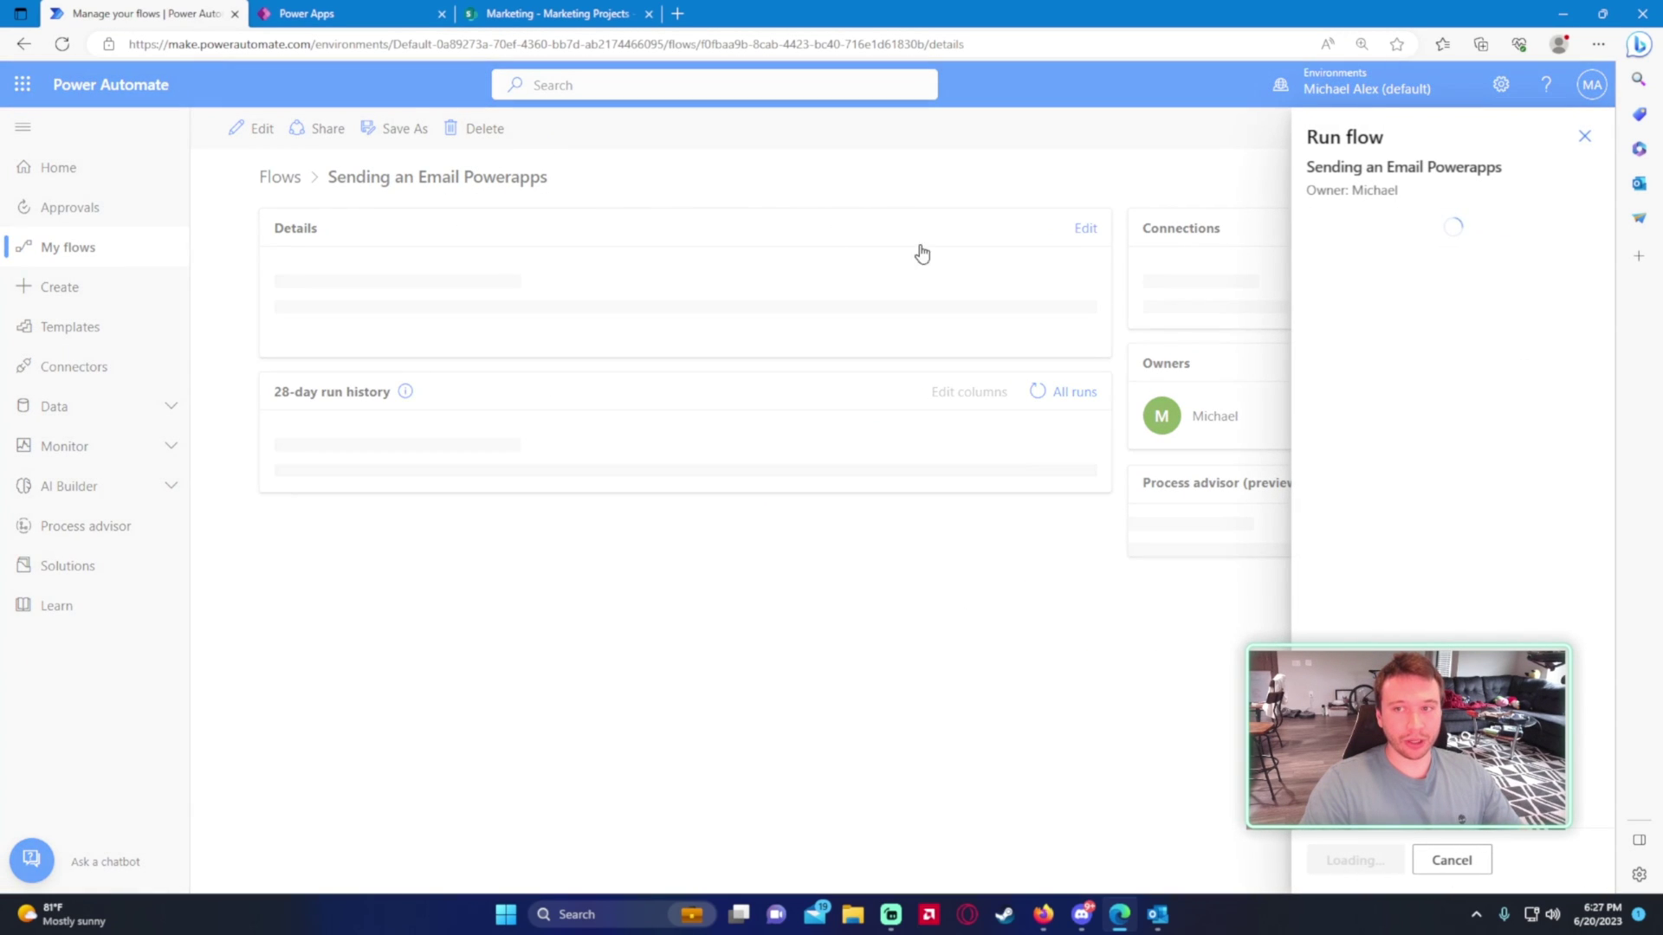
left_click(1371, 866)
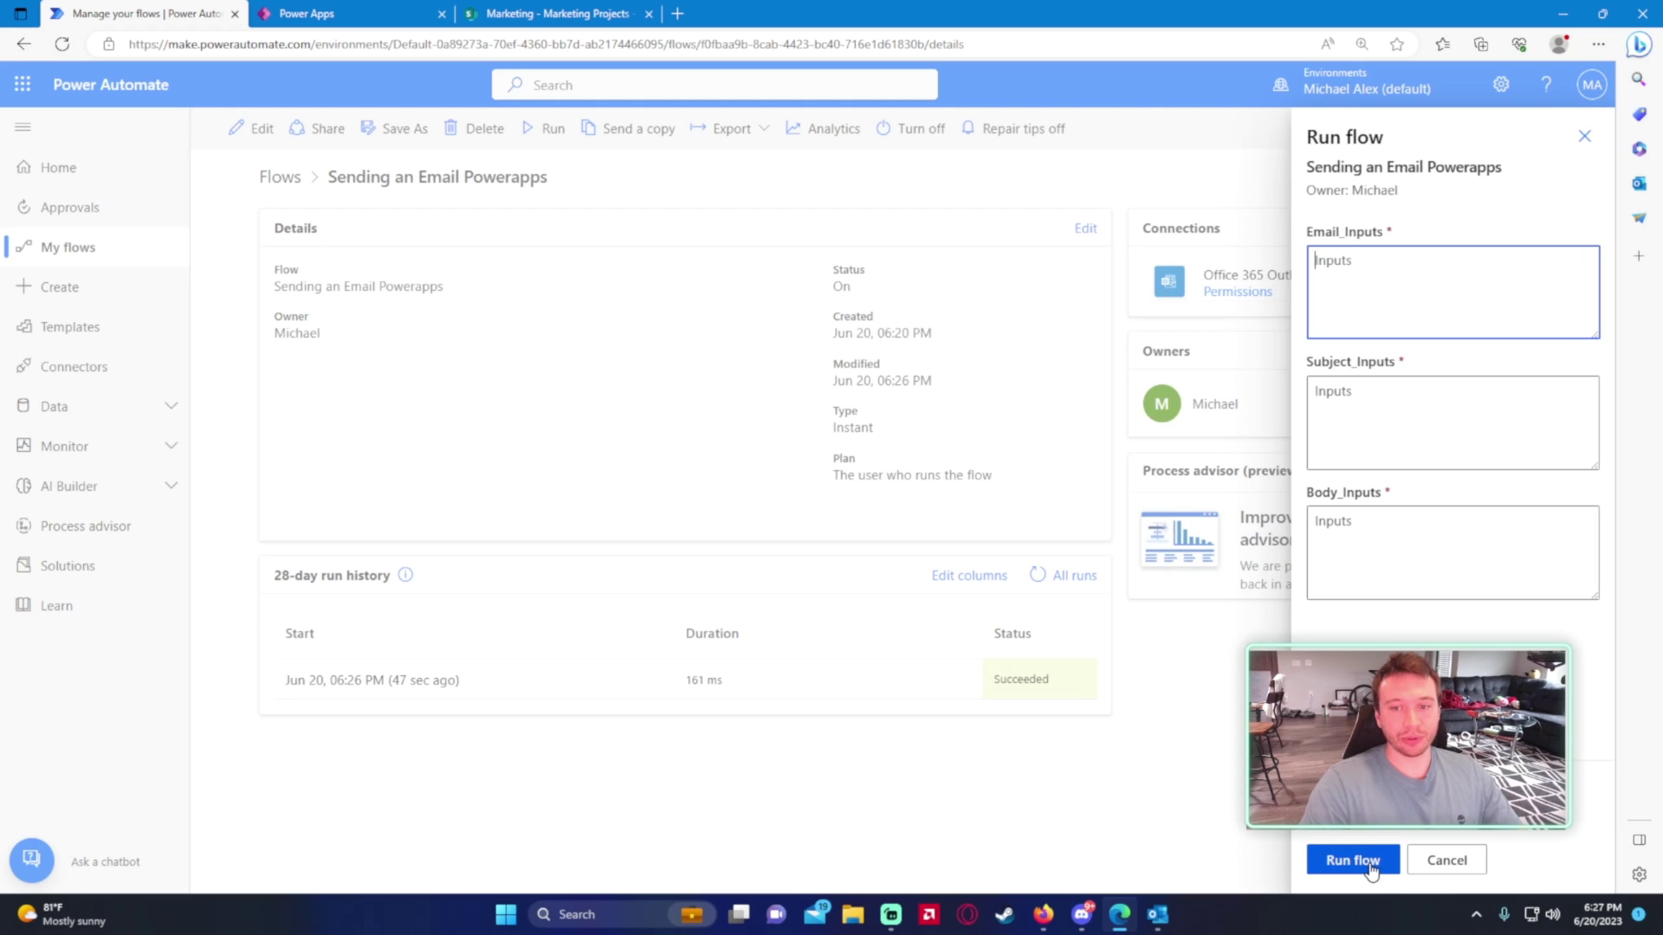
left_click(1352, 860)
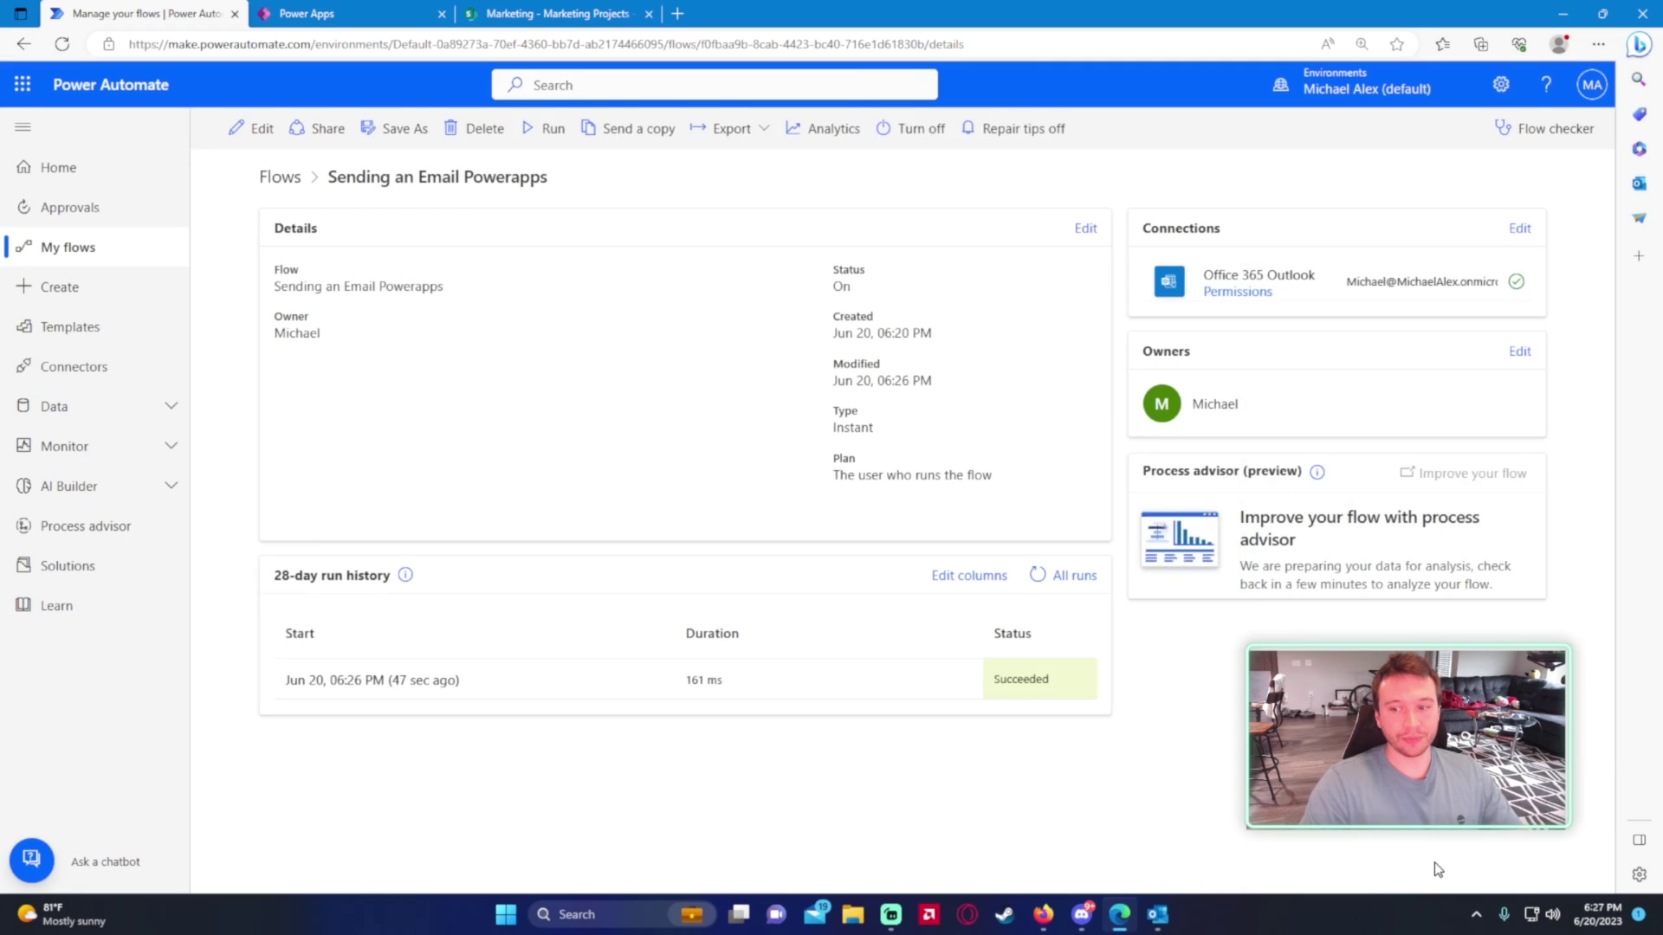
left_click(345, 680)
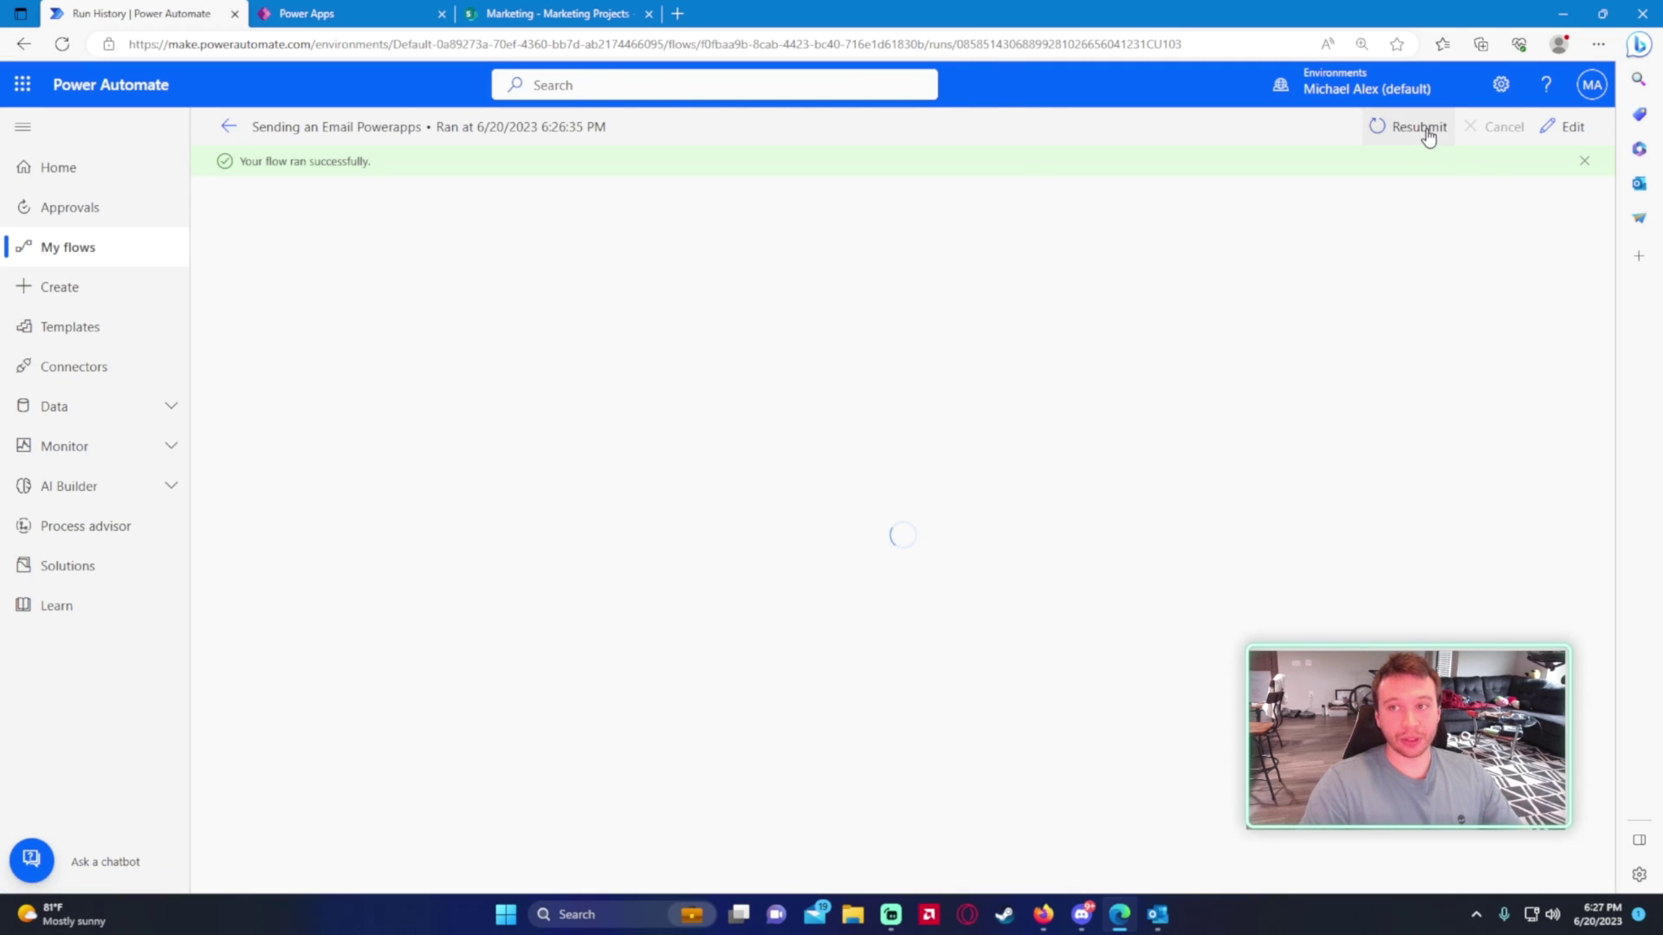
- Resubmit the run and verify Send an email (V2) shows 'Please Submit Timesheet'
left_click(1422, 130)
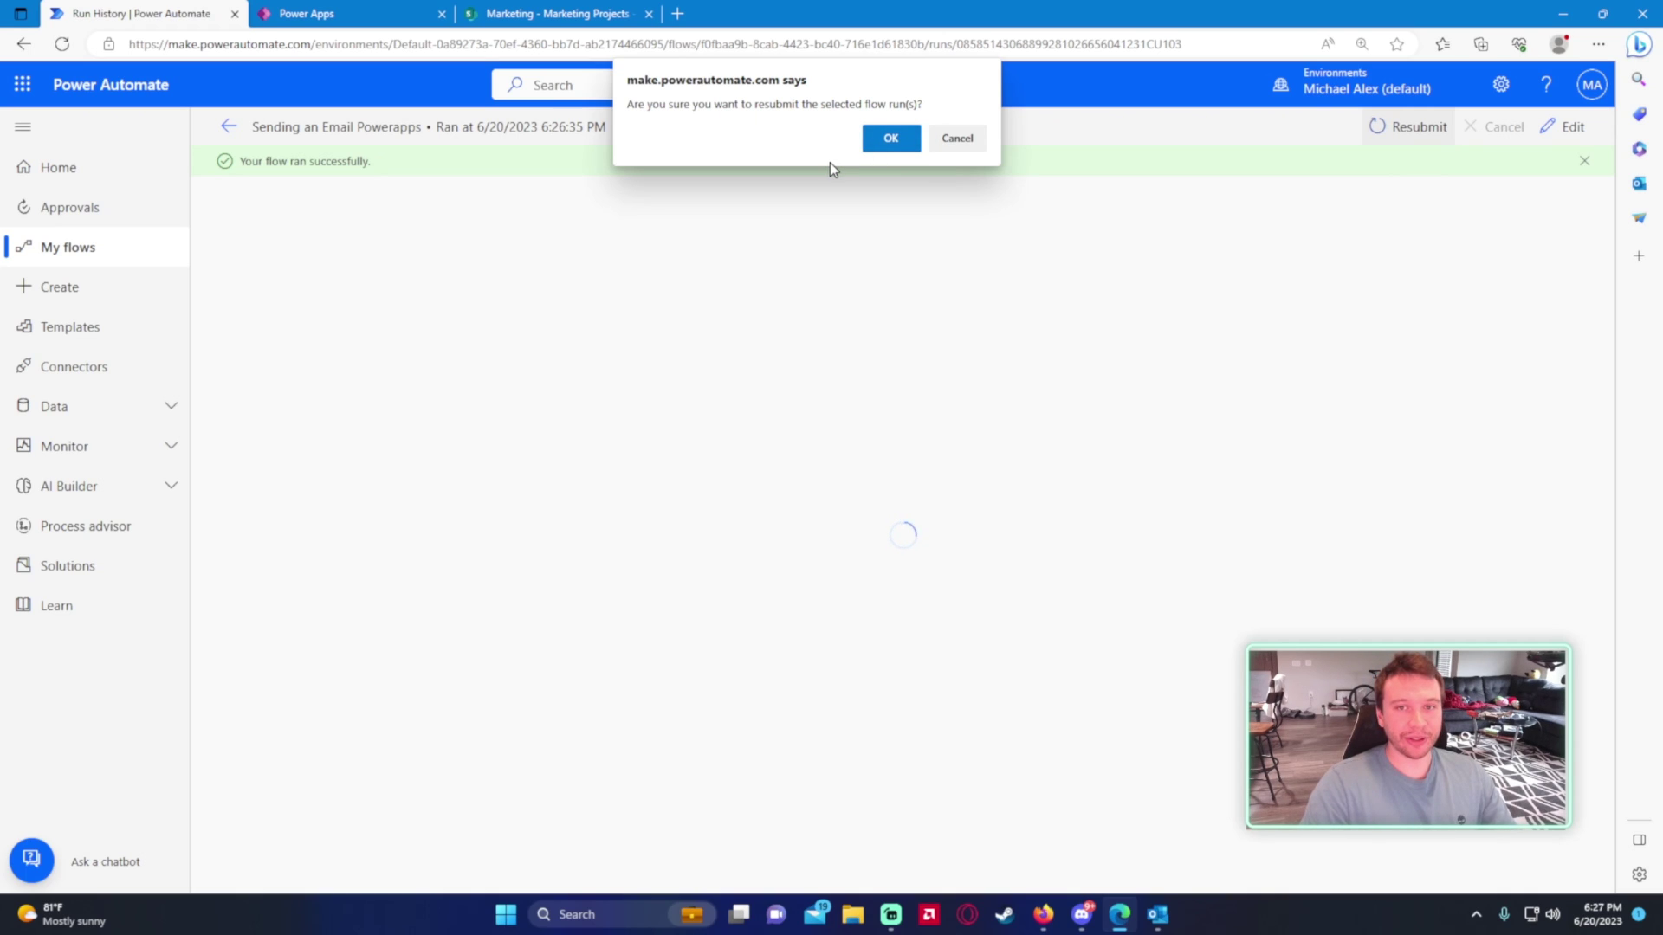
left_click(891, 138)
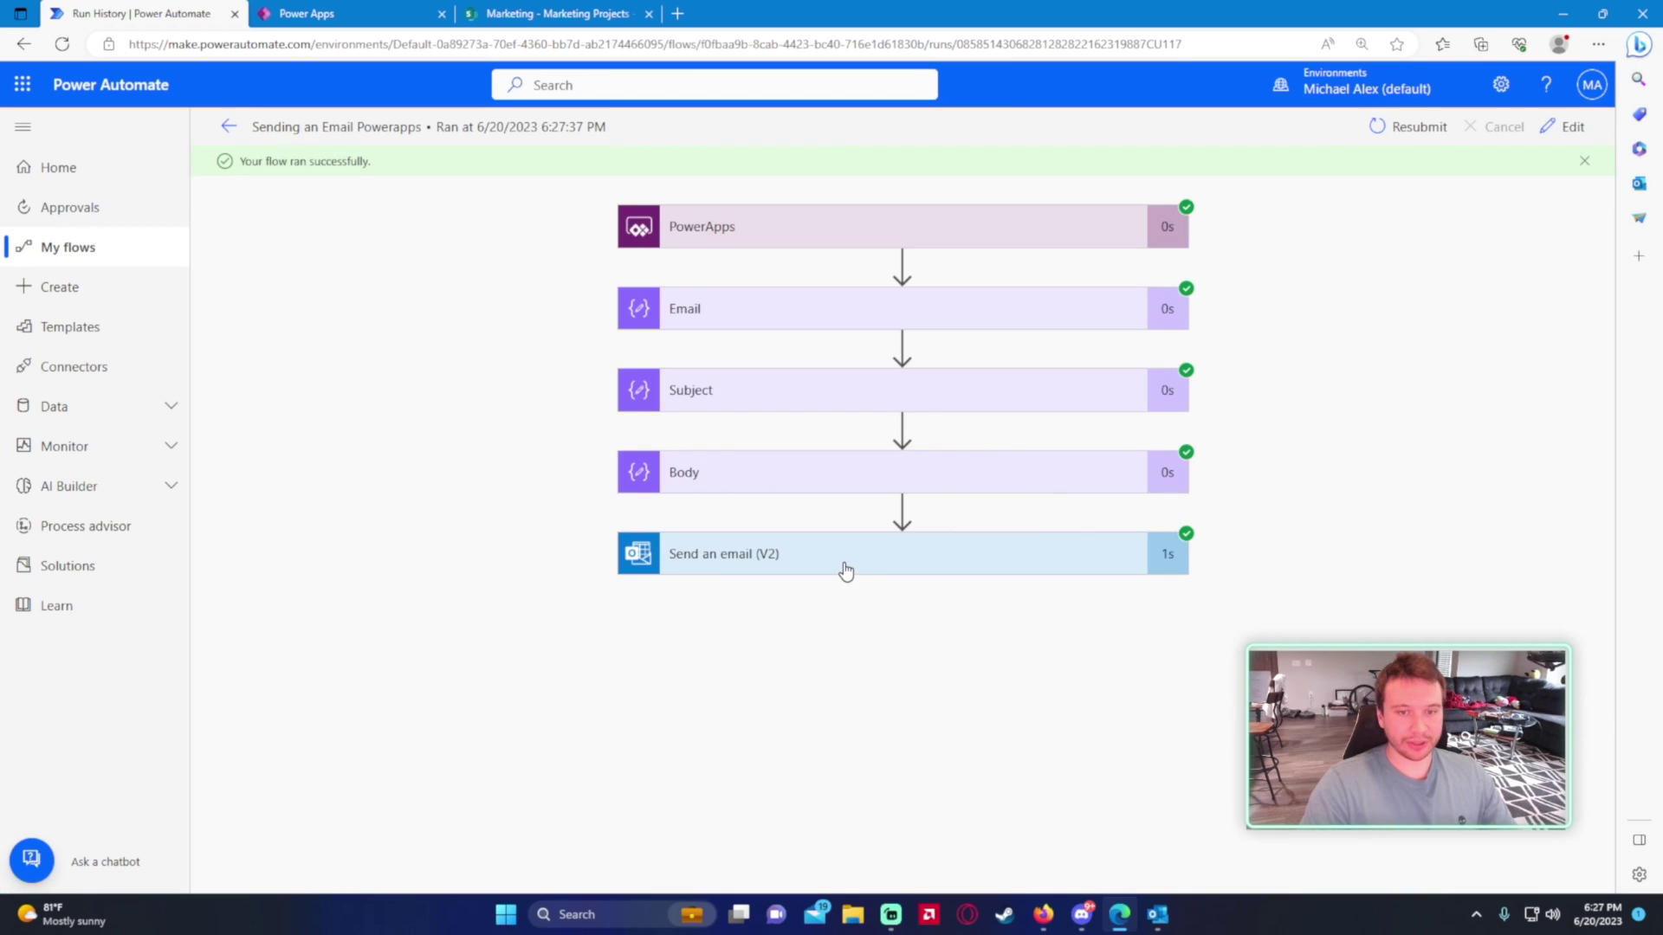
left_click(845, 565)
scroll(449, 464, "down", 3)
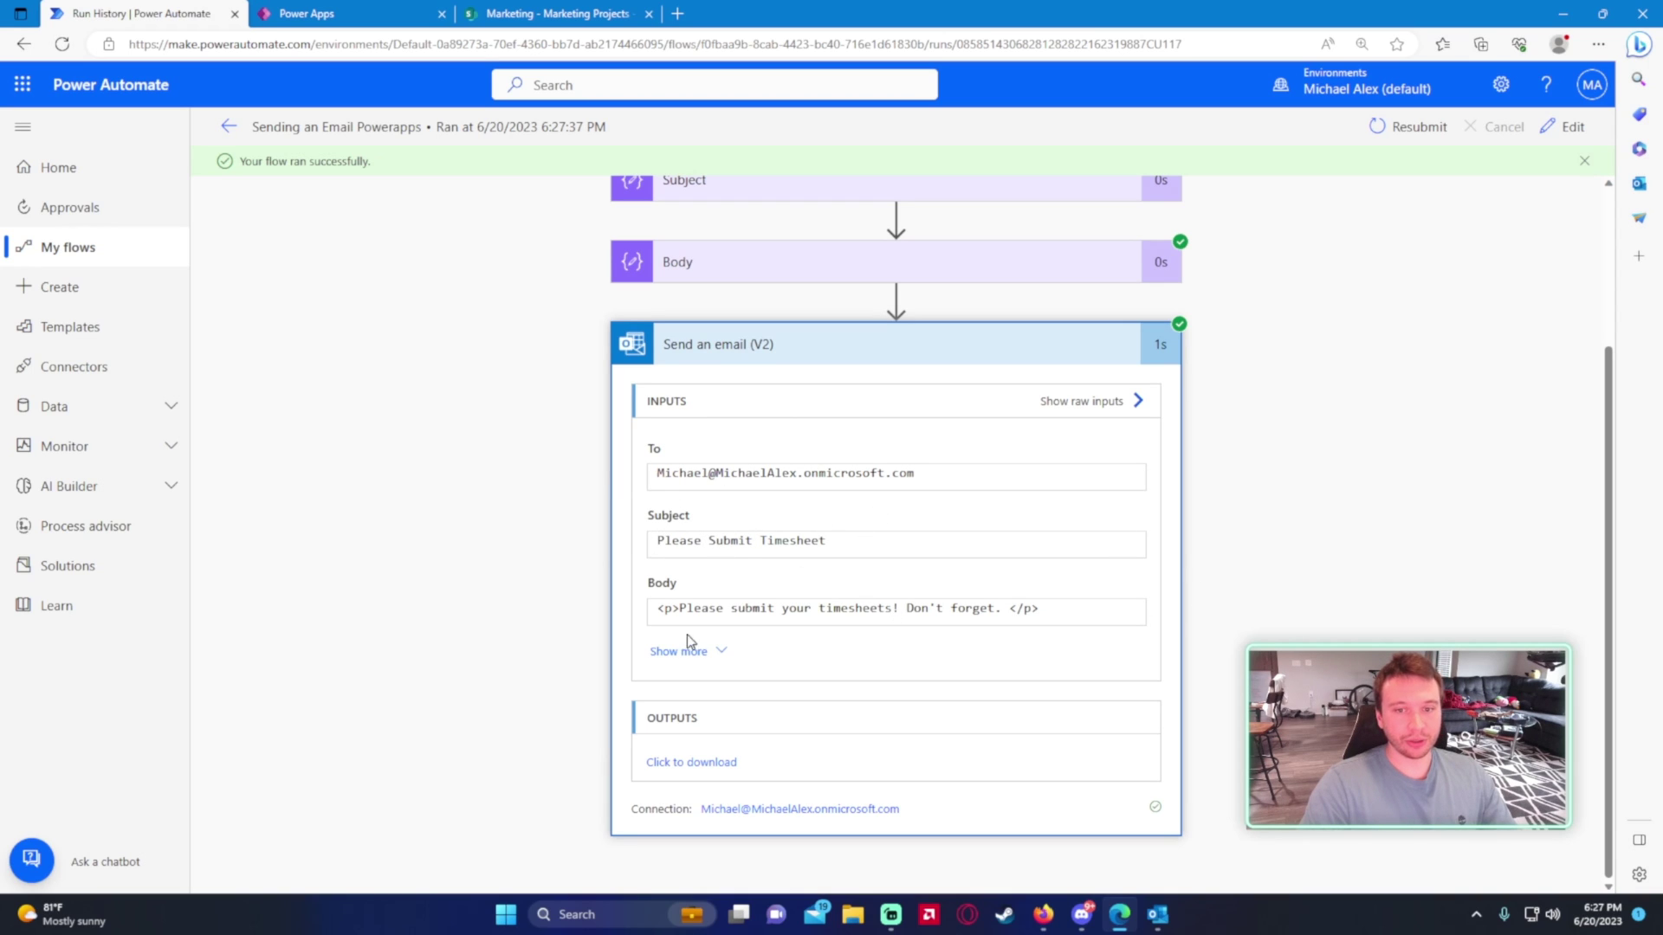
- Read the 6:28 PM 'Please Submit Timesheet' email in Outlook, then return to Power Apps
left_click(1174, 922)
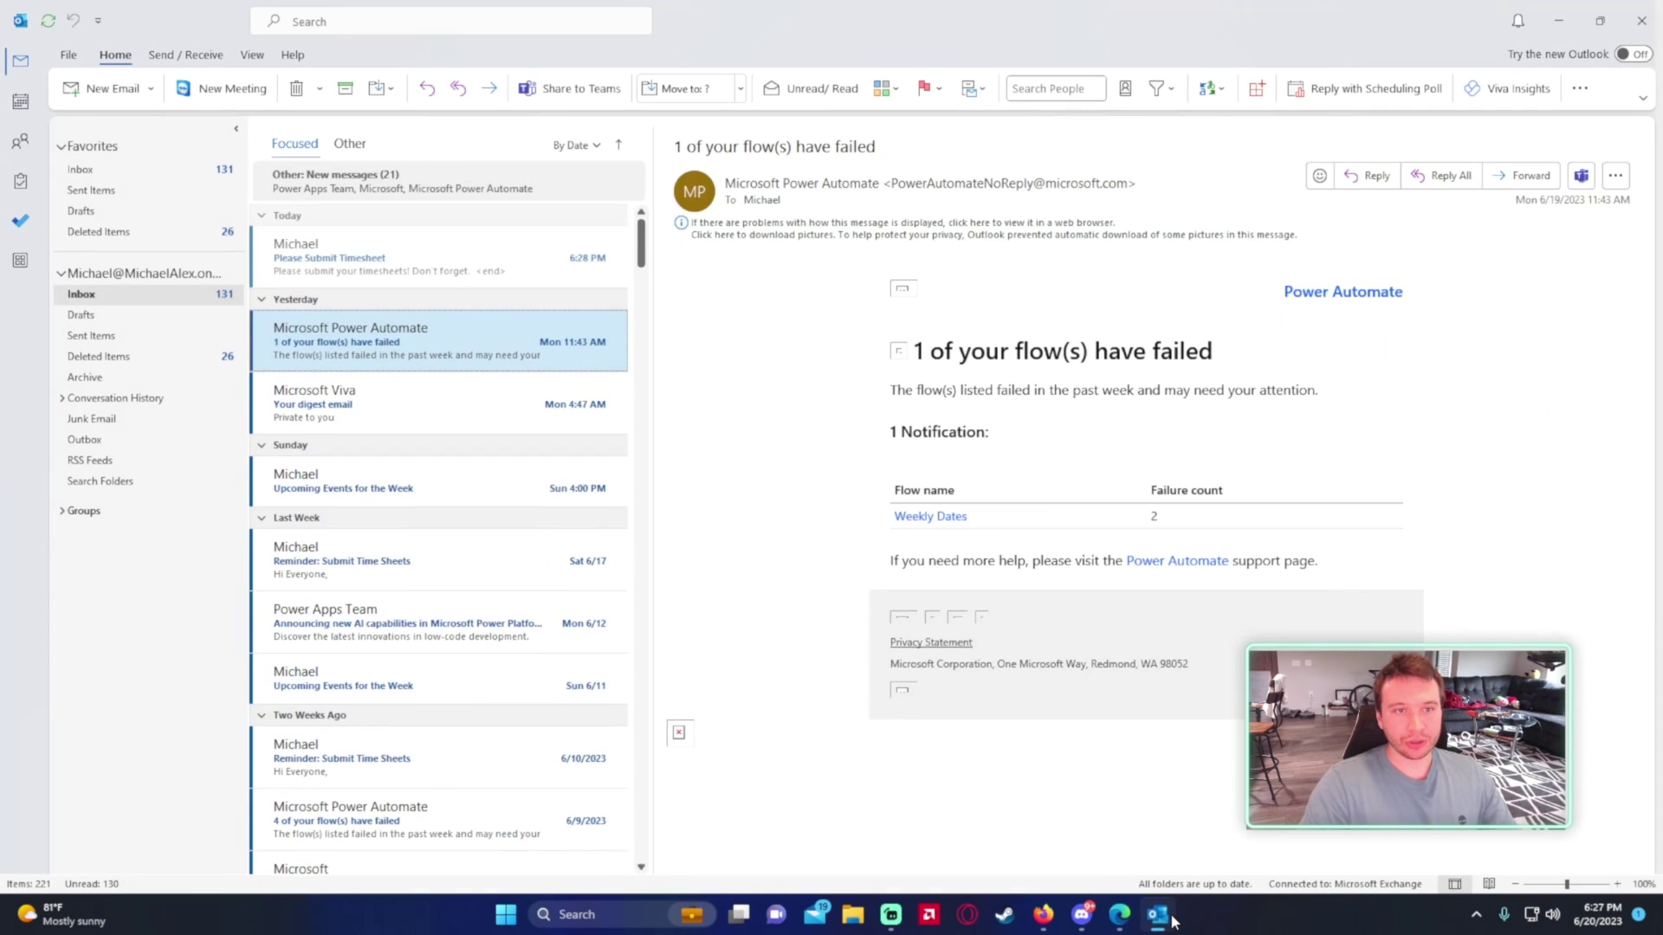
left_click(434, 259)
mouse_move(753, 199)
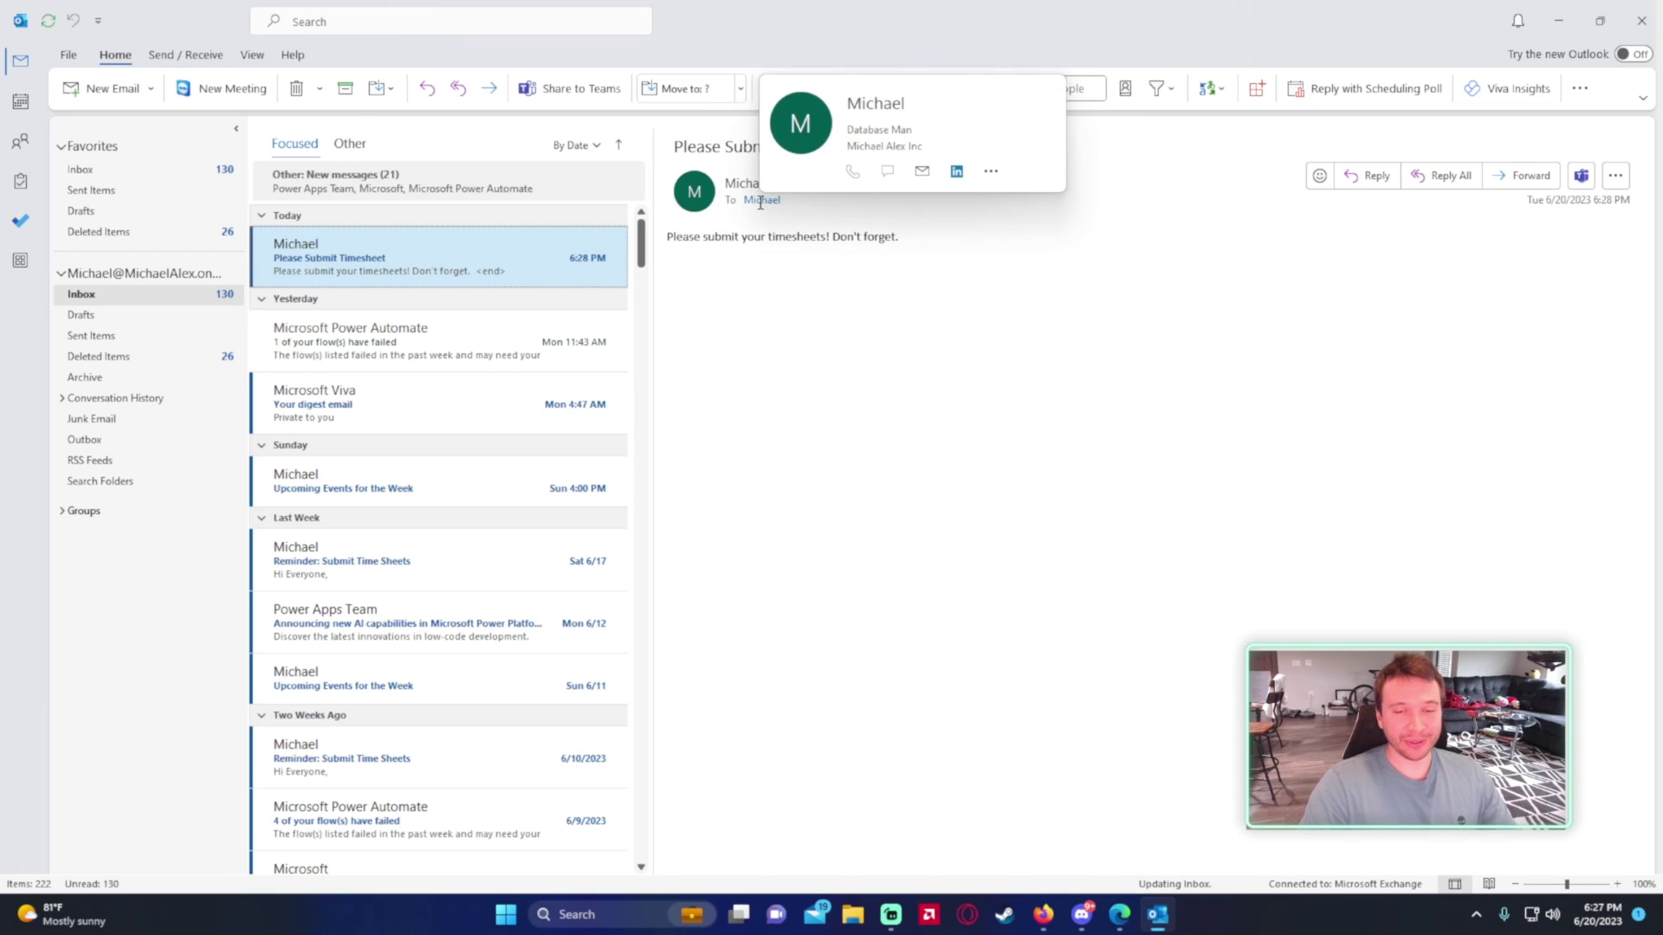
triple_click(691, 243)
left_click(847, 252)
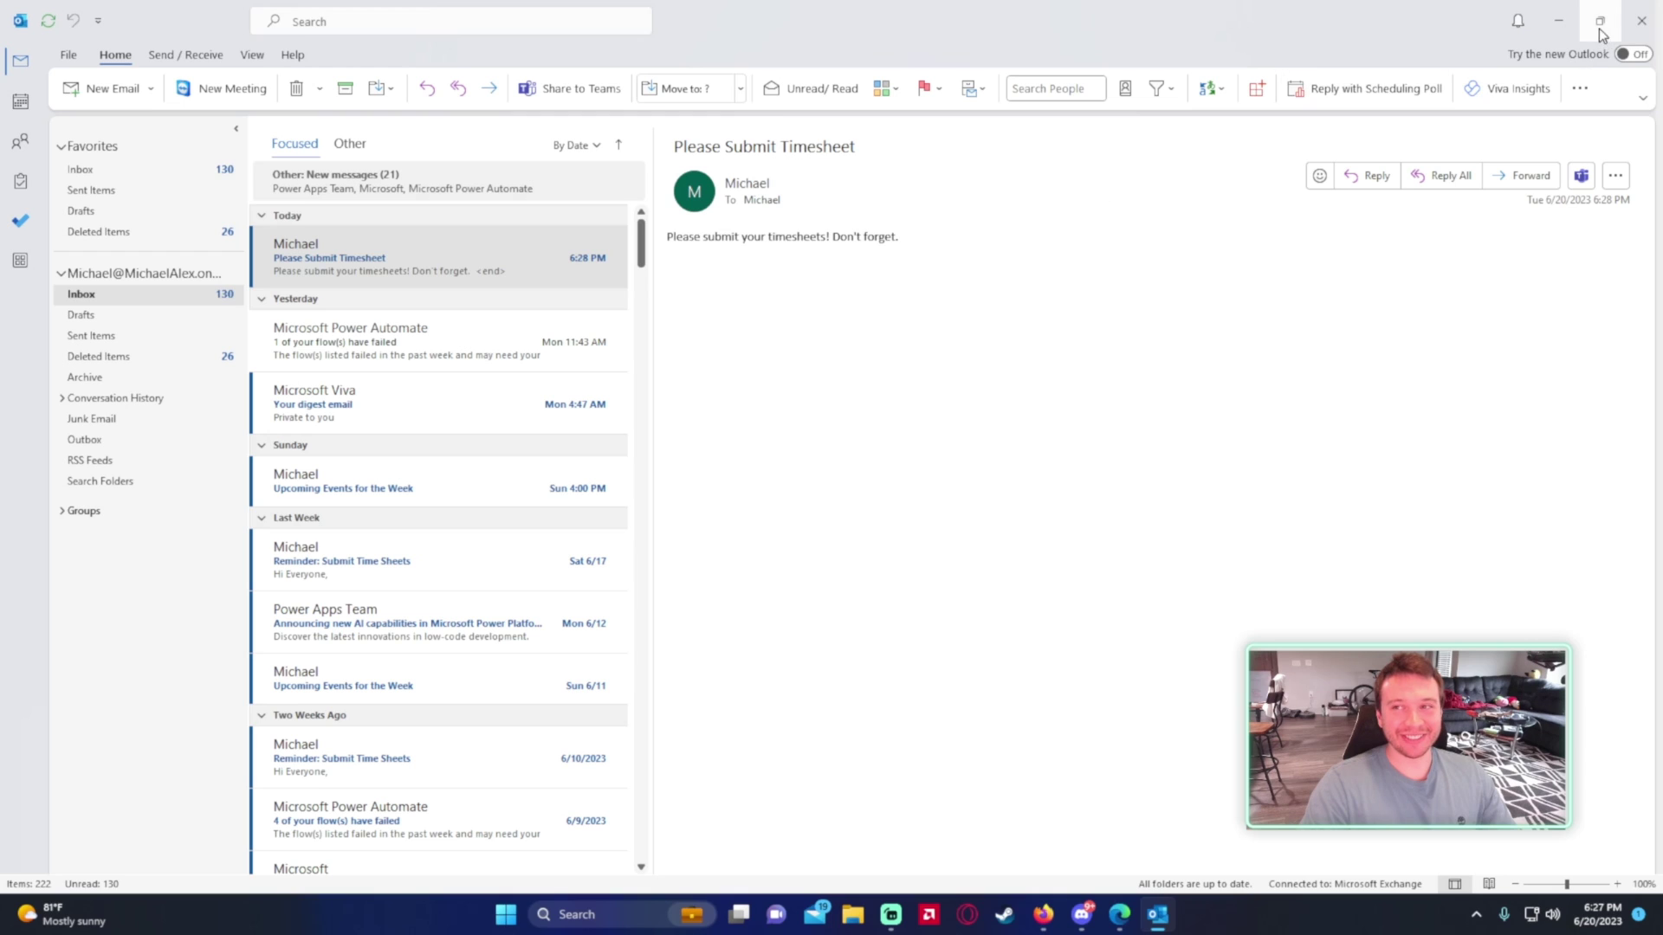
left_click(1558, 20)
left_click(347, 20)
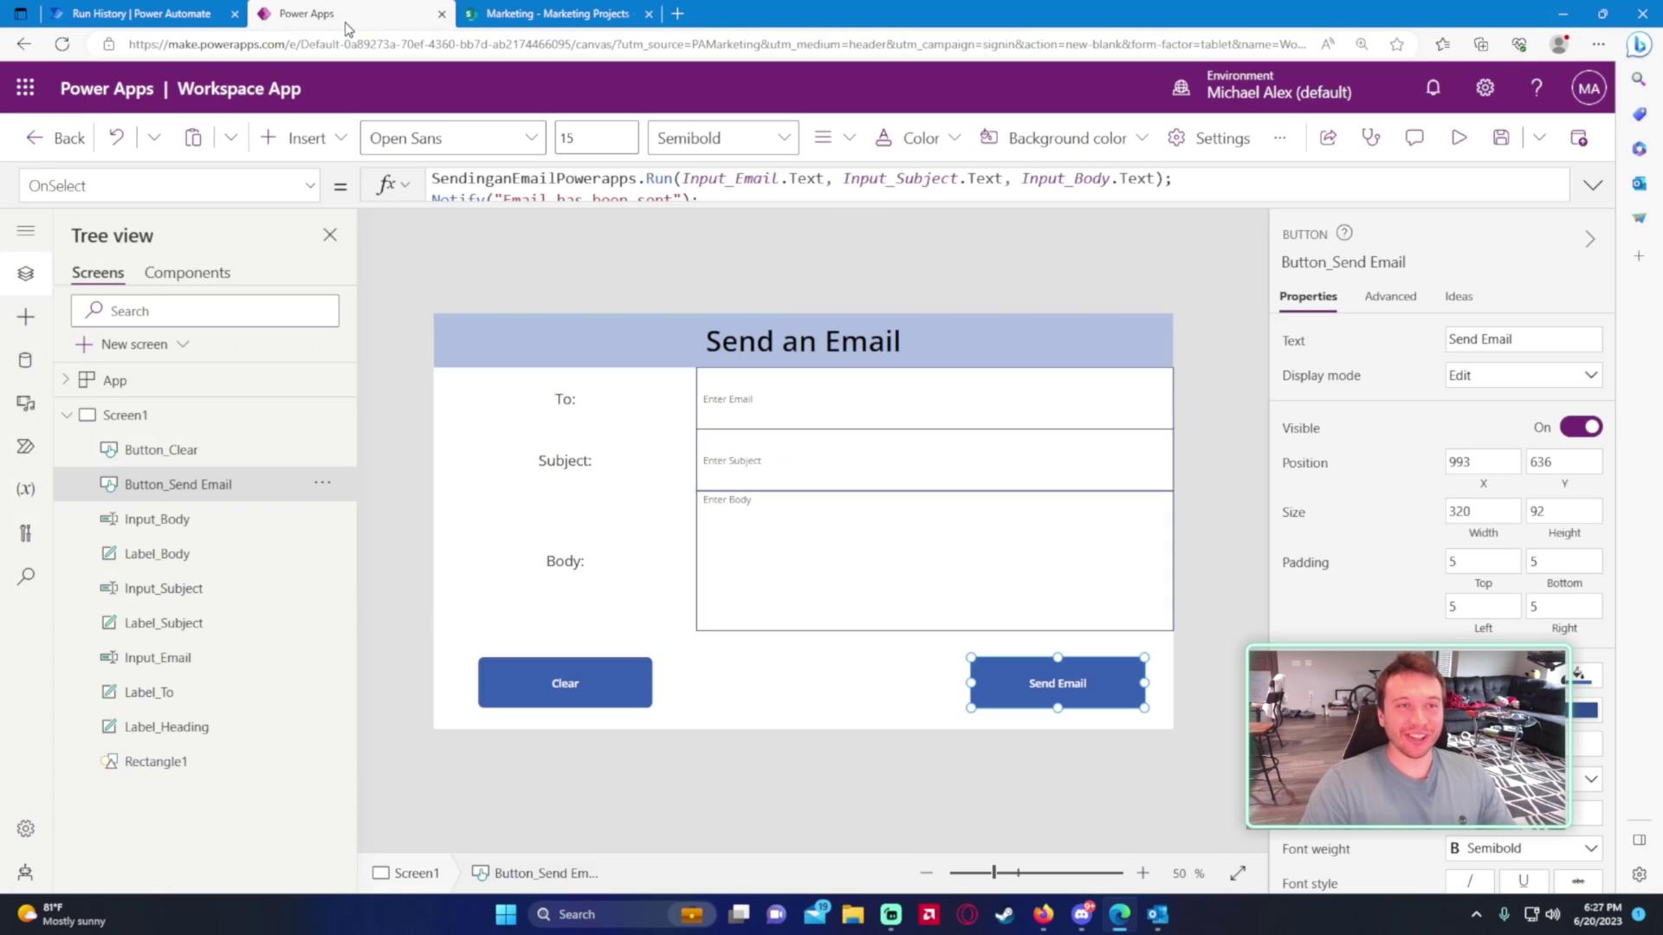